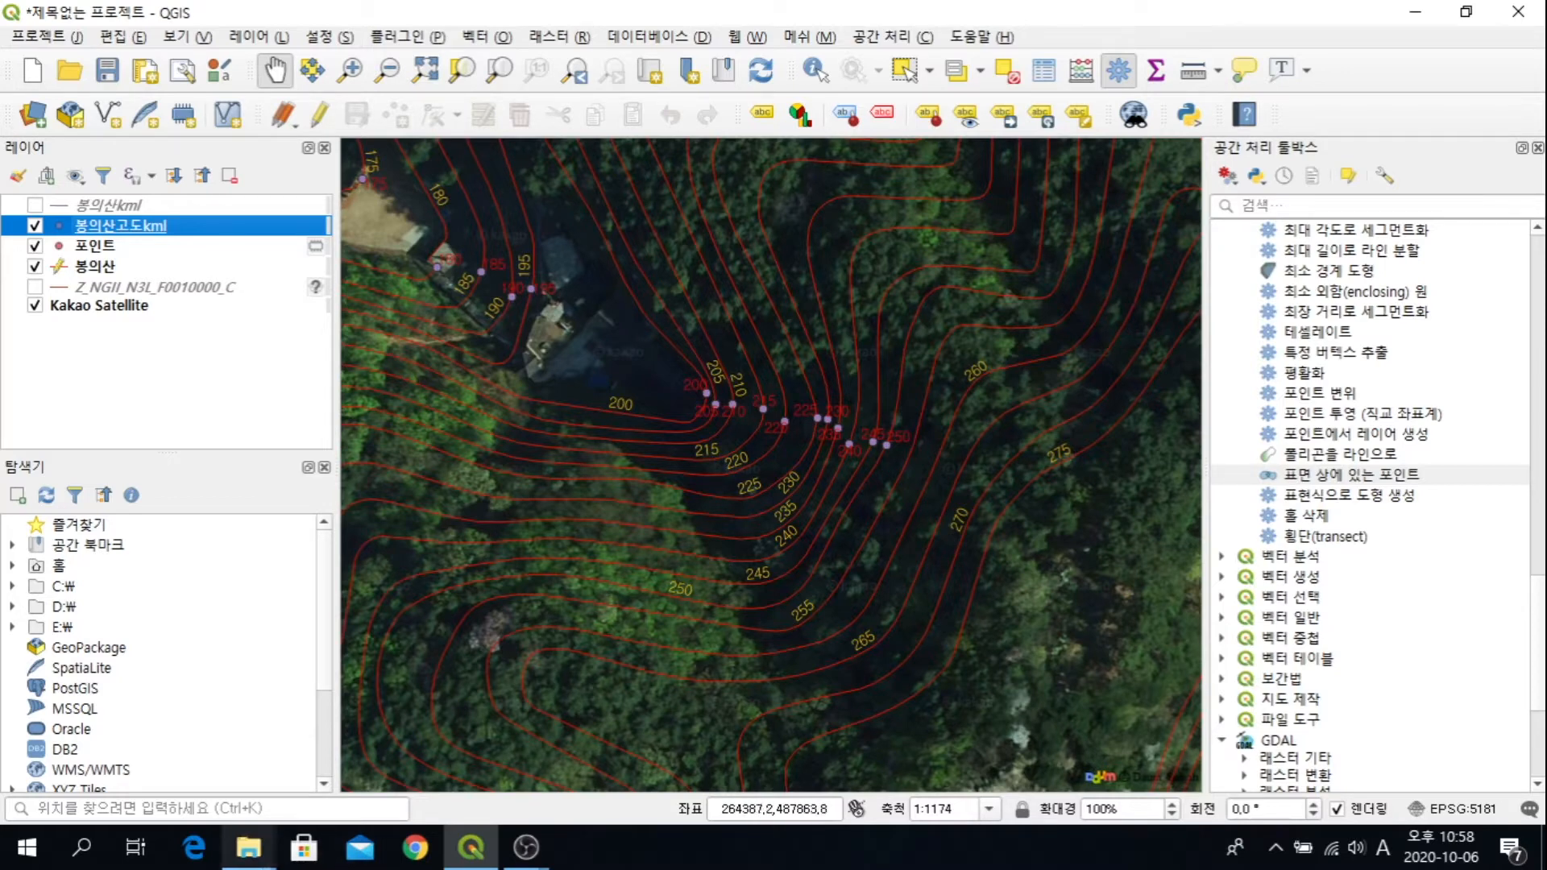
# Step: Open 봉의산kml.kml from the 연속지적도28 folder in Google Earth Pro and look closely at the mountain's contour lines
pyautogui.click(248, 846)
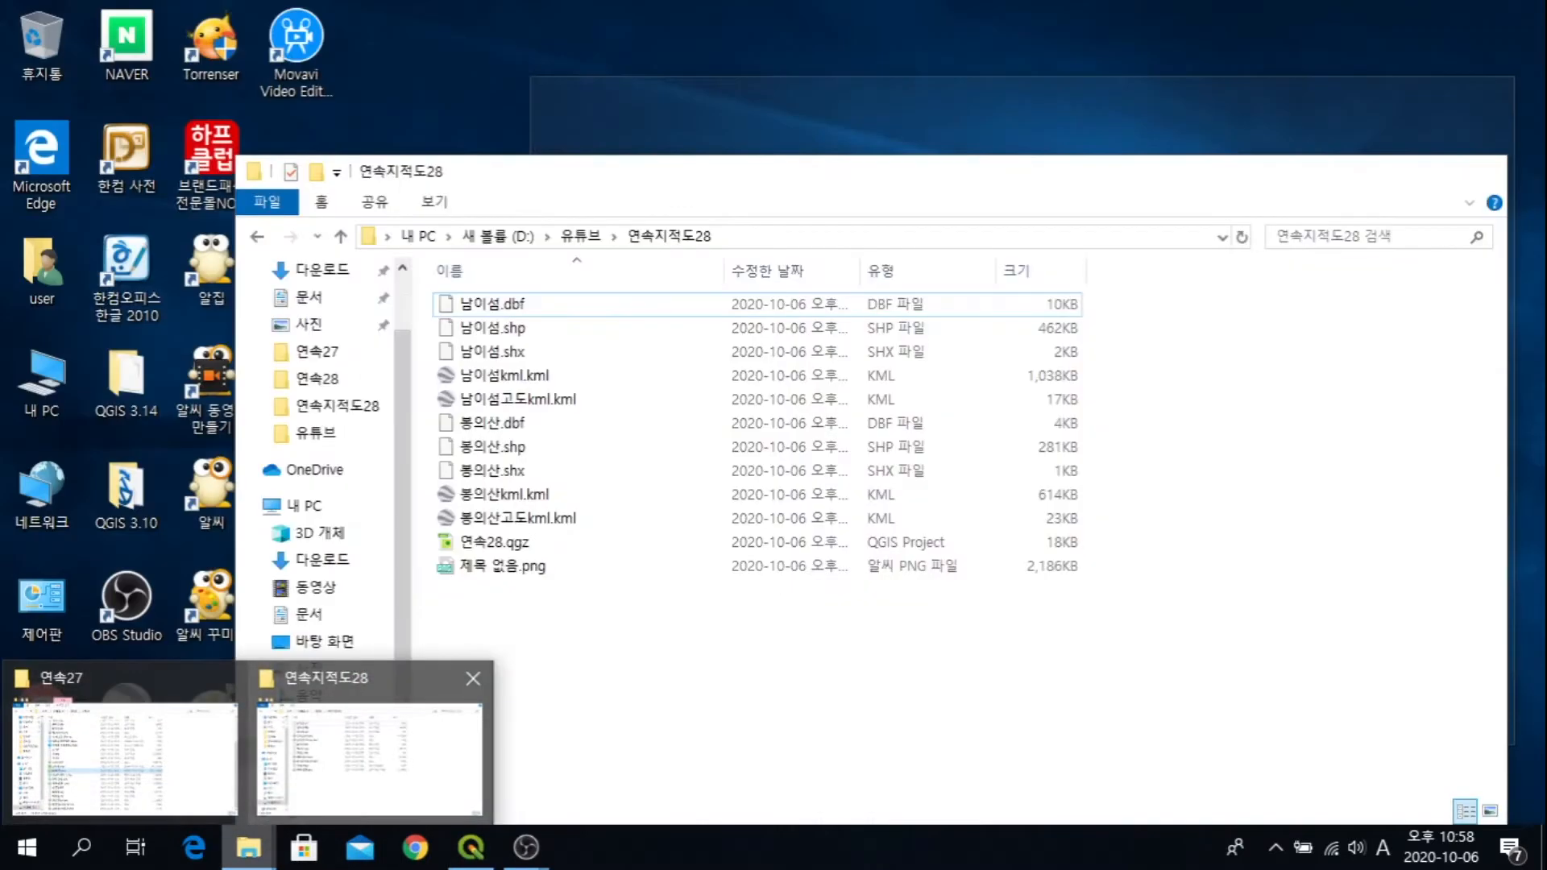
pyautogui.click(370, 758)
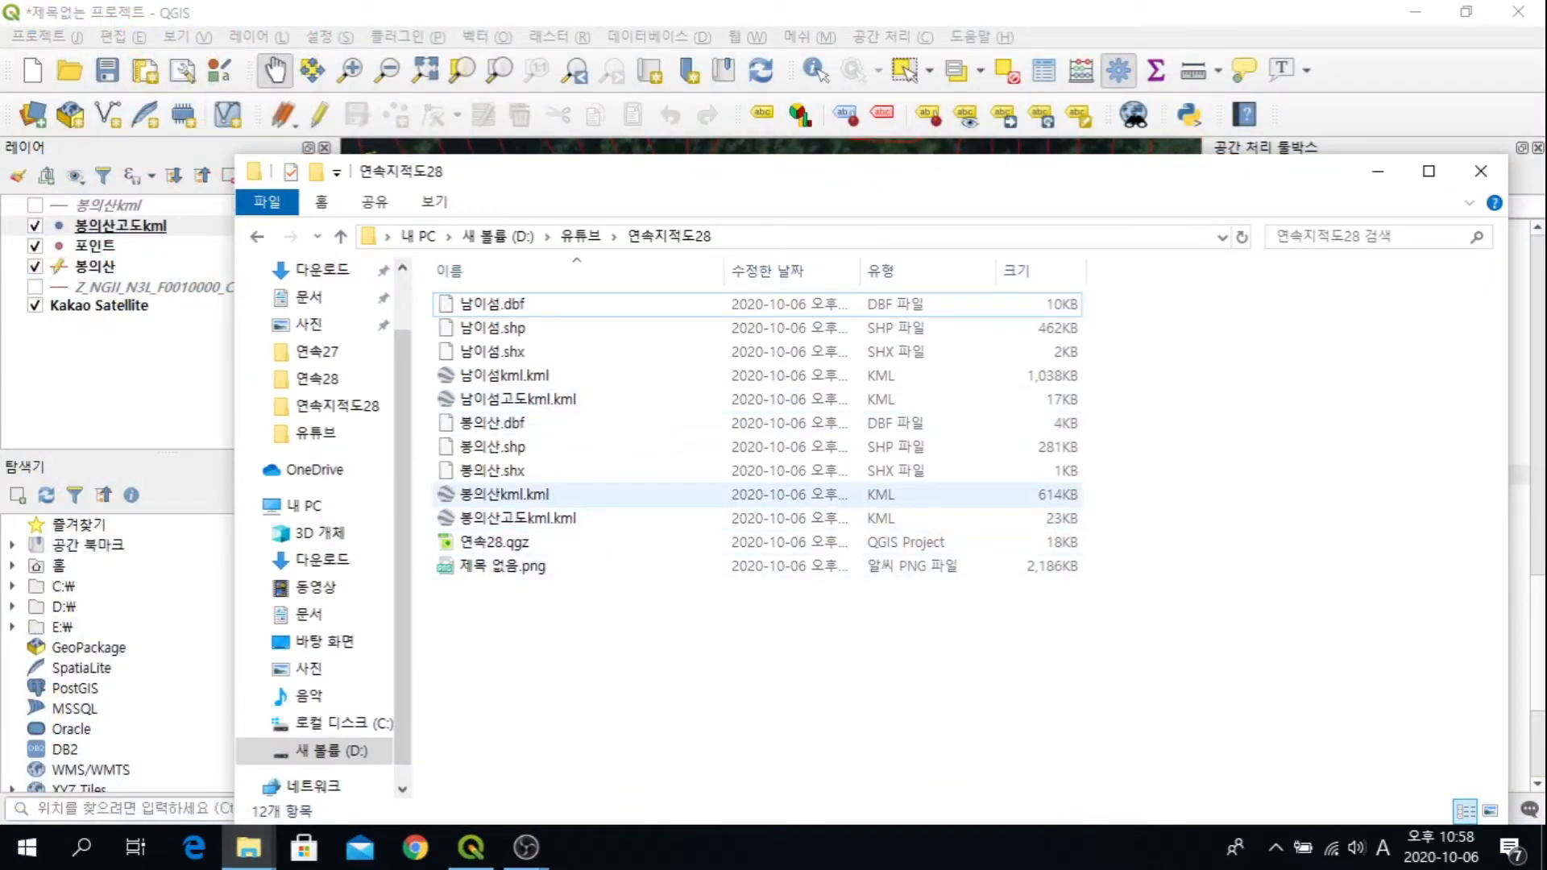
pyautogui.doubleClick(504, 494)
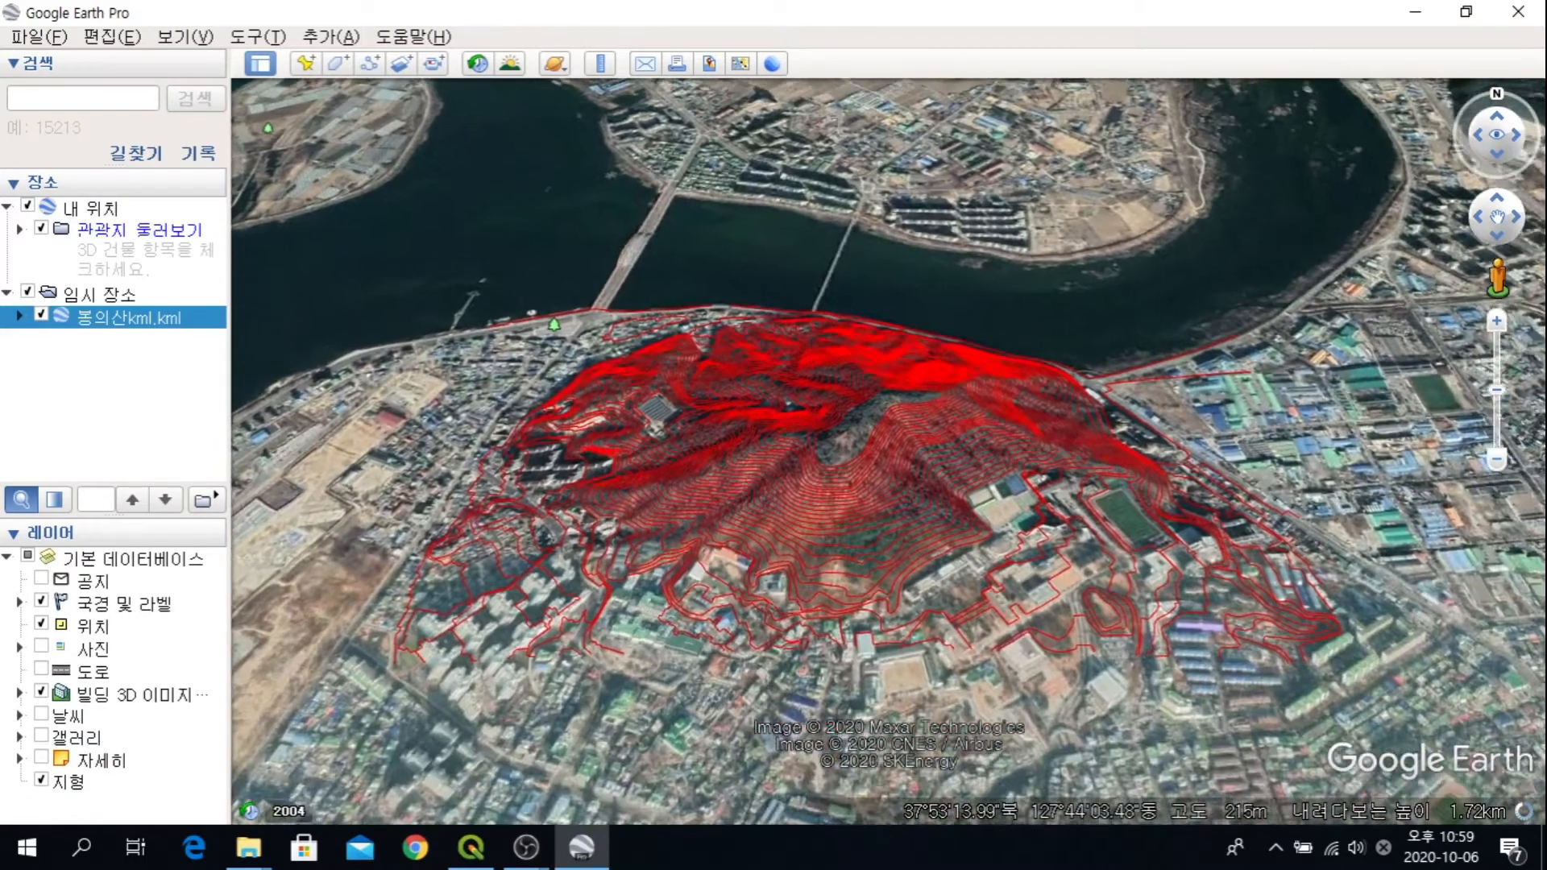
pyautogui.scroll(3, 838, 448)
pyautogui.scroll(3, 824, 443)
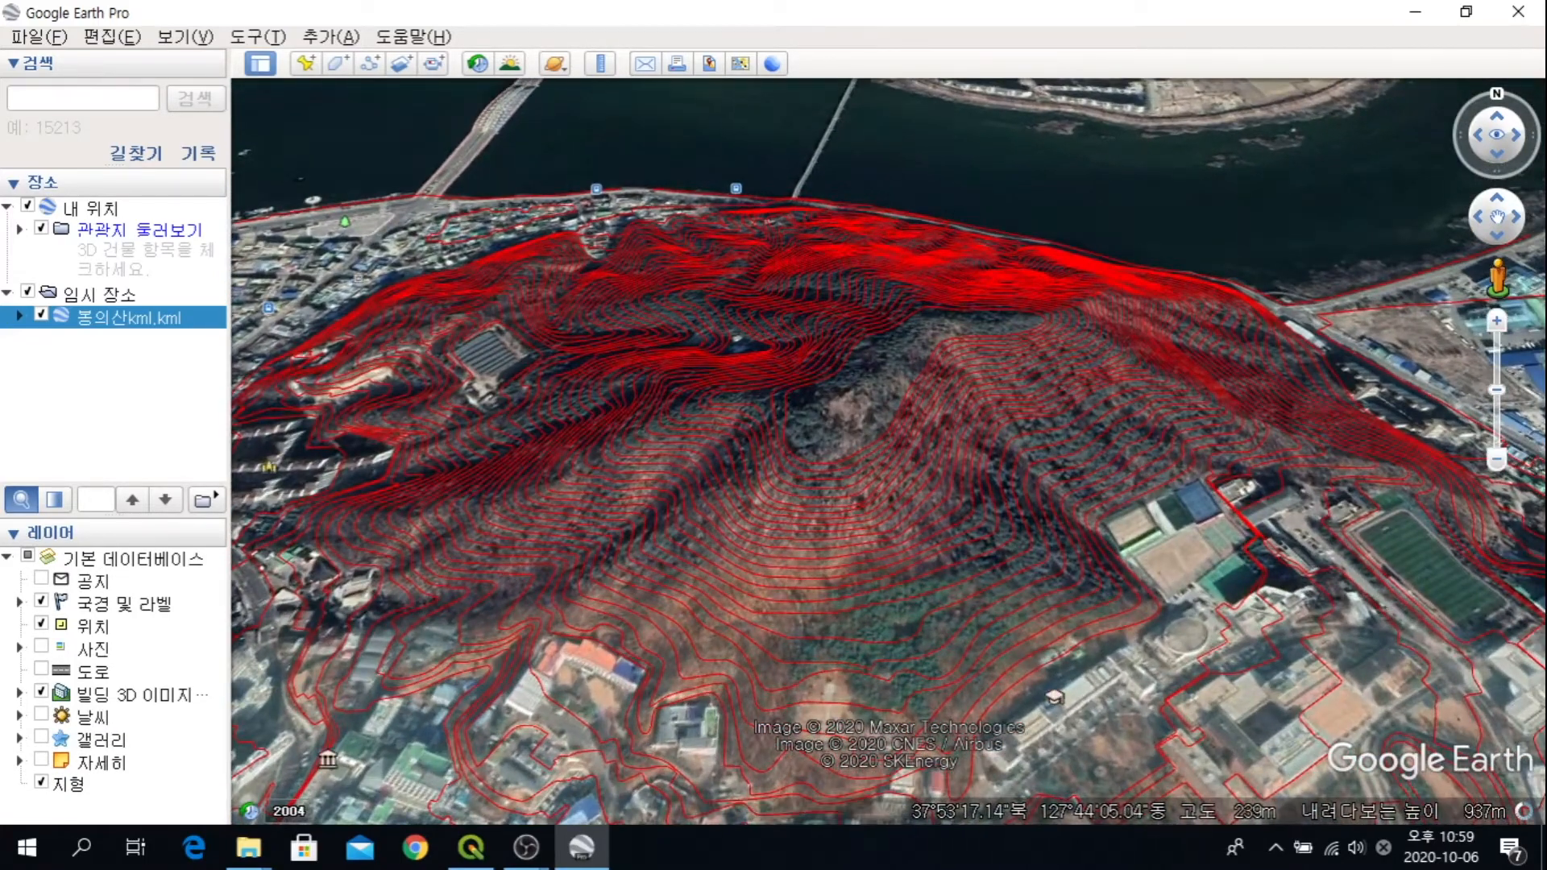
pyautogui.scroll(2, 838, 448)
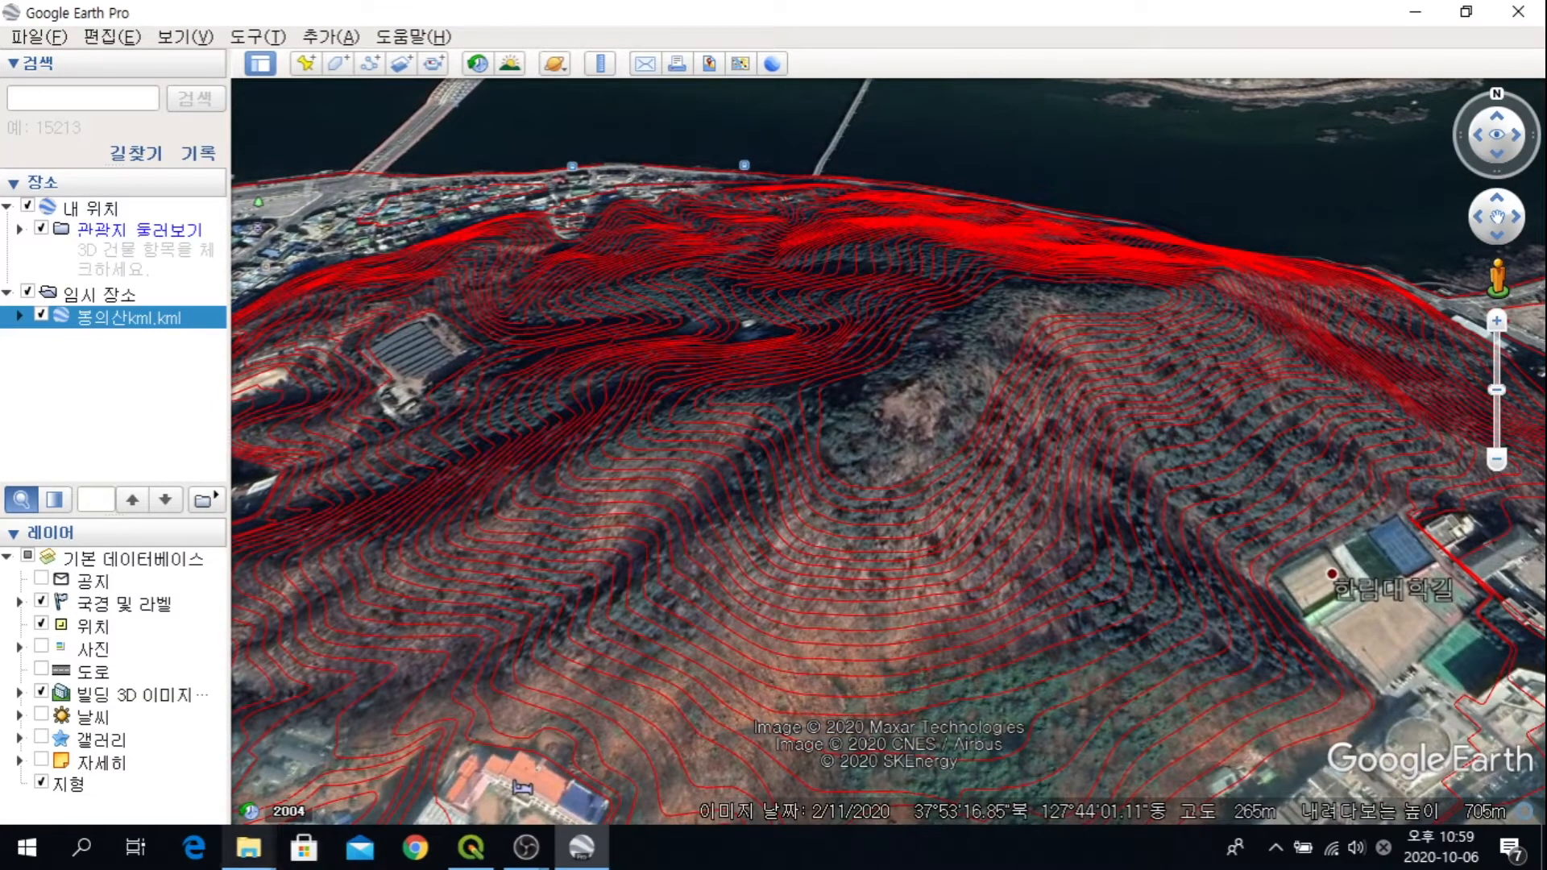
# Step: Open 봉의산고도kml.kml from the 연속지적도28 folder in Google Earth Pro and examine the elevation placemarks along the contours
pyautogui.moveTo(249, 847)
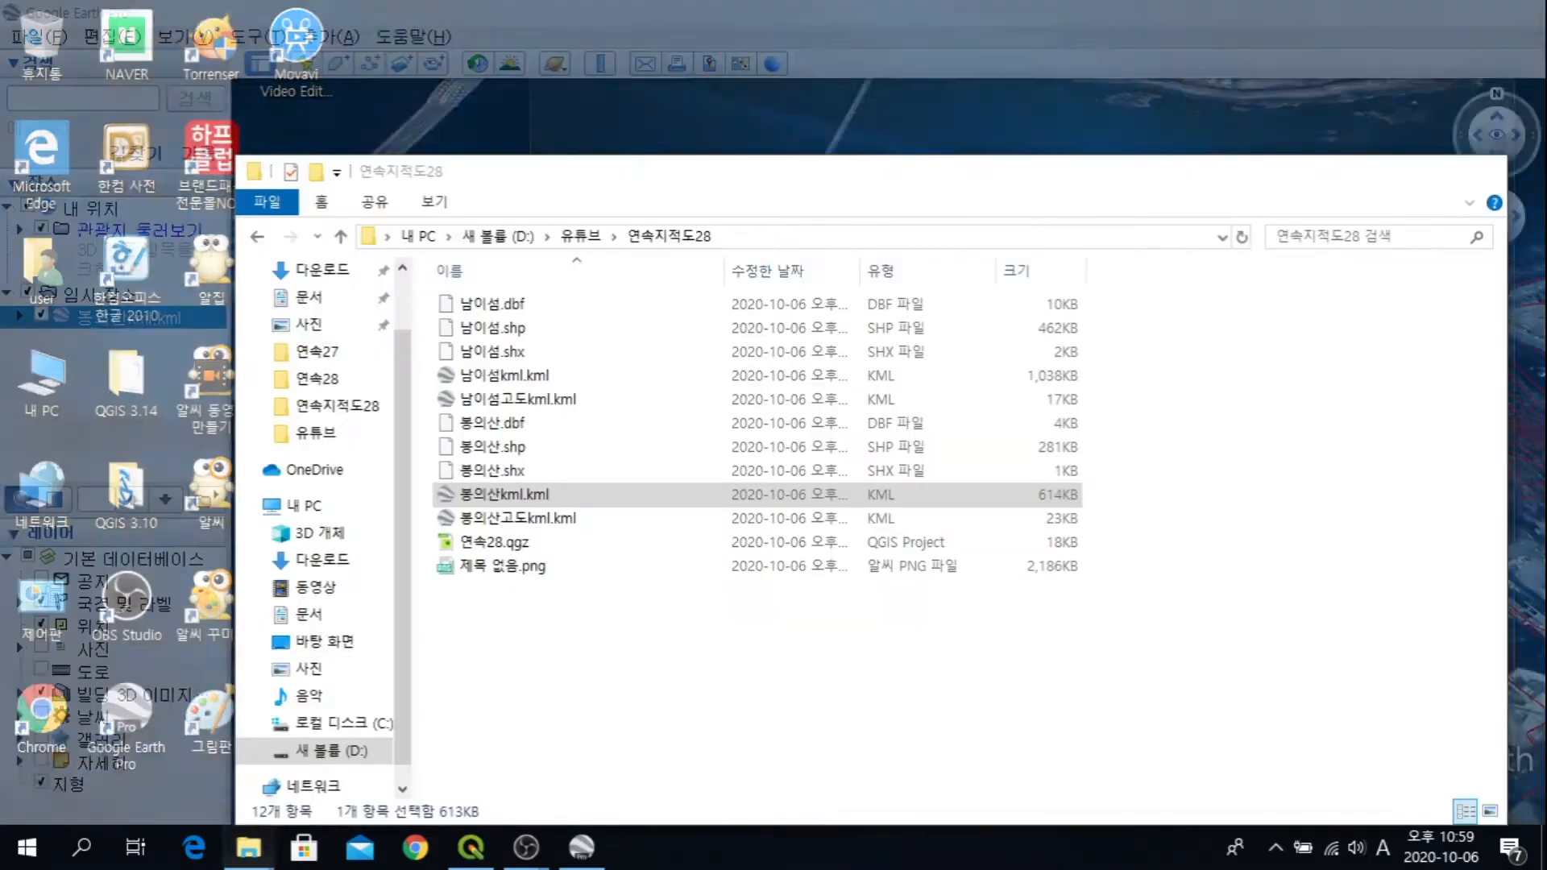
pyautogui.click(369, 757)
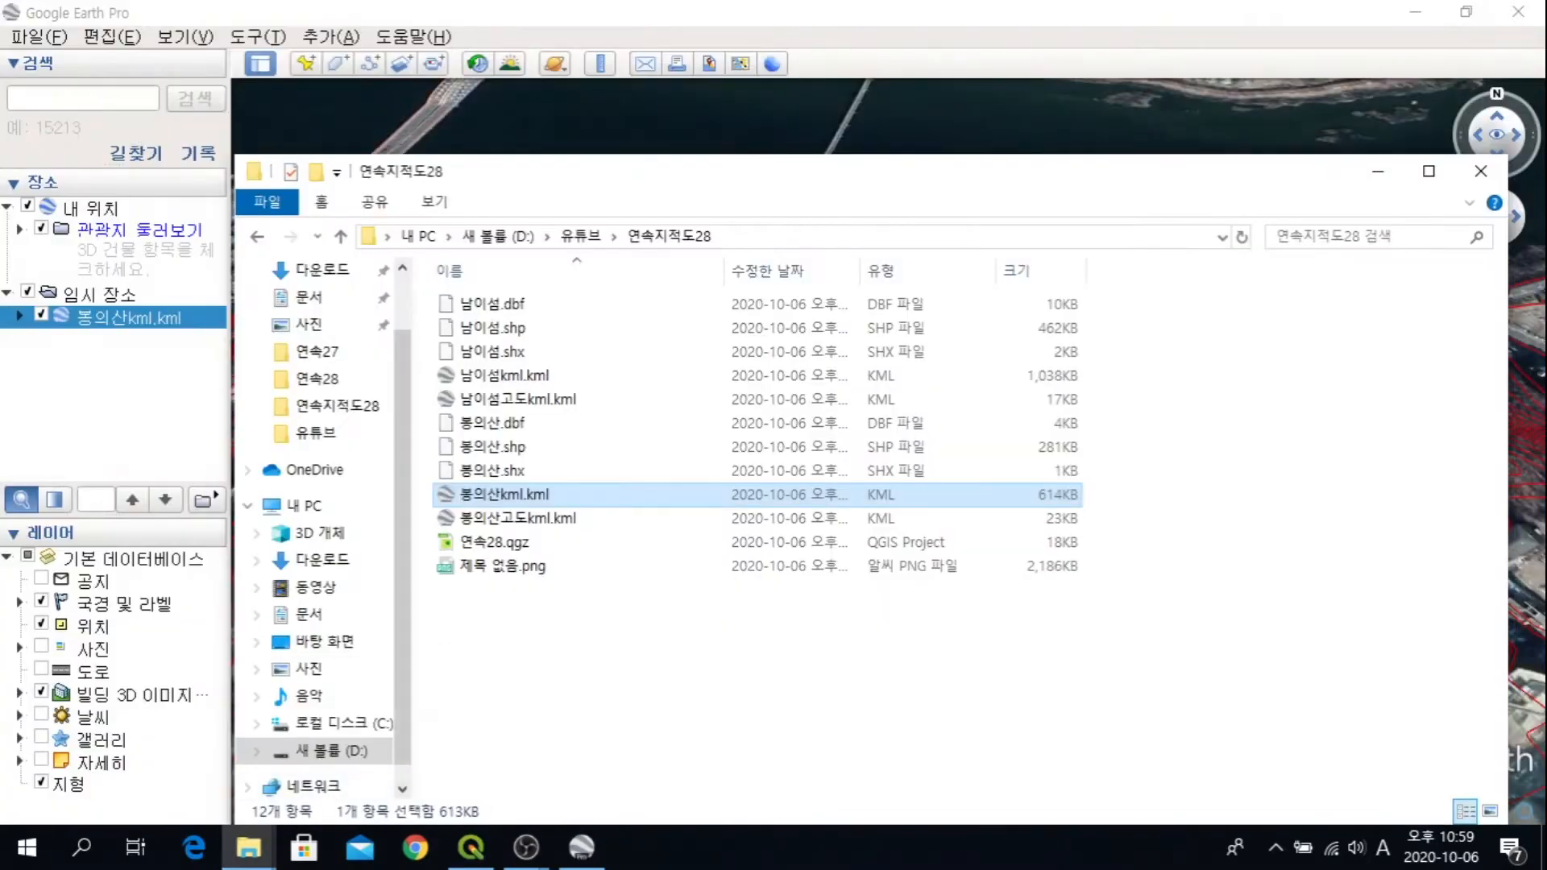
pyautogui.doubleClick(517, 518)
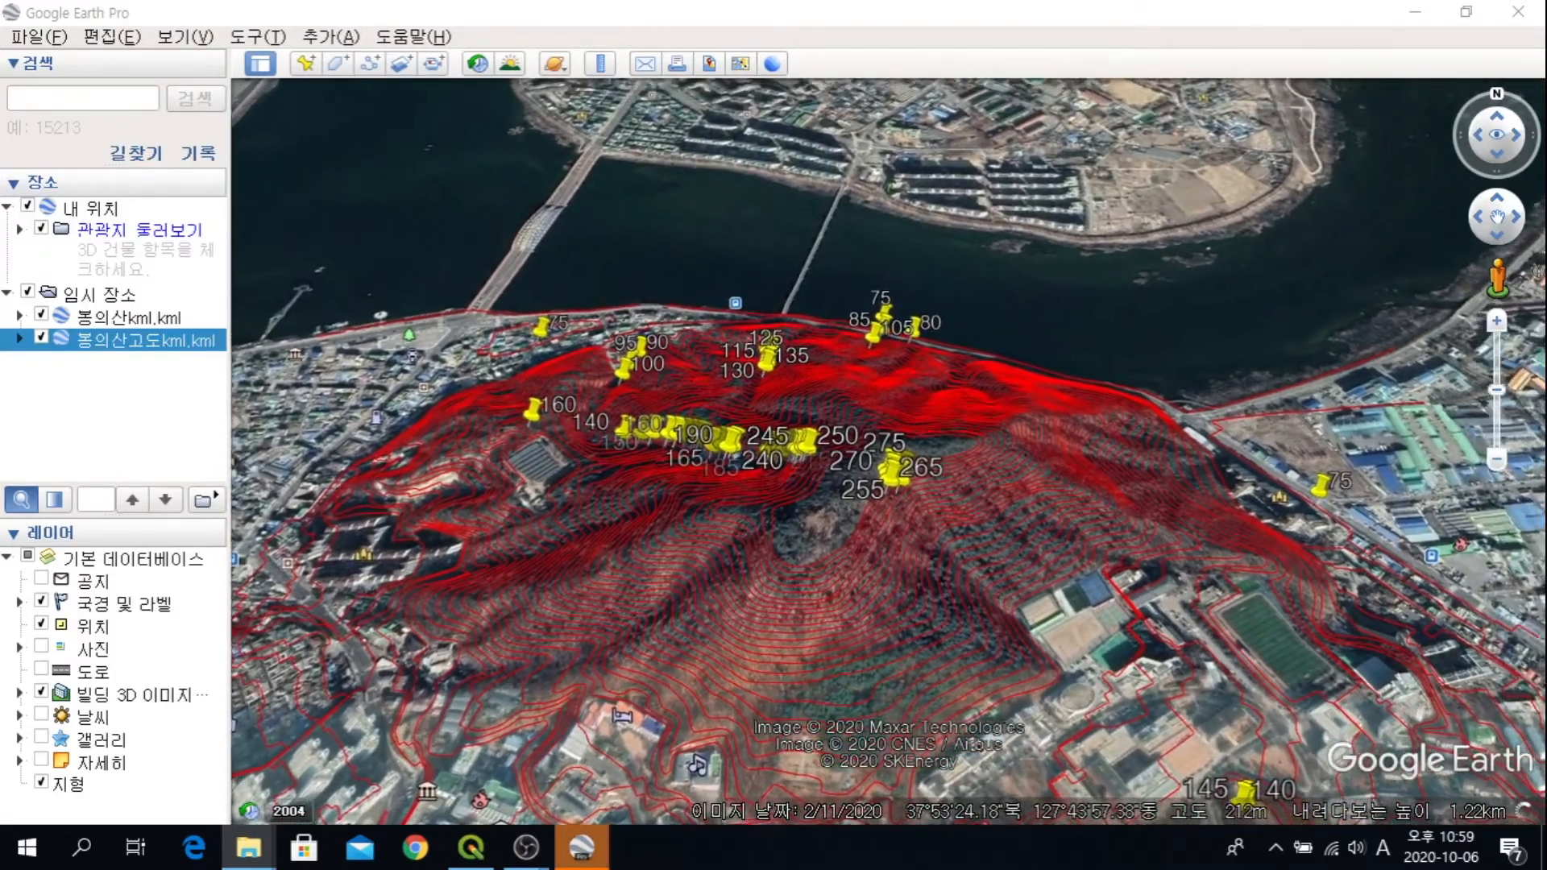
pyautogui.scroll(5, 782, 415)
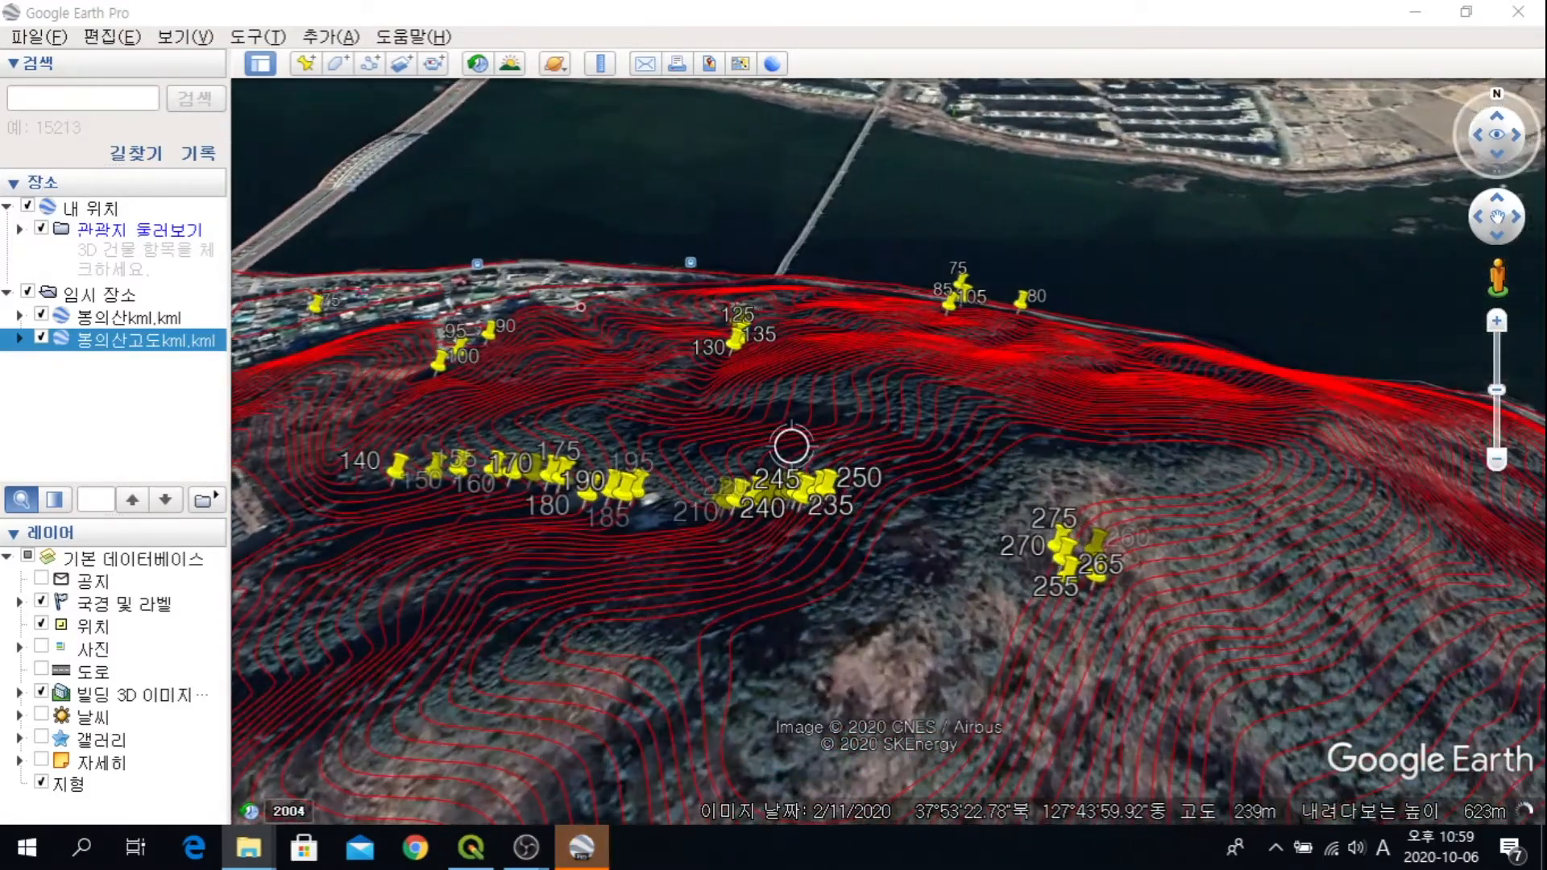
pyautogui.scroll(2, 792, 446)
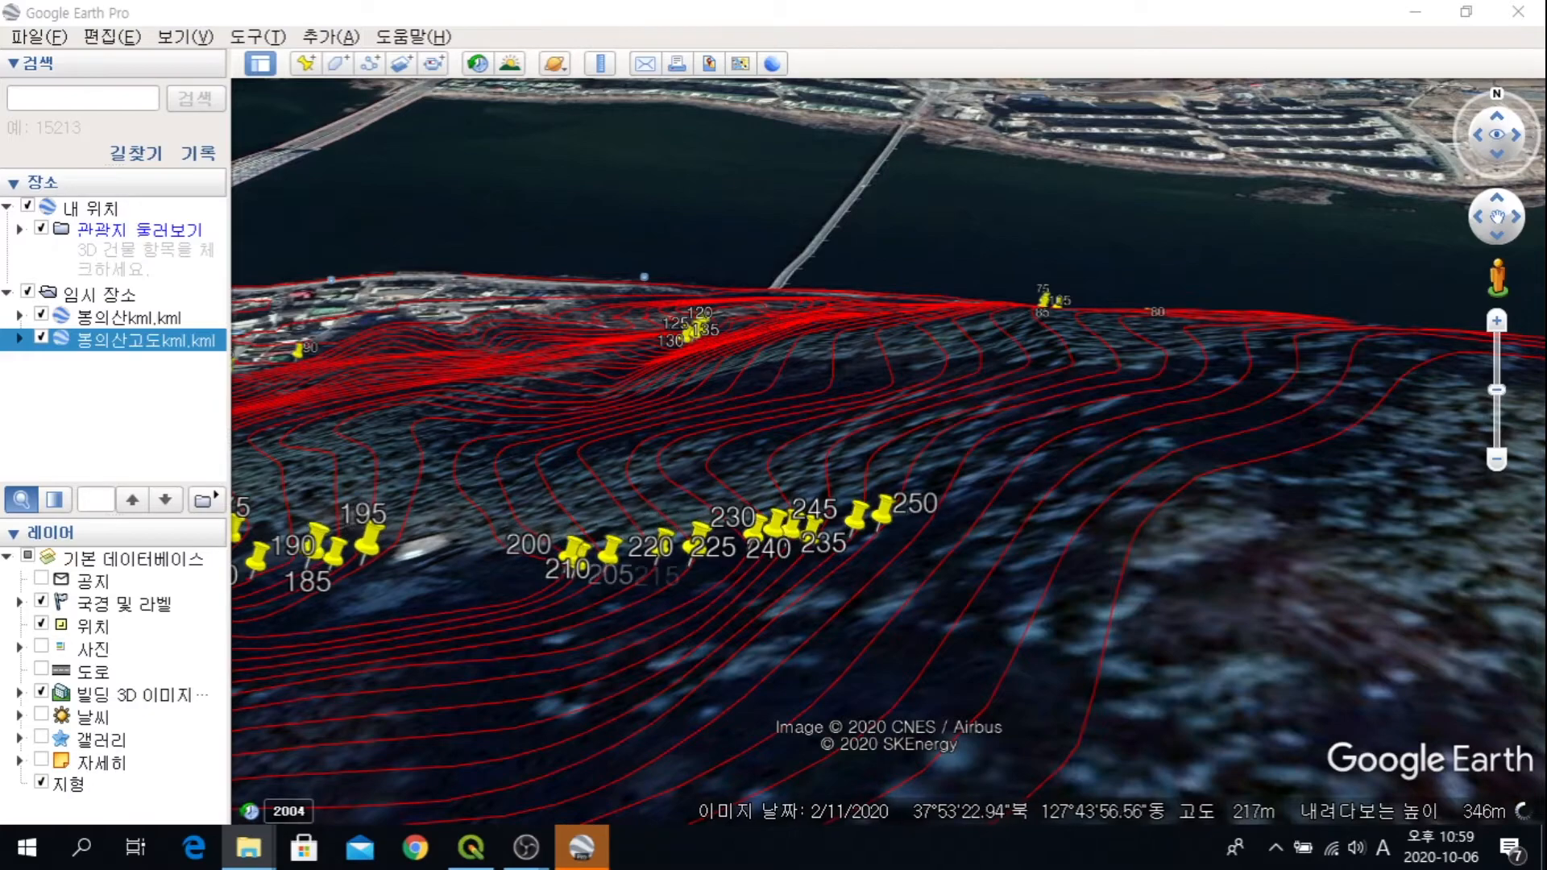
pyautogui.scroll(1, 970, 538)
pyautogui.scroll(-3, 969, 538)
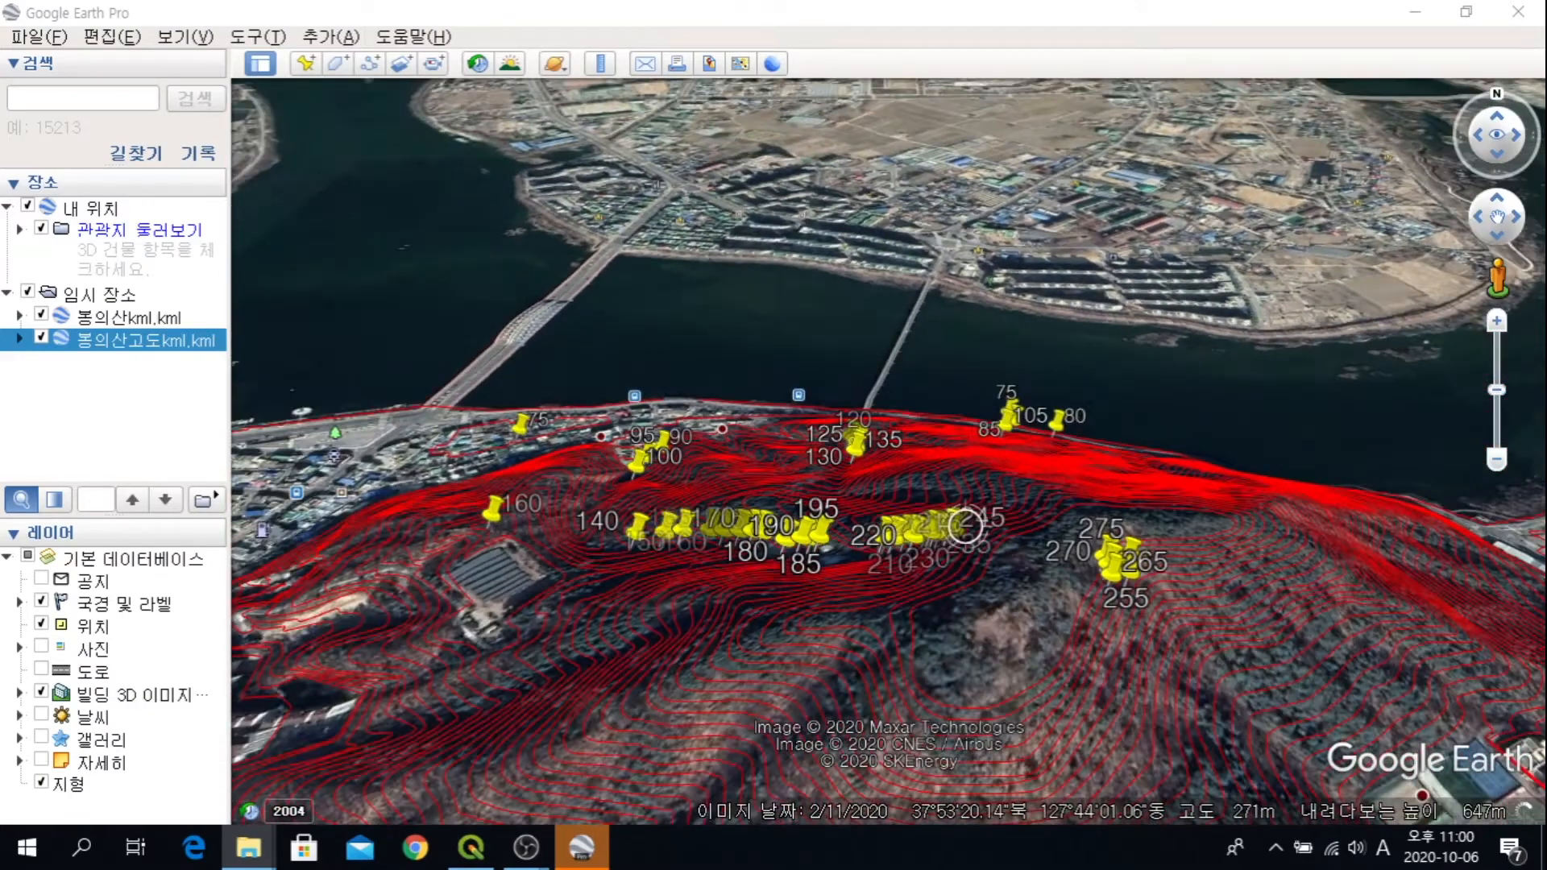
pyautogui.scroll(-1, 965, 532)
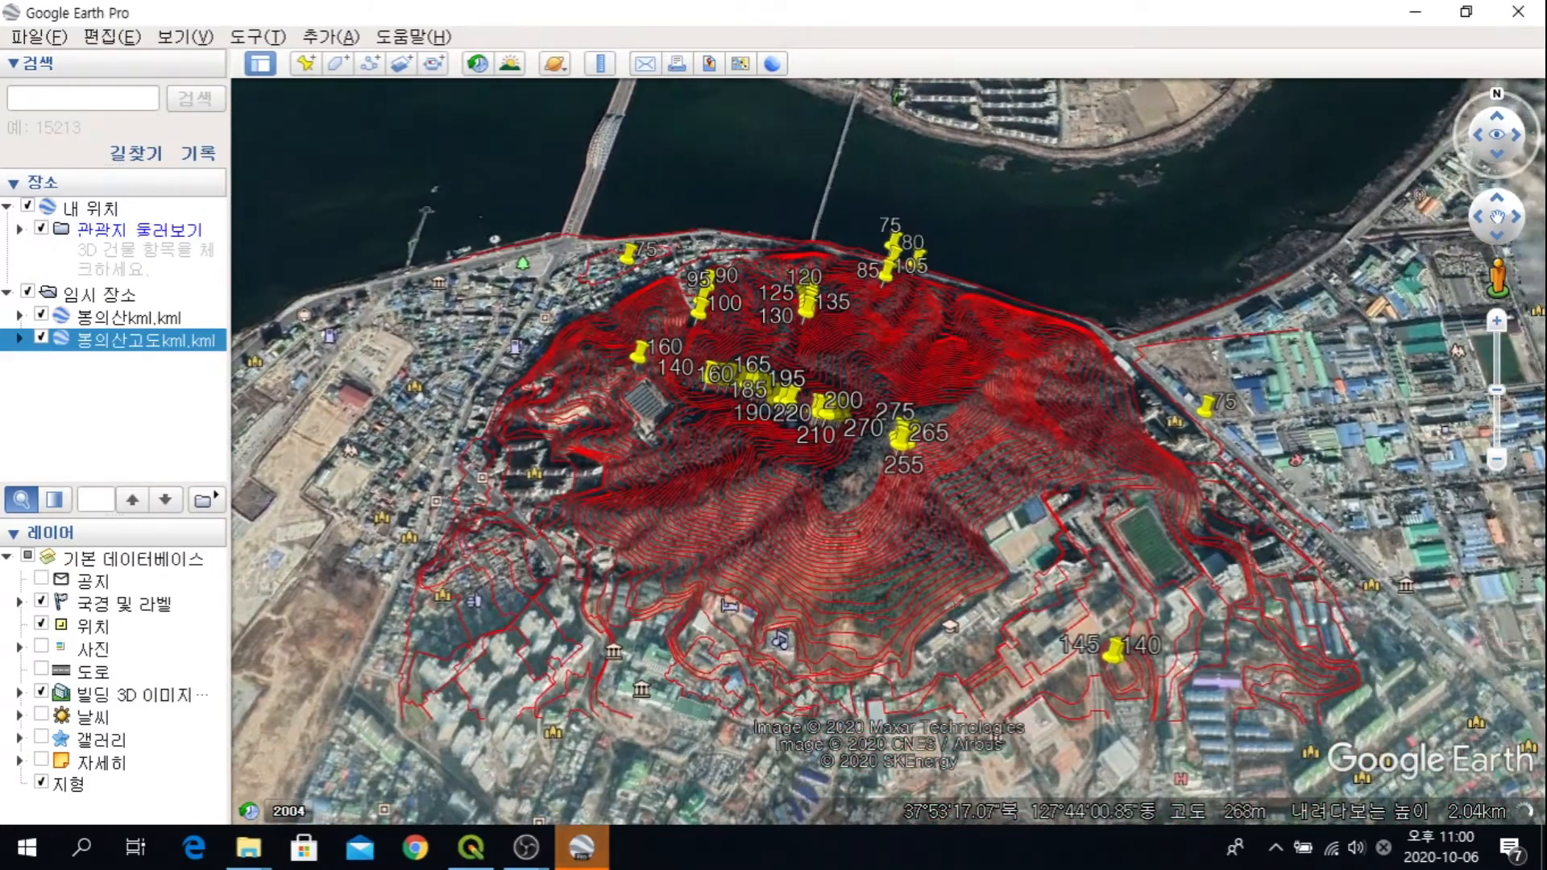
pyautogui.scroll(-1, 966, 532)
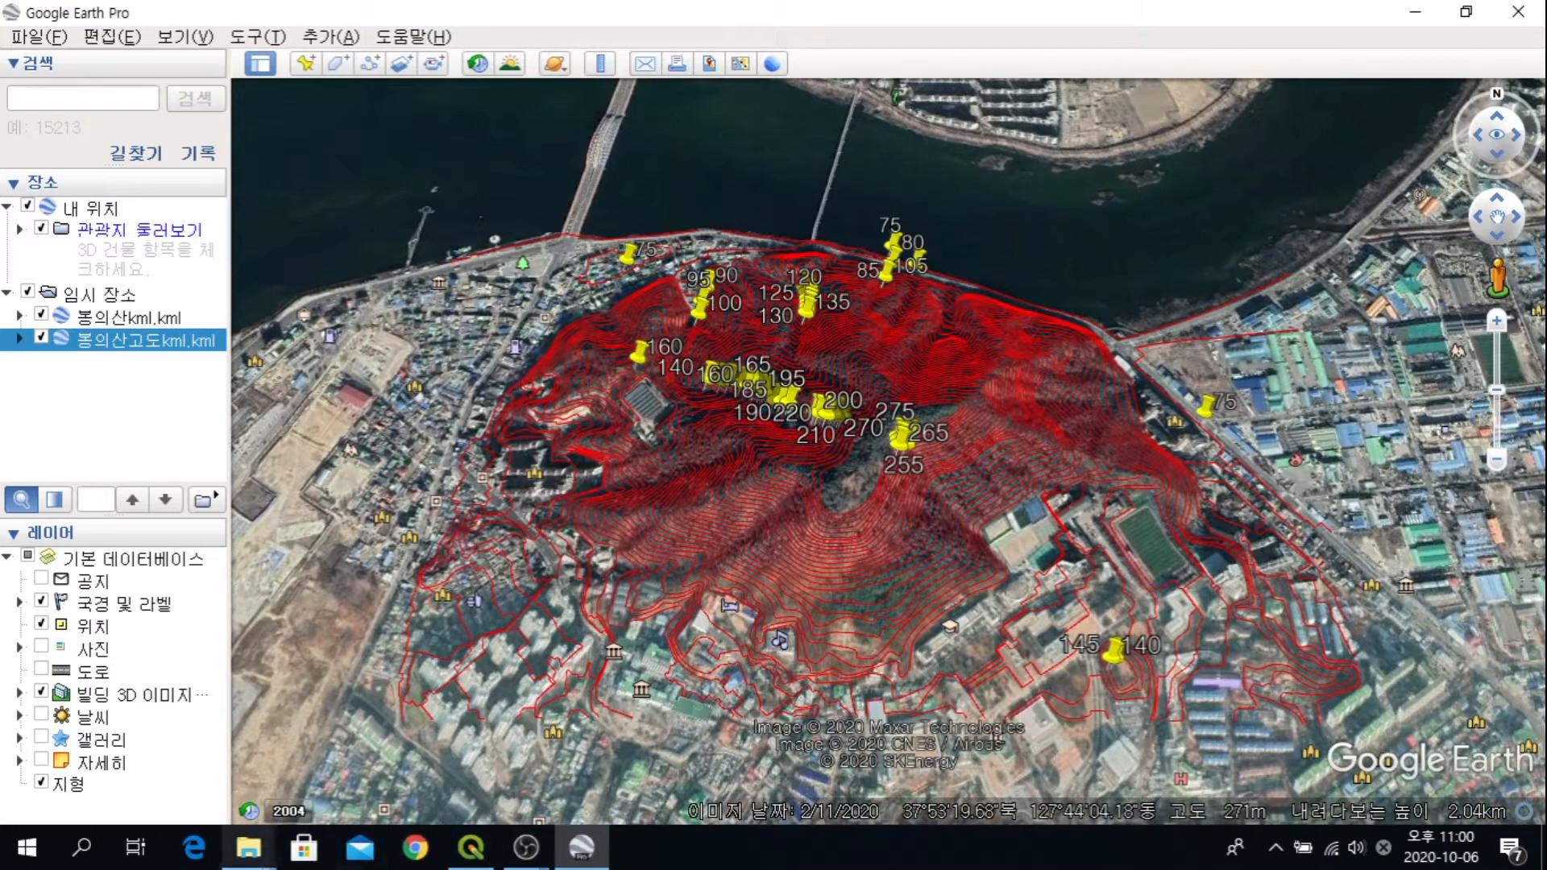
# Step: Load 남이섬kml.kml and 남이섬고도kml.kml from the 연속지적도28 folder into Google Earth Pro
pyautogui.moveTo(249, 848)
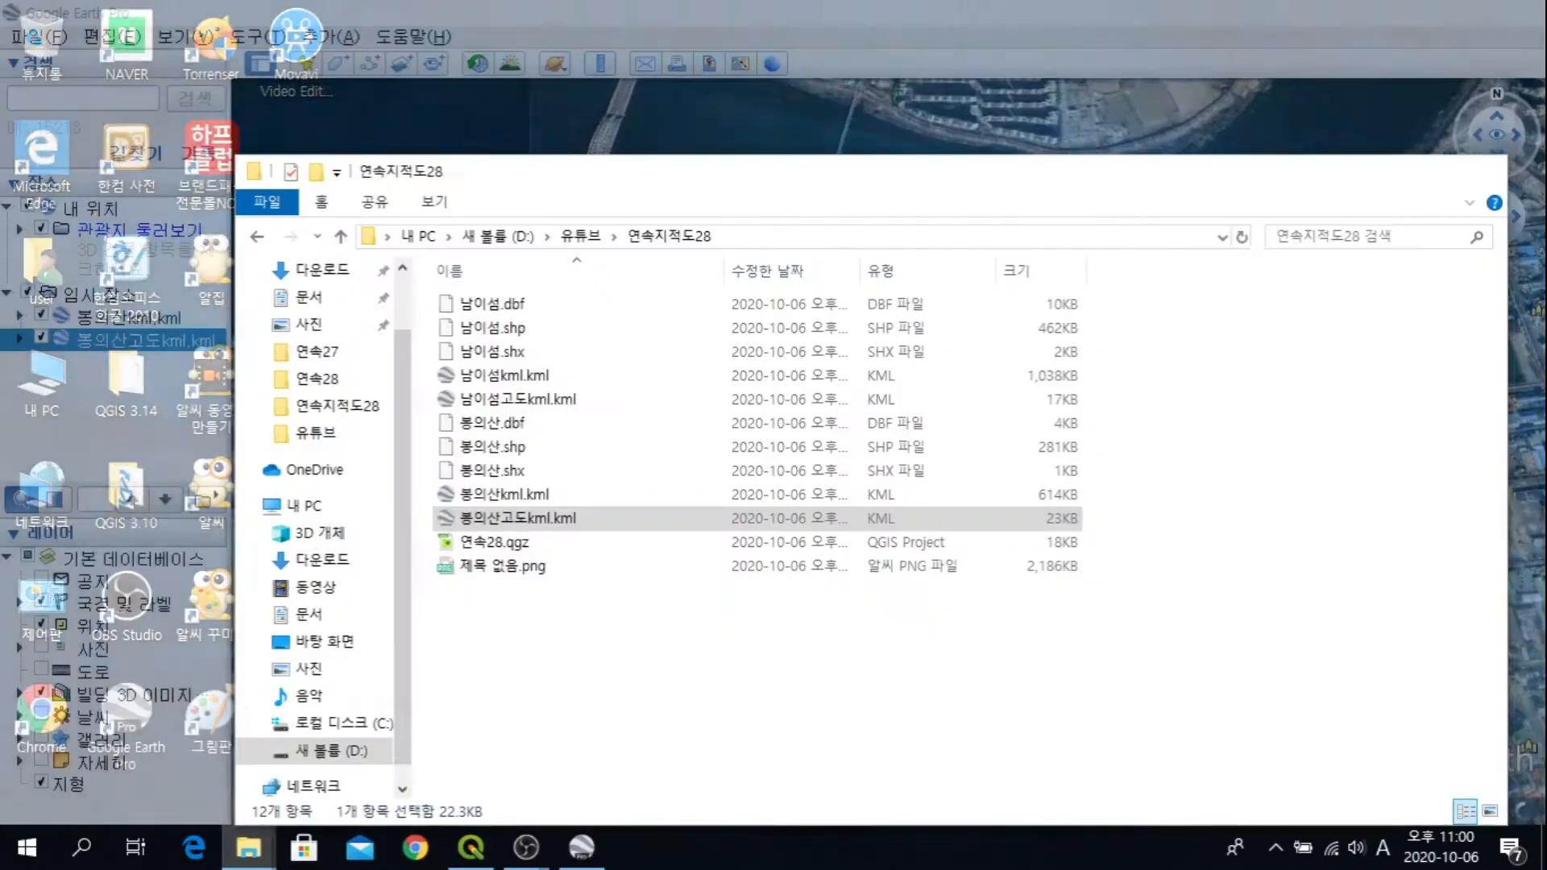
pyautogui.click(369, 757)
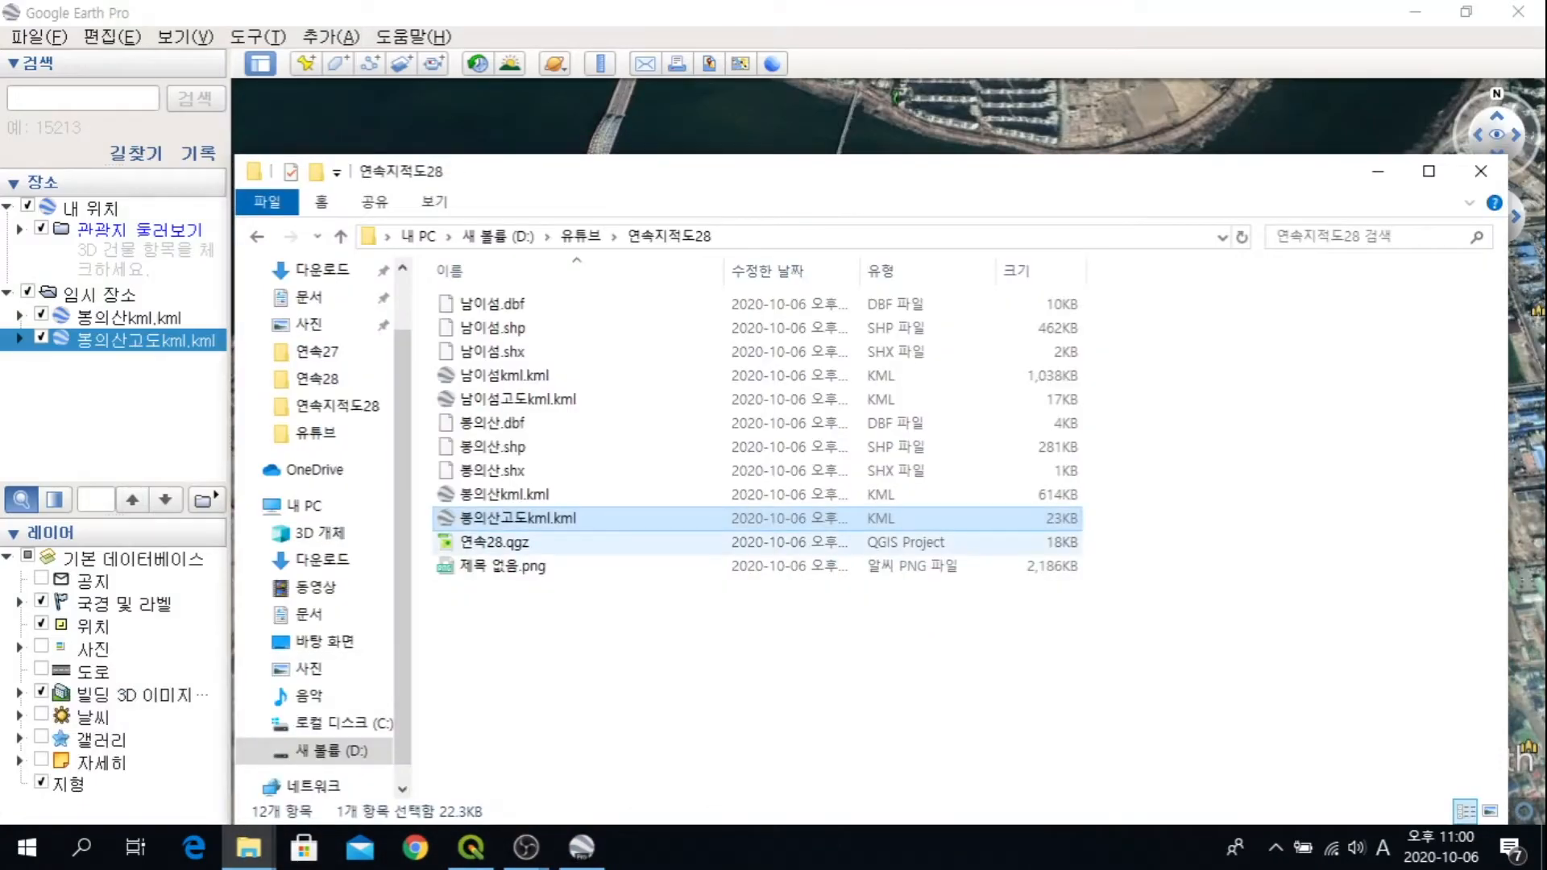
pyautogui.doubleClick(505, 375)
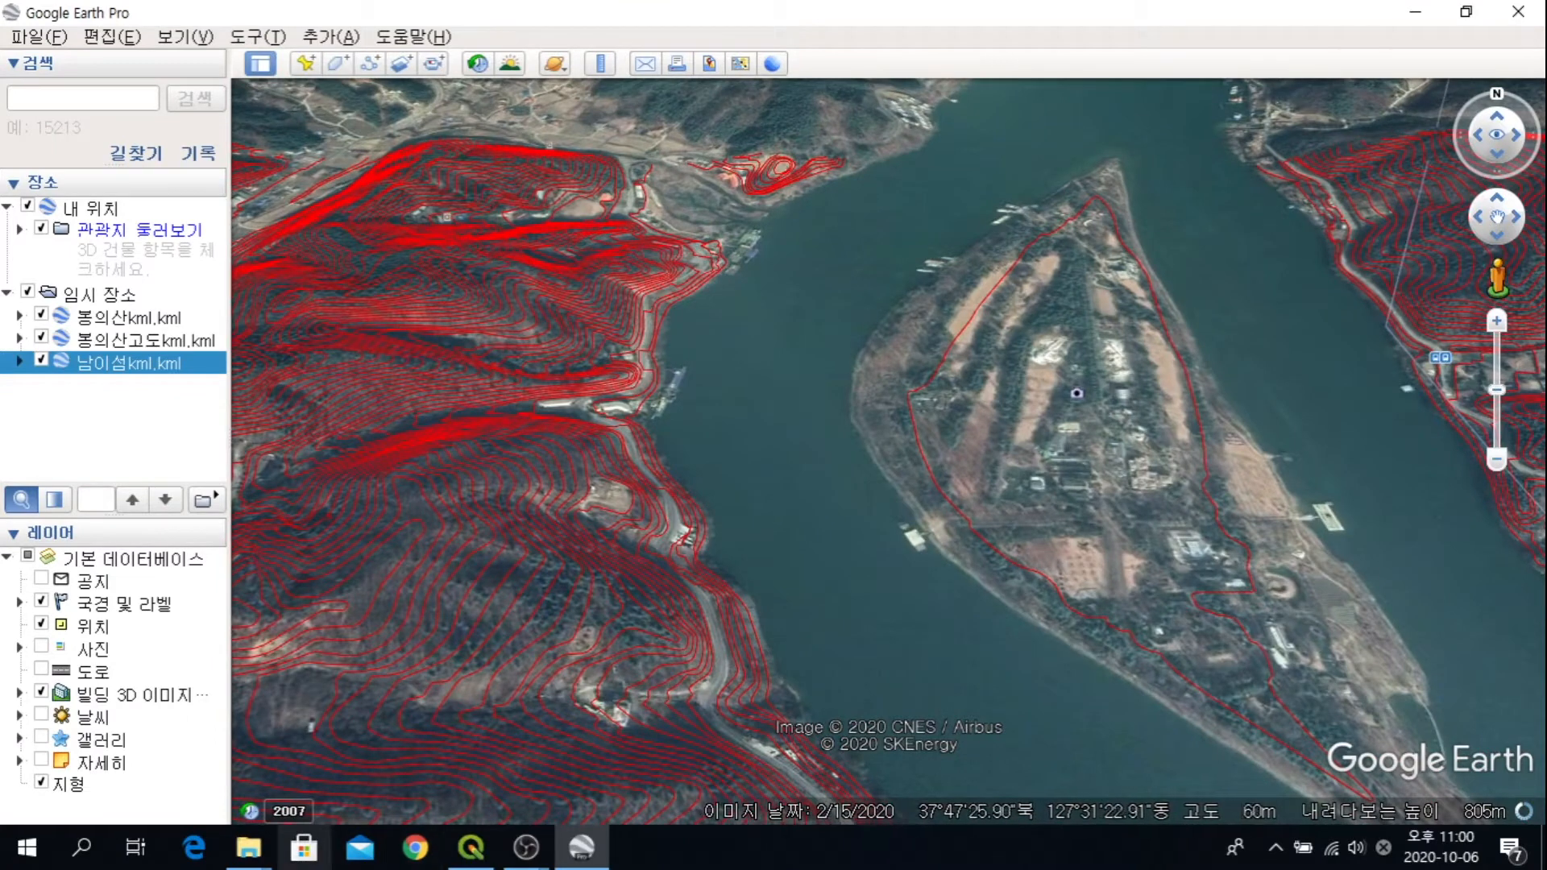
pyautogui.moveTo(249, 847)
pyautogui.click(369, 754)
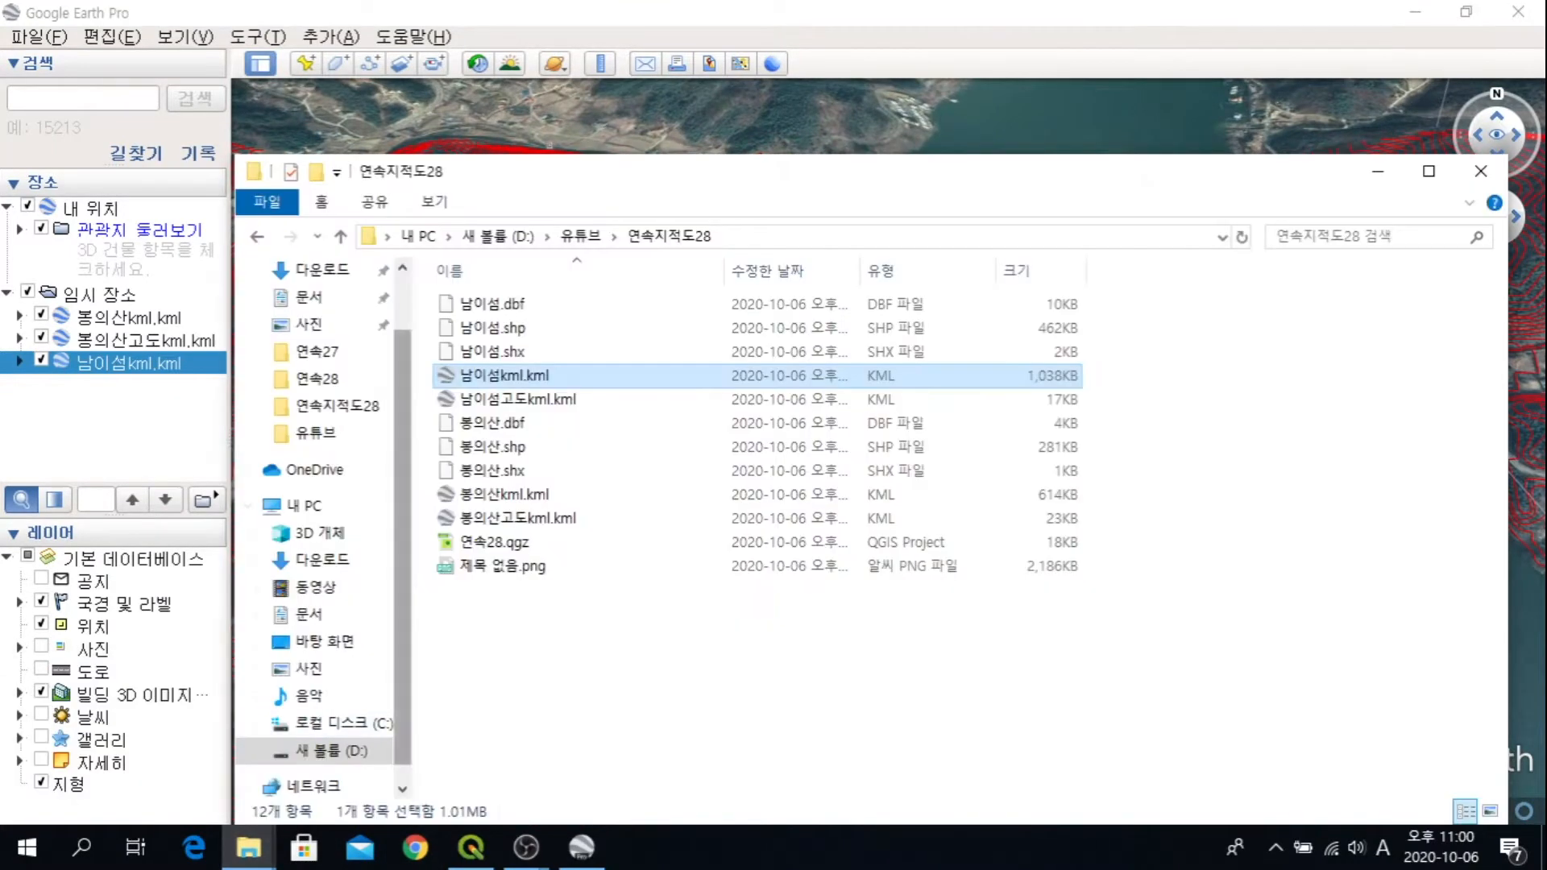
pyautogui.doubleClick(519, 400)
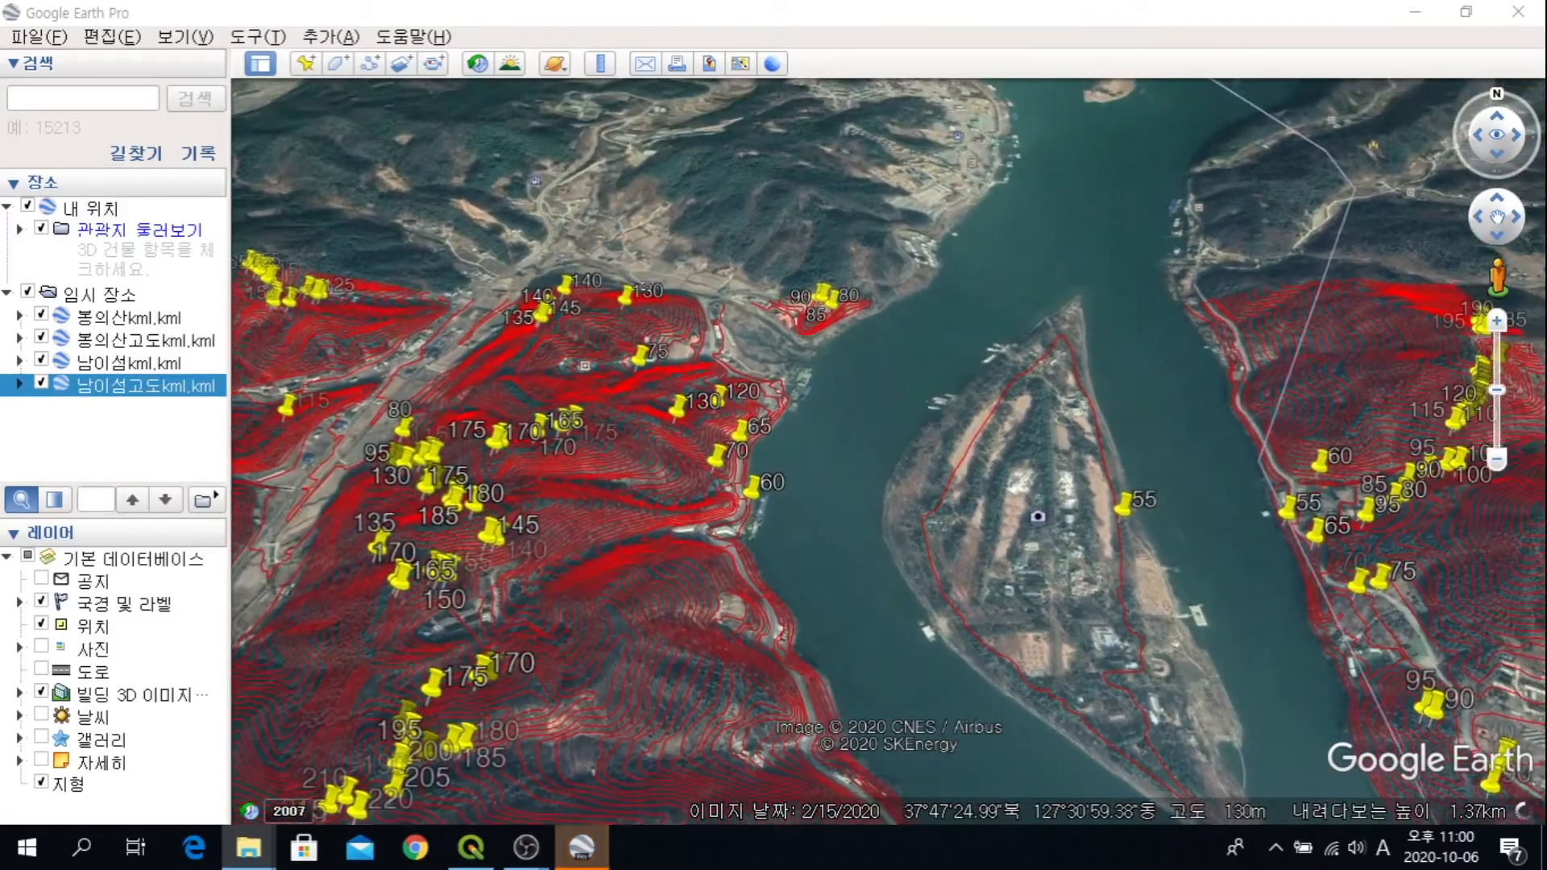
# Step: Examine the contour lines and elevation placemarks on the hills around the 남이섬 island, and close Google Earth Pro
pyautogui.scroll(5, 604, 646)
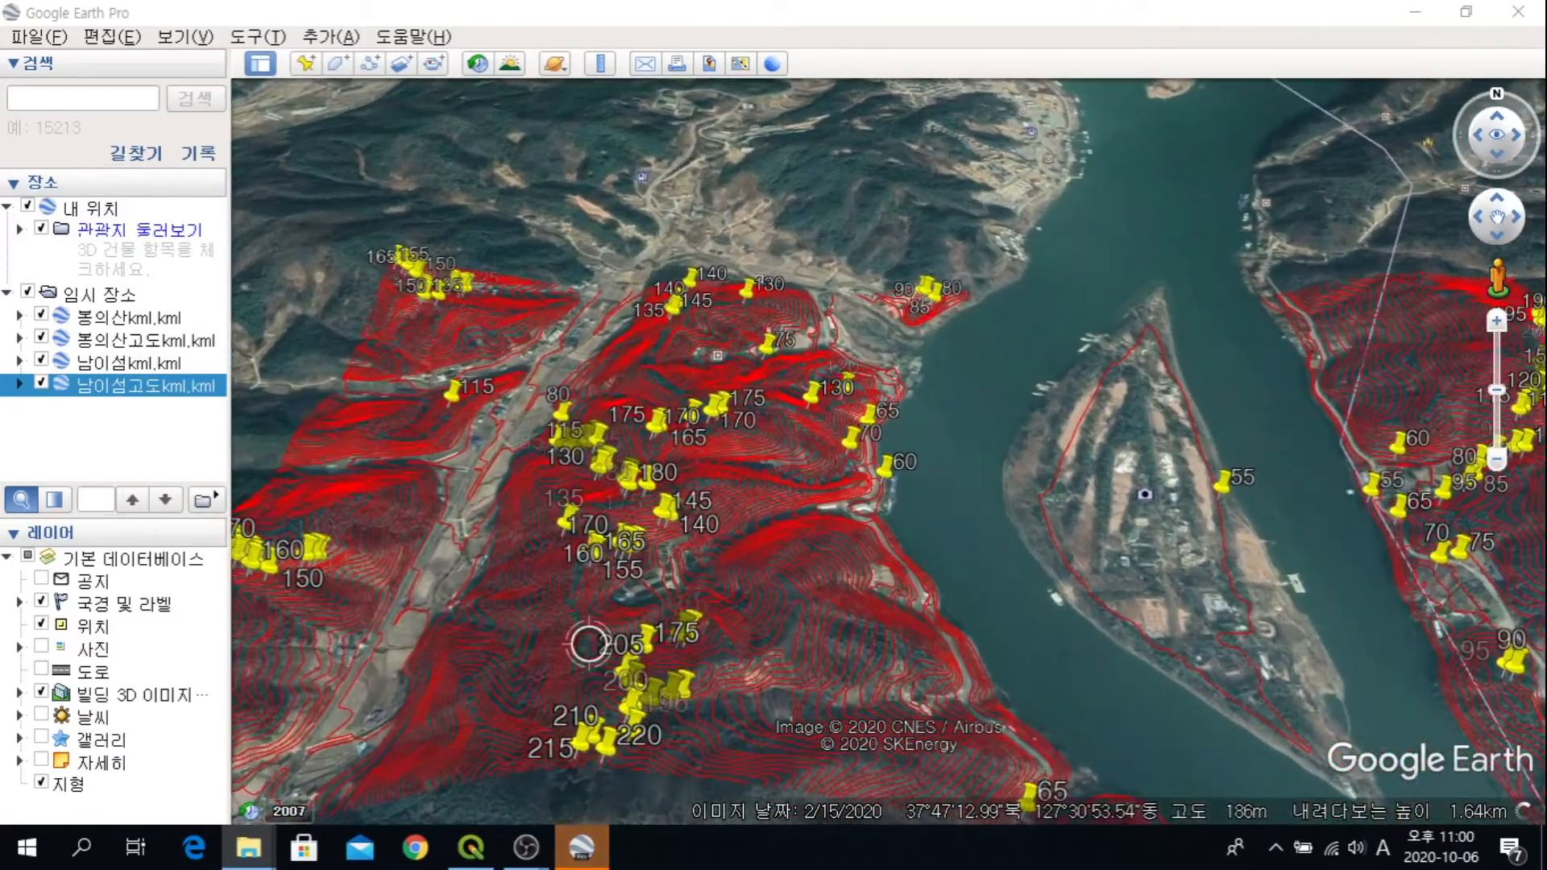
pyautogui.scroll(3, 687, 646)
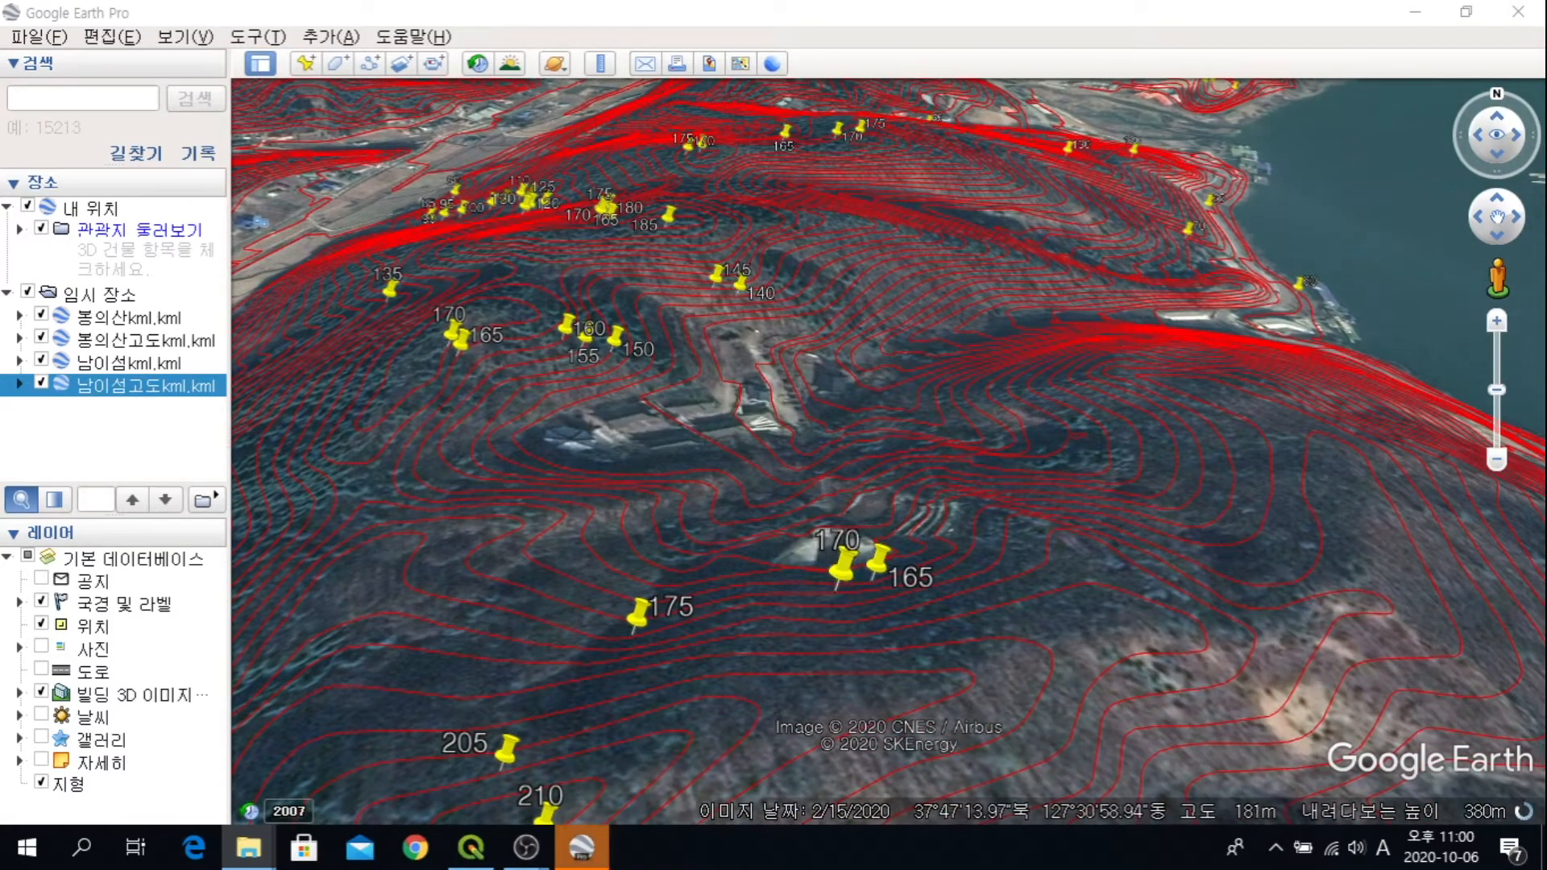
pyautogui.scroll(-4, 926, 500)
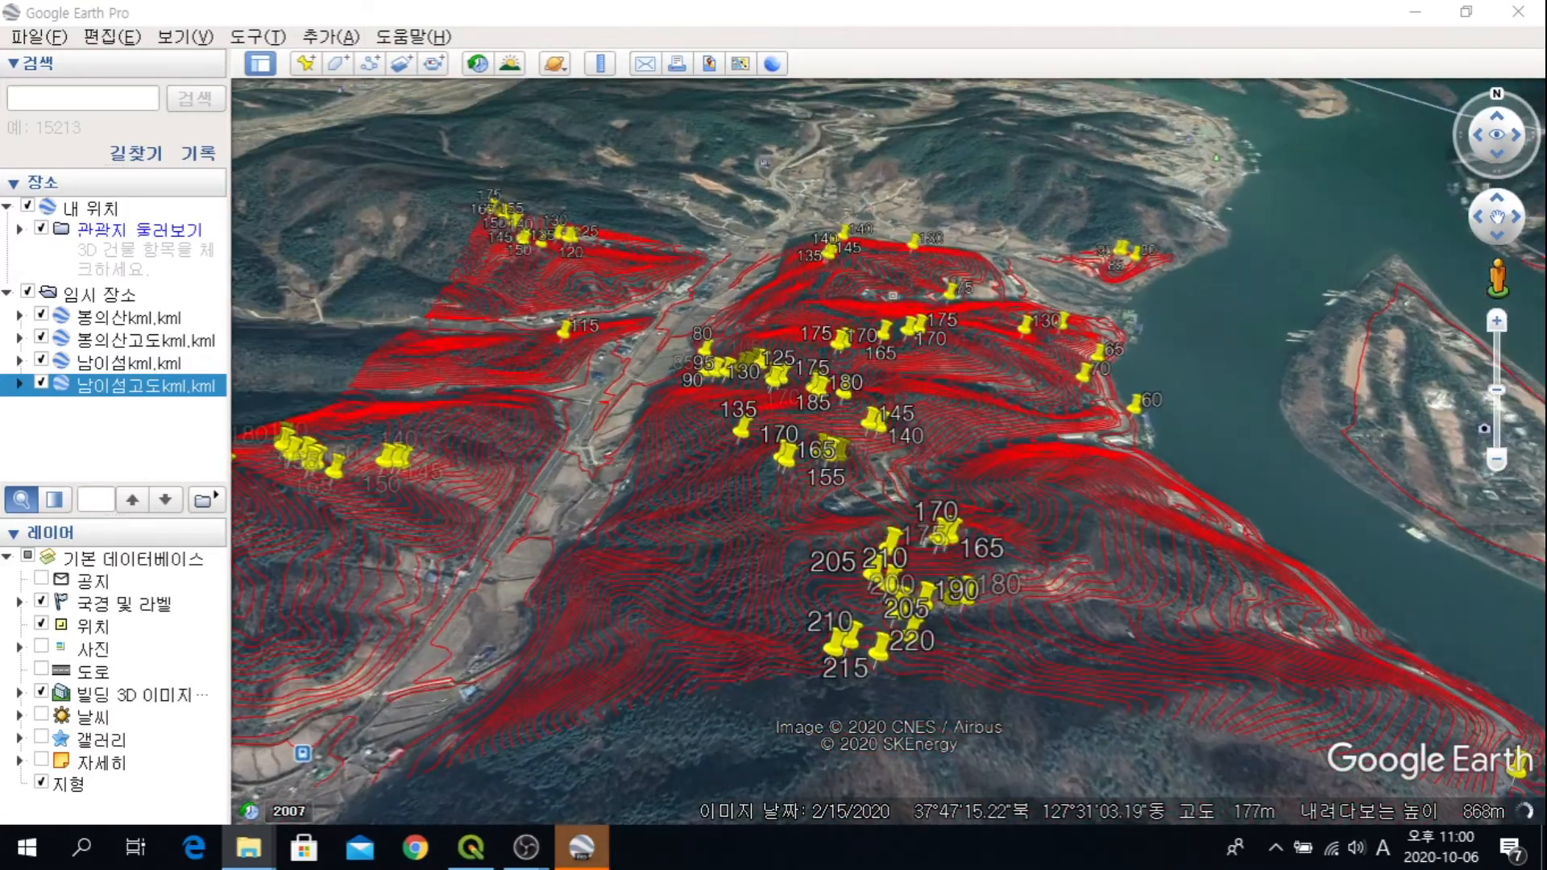
pyautogui.moveTo(926, 501); pyautogui.dragTo(685, 502)
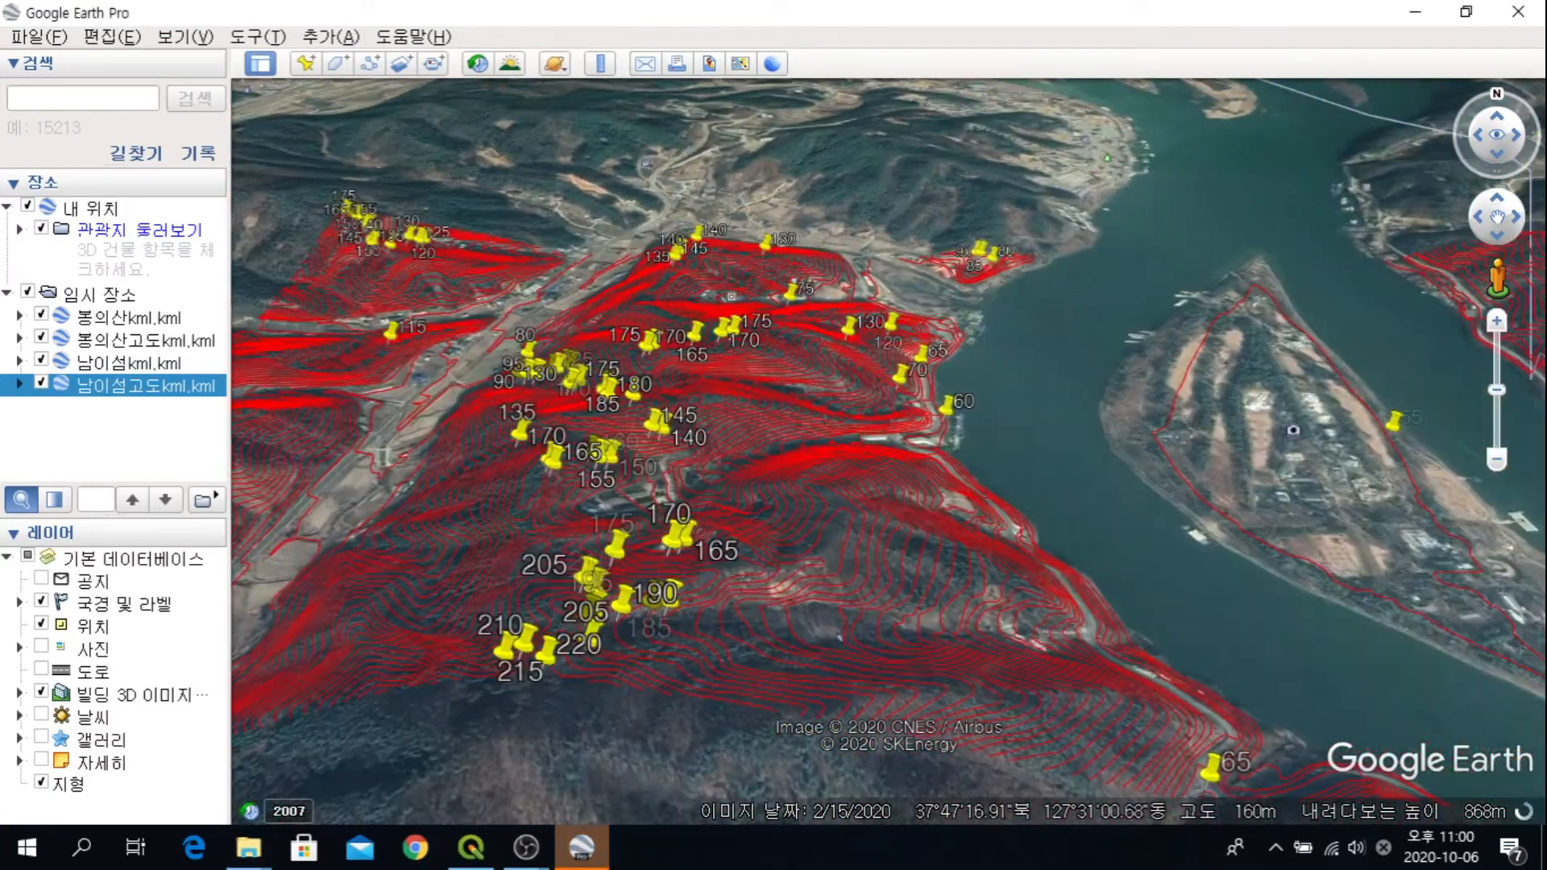
pyautogui.moveTo(870, 451); pyautogui.dragTo(628, 409)
pyautogui.moveTo(1007, 564); pyautogui.dragTo(637, 347)
pyautogui.moveTo(1080, 290); pyautogui.dragTo(1249, 403)
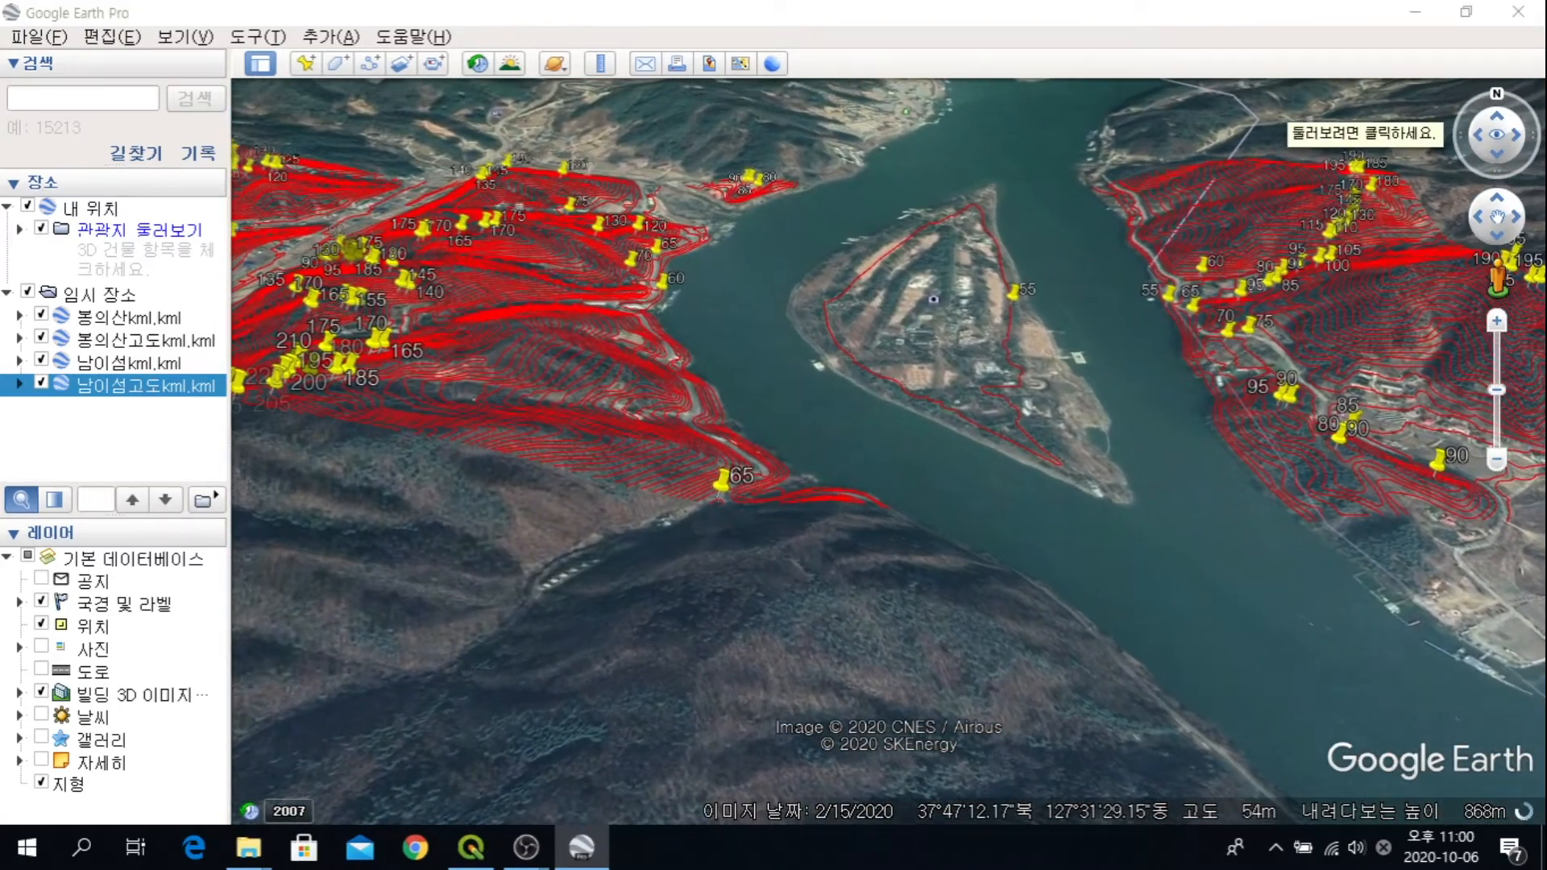
pyautogui.click(1518, 12)
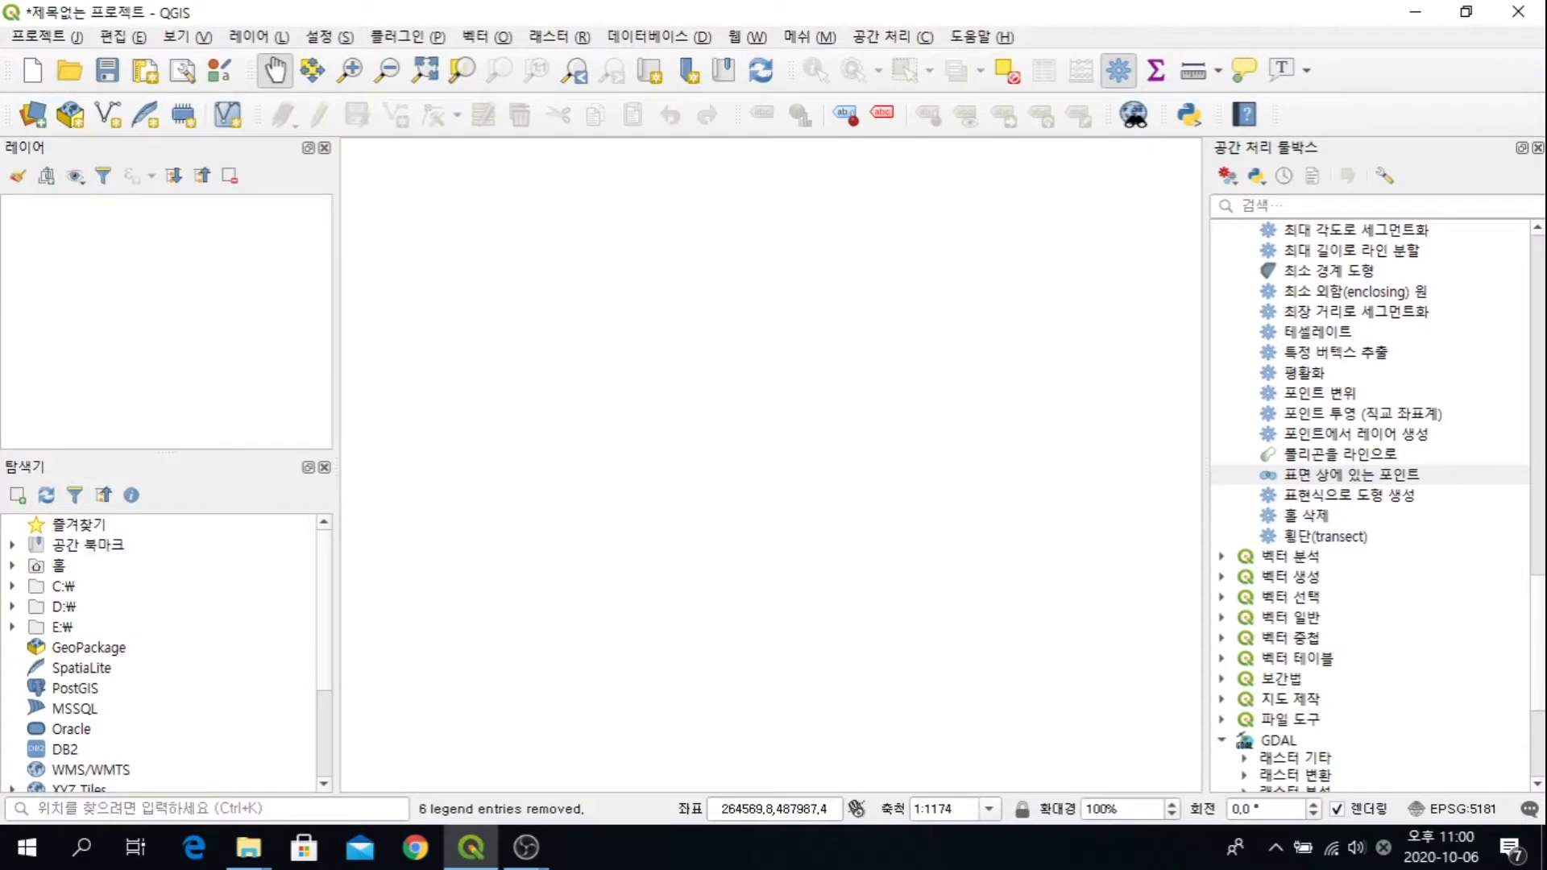
# Step: Add the Kakao Satellite base map from TMS for Korea to the empty QGIS project
pyautogui.click(748, 37)
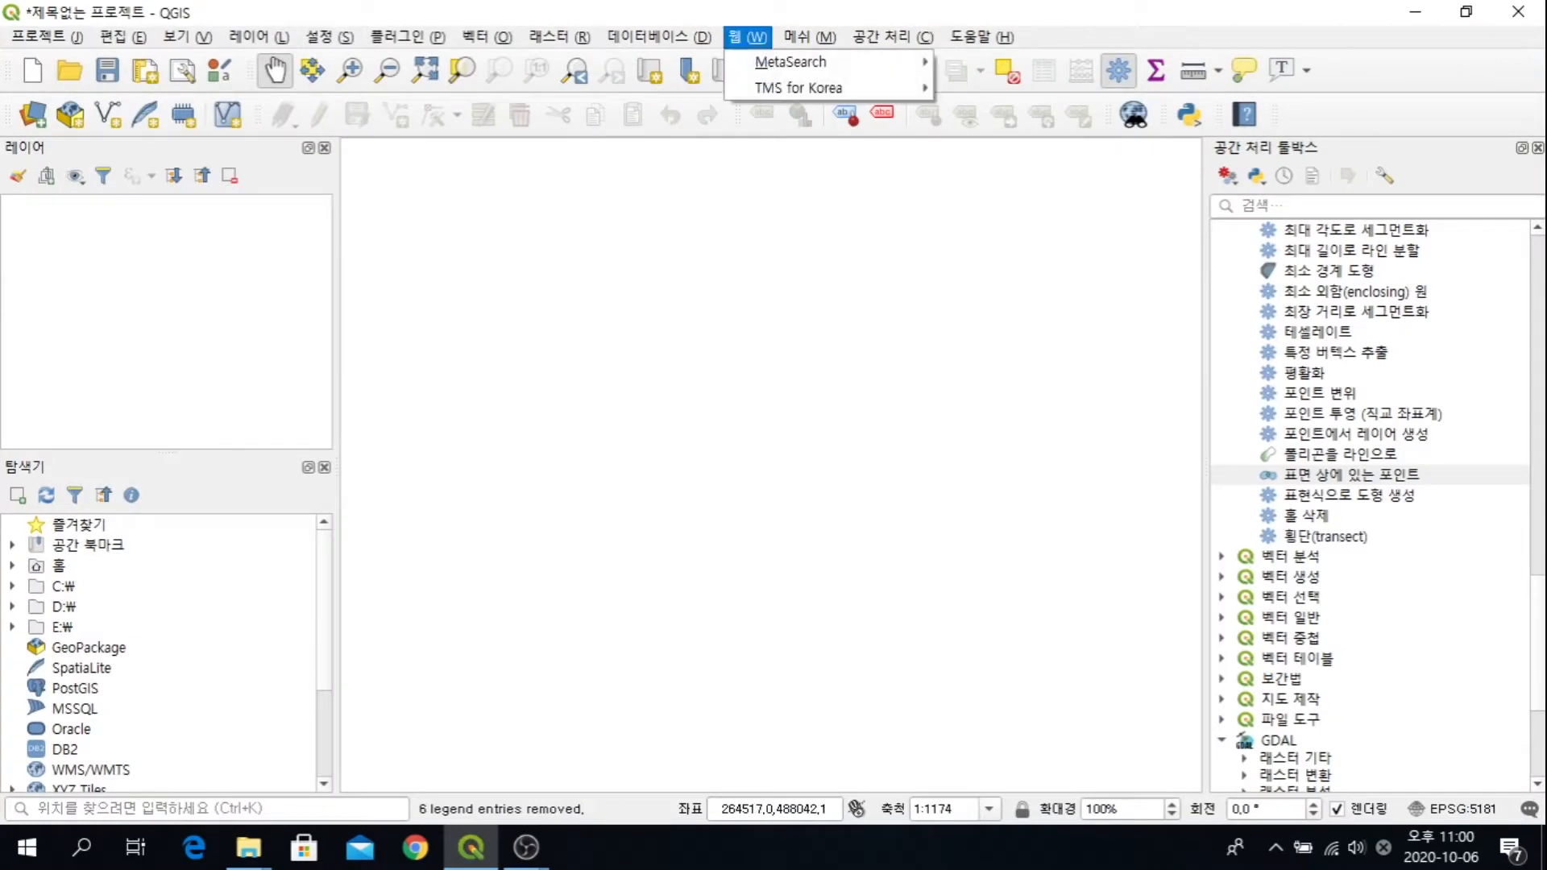
pyautogui.moveTo(830, 87)
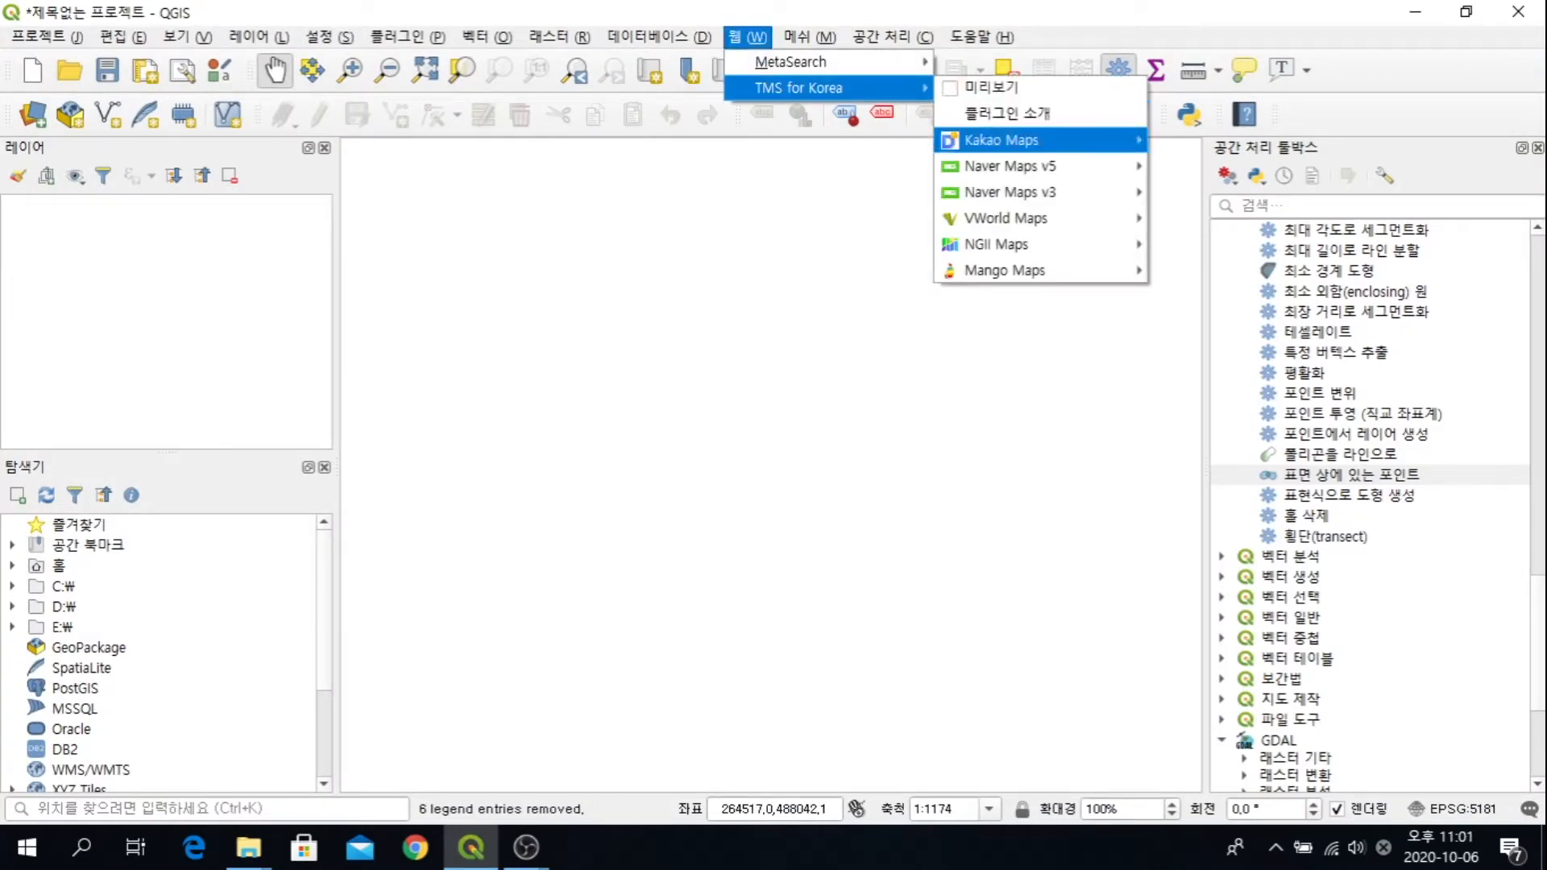
pyautogui.moveTo(1002, 140)
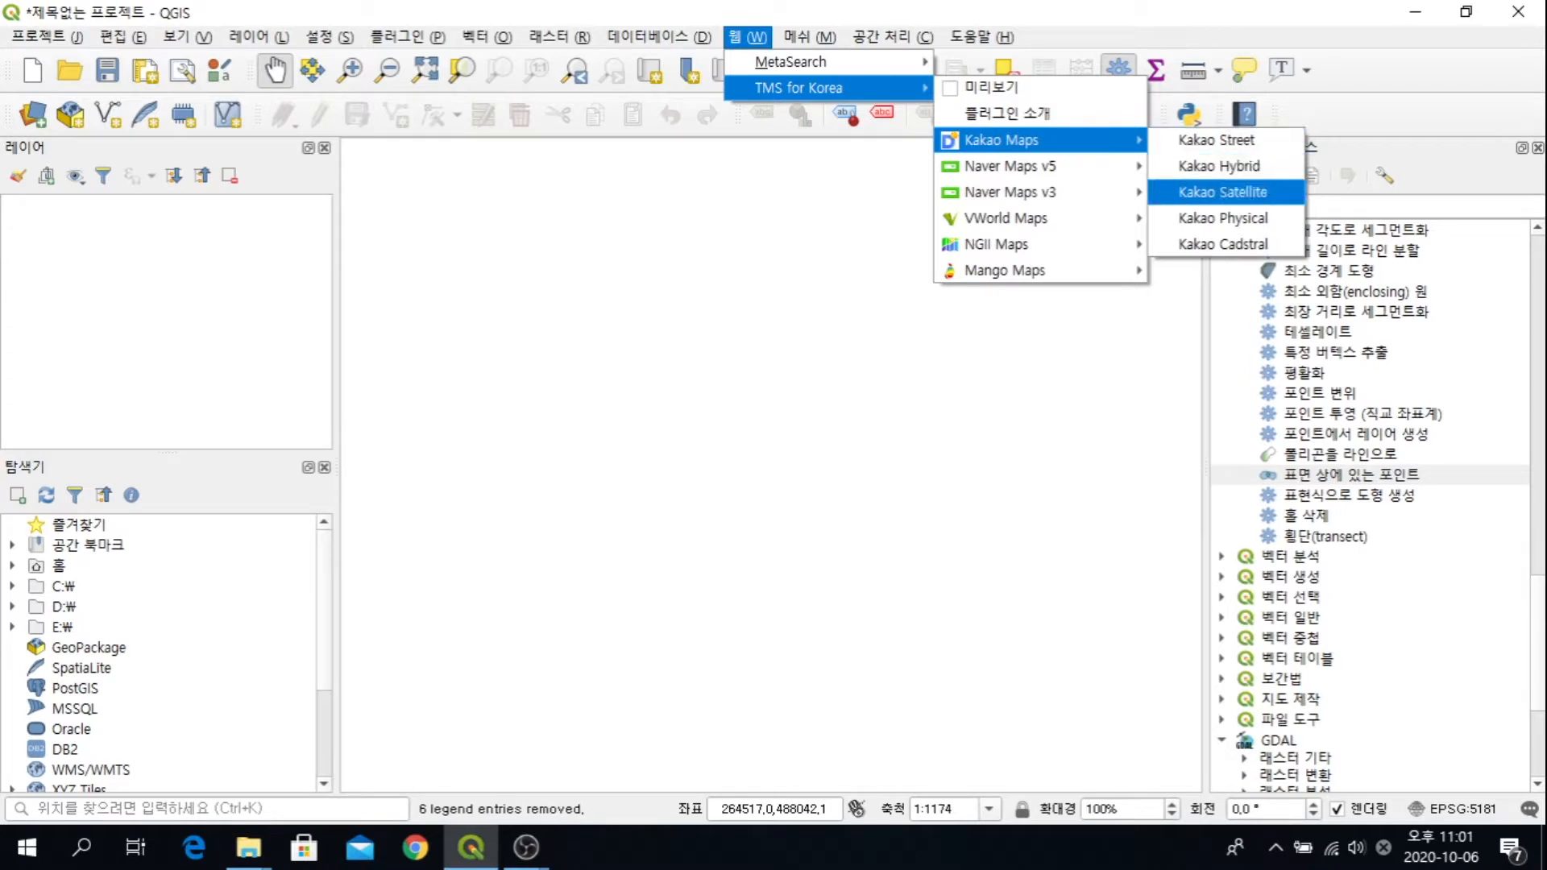
pyautogui.click(1222, 192)
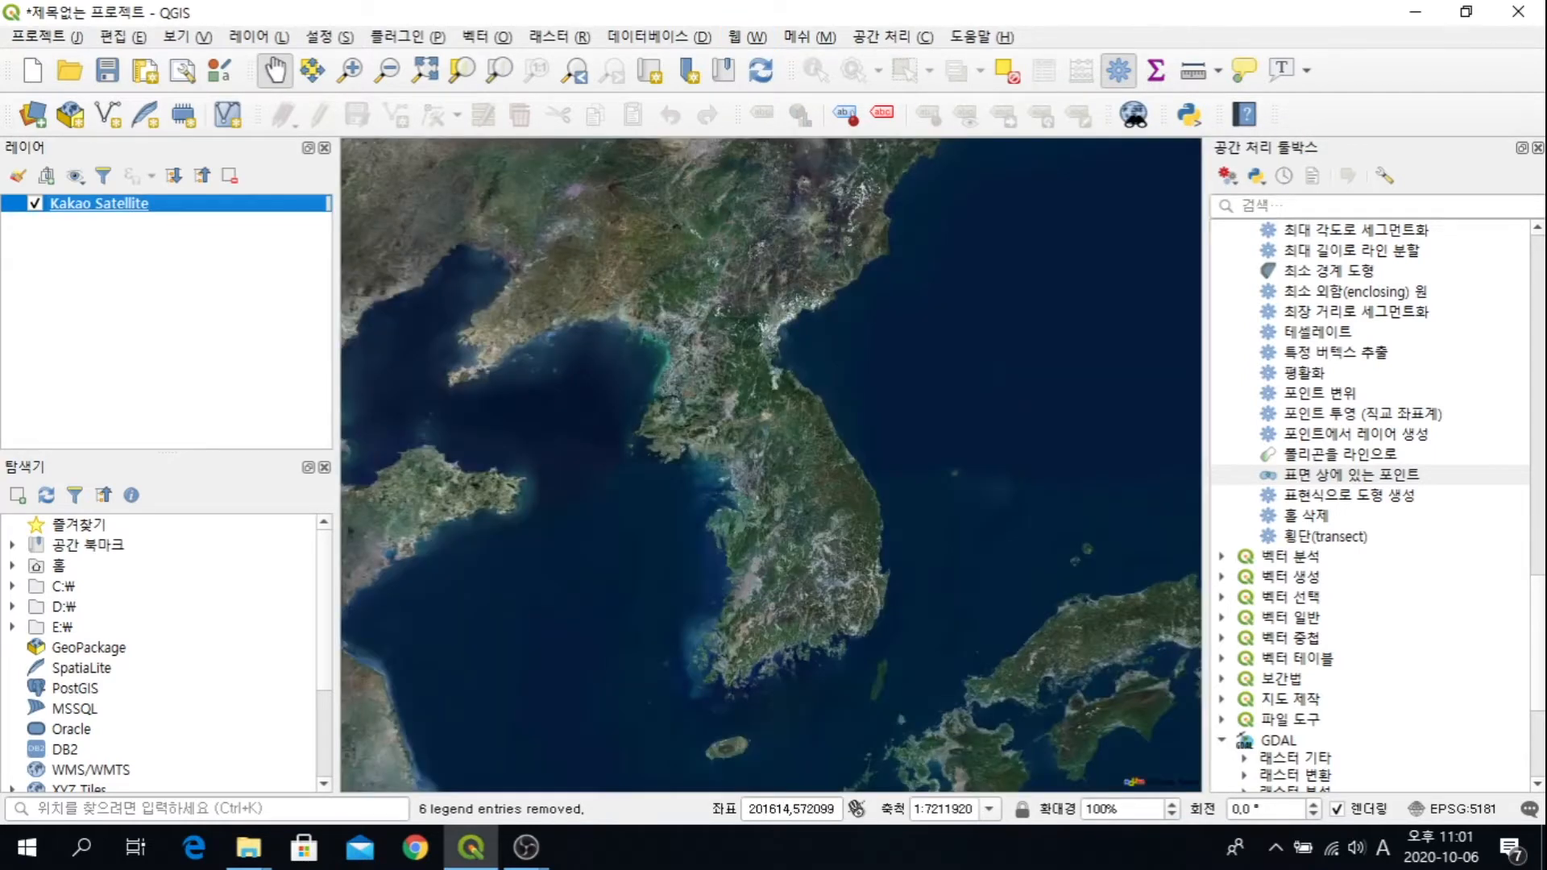
# Step: Add the contour shapefile Z_NGII_N3L_F0010000_C.shp from the NGII_CDM_등고선_강원도03 folder as a vector layer over the satellite map
pyautogui.scroll(2, 771, 465)
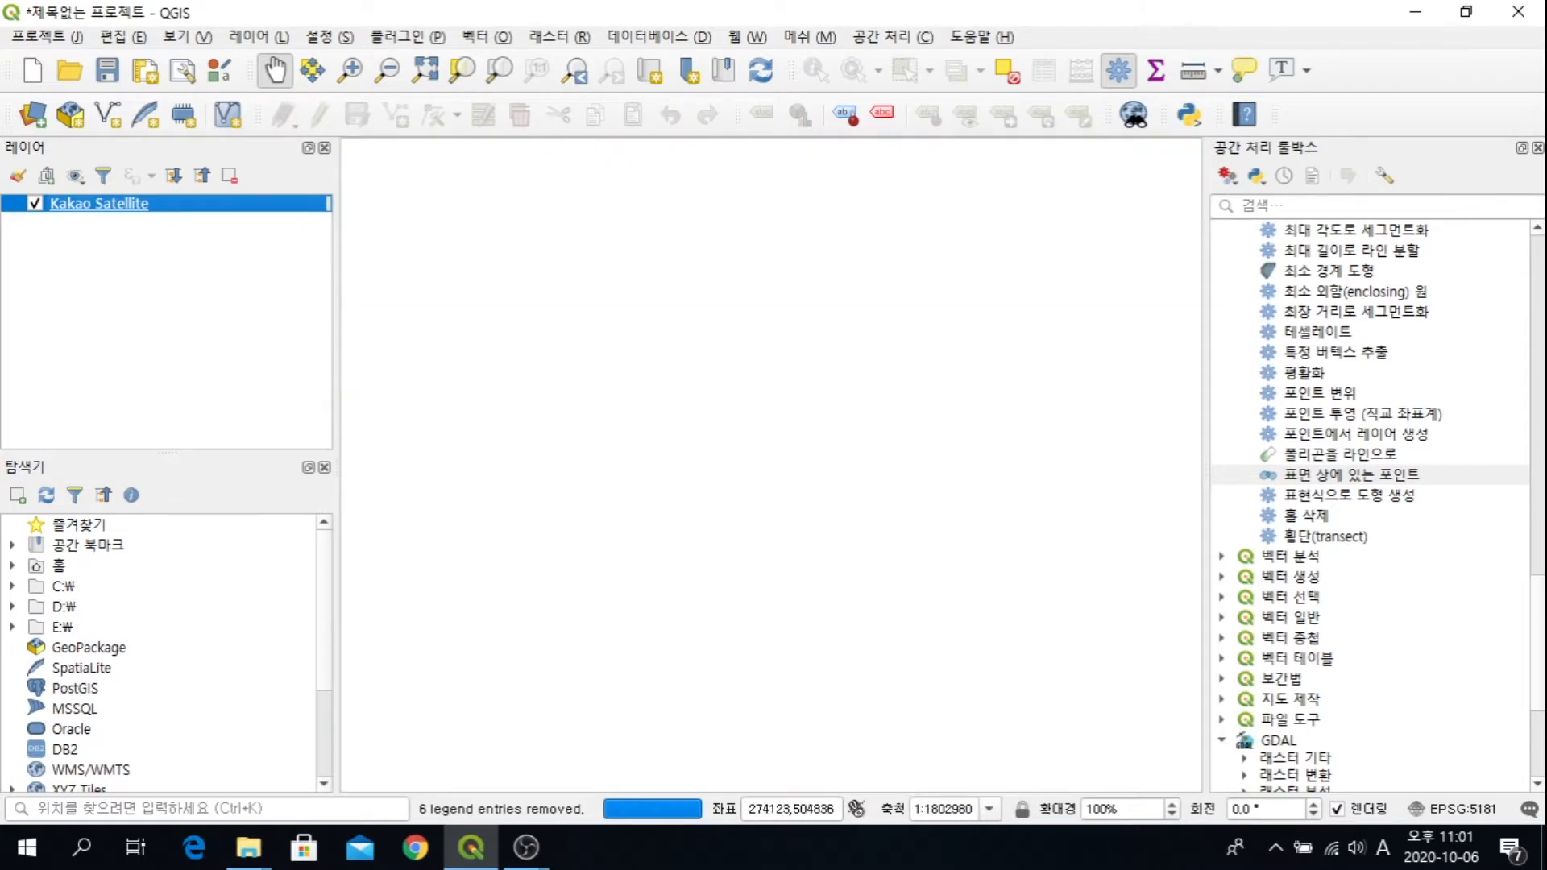
pyautogui.scroll(2, 772, 465)
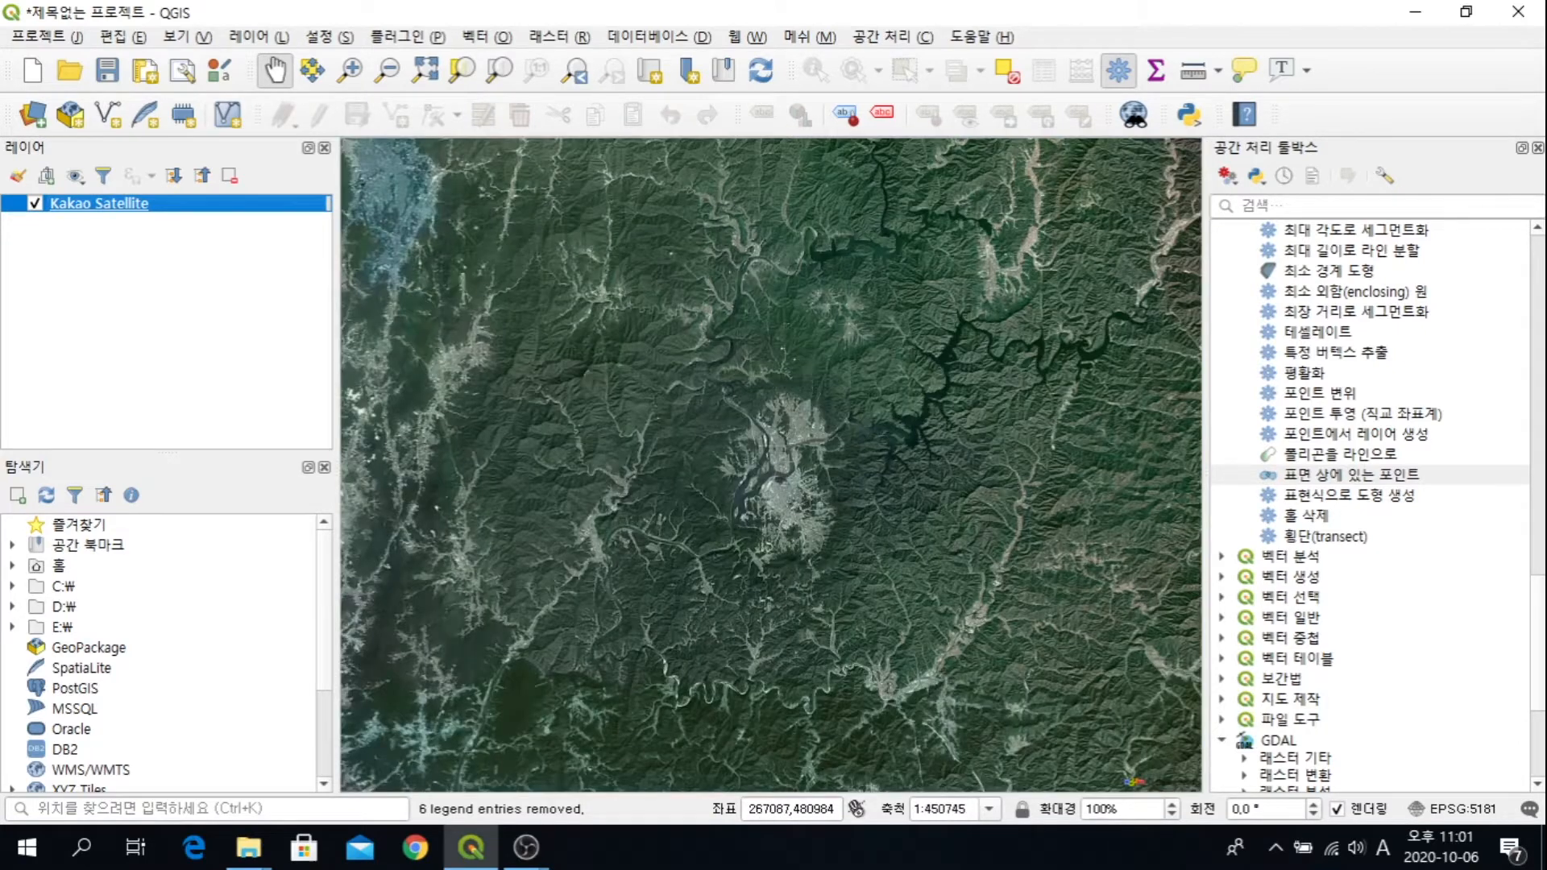
pyautogui.moveTo(931, 548); pyautogui.dragTo(831, 493)
pyautogui.click(259, 37)
pyautogui.moveTo(294, 114)
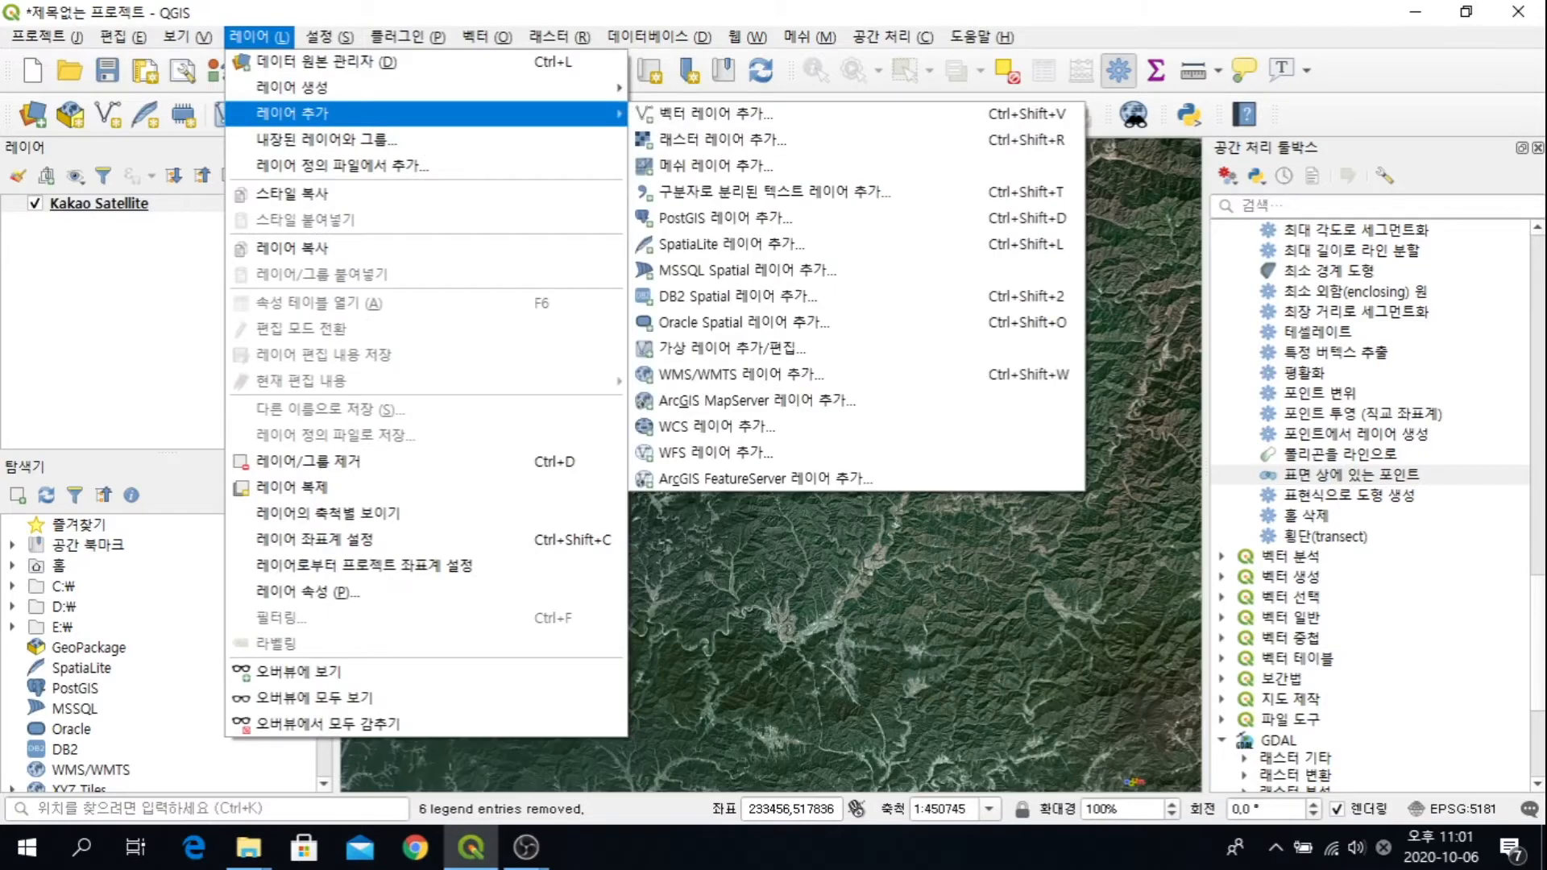
pyautogui.click(714, 113)
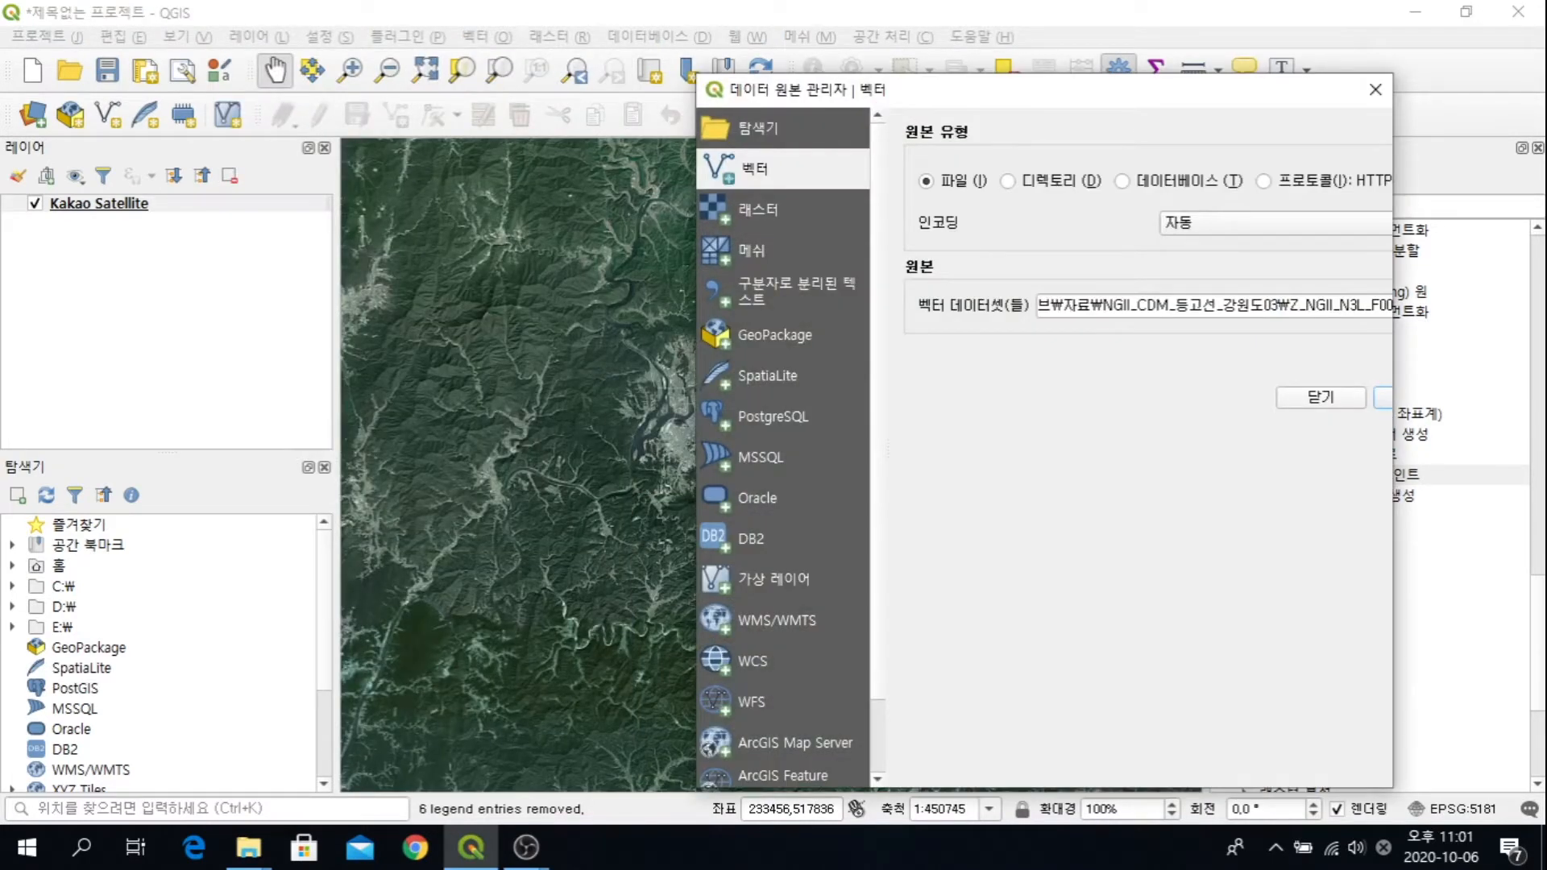
pyautogui.moveTo(1202, 90); pyautogui.dragTo(1105, 73)
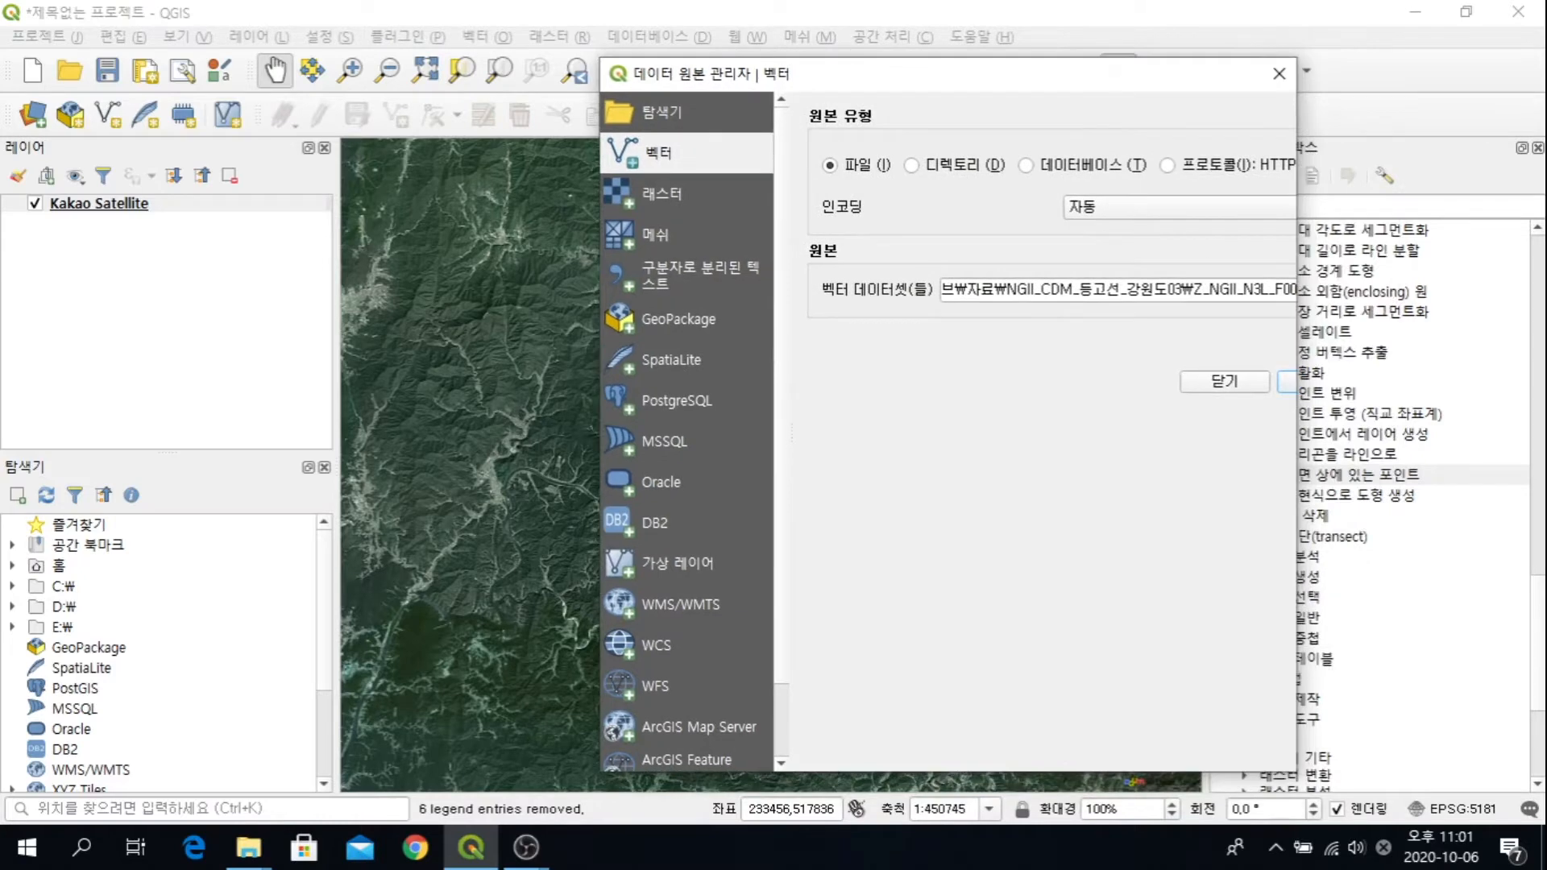
pyautogui.moveTo(1297, 420); pyautogui.dragTo(1359, 420)
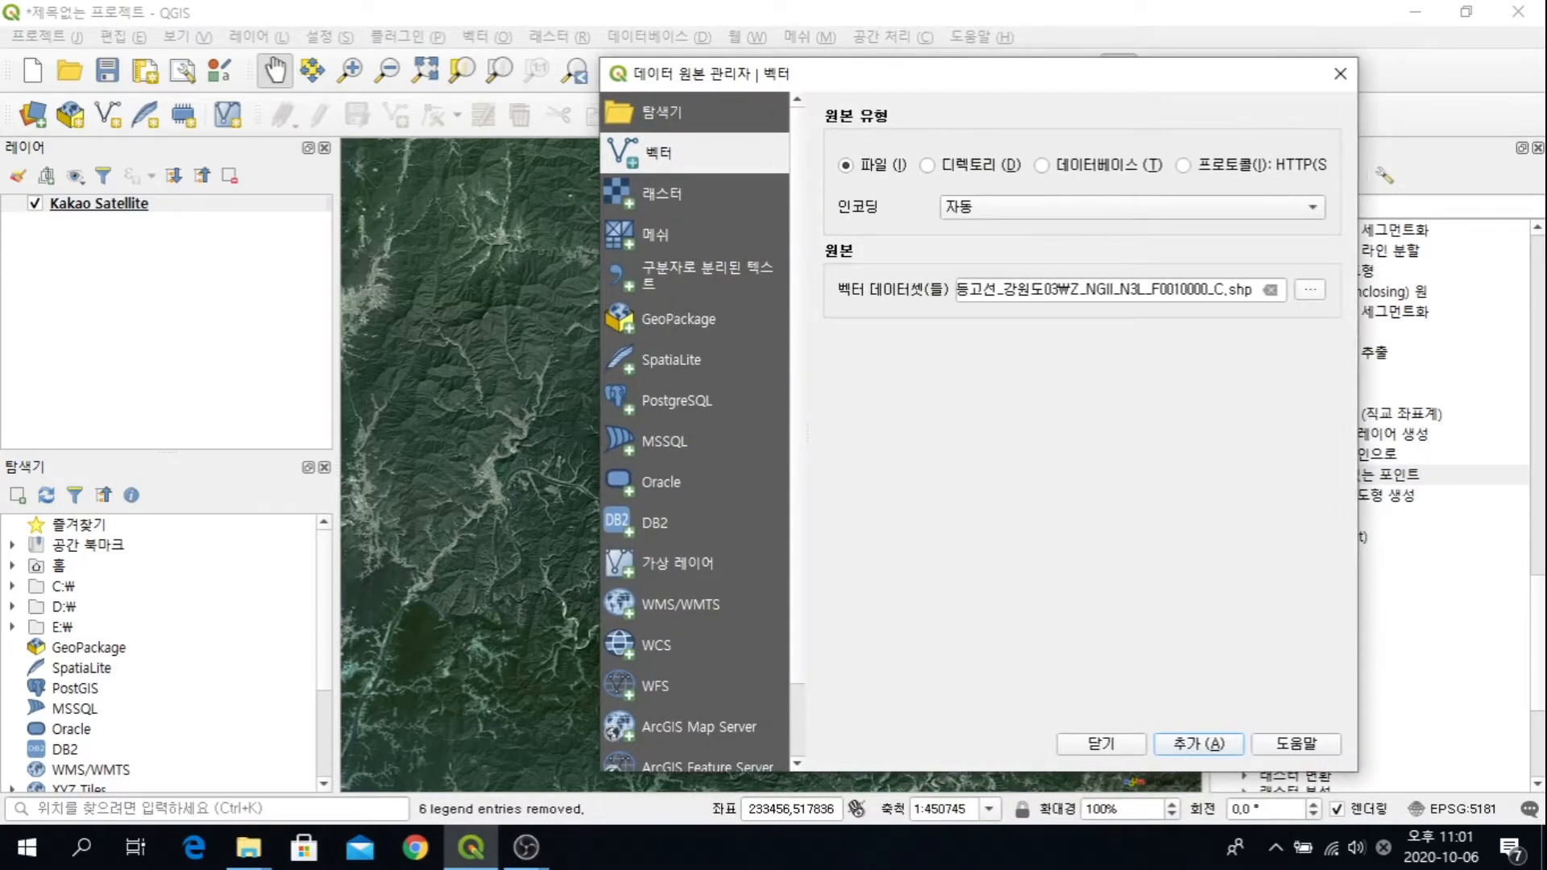
pyautogui.click(1310, 289)
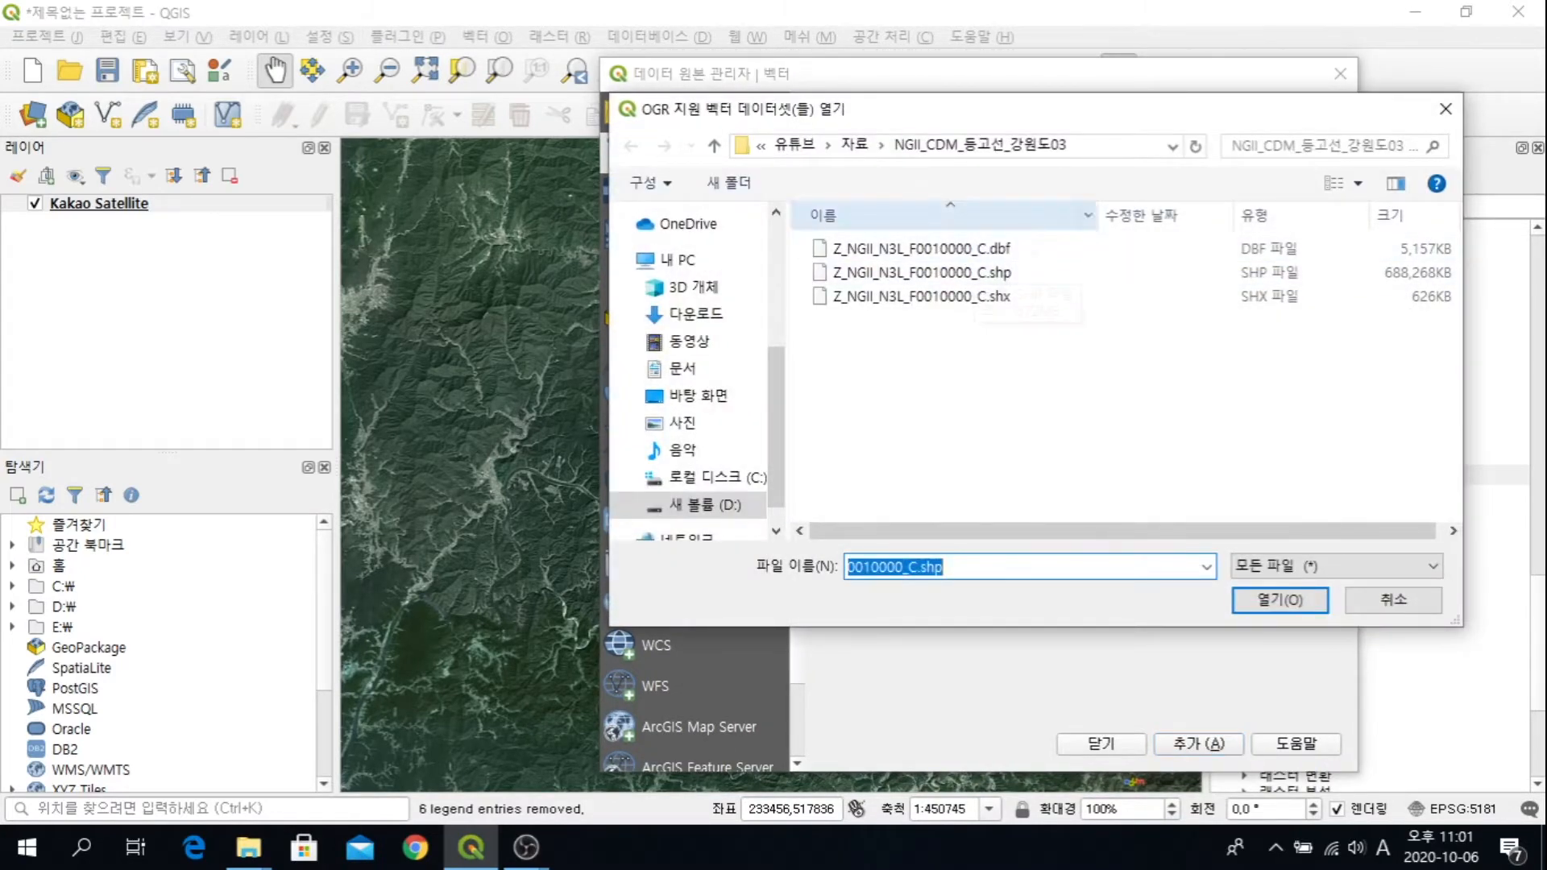
pyautogui.click(951, 273)
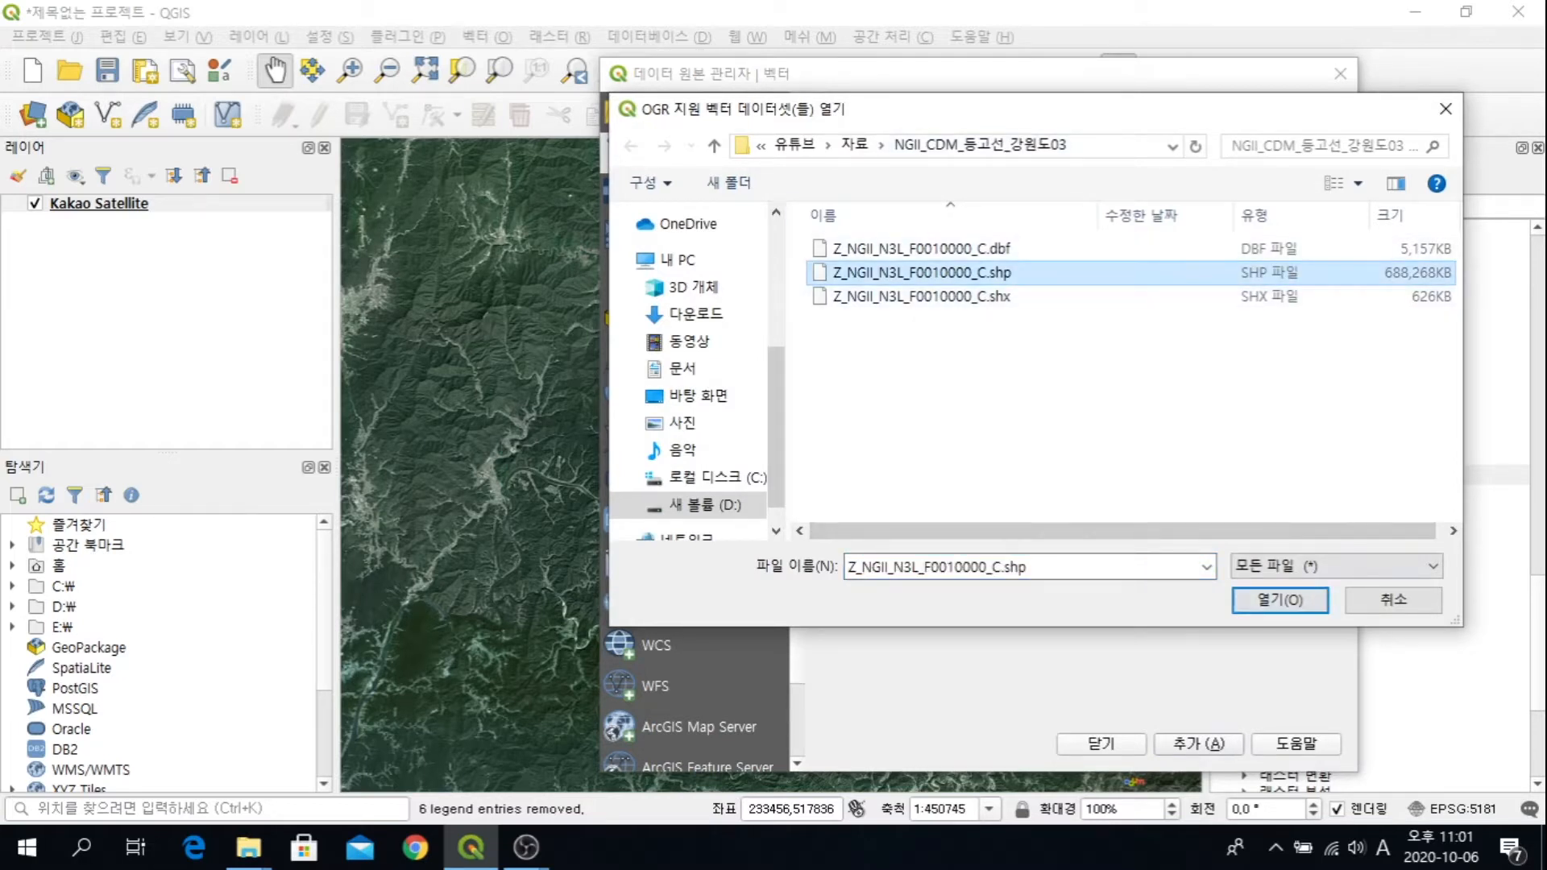
pyautogui.click(1281, 601)
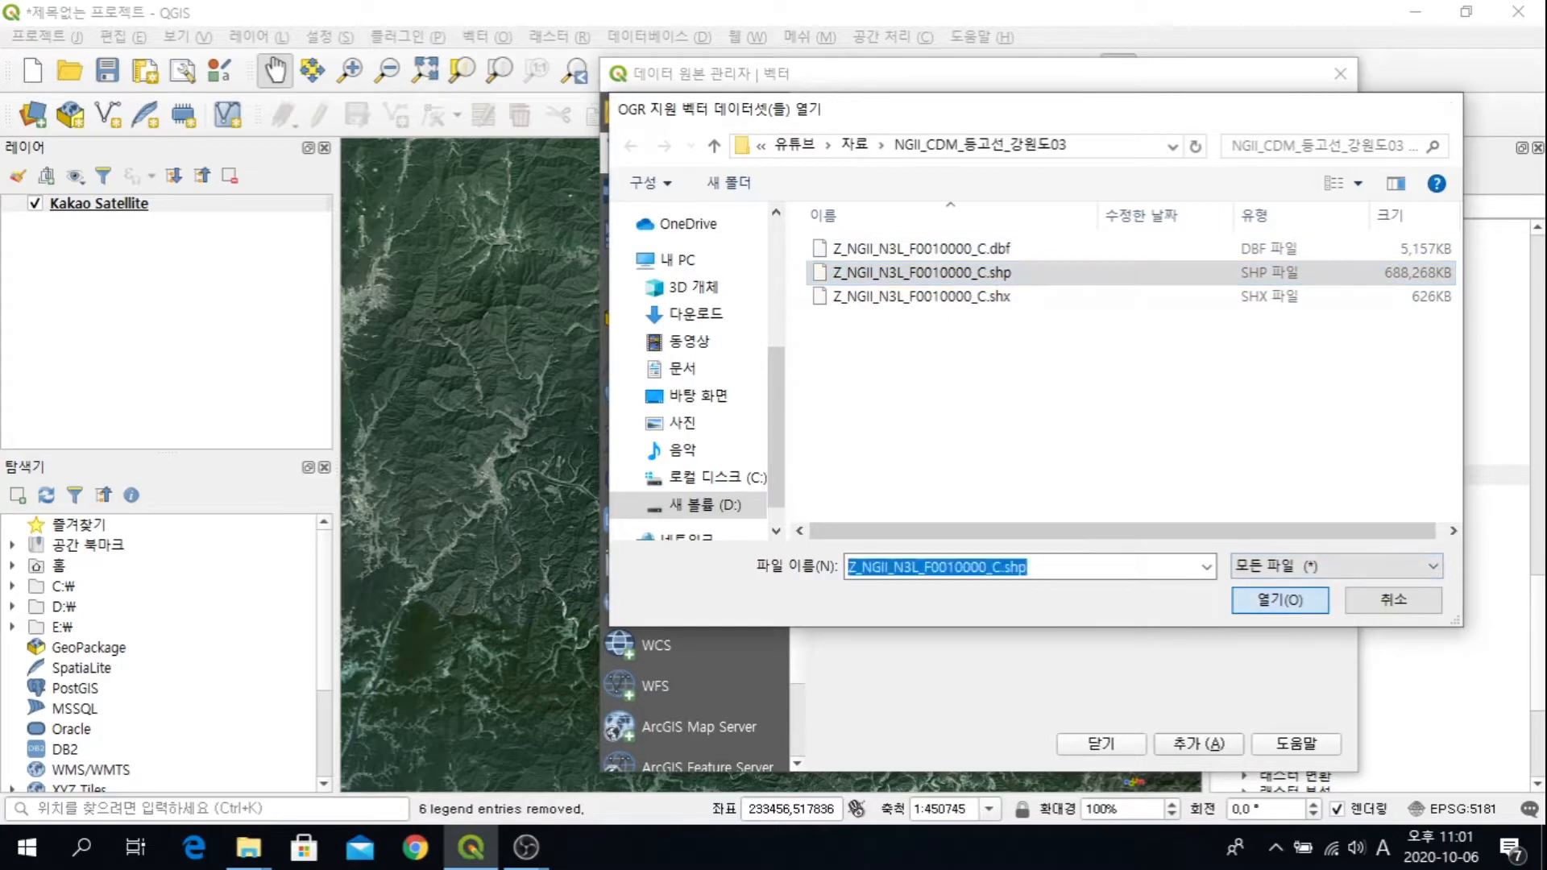
pyautogui.click(1198, 744)
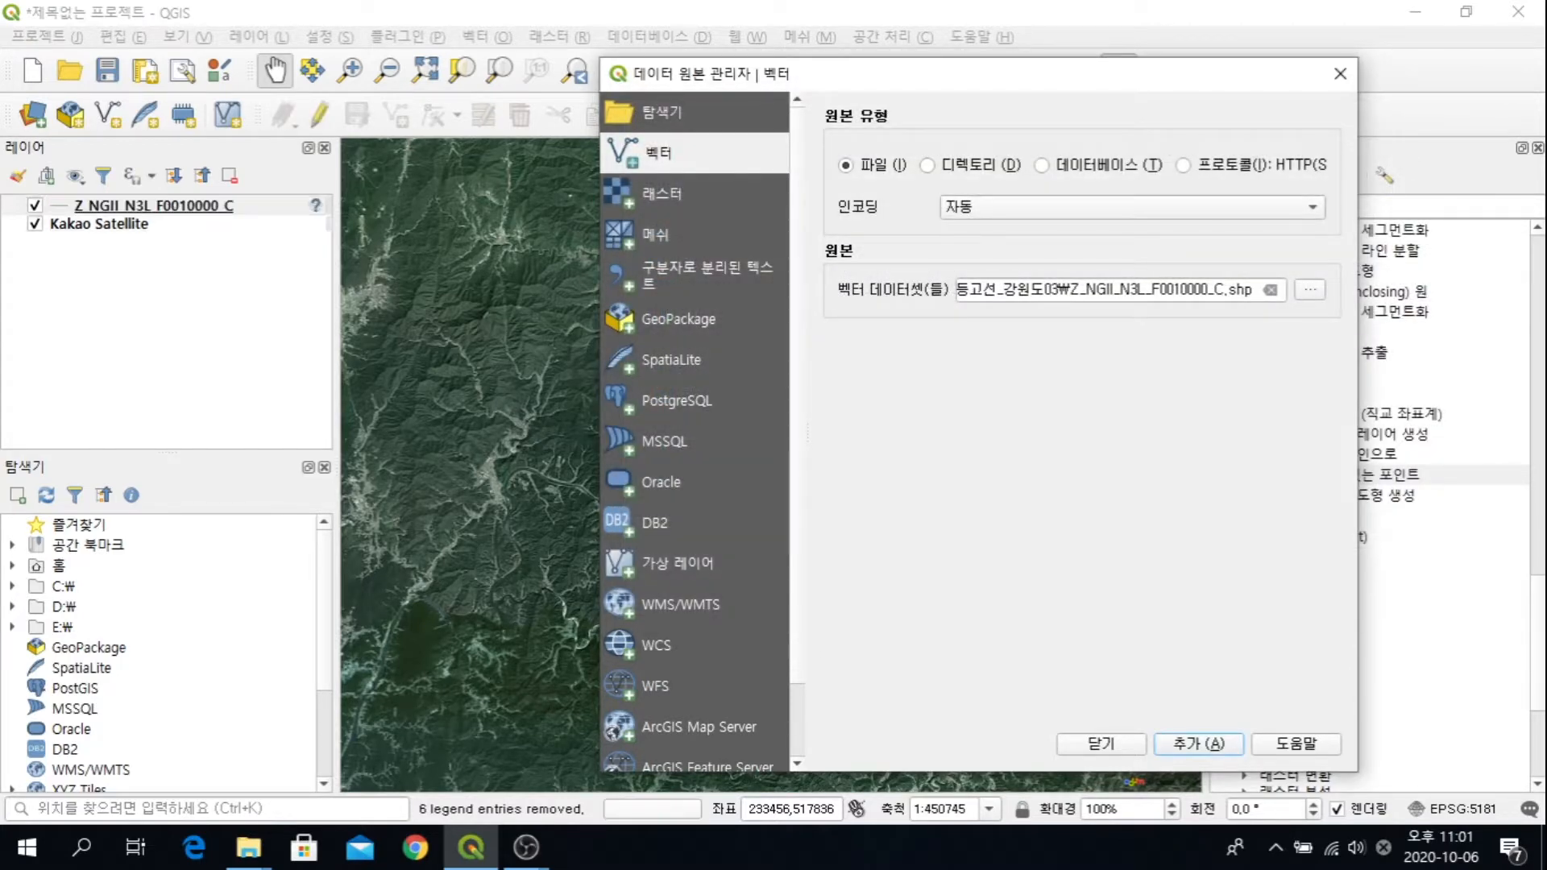
pyautogui.click(1101, 744)
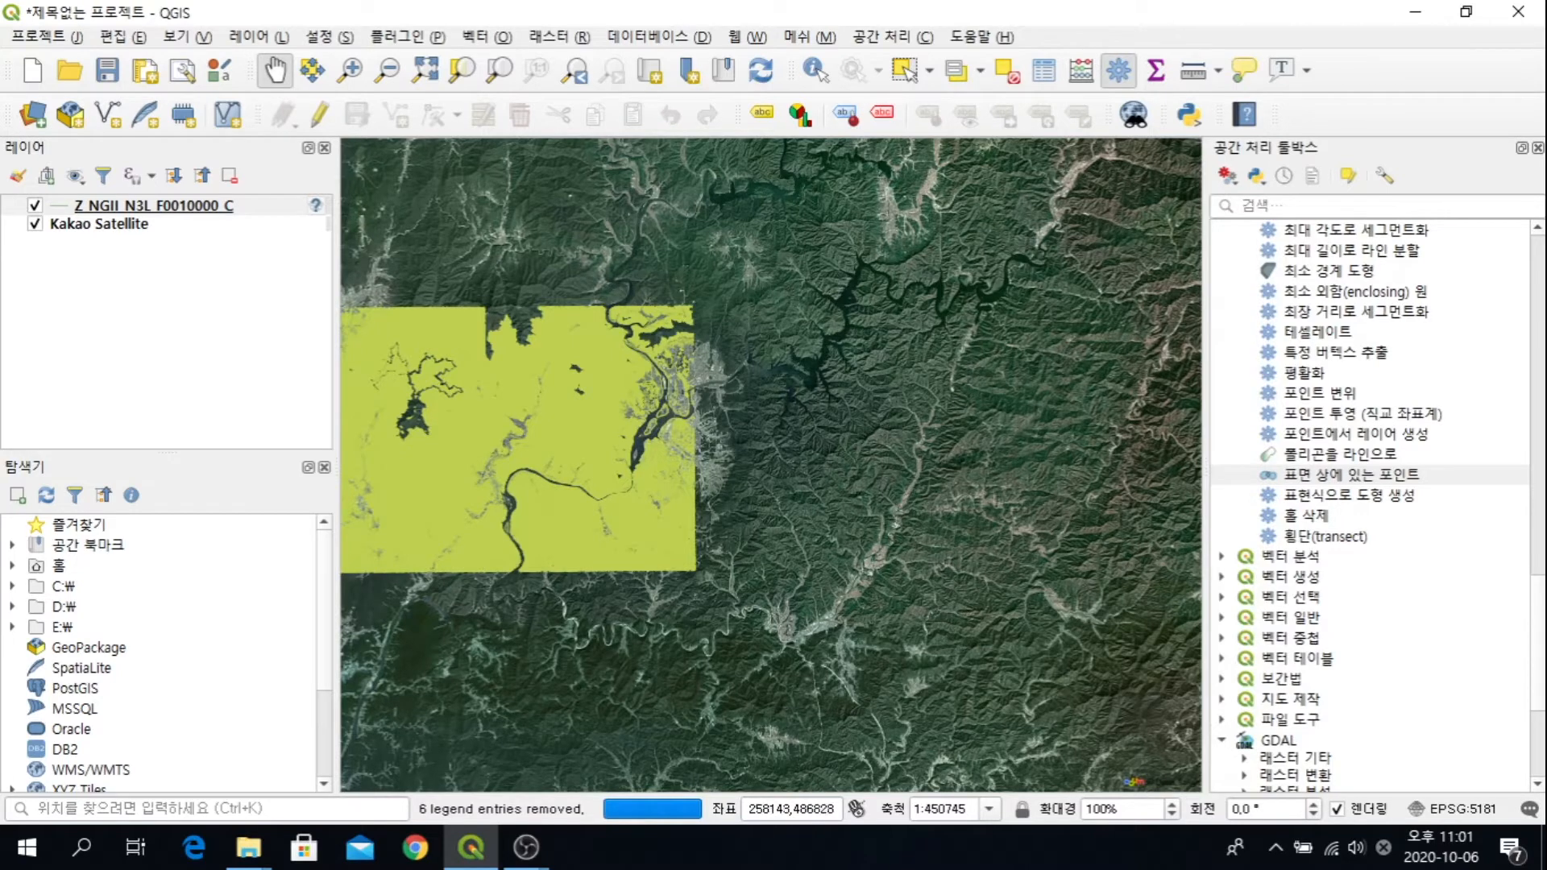
# Step: Clip the contour layer to a map extent of about 1657 × 1024 m around the hill south of the river, using a temporary output
pyautogui.scroll(1, 543, 405)
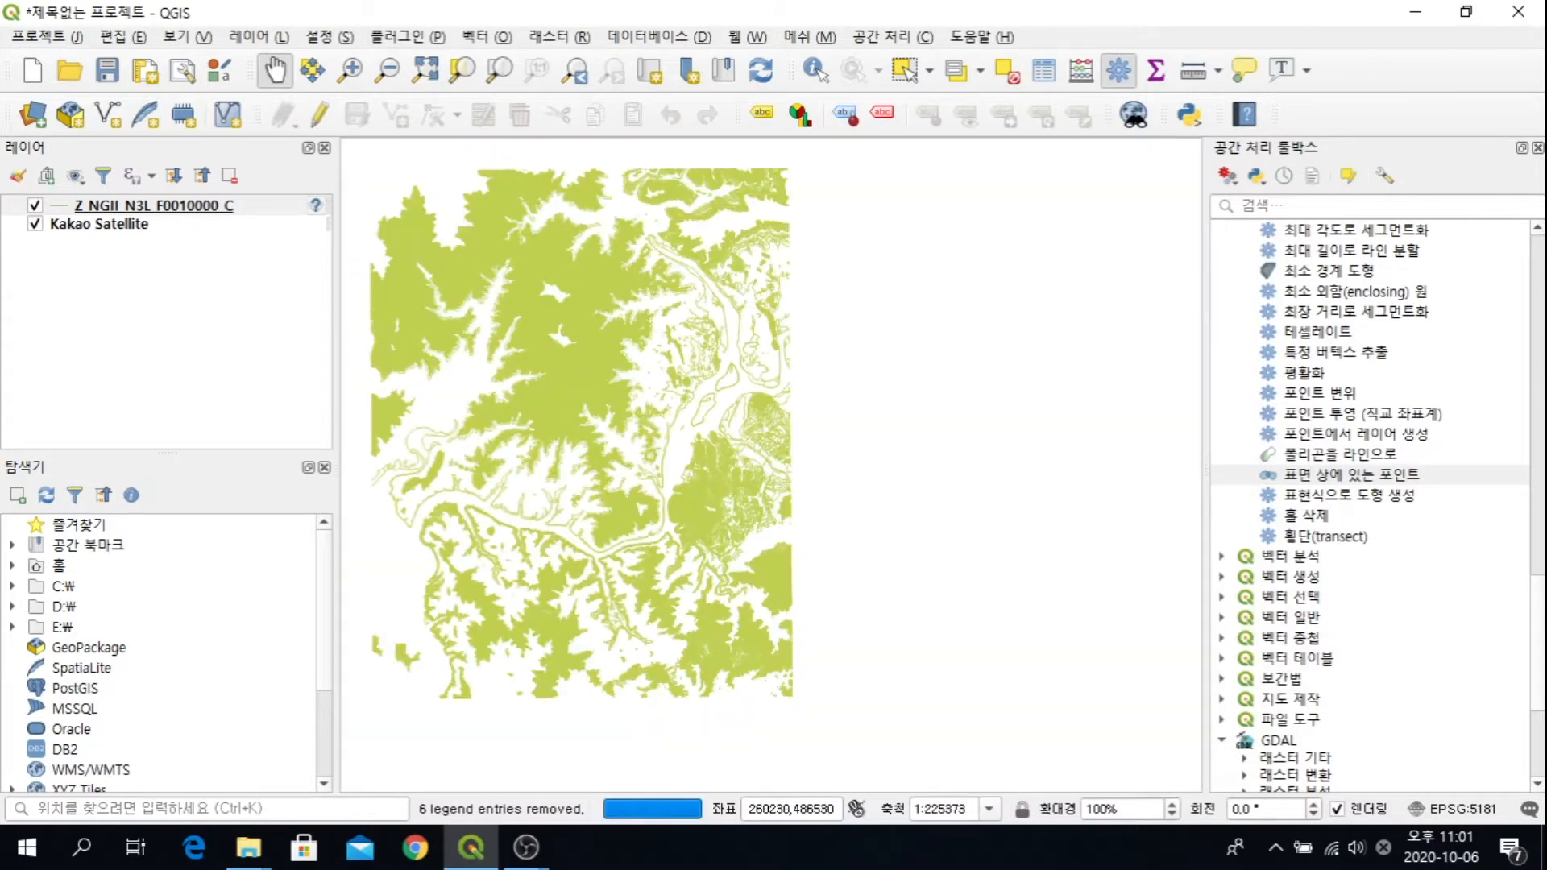
pyautogui.scroll(3, 773, 436)
pyautogui.scroll(1, 685, 202)
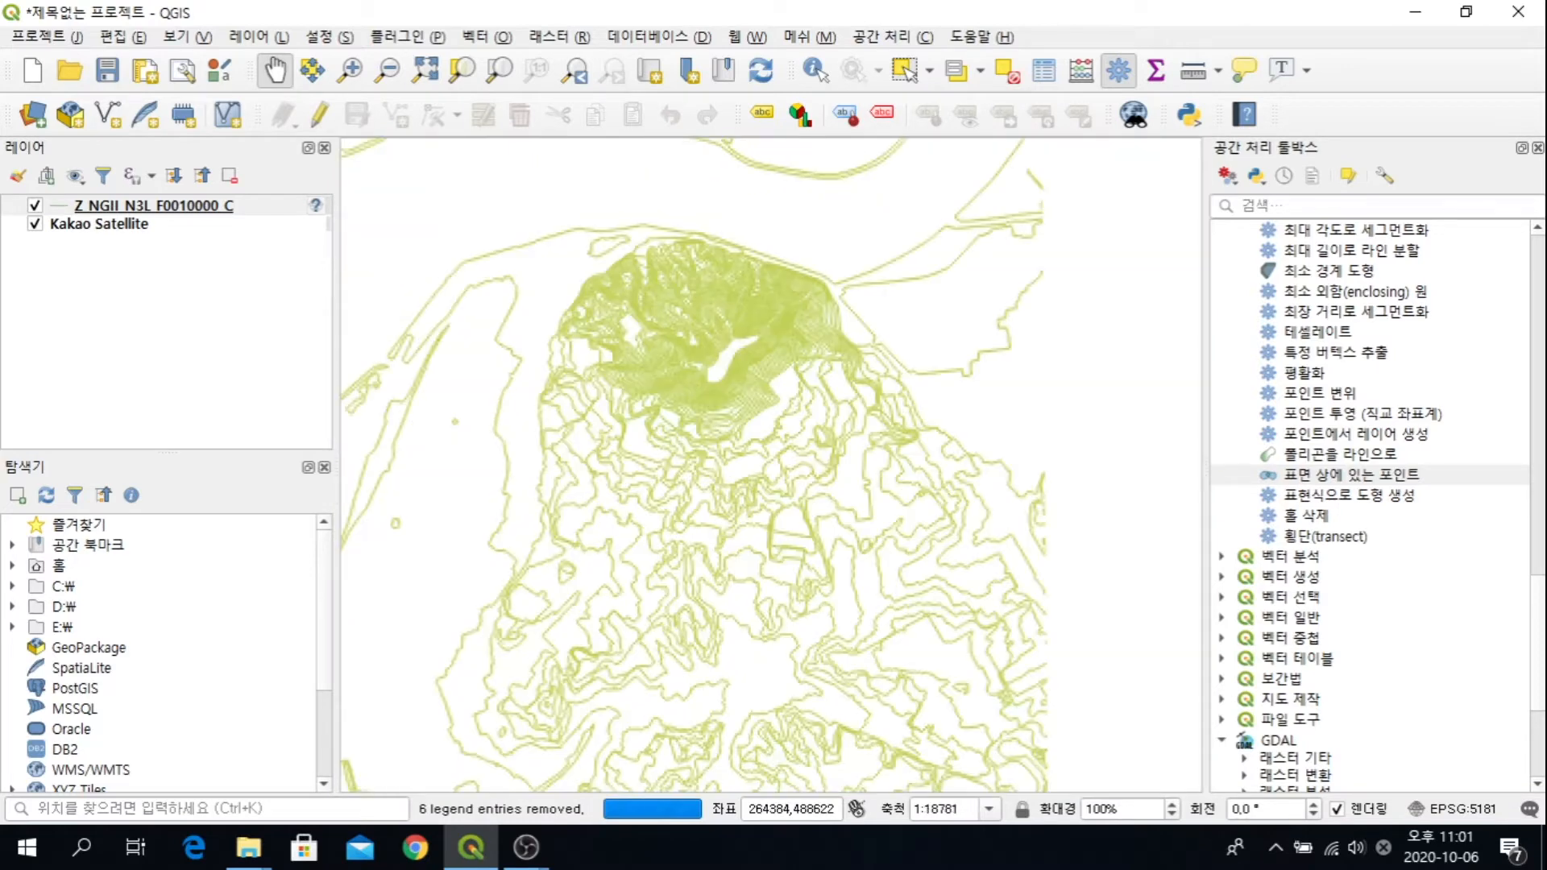
pyautogui.scroll(1, 678, 228)
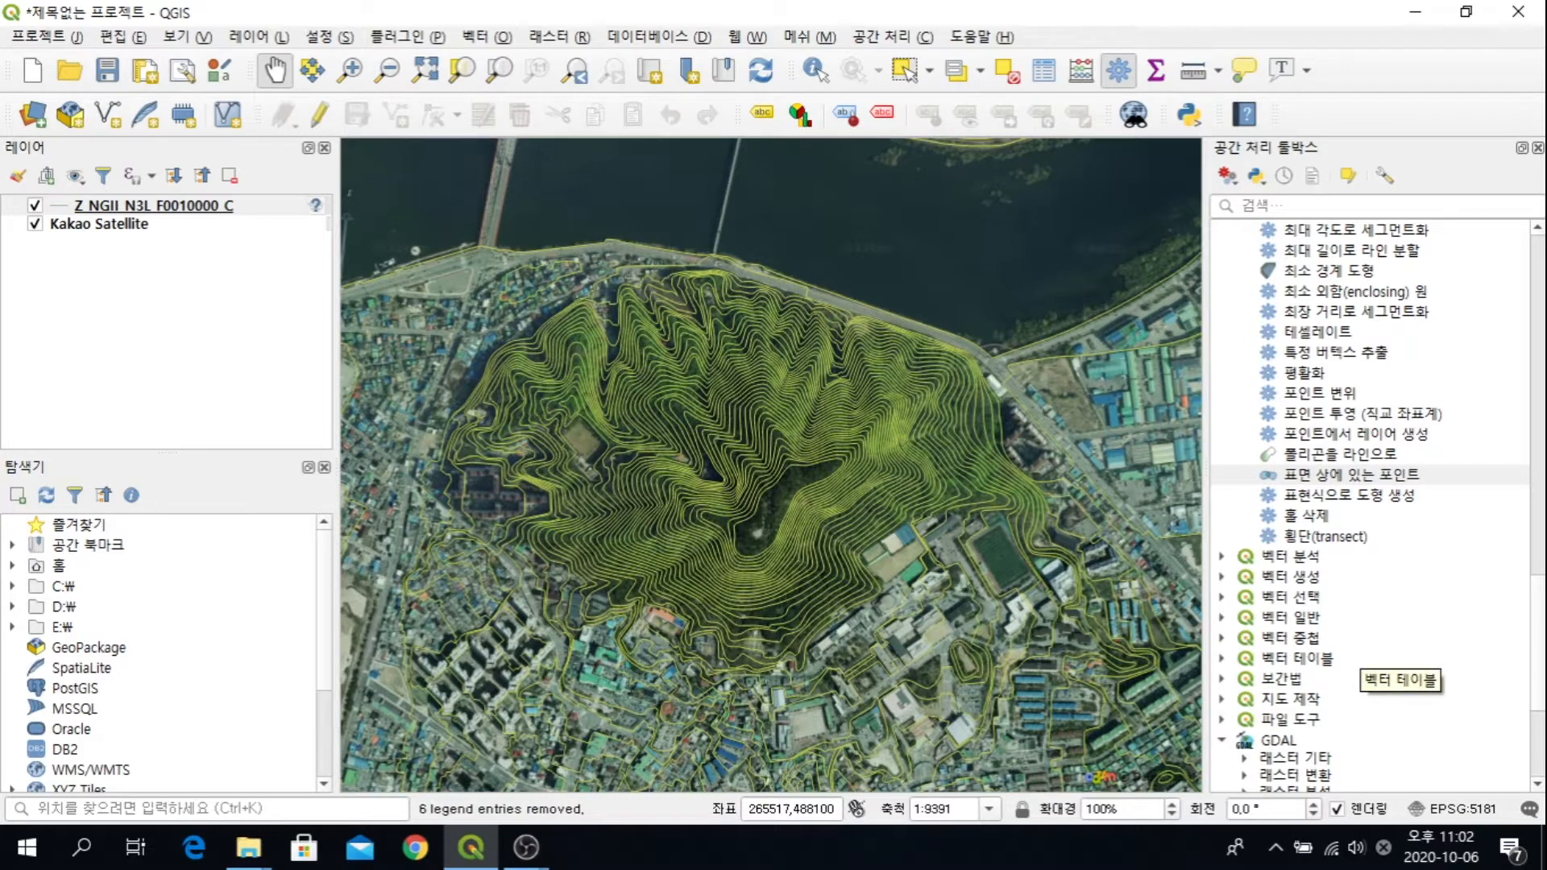
pyautogui.scroll(-2, 1362, 661)
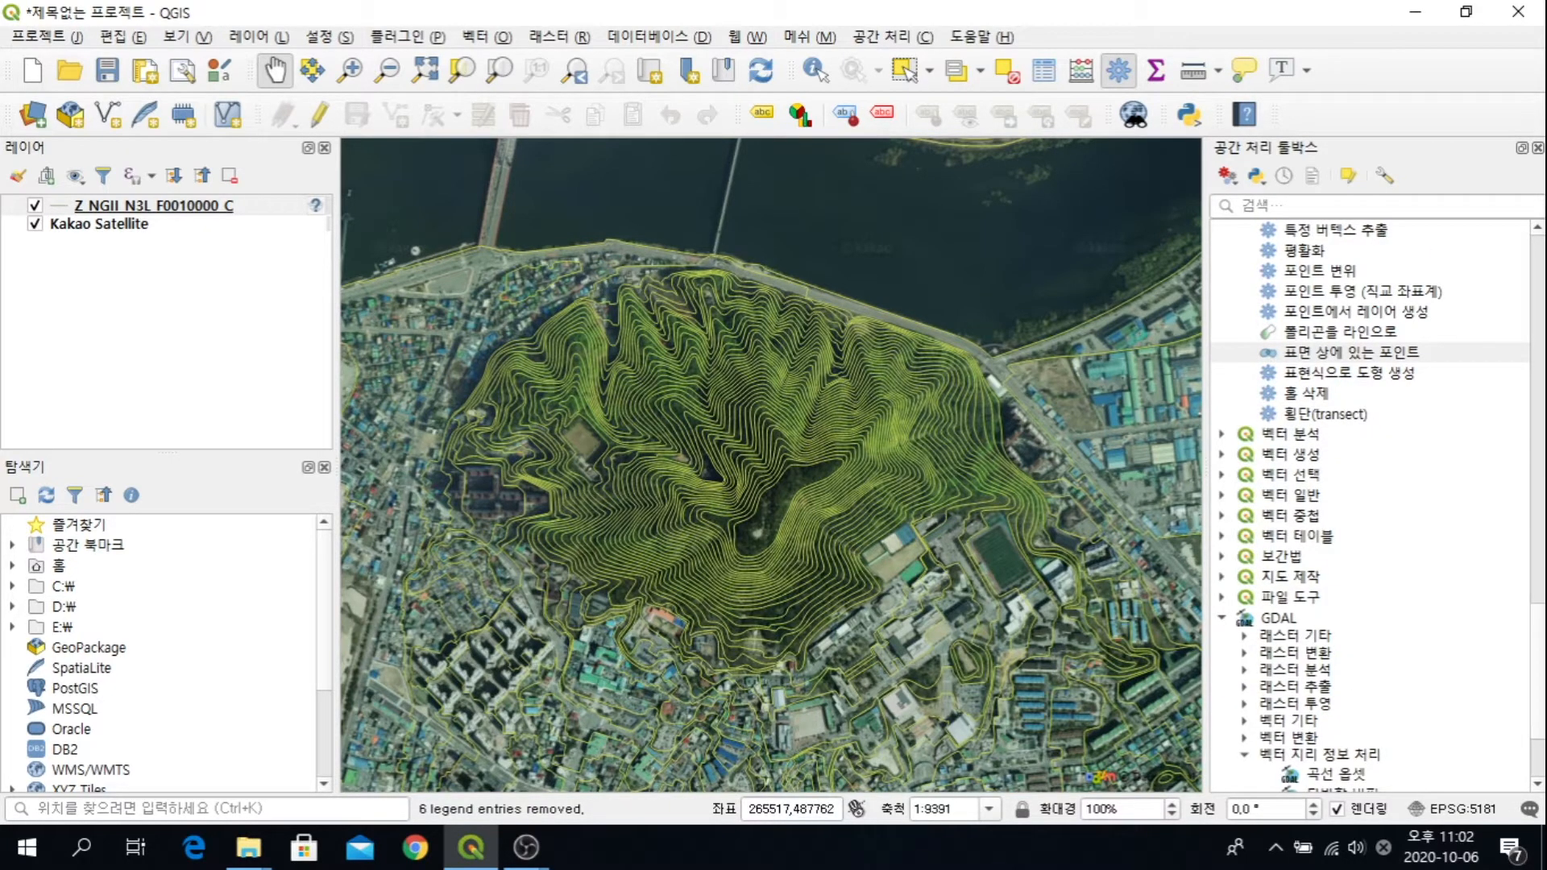
pyautogui.scroll(-3, 1370, 500)
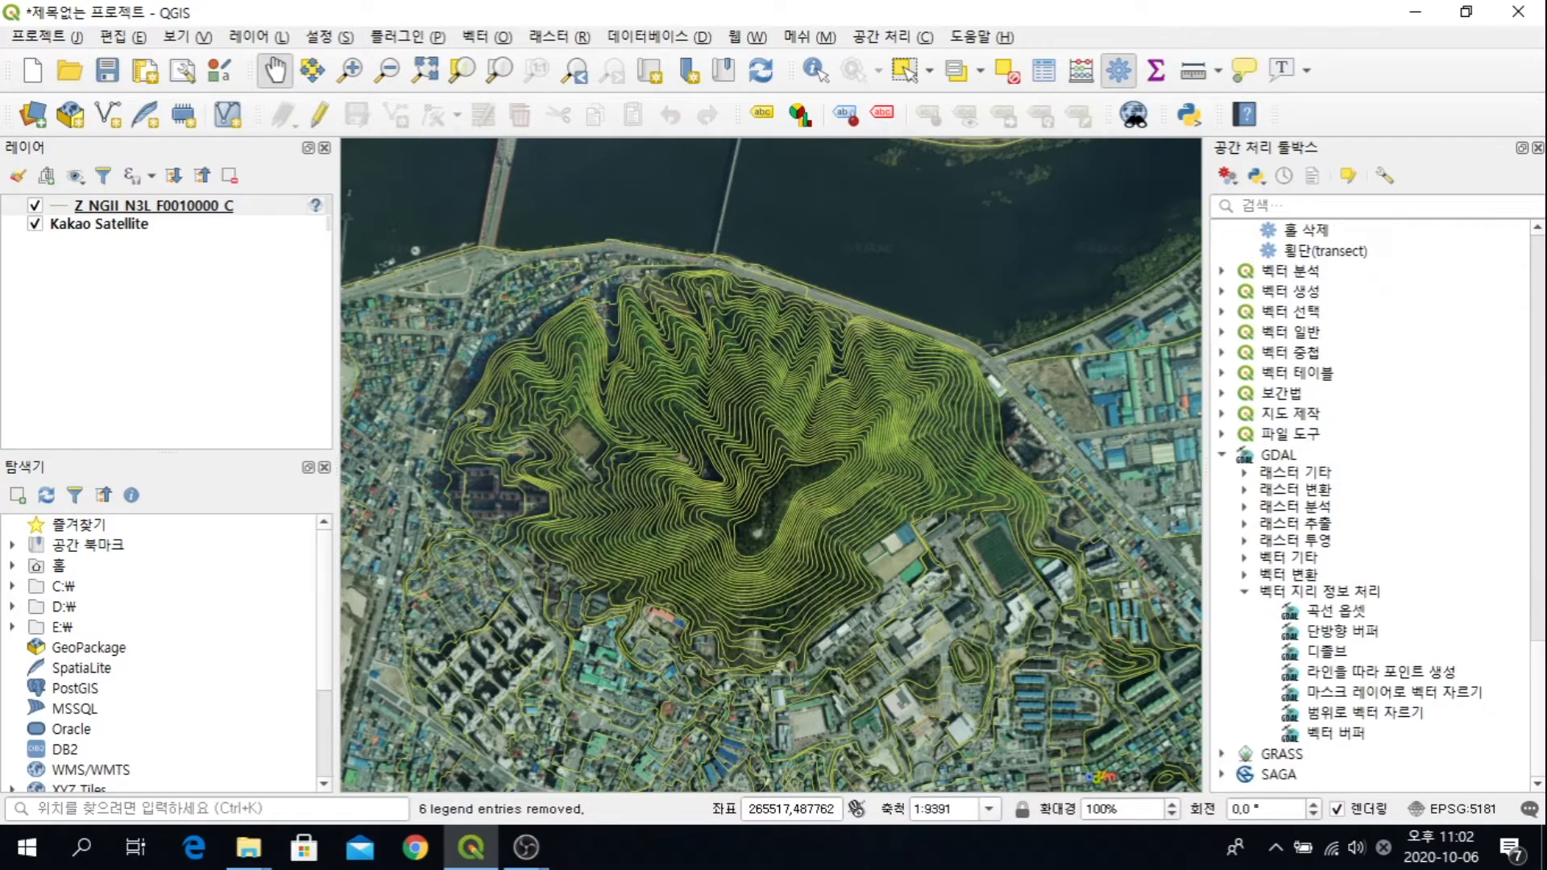
pyautogui.doubleClick(1363, 713)
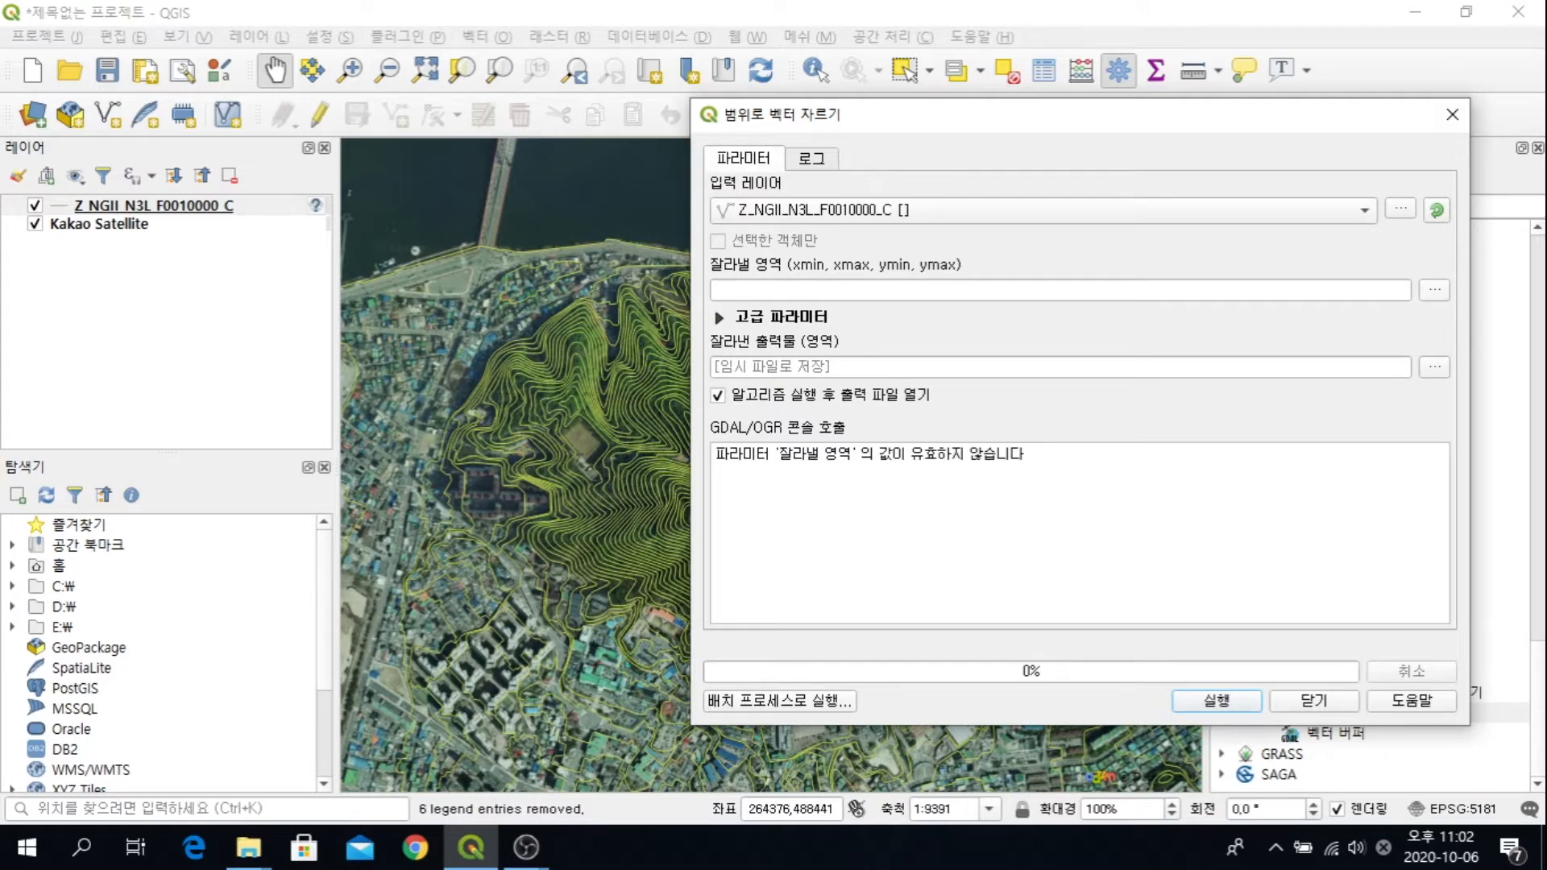
pyautogui.click(1434, 290)
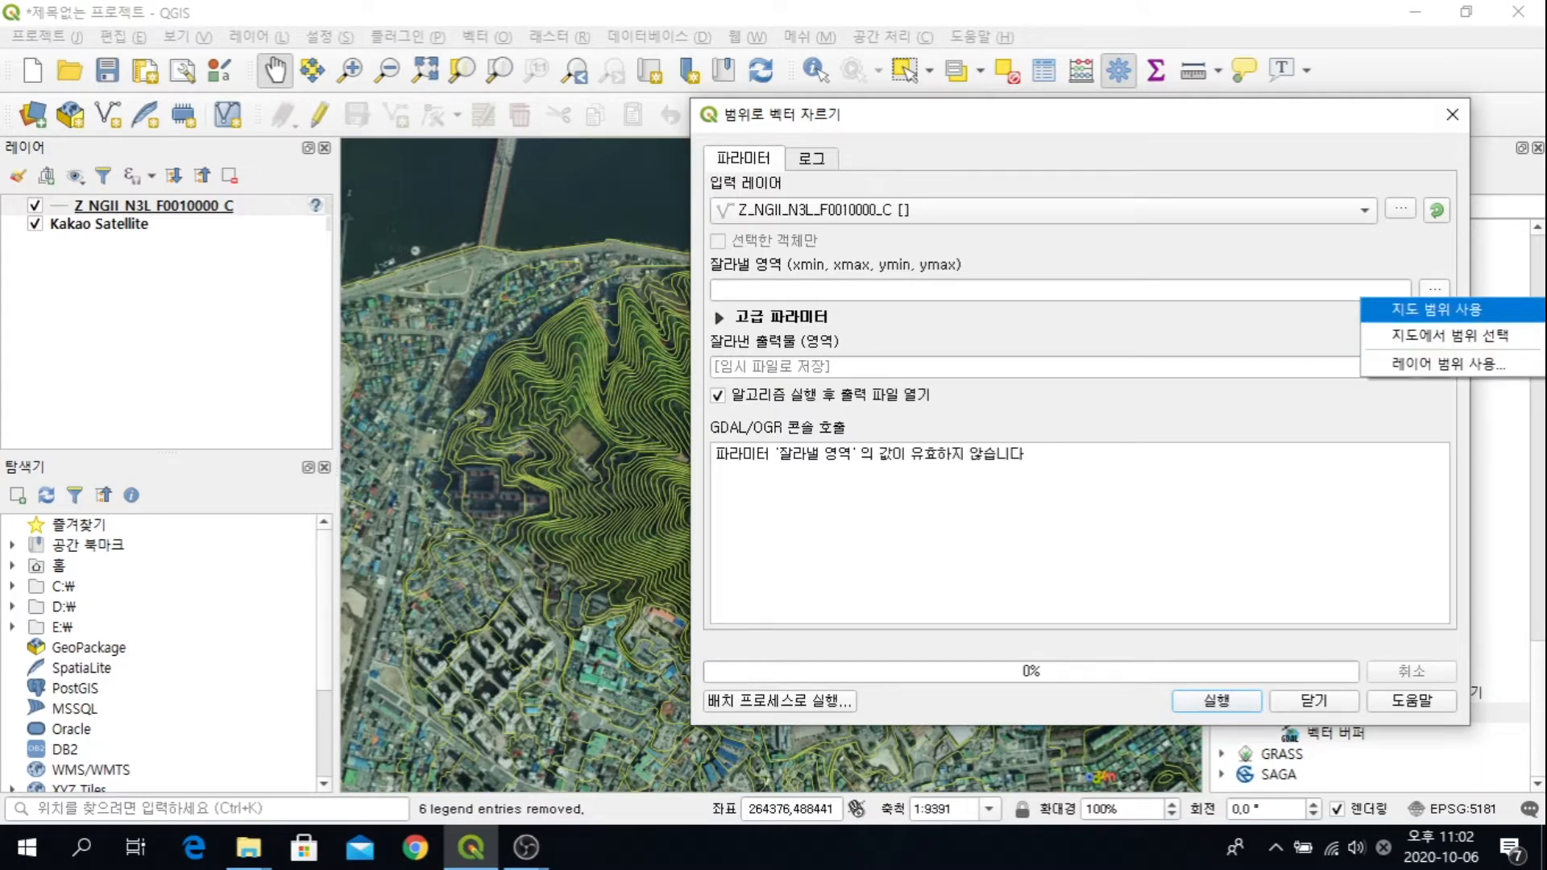
pyautogui.click(1451, 335)
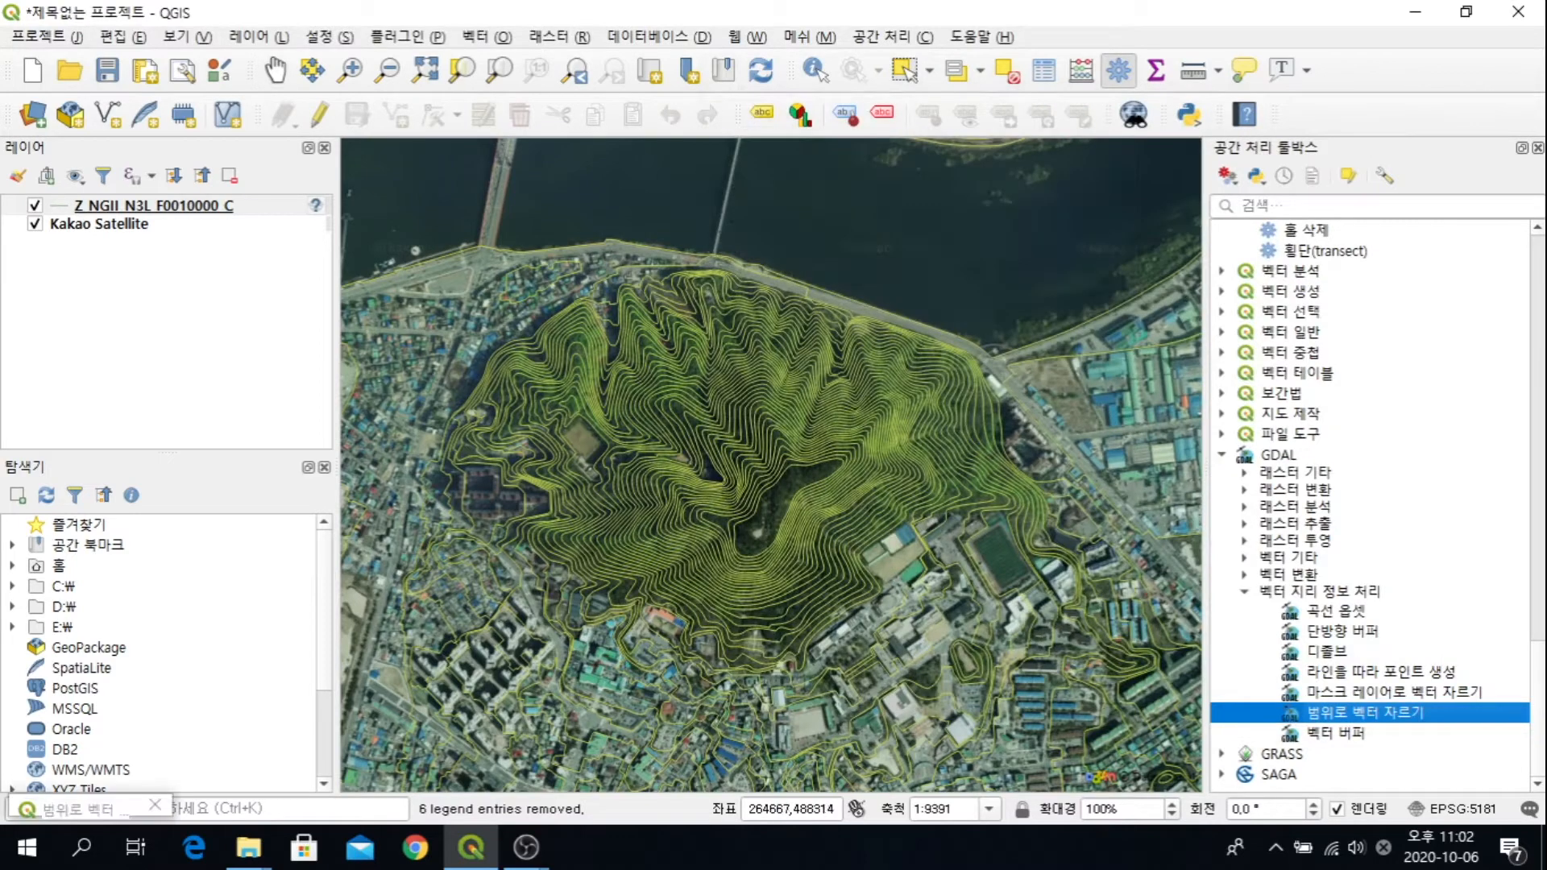
pyautogui.moveTo(406, 250)
pyautogui.mouseDown()
pyautogui.moveTo(1011, 639)
pyautogui.moveTo(1139, 683)
pyautogui.mouseUp()
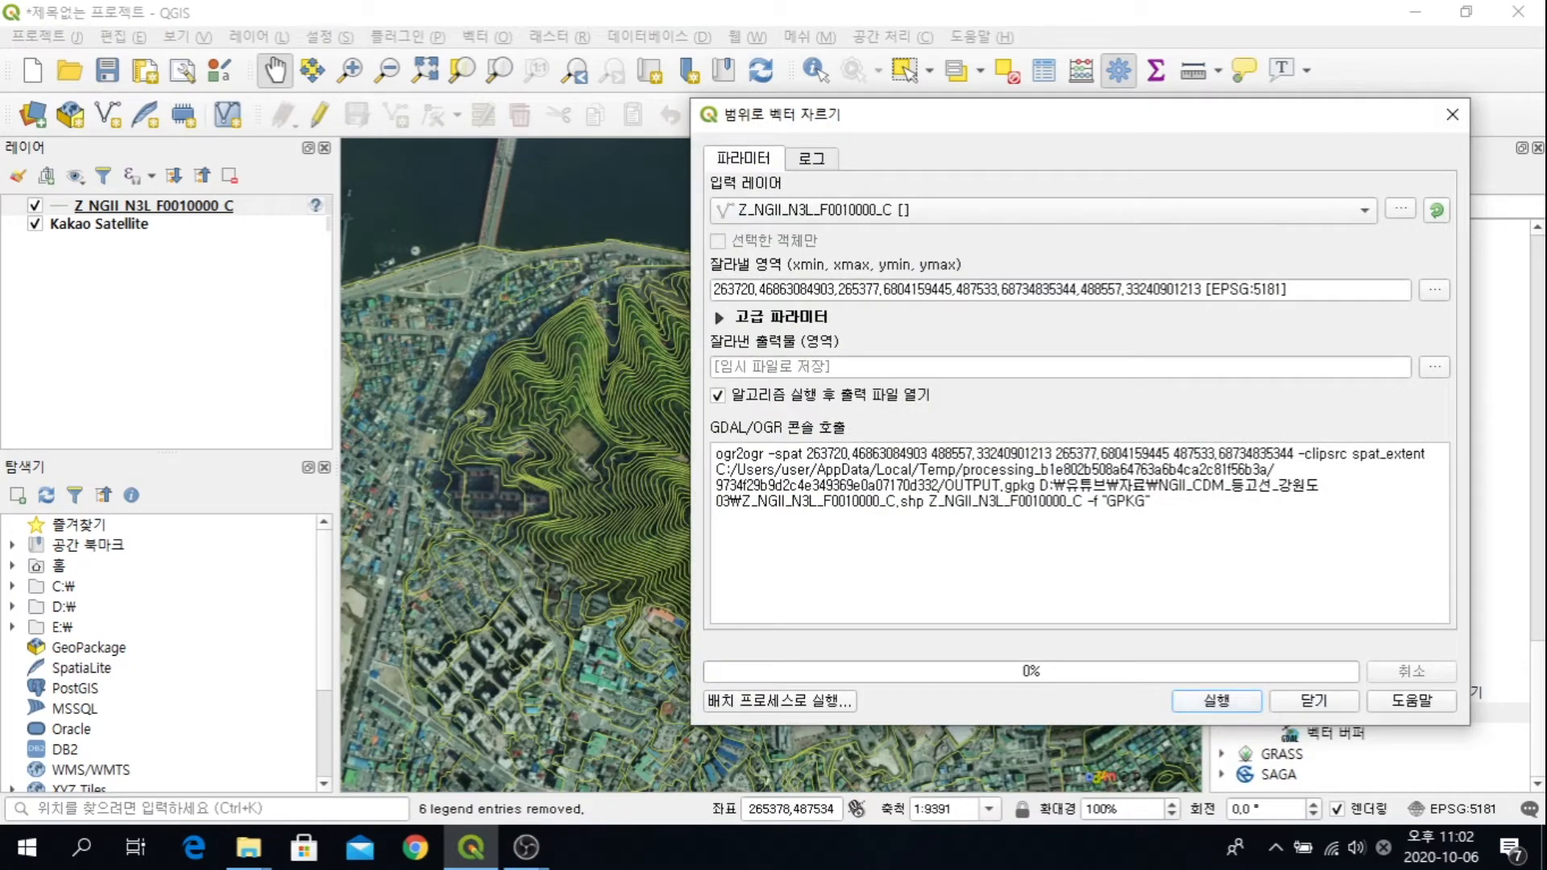
pyautogui.click(1217, 701)
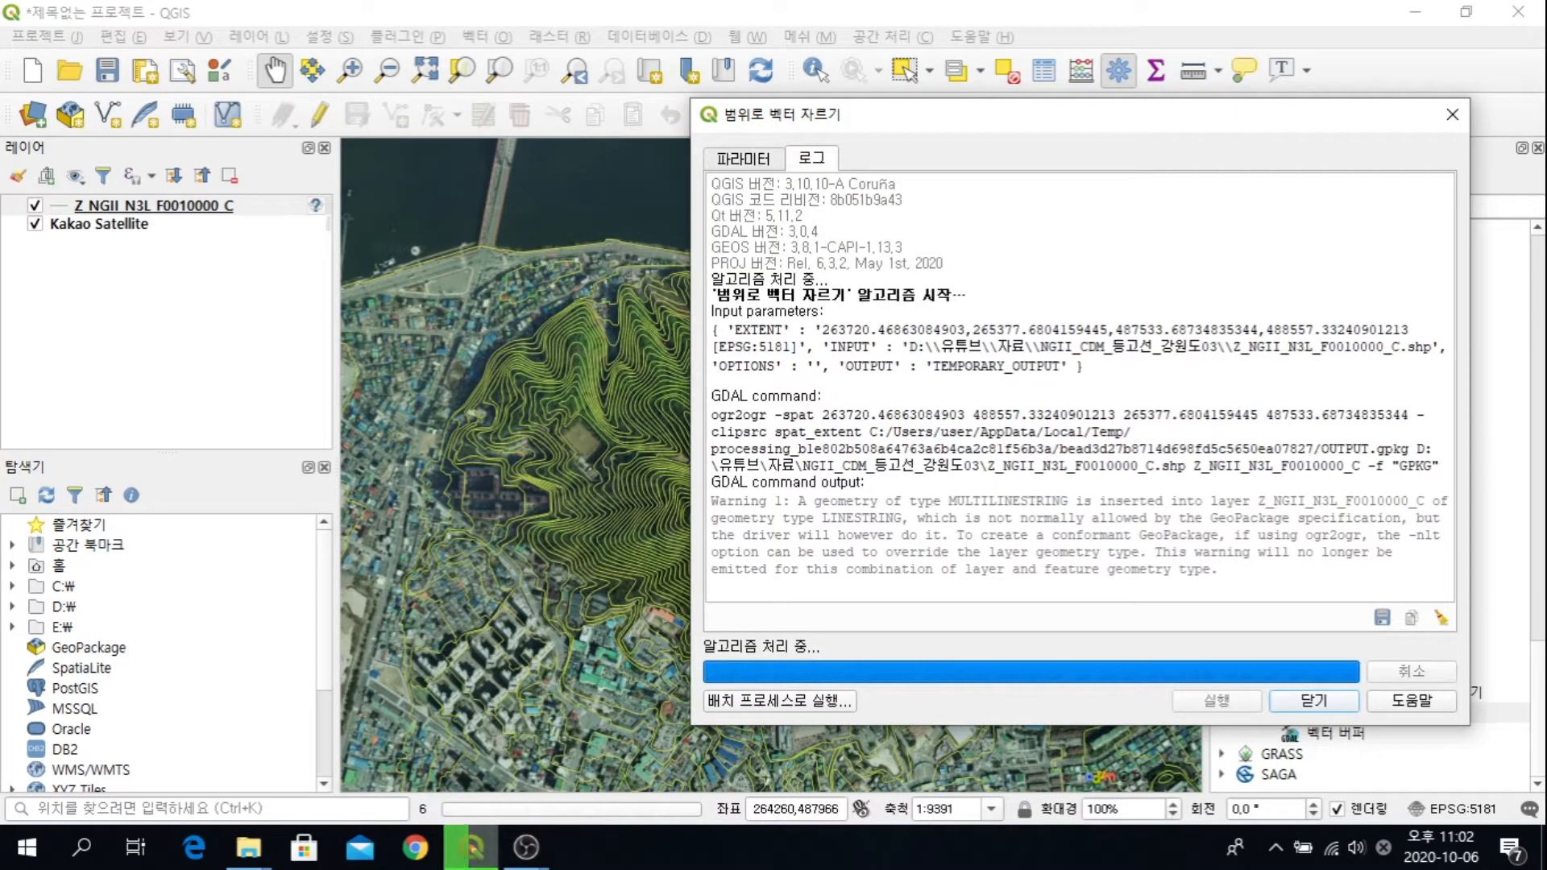
pyautogui.click(1313, 701)
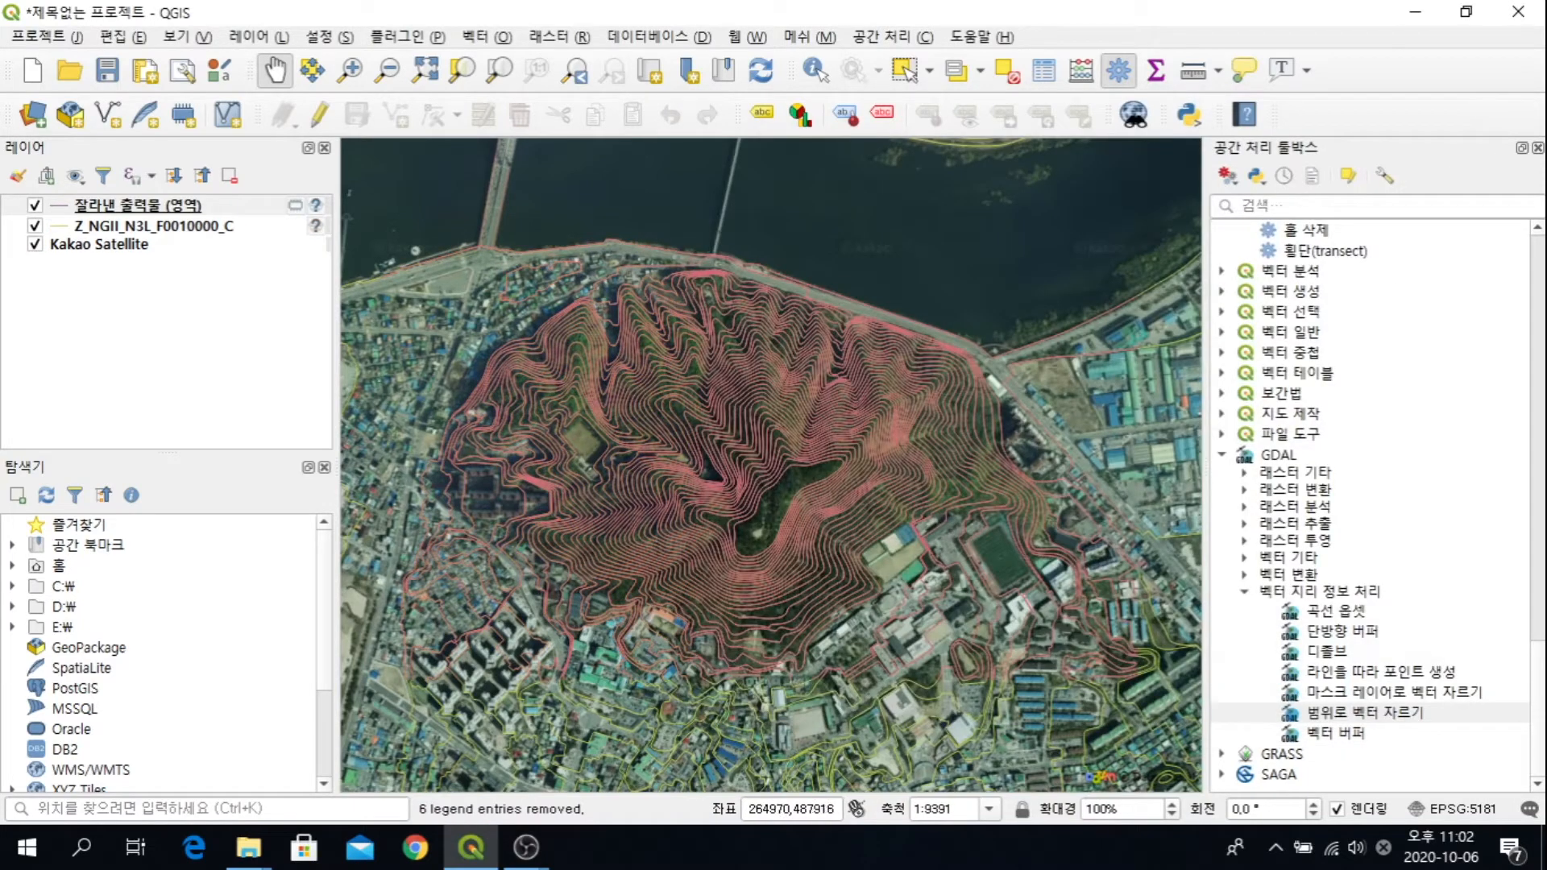
# Step: Remove the temporary clipped layer 잘라낸 출력물 (영역) from the project
pyautogui.rightClick(220, 211)
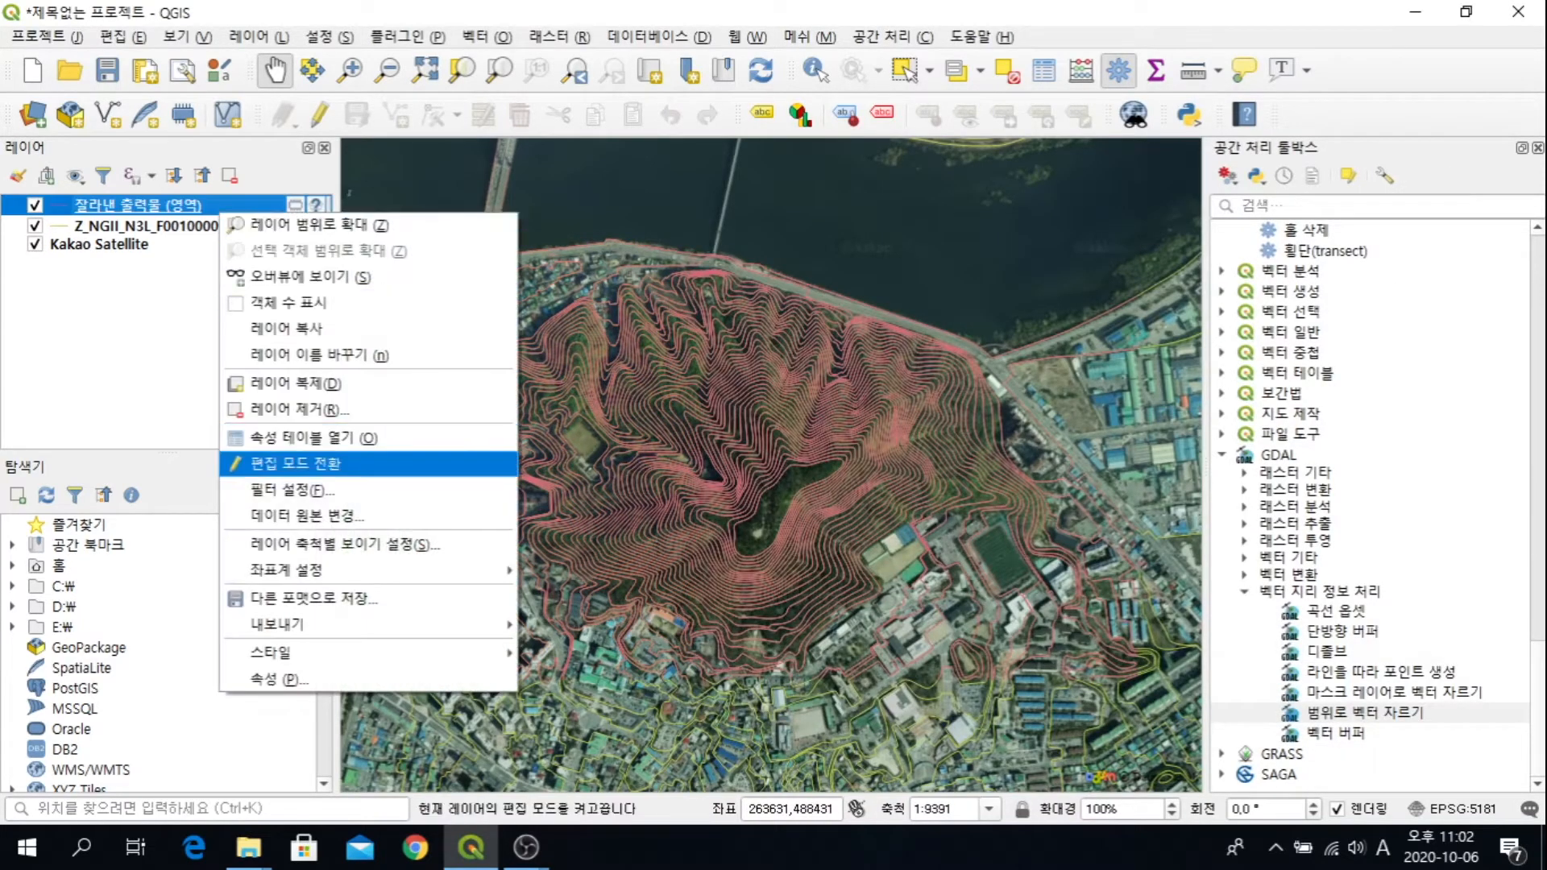
pyautogui.press('Return')
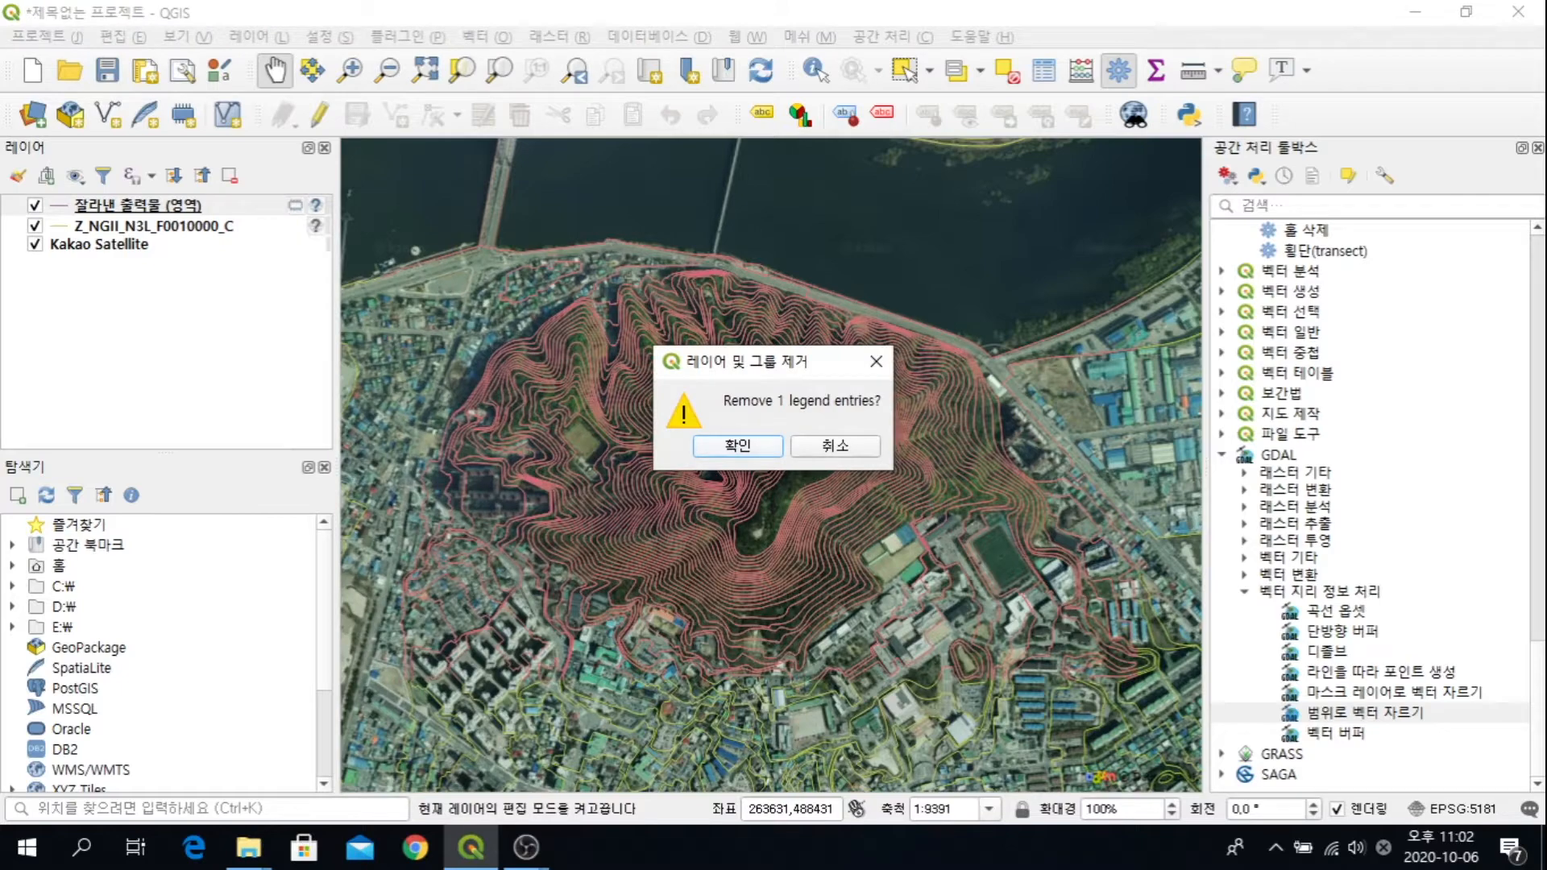
pyautogui.press('Return')
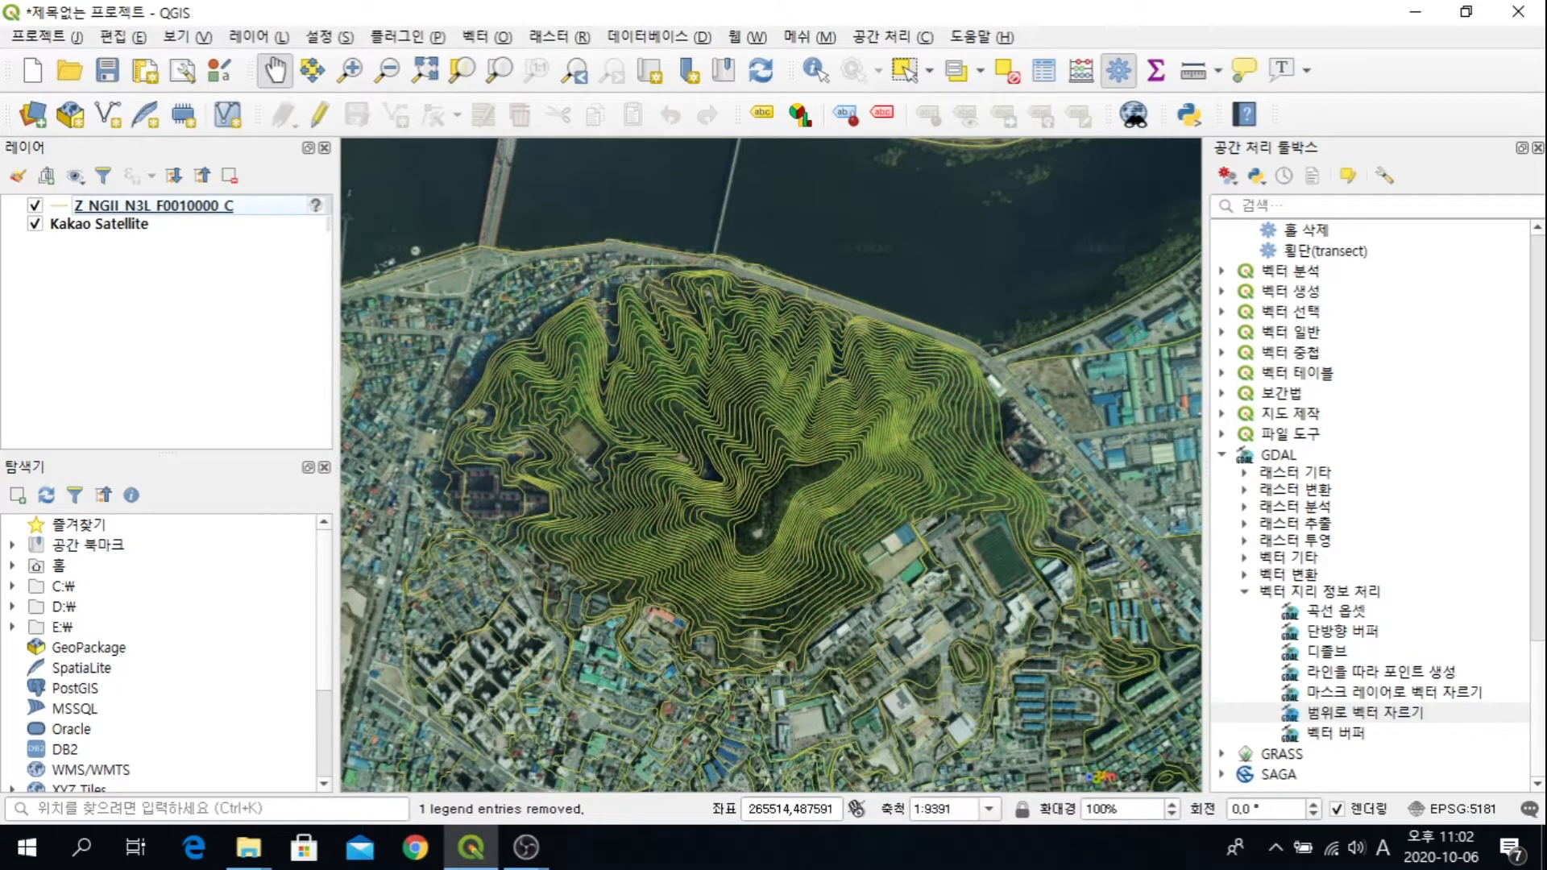
# Step: Set up 범위로 벡터 자르기 for the contour layer with a drawn map extent of about 1608 × 1078 m enclosing the whole hill
pyautogui.doubleClick(1365, 713)
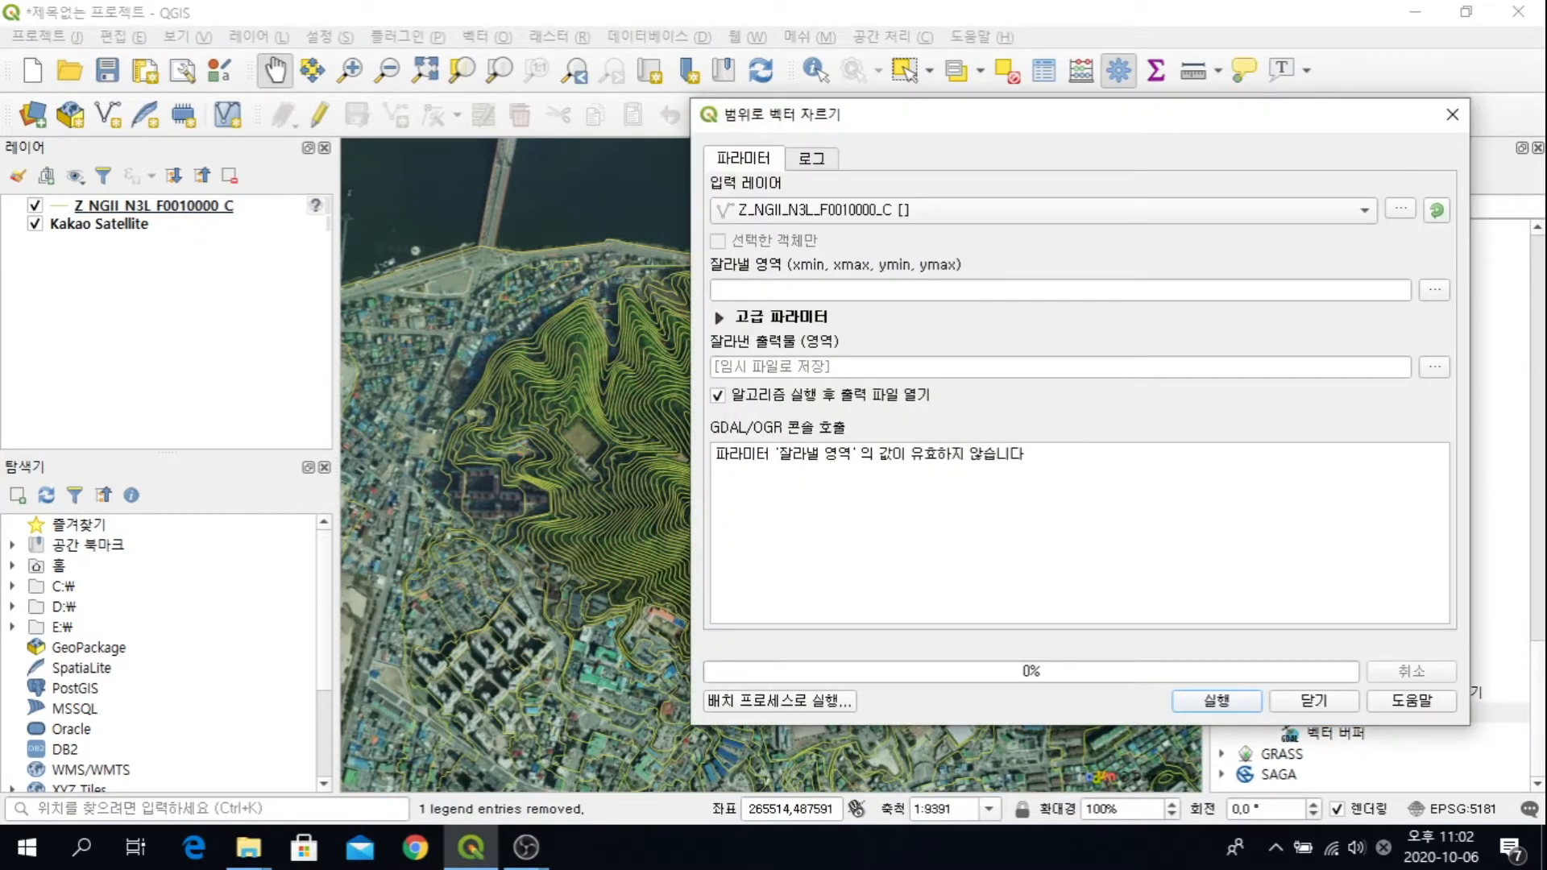
pyautogui.click(1436, 290)
pyautogui.click(1450, 325)
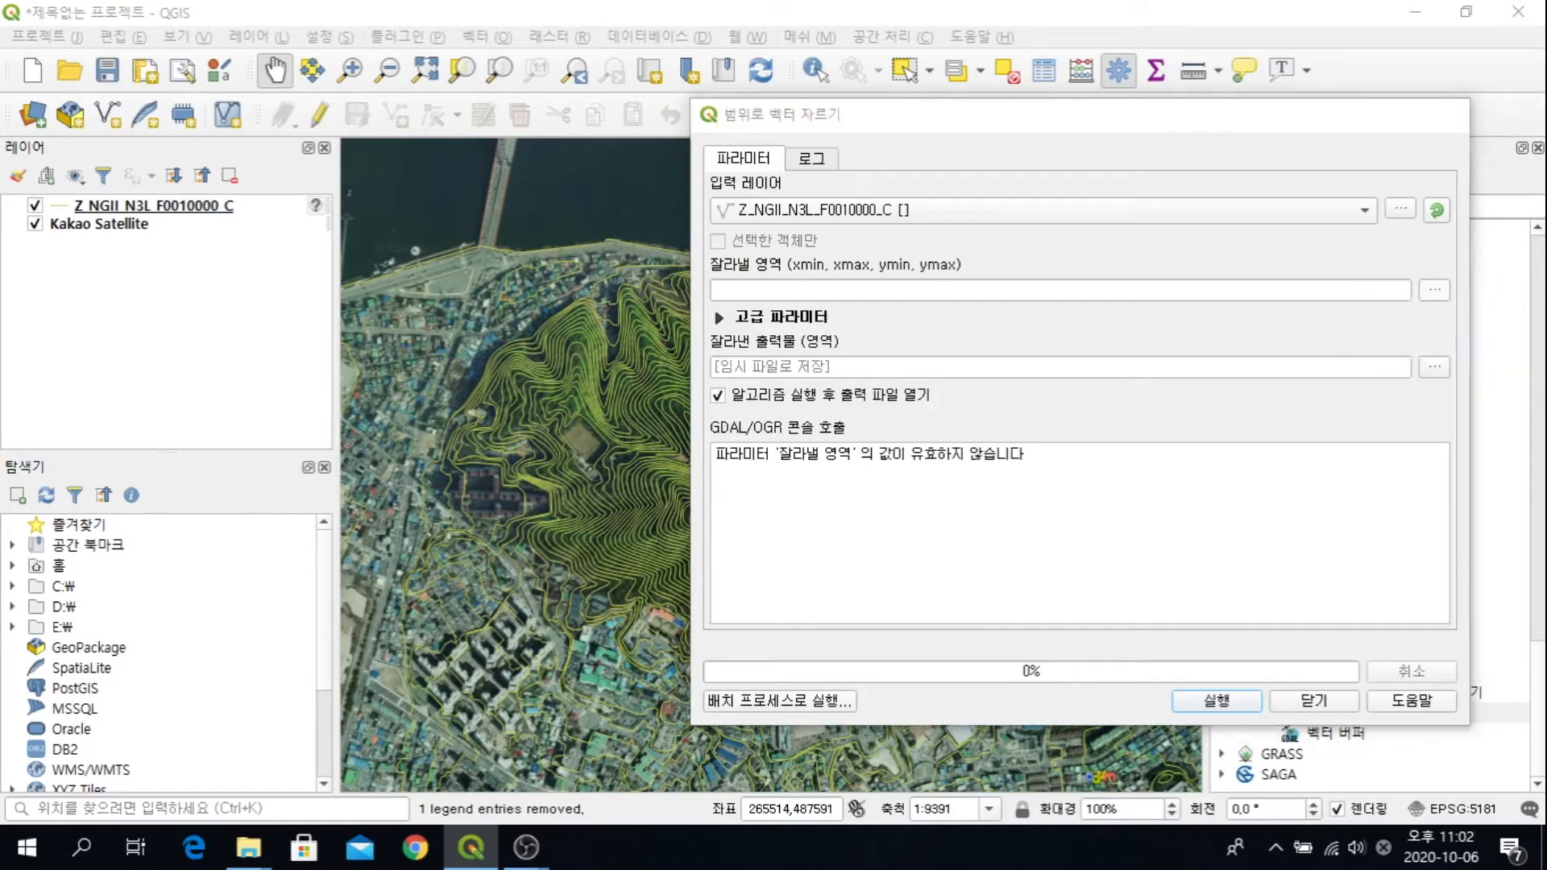
pyautogui.moveTo(392, 230); pyautogui.dragTo(1127, 722)
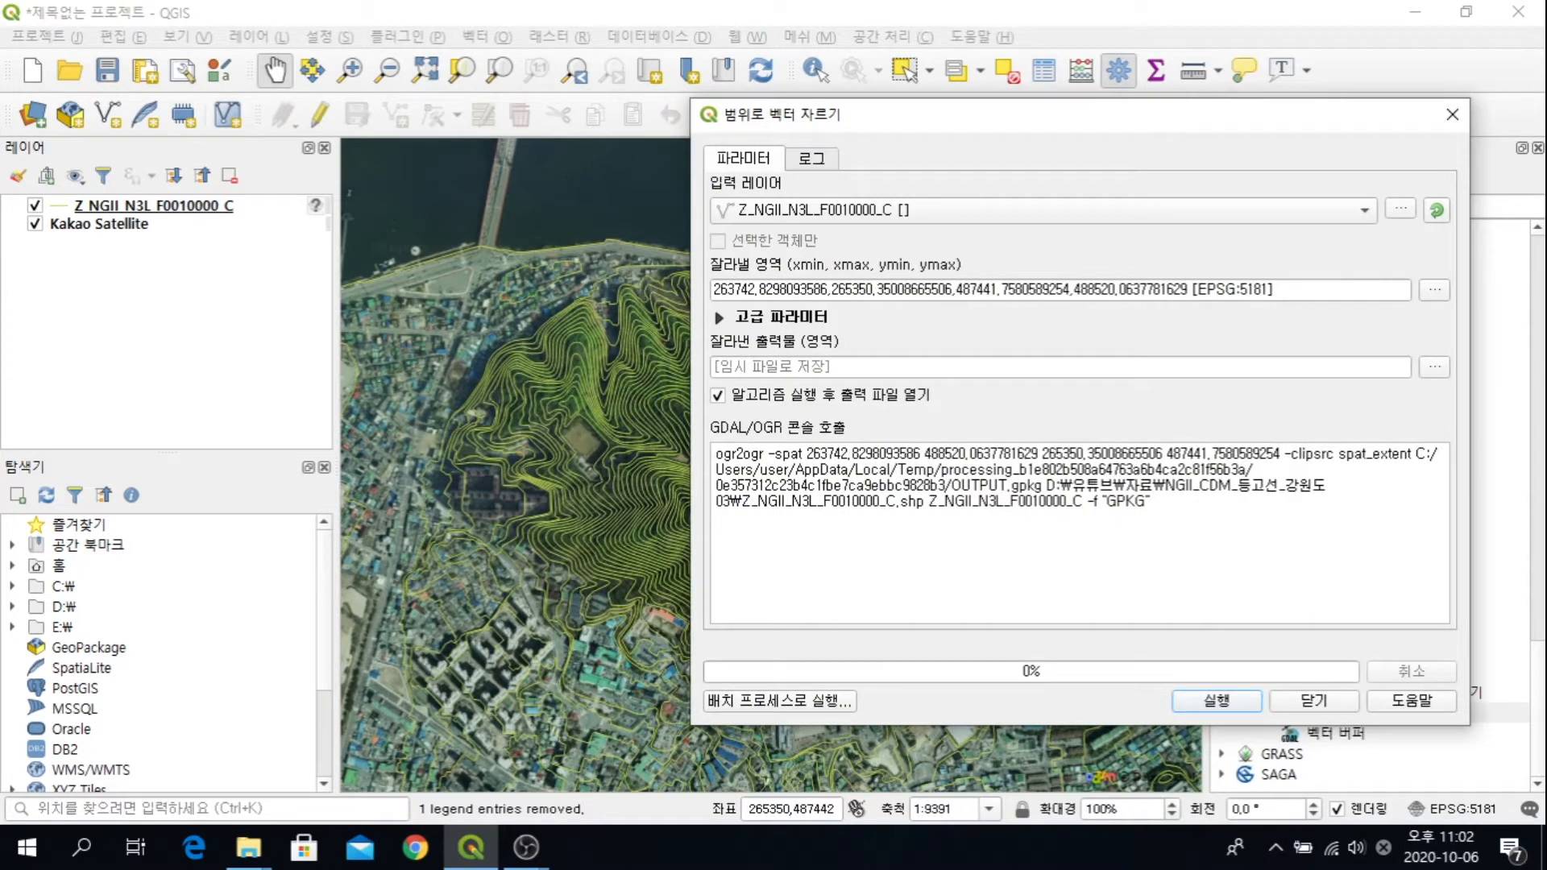
# Step: Set the clip output to 봉의산.shp in D:/유튜브/연속28, overwriting the existing file, and run the clip
pyautogui.click(1435, 368)
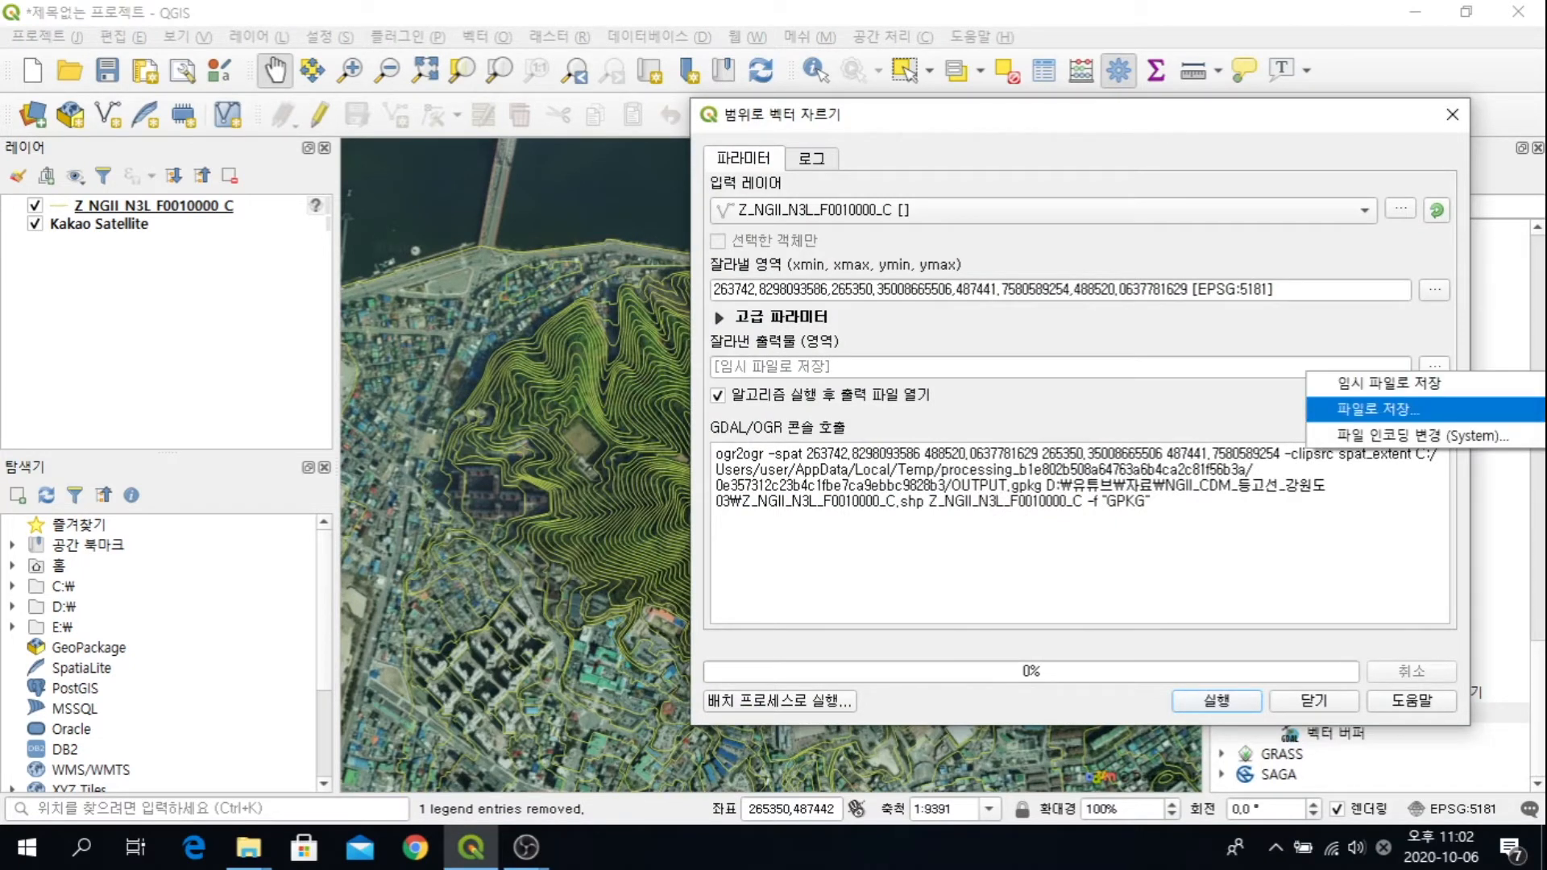
pyautogui.click(1378, 409)
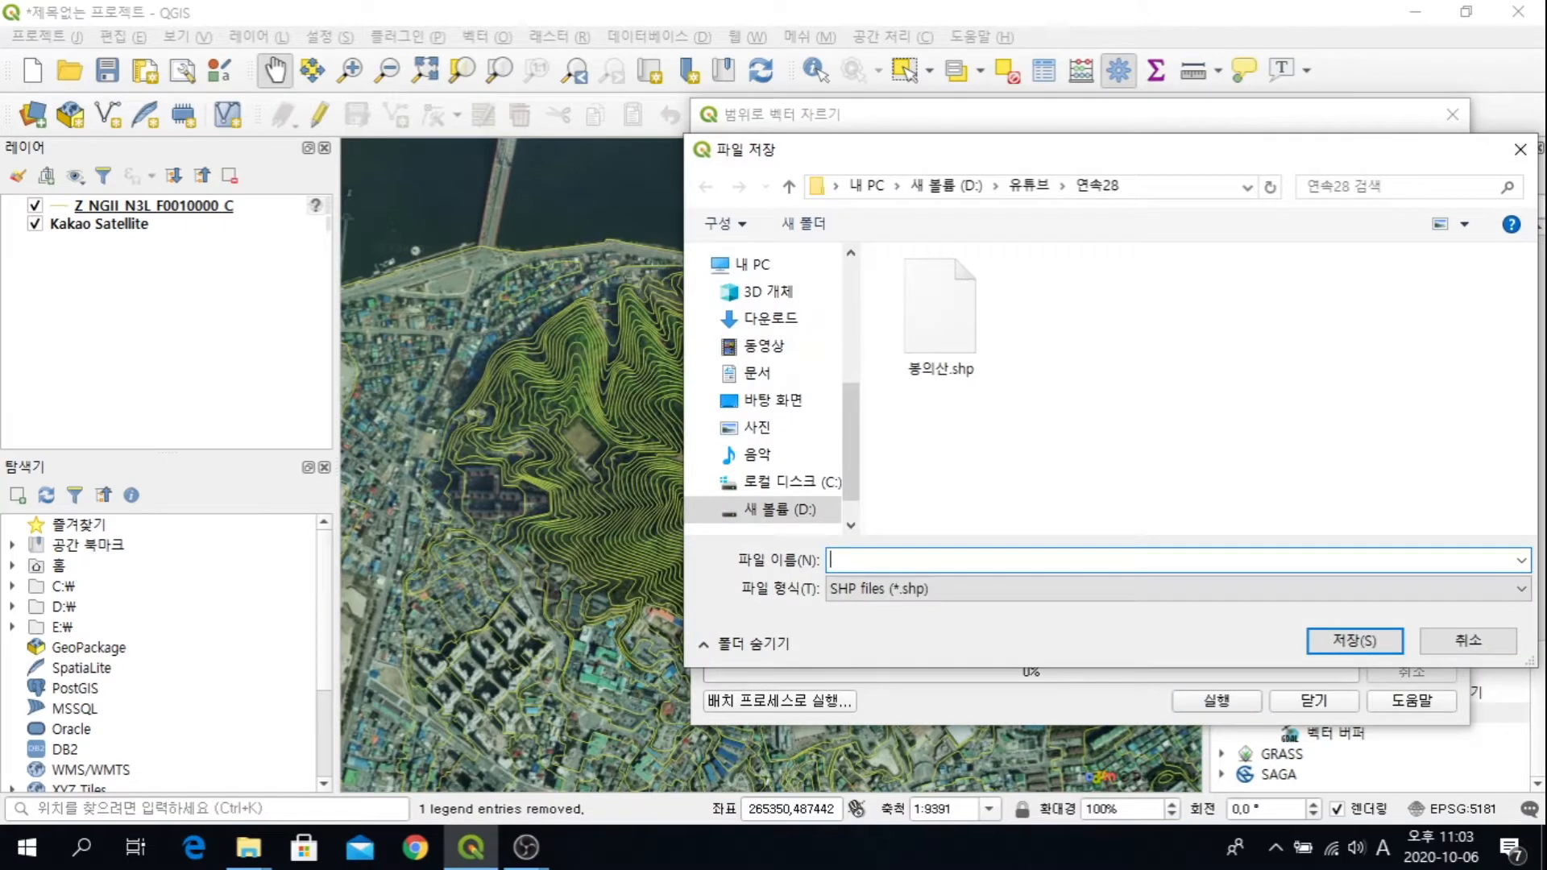
pyautogui.moveTo(1129, 157); pyautogui.dragTo(1001, 159)
pyautogui.click(812, 318)
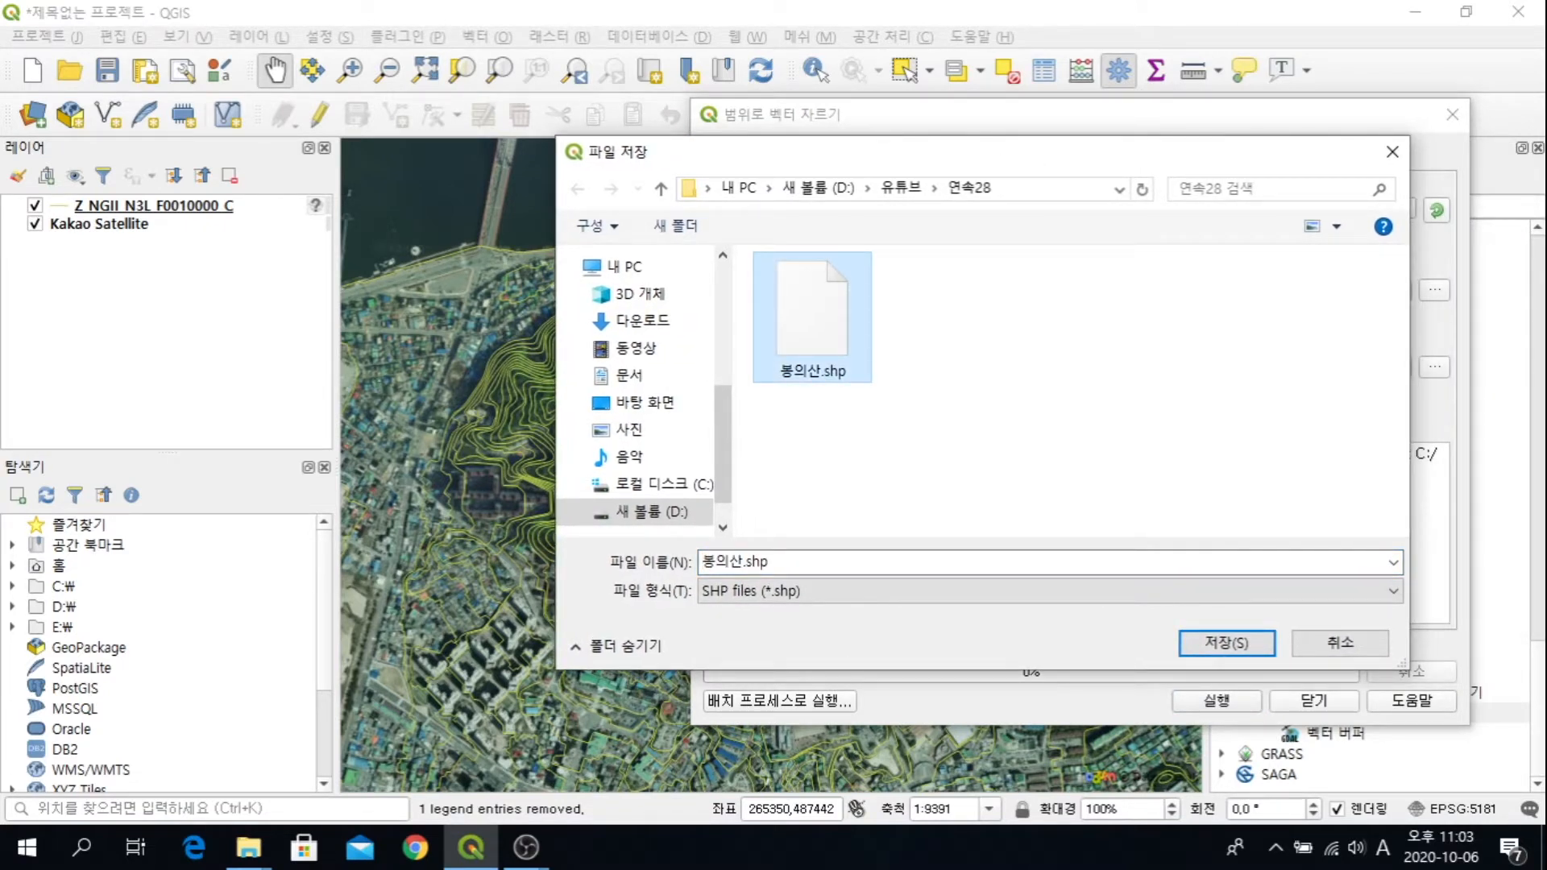
pyautogui.press('Return')
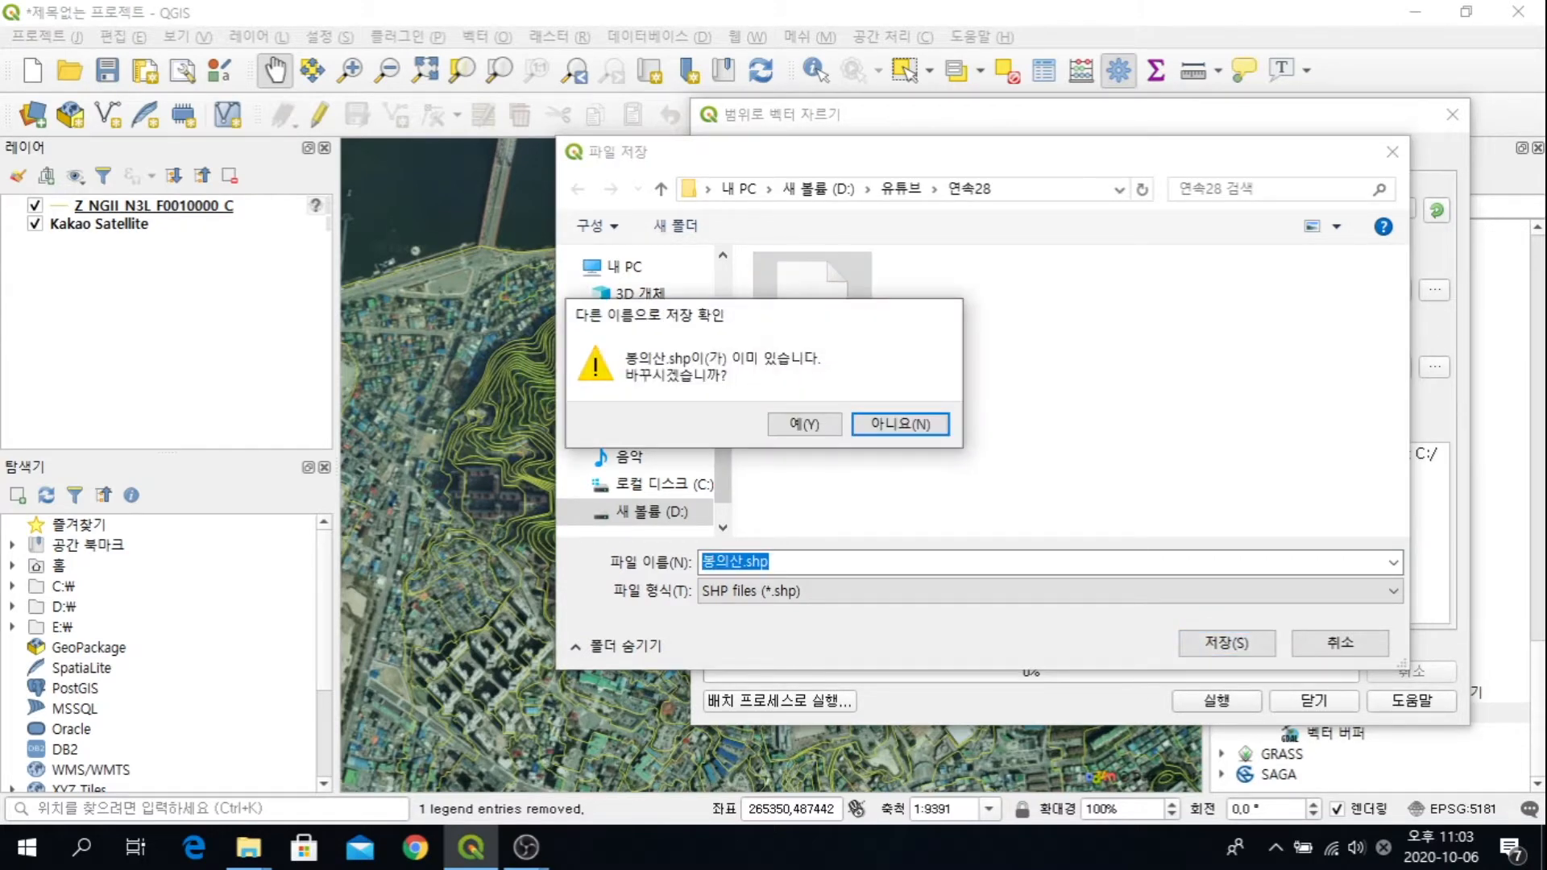
pyautogui.click(804, 424)
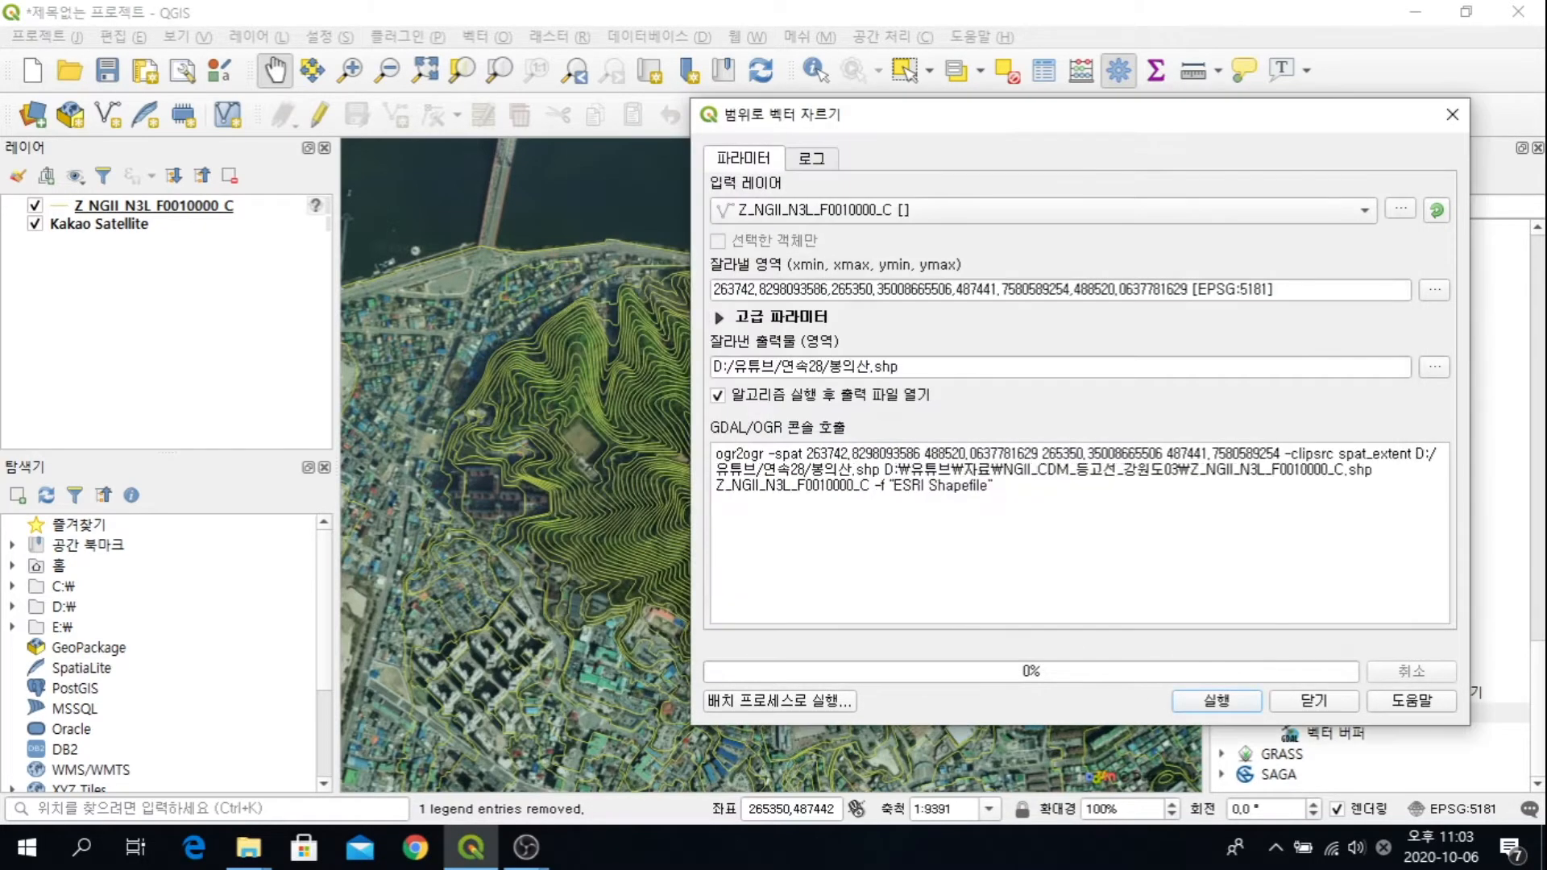
pyautogui.click(1217, 701)
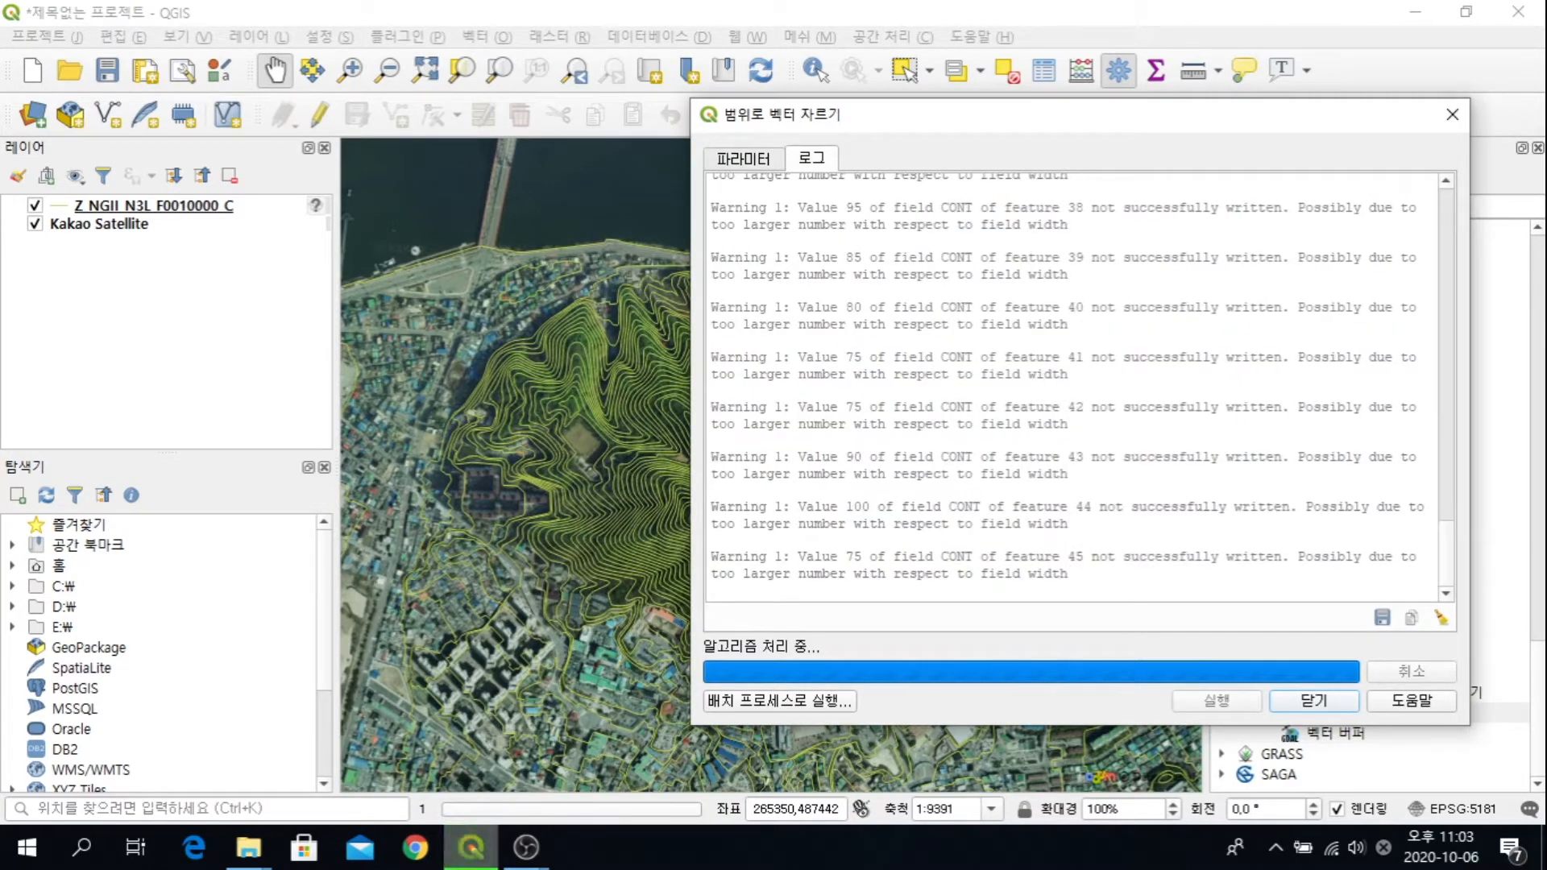
pyautogui.click(1314, 700)
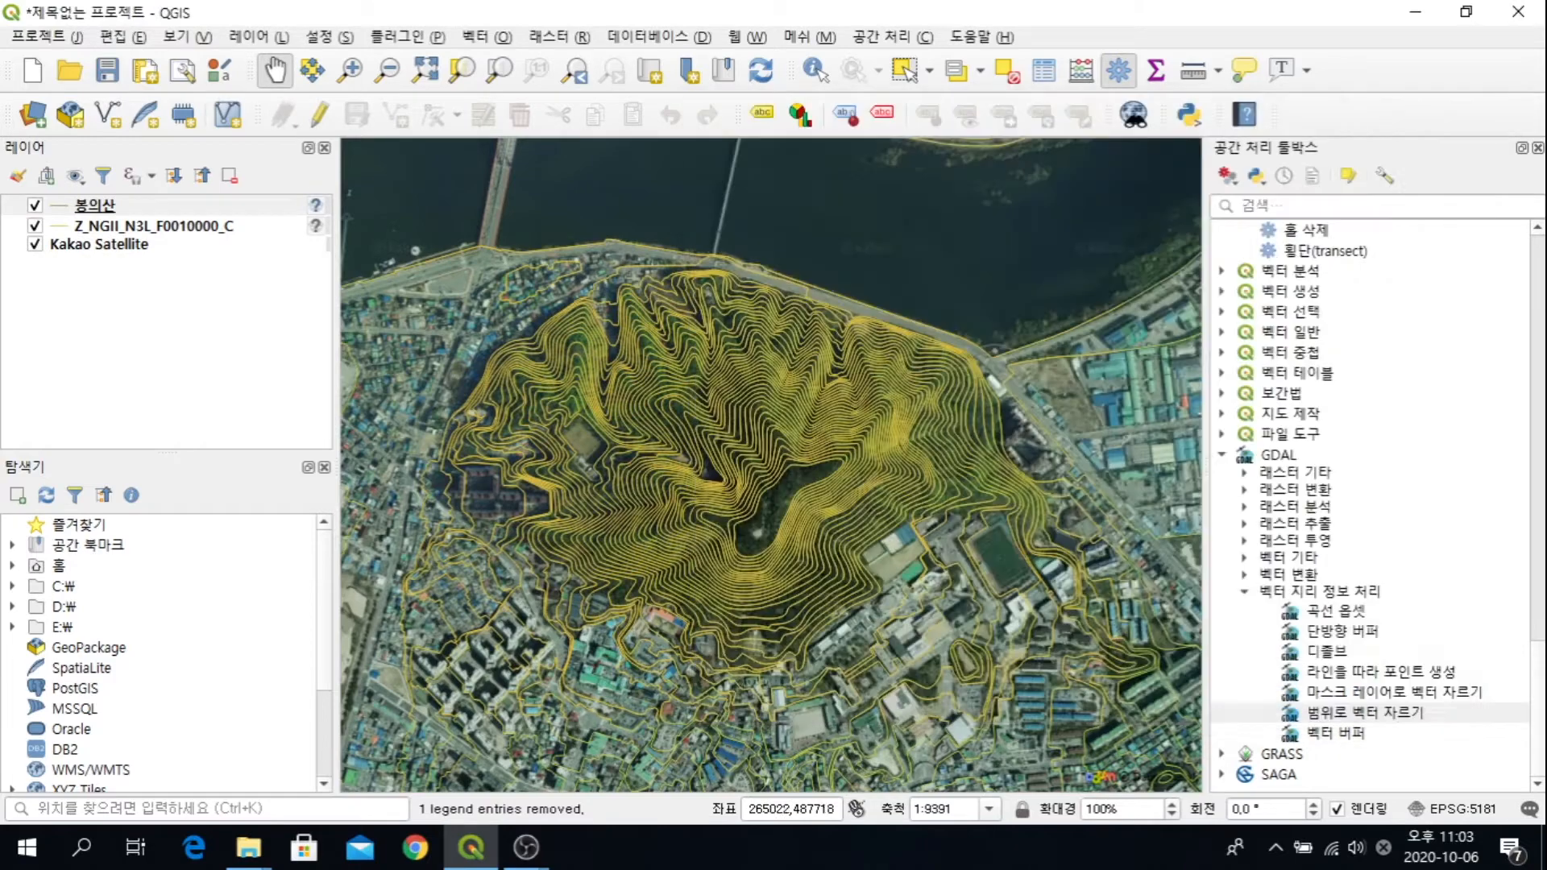
# Step: Hide the original Z_NGII_N3L_F0010000_C contour layer and inspect the clipped 봉의산 contours over the satellite imagery
pyautogui.click(34, 226)
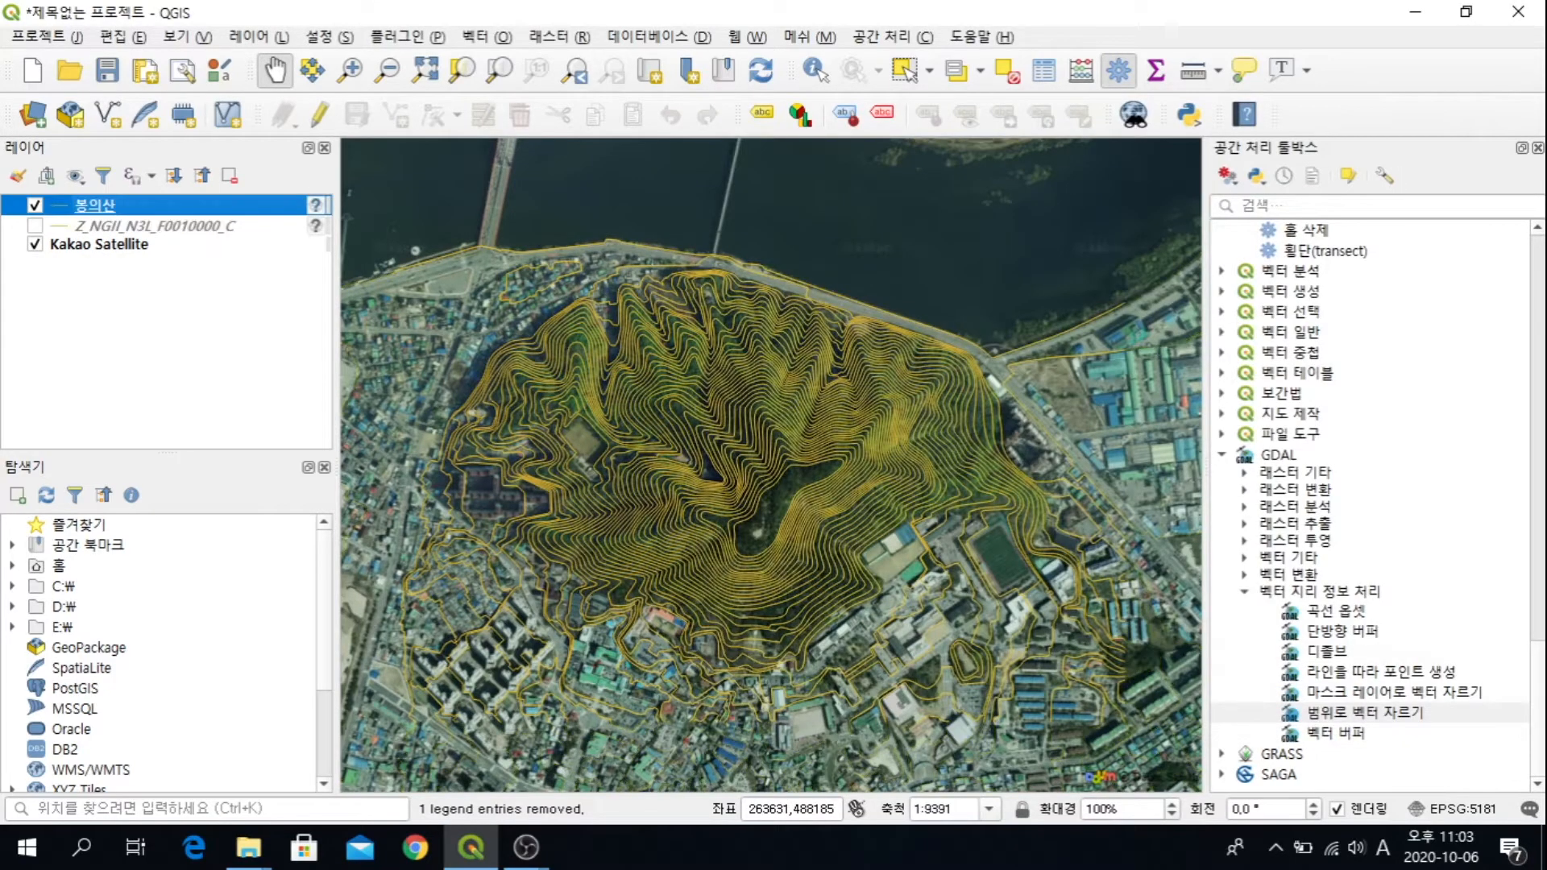
pyautogui.scroll(-1, 747, 459)
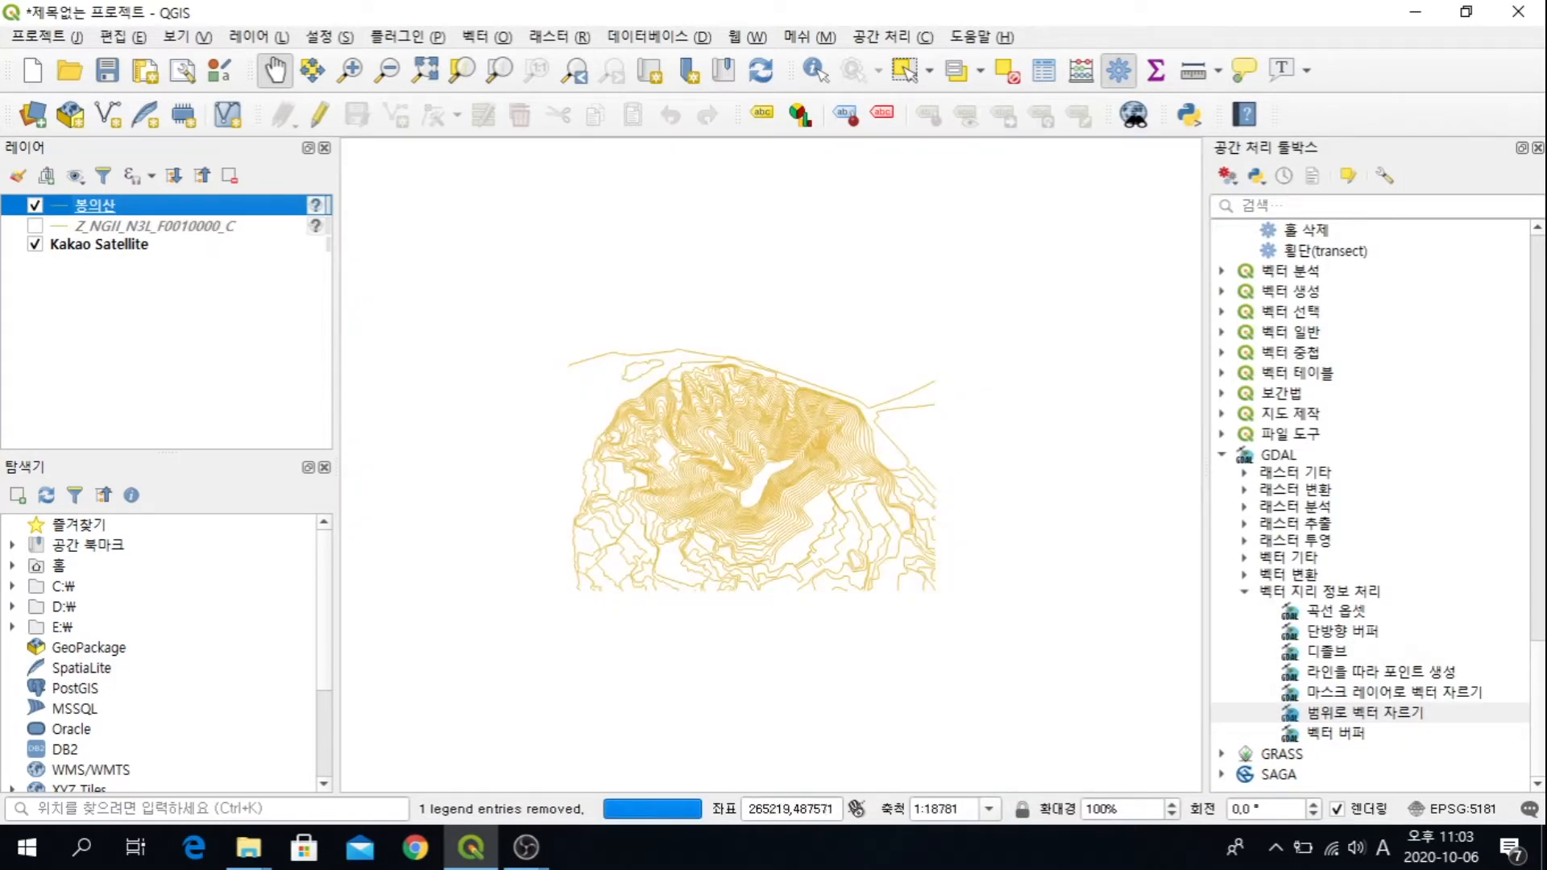
pyautogui.scroll(2, 793, 527)
pyautogui.scroll(-1, 767, 466)
pyautogui.scroll(-2, 718, 447)
pyautogui.scroll(1, 698, 440)
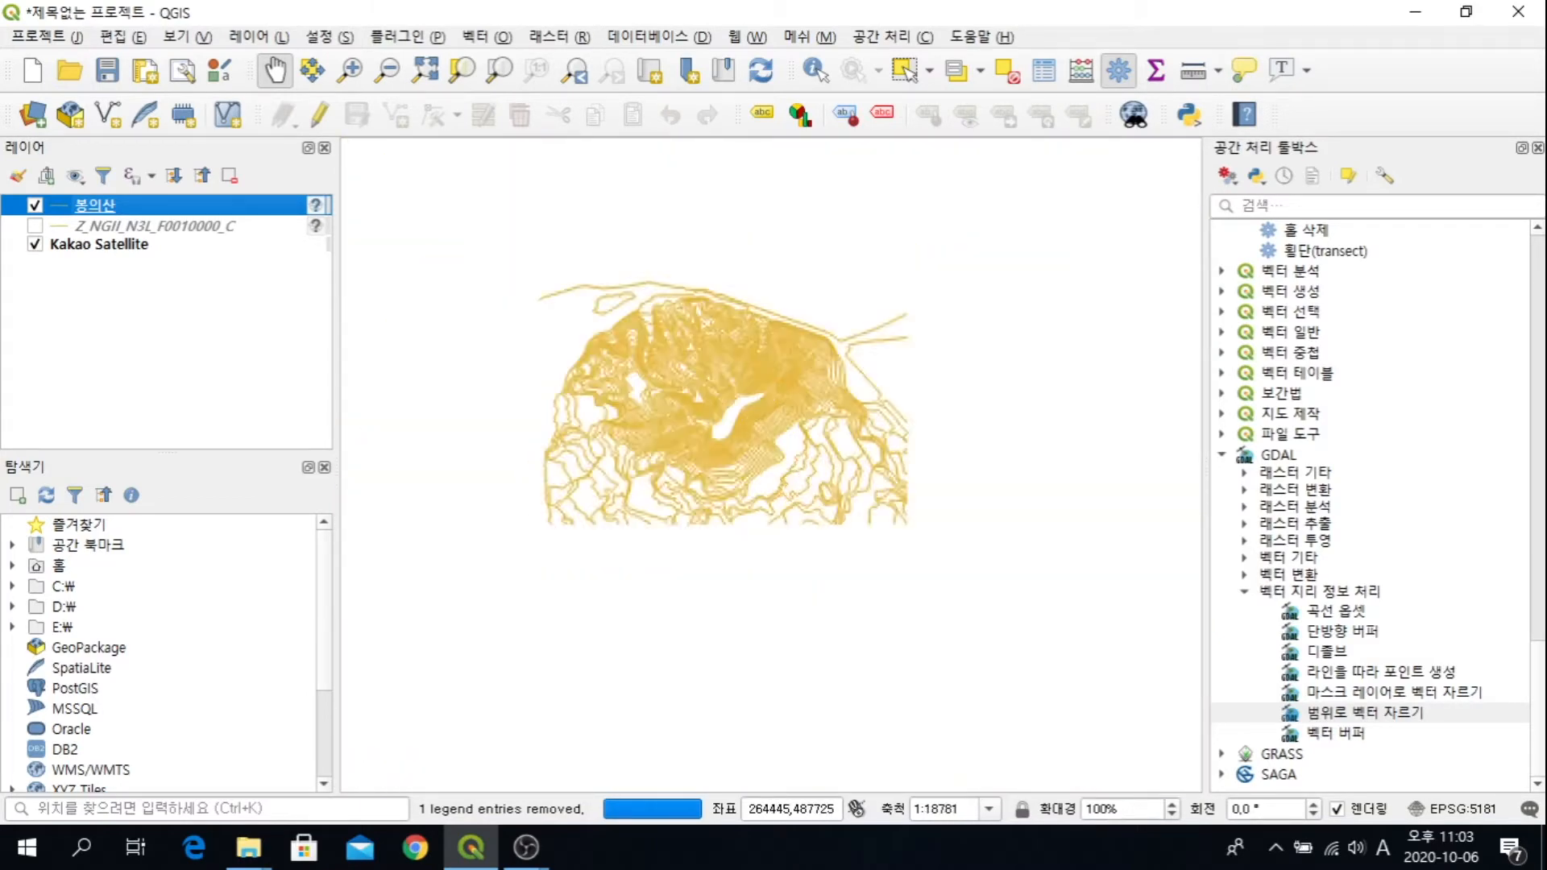
pyautogui.scroll(1, 698, 440)
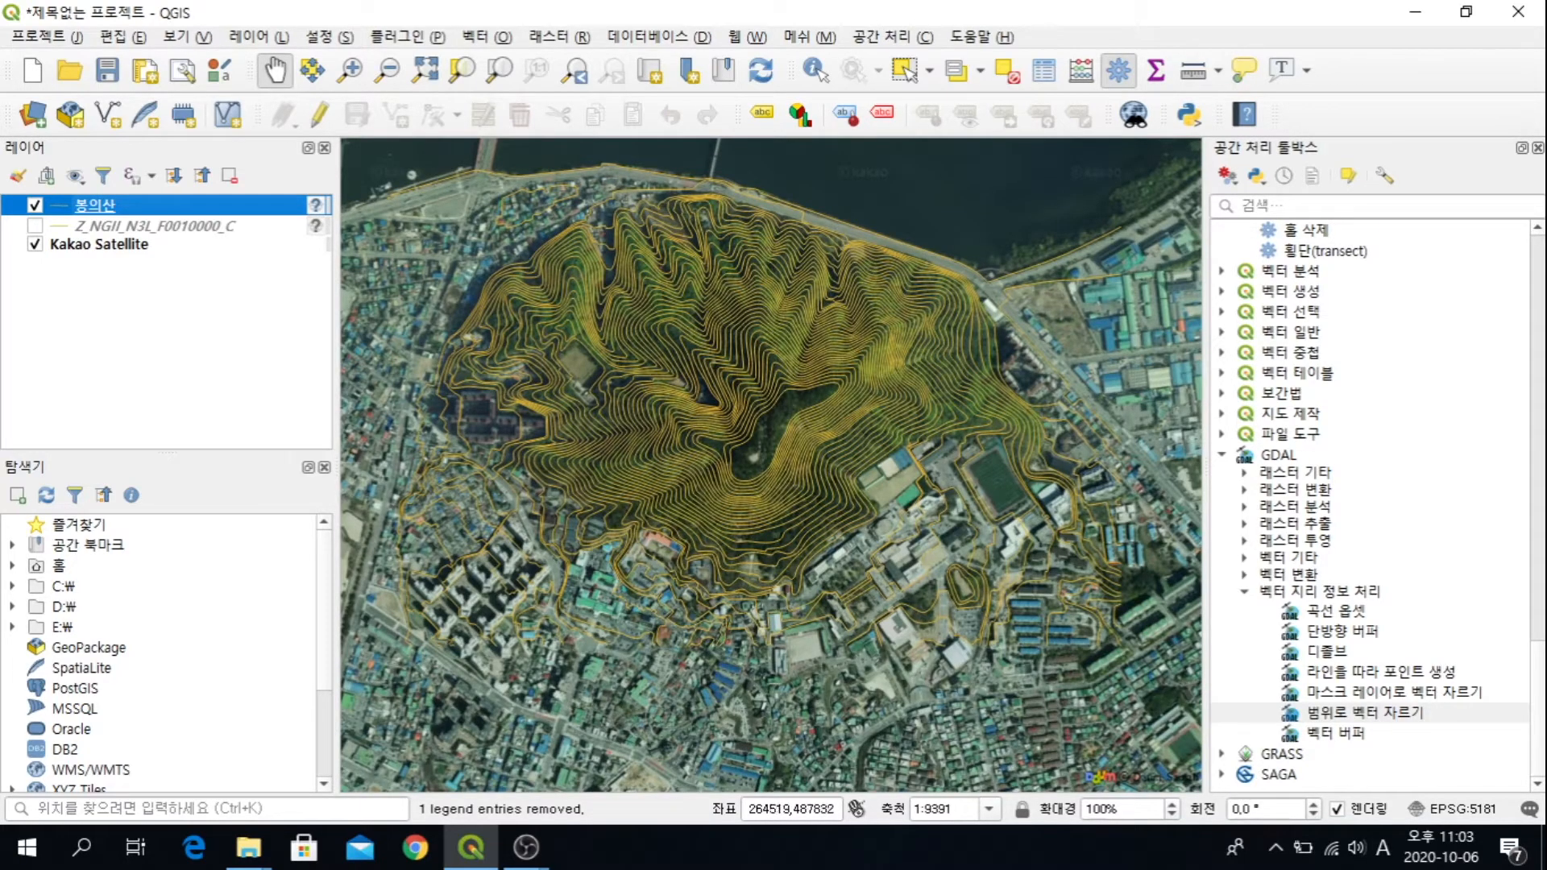
# Step: Set the source coordinate system of the 봉의산 layer to the project CRS, EPSG:5181 - Korea 2000 / Central Belt
pyautogui.rightClick(108, 206)
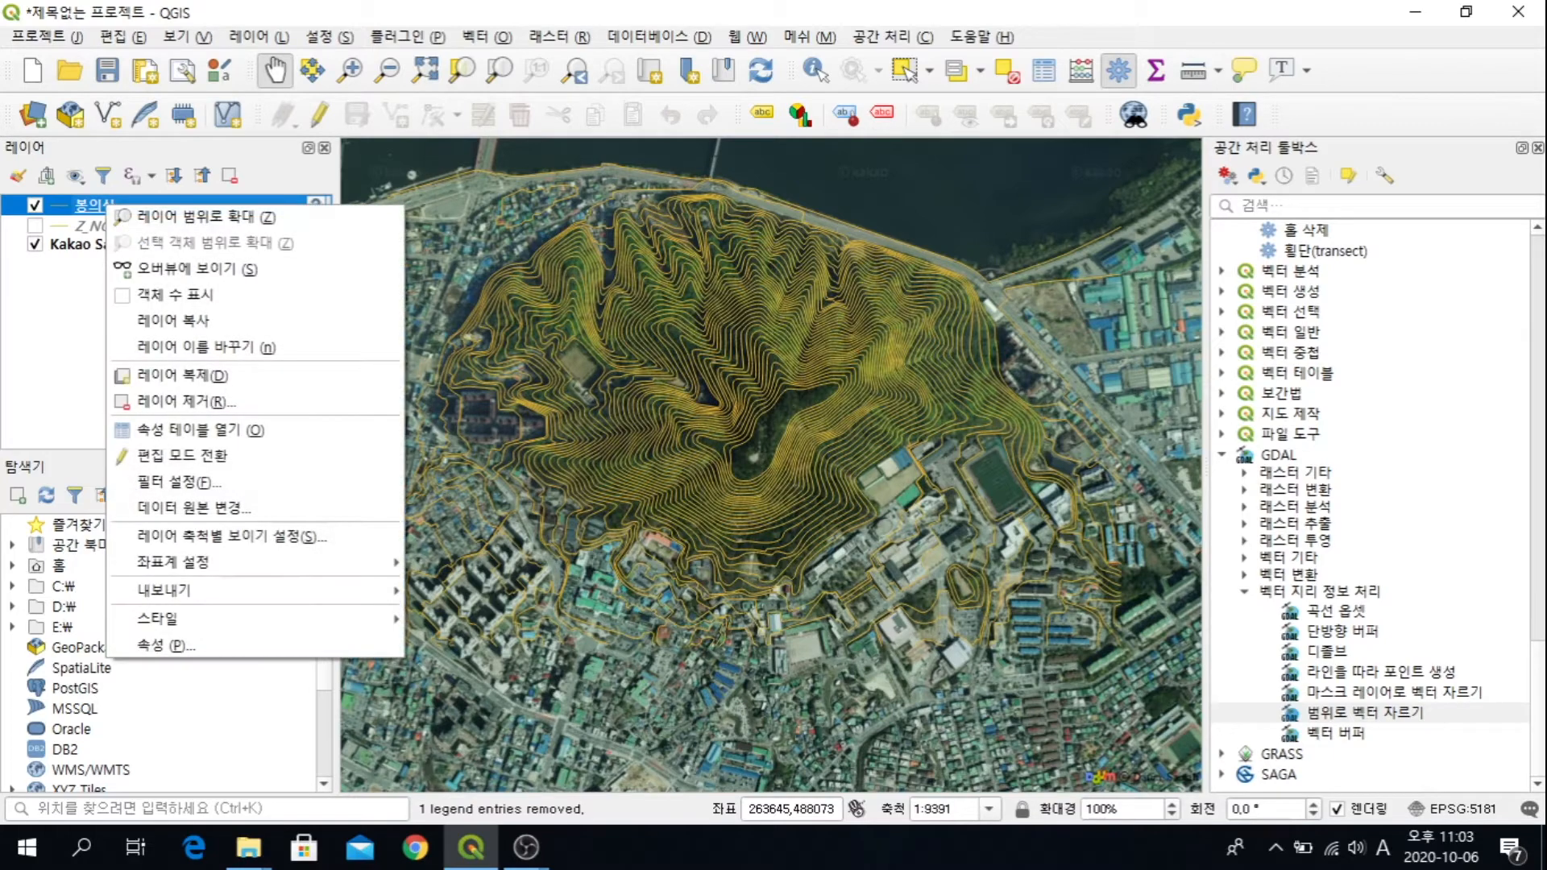
pyautogui.press('Escape')
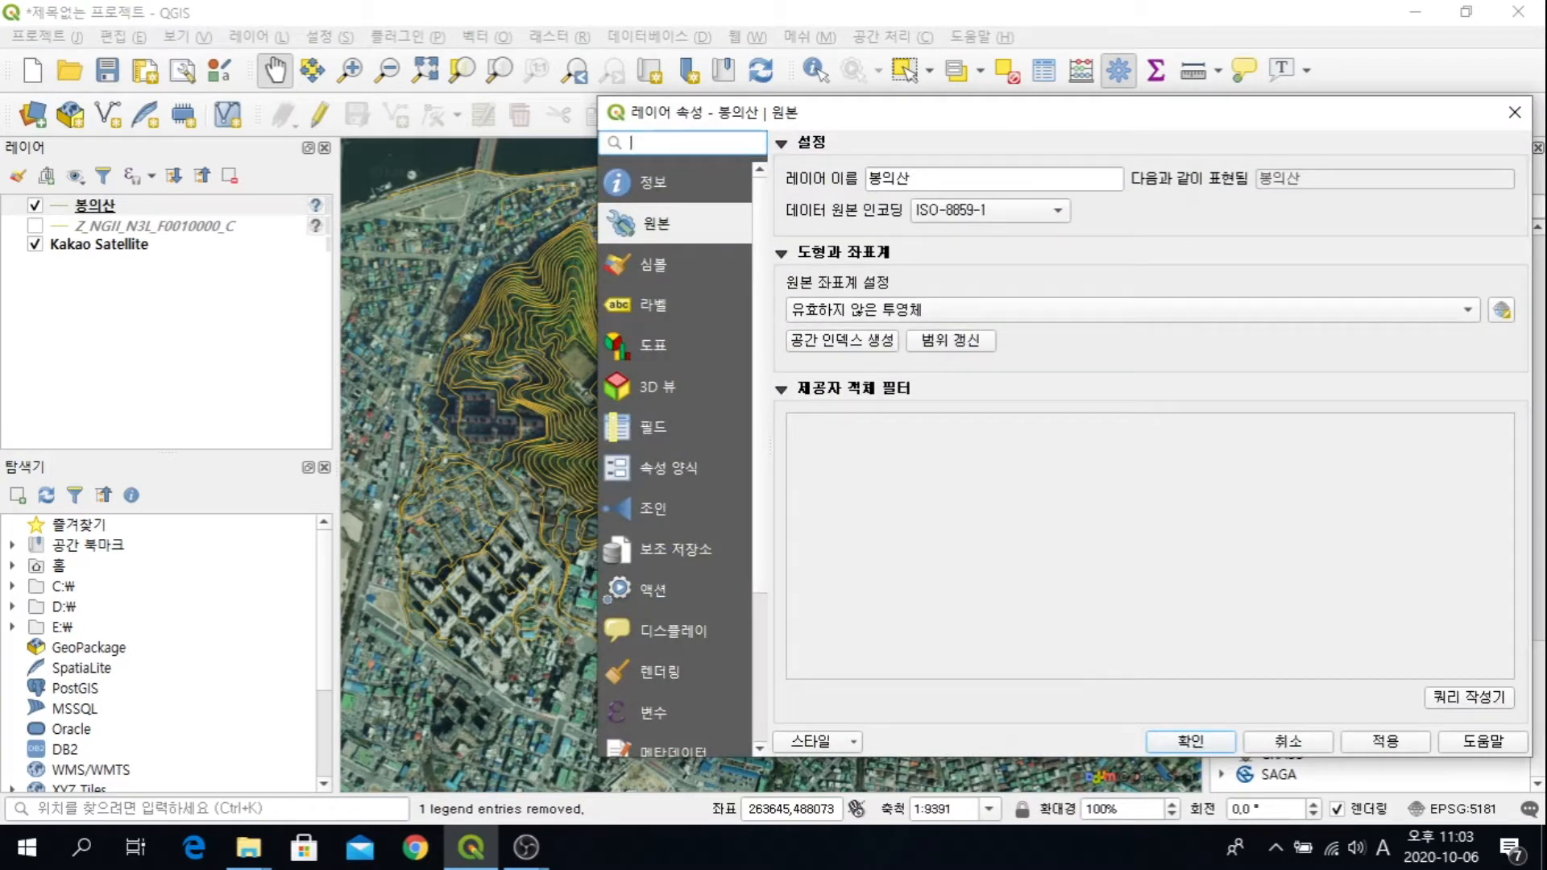
pyautogui.click(1468, 310)
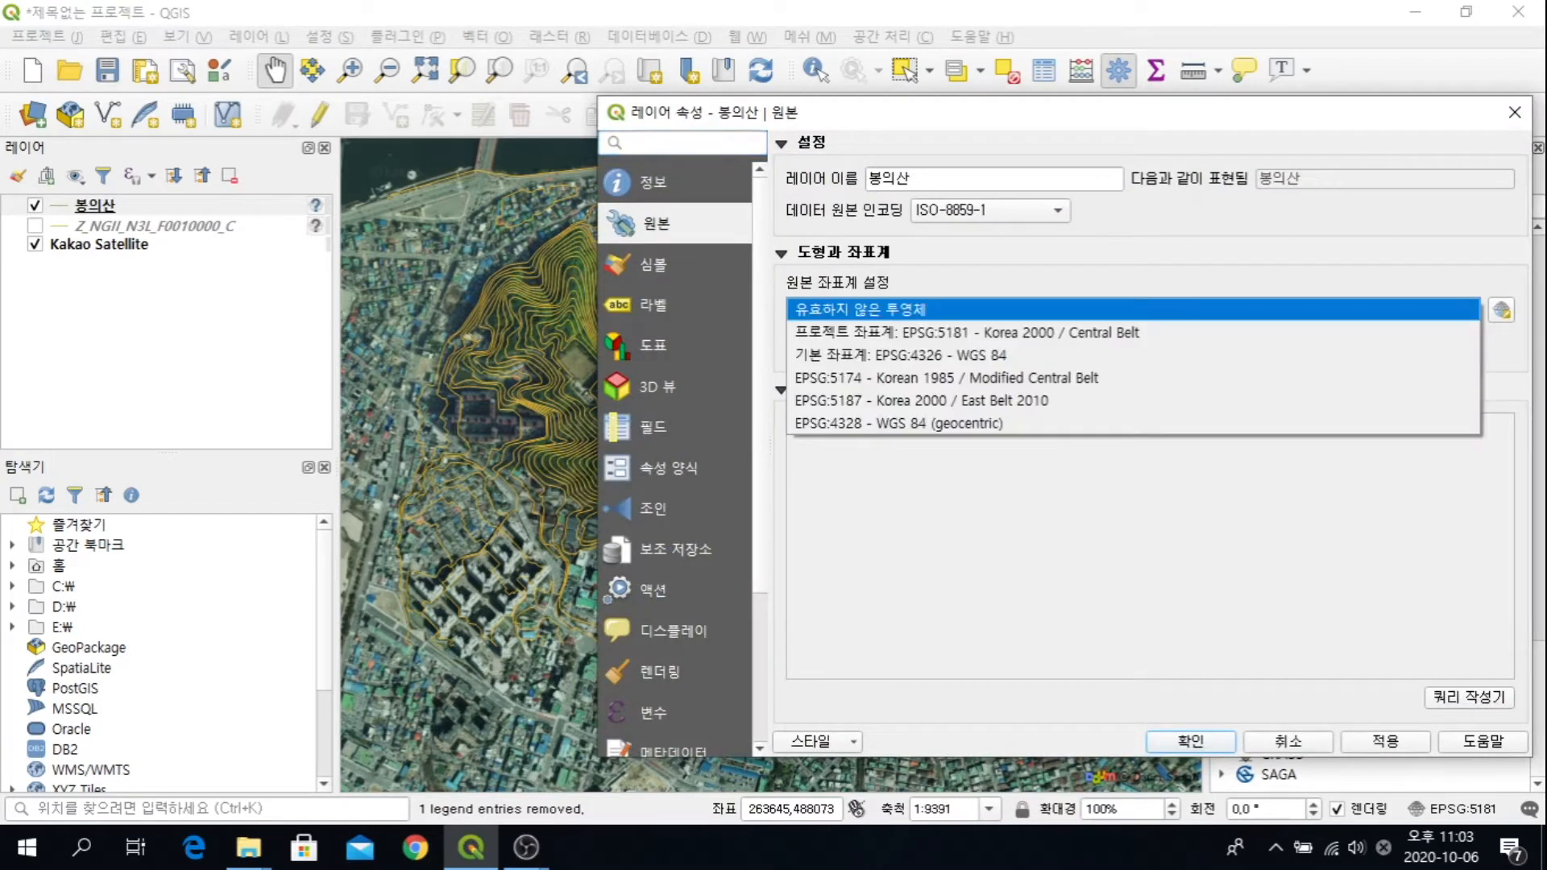
pyautogui.click(1468, 310)
pyautogui.click(1468, 311)
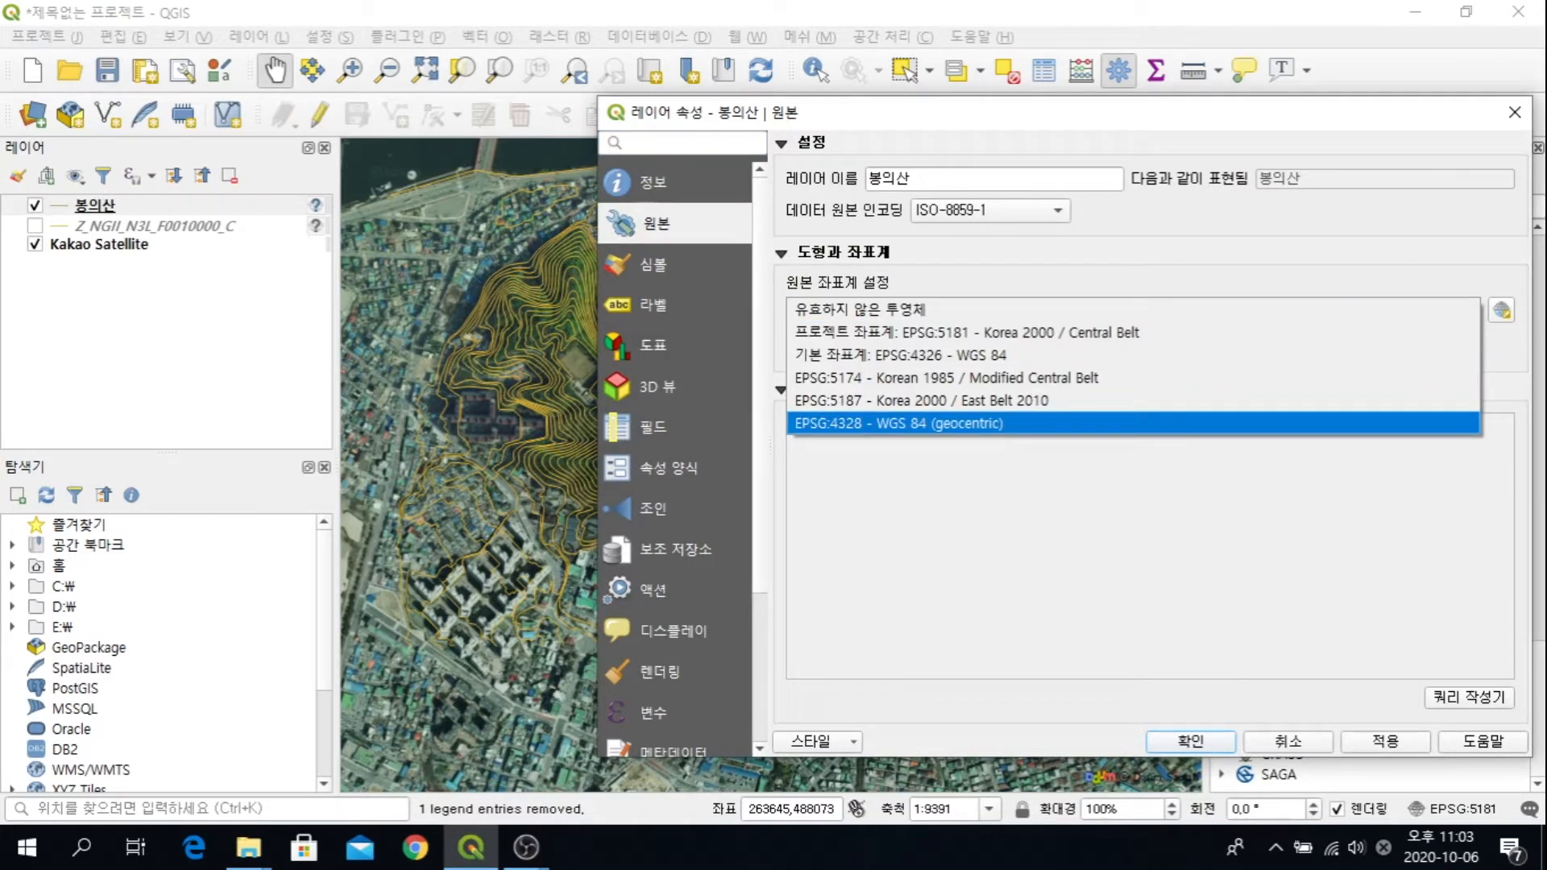
pyautogui.press('Up')
pyautogui.press('Up')
pyautogui.press('Up')
pyautogui.press('Up')
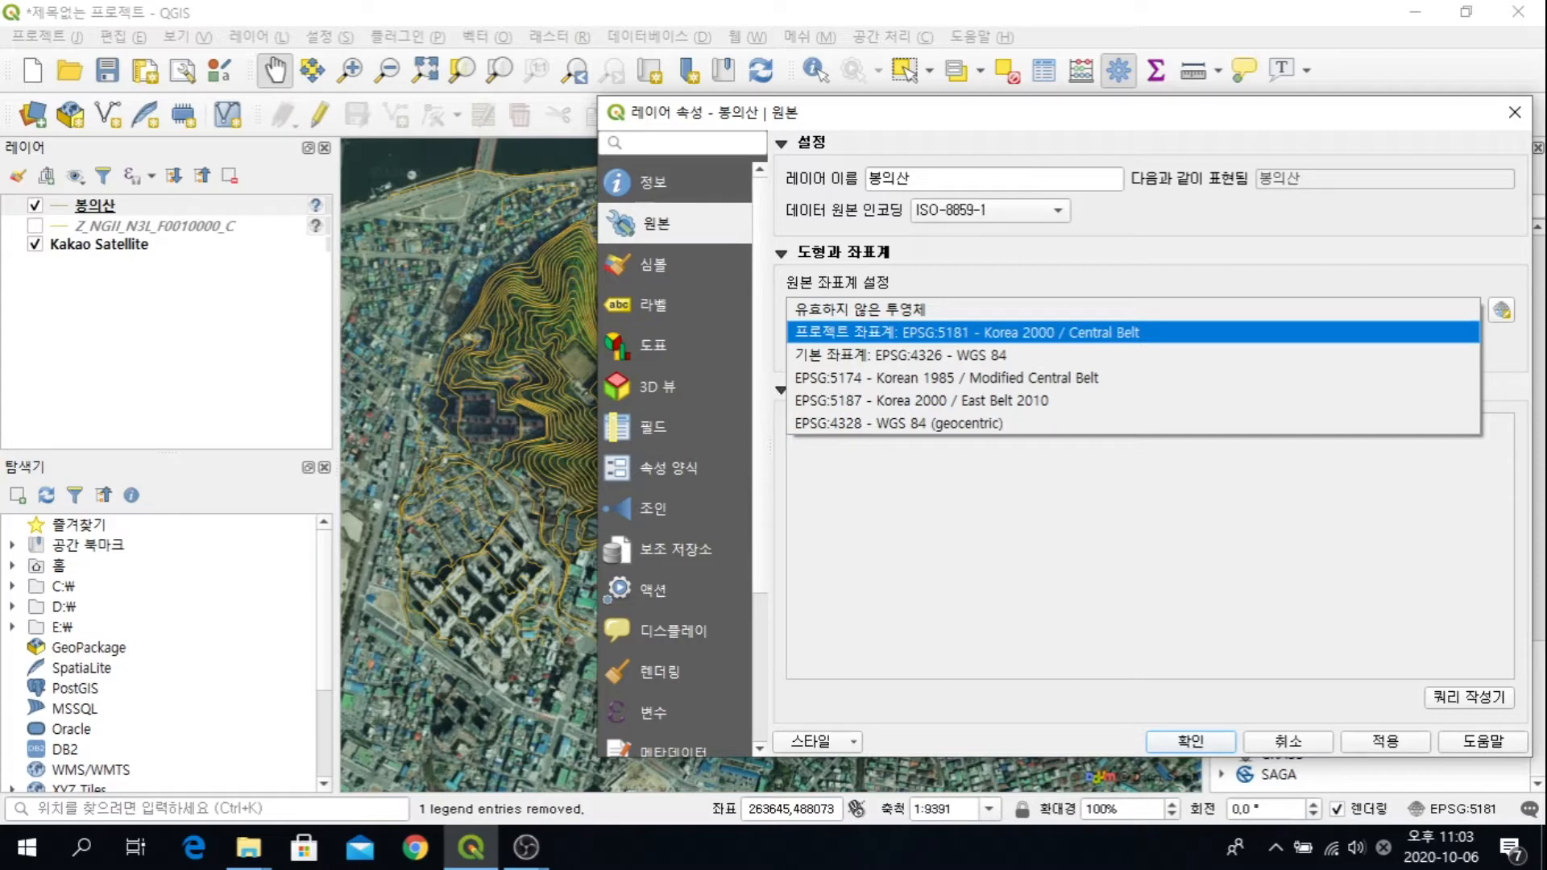
pyautogui.press('Return')
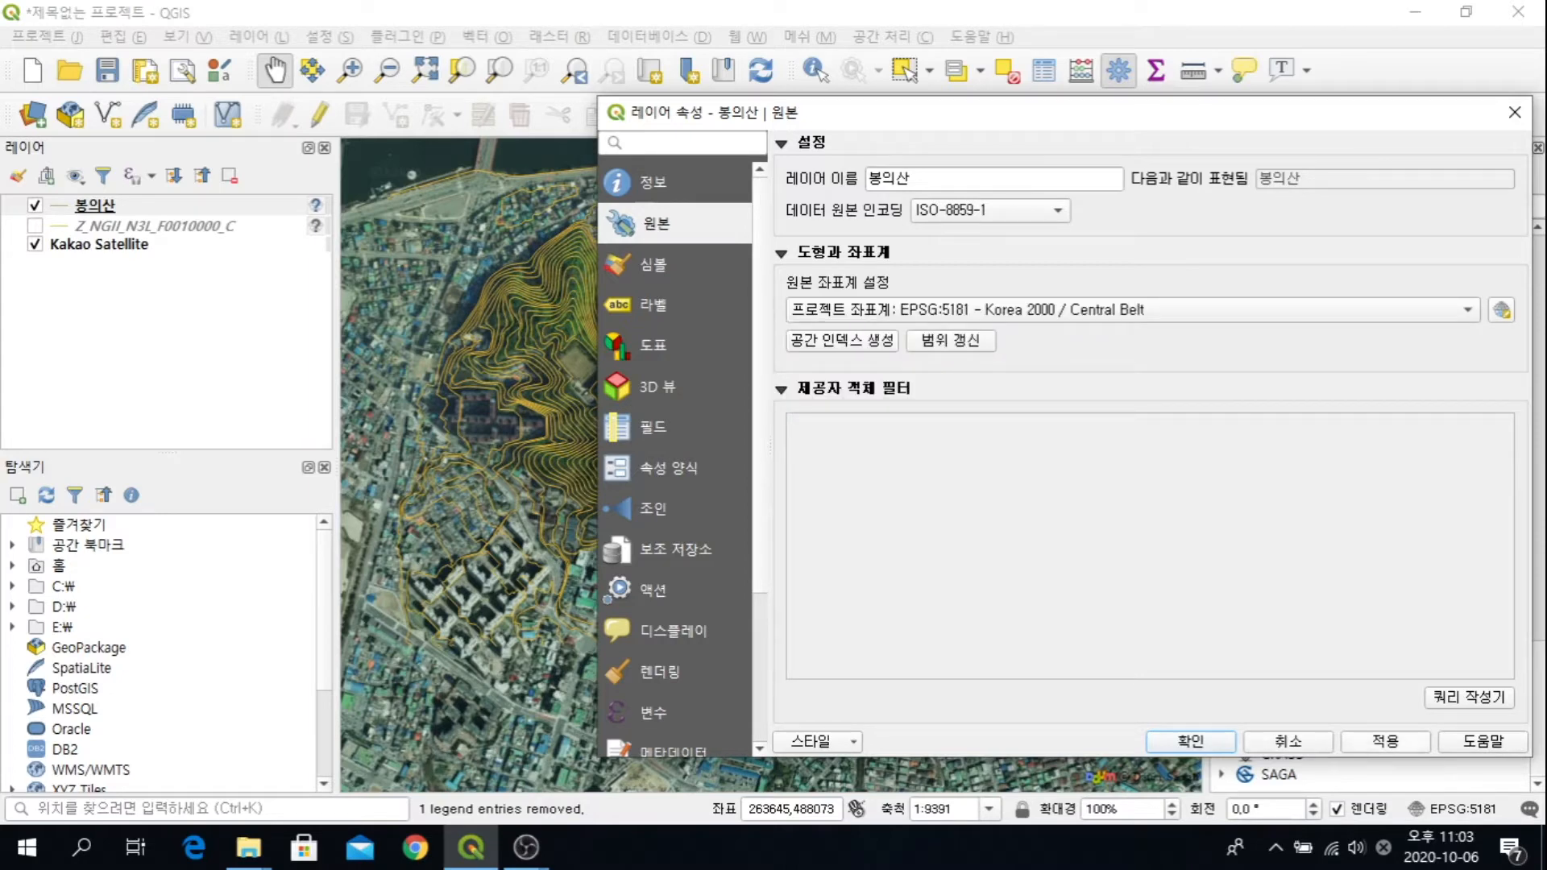
pyautogui.press('Return')
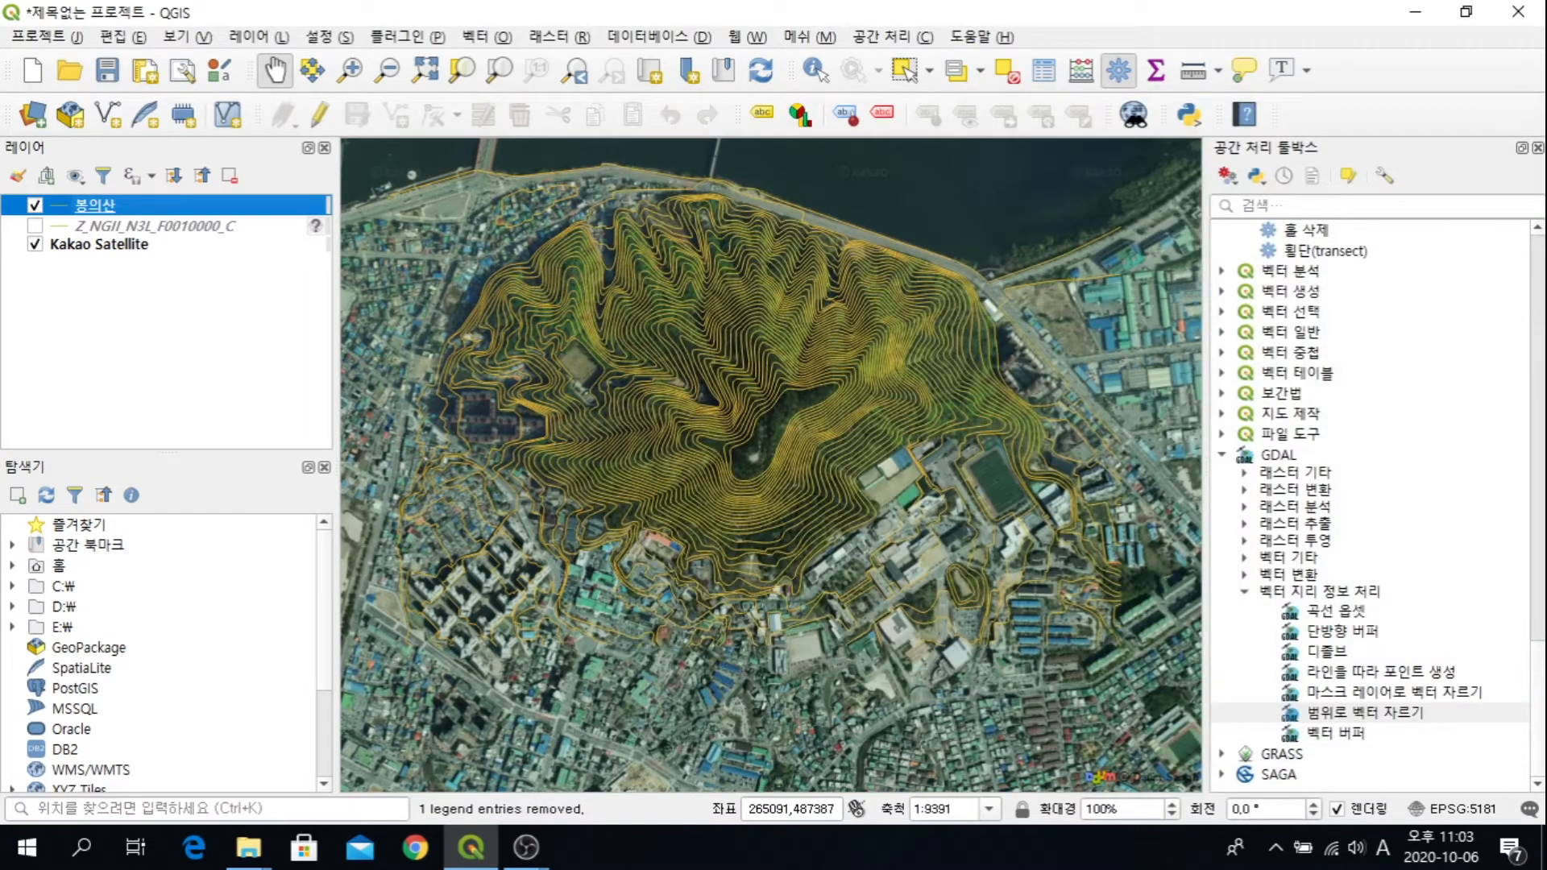
# Step: Set up a Keyhole Markup Language export of the 봉의산 layer to the existing file 봉의산kml.kml in D:\유튜브\연속28
pyautogui.rightClick(197, 206)
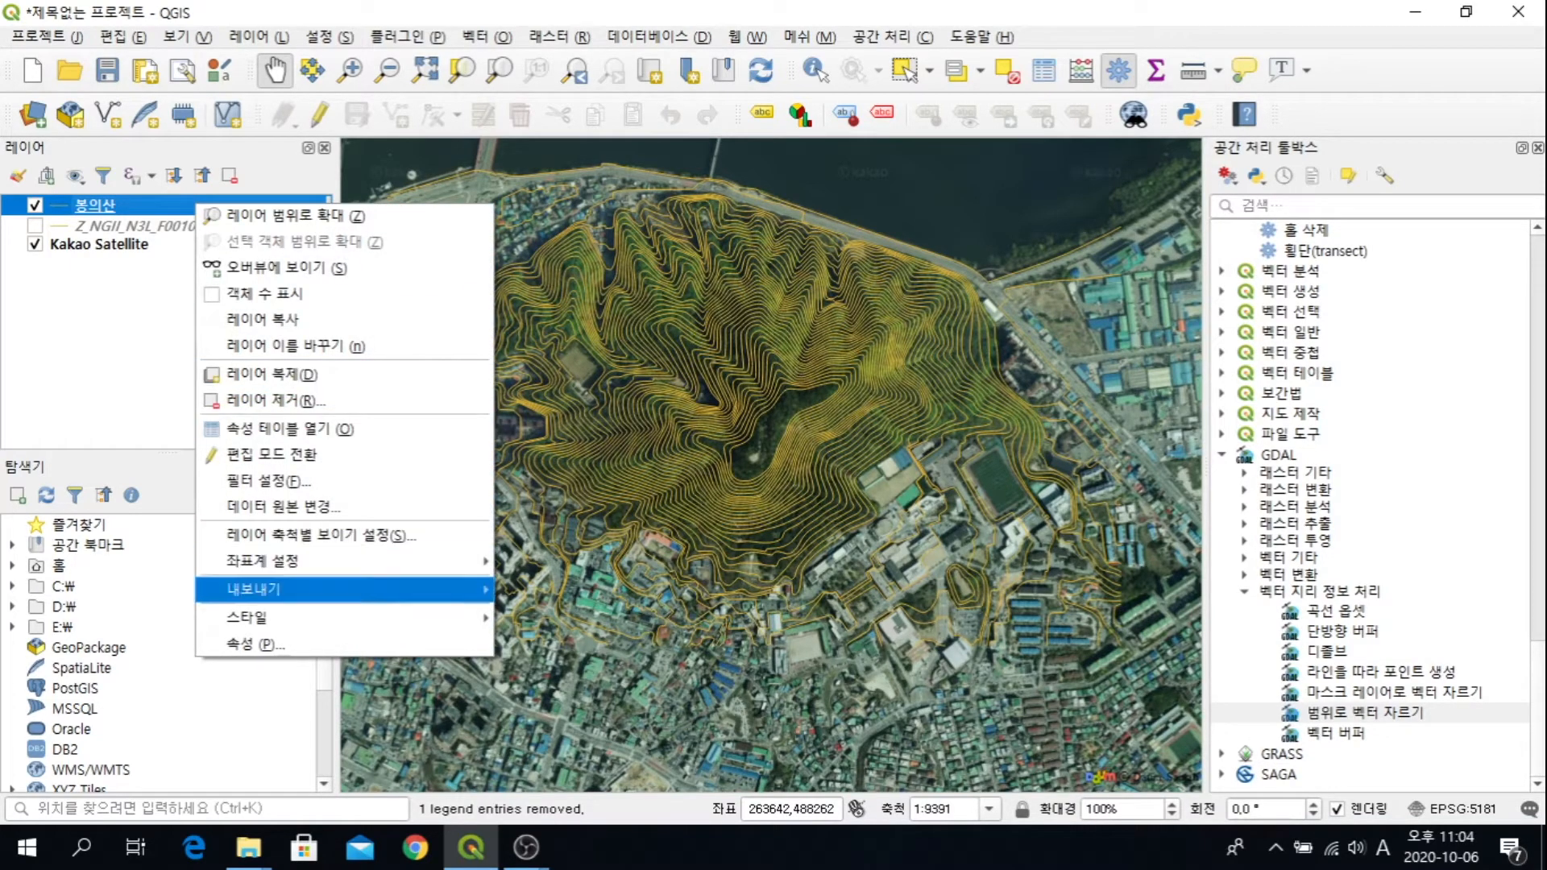
pyautogui.moveTo(266, 589)
pyautogui.click(580, 590)
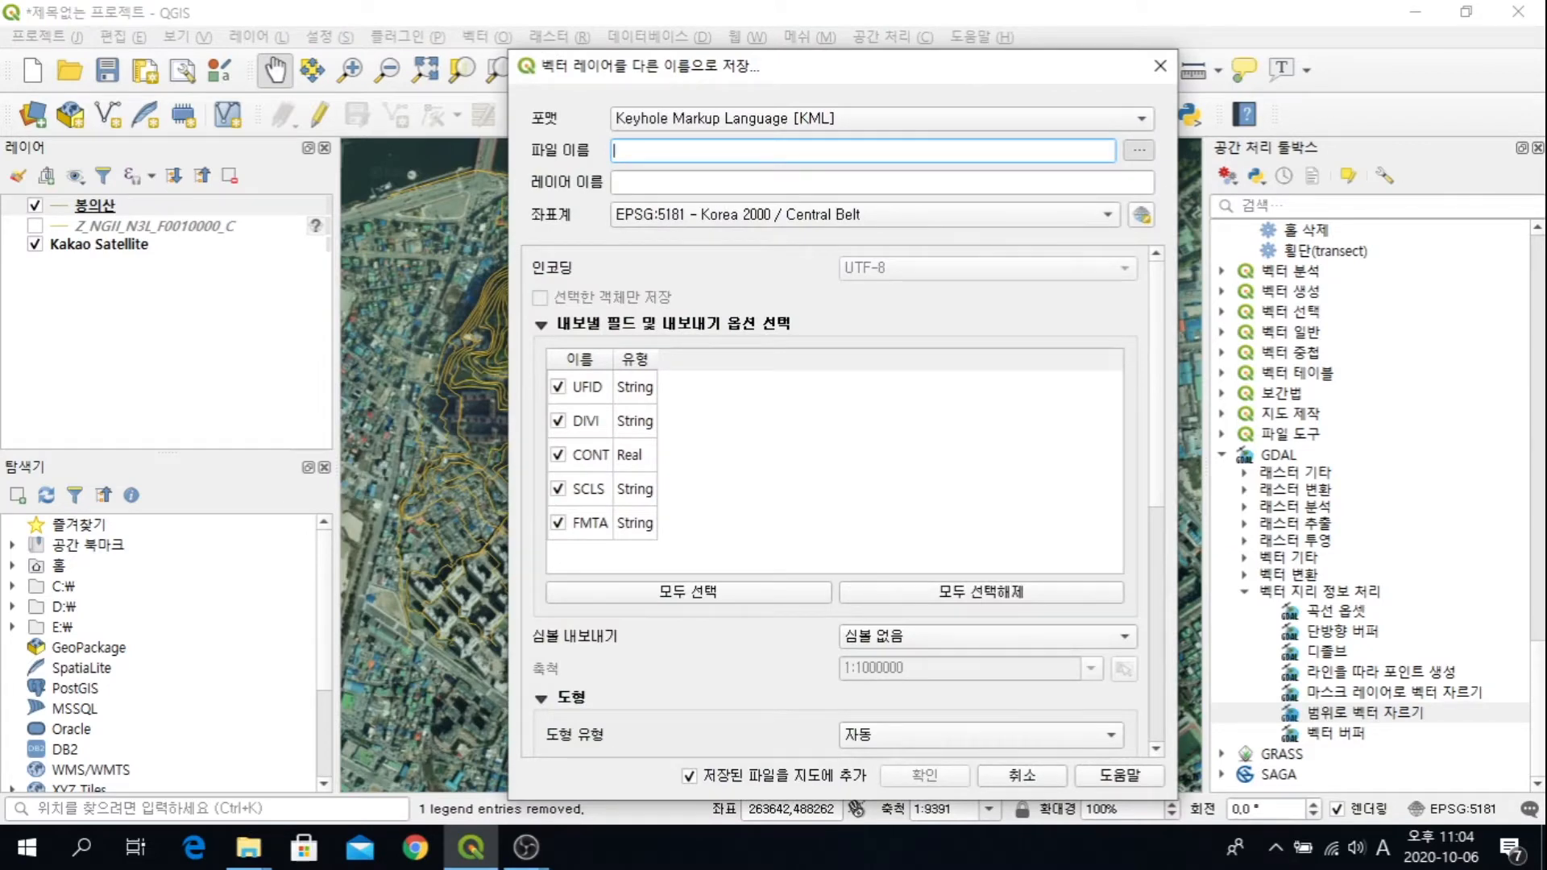
pyautogui.click(1139, 151)
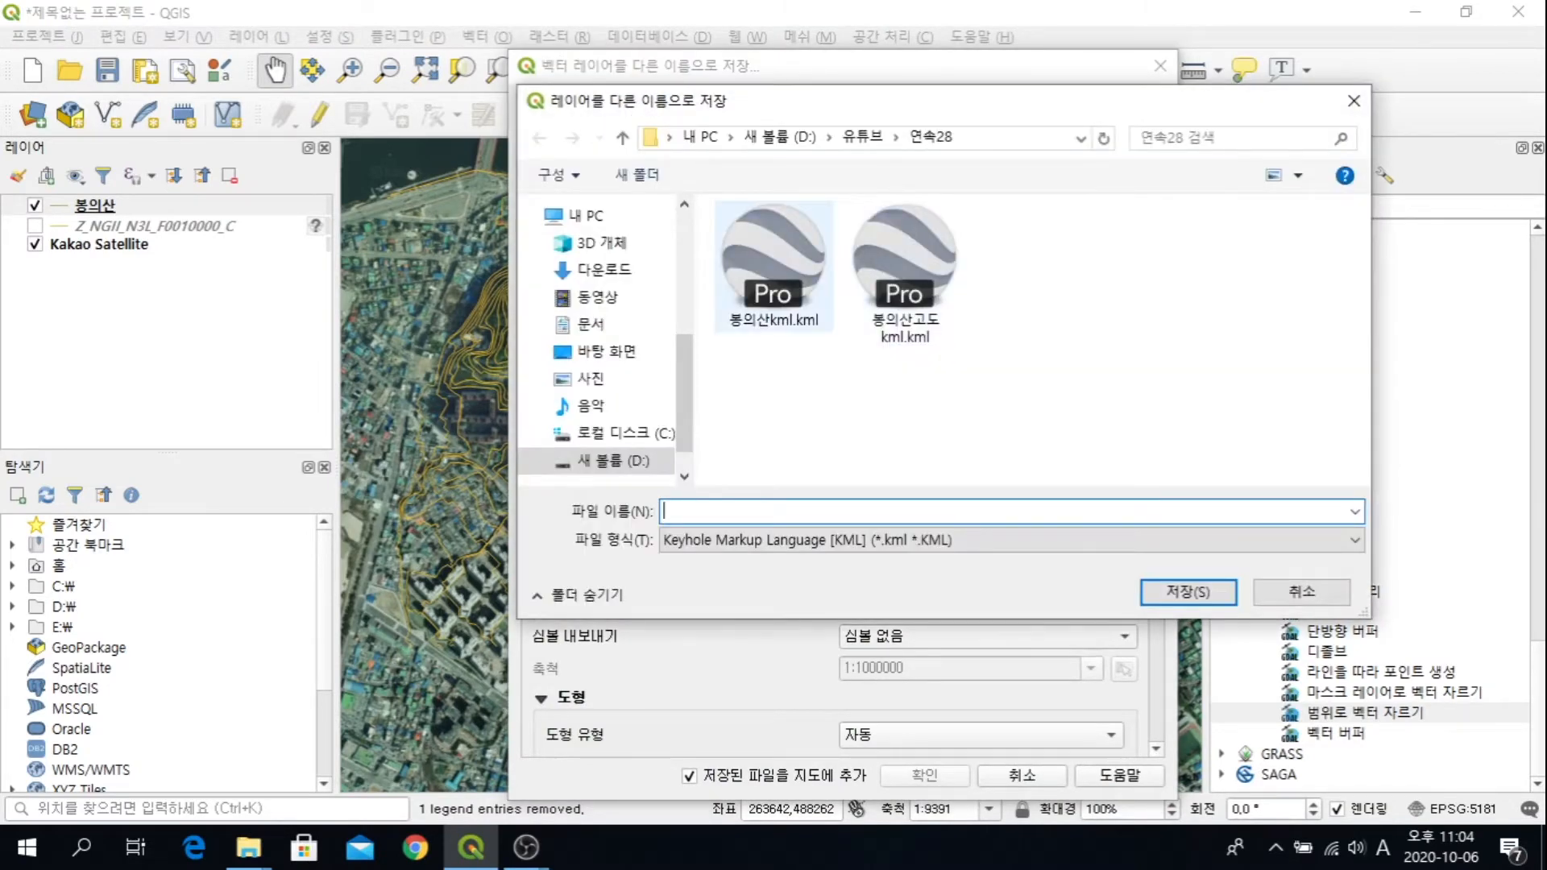
pyautogui.click(773, 266)
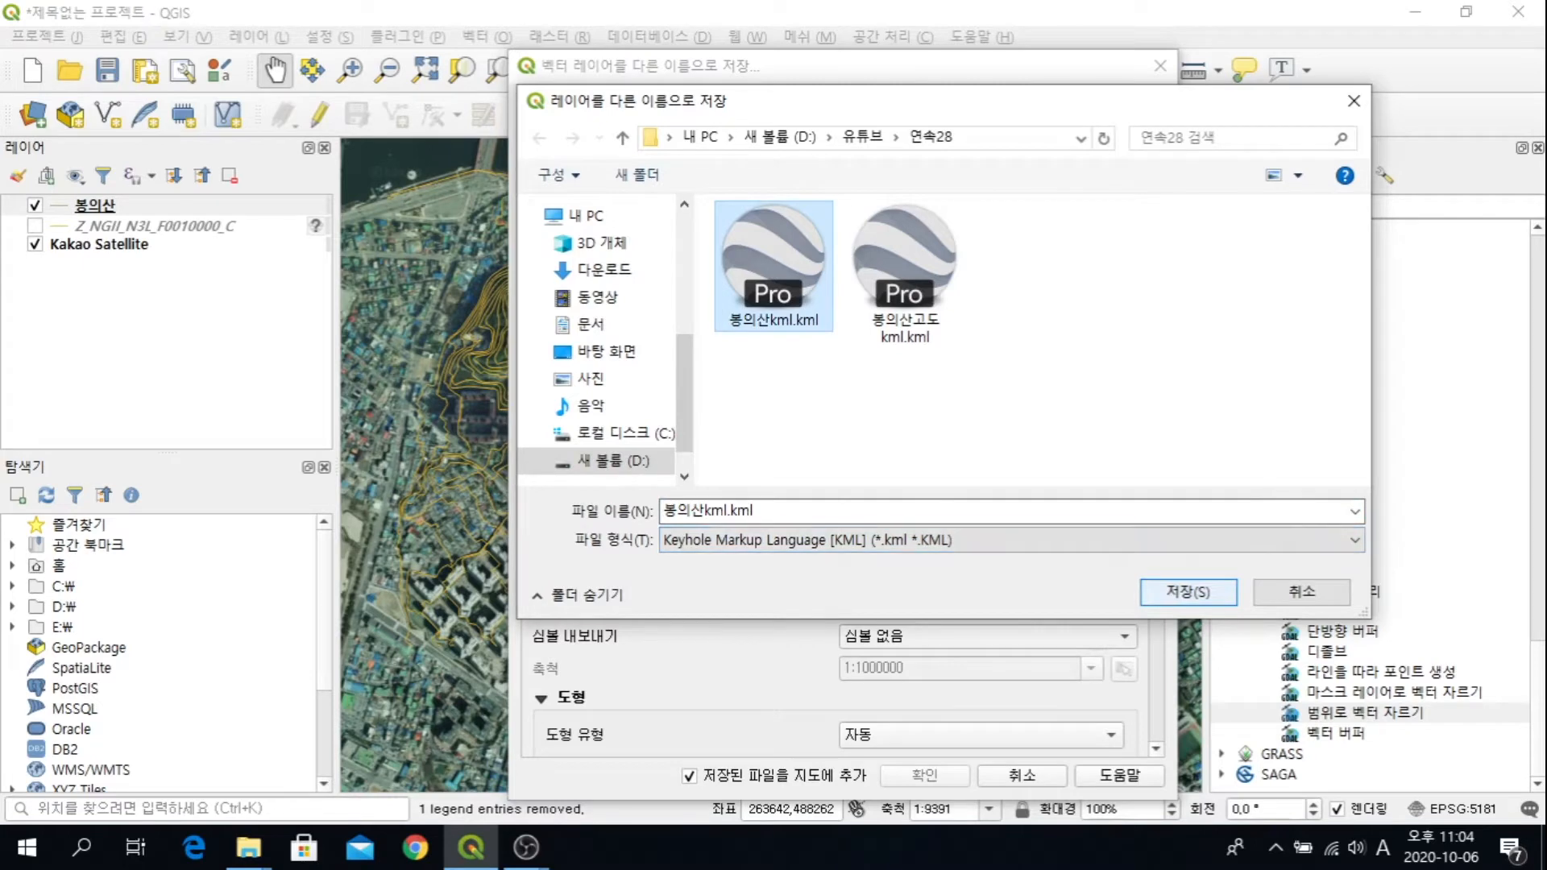
pyautogui.press('Return')
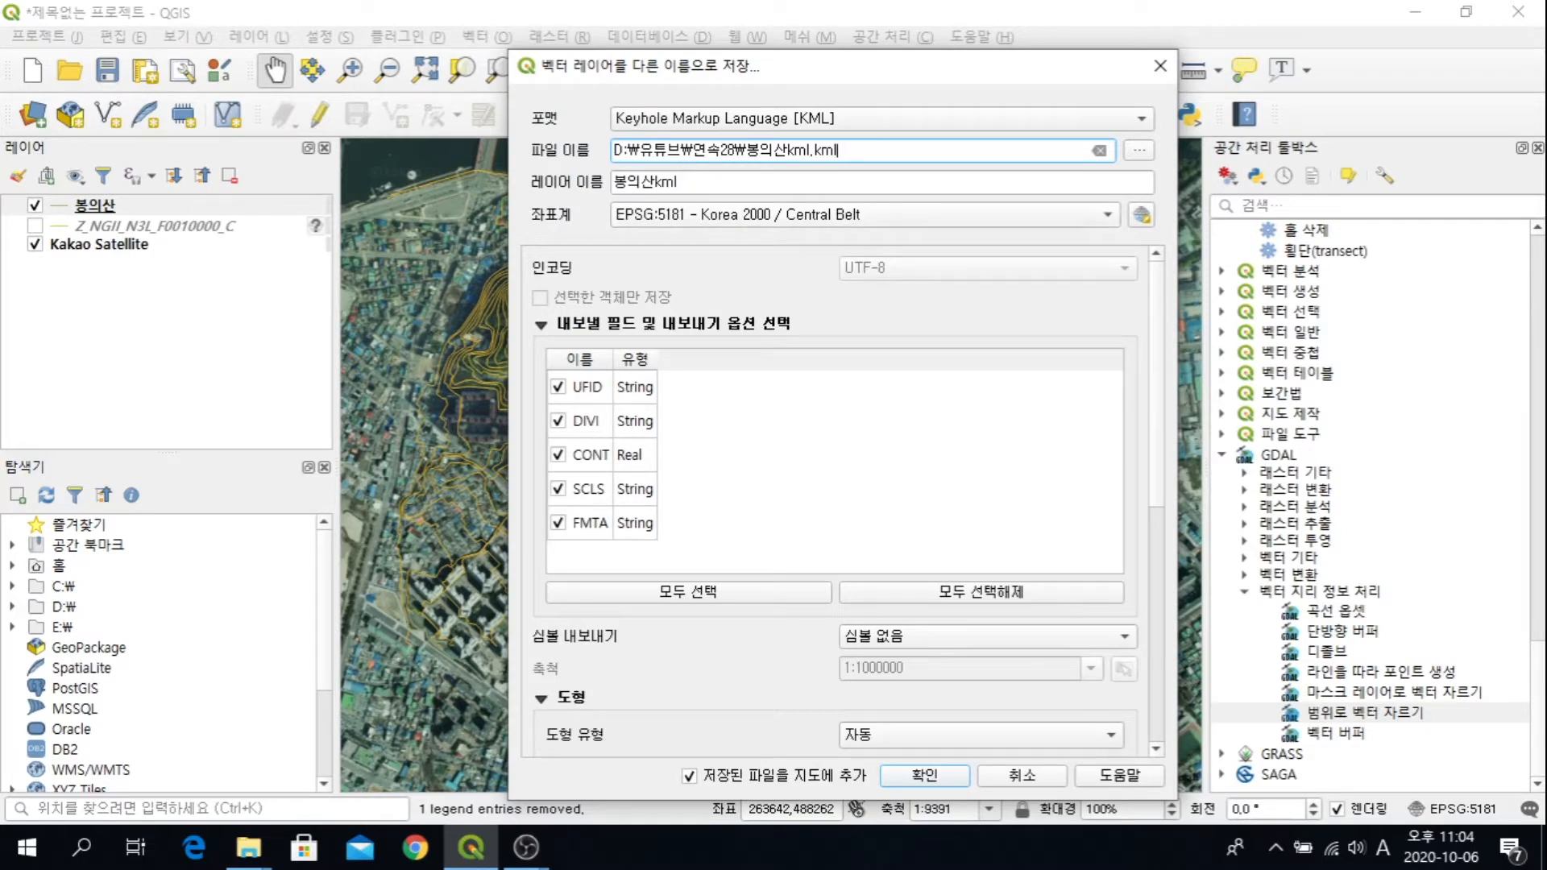
# Step: Review the remaining KML export options and run the export, overwriting the existing layer
pyautogui.scroll(-3, 838, 500)
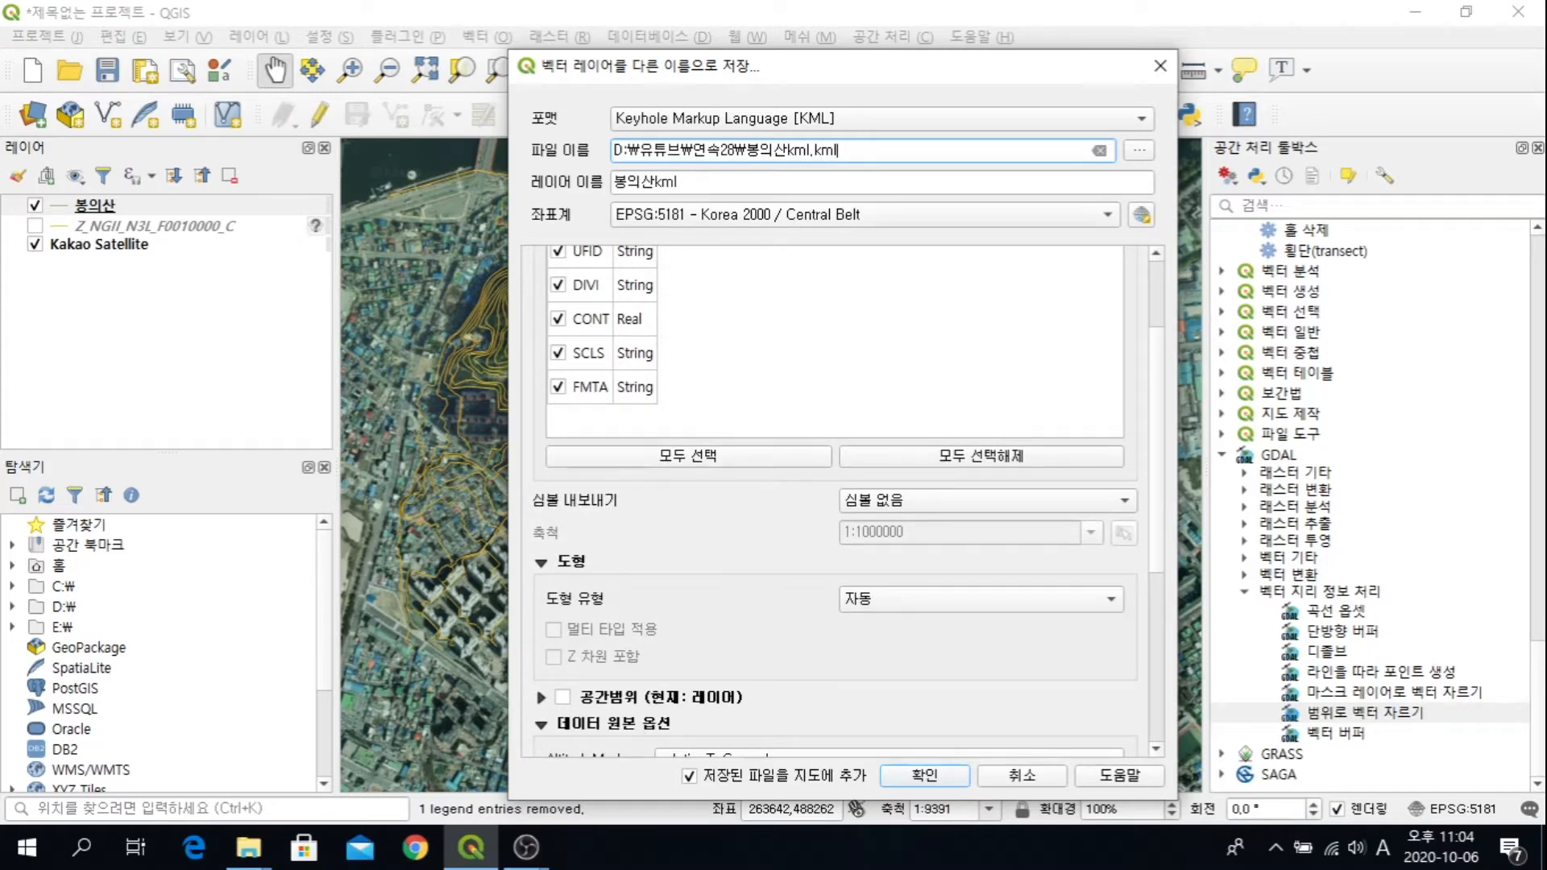
pyautogui.scroll(-3, 838, 499)
pyautogui.scroll(-5, 838, 495)
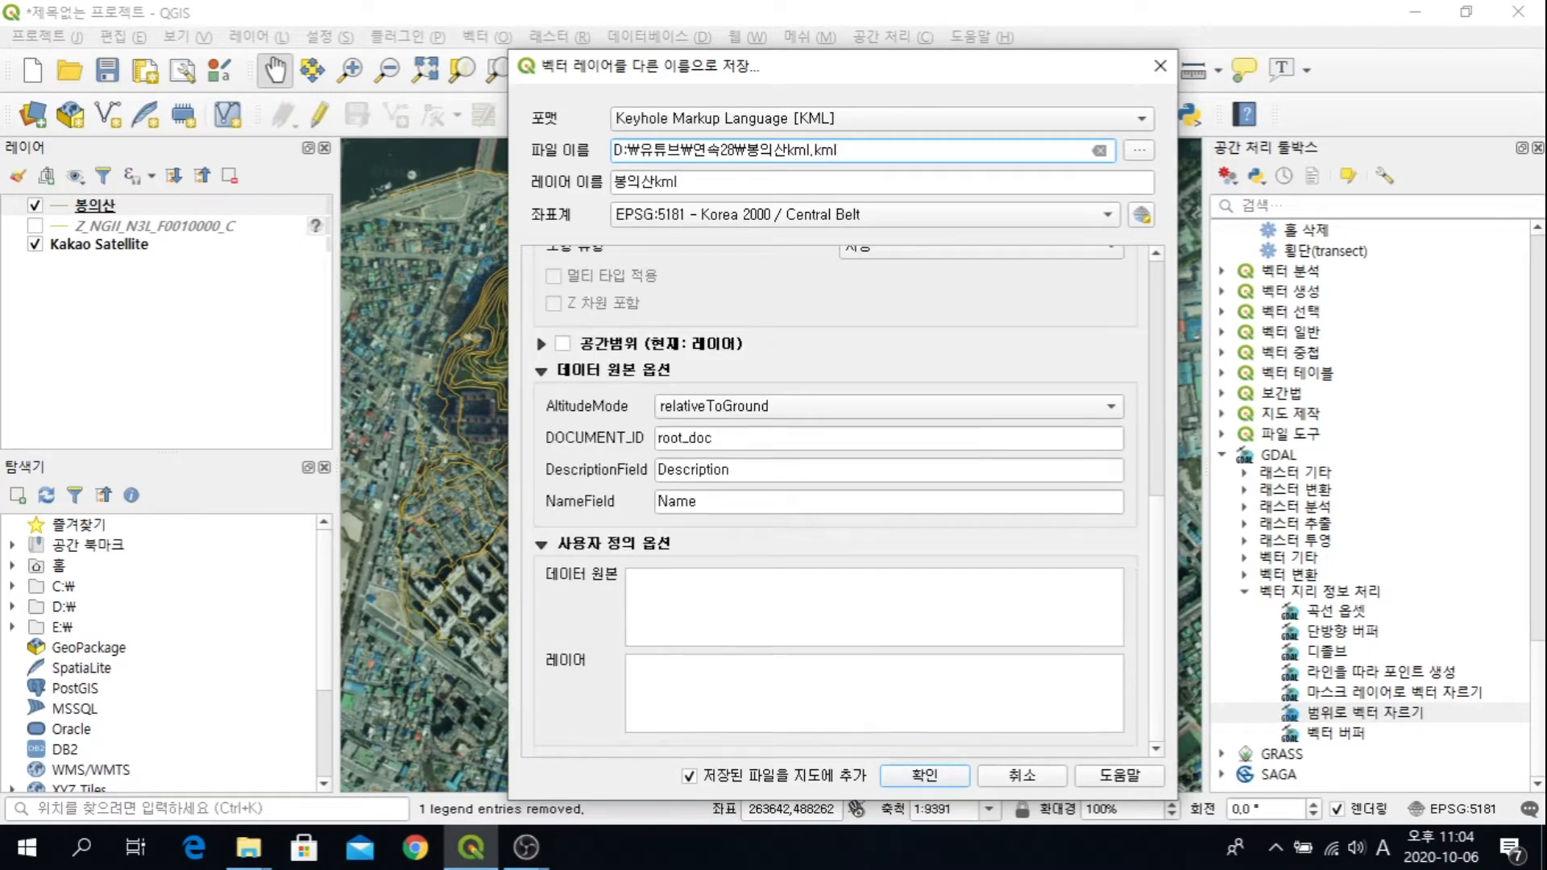
pyautogui.press('Return')
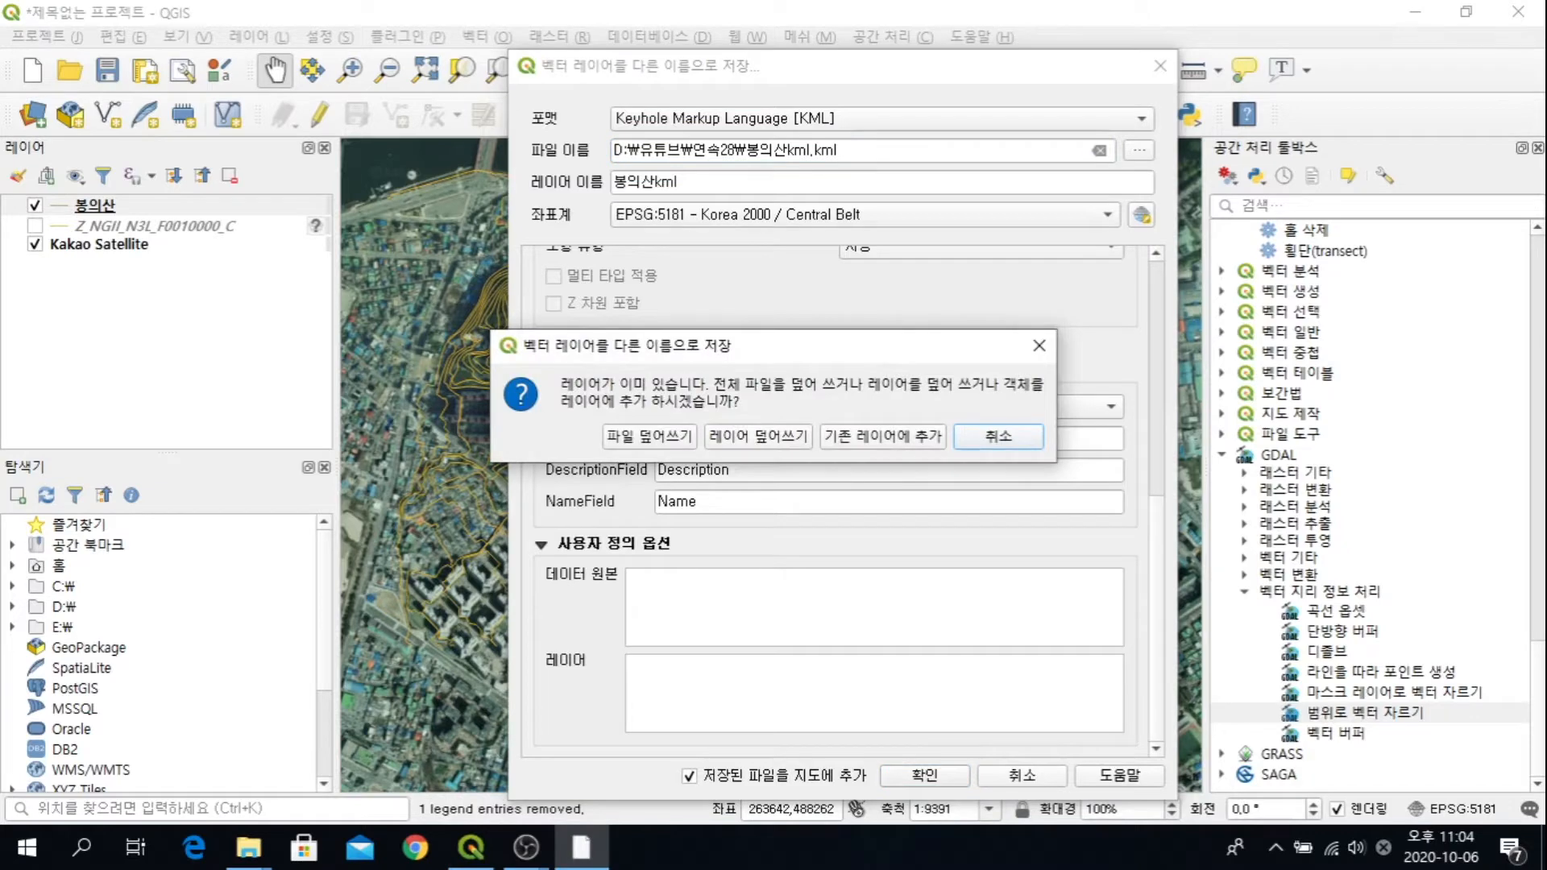
pyautogui.click(758, 437)
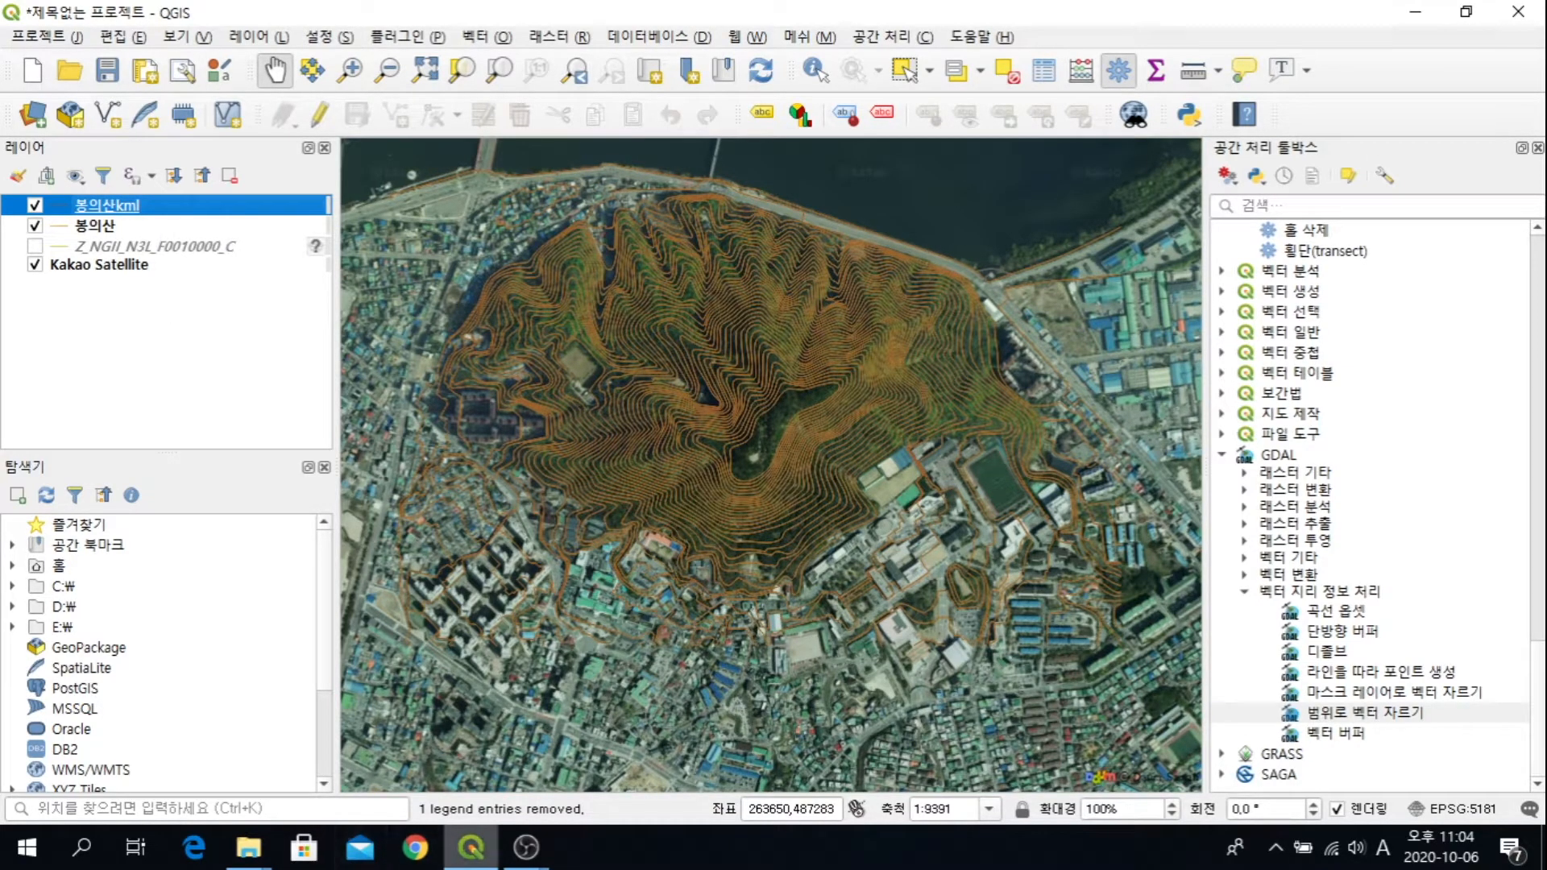
# Step: Open 봉의산kml.kml from the 연속28 folder in Google Earth Pro and examine the contours on the terrain
pyautogui.click(248, 846)
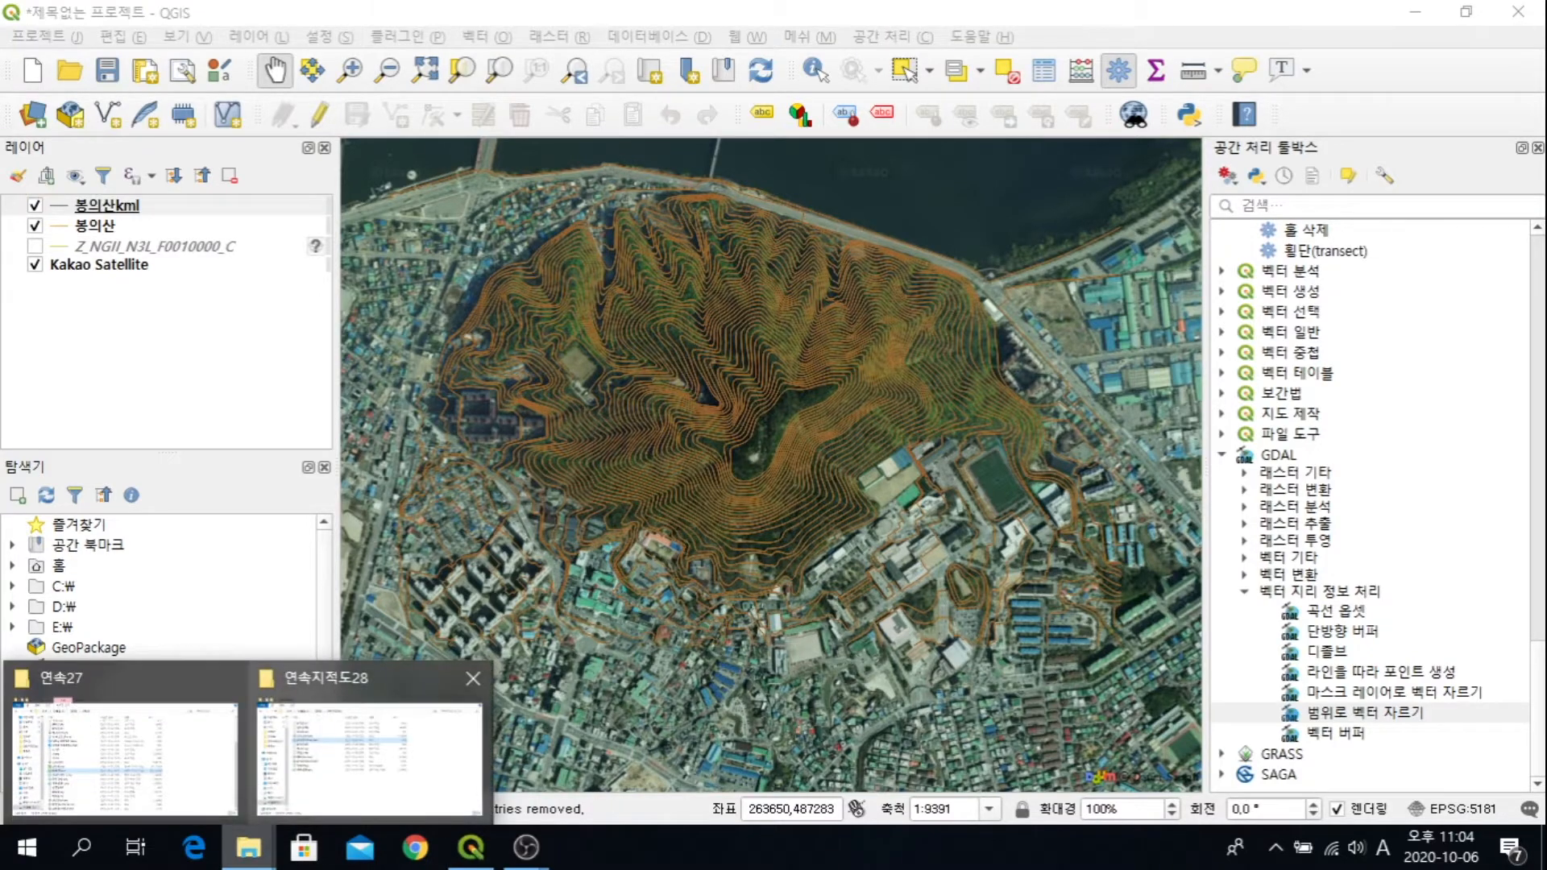
pyautogui.click(161, 753)
pyautogui.press('BackSpace')
pyautogui.doubleClick(619, 203)
pyautogui.doubleClick(750, 203)
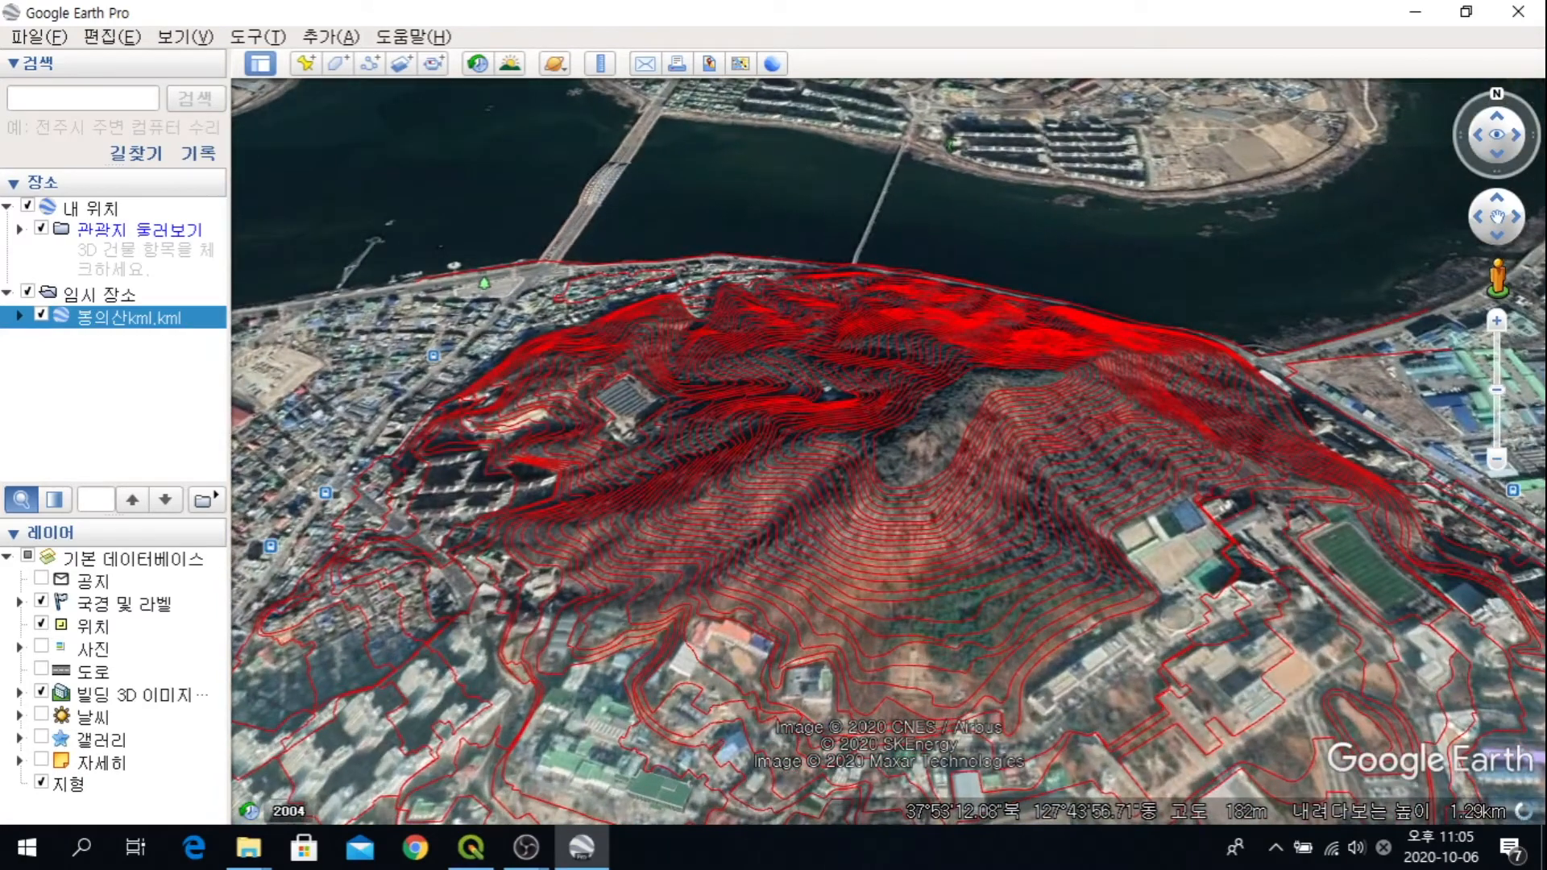
pyautogui.click(1518, 11)
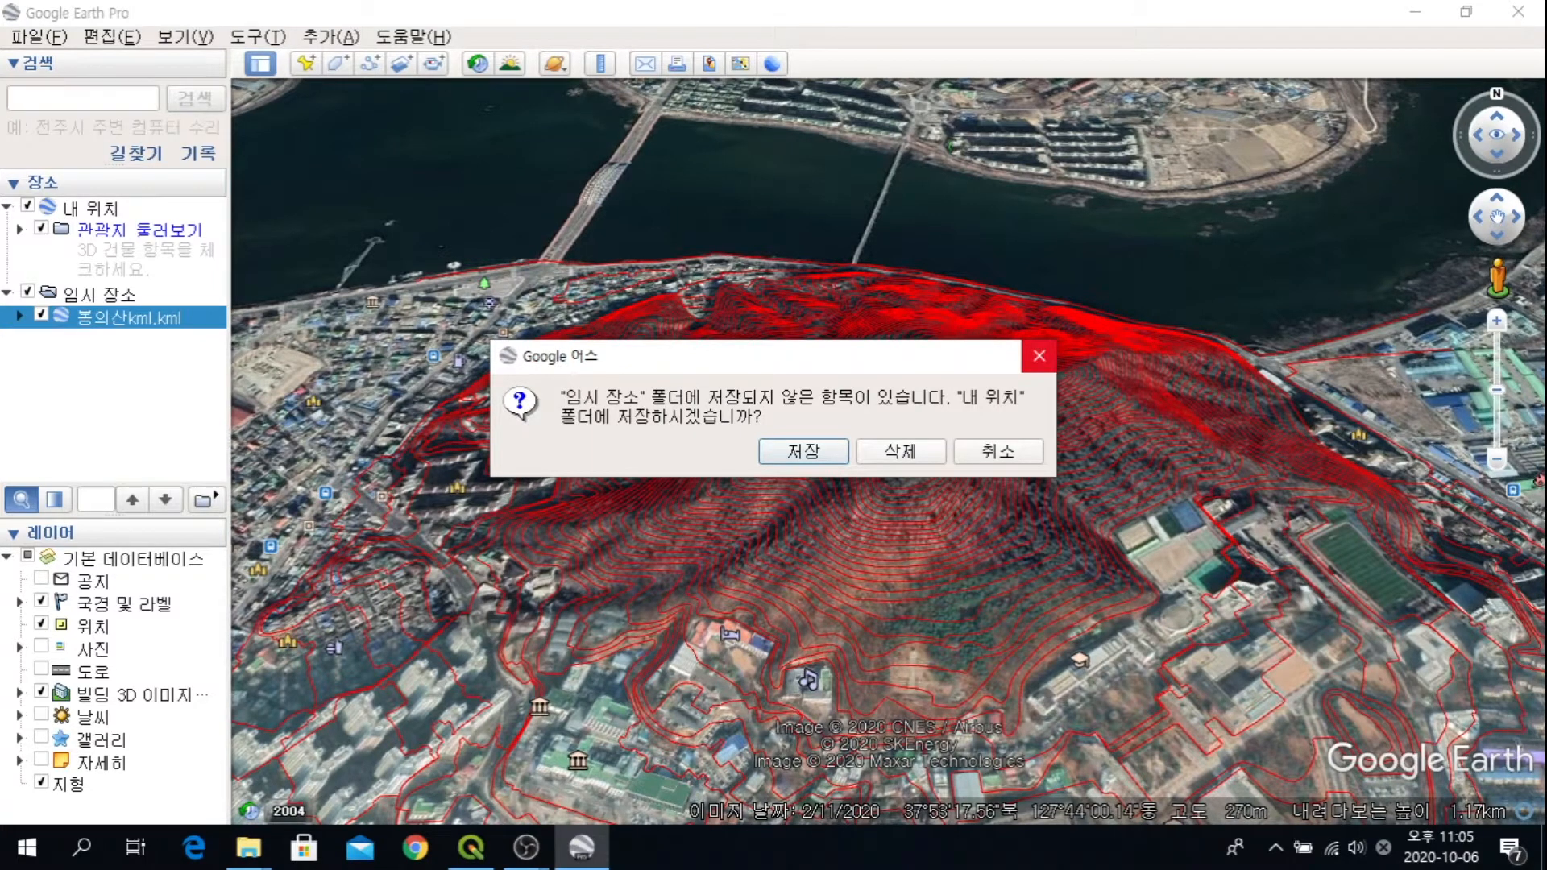
pyautogui.click(1040, 356)
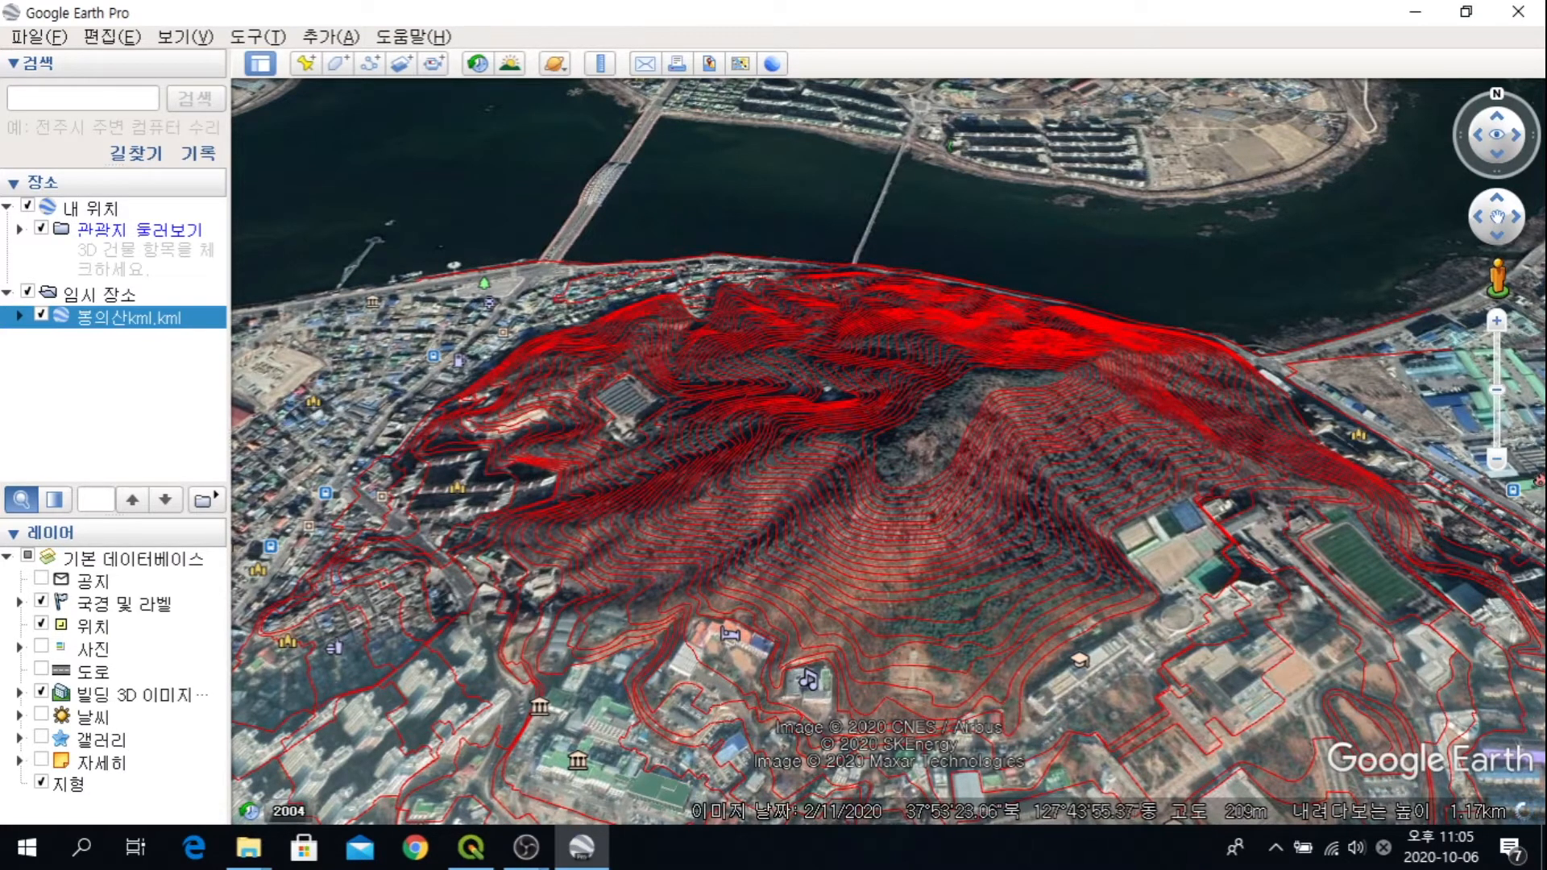
# Step: Switch back to QGIS and examine the 봉의산 layer's attribute table, especially the CONT elevation field, then minimize it
pyautogui.moveTo(249, 848)
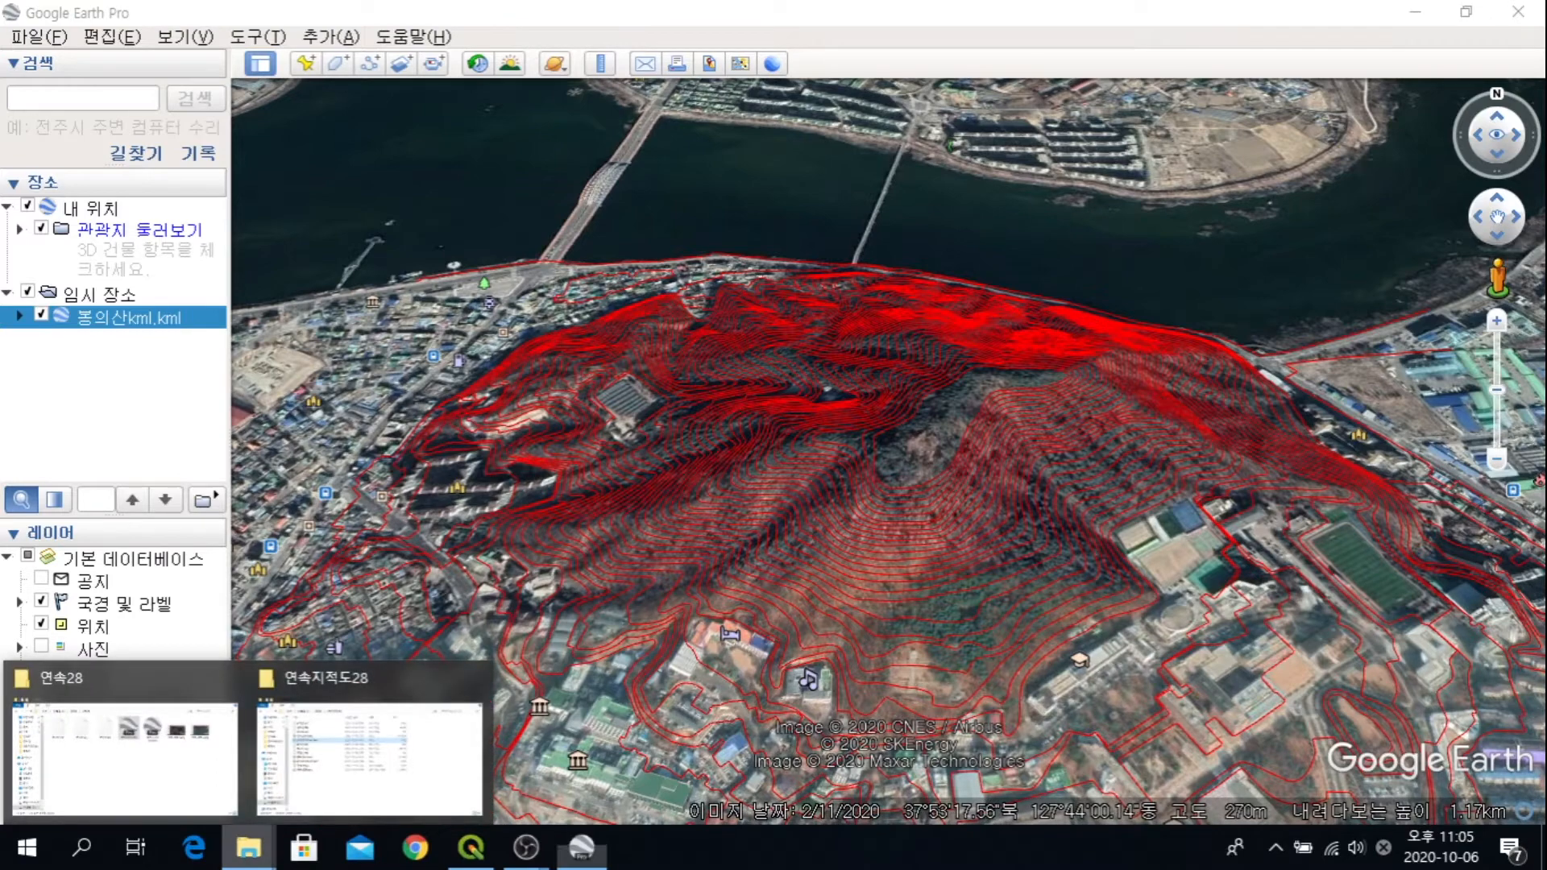
pyautogui.click(125, 750)
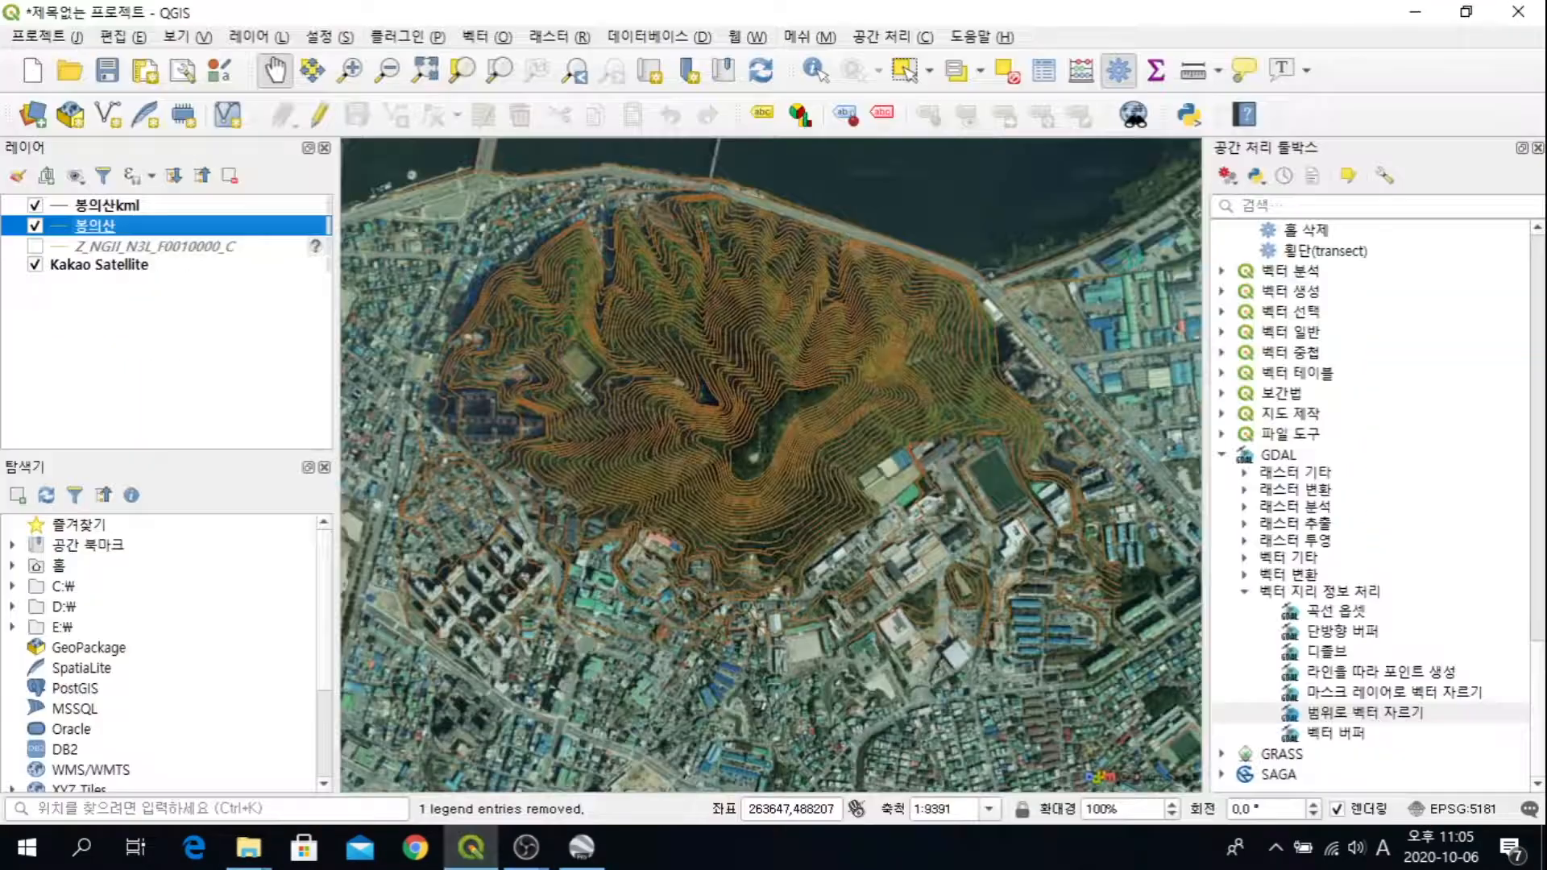
pyautogui.rightClick(119, 227)
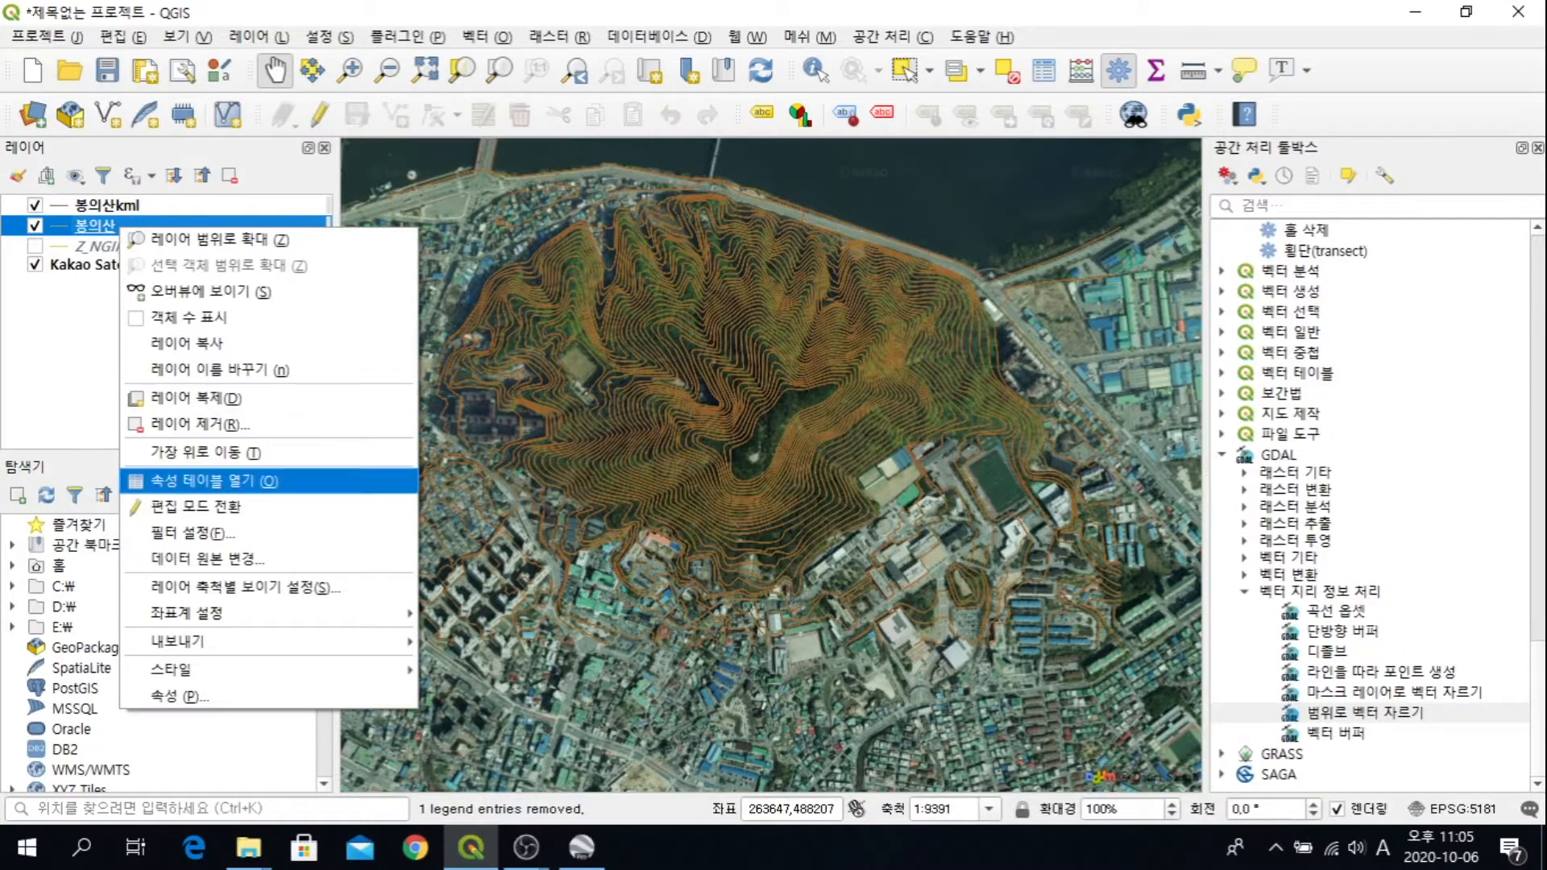
pyautogui.click(213, 481)
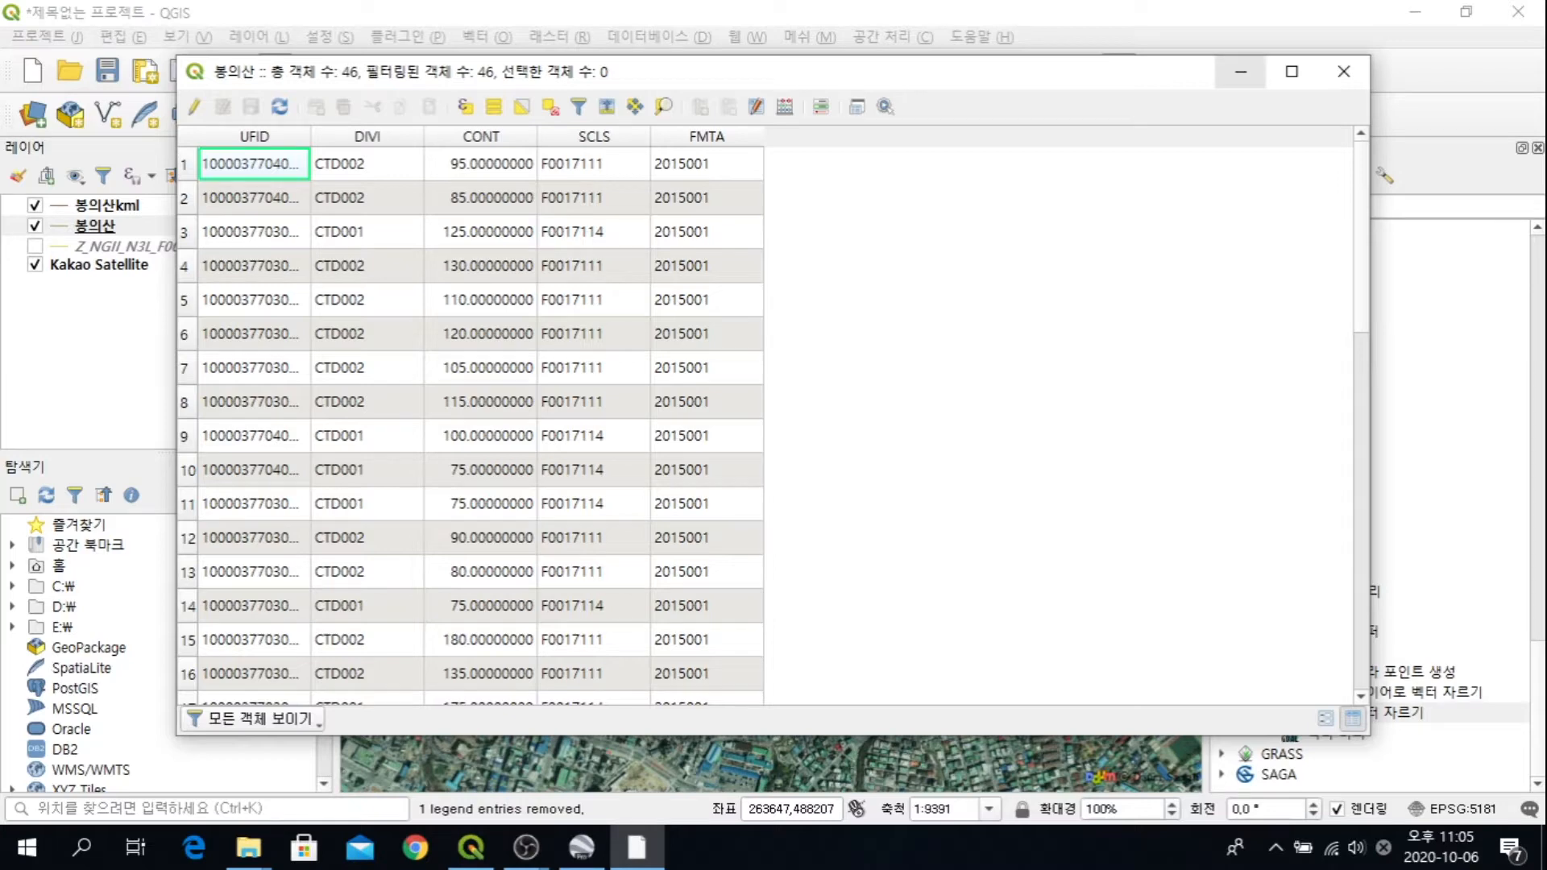
pyautogui.click(1241, 71)
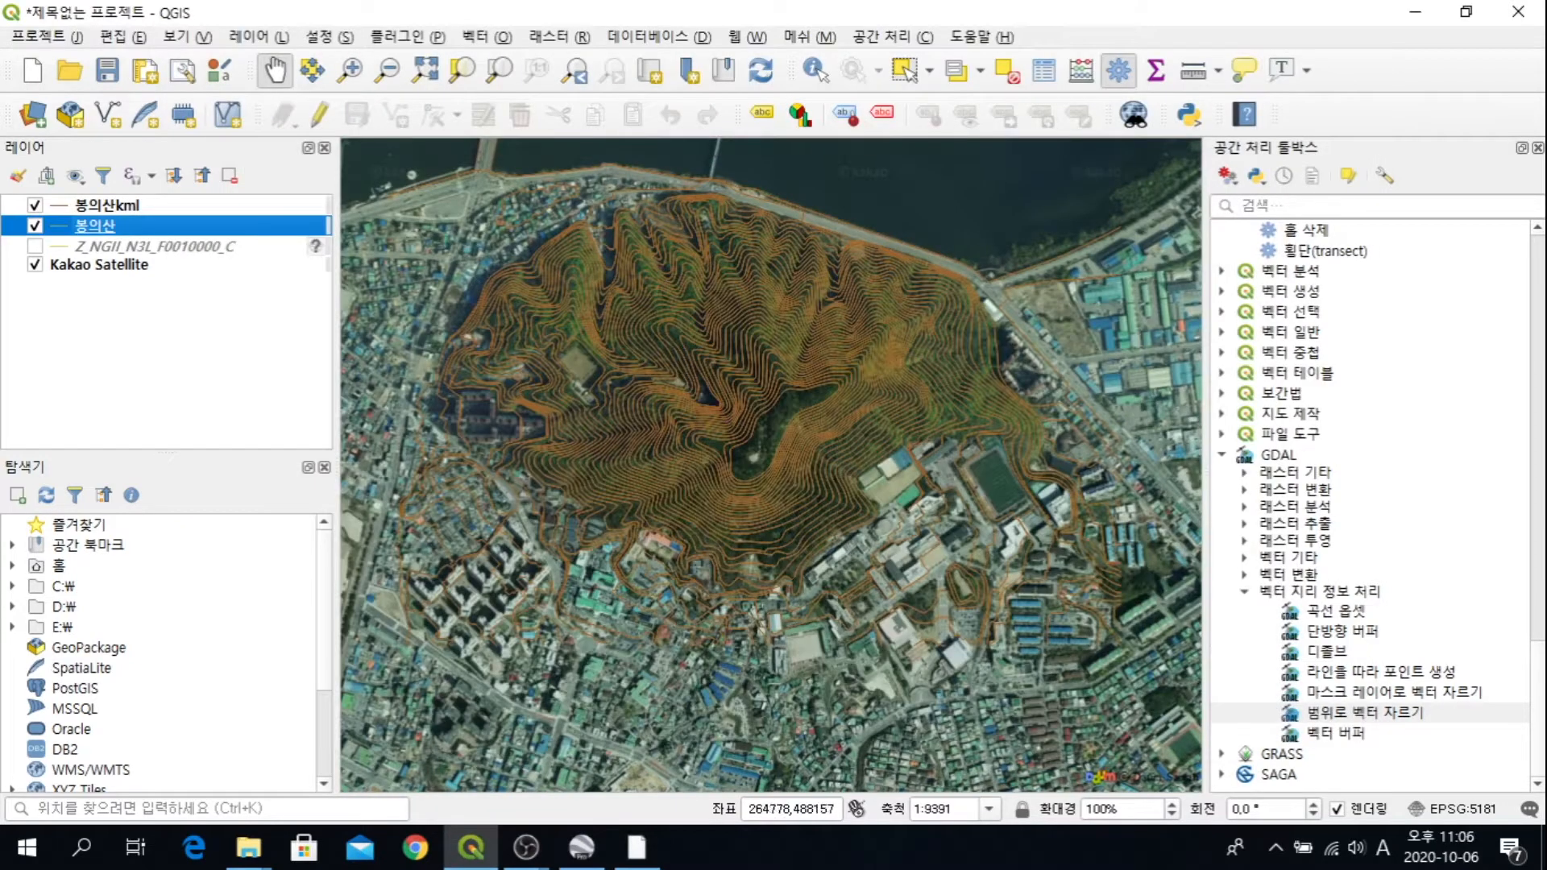
# Step: Open 춘천댐kml.kml from the 연속27 folder in Google Earth Pro and examine the elevation labels along its contours
pyautogui.click(248, 848)
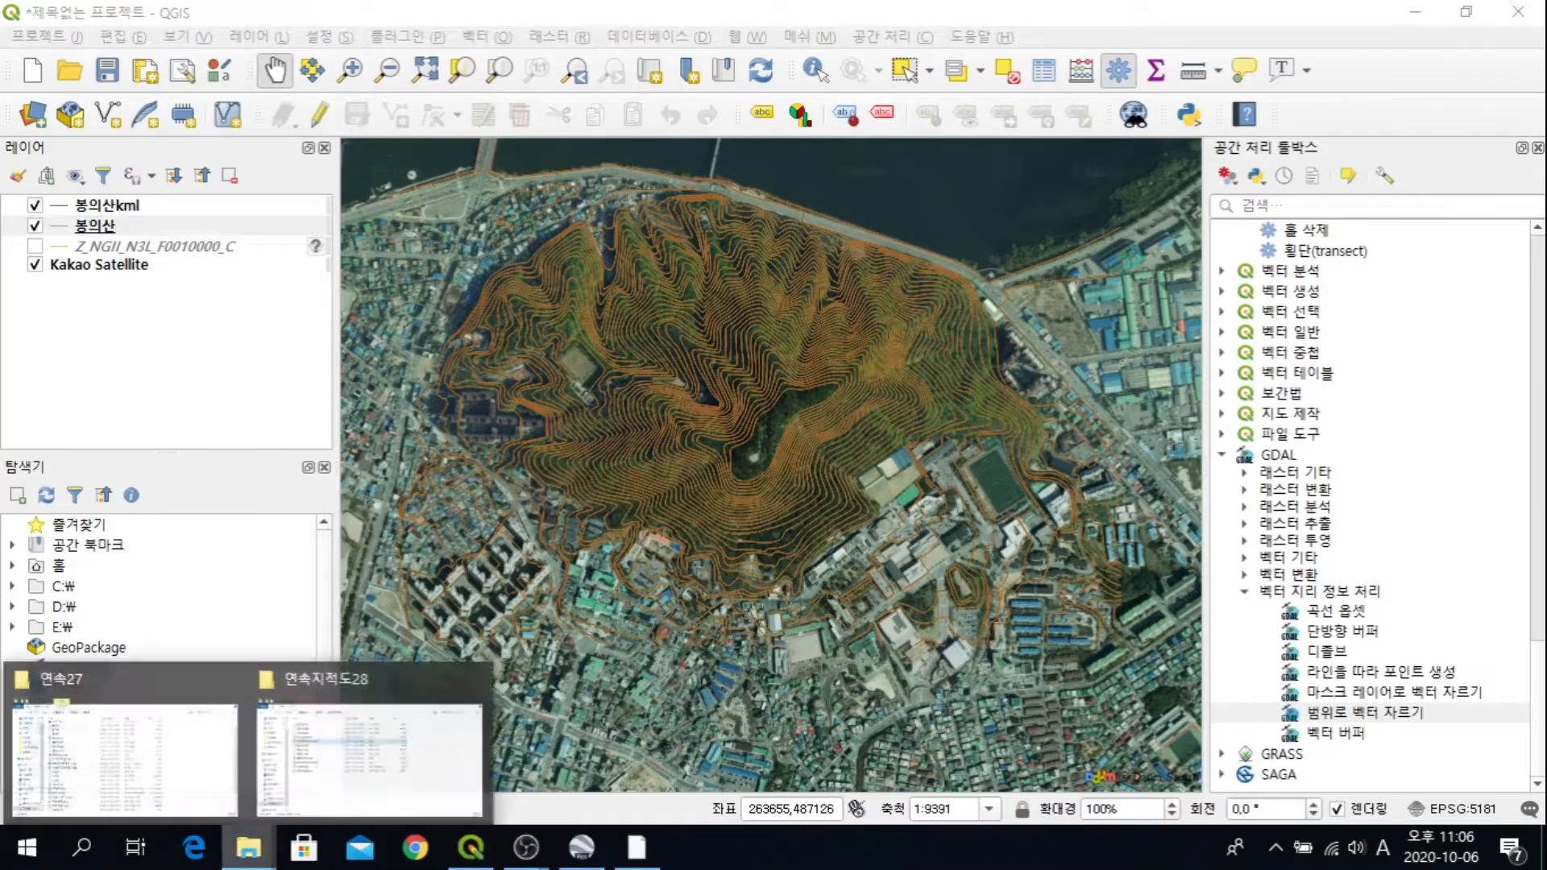
pyautogui.click(161, 742)
pyautogui.doubleClick(380, 658)
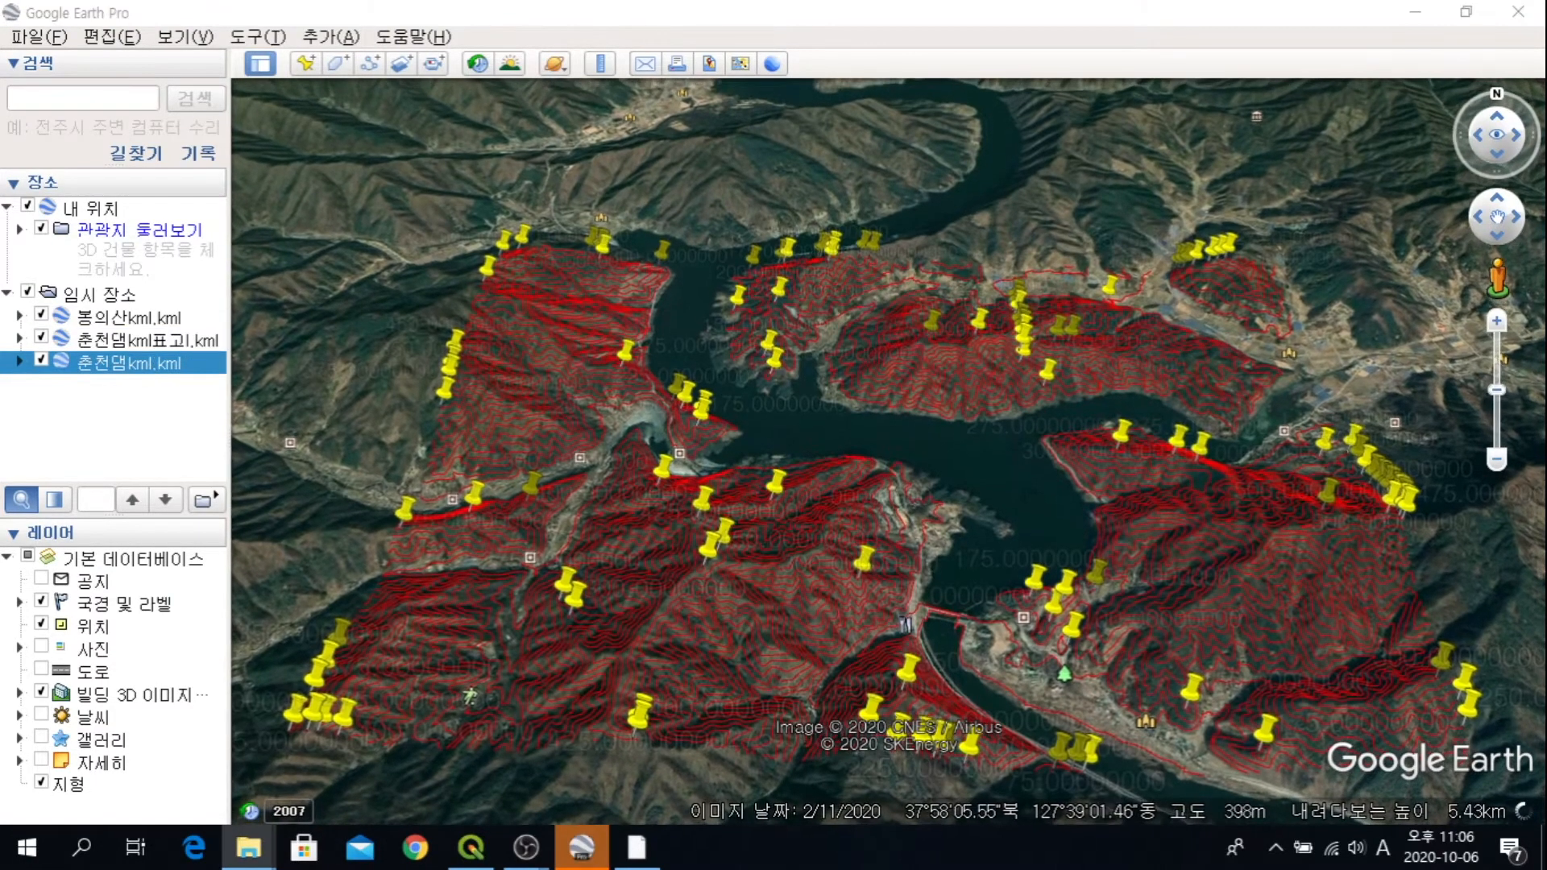
pyautogui.scroll(3, 694, 477)
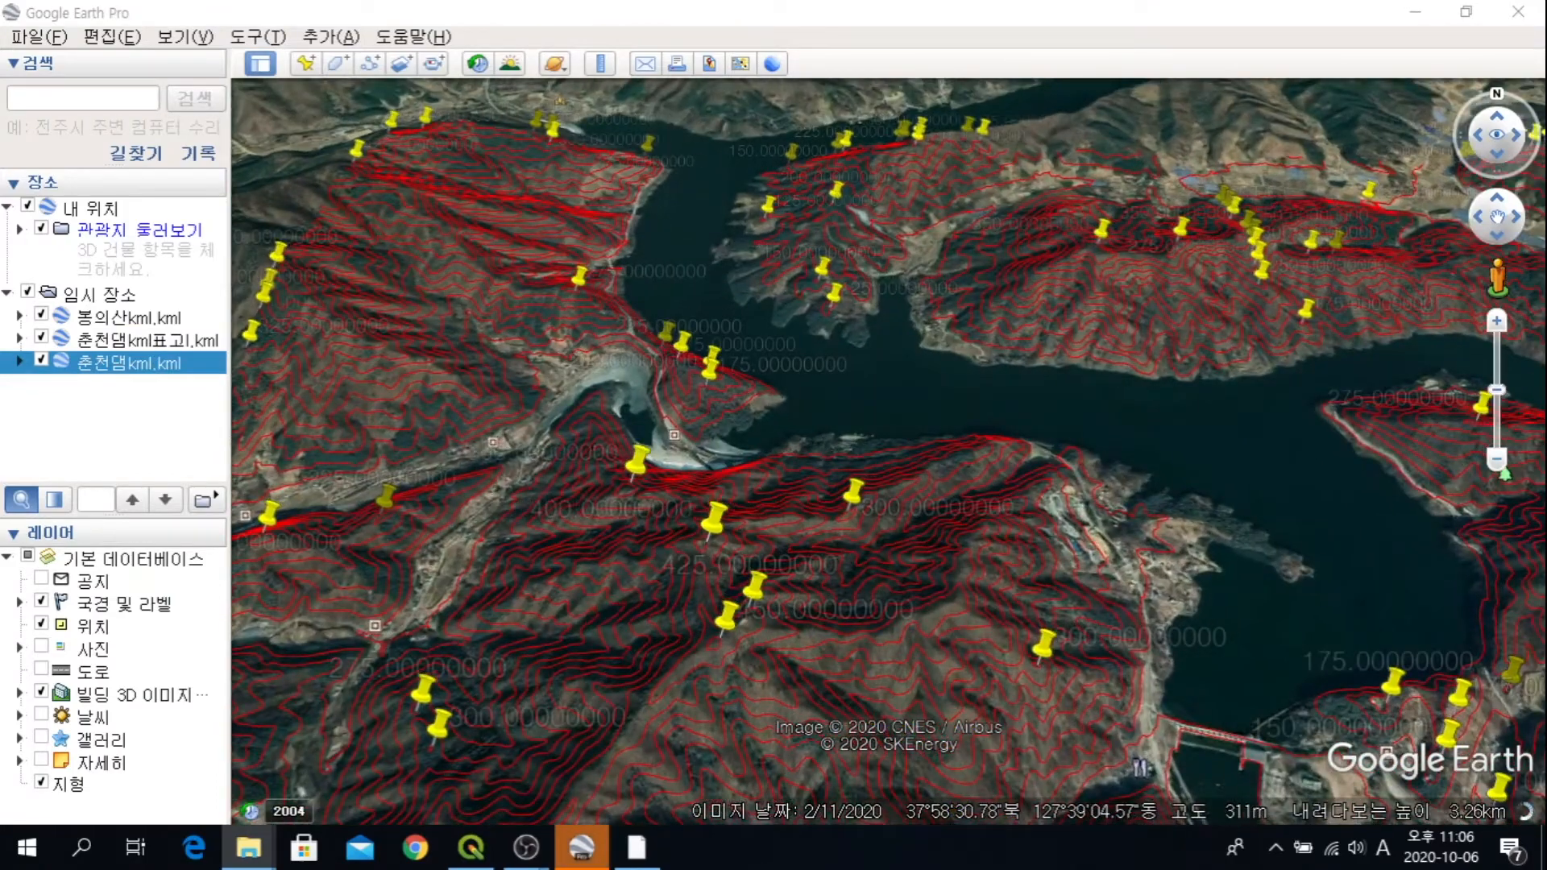
pyautogui.scroll(2, 736, 542)
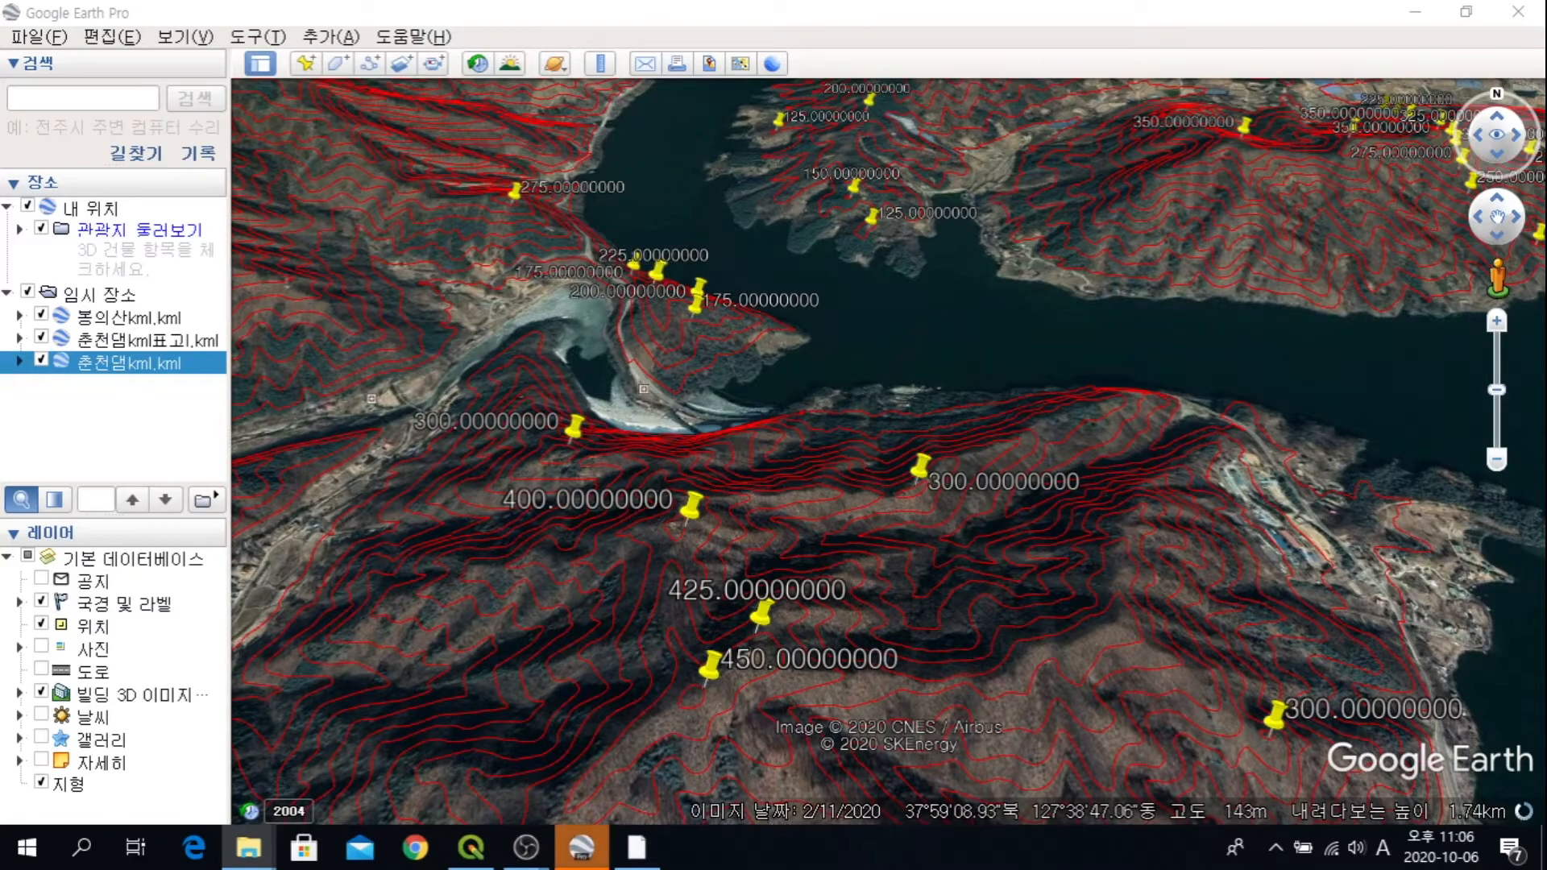
pyautogui.scroll(-4, 593, 235)
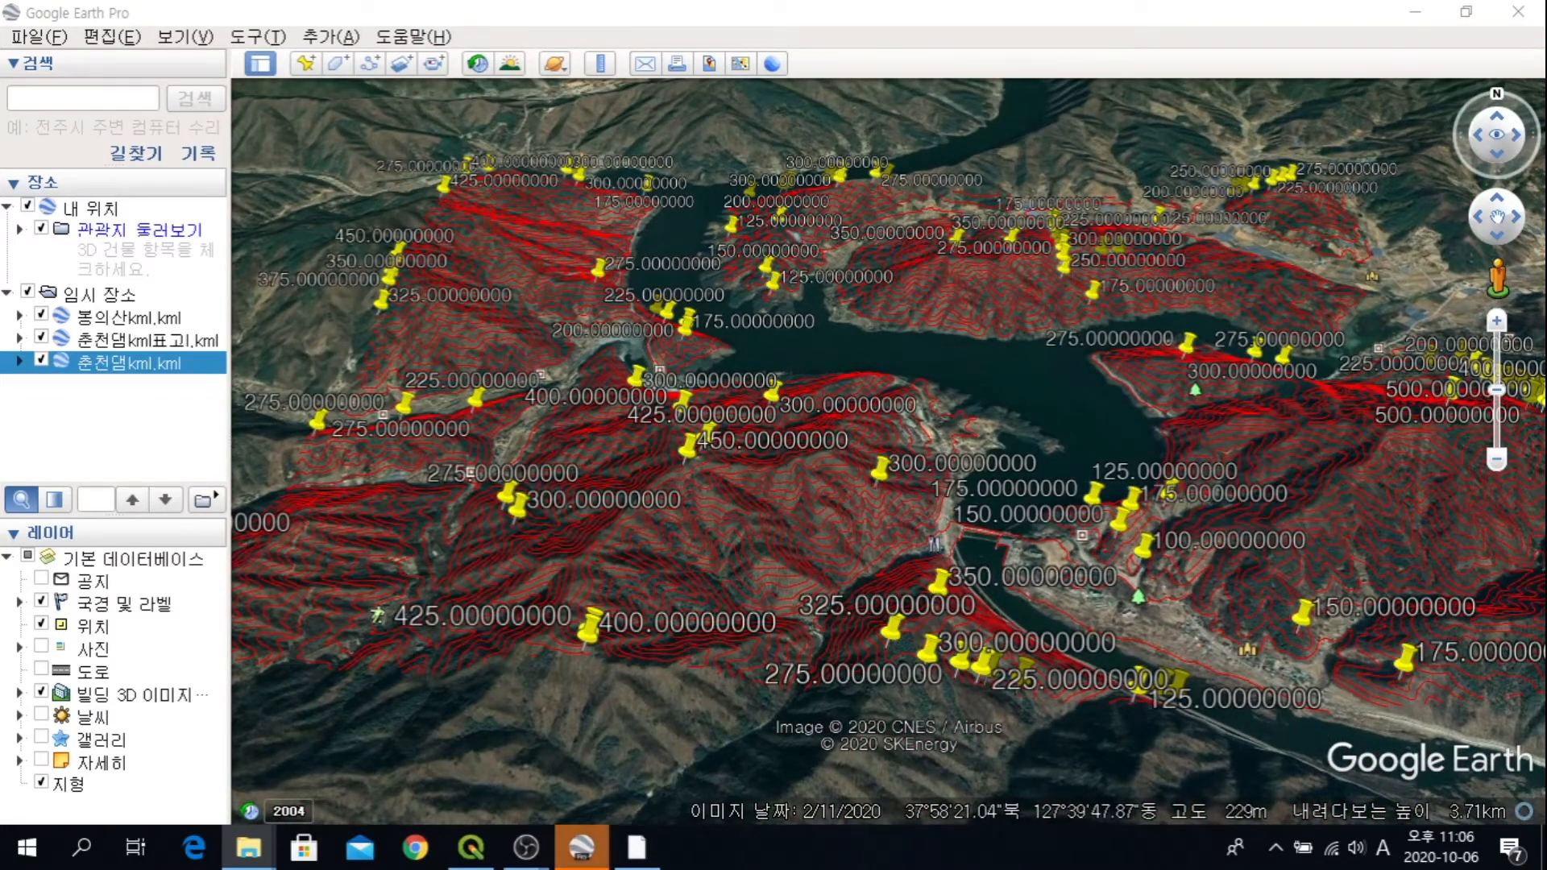
# Step: Close Google Earth Pro, discarding the unsaved temporary places, and minimize the 연속27 folder to return to QGIS
pyautogui.click(1519, 11)
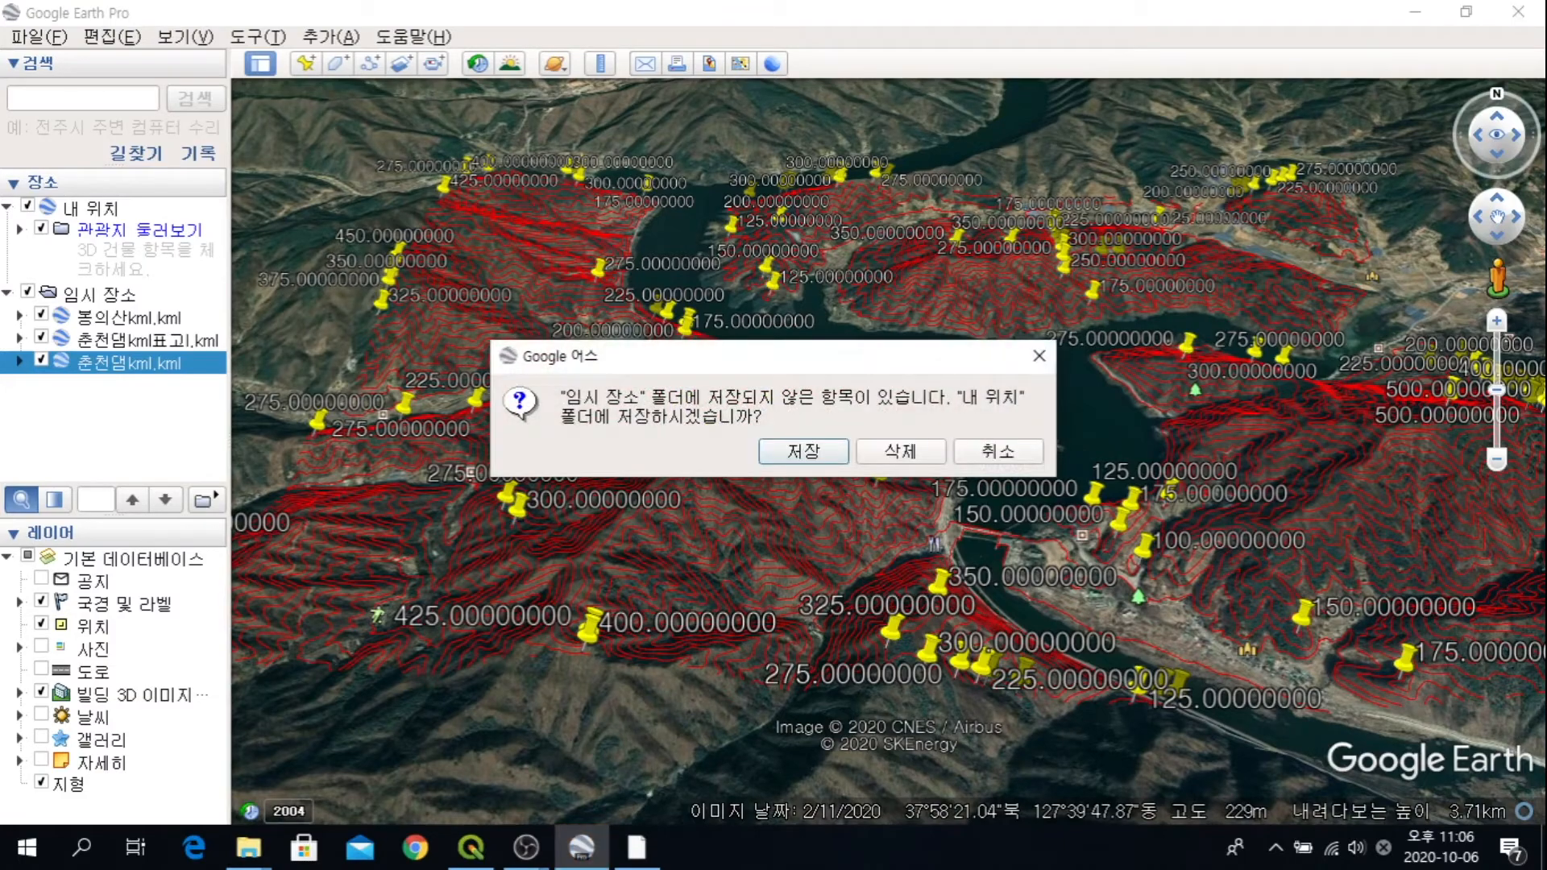
pyautogui.click(901, 451)
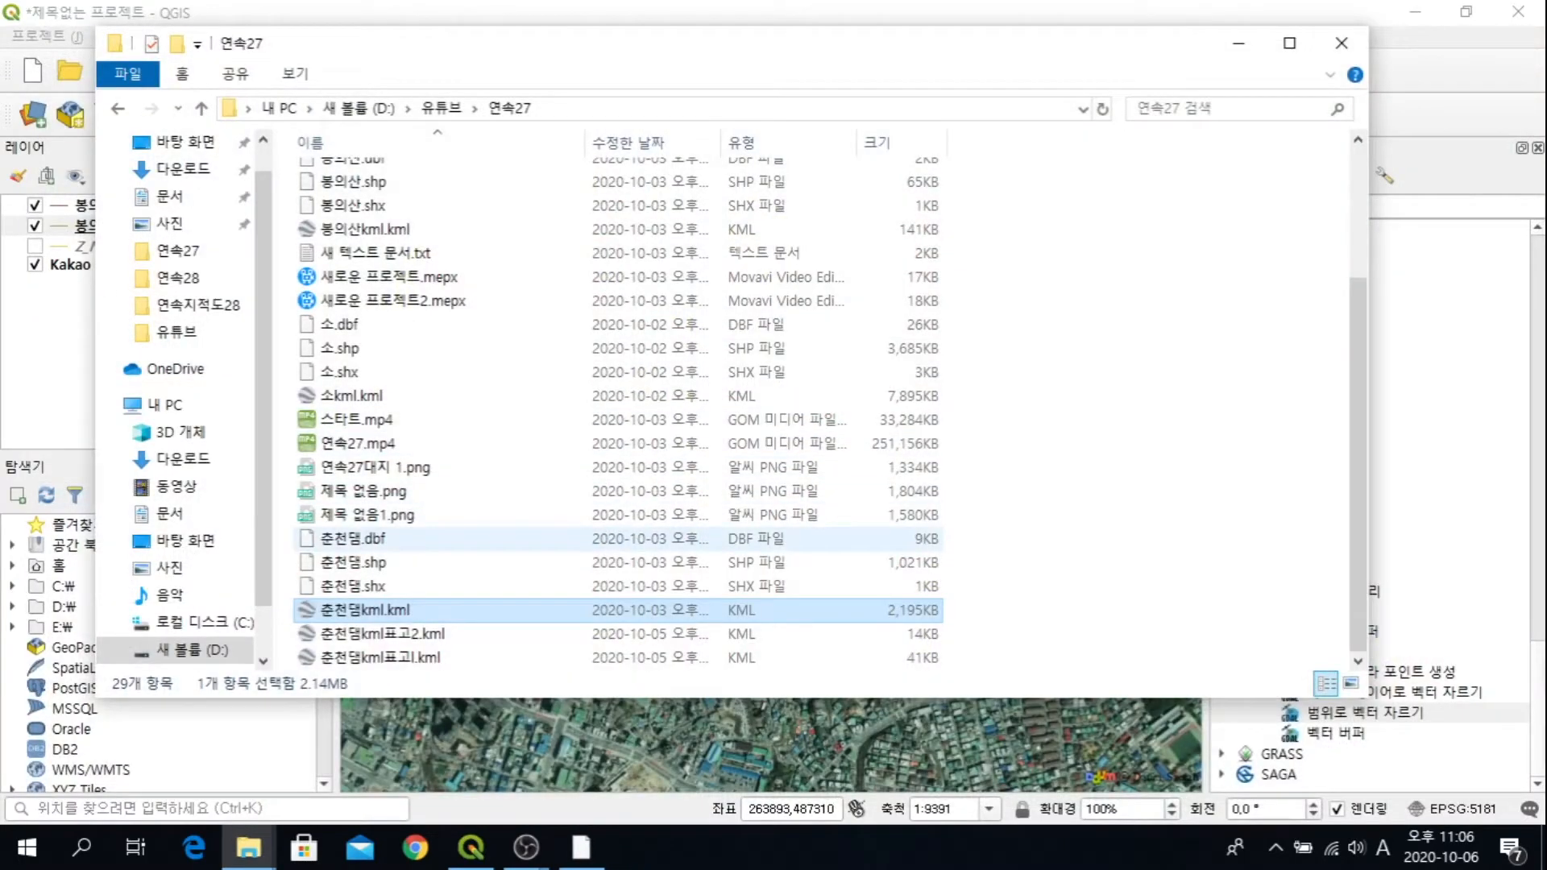
pyautogui.click(1239, 43)
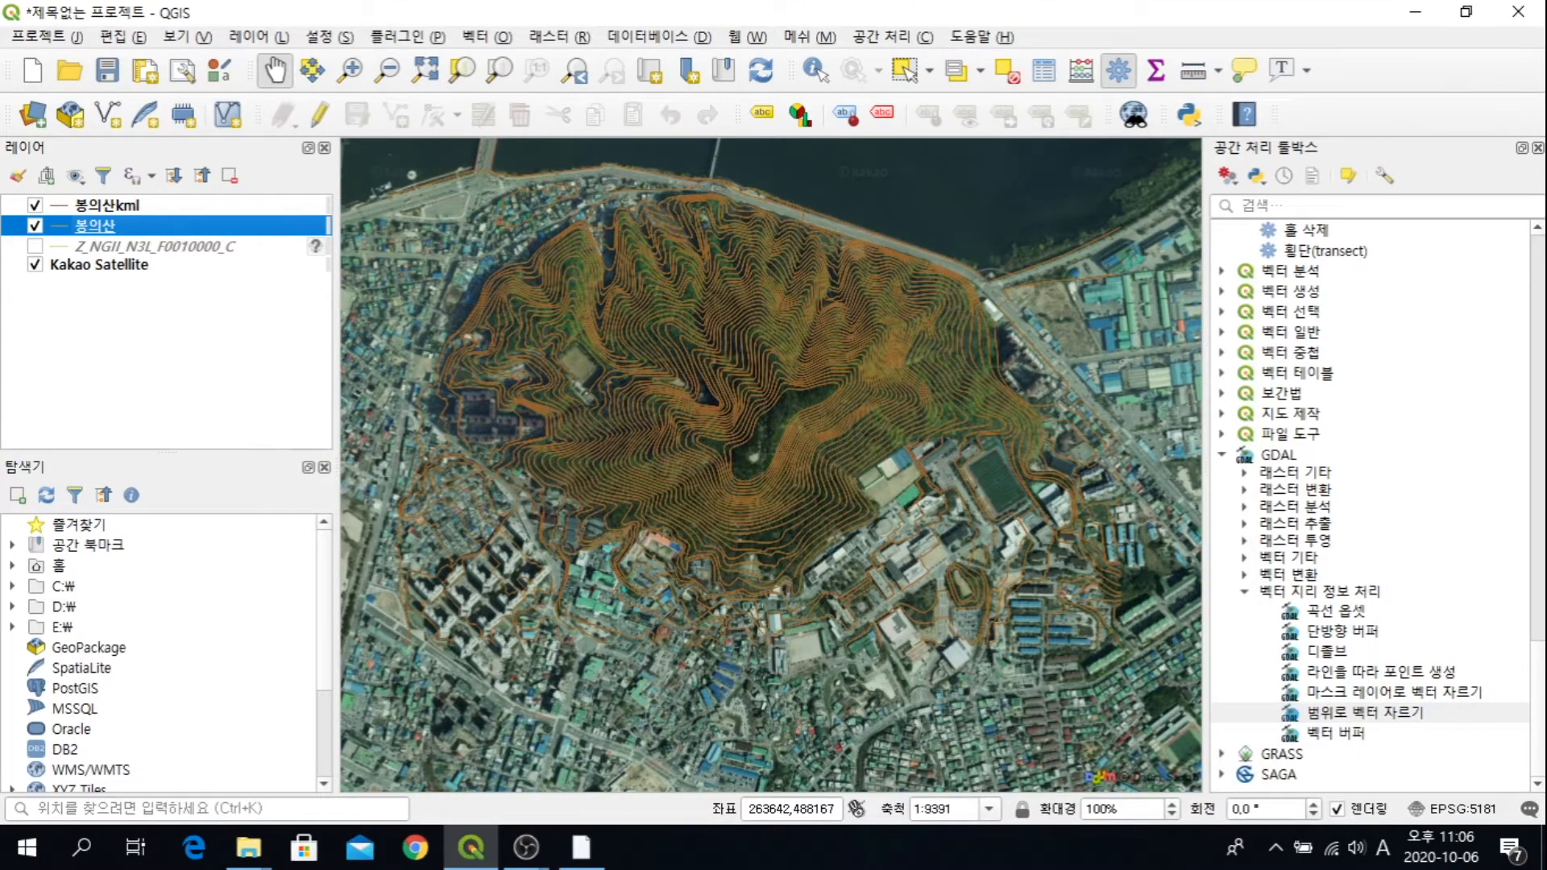
# Step: Enable editing in the 봉의산 attribute table and define a new integer field named cont-int in the field calculator
pyautogui.rightClick(129, 225)
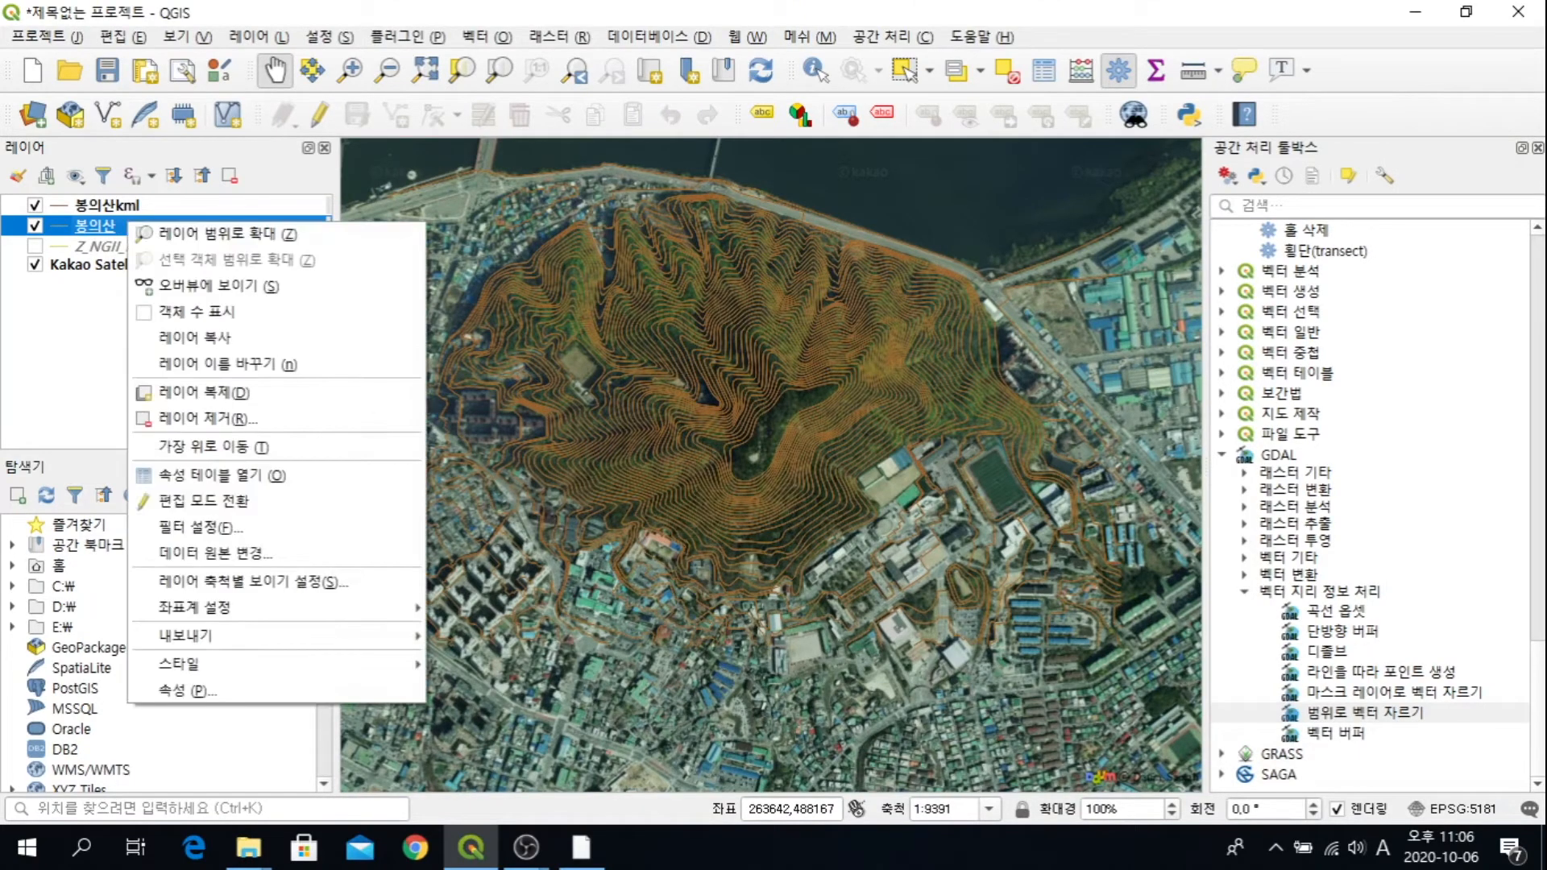
pyautogui.click(210, 475)
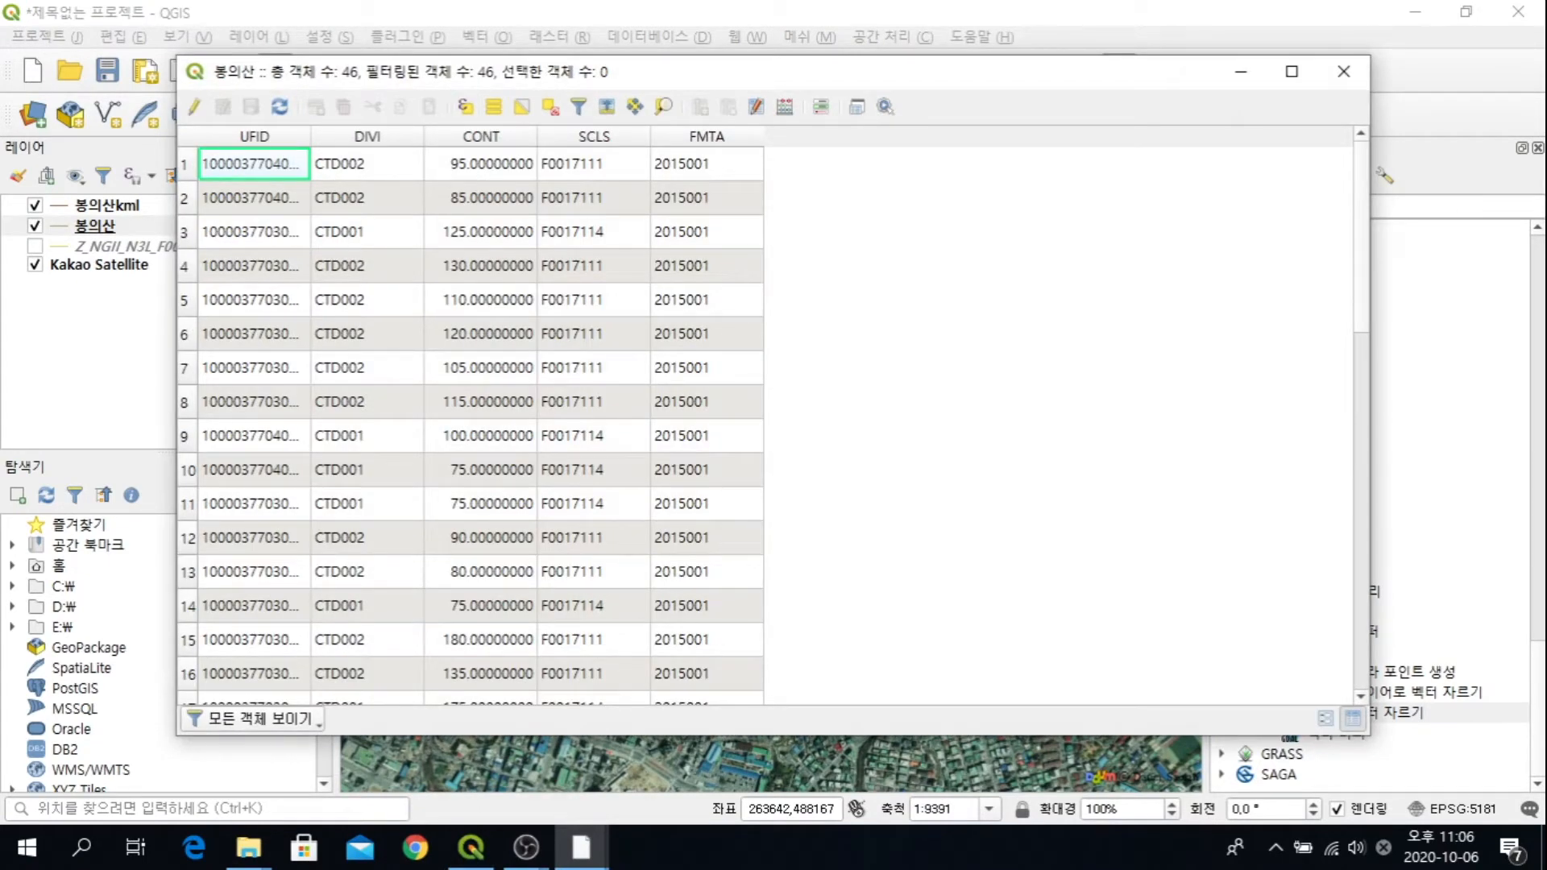
pyautogui.click(194, 107)
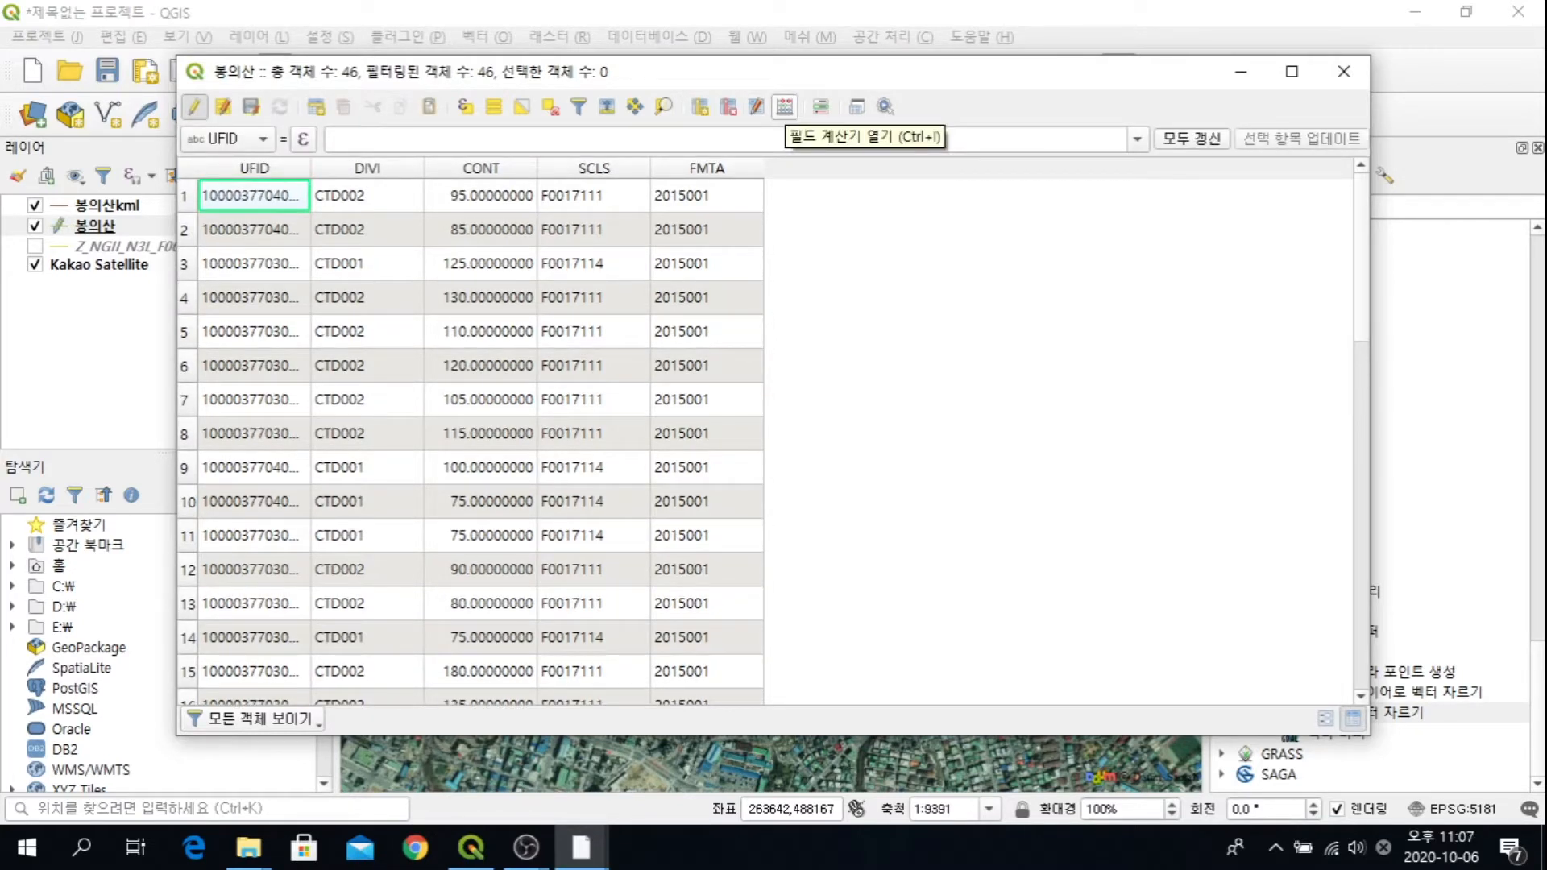
pyautogui.click(785, 106)
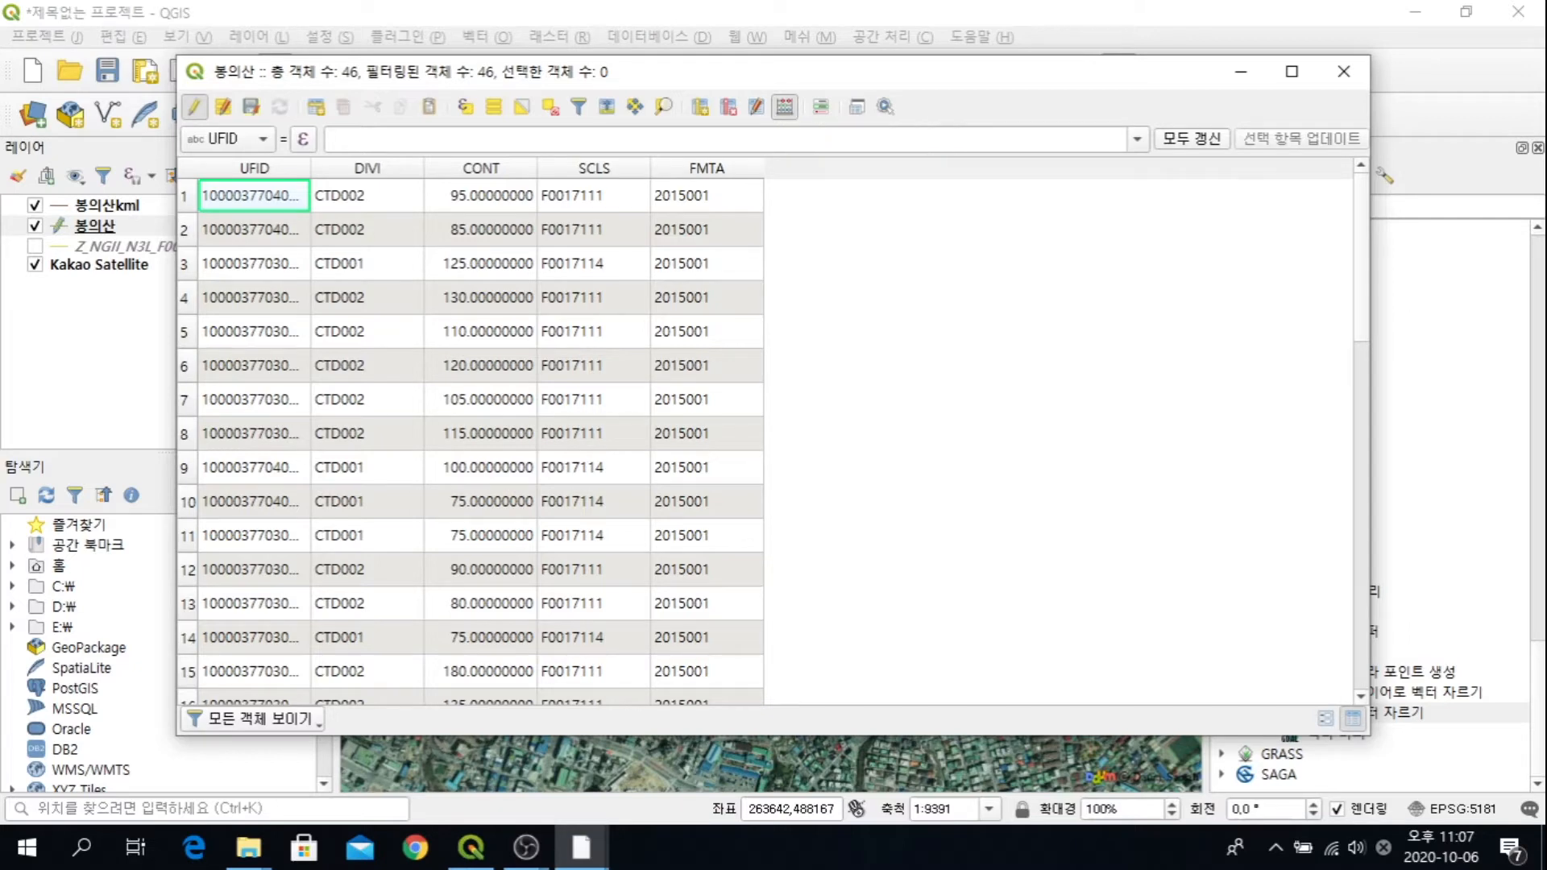
pyautogui.moveTo(923, 54); pyautogui.dragTo(878, 59)
pyautogui.click(702, 177)
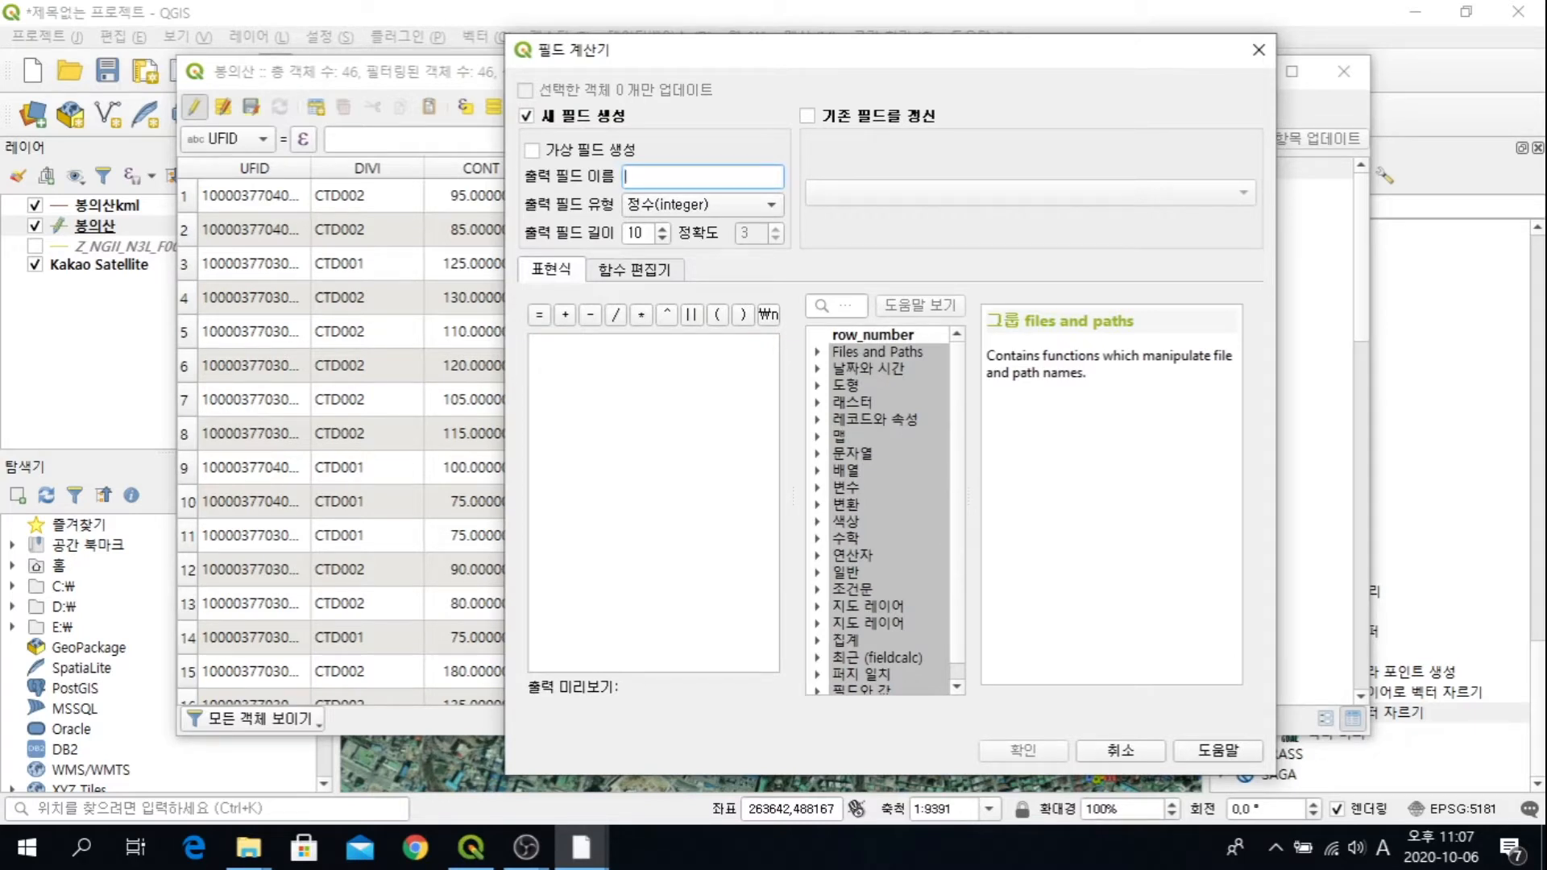
pyautogui.write('col')
pyautogui.write('nt-i')
pyautogui.write('nt')
# Step: Calculate cont-int with the expression "CONT", save the layer edits and close the attribute table
pyautogui.scroll(-1, 885, 515)
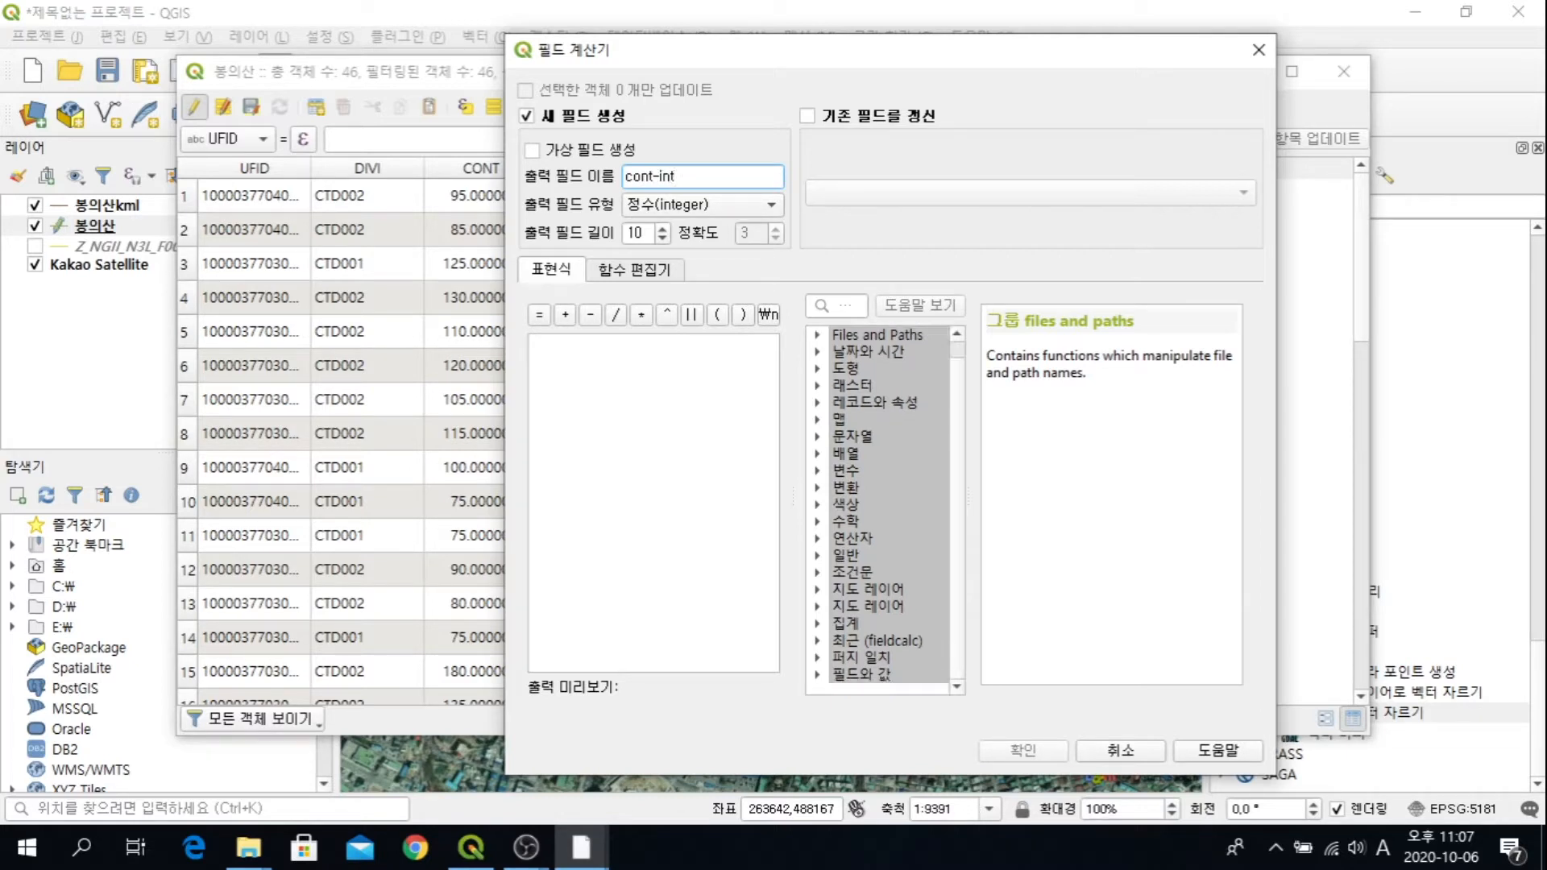
pyautogui.click(818, 675)
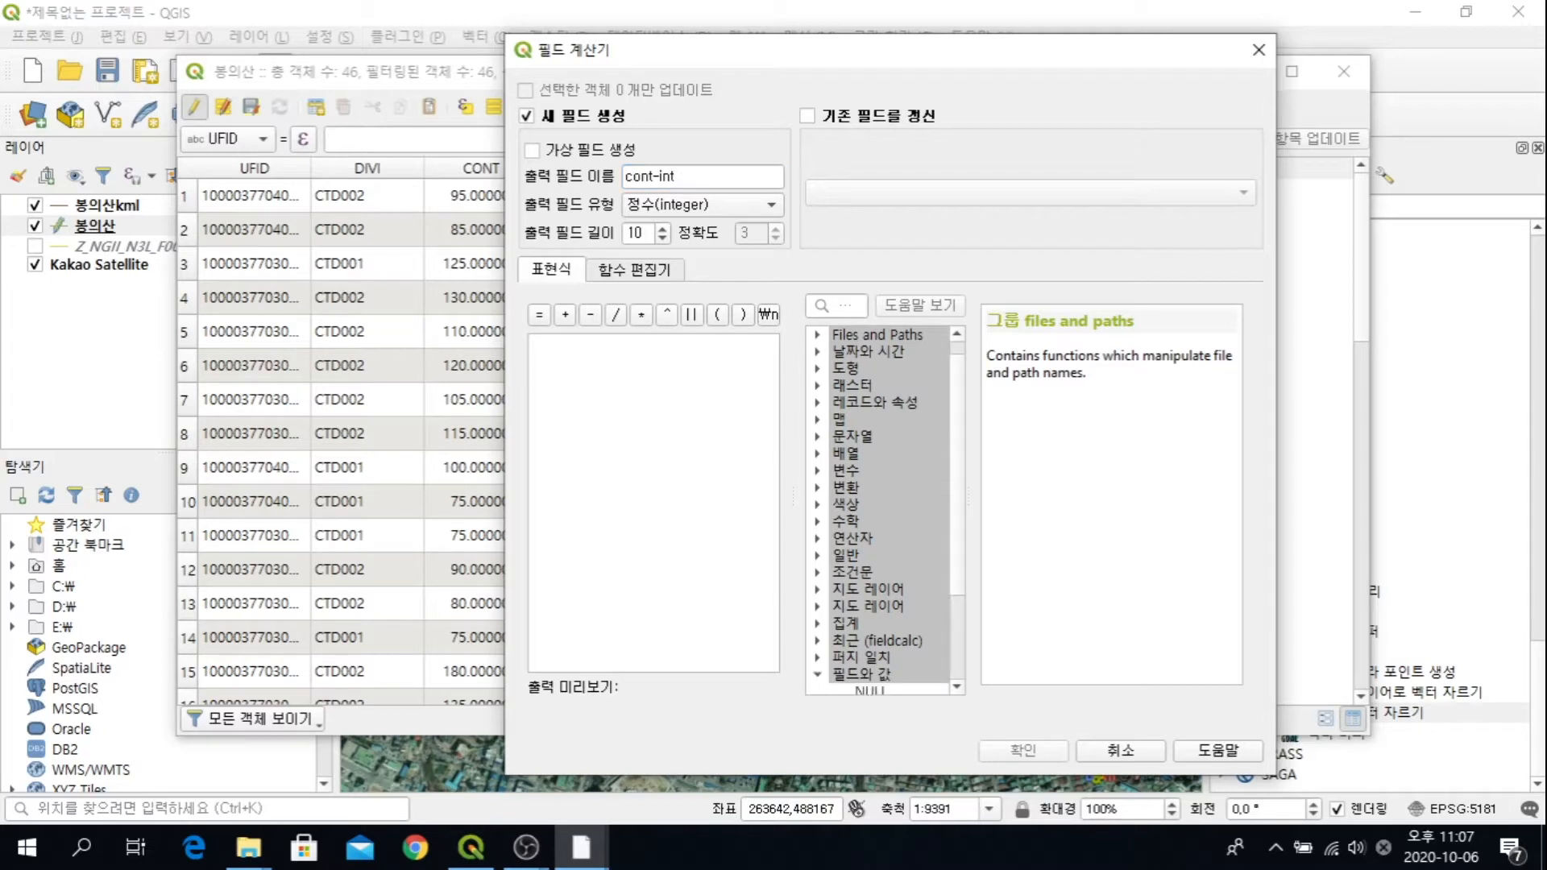
pyautogui.scroll(-2, 817, 676)
pyautogui.doubleClick(898, 650)
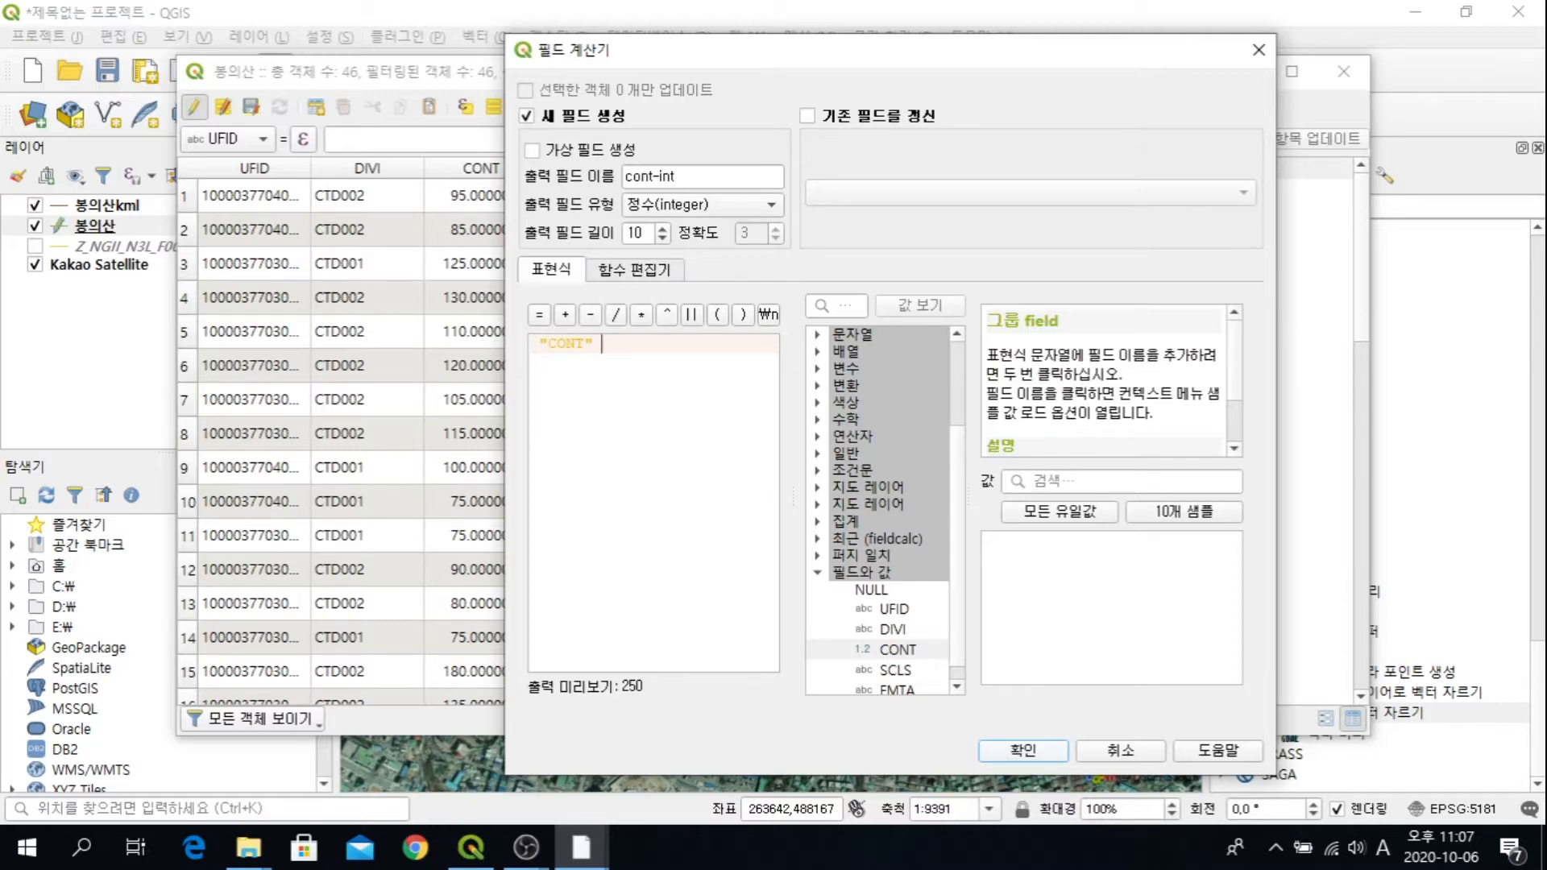
pyautogui.press('Return')
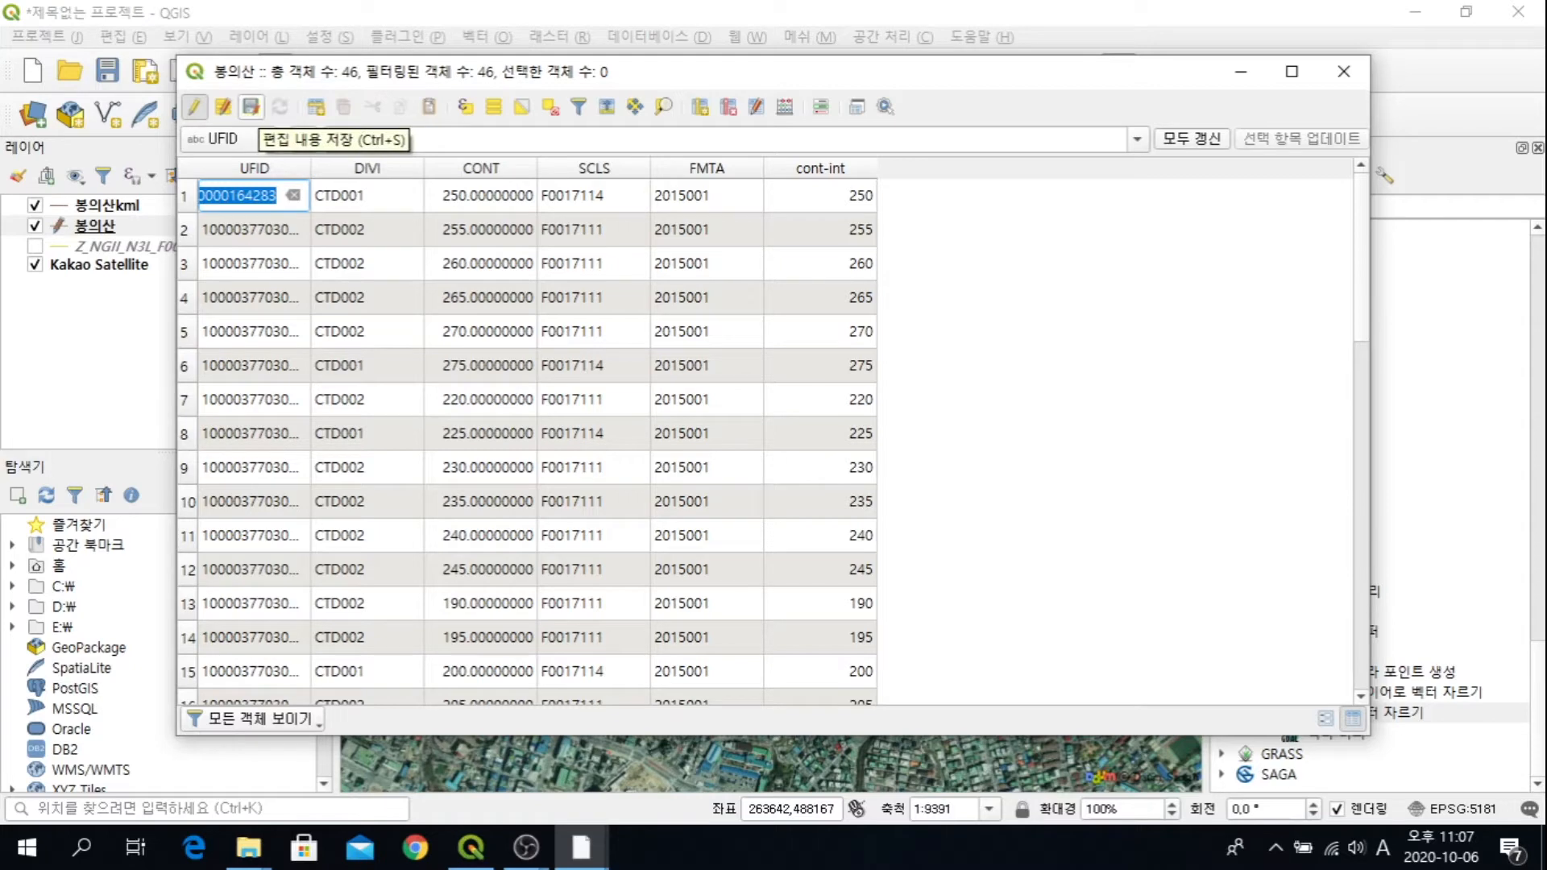
pyautogui.click(251, 107)
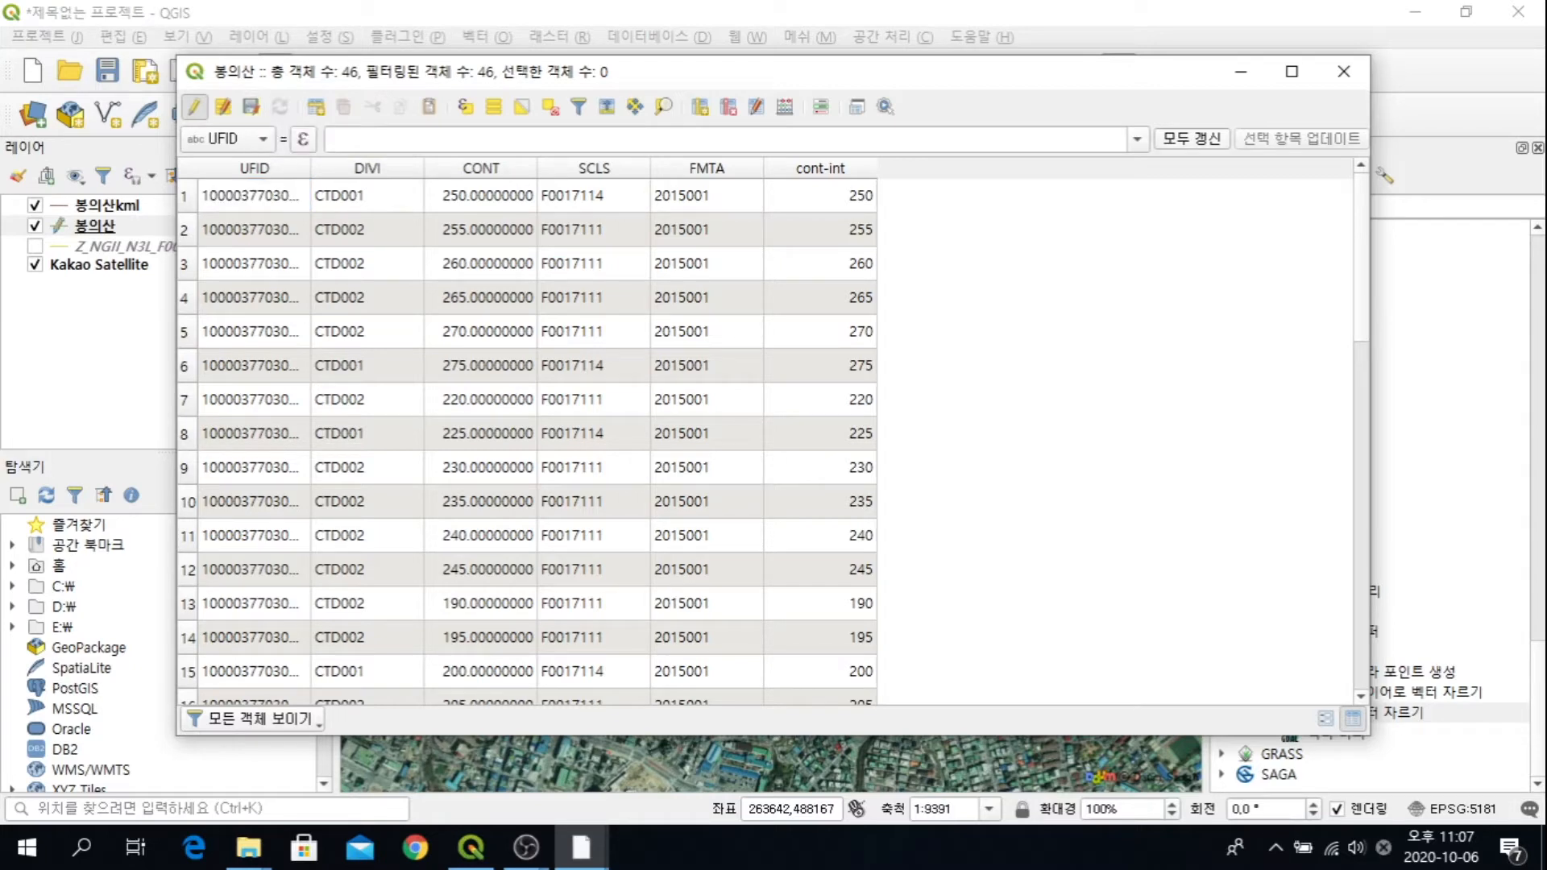
pyautogui.click(1344, 71)
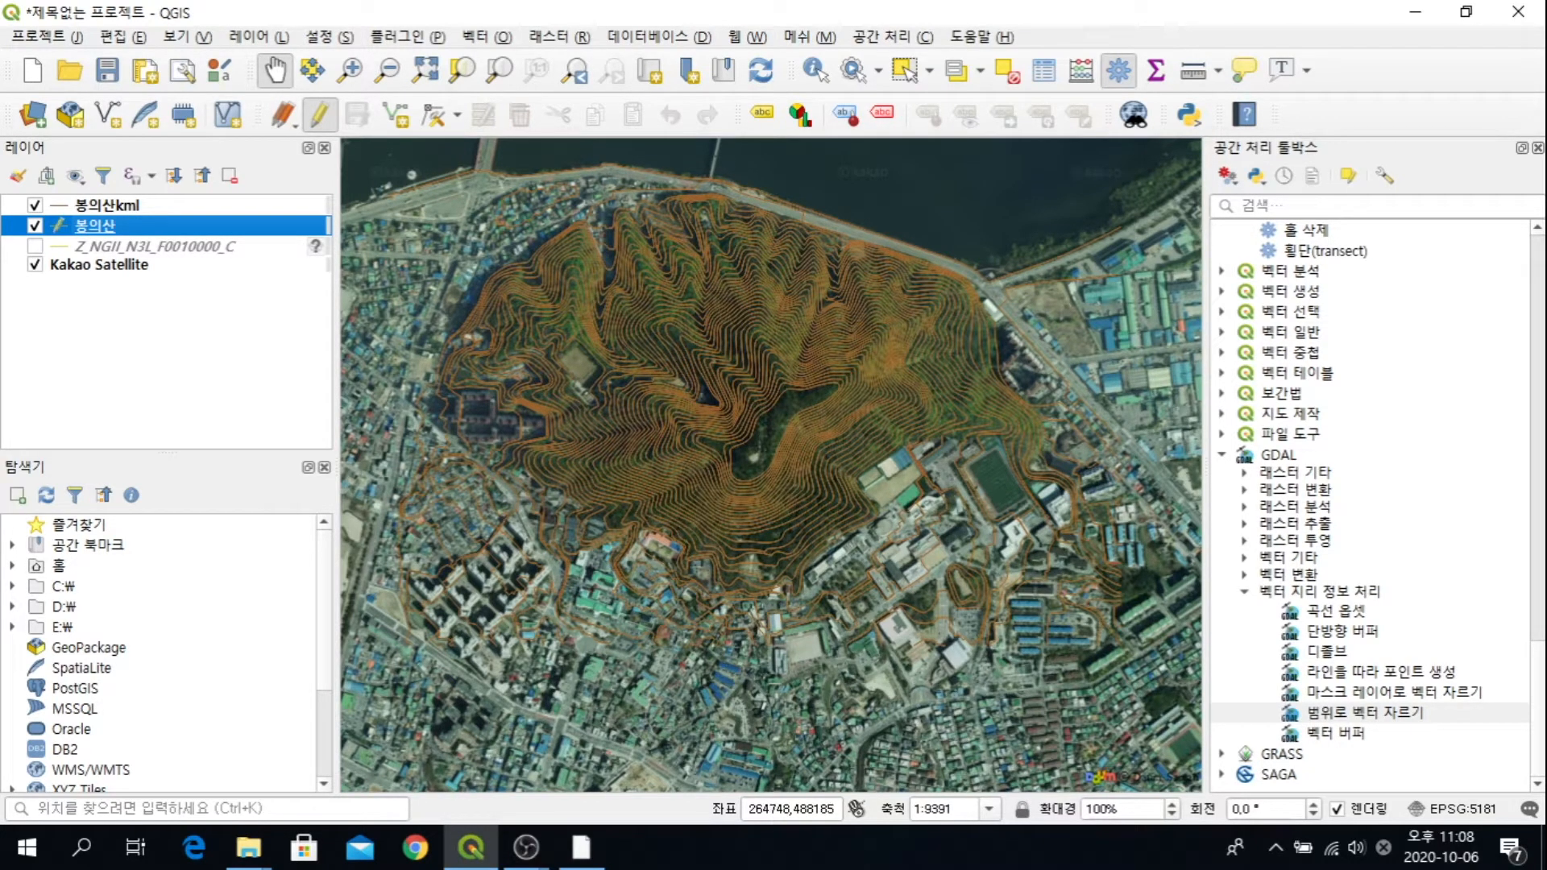
# Step: Find the 표면 상에 있는 포인트 algorithm in the 벡터 도형 group and open it for the 봉의산 layer
pyautogui.scroll(20, 1370, 504)
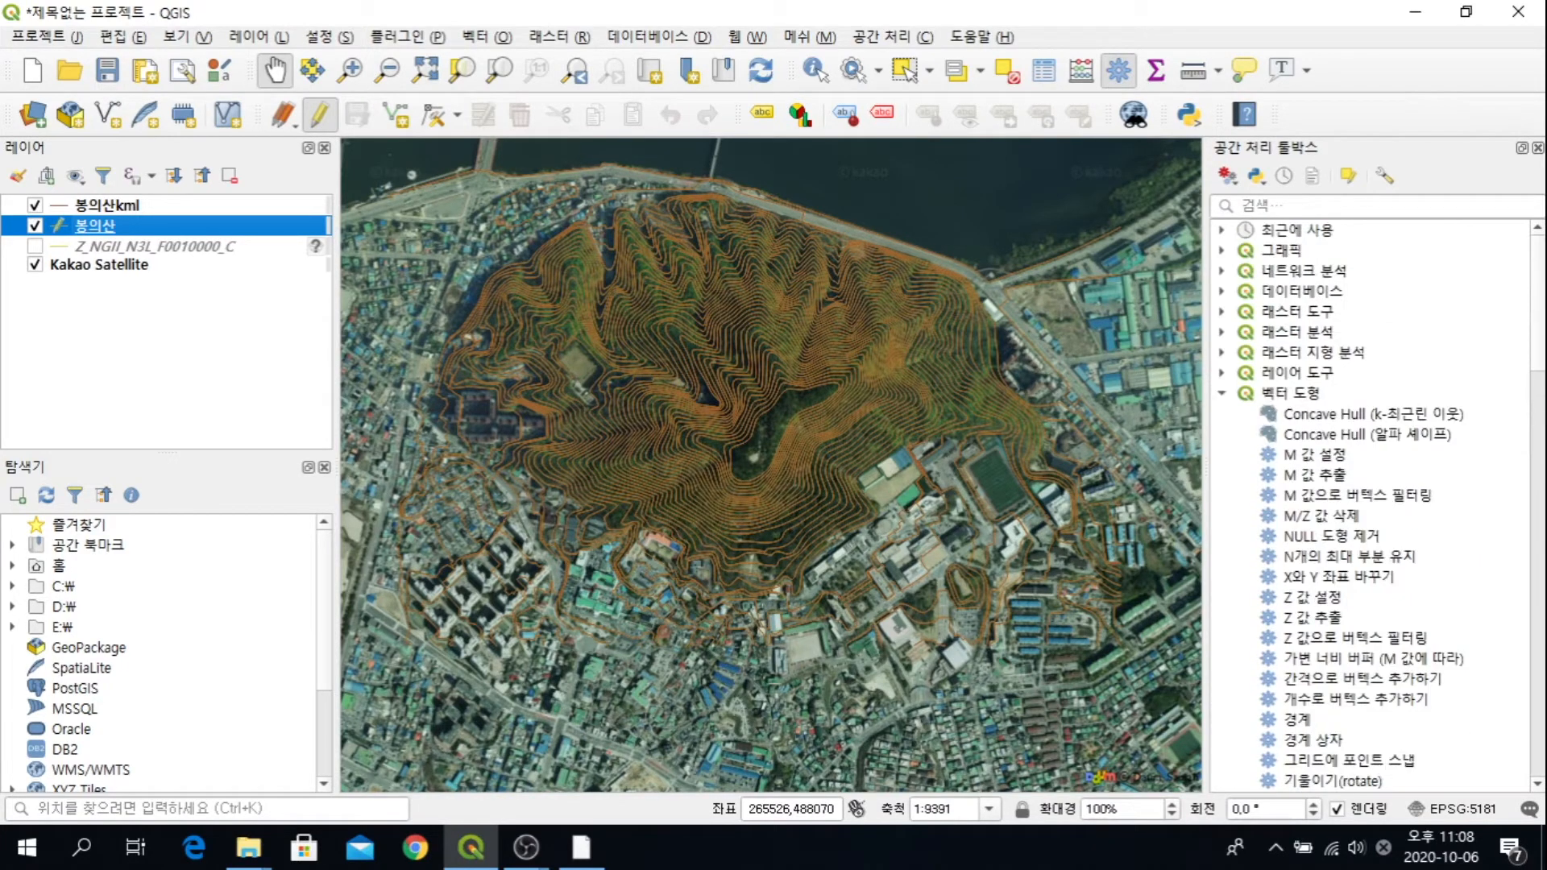
pyautogui.click(1221, 394)
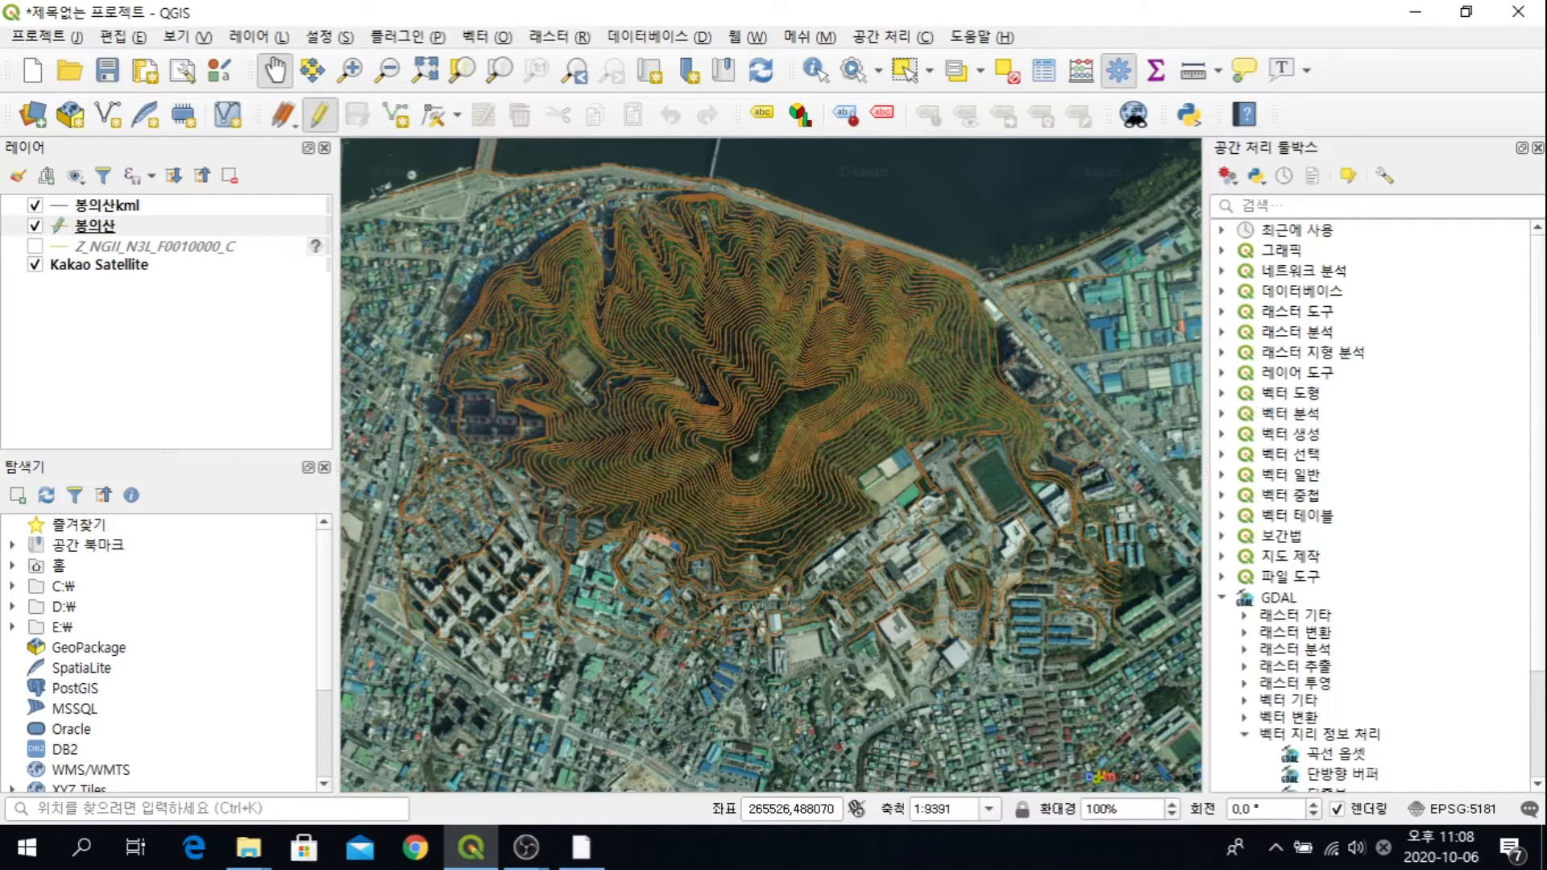
pyautogui.click(1221, 394)
pyautogui.scroll(-11, 1222, 394)
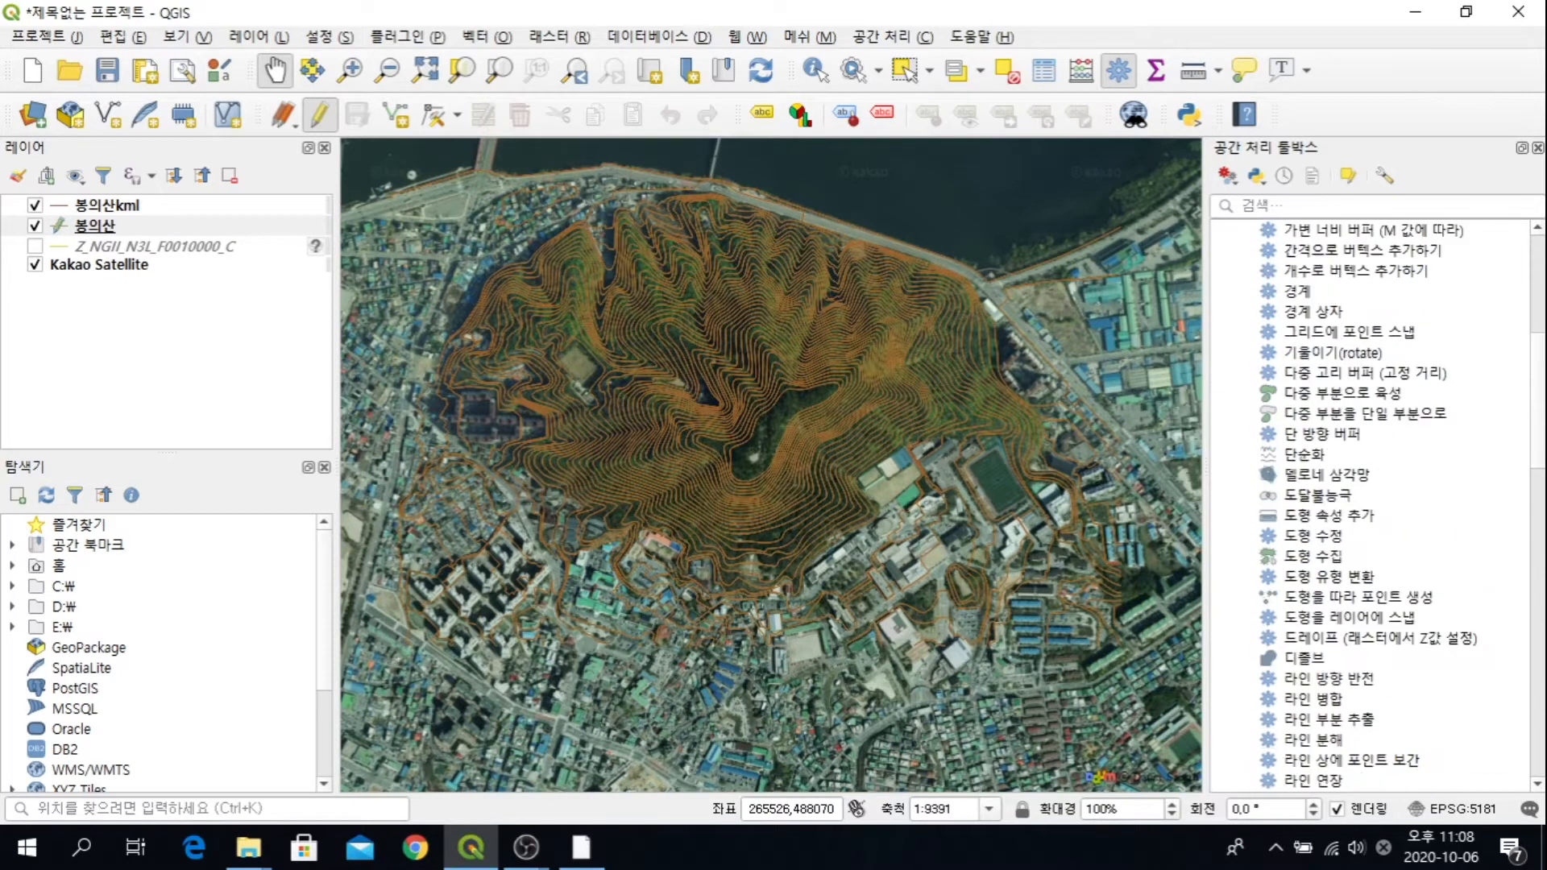
pyautogui.scroll(-15, 1370, 504)
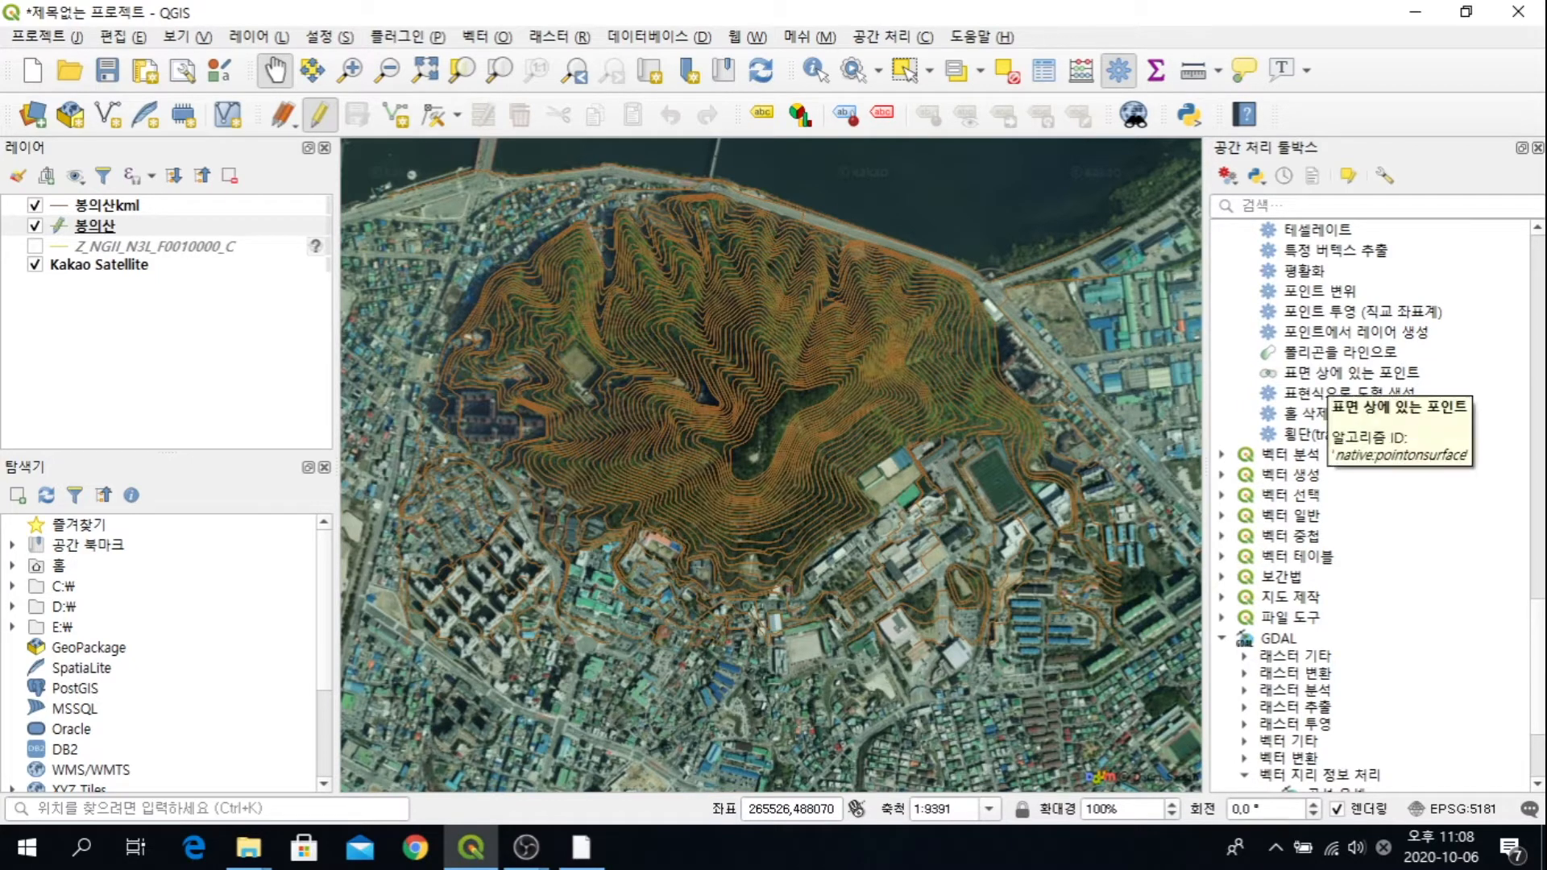
pyautogui.click(1327, 377)
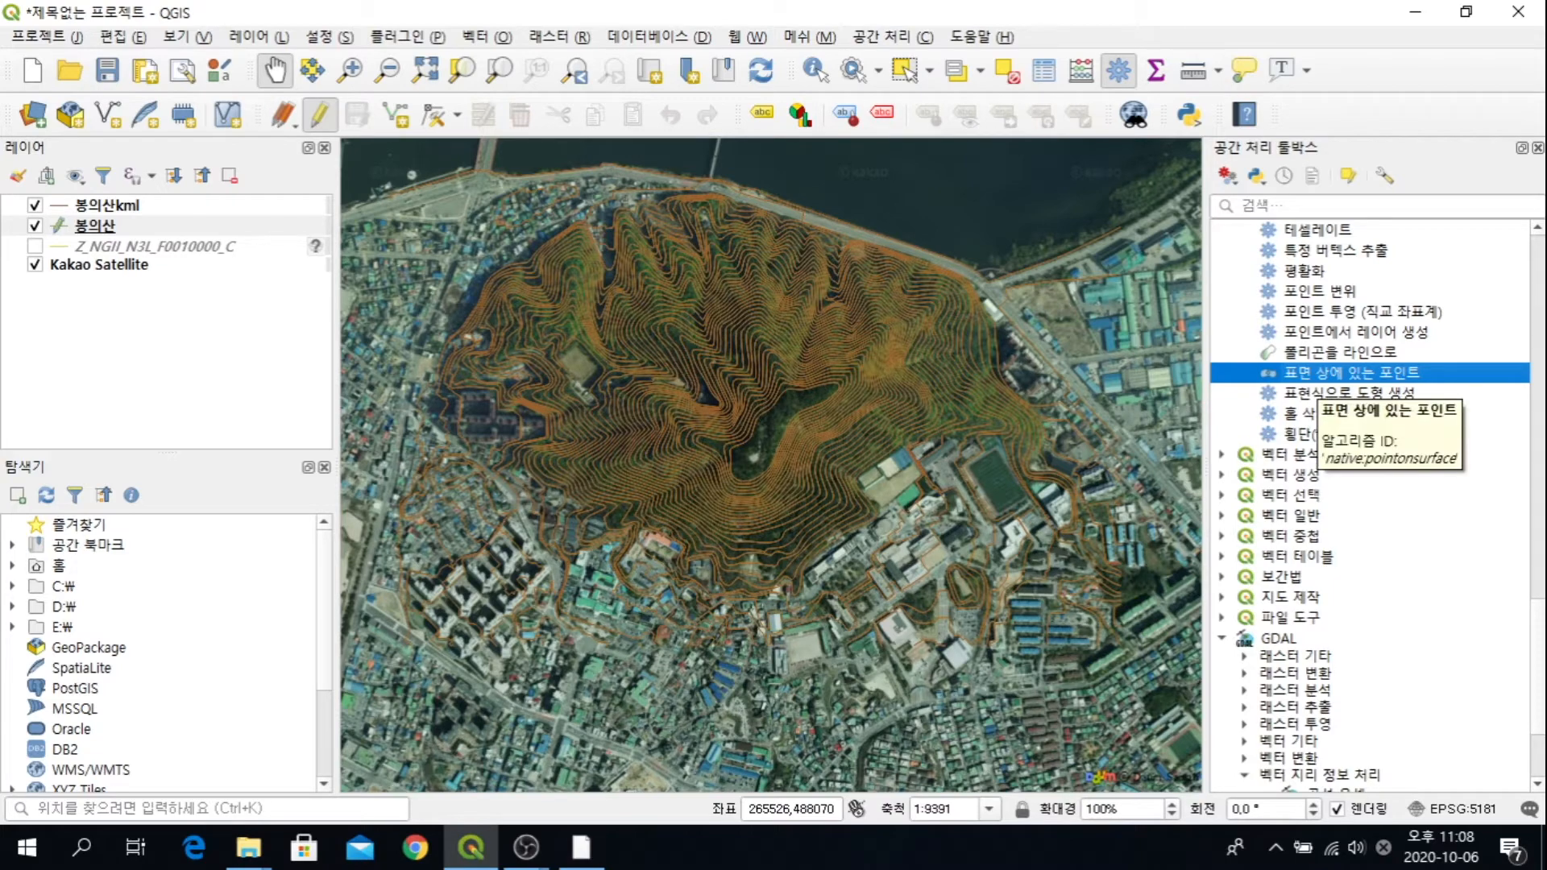
pyautogui.doubleClick(1326, 375)
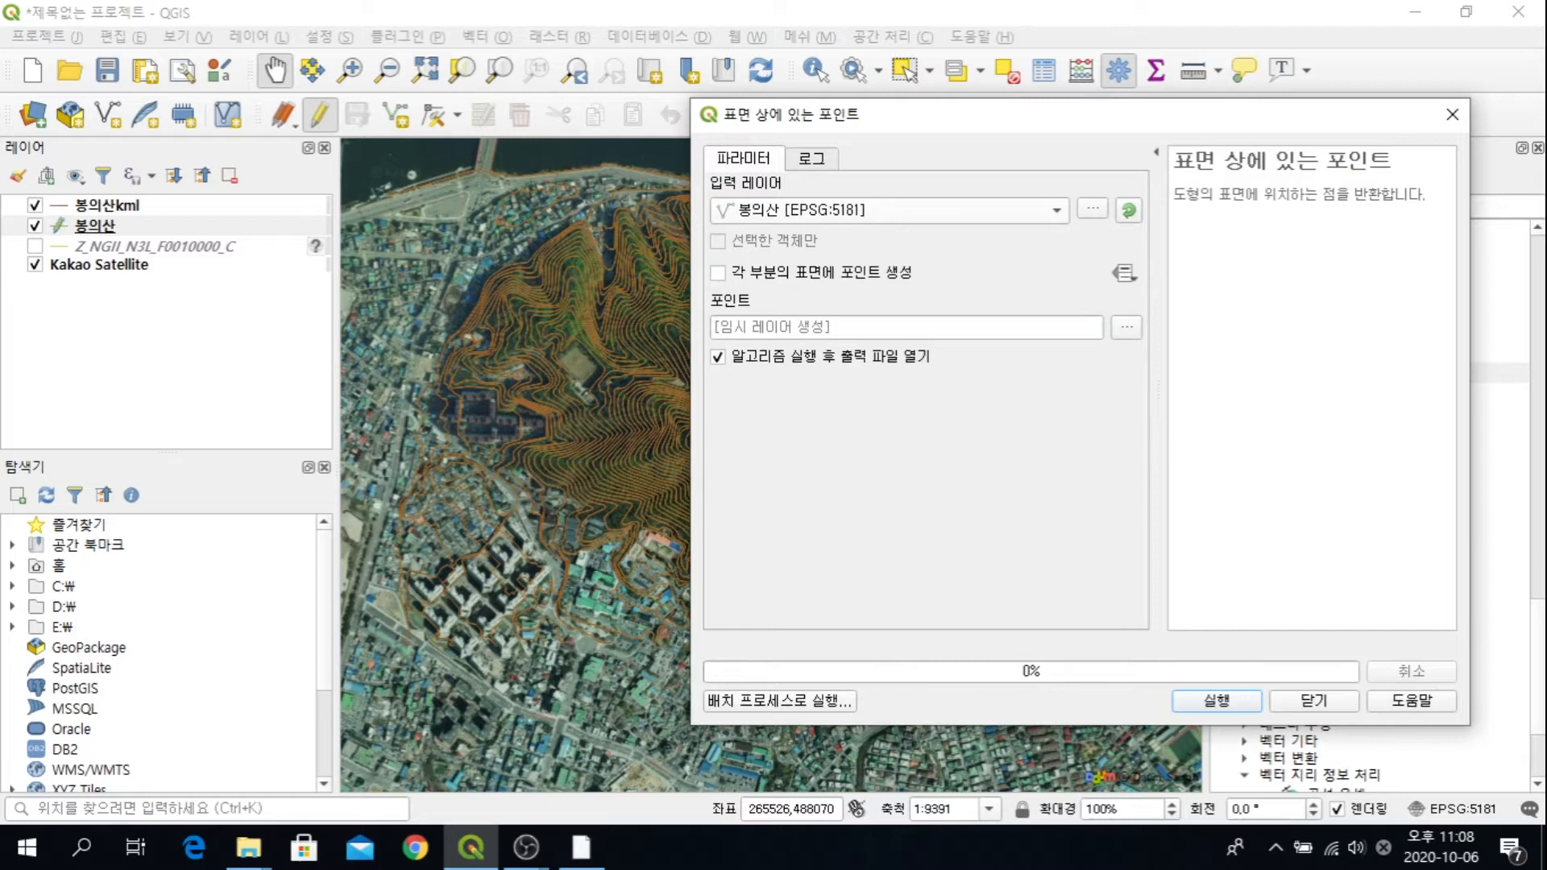
# Step: Stop editing 봉의산 and generate its surface points as a temporary layer, then close the algorithm dialog
pyautogui.click(320, 114)
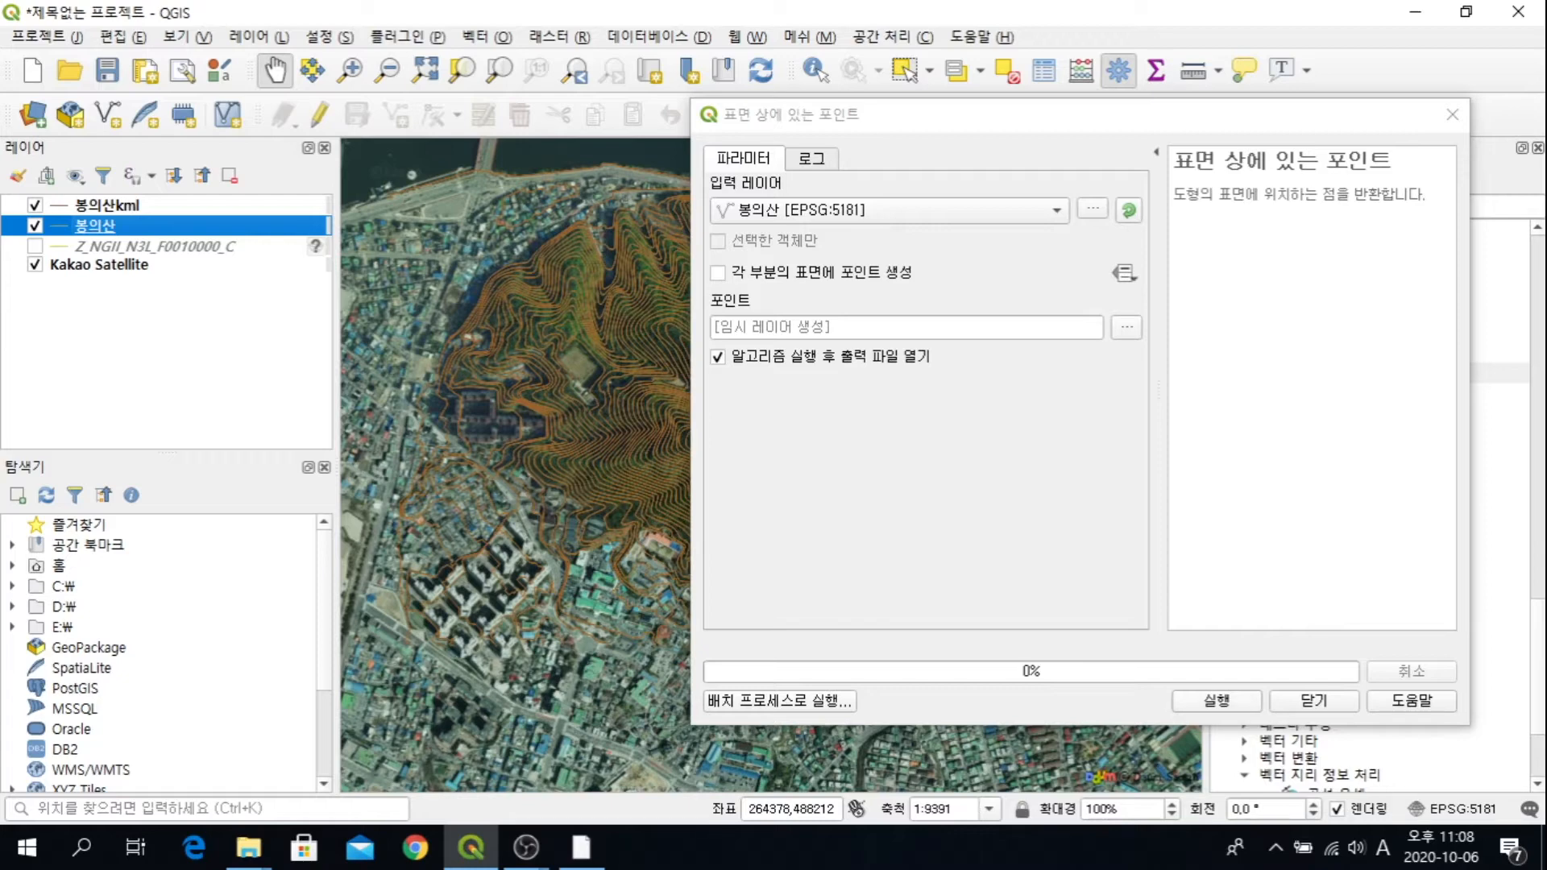
pyautogui.click(1217, 702)
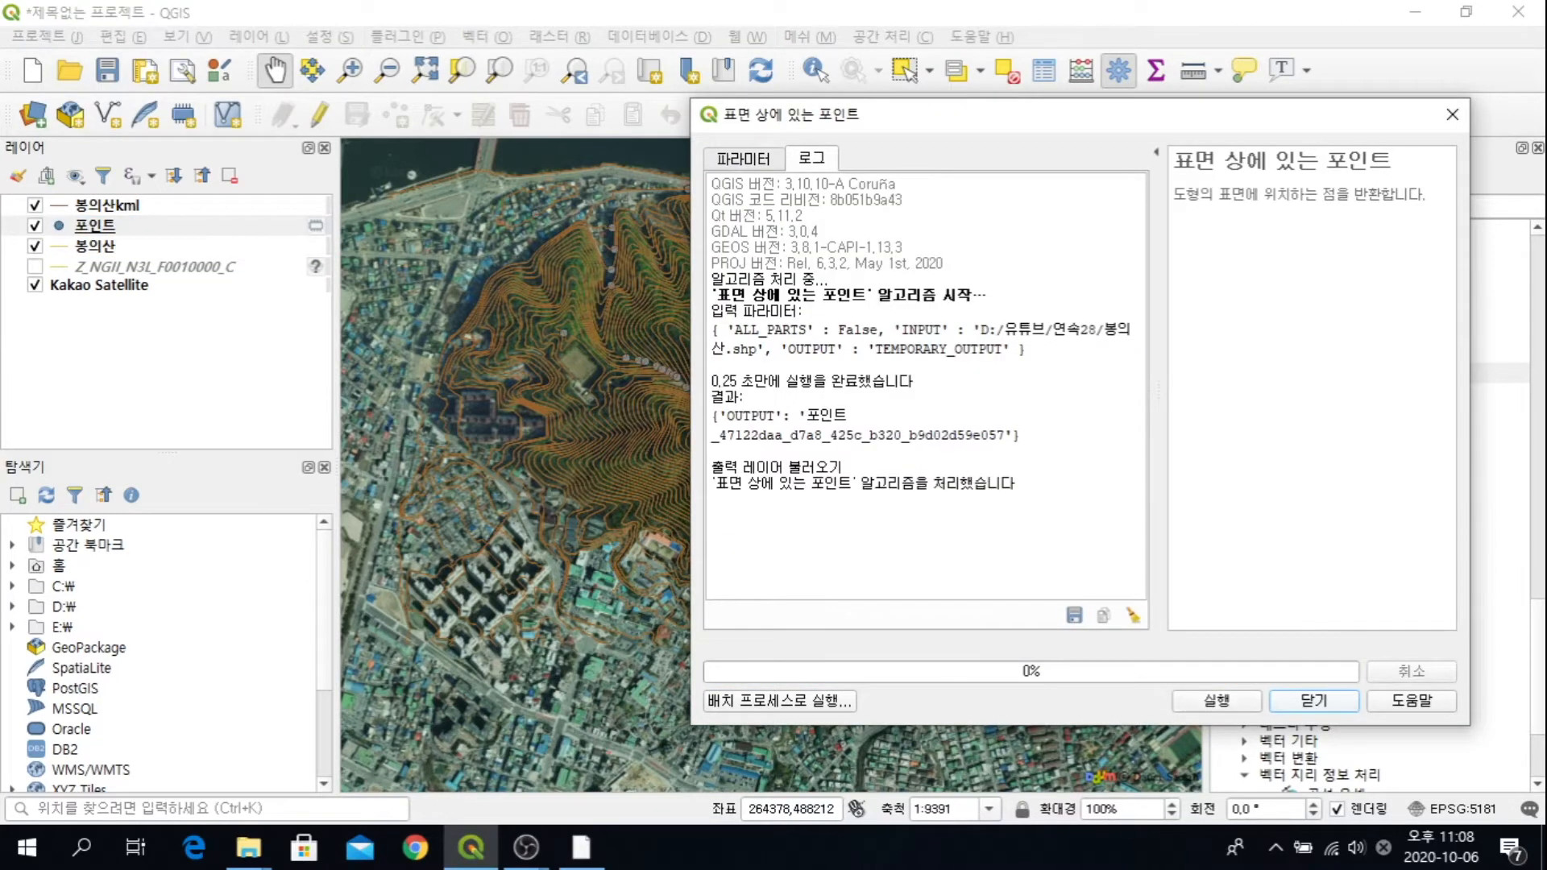
pyautogui.click(1314, 702)
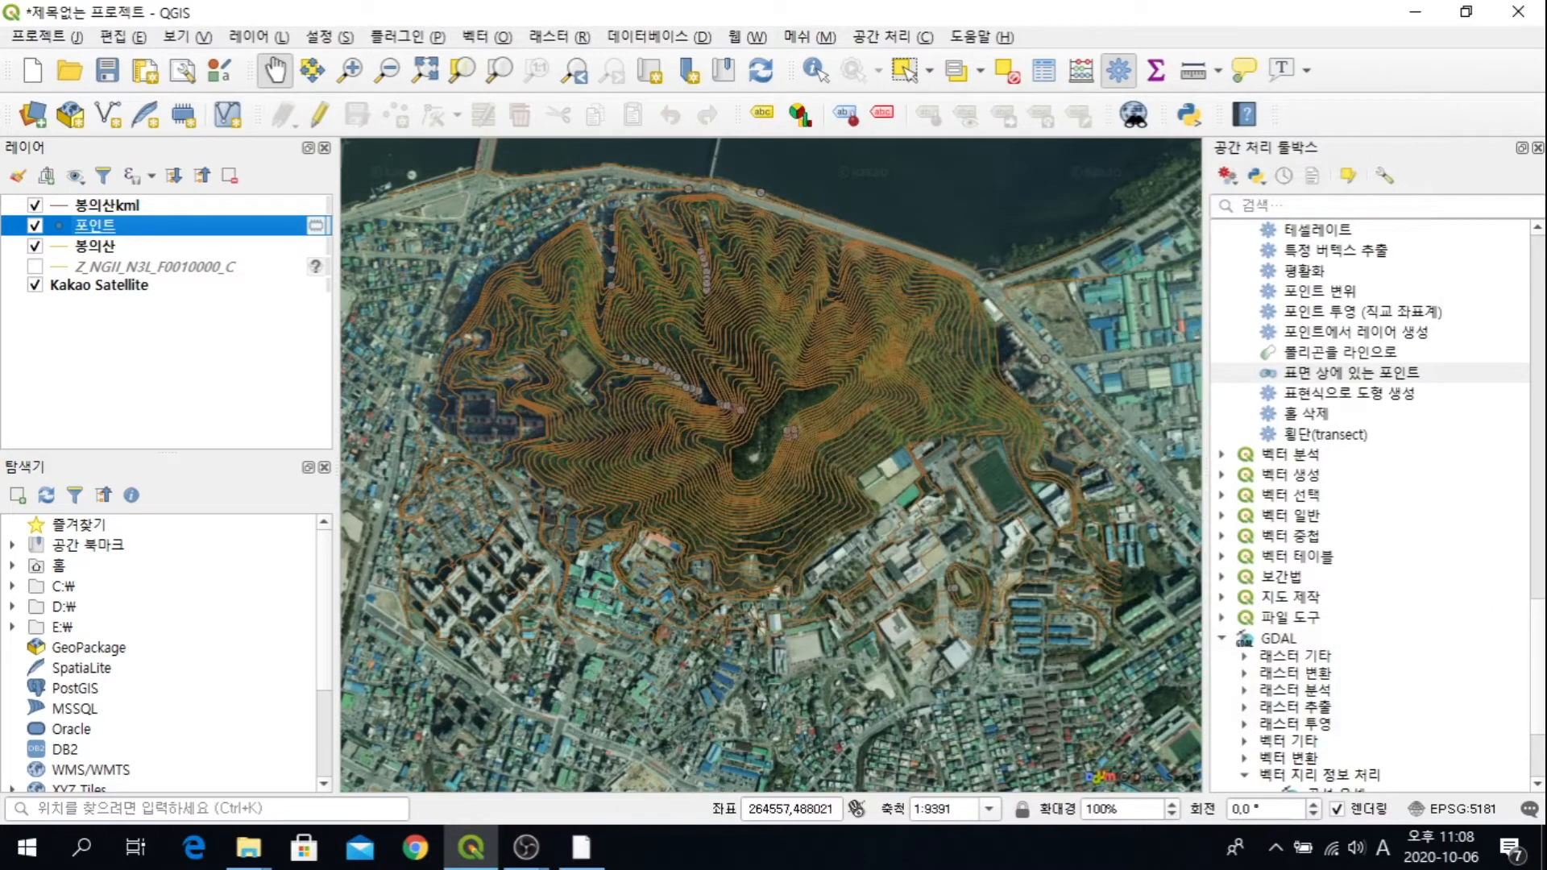
# Step: Turn on single labels (단일 라벨) for the 봉의산 contour layer, using the CONT field as the label value
pyautogui.scroll(2, 729, 368)
pyautogui.scroll(1, 631, 465)
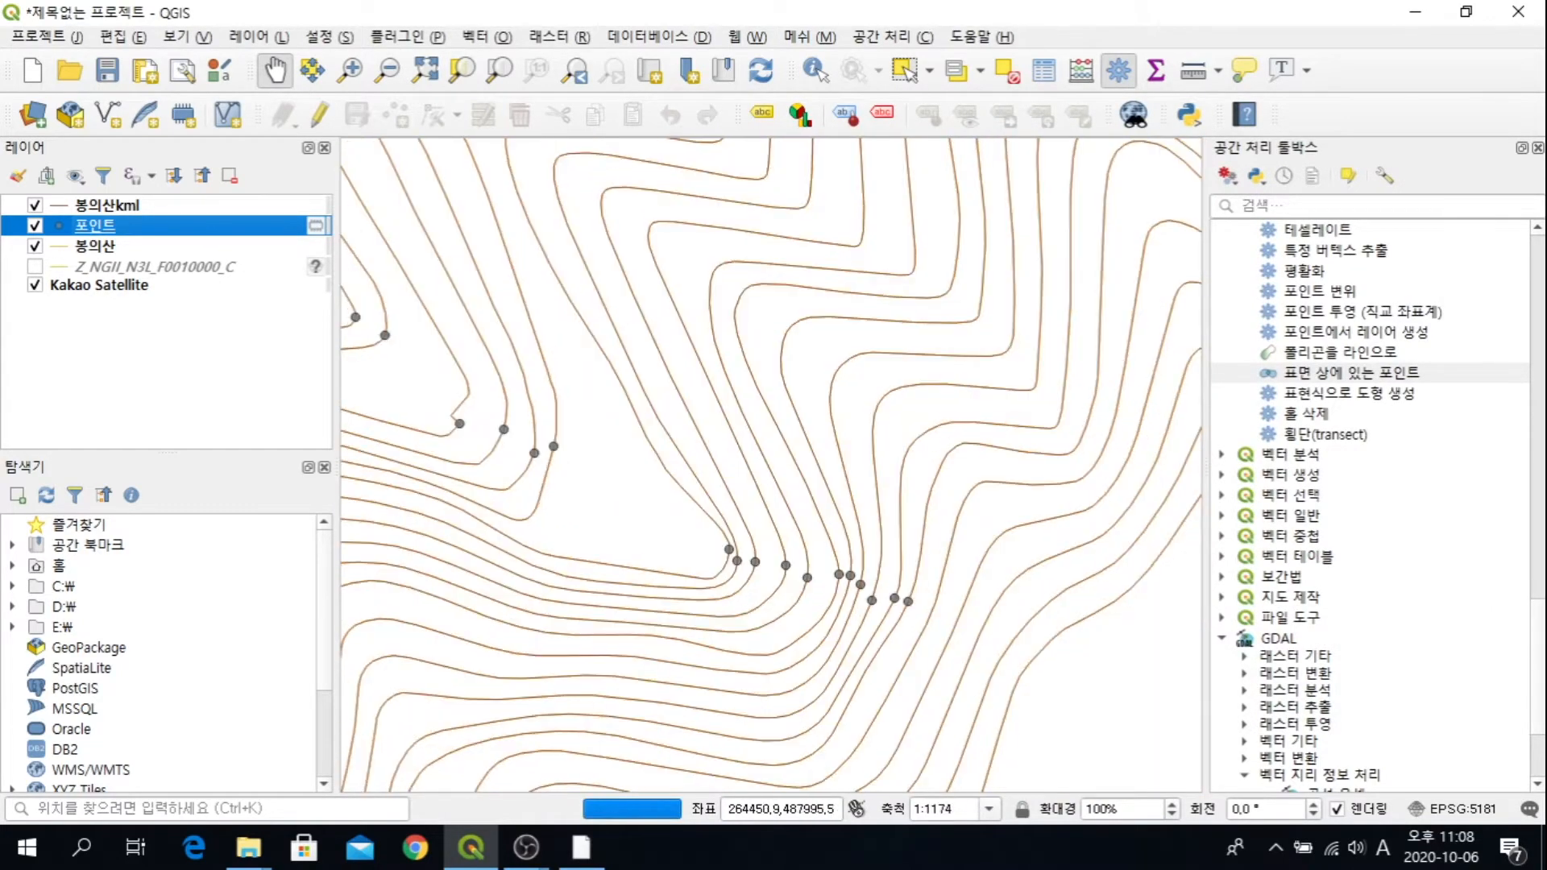
pyautogui.scroll(-2, 837, 550)
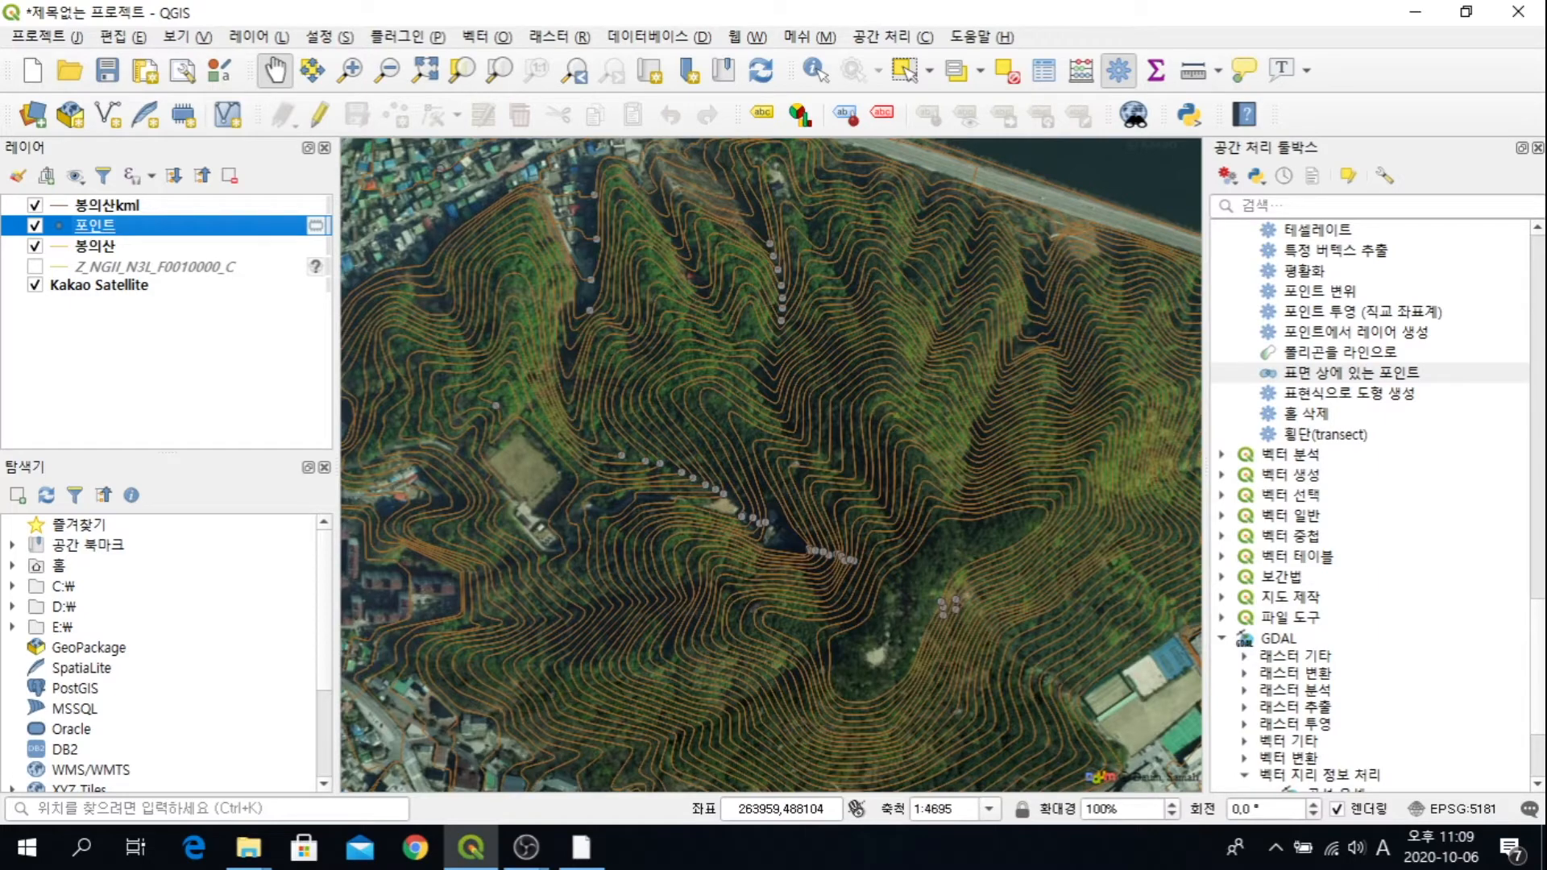
pyautogui.scroll(1, 716, 535)
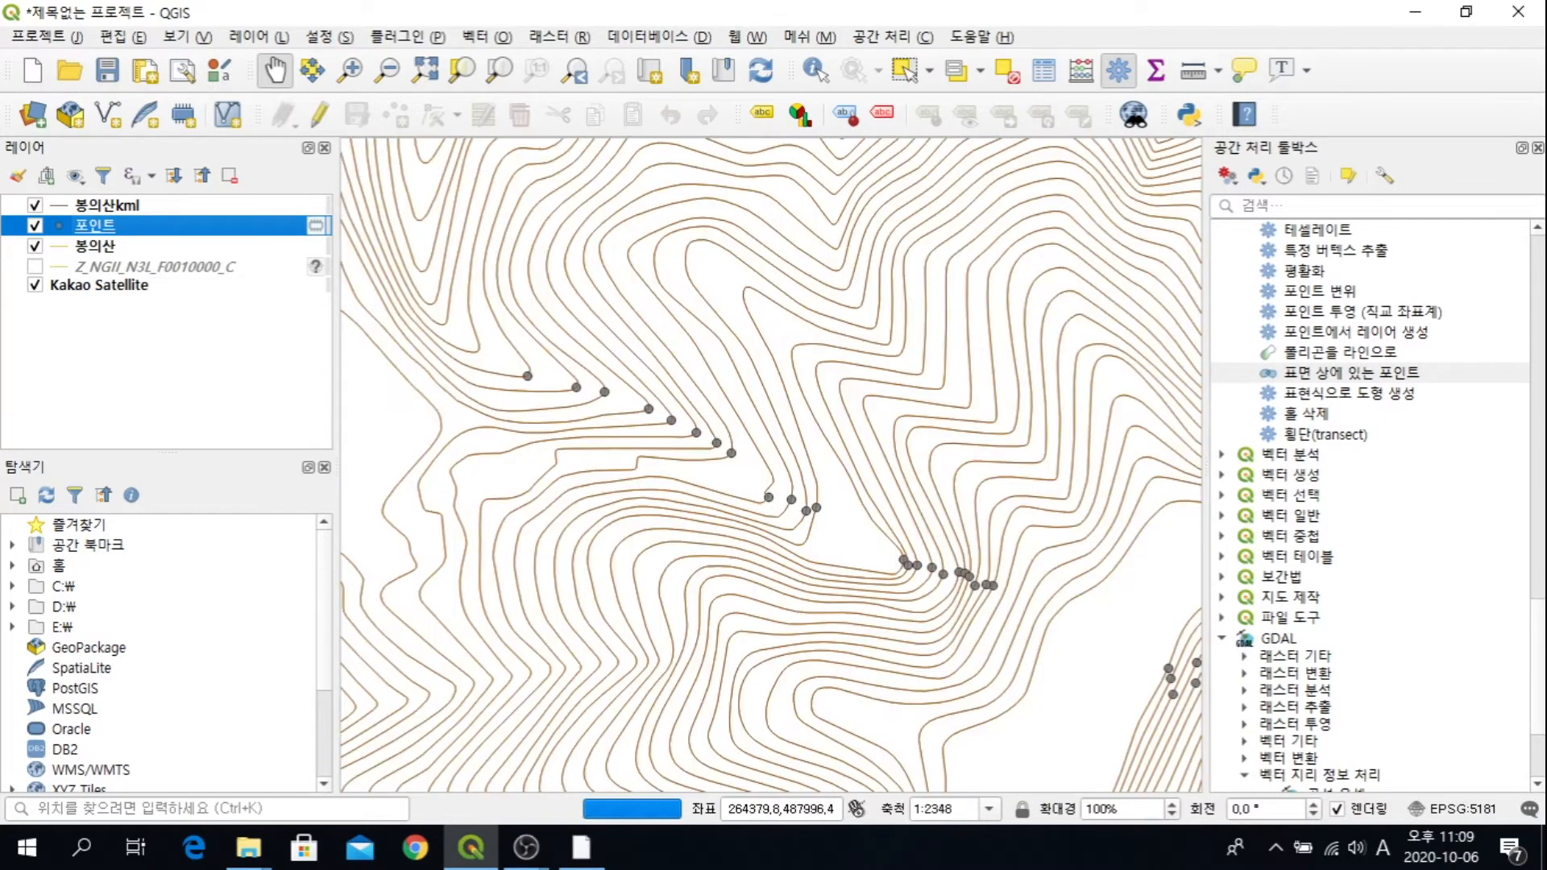
pyautogui.click(96, 246)
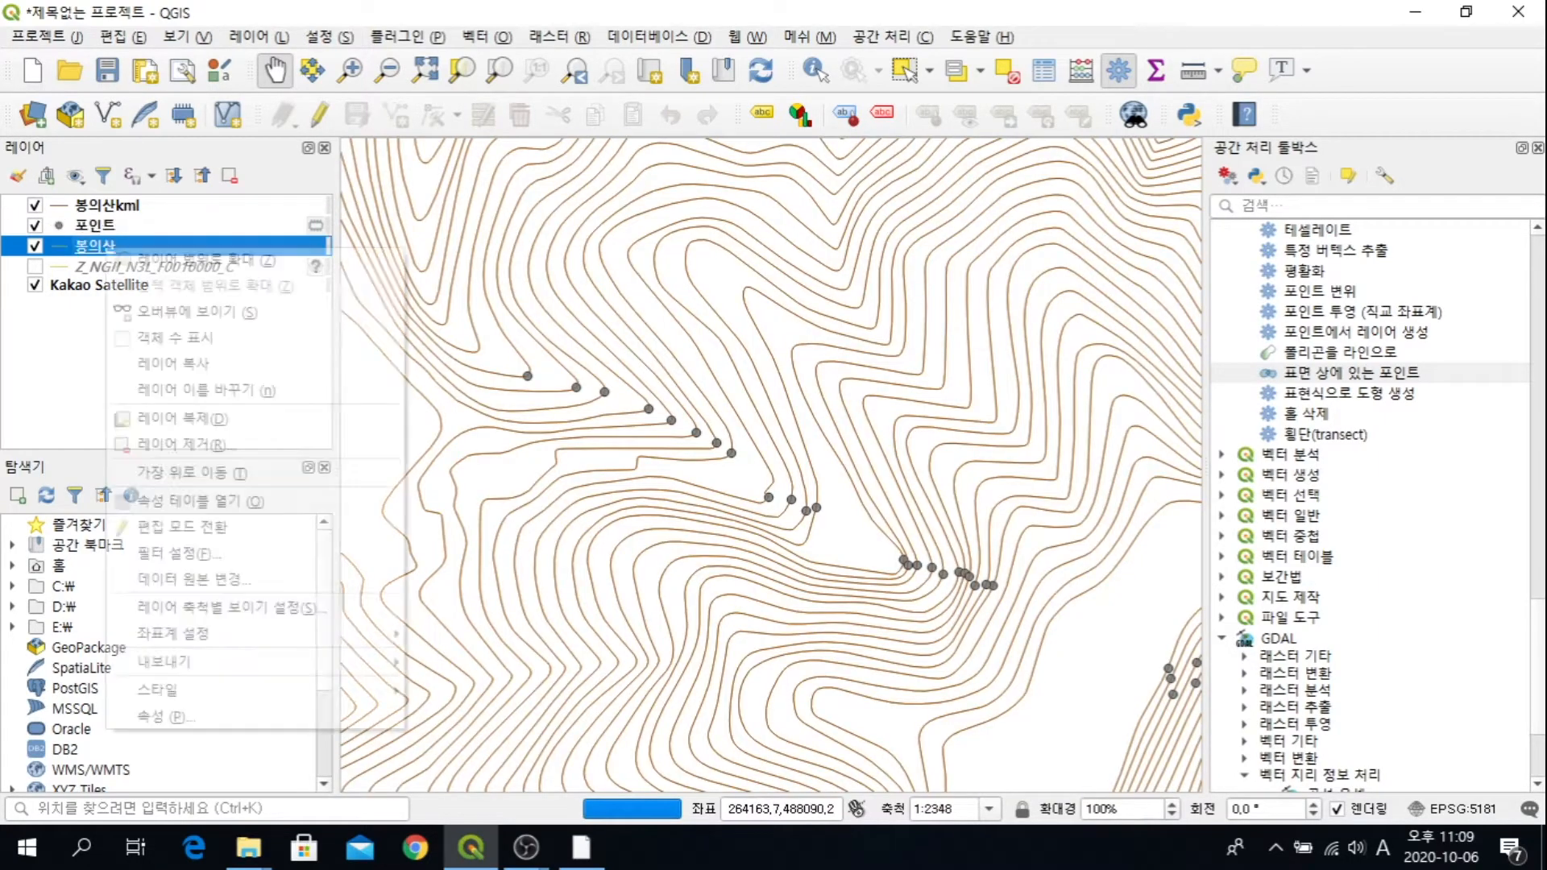
pyautogui.rightClick(108, 246)
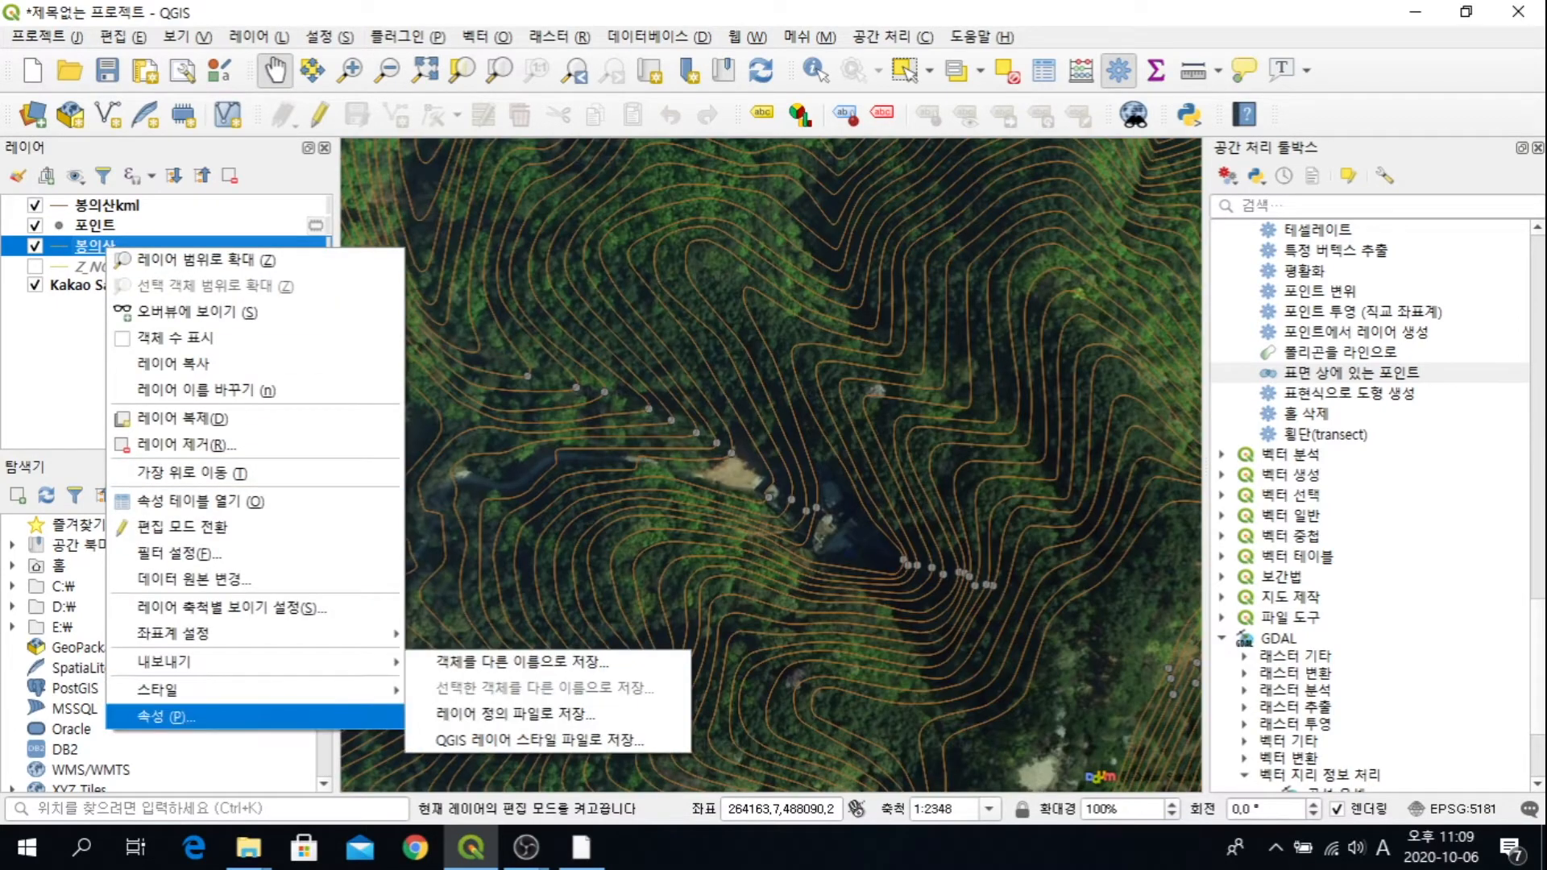
pyautogui.click(165, 716)
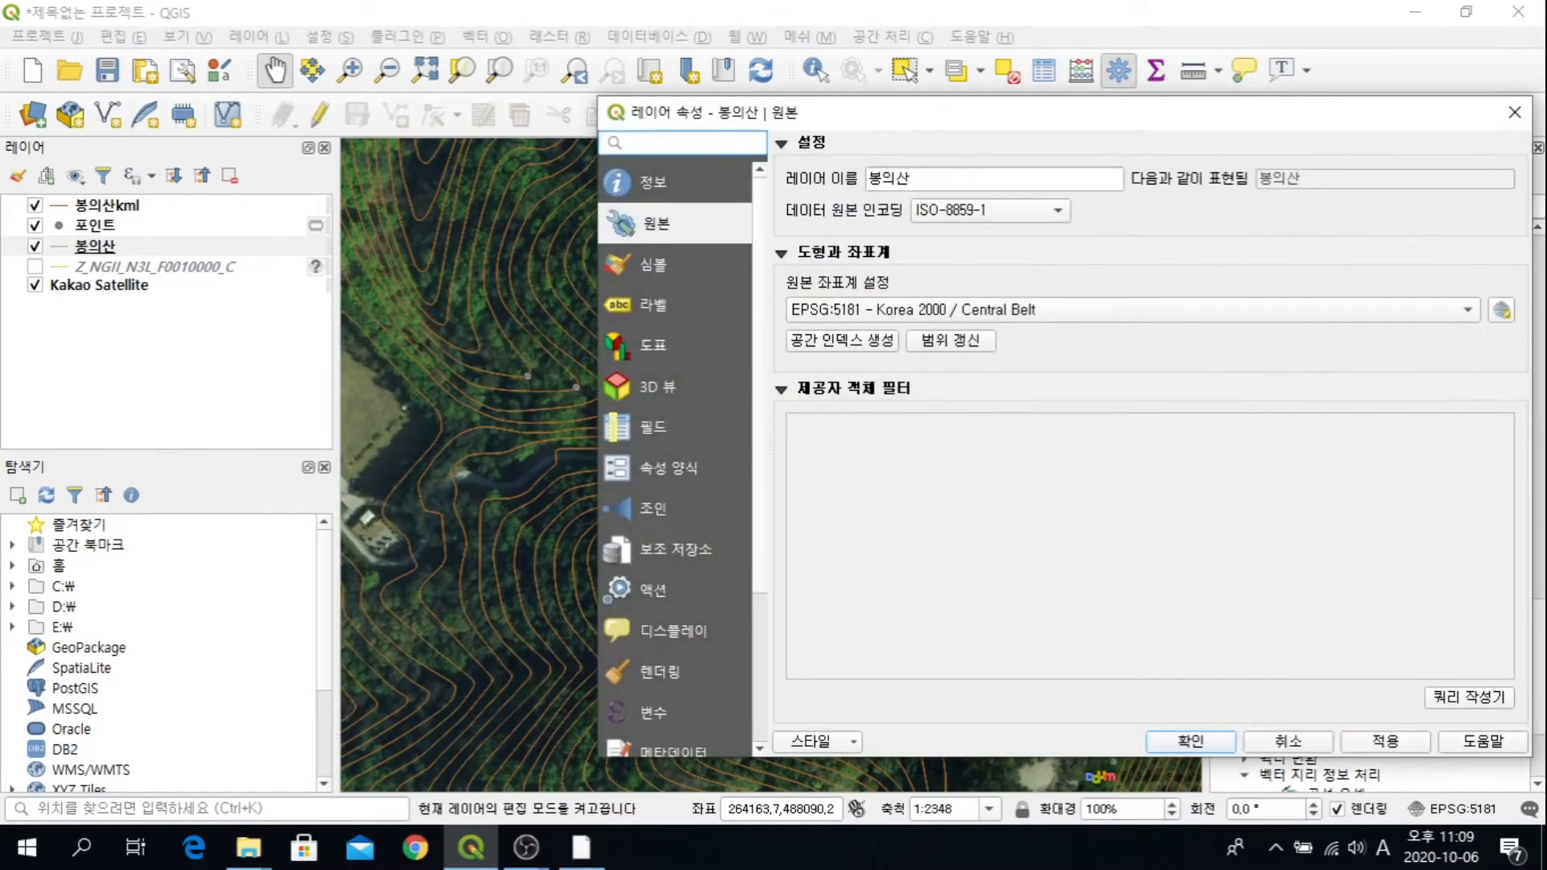
pyautogui.press('Down')
pyautogui.press('Down')
pyautogui.click(1132, 148)
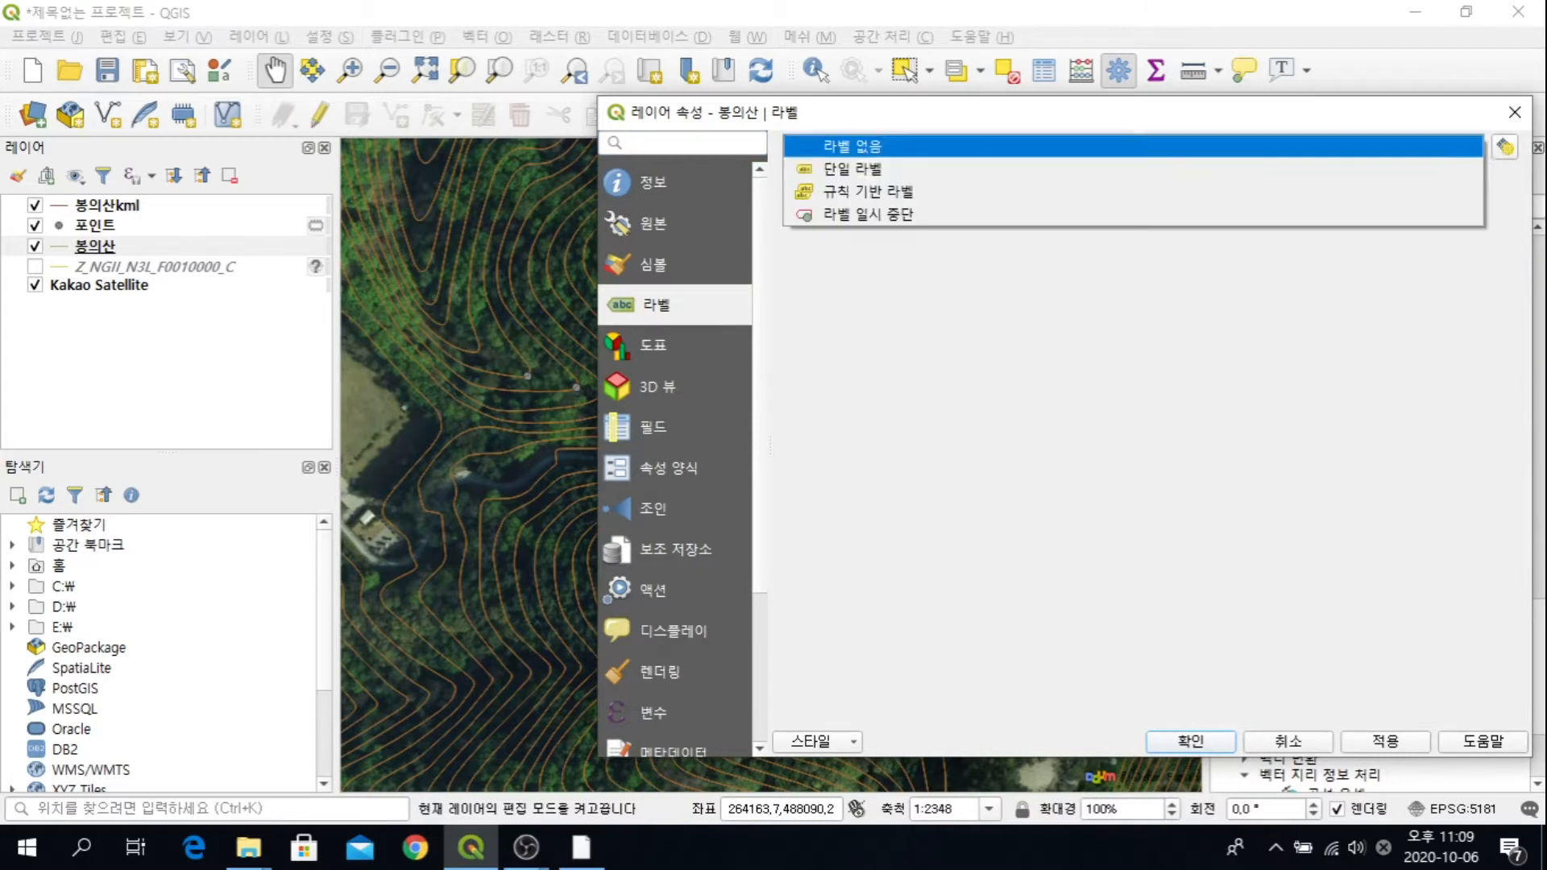
pyautogui.click(1132, 169)
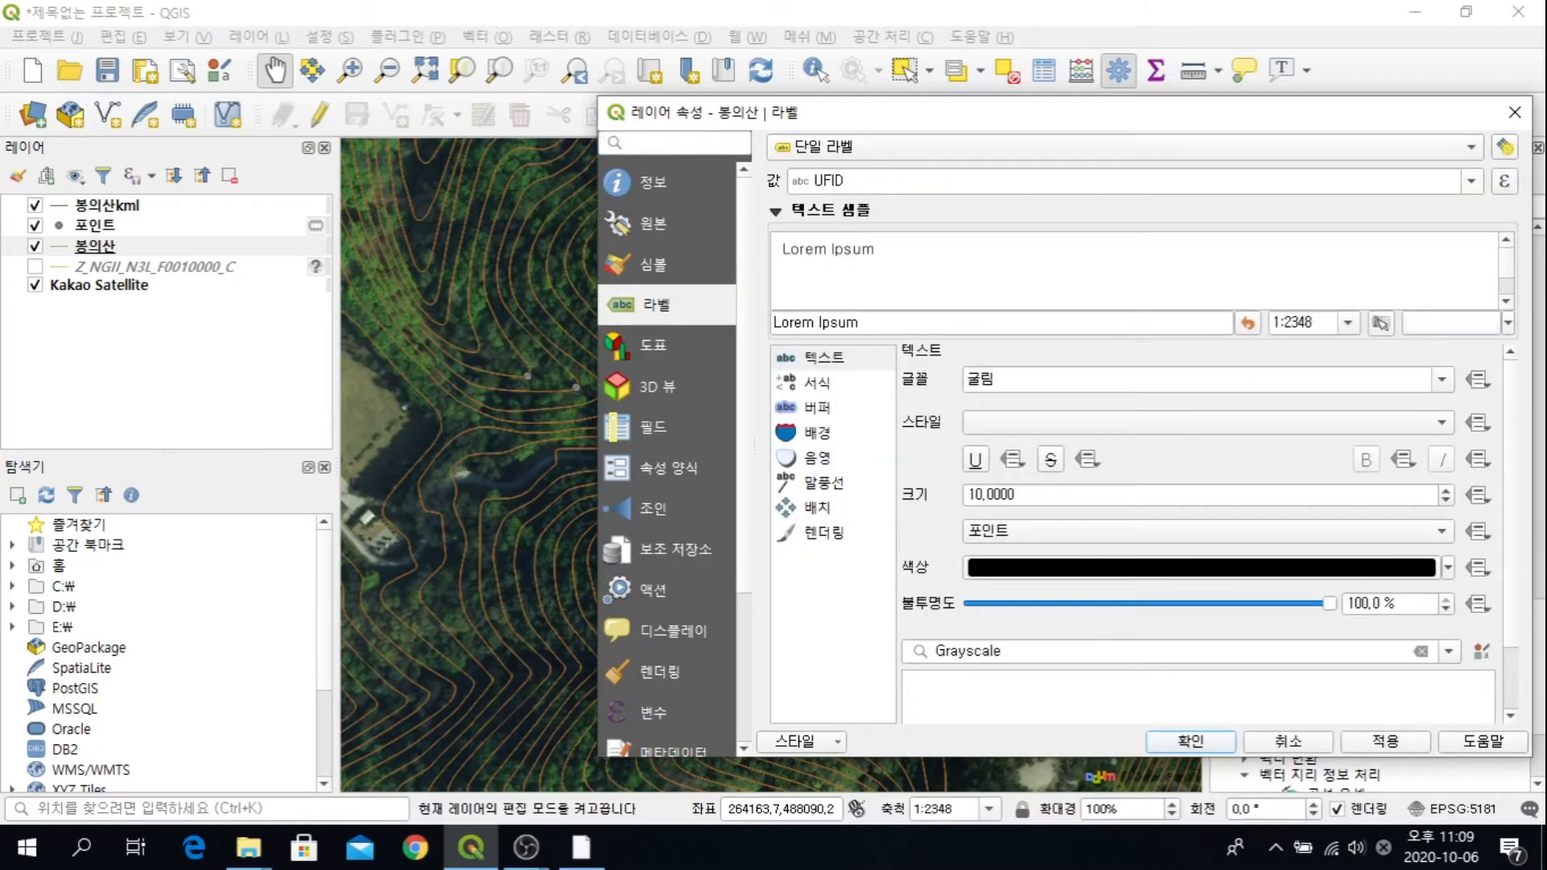
pyautogui.click(1471, 181)
pyautogui.click(1132, 263)
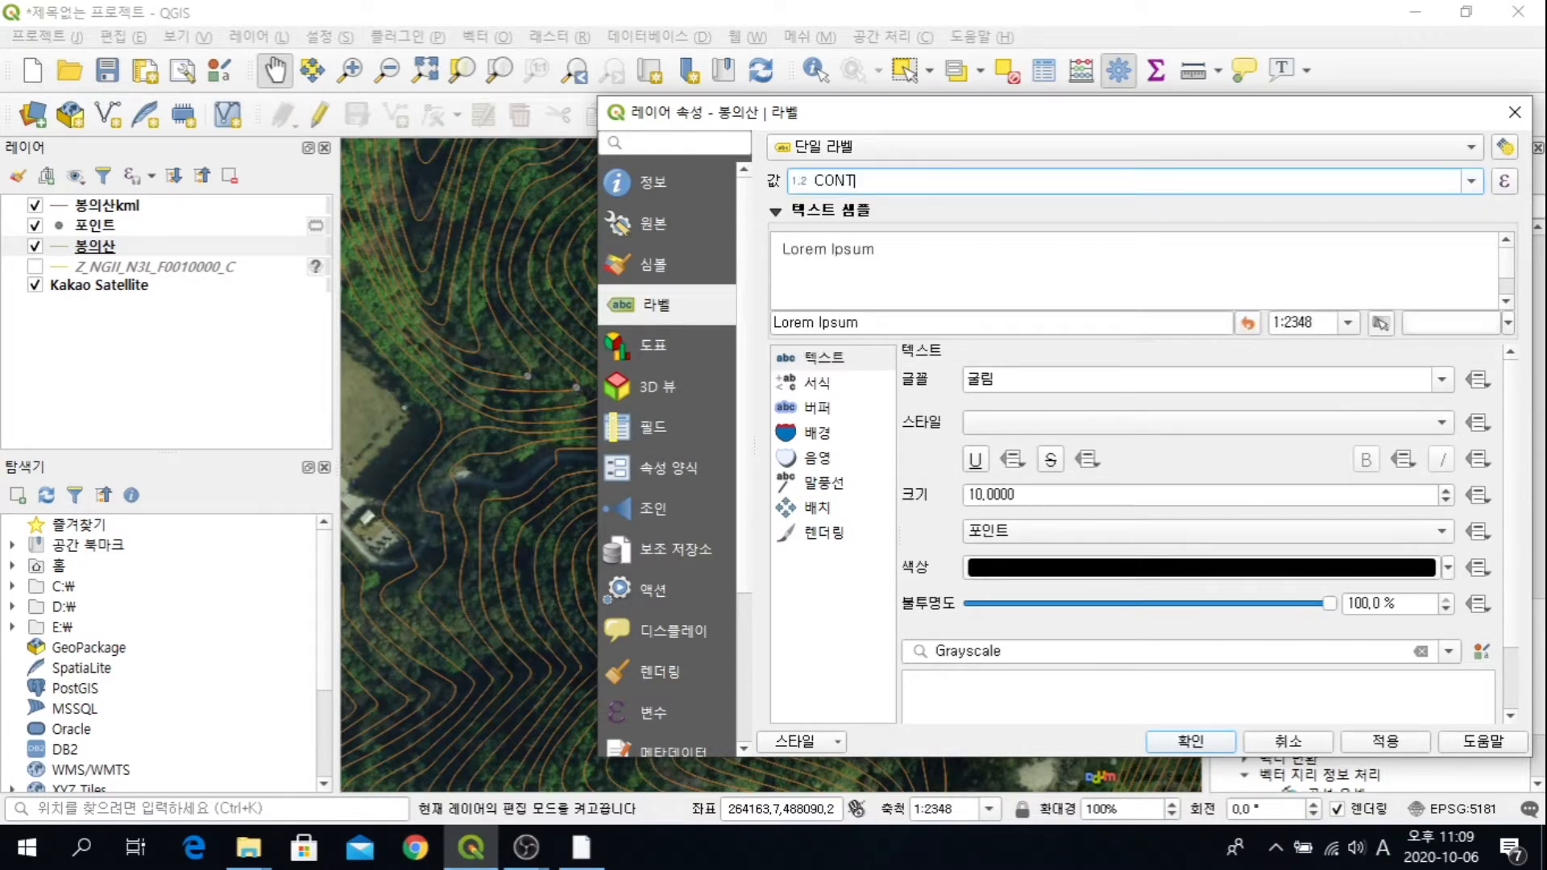
# Step: Set the 봉의산 label text colour to red (#f30505) and apply the layer properties
pyautogui.click(1200, 567)
pyautogui.click(873, 417)
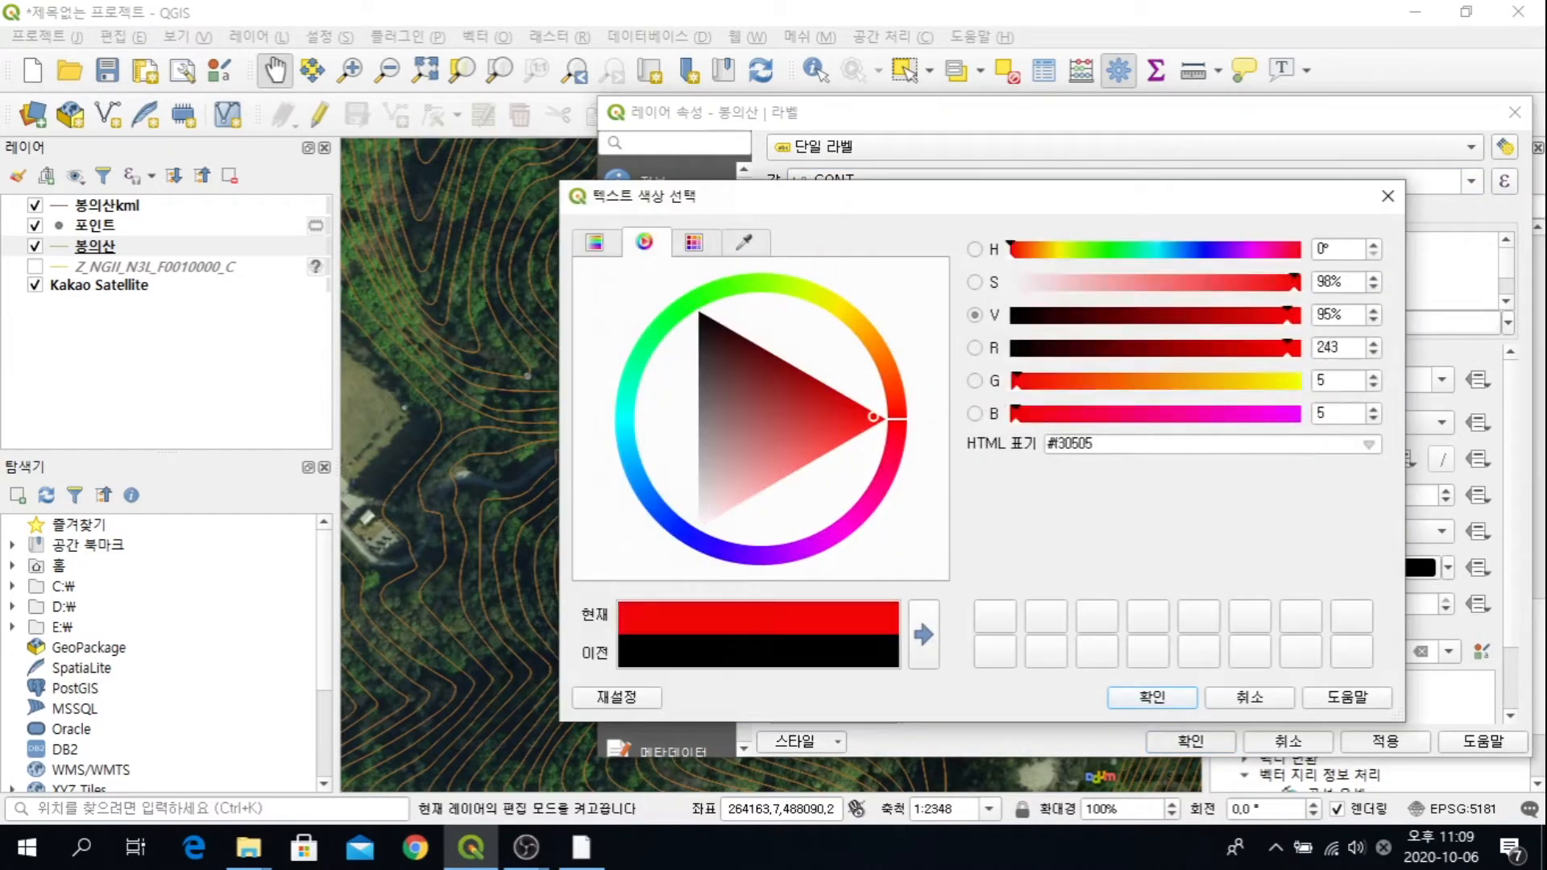
pyautogui.click(1152, 698)
pyautogui.click(1191, 742)
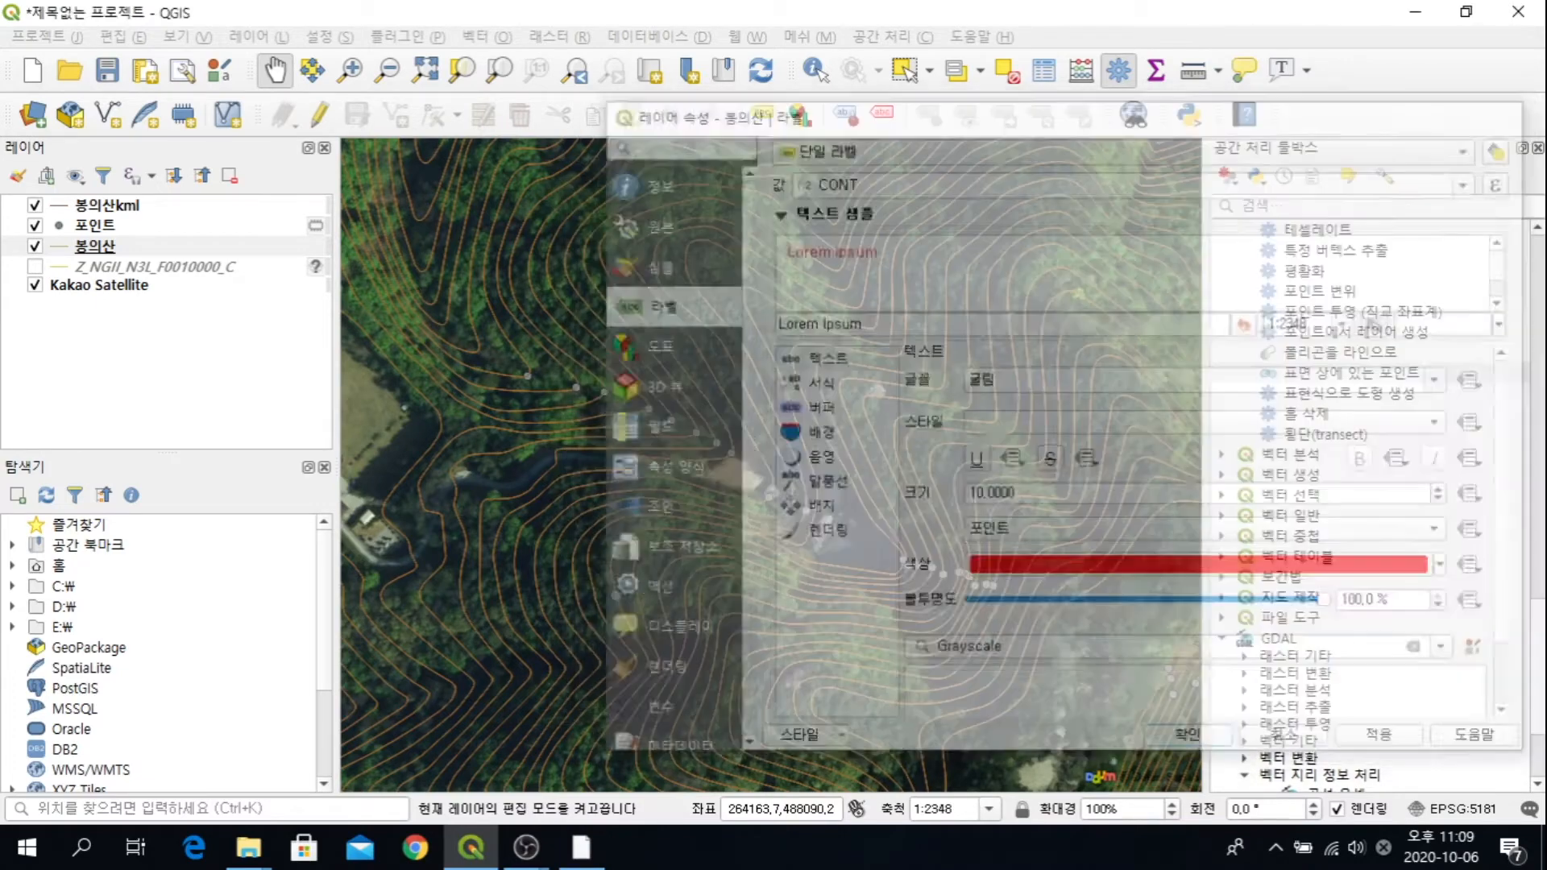
pyautogui.scroll(2, 895, 564)
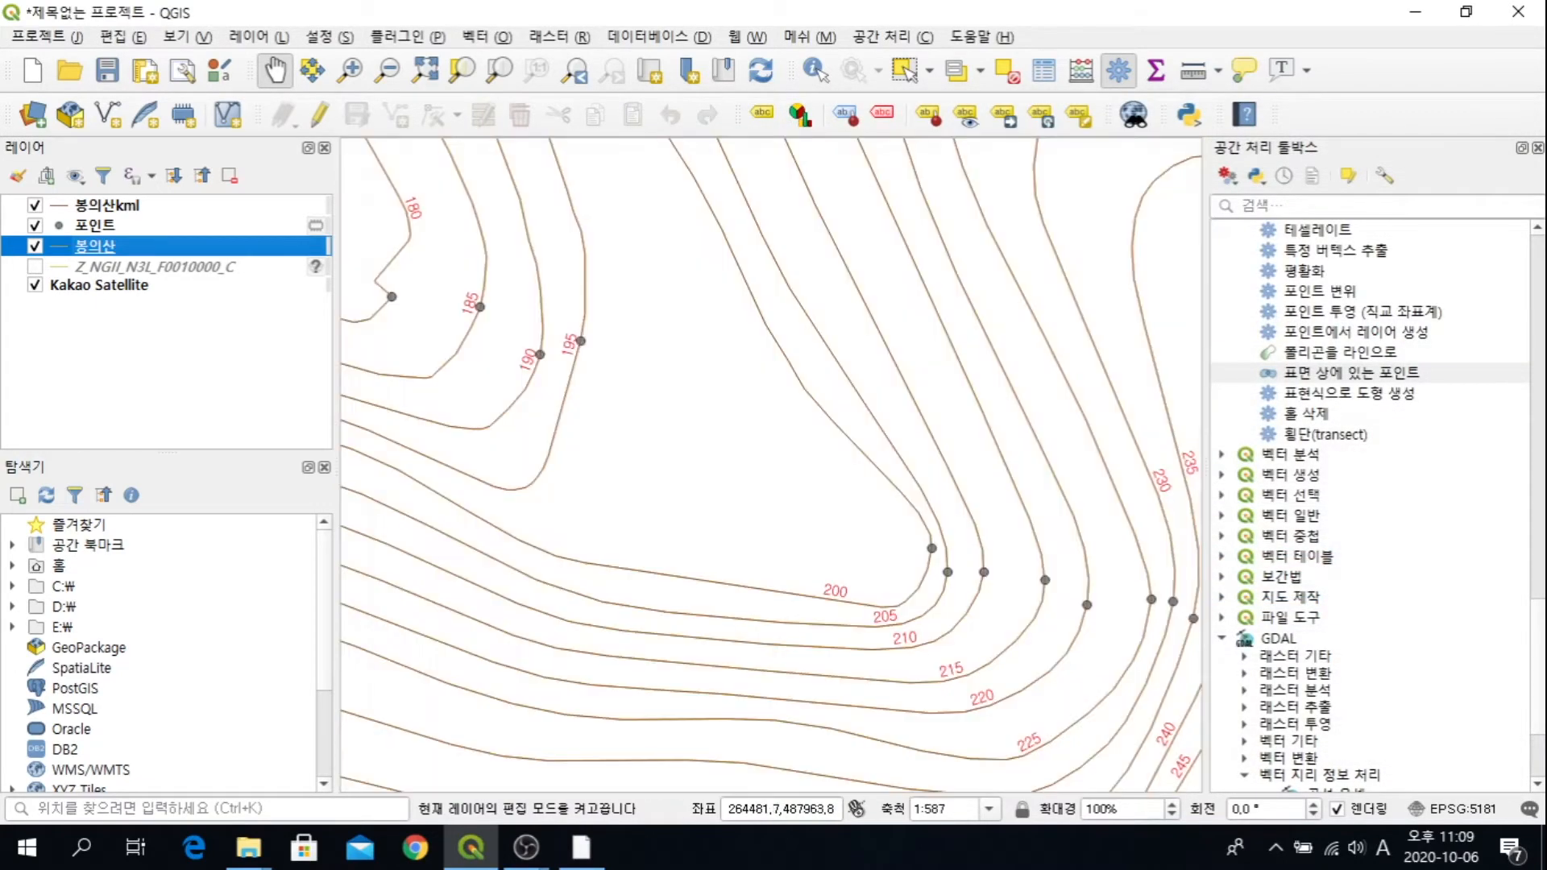
pyautogui.scroll(-1, 821, 499)
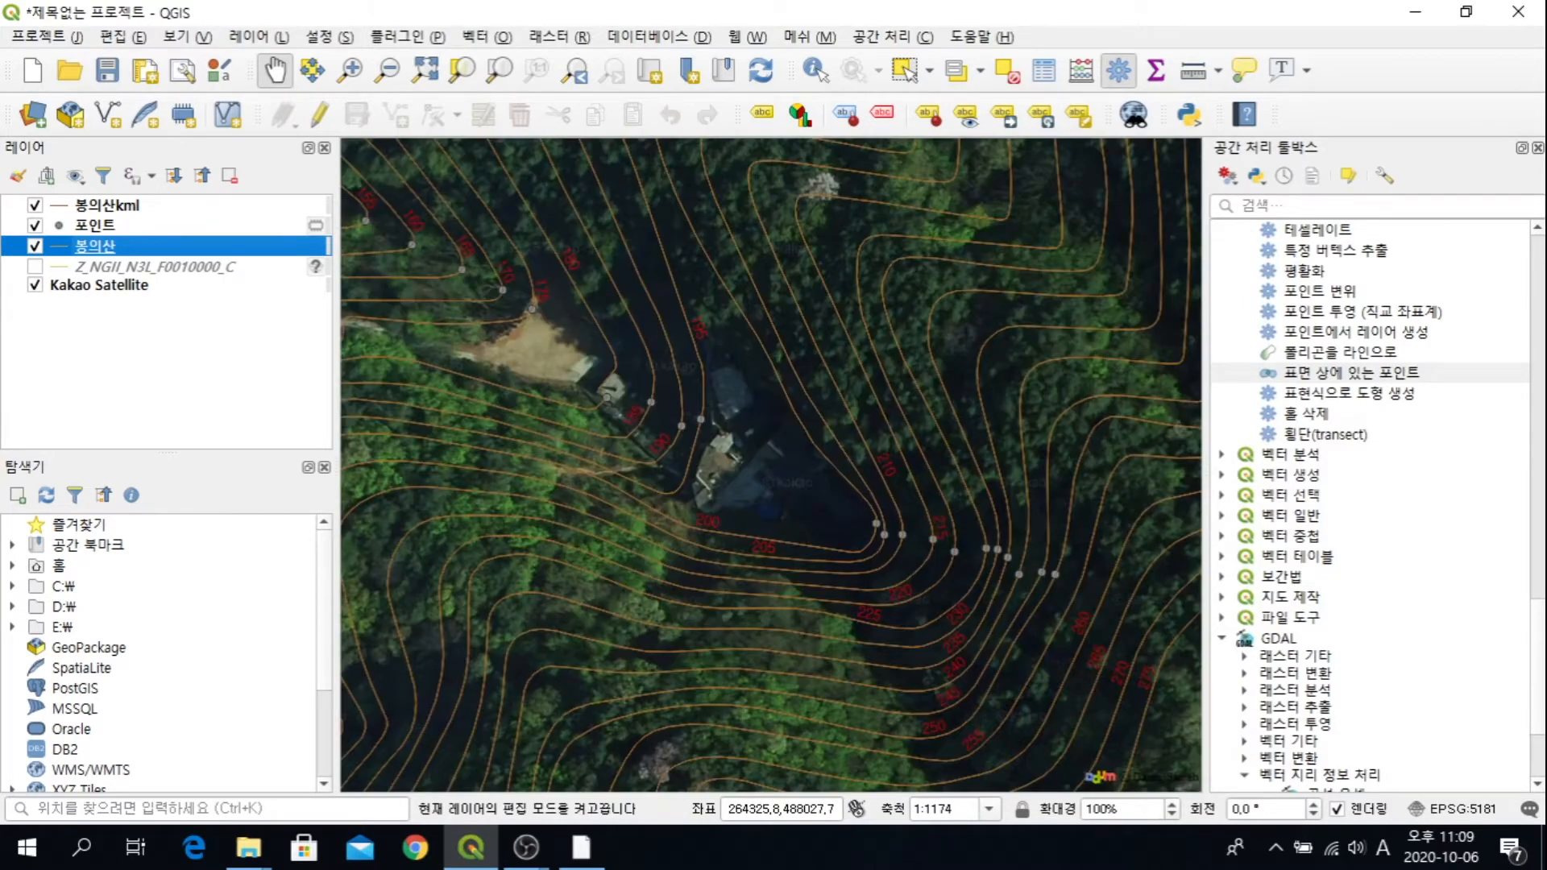
# Step: Turn on single labels (단일 라벨) for the 포인트 layer, using the cont-int field as the label value
pyautogui.click(106, 225)
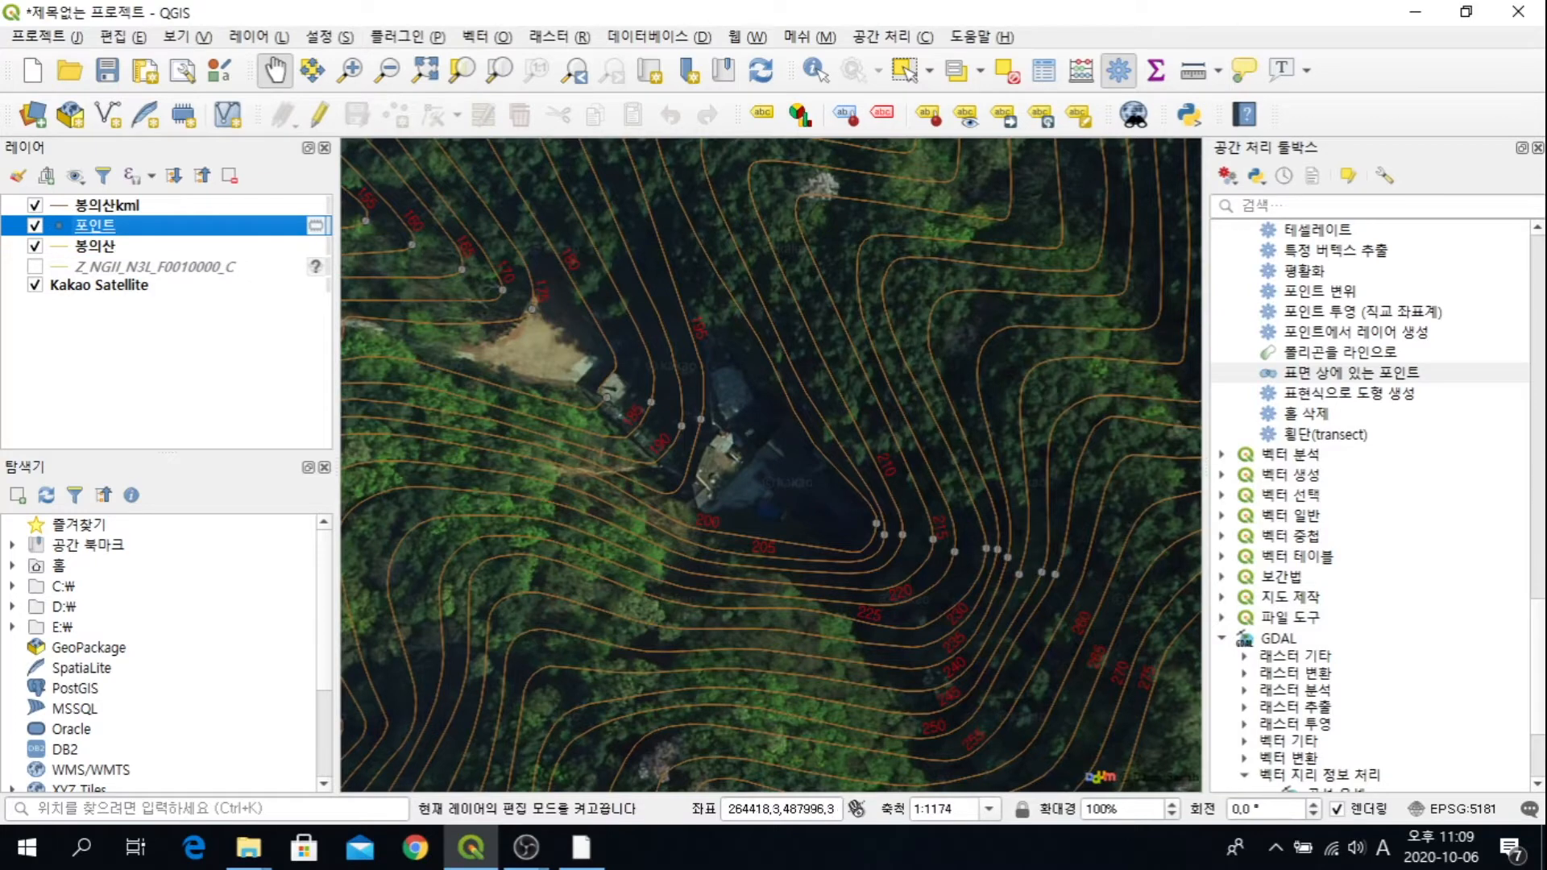
pyautogui.rightClick(154, 227)
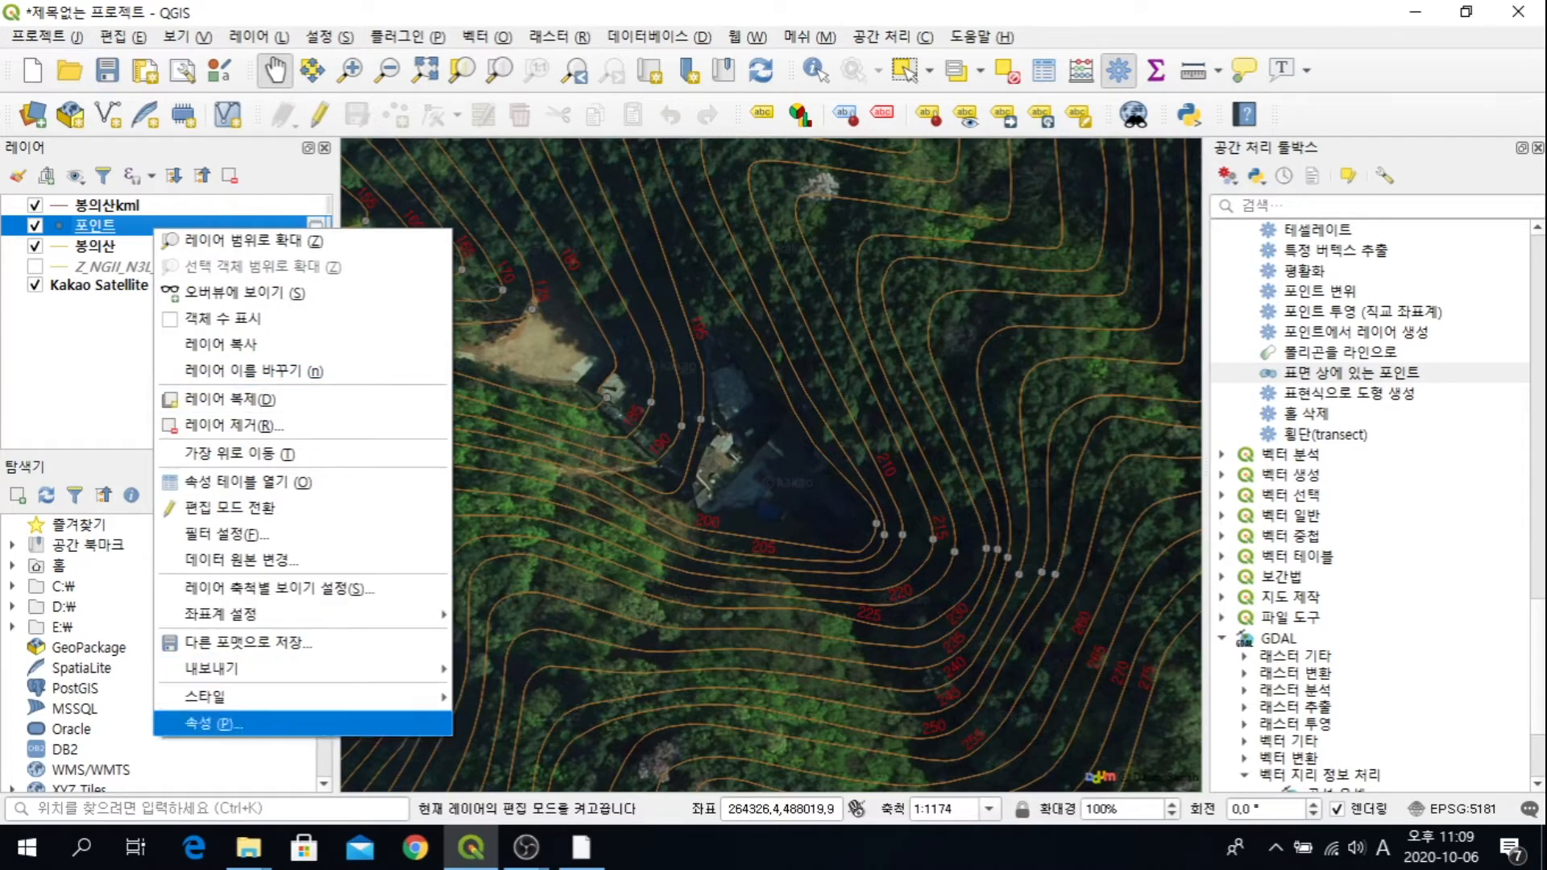
pyautogui.click(213, 724)
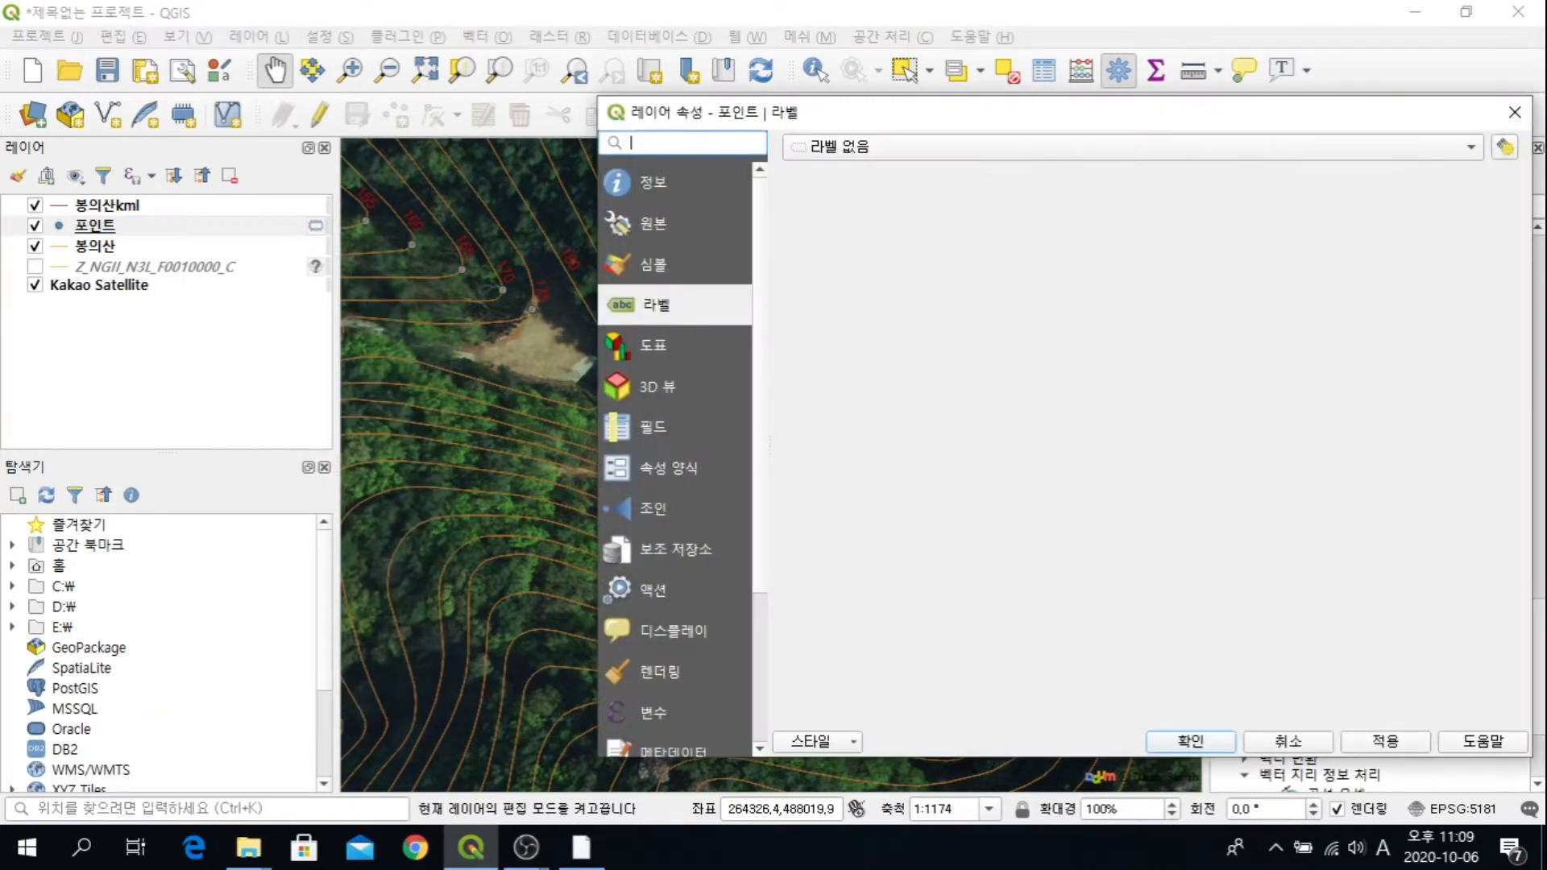
pyautogui.click(1133, 146)
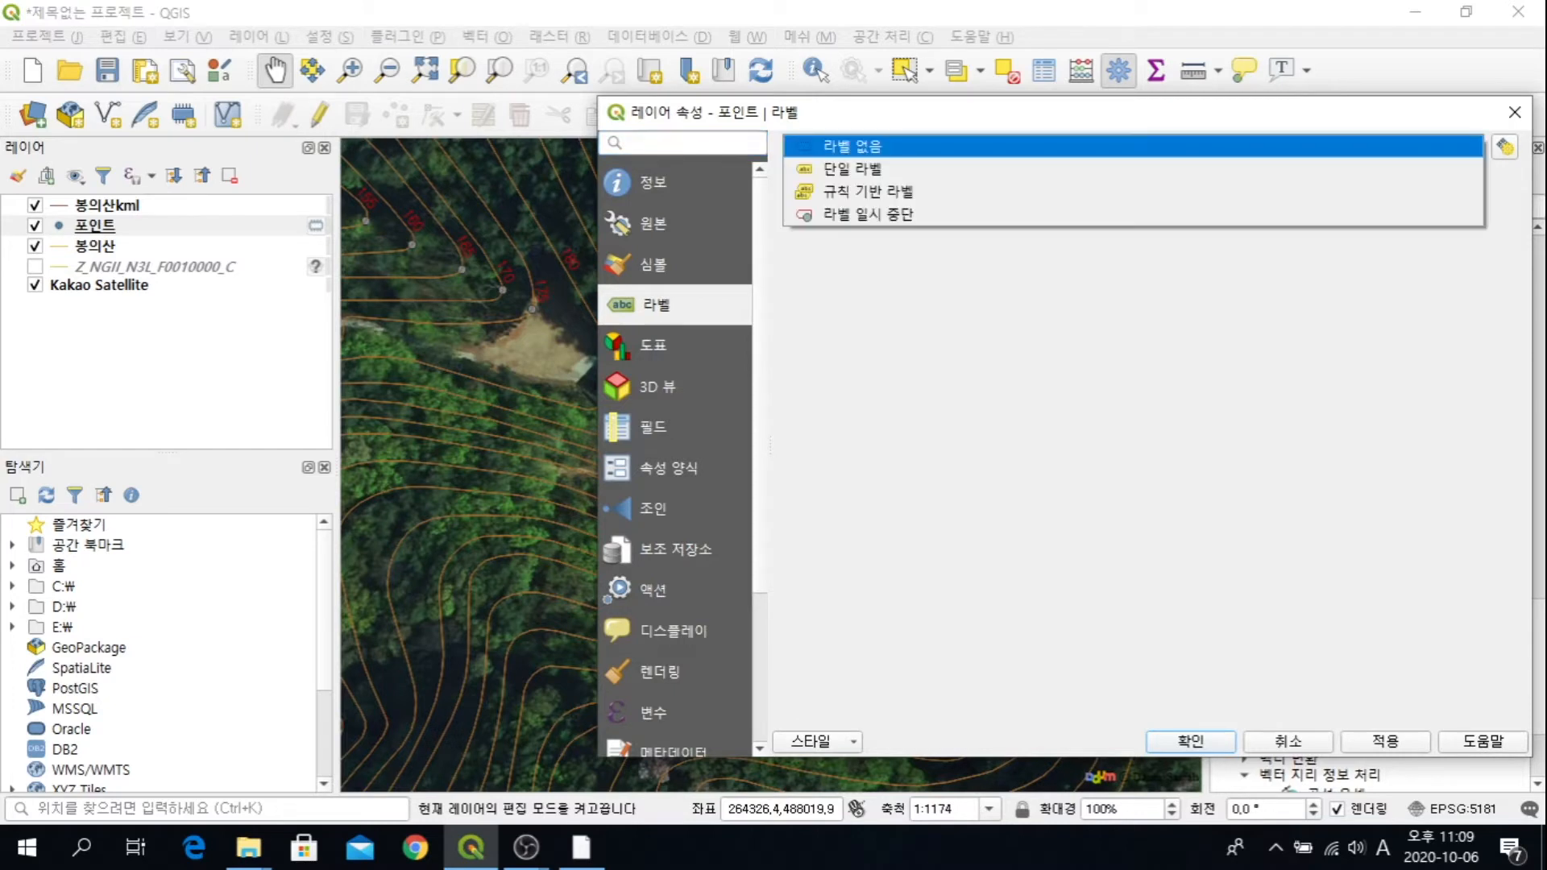
pyautogui.click(852, 169)
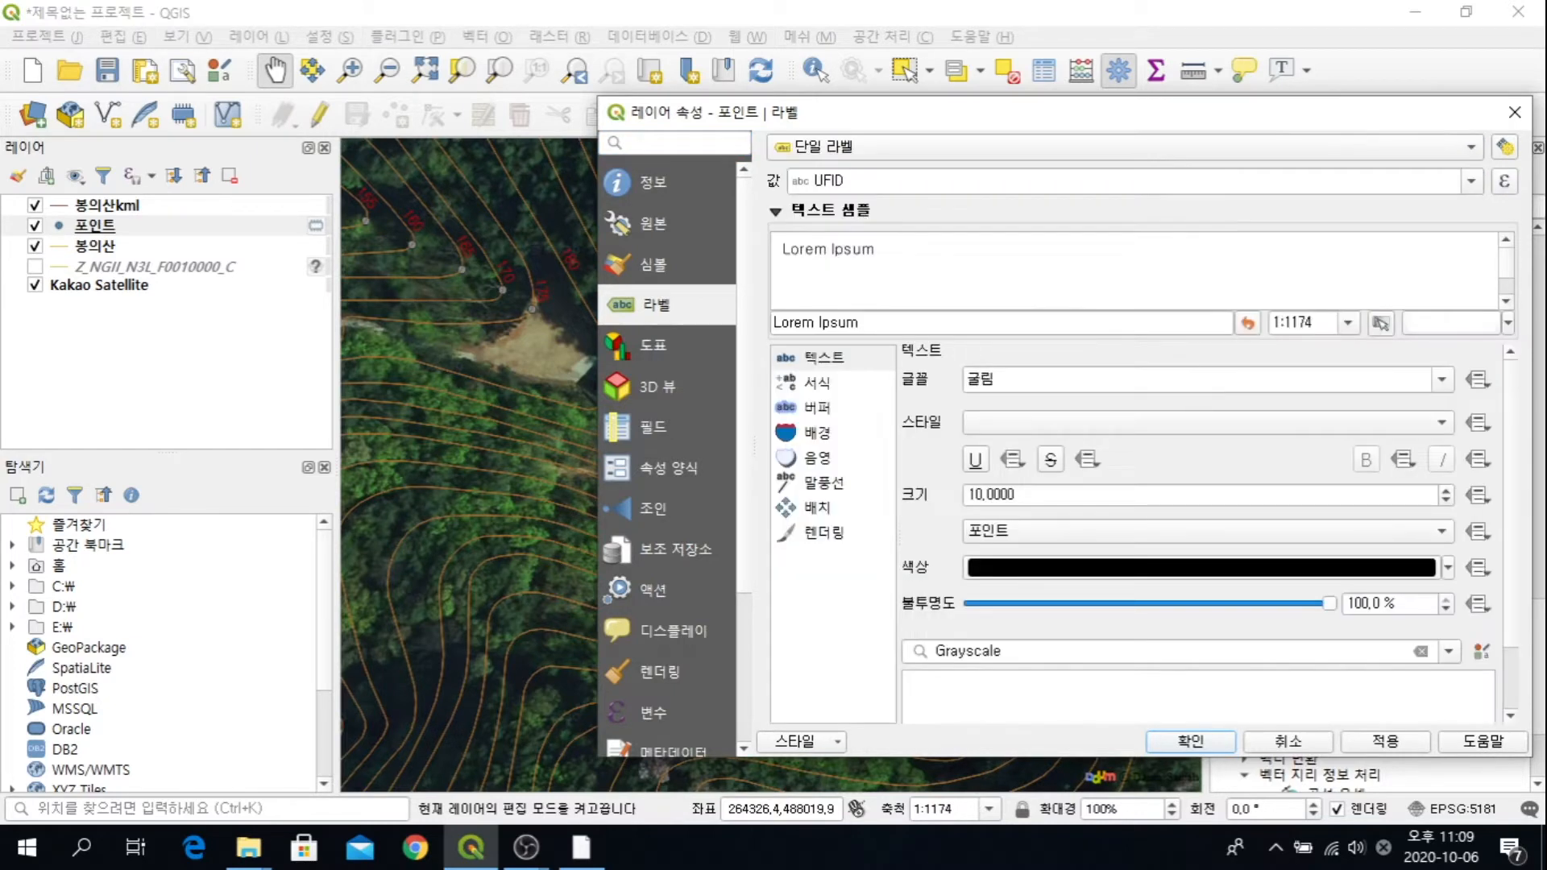
pyautogui.click(1471, 182)
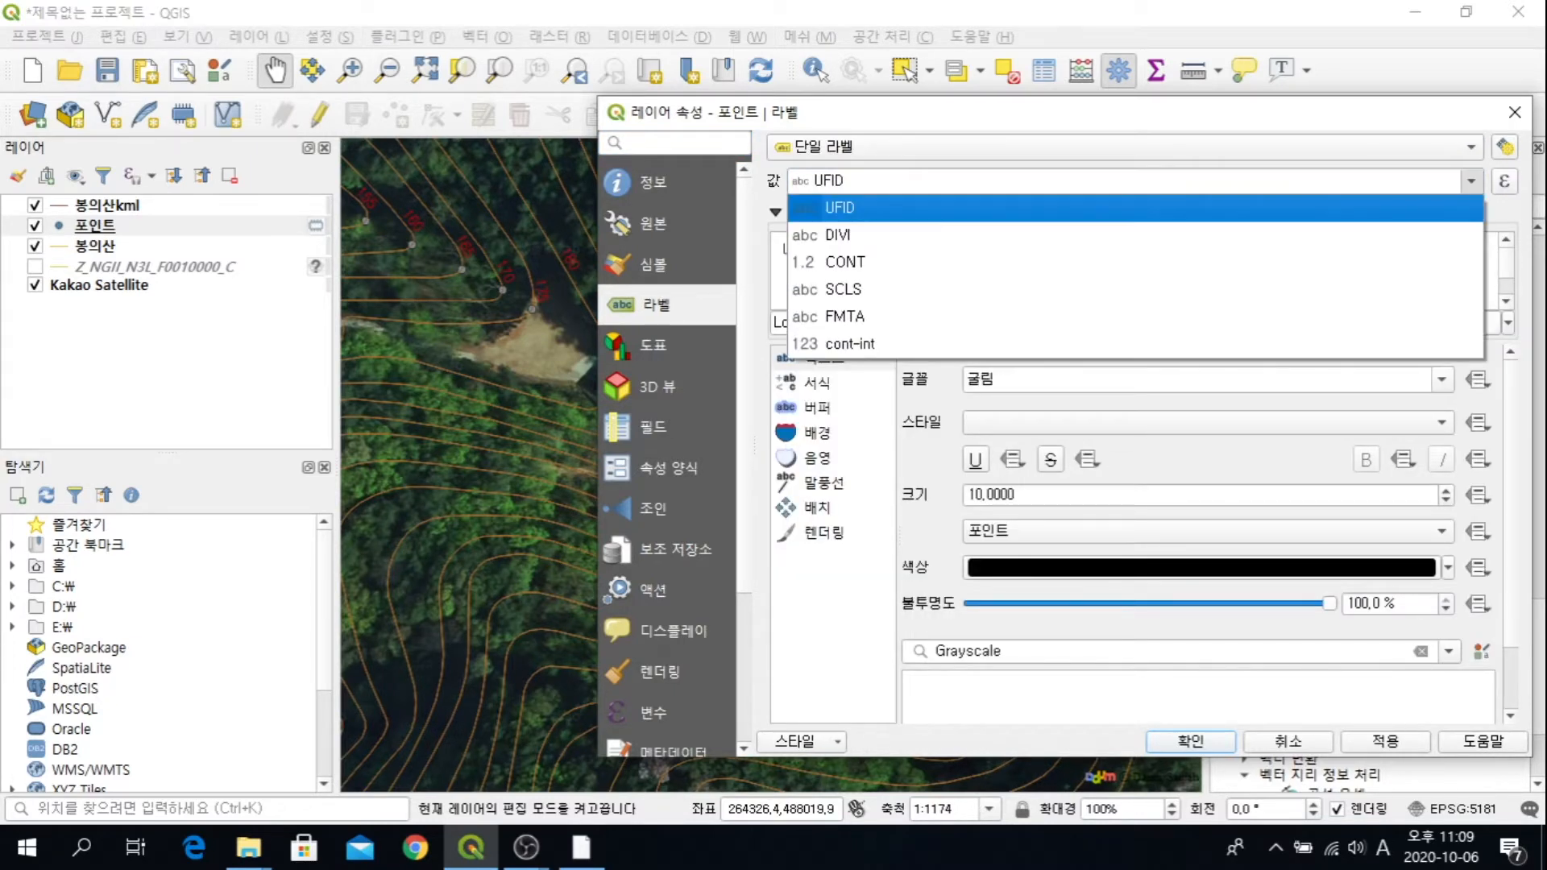
pyautogui.press('Down')
pyautogui.press('Down')
pyautogui.press('Down')
pyautogui.press('Down')
pyautogui.press('Down')
pyautogui.press('Return')
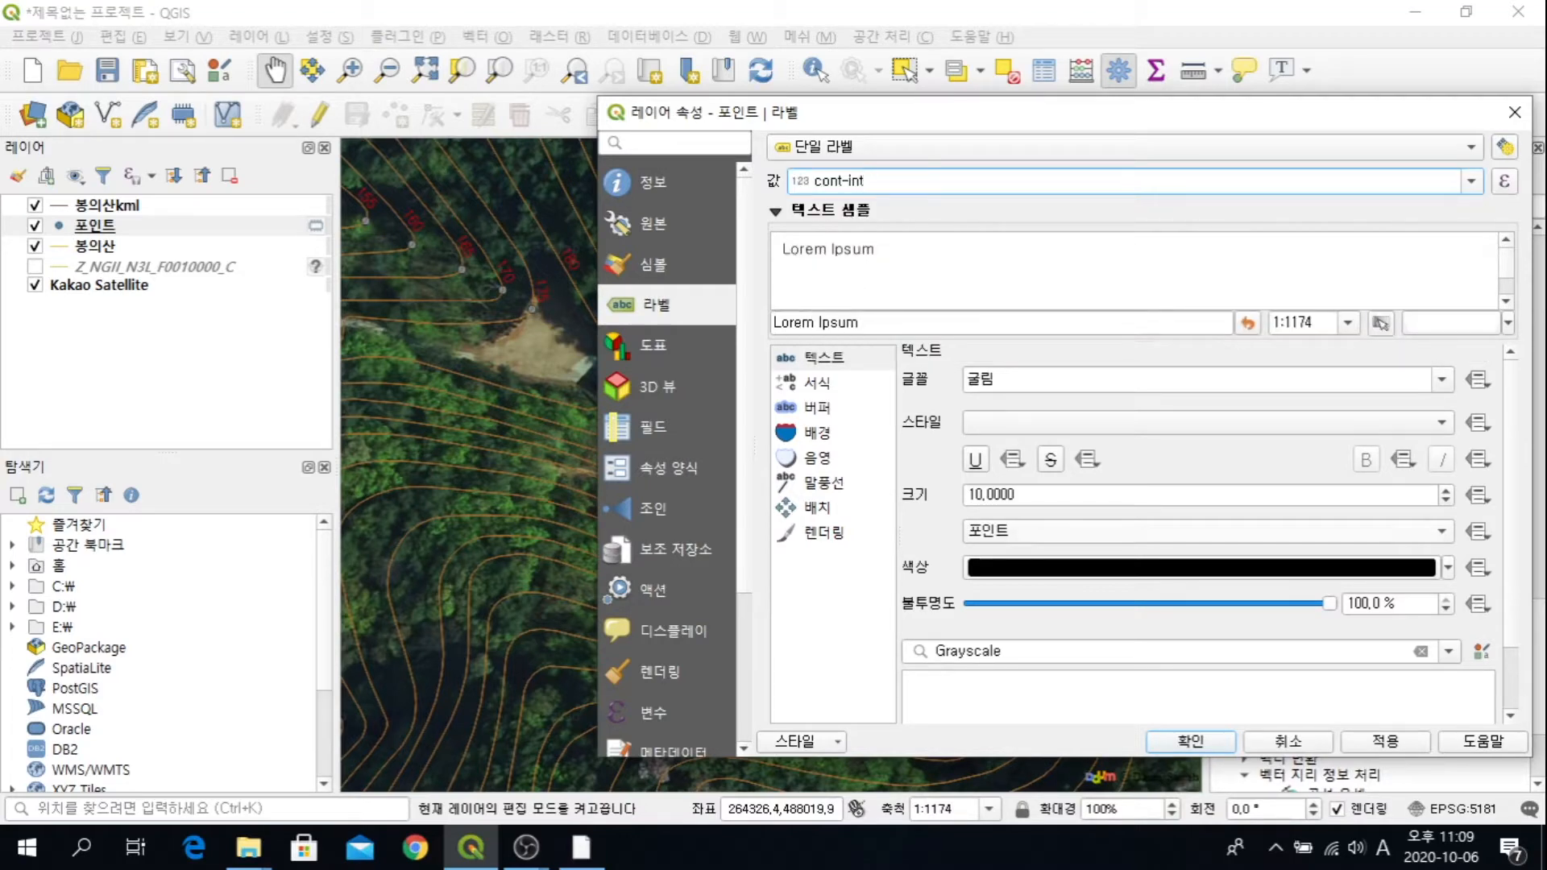
# Step: Set the 포인트 label text colour to golden yellow (#fac40f)
pyautogui.click(1200, 568)
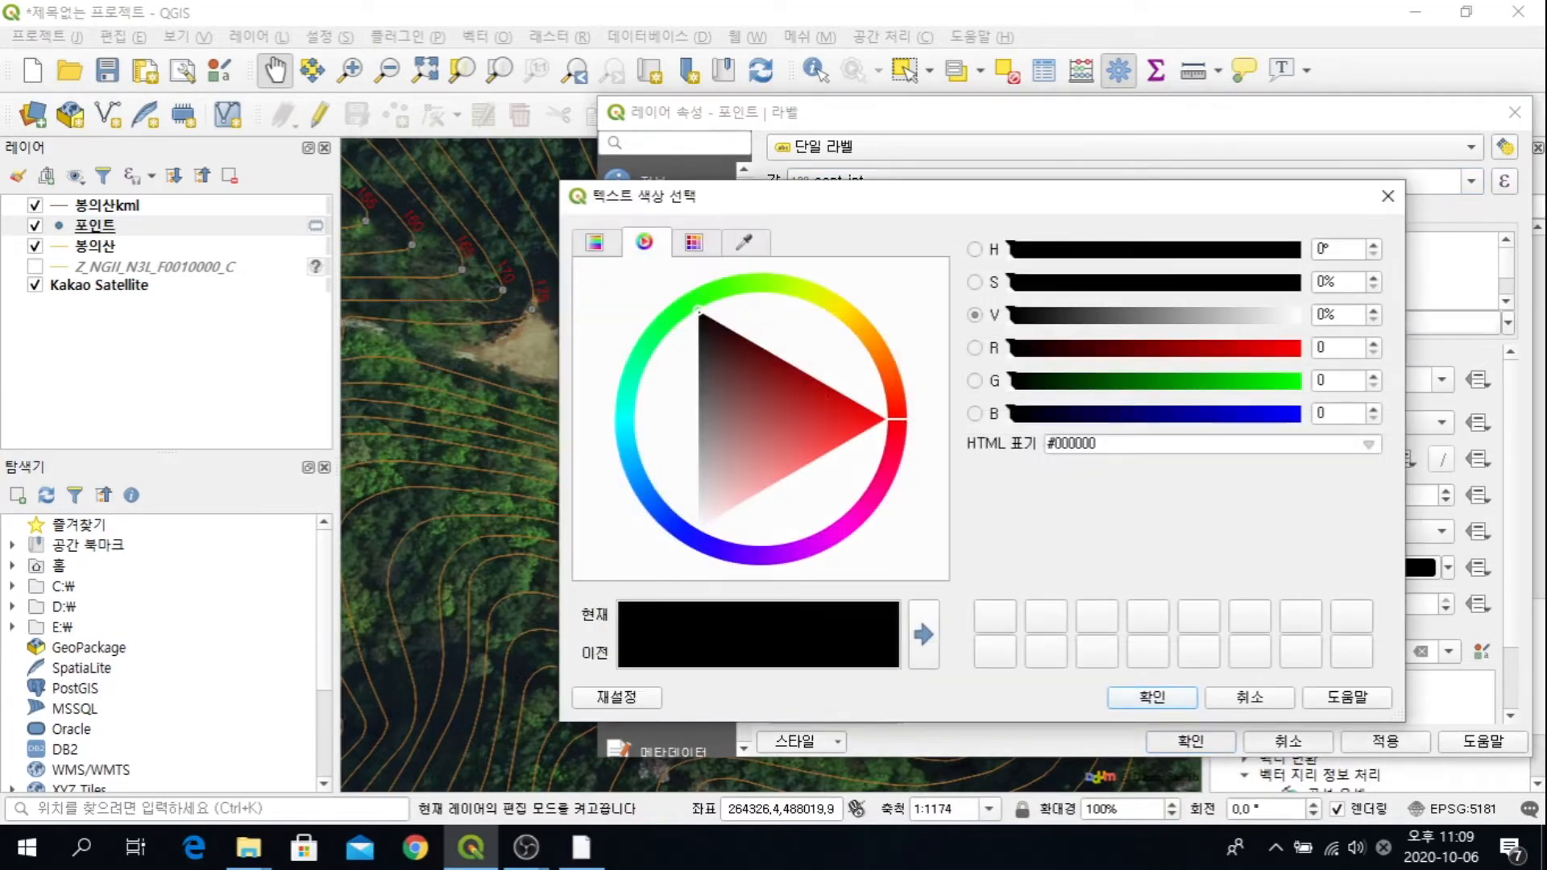
pyautogui.click(856, 321)
pyautogui.click(841, 343)
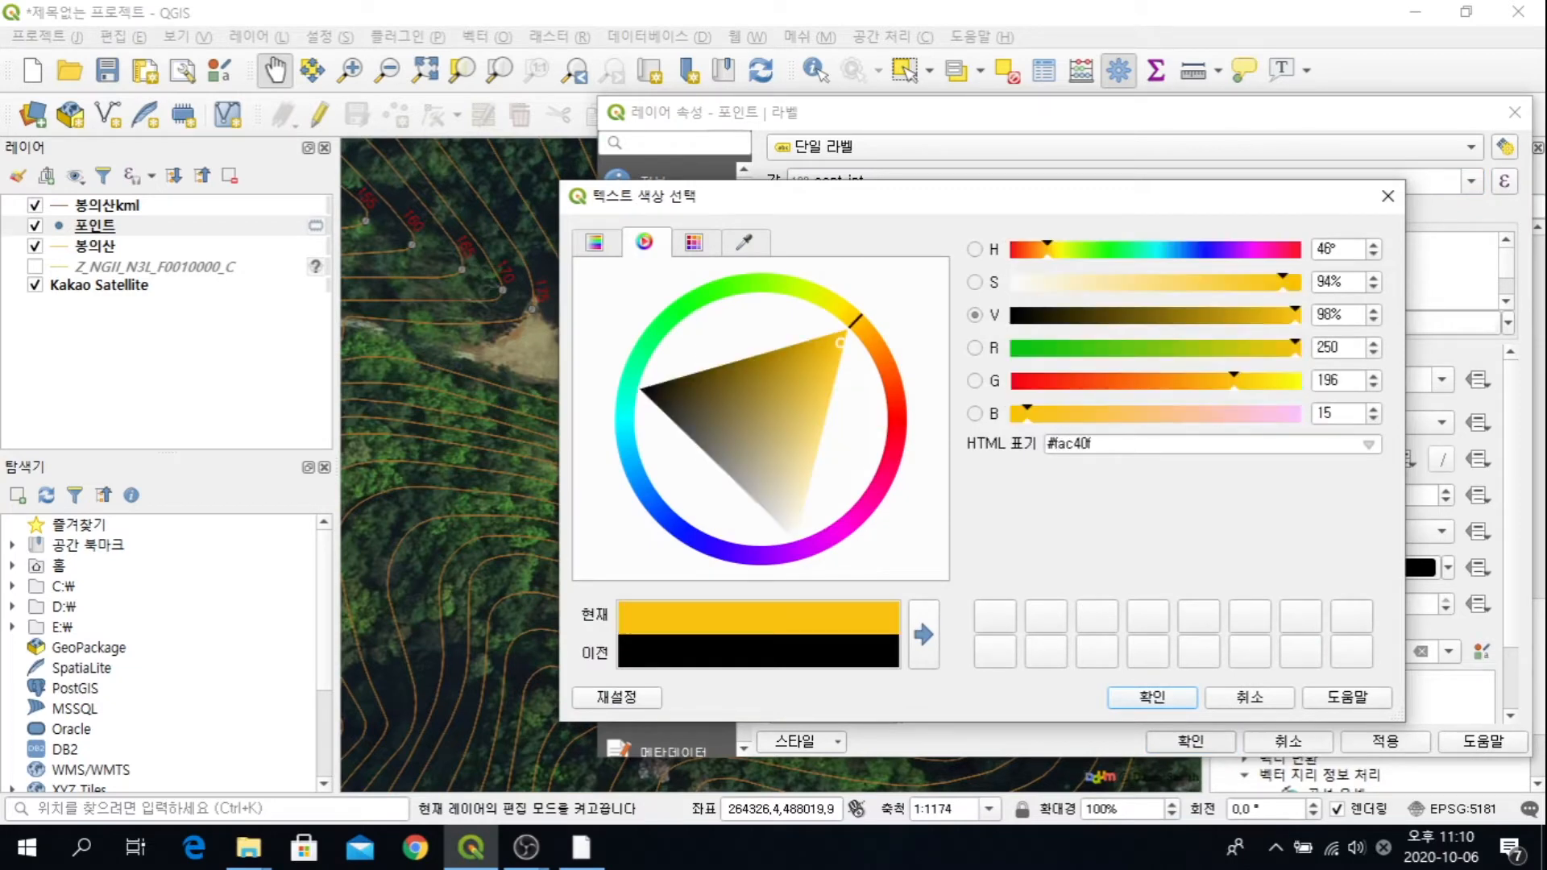
pyautogui.click(1152, 698)
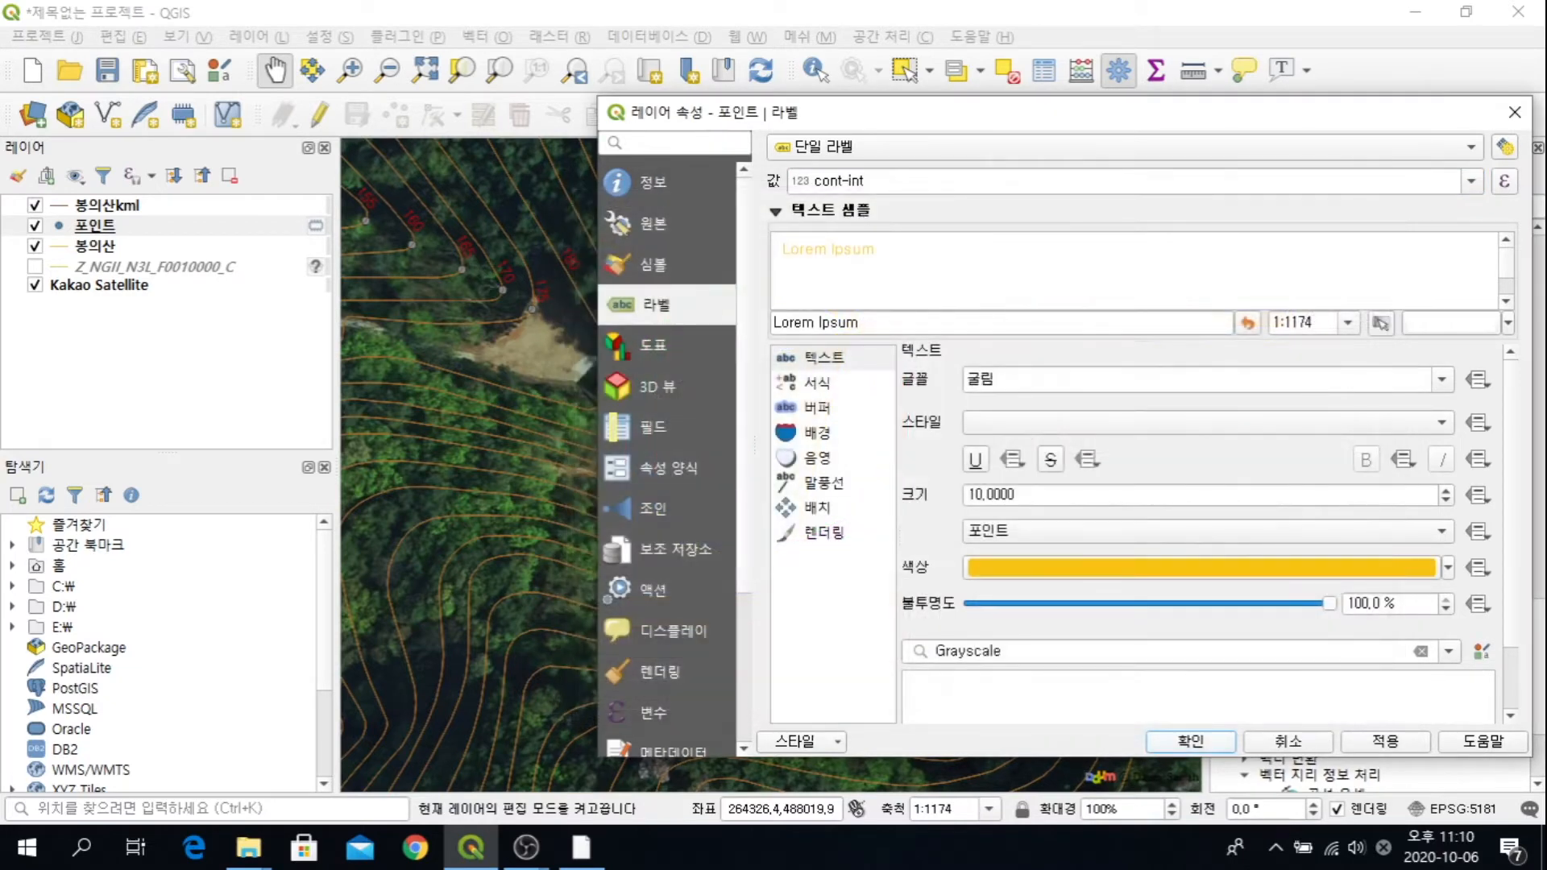
# Step: Give the simple marker symbol of the 포인트 layer a yellow fill and apply the layer properties
pyautogui.click(654, 264)
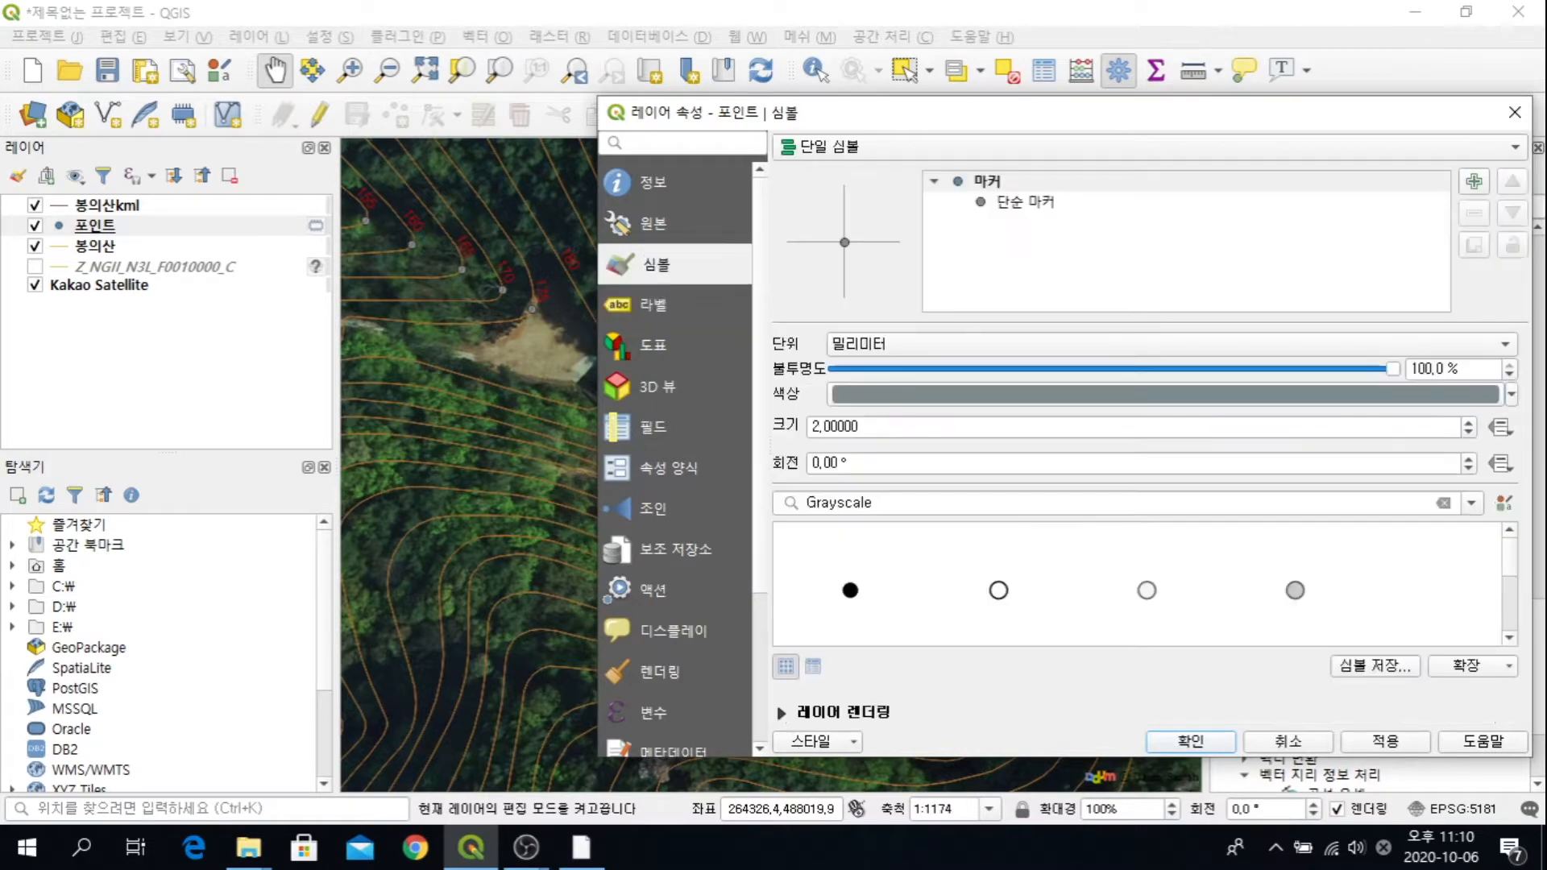
pyautogui.click(1025, 203)
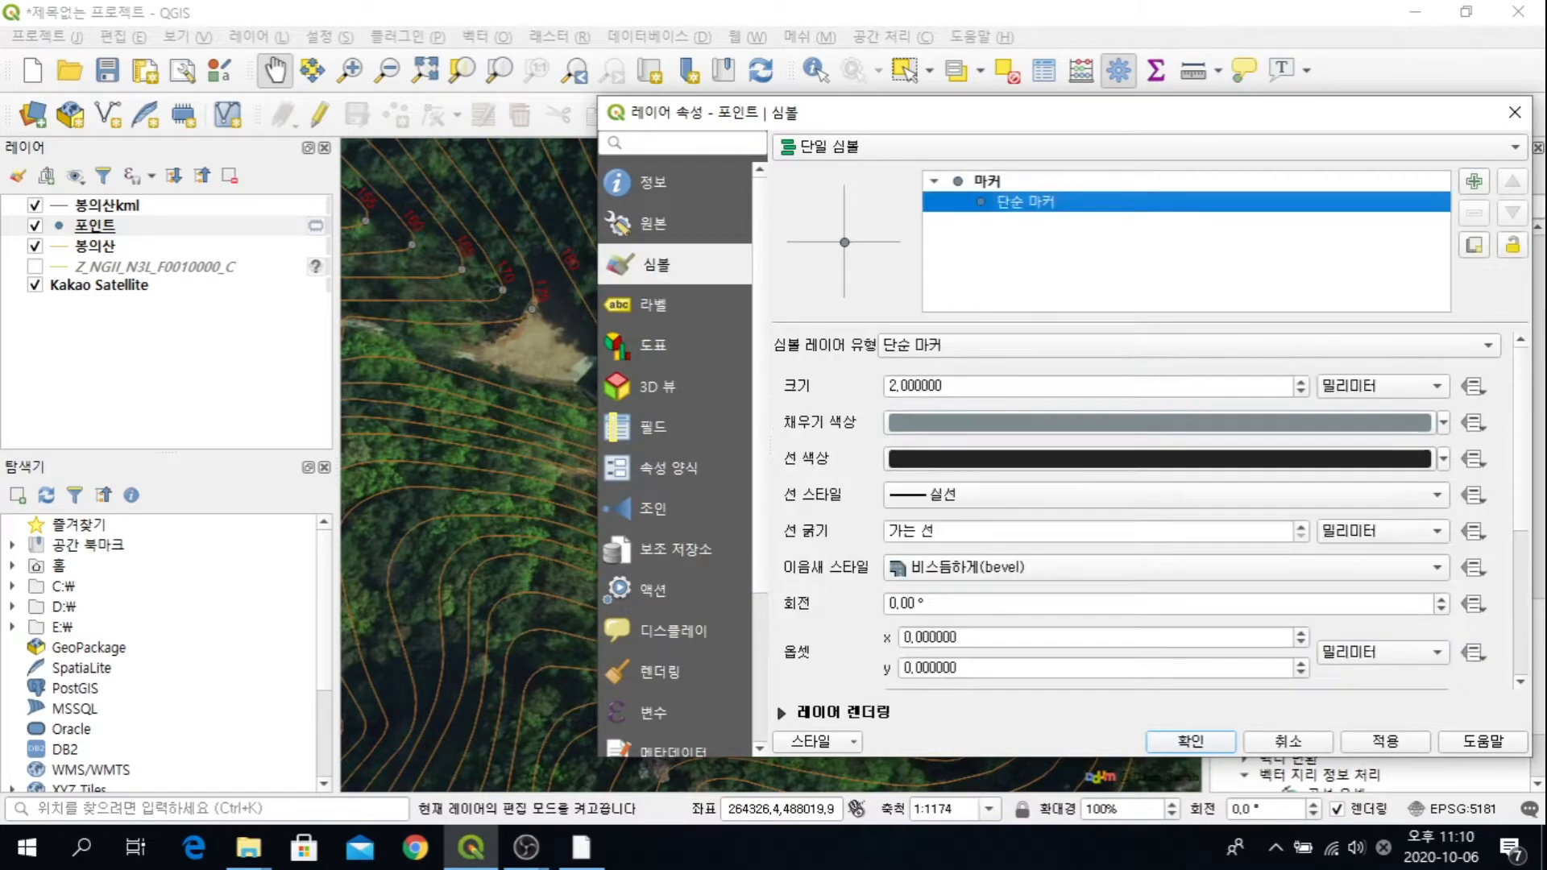
pyautogui.click(1160, 422)
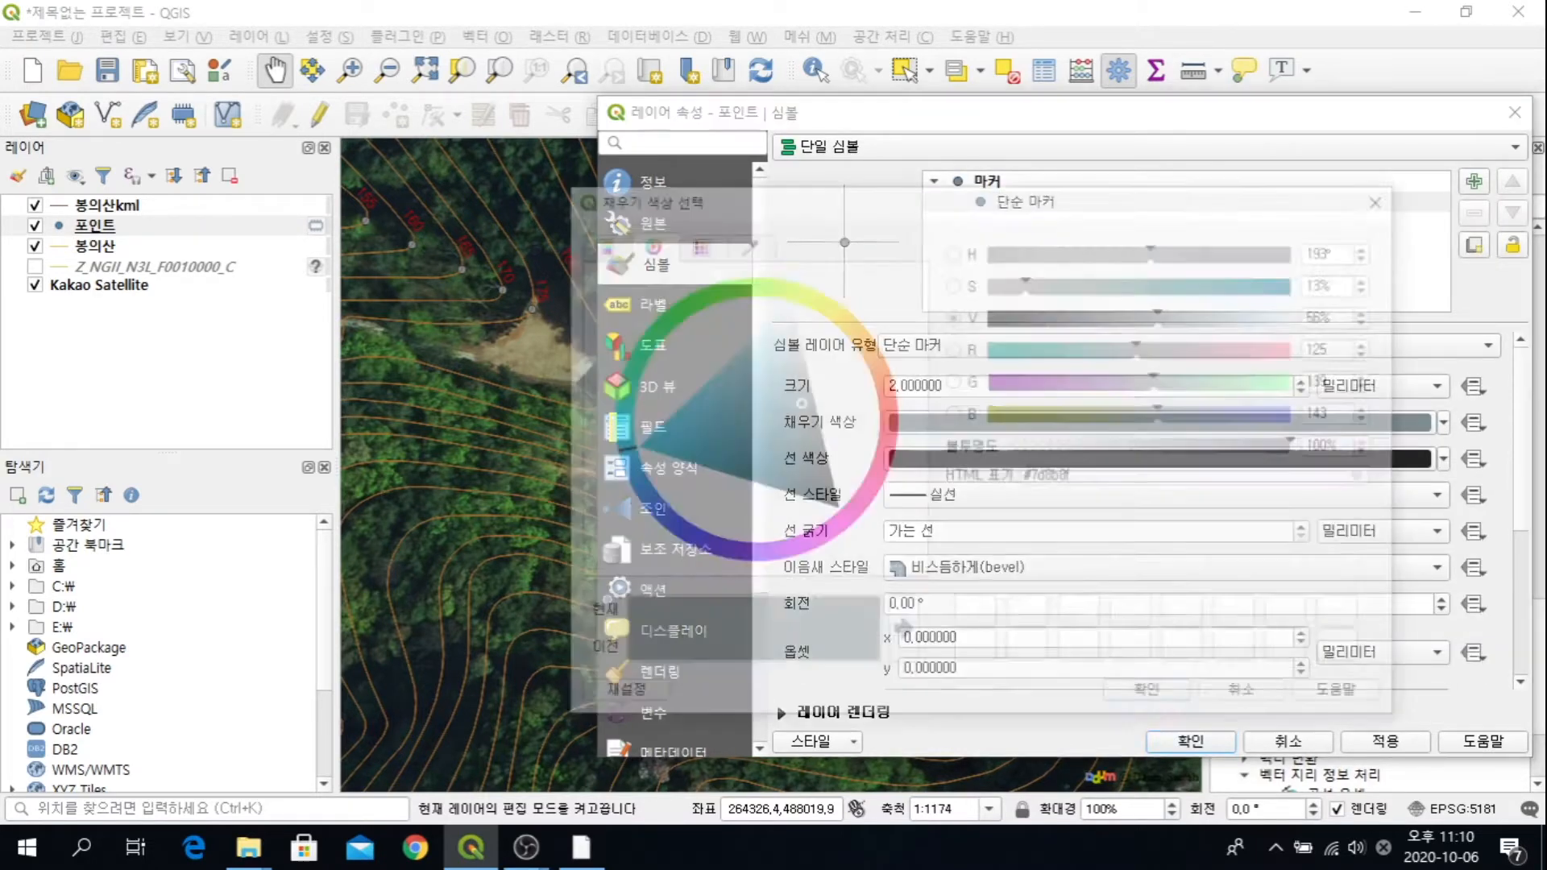
pyautogui.click(838, 314)
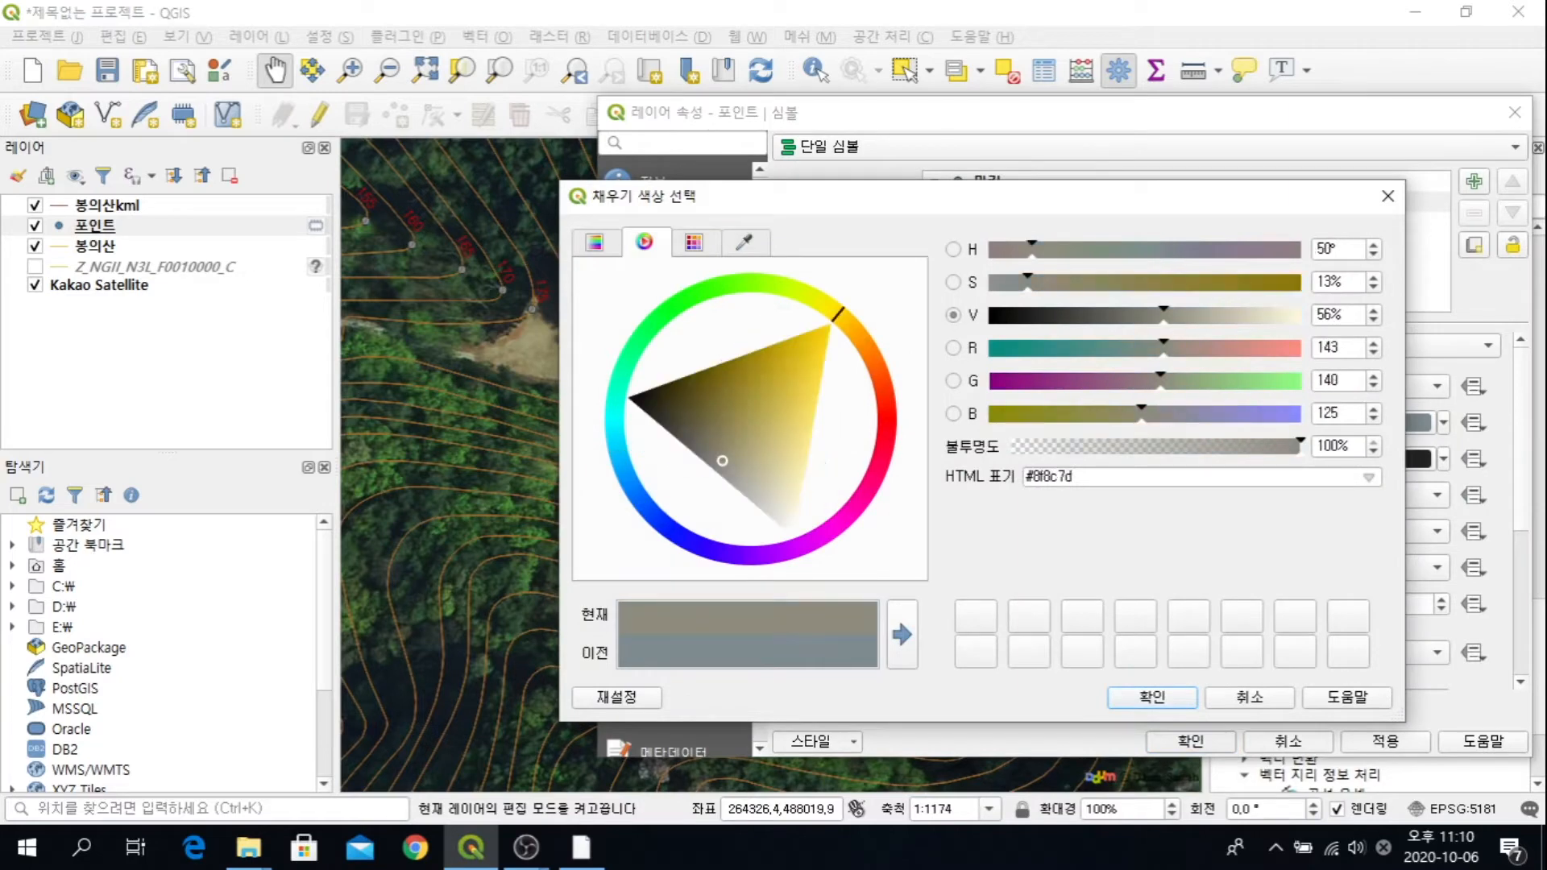
pyautogui.click(825, 338)
pyautogui.click(1152, 697)
pyautogui.click(1191, 740)
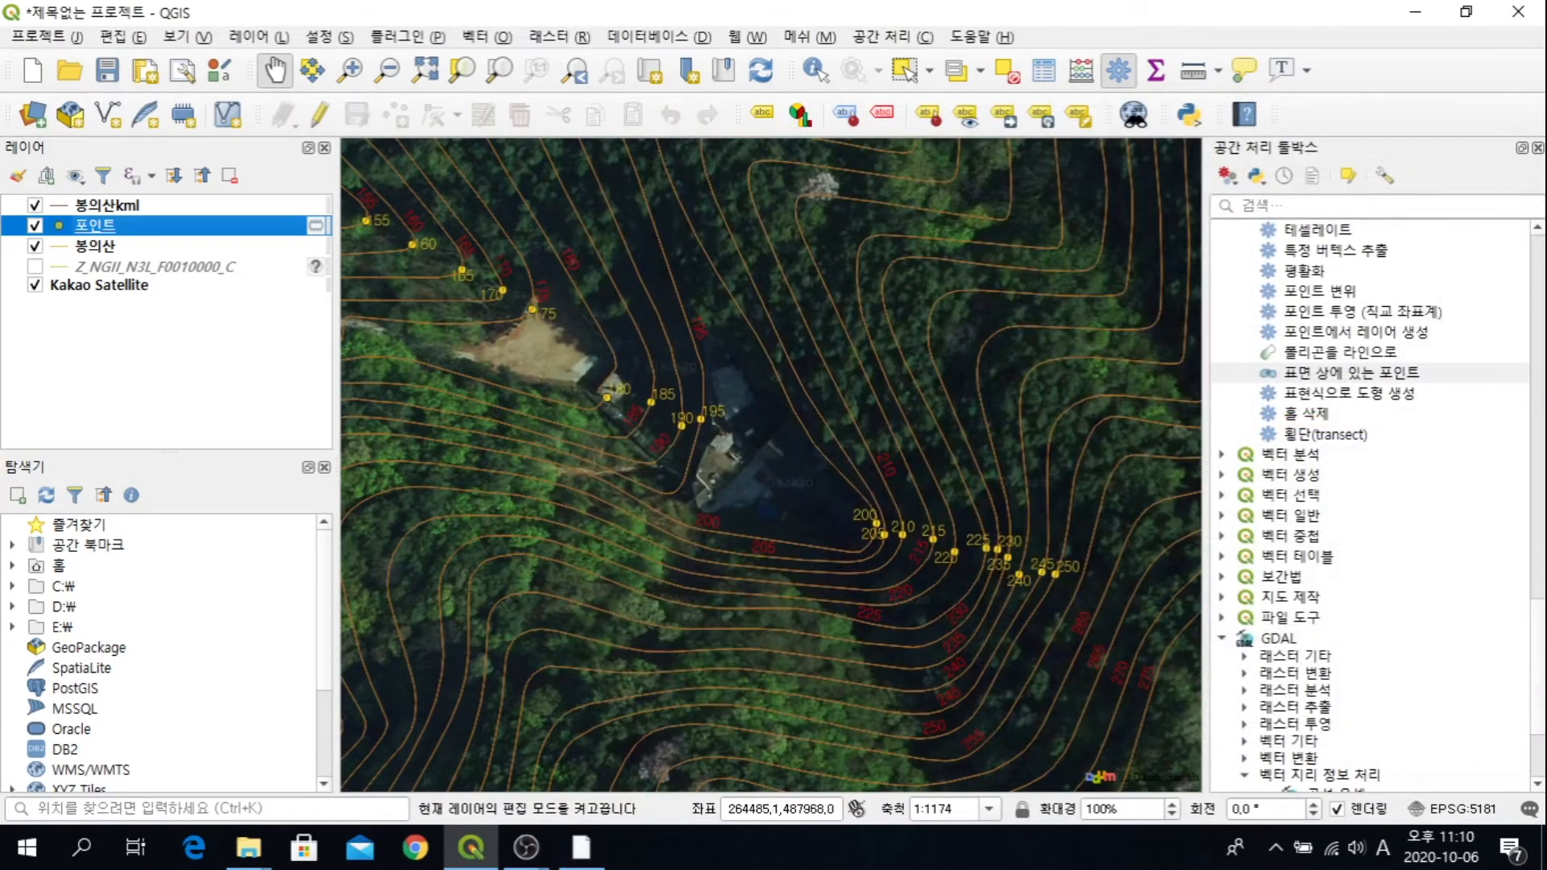
# Step: Hide the 봉의산 and 봉의산kml contour layers and look over the distribution of the elevation points
pyautogui.scroll(1, 974, 568)
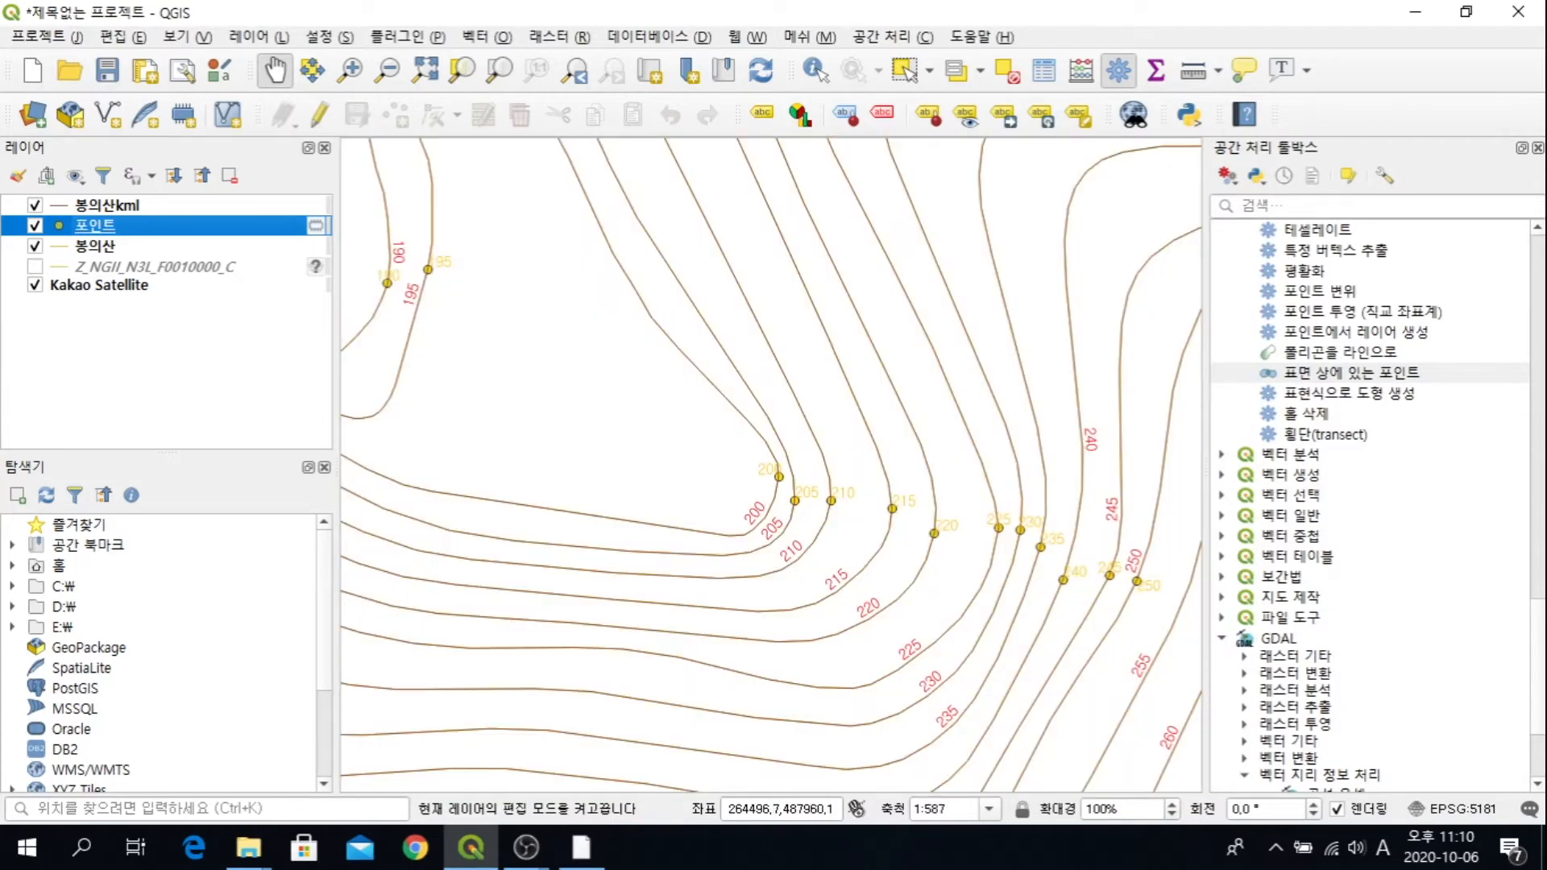
pyautogui.scroll(2, 961, 552)
pyautogui.scroll(-3, 959, 552)
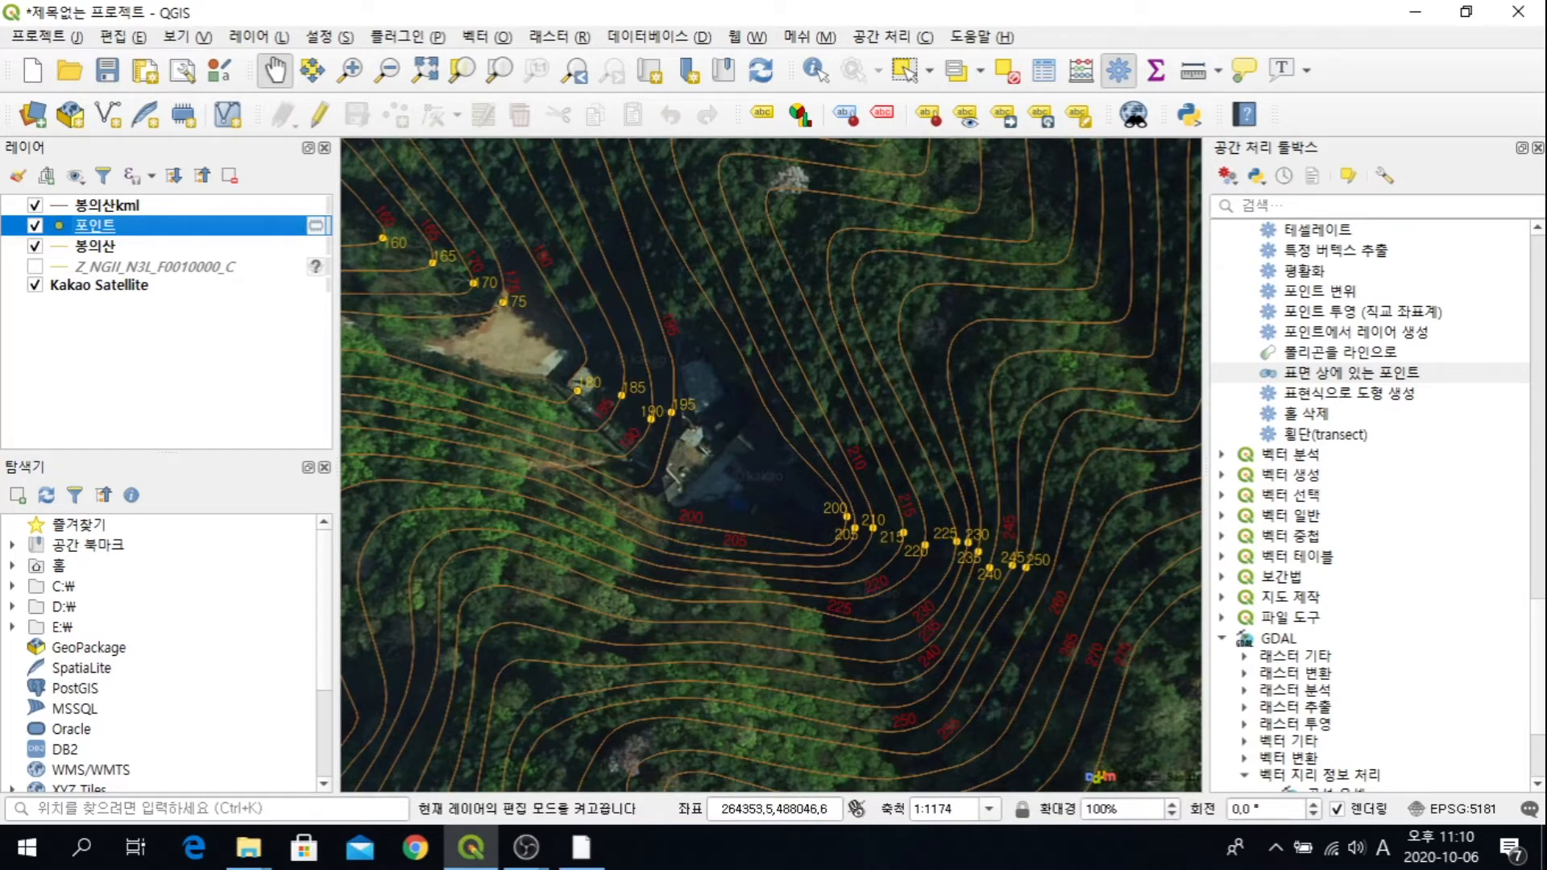
pyautogui.scroll(-2, 848, 496)
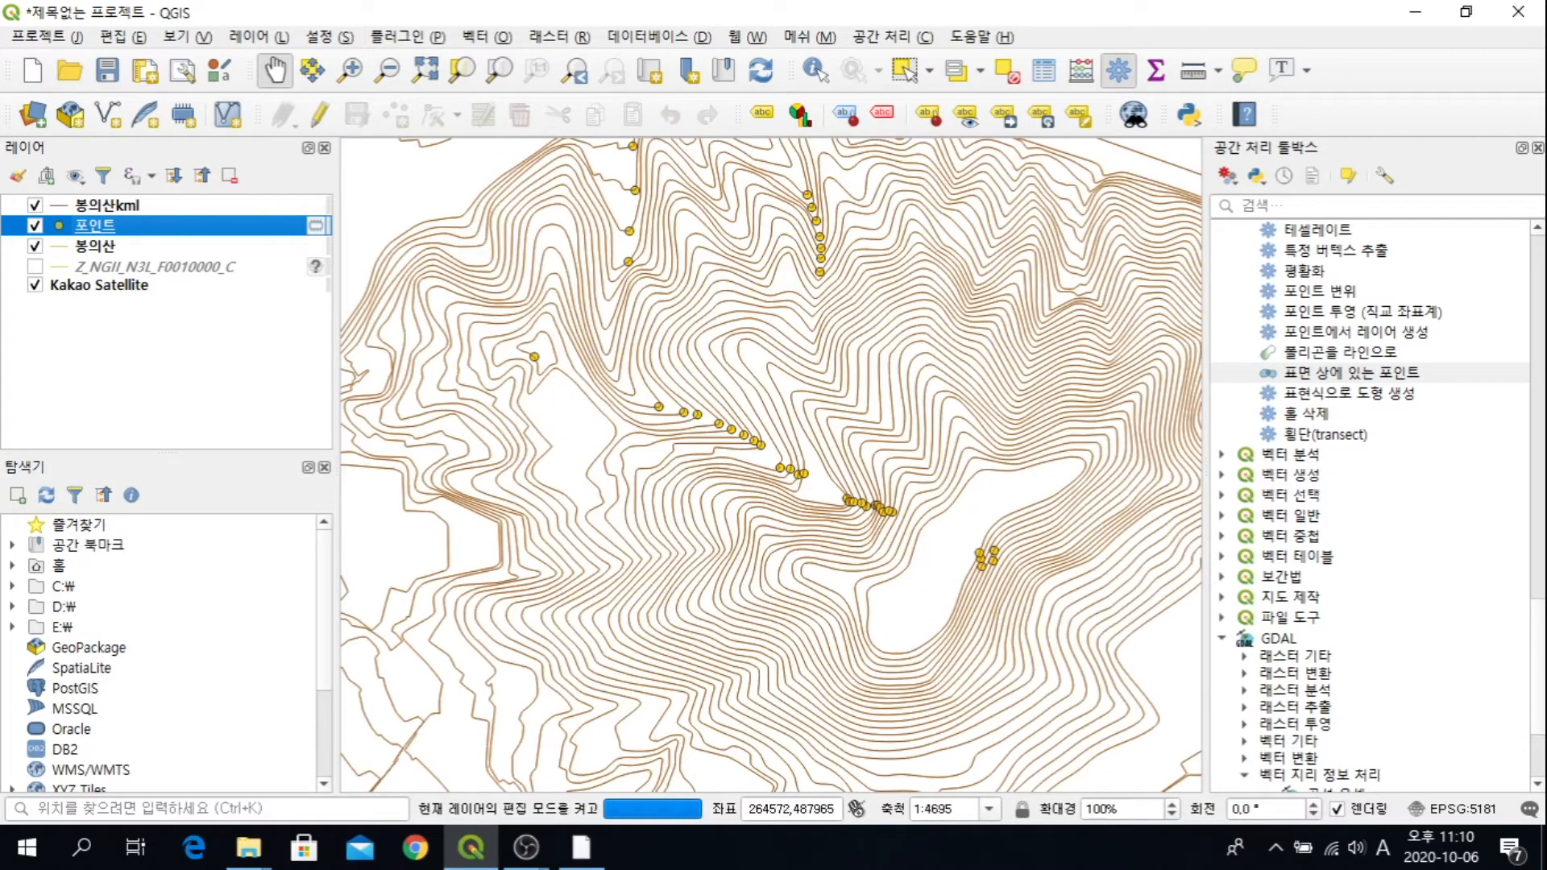
pyautogui.scroll(-1, 820, 415)
pyautogui.scroll(1, 859, 406)
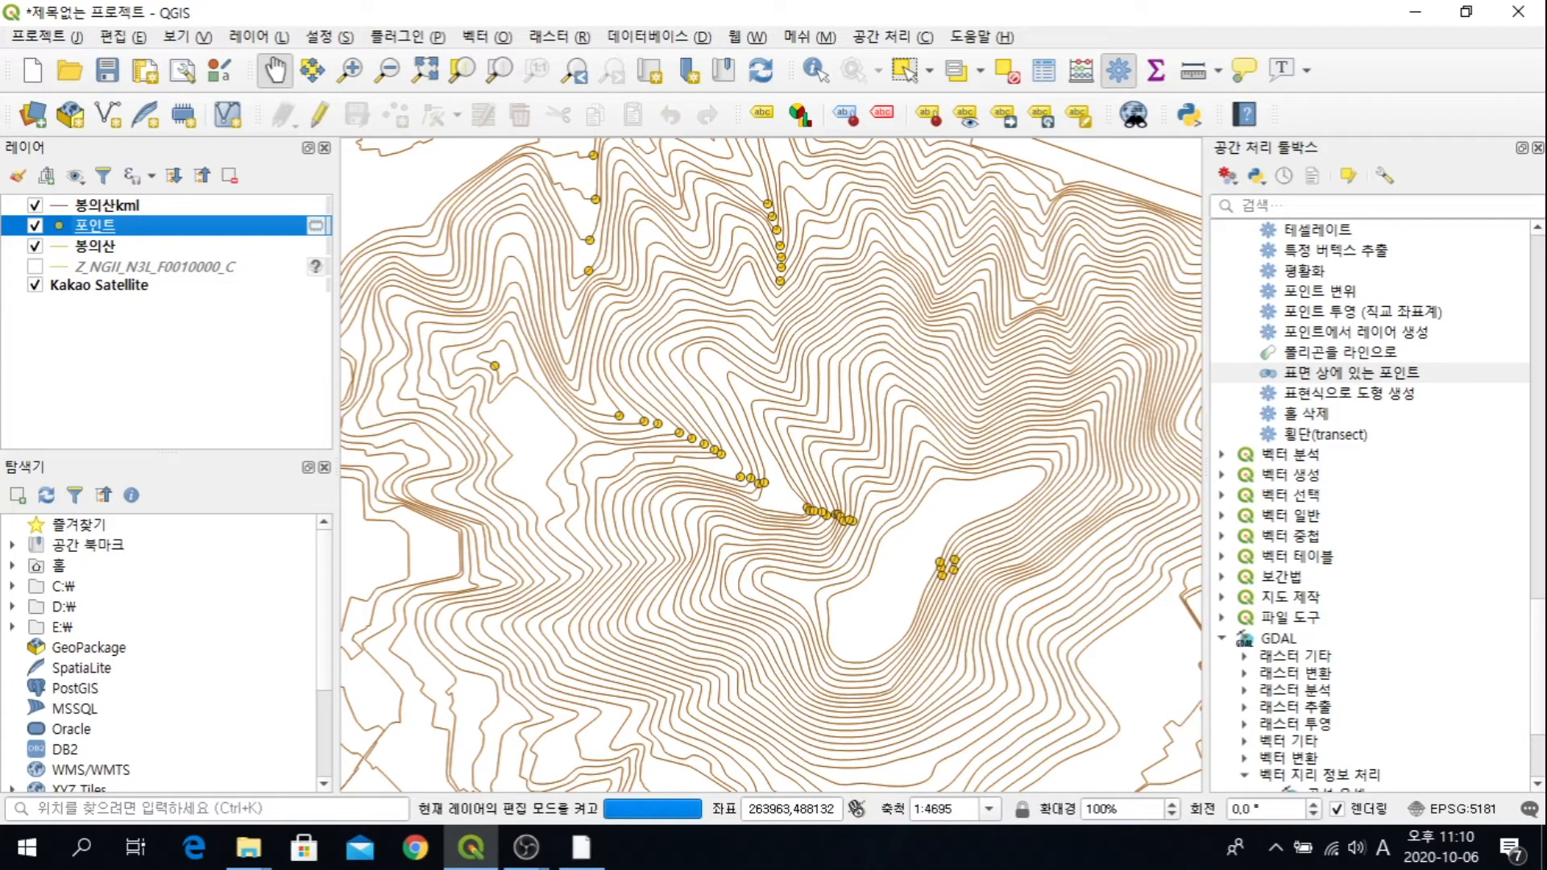
pyautogui.click(34, 246)
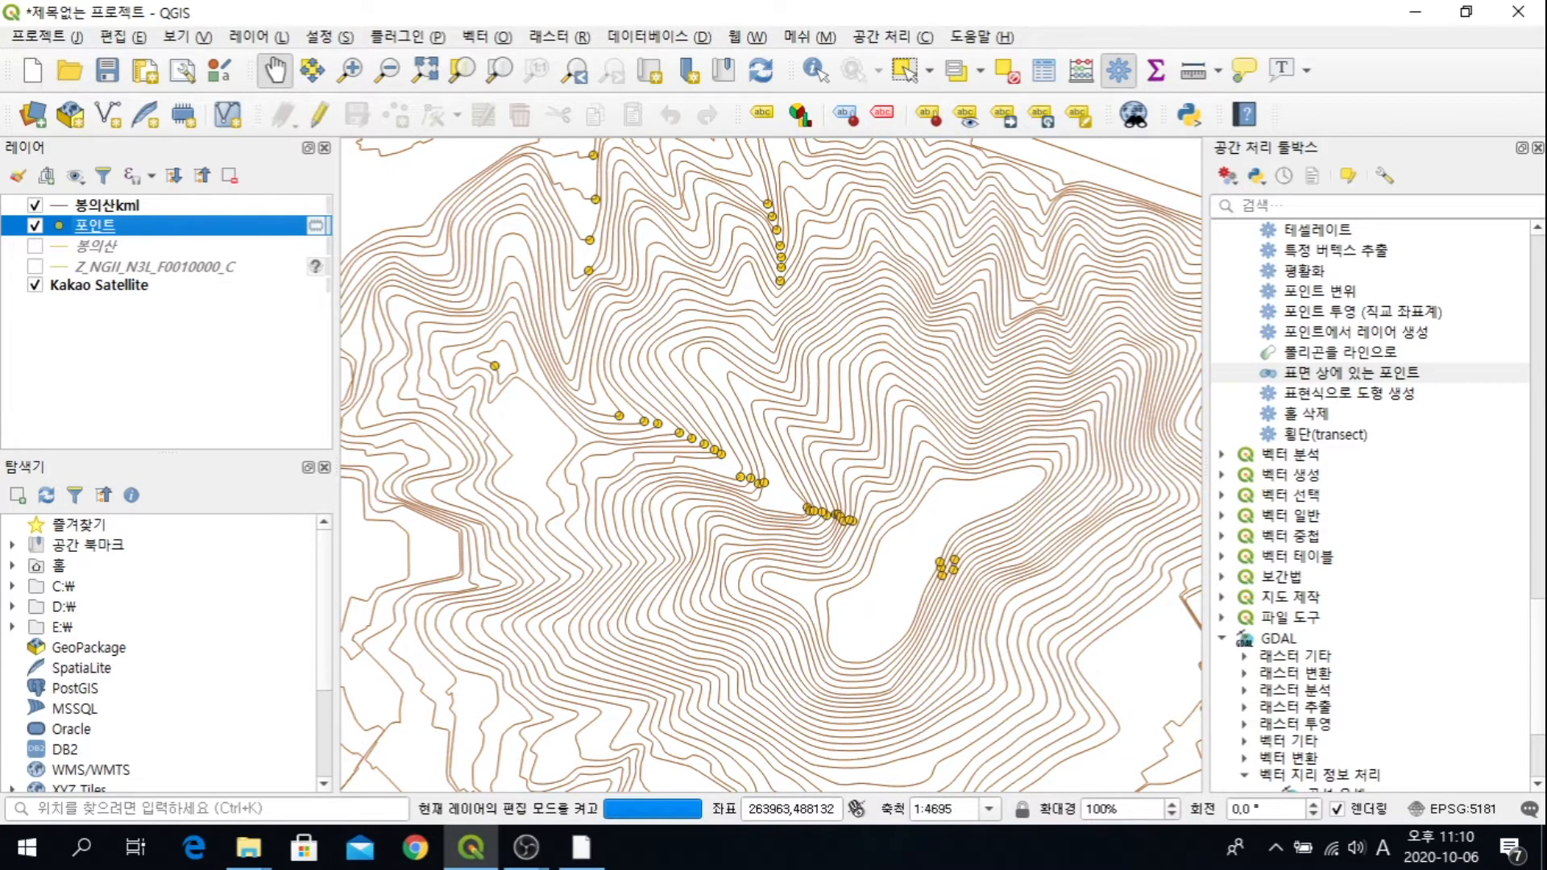
pyautogui.click(34, 205)
pyautogui.scroll(-1, 677, 403)
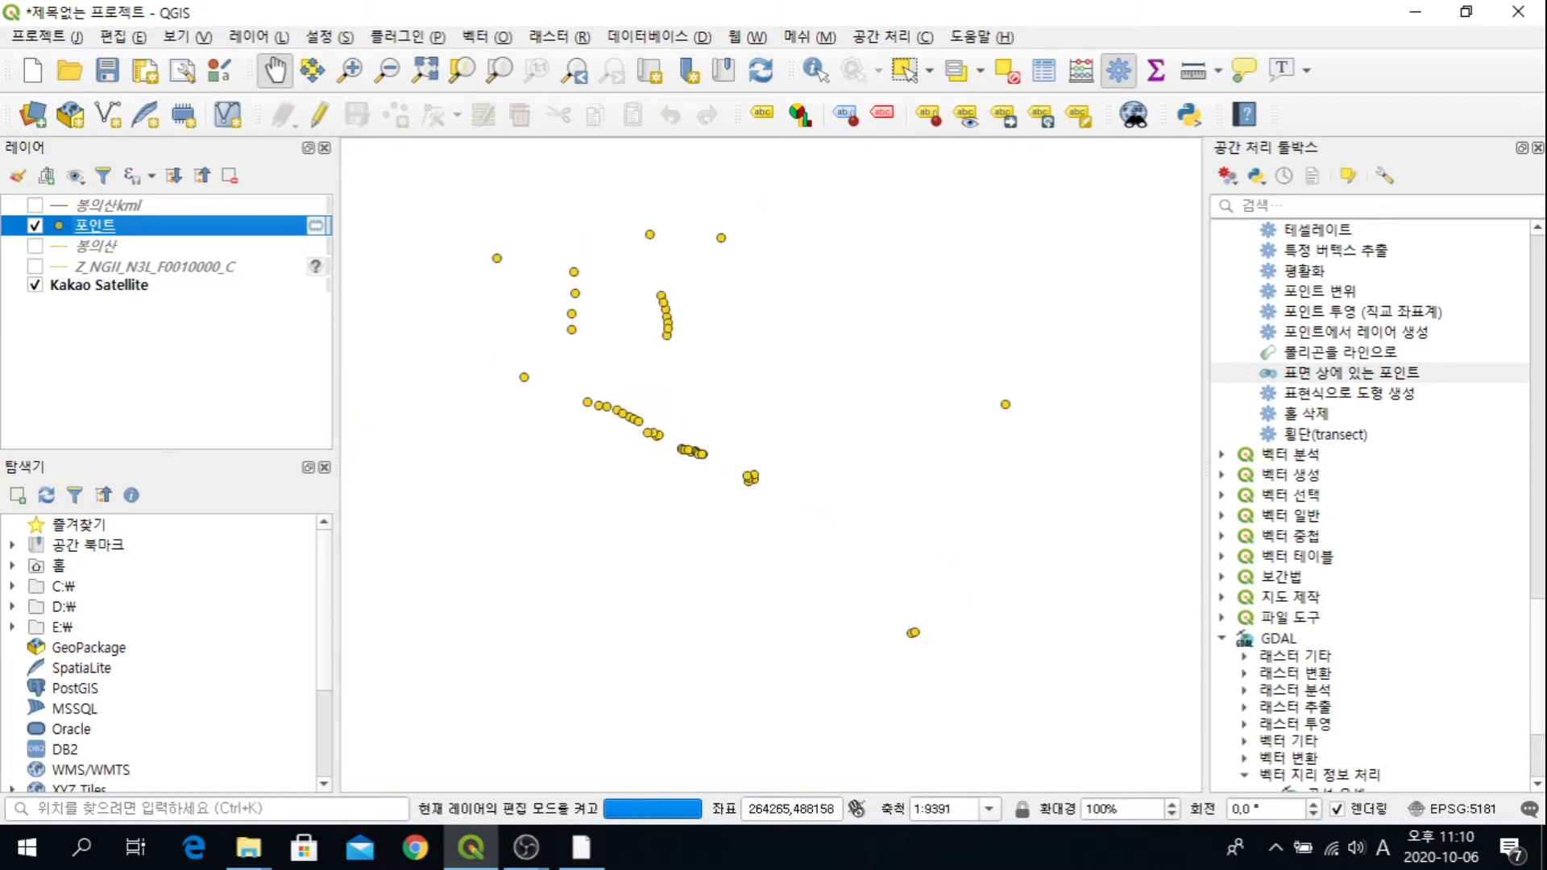
pyautogui.scroll(-2, 677, 402)
pyautogui.scroll(2, 665, 362)
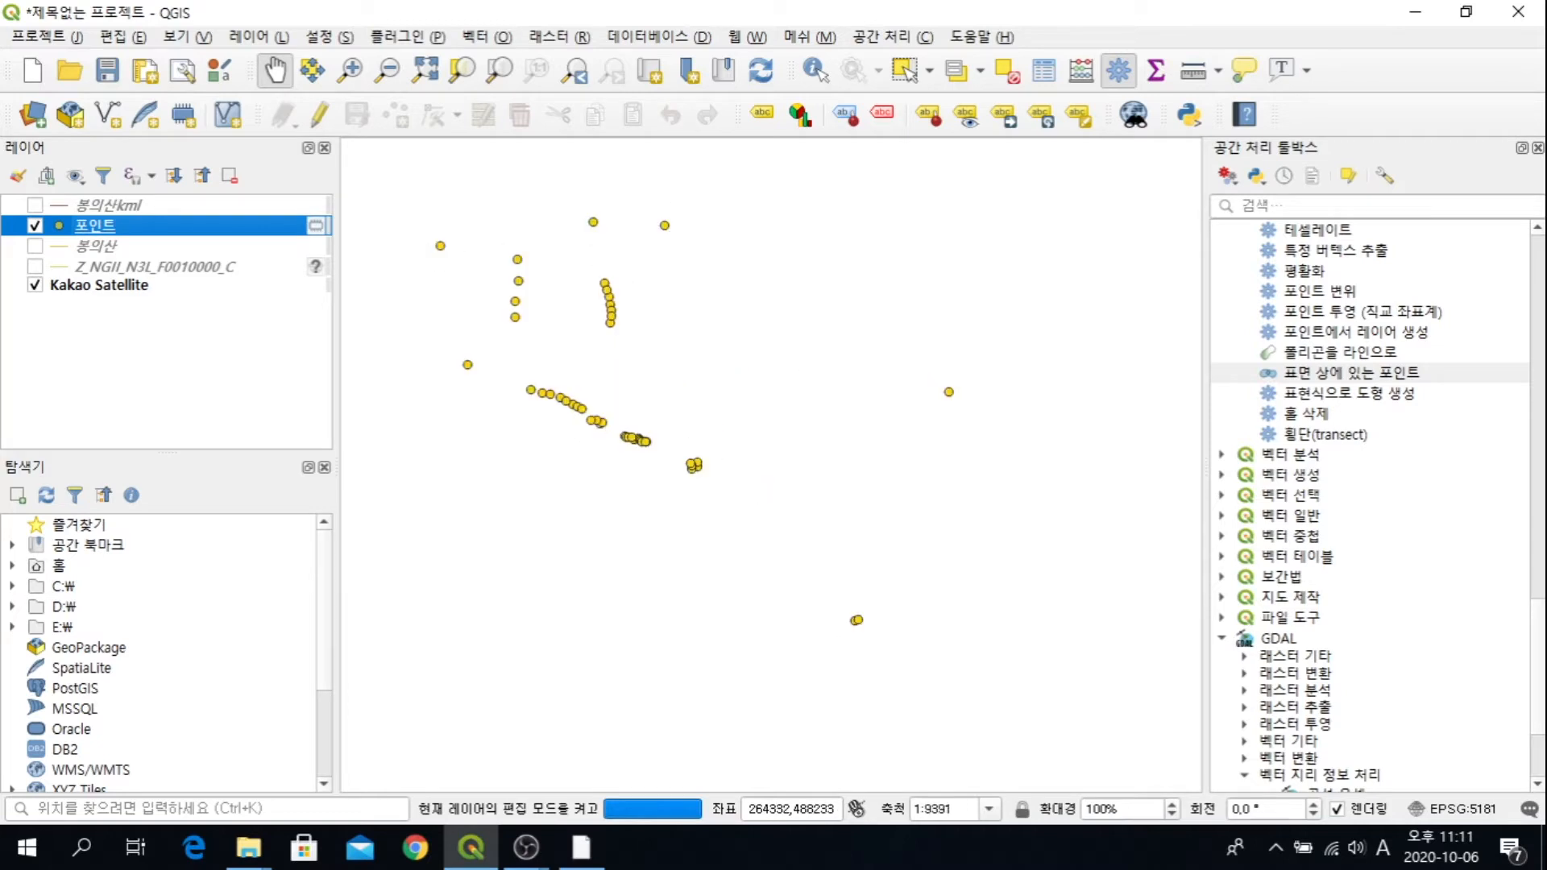
# Step: Start a KML export of the 포인트 layer with 봉의산고도kml.kml in the 연속28 folder as the target file
pyautogui.scroll(1, 450, 233)
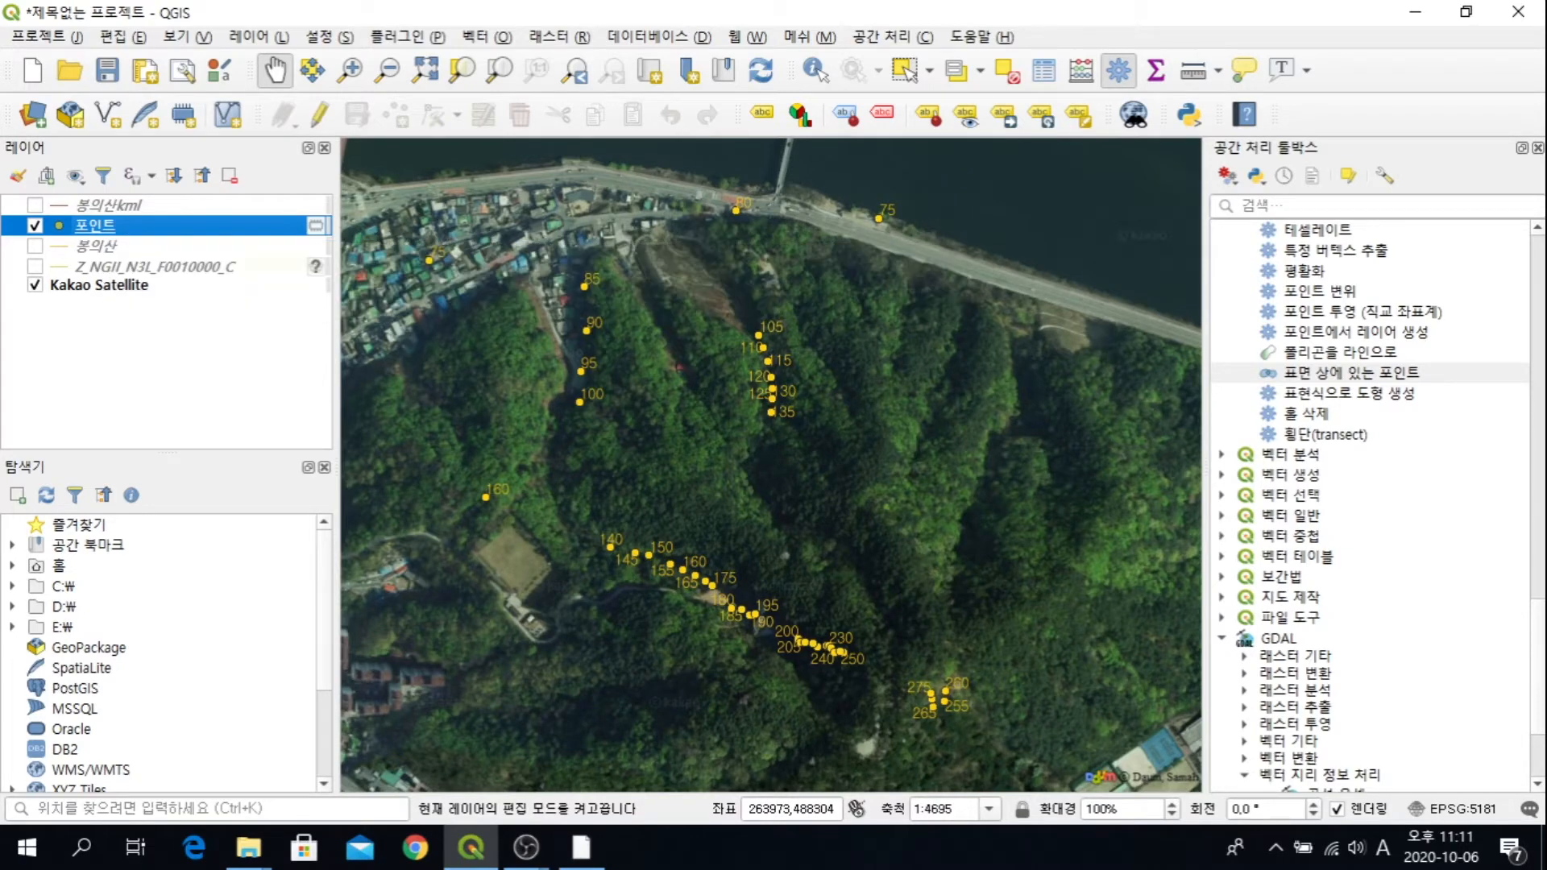
pyautogui.rightClick(103, 226)
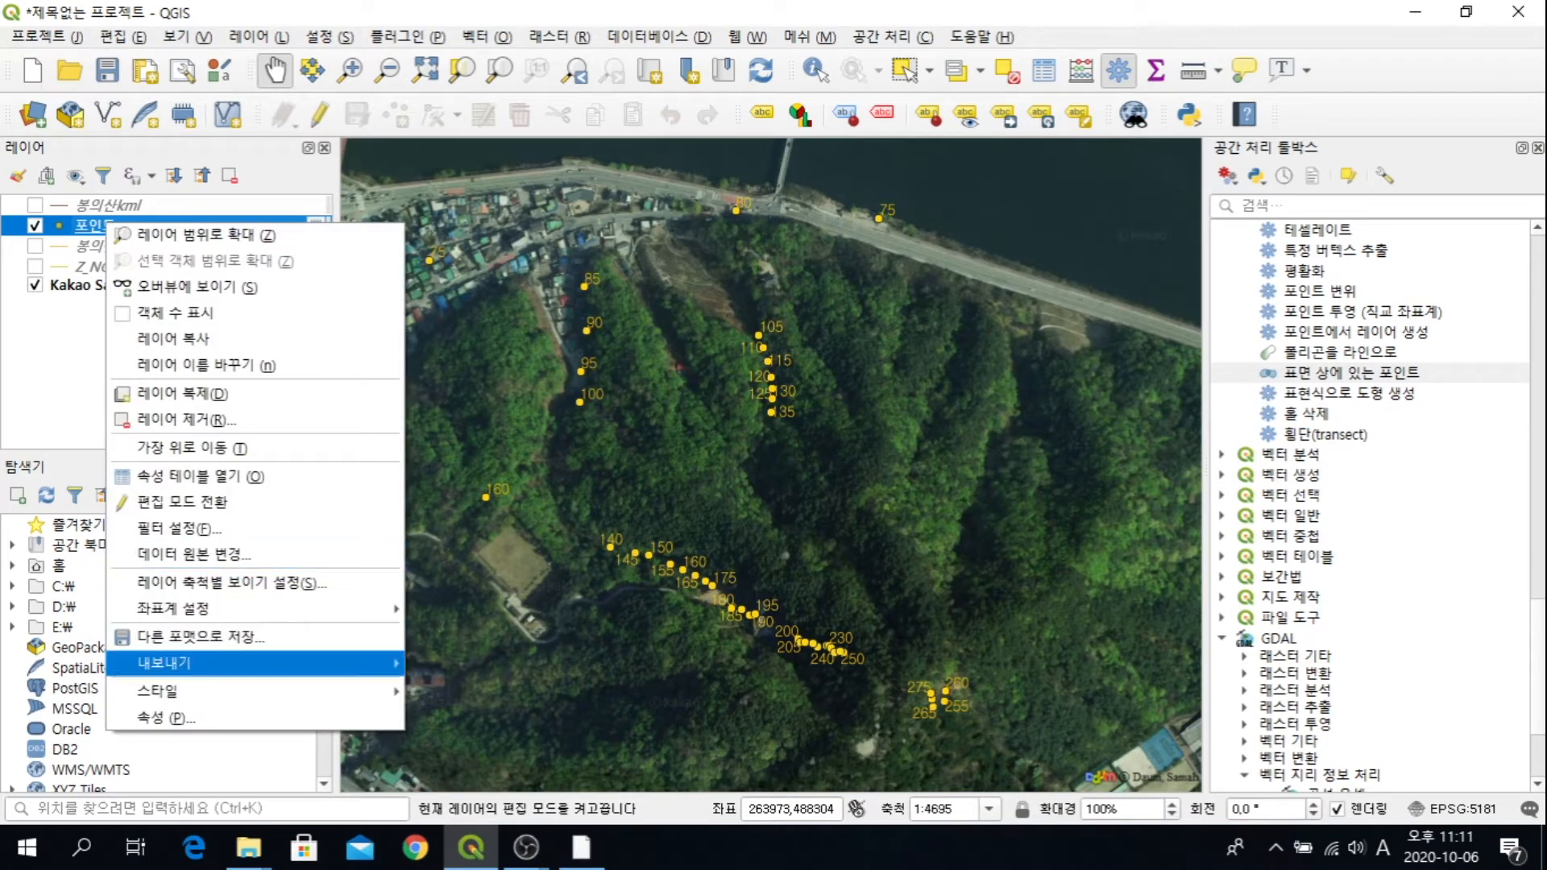
pyautogui.moveTo(241, 663)
pyautogui.click(522, 663)
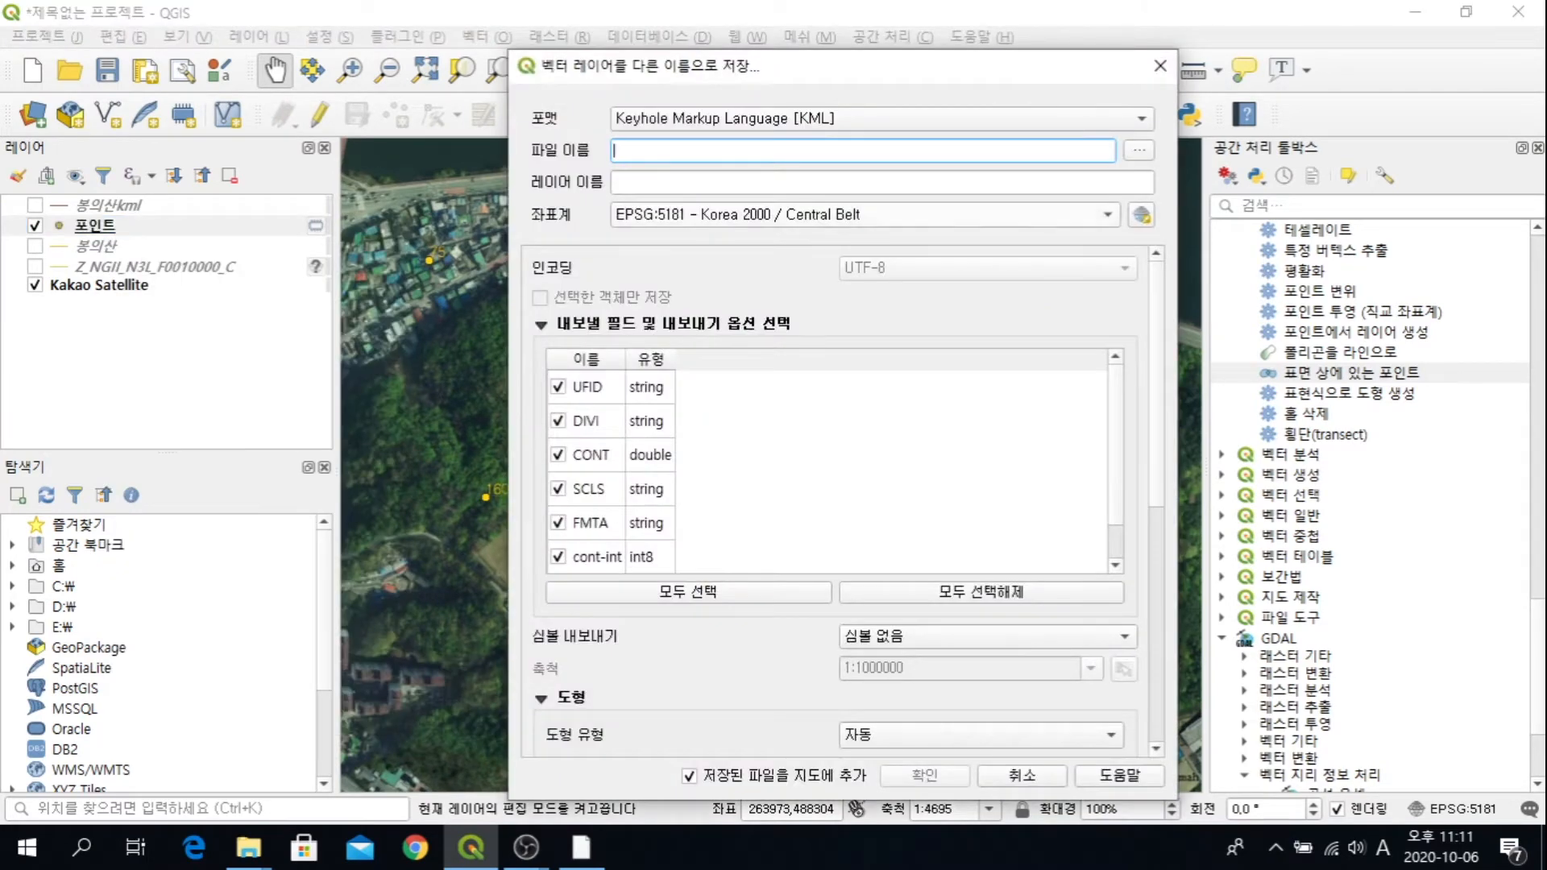
pyautogui.click(1139, 150)
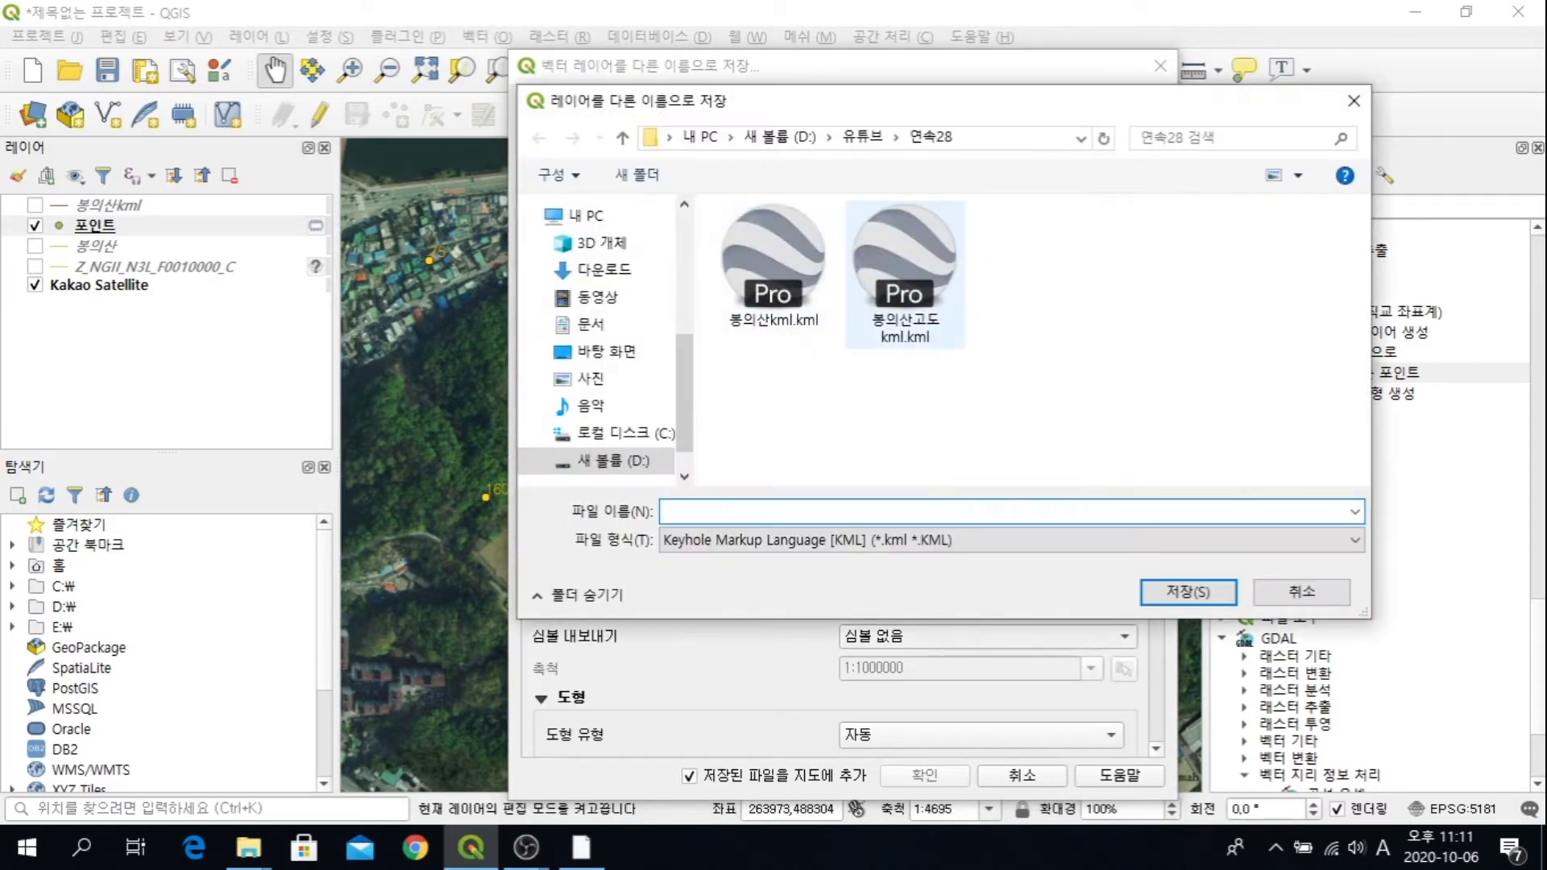
pyautogui.click(905, 274)
pyautogui.press('Return')
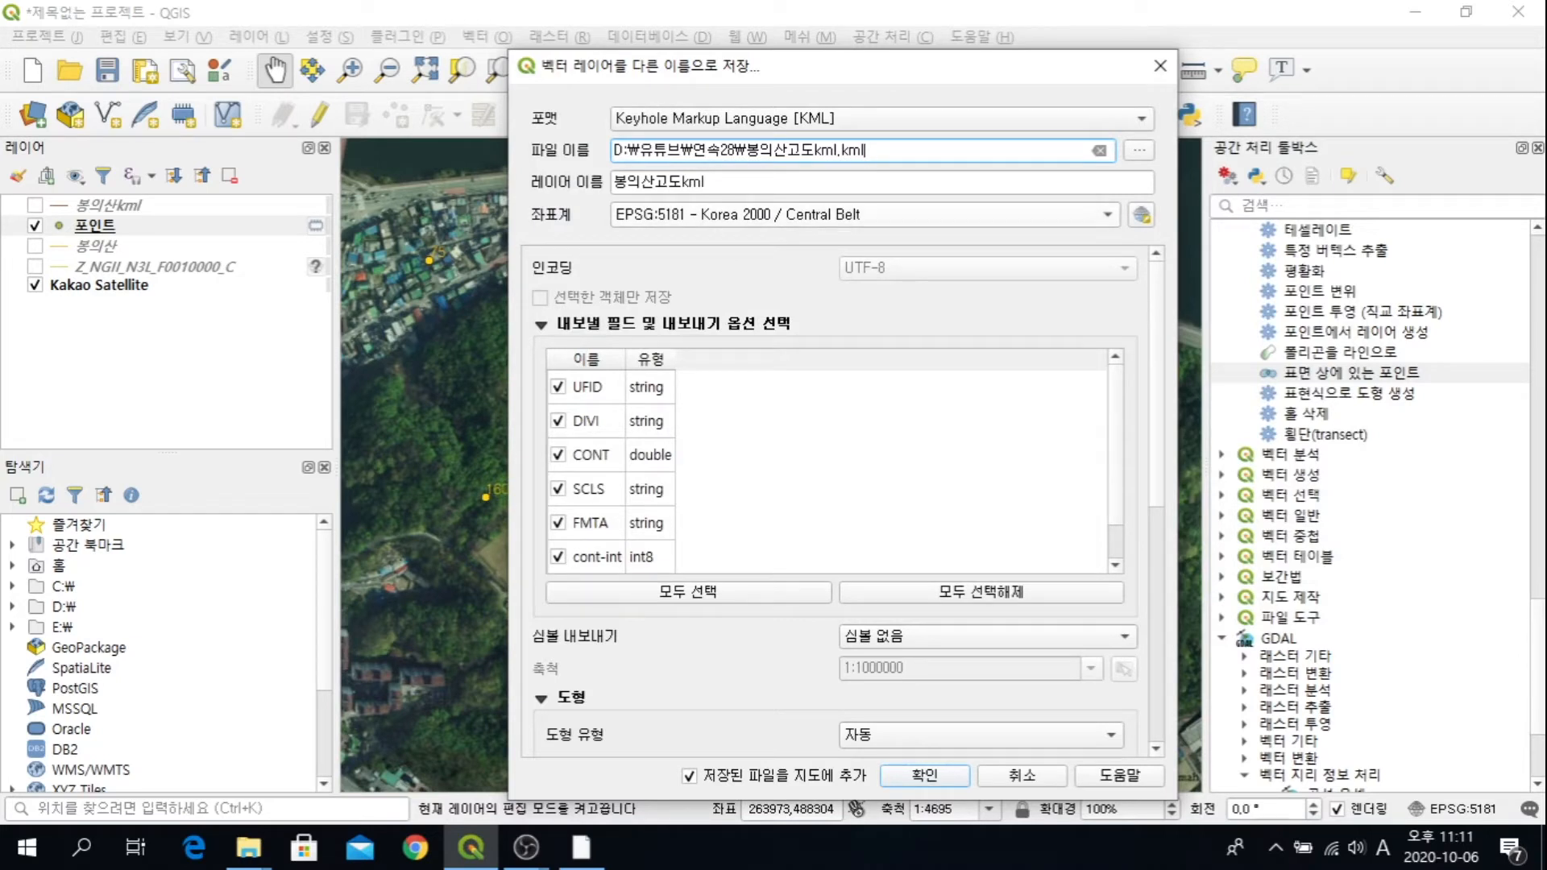
# Step: Deselect all export fields and keep only cont-int for the KML file
pyautogui.click(982, 592)
pyautogui.scroll(-1, 981, 591)
pyautogui.click(557, 487)
# Step: Set the NameField data source option of the KML export to cont-int
pyautogui.scroll(-3, 558, 487)
pyautogui.scroll(-3, 839, 499)
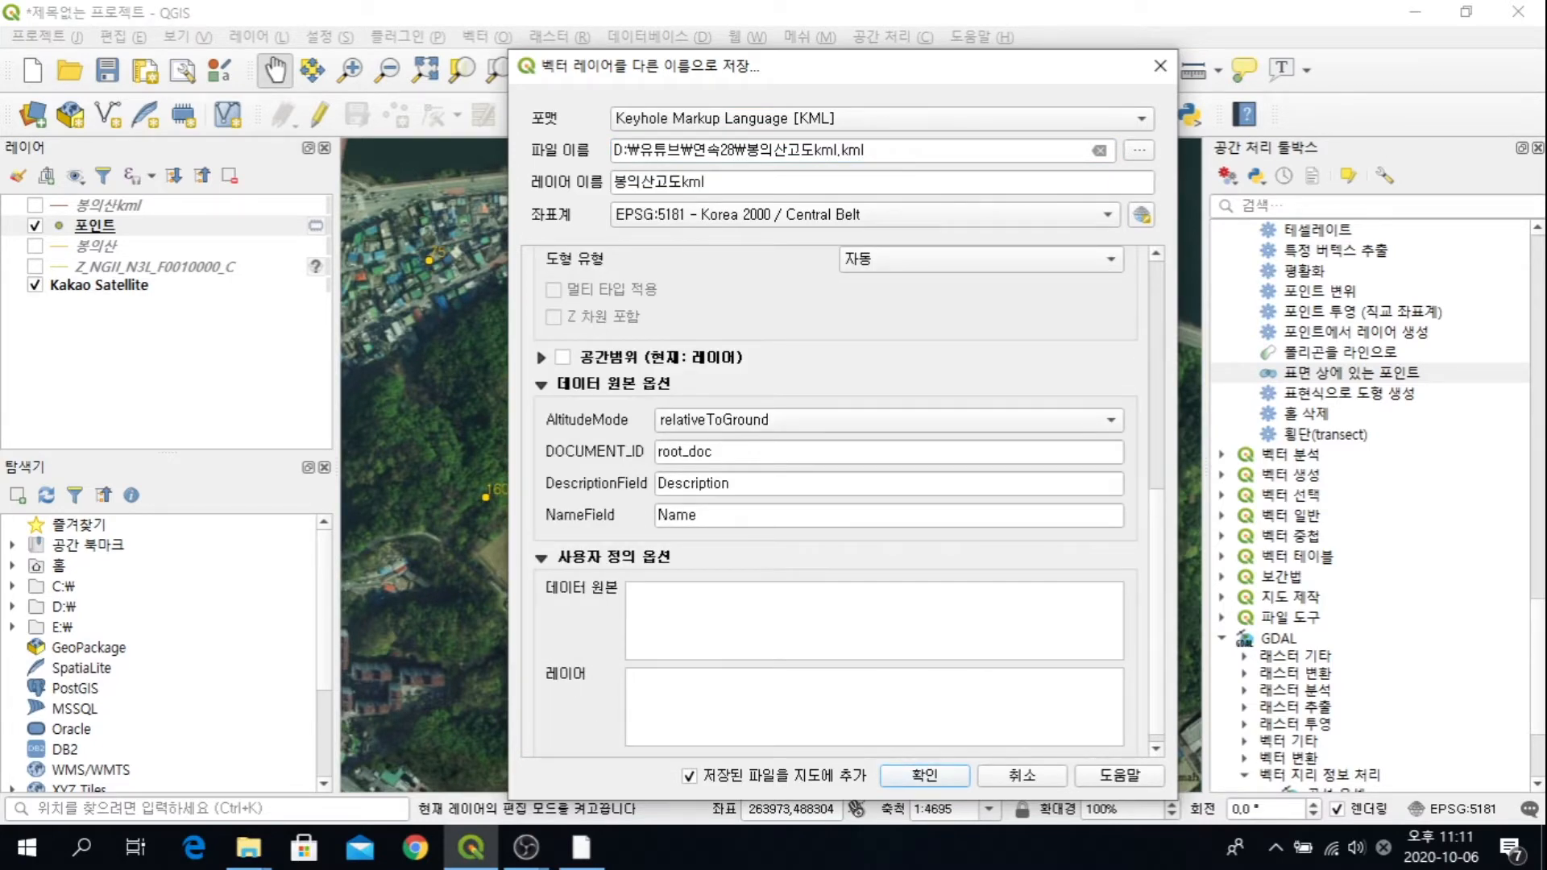
pyautogui.scroll(2, 838, 500)
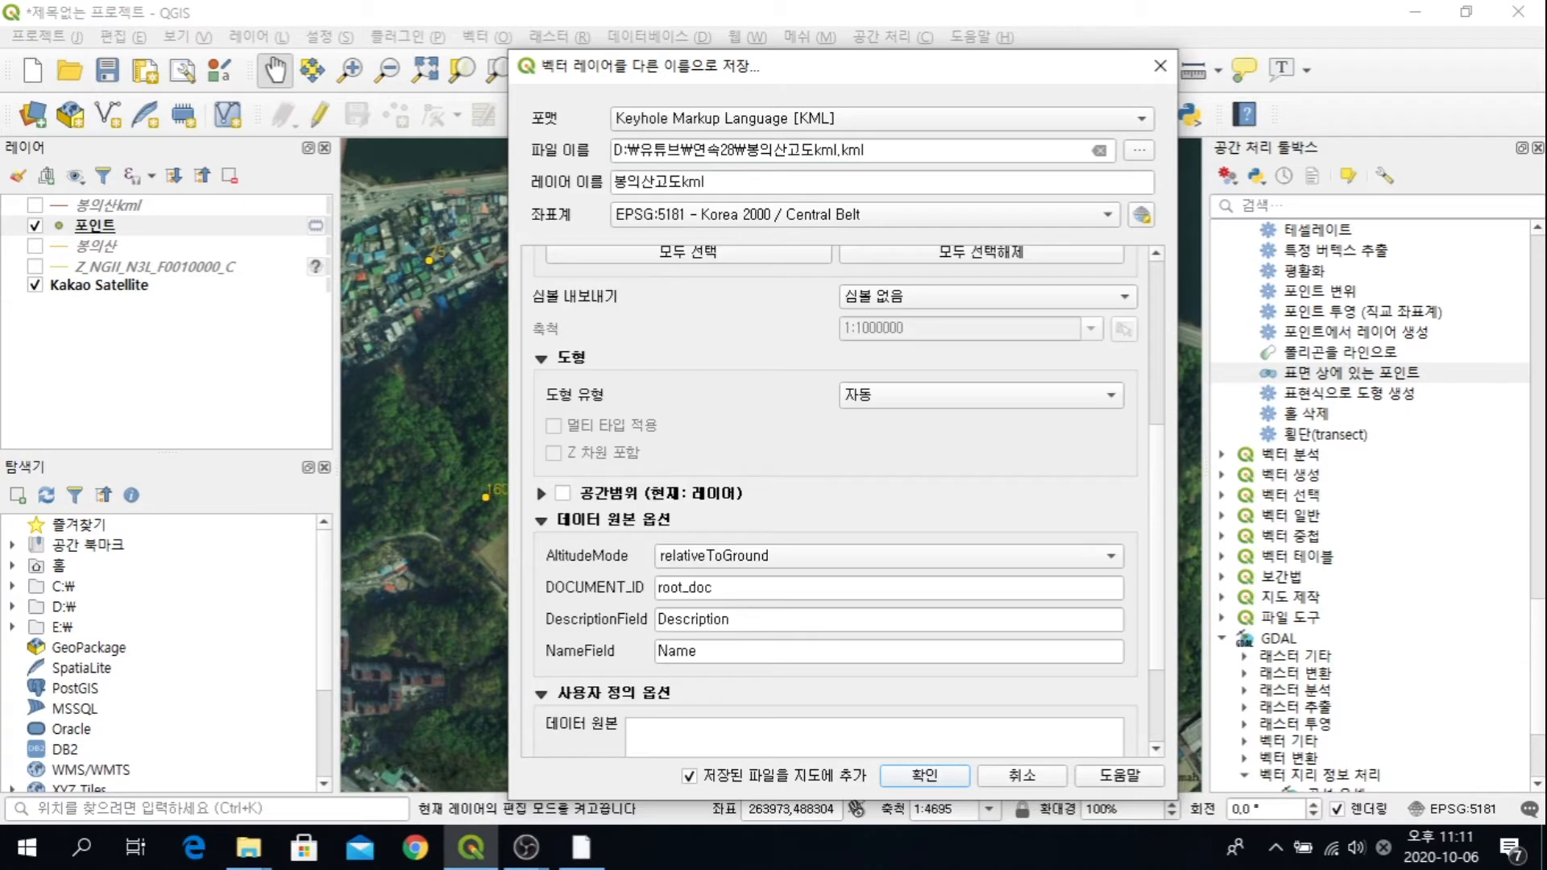
pyautogui.moveTo(703, 651); pyautogui.dragTo(660, 651)
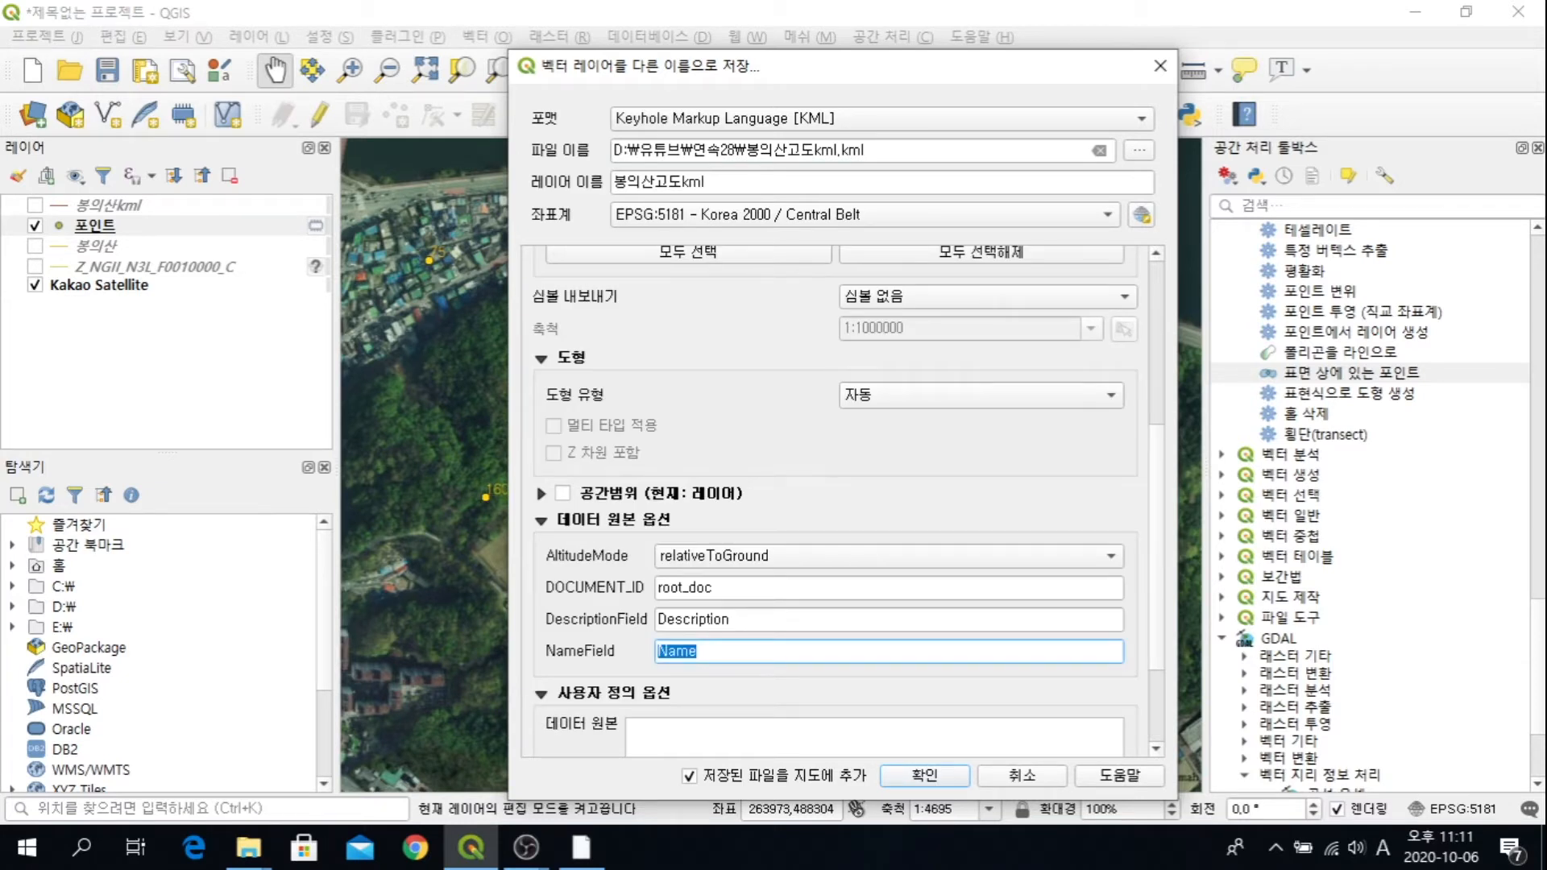
pyautogui.write('cont-')
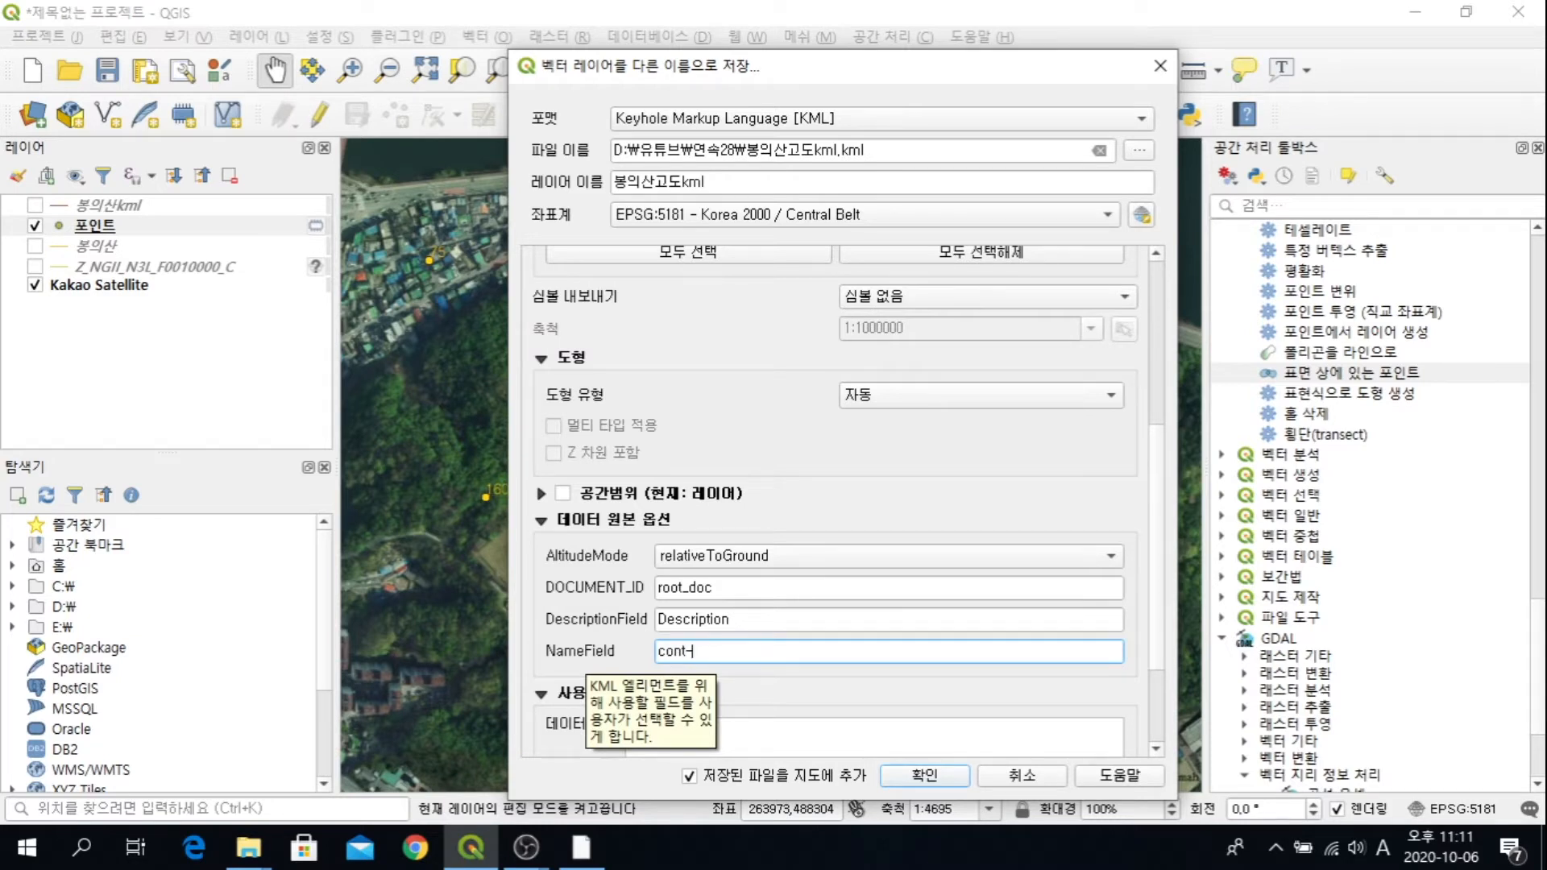
pyautogui.write('int')
pyautogui.click(830, 692)
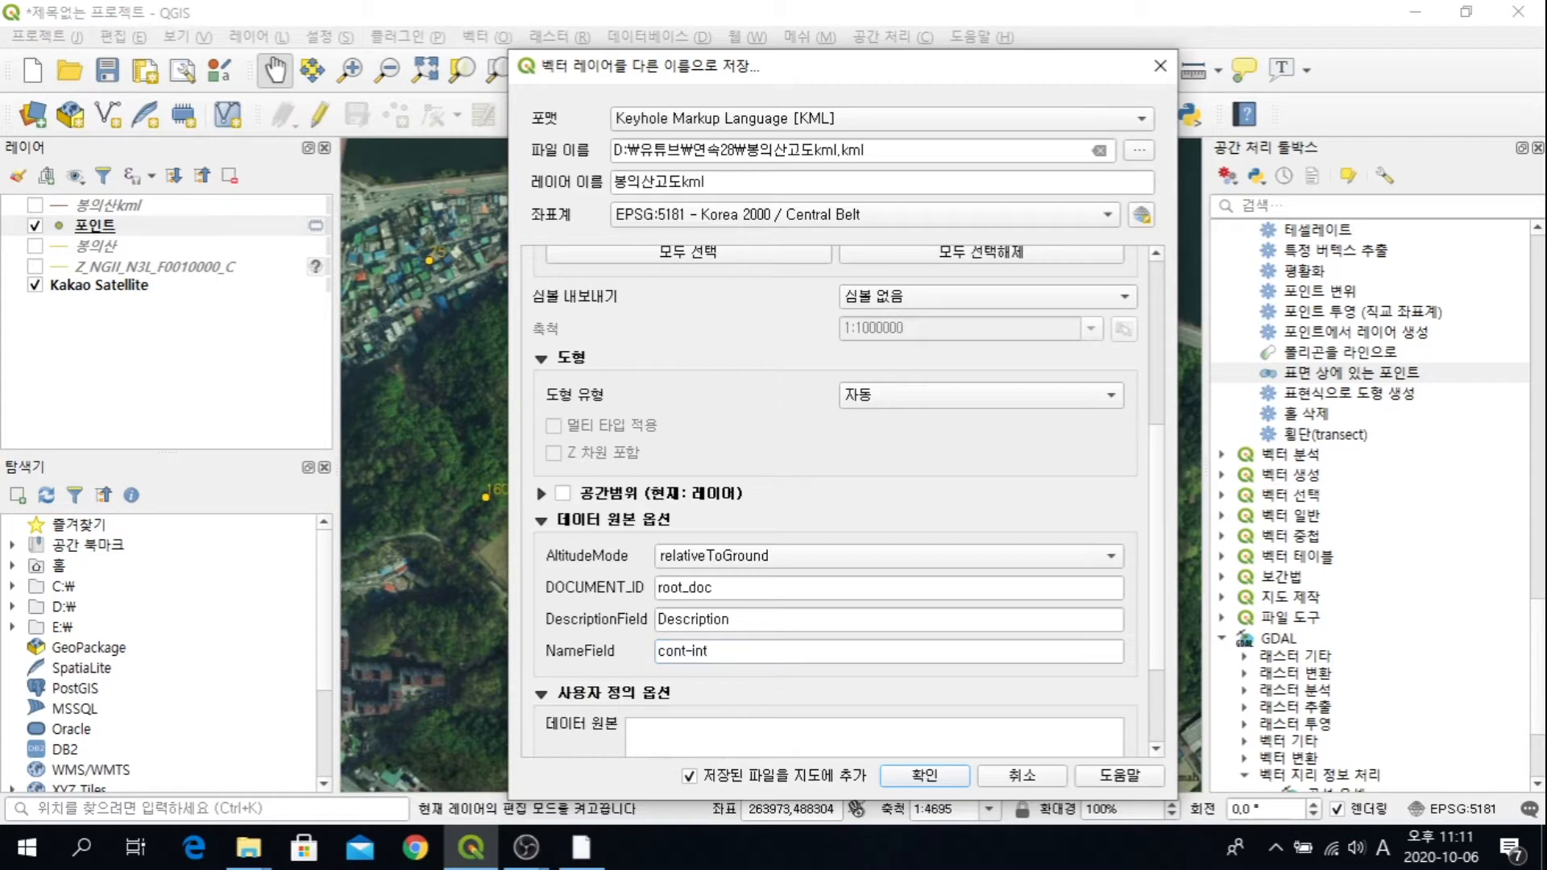
# Step: Run the 포인트 layer export, overwriting the existing 봉의산고도kml.kml file
pyautogui.scroll(-1, 830, 692)
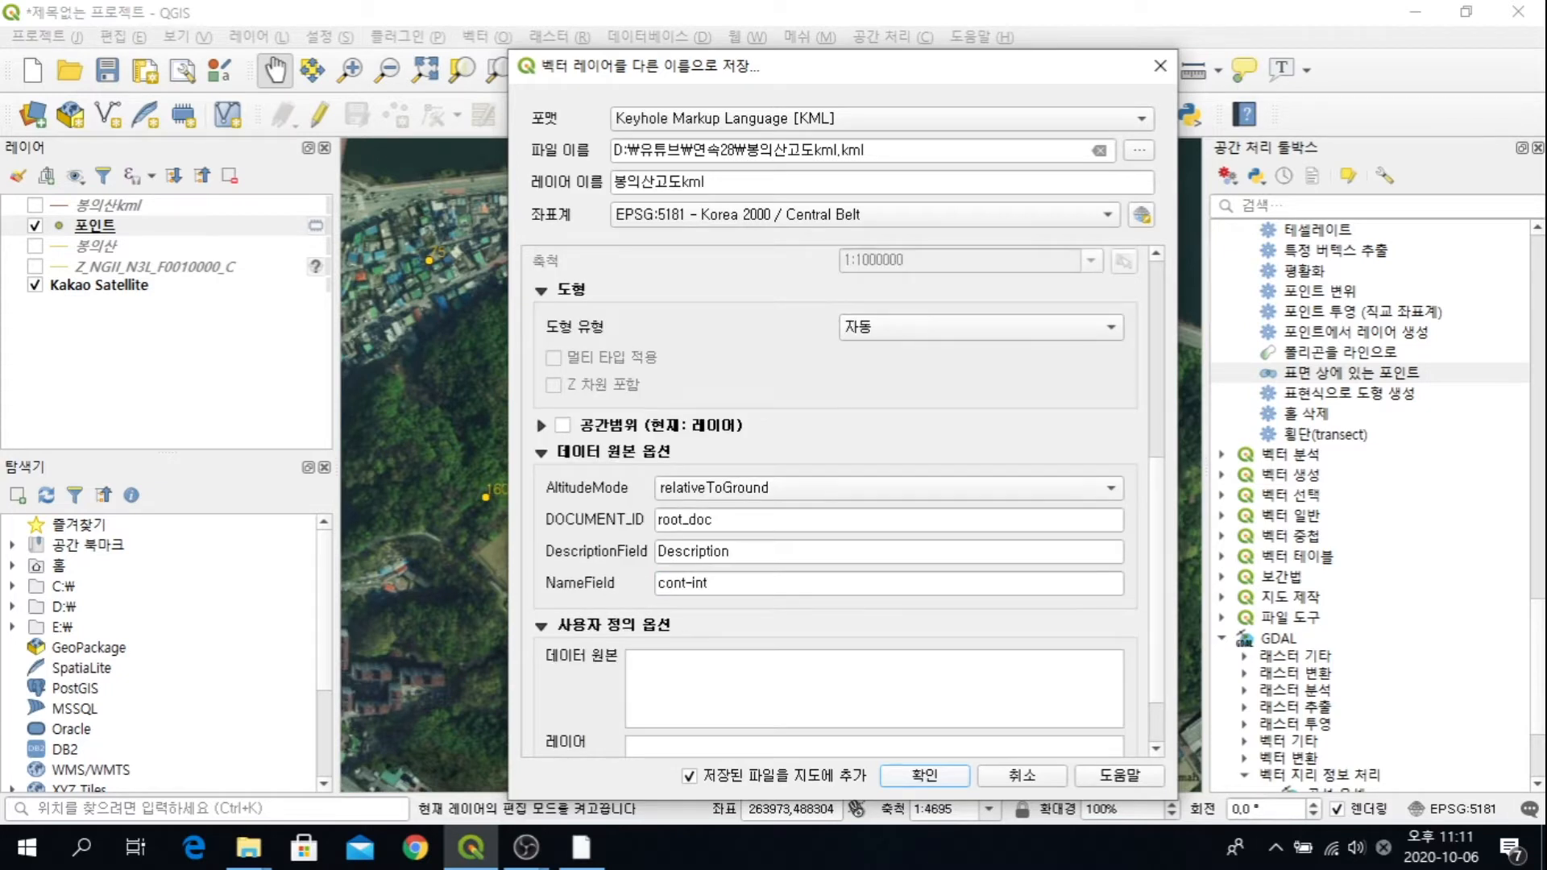
pyautogui.click(925, 775)
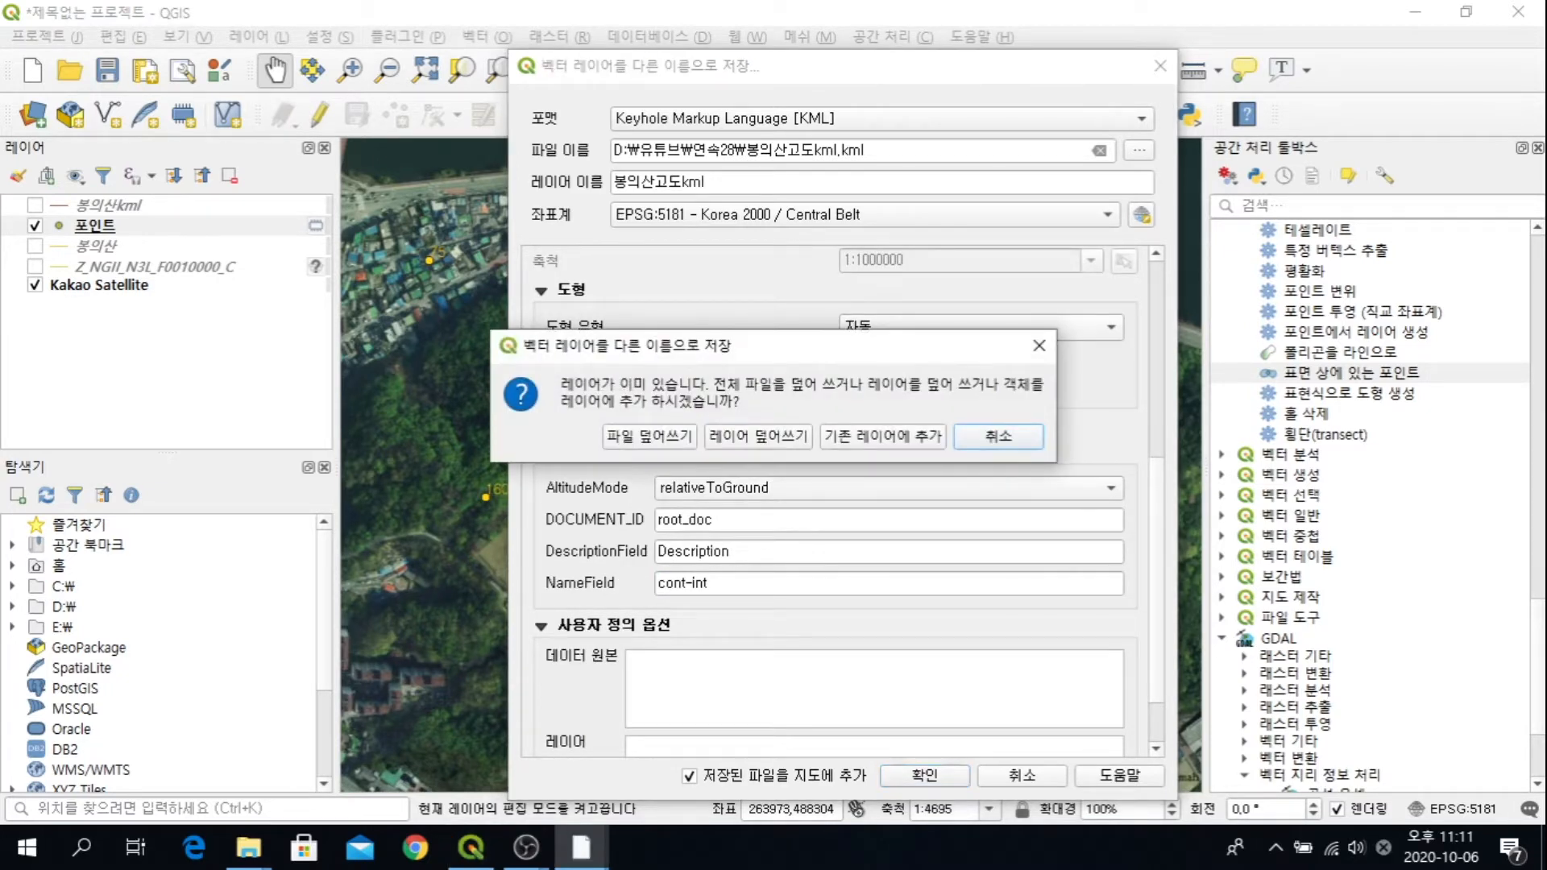
pyautogui.click(649, 437)
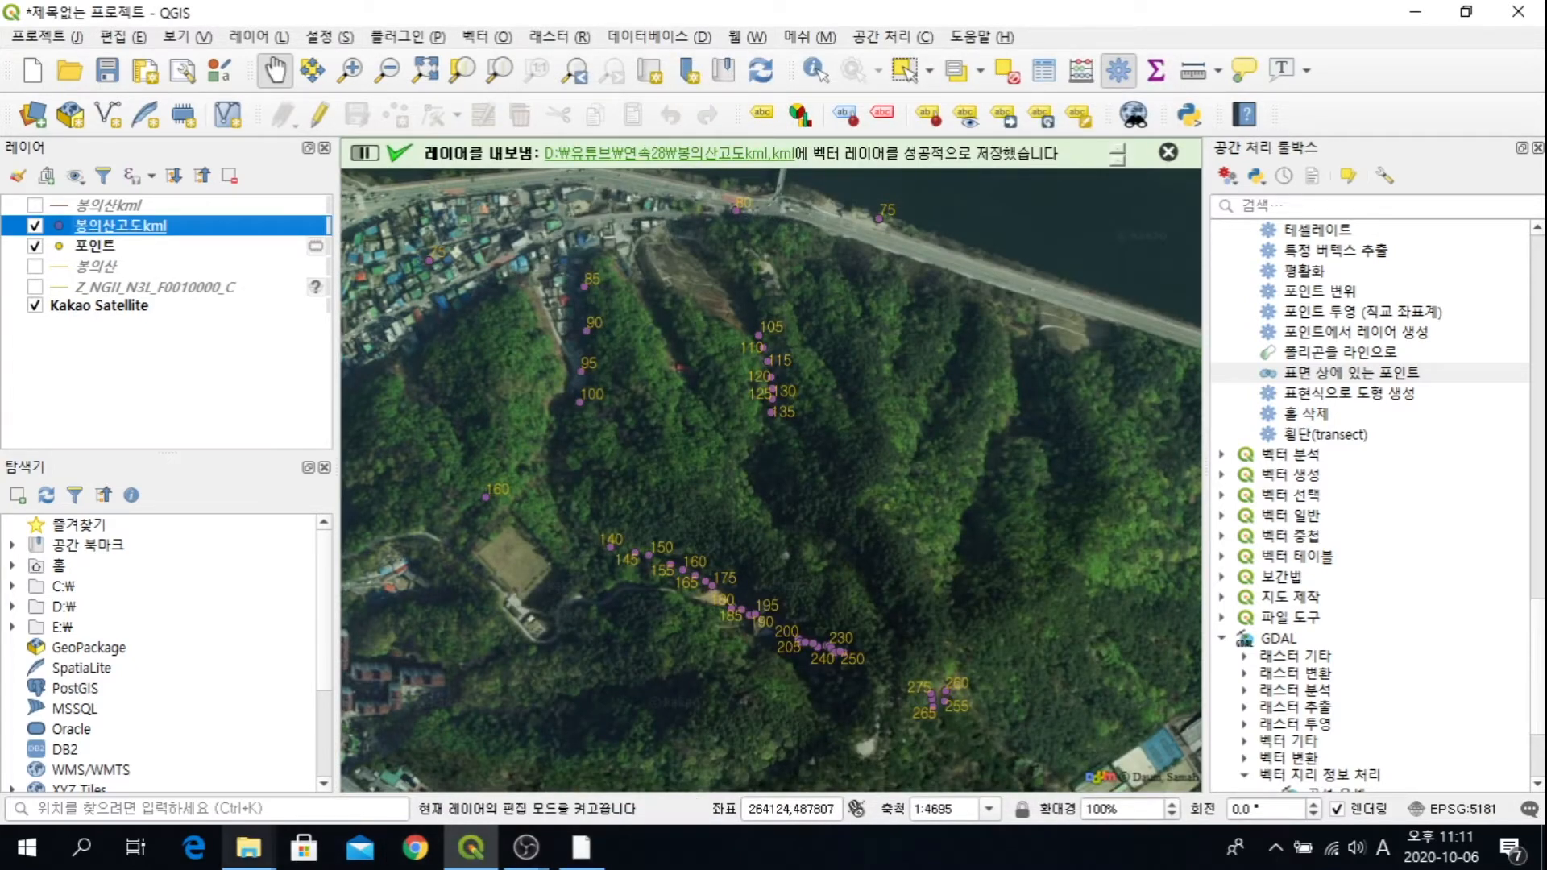
# Step: Browse to the 연속28 folder in File Explorer and open 봉의산kml.kml in Google Earth Pro
pyautogui.moveTo(248, 848)
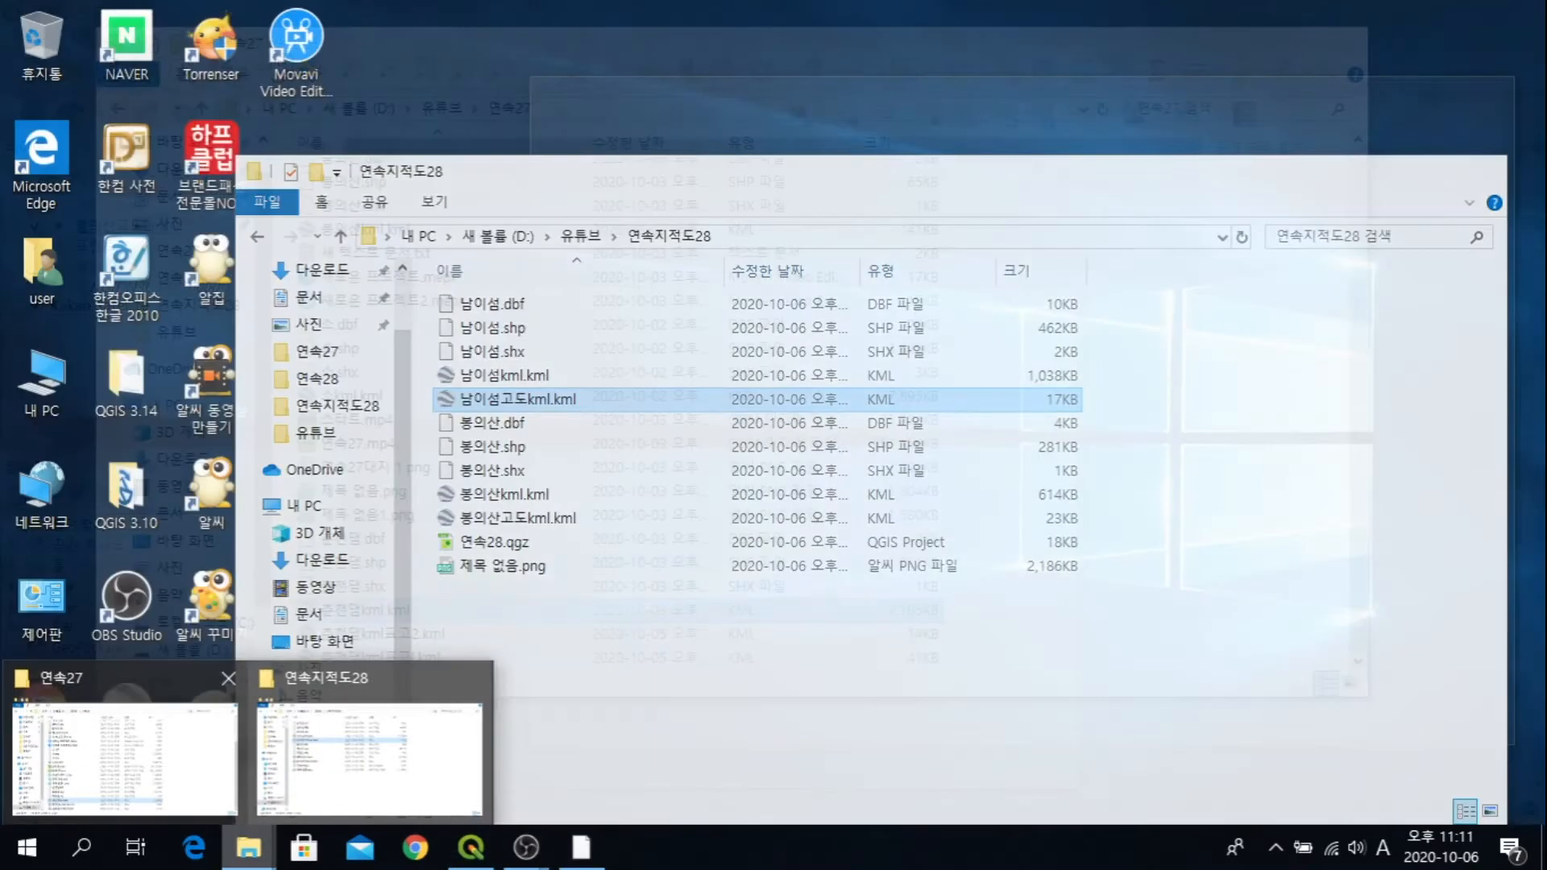
pyautogui.click(125, 757)
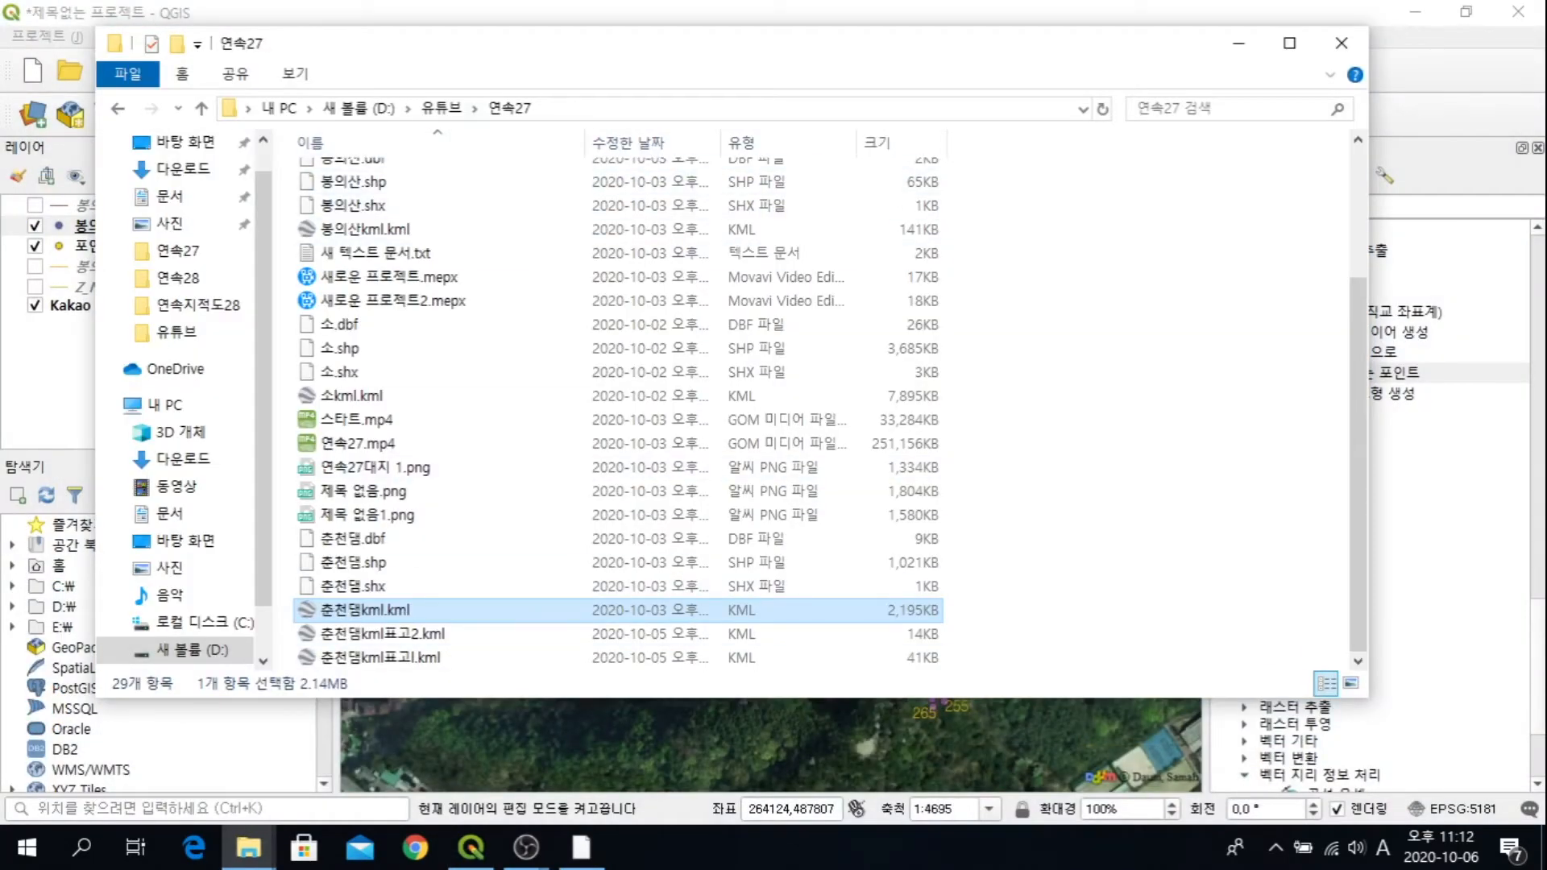
pyautogui.click(440, 108)
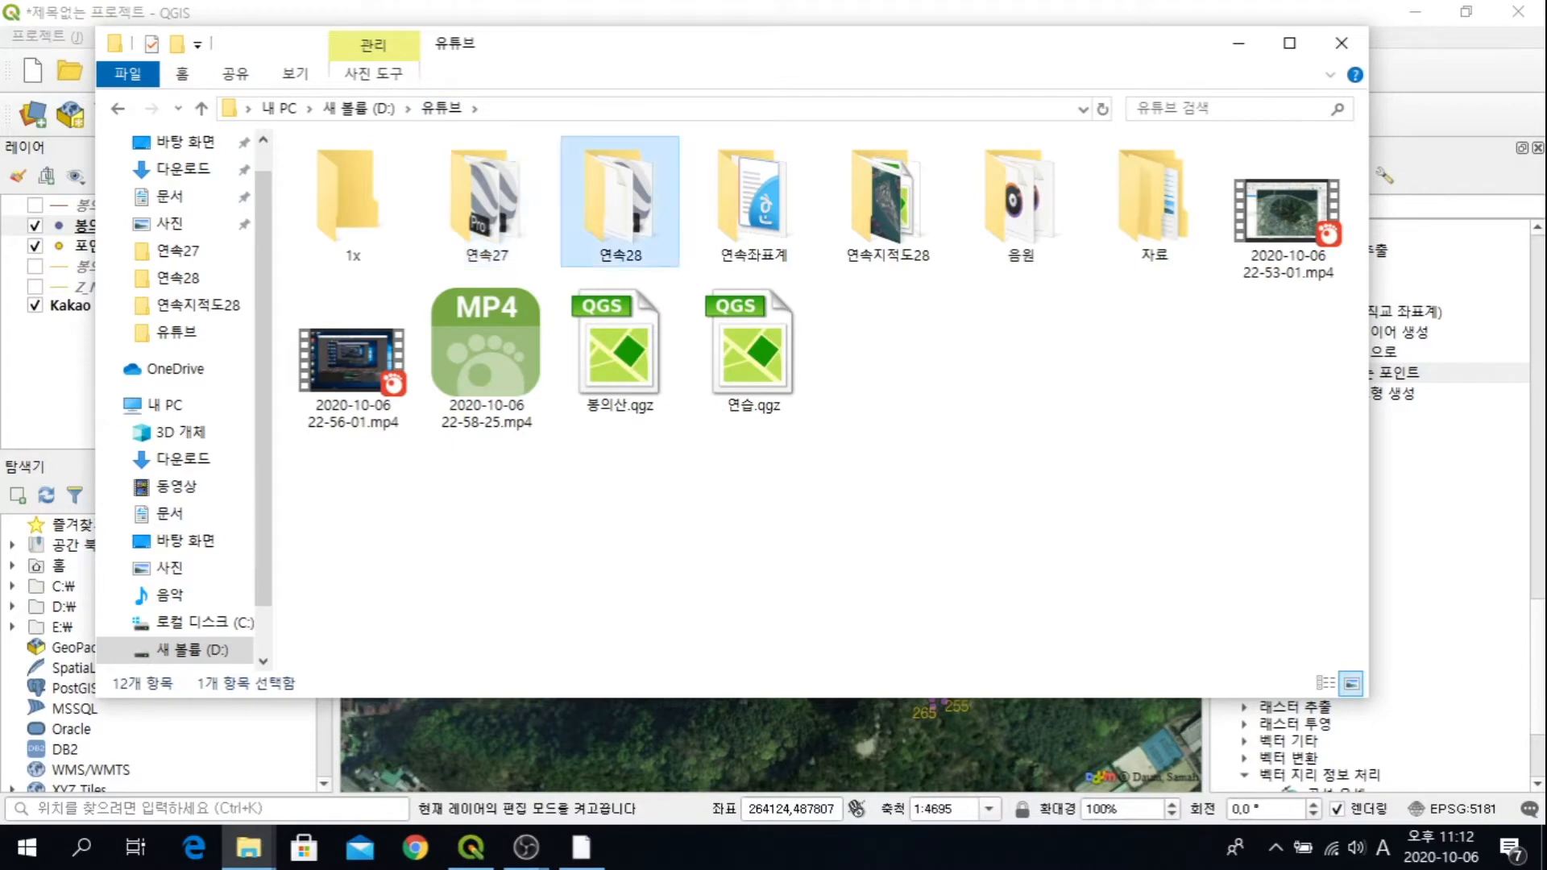
pyautogui.doubleClick(620, 202)
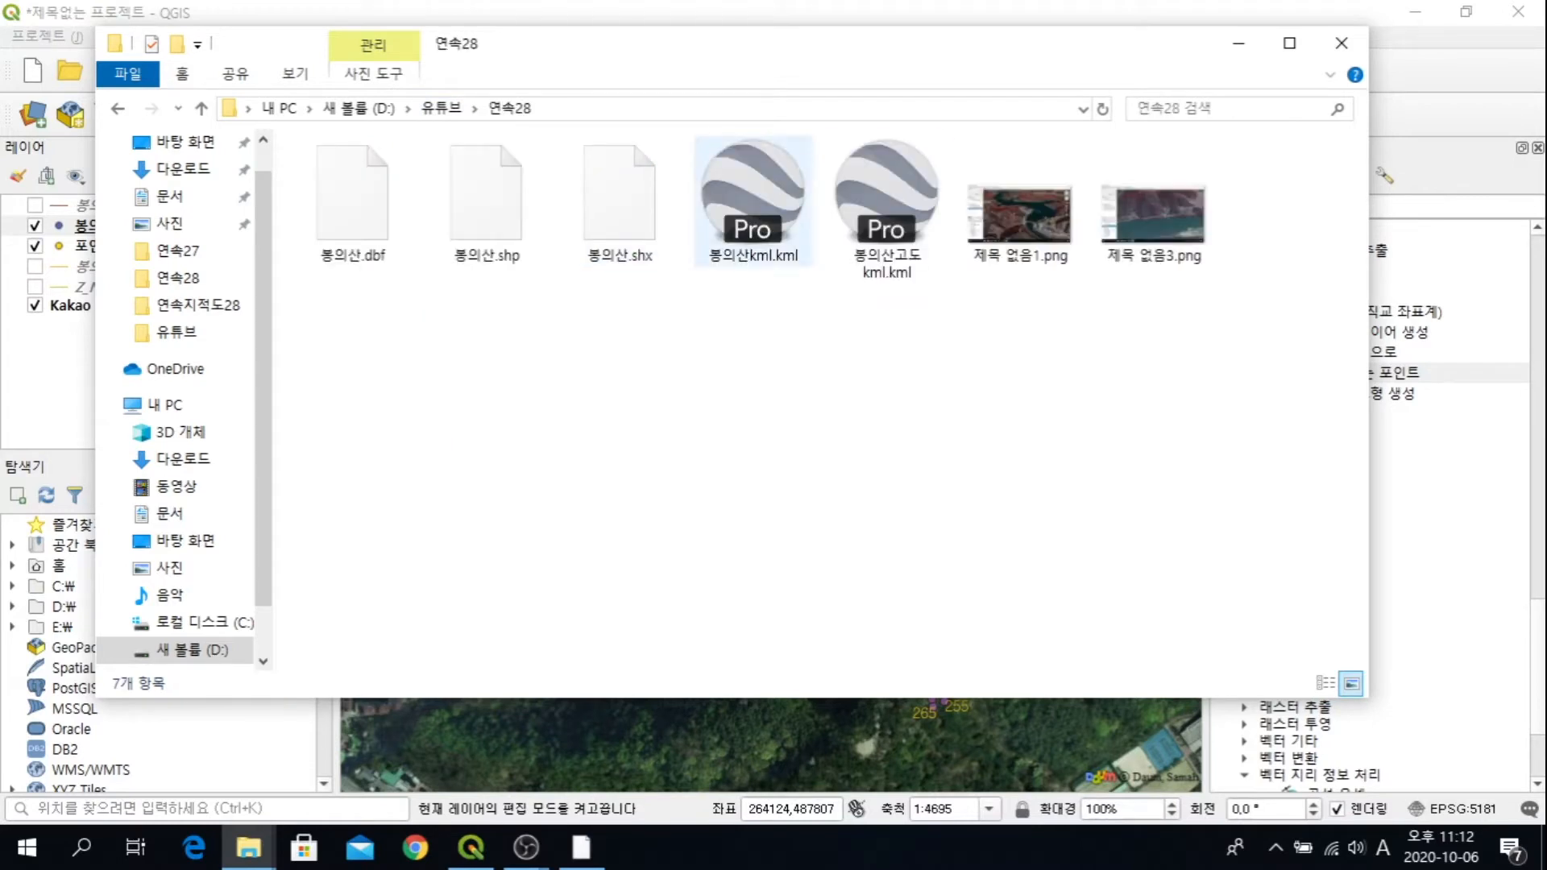
pyautogui.click(754, 201)
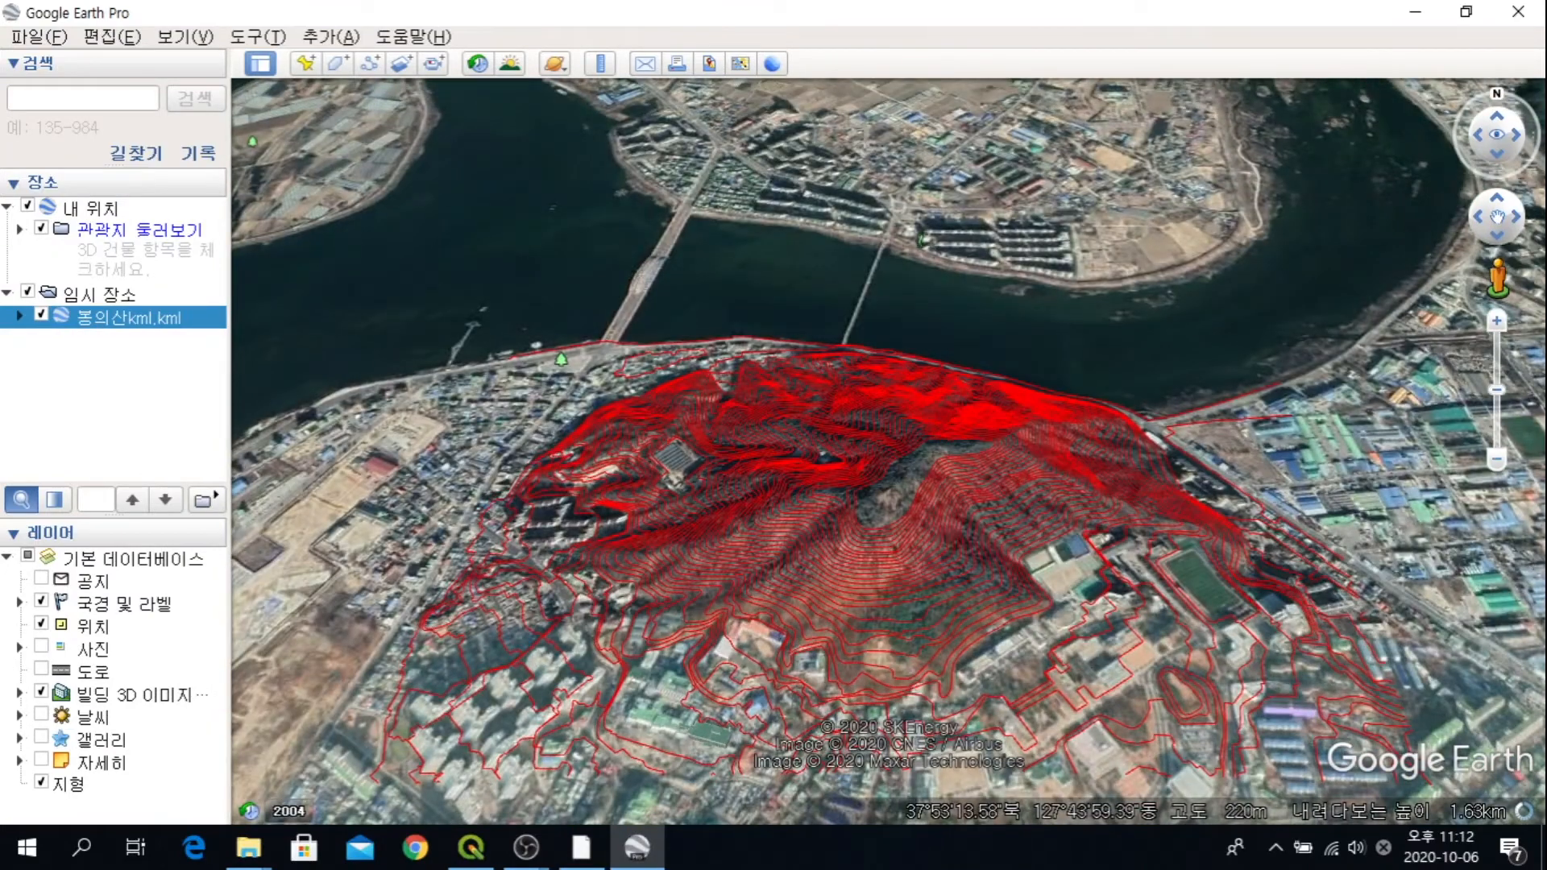
# Step: Inspect the attribute balloon of a contour line at the foot of the mountain and close it
pyautogui.click(868, 561)
pyautogui.click(577, 450)
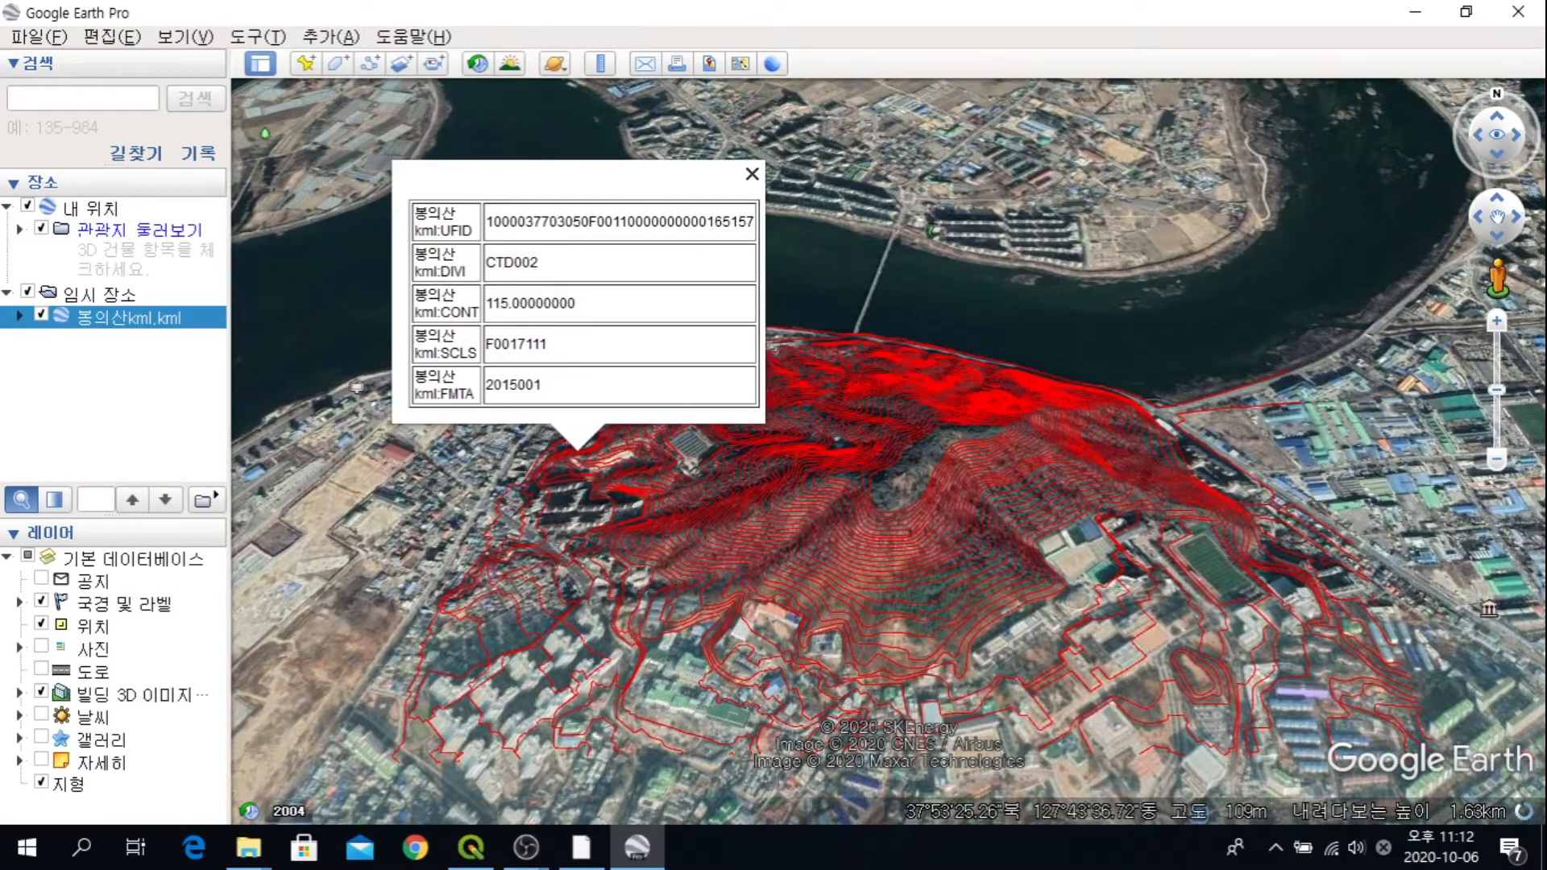
pyautogui.click(861, 618)
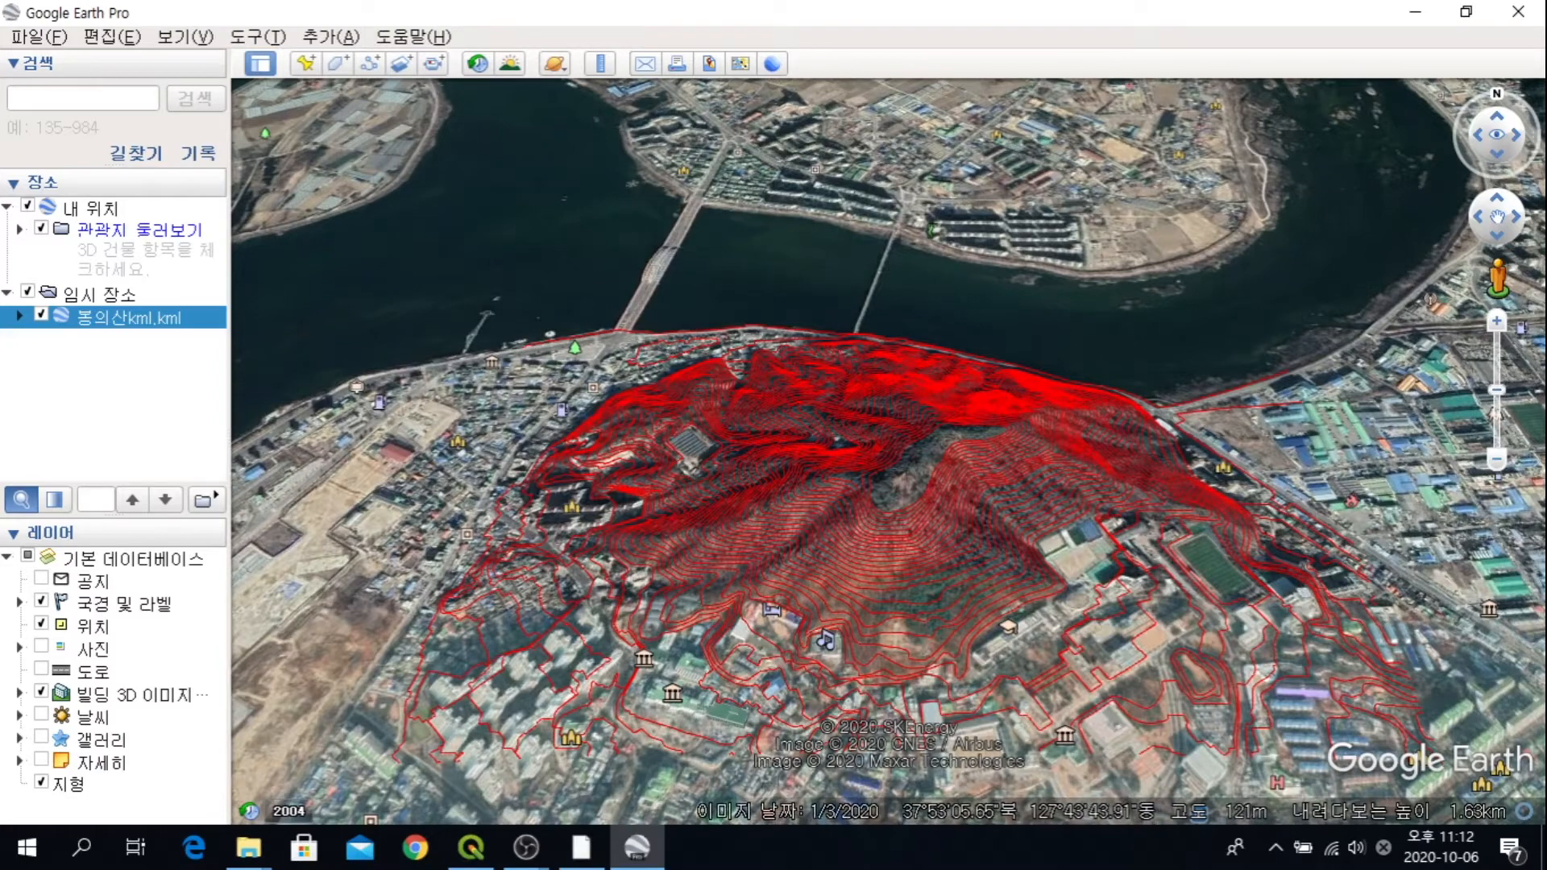
# Step: Return to the 연속28 folder and open 봉의산고도kml.kml in Google Earth Pro as well
pyautogui.moveTo(248, 848)
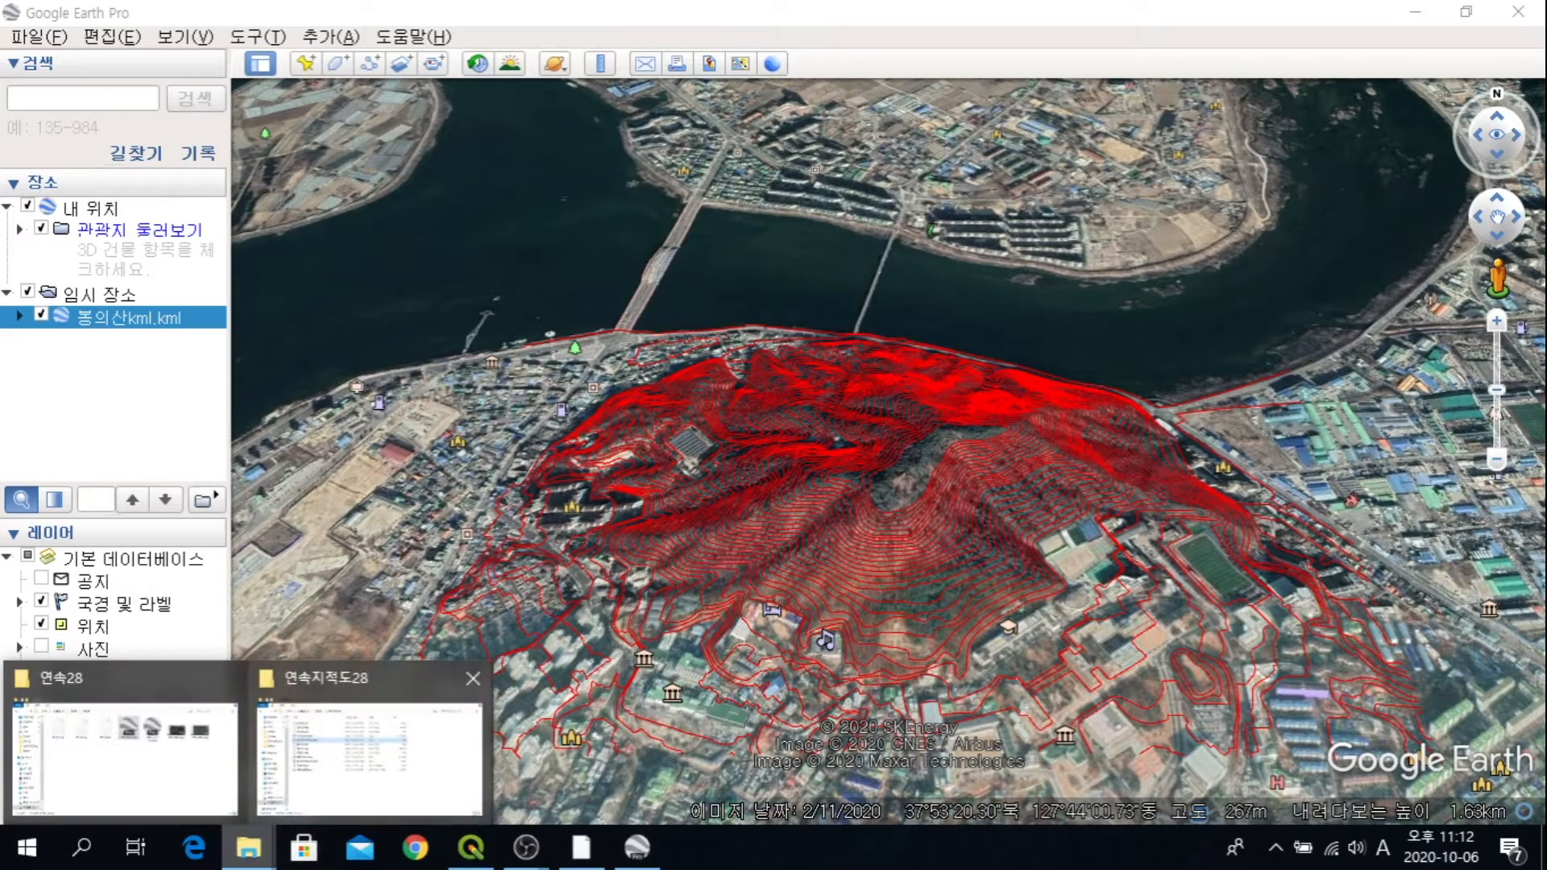
pyautogui.click(368, 743)
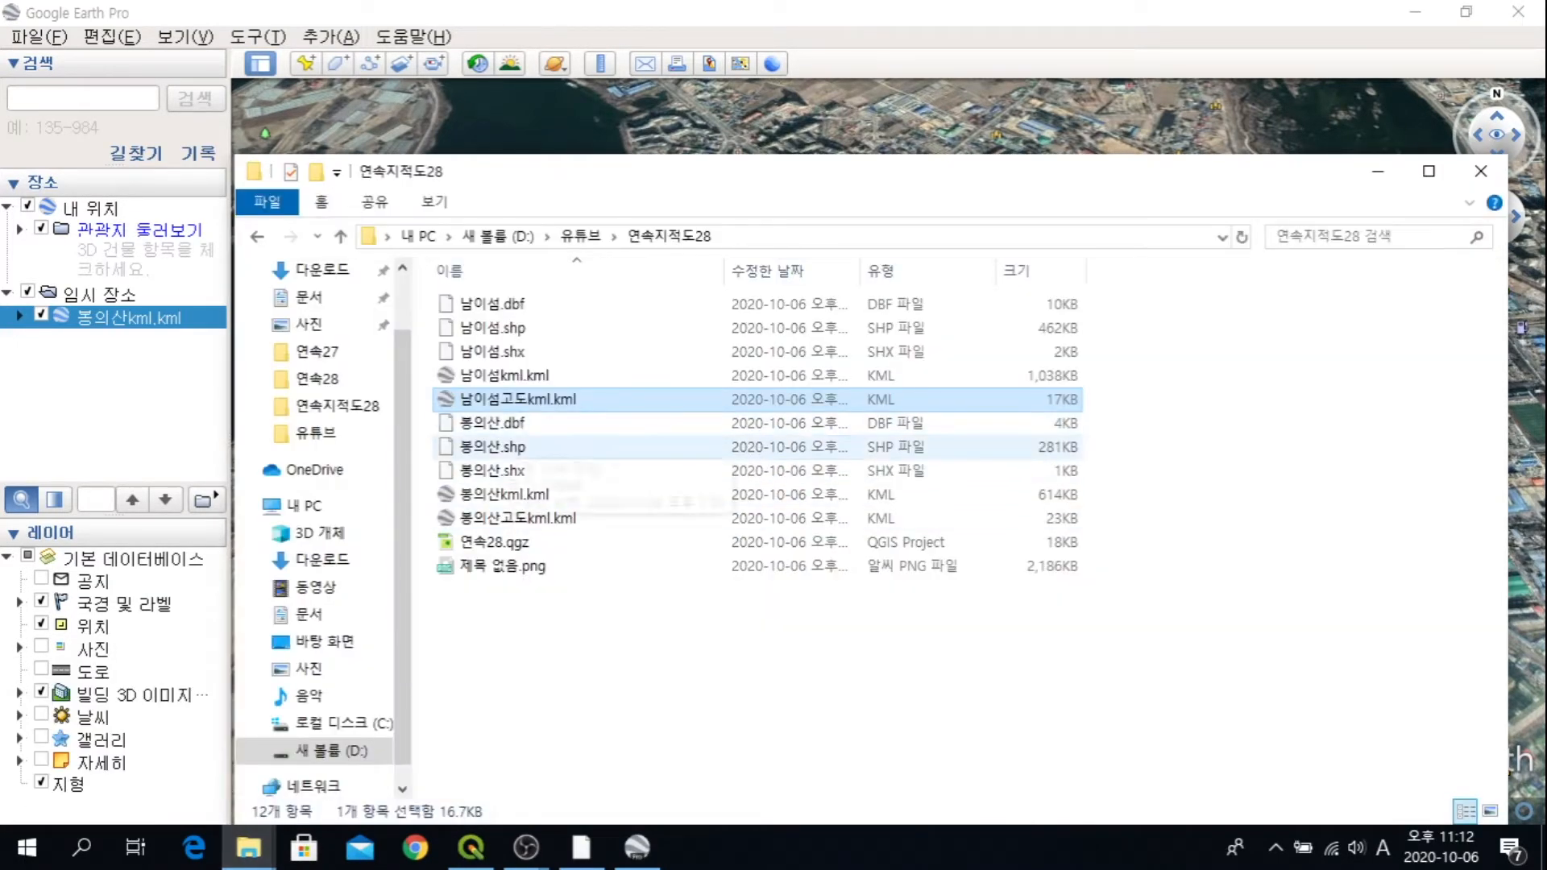
pyautogui.click(248, 848)
pyautogui.click(123, 749)
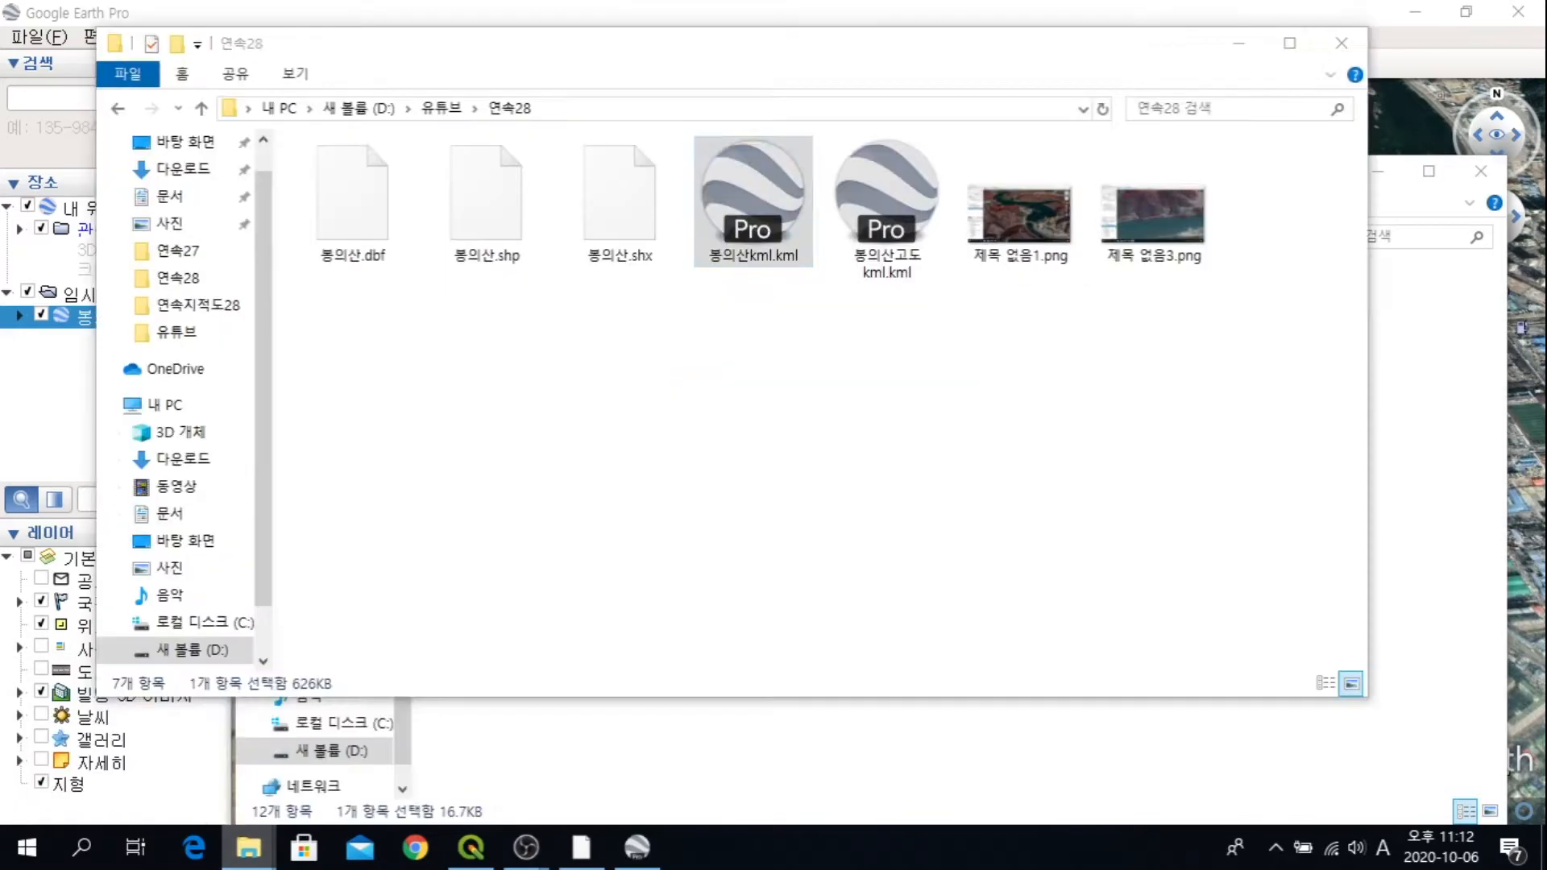
pyautogui.click(886, 201)
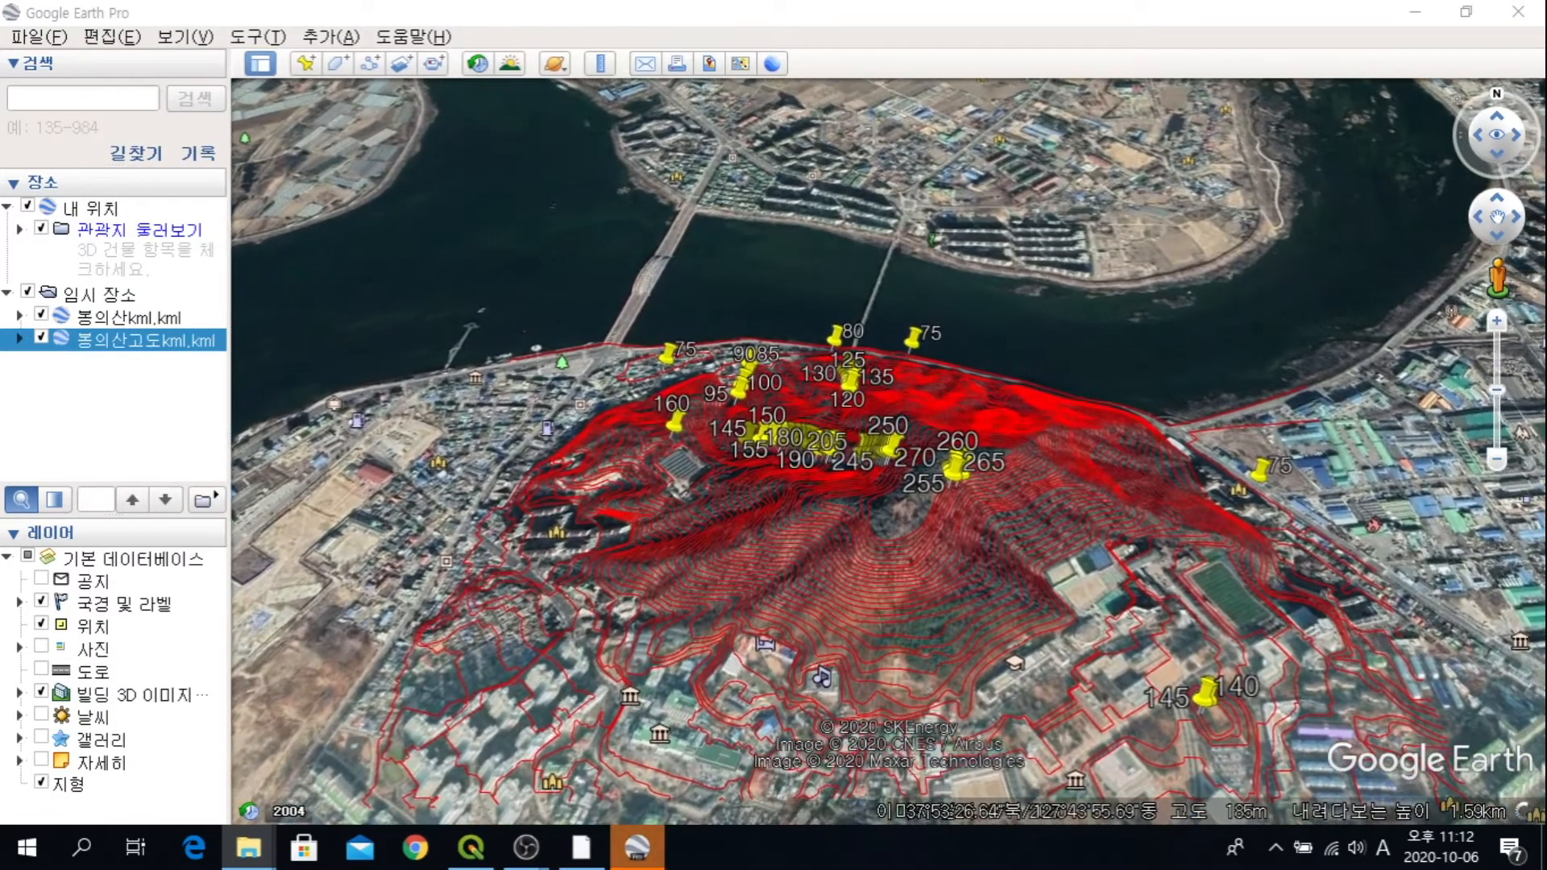
# Step: Open the properties of the 봉의산고도kml.kml folder and share one style among all its elevation points
pyautogui.scroll(3, 893, 465)
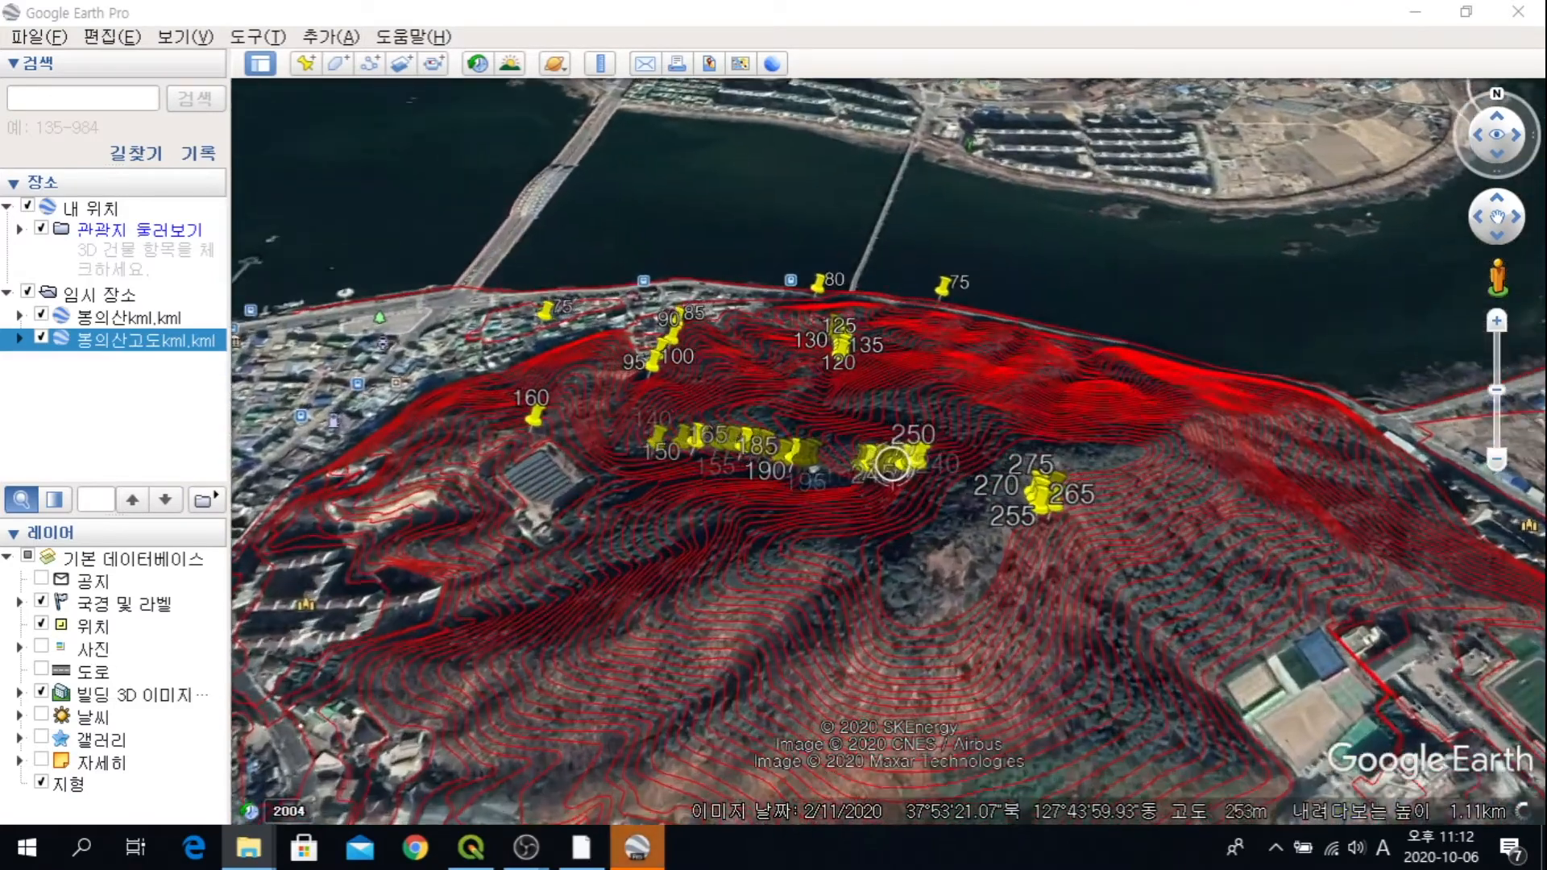
pyautogui.scroll(5, 893, 465)
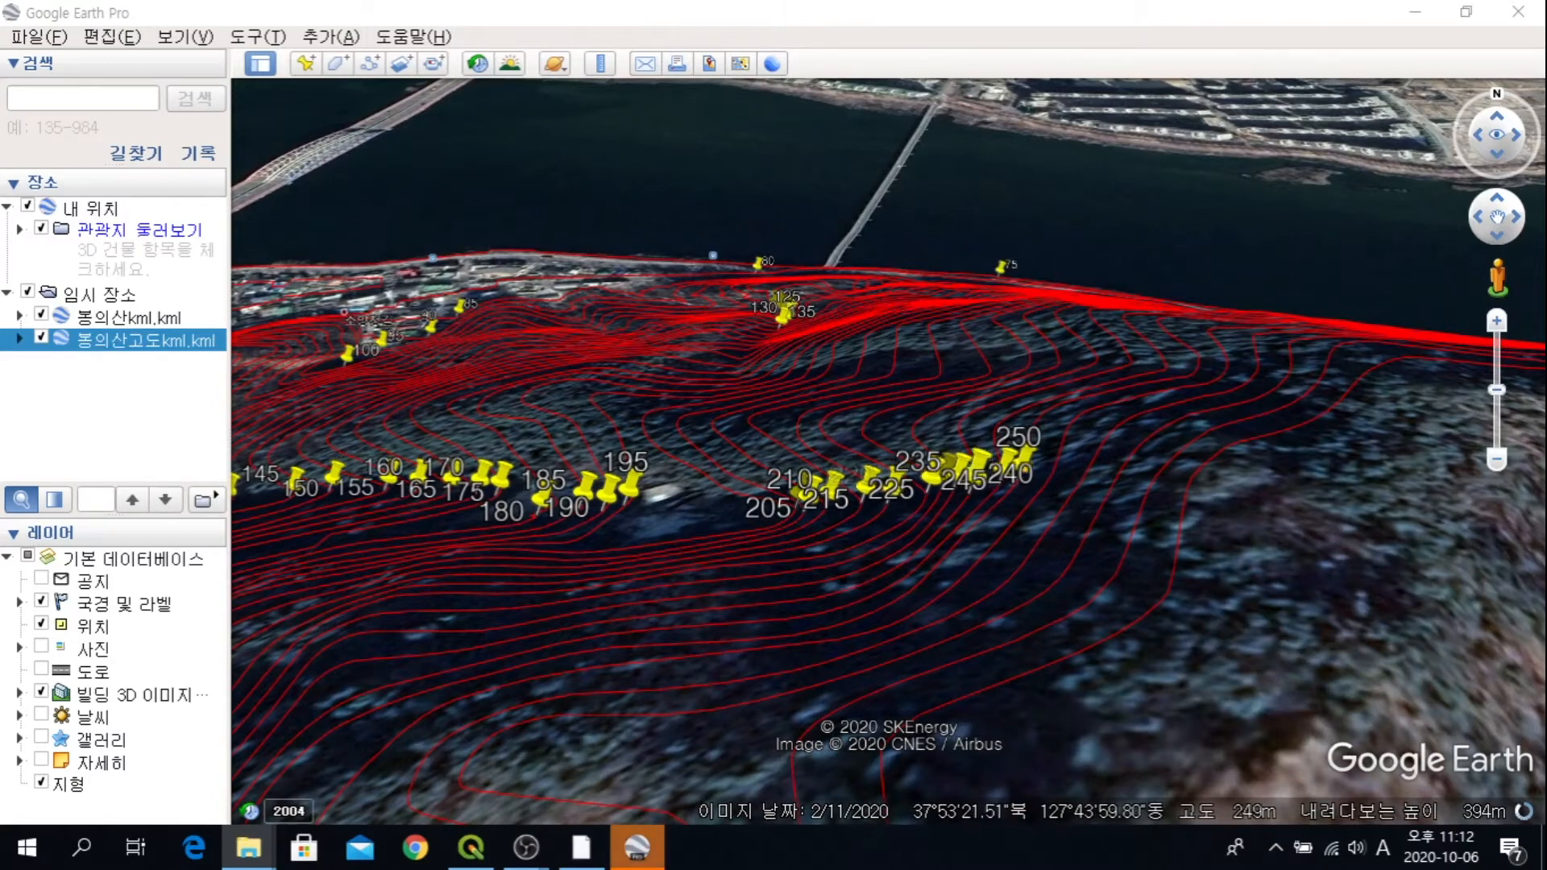
pyautogui.rightClick(108, 342)
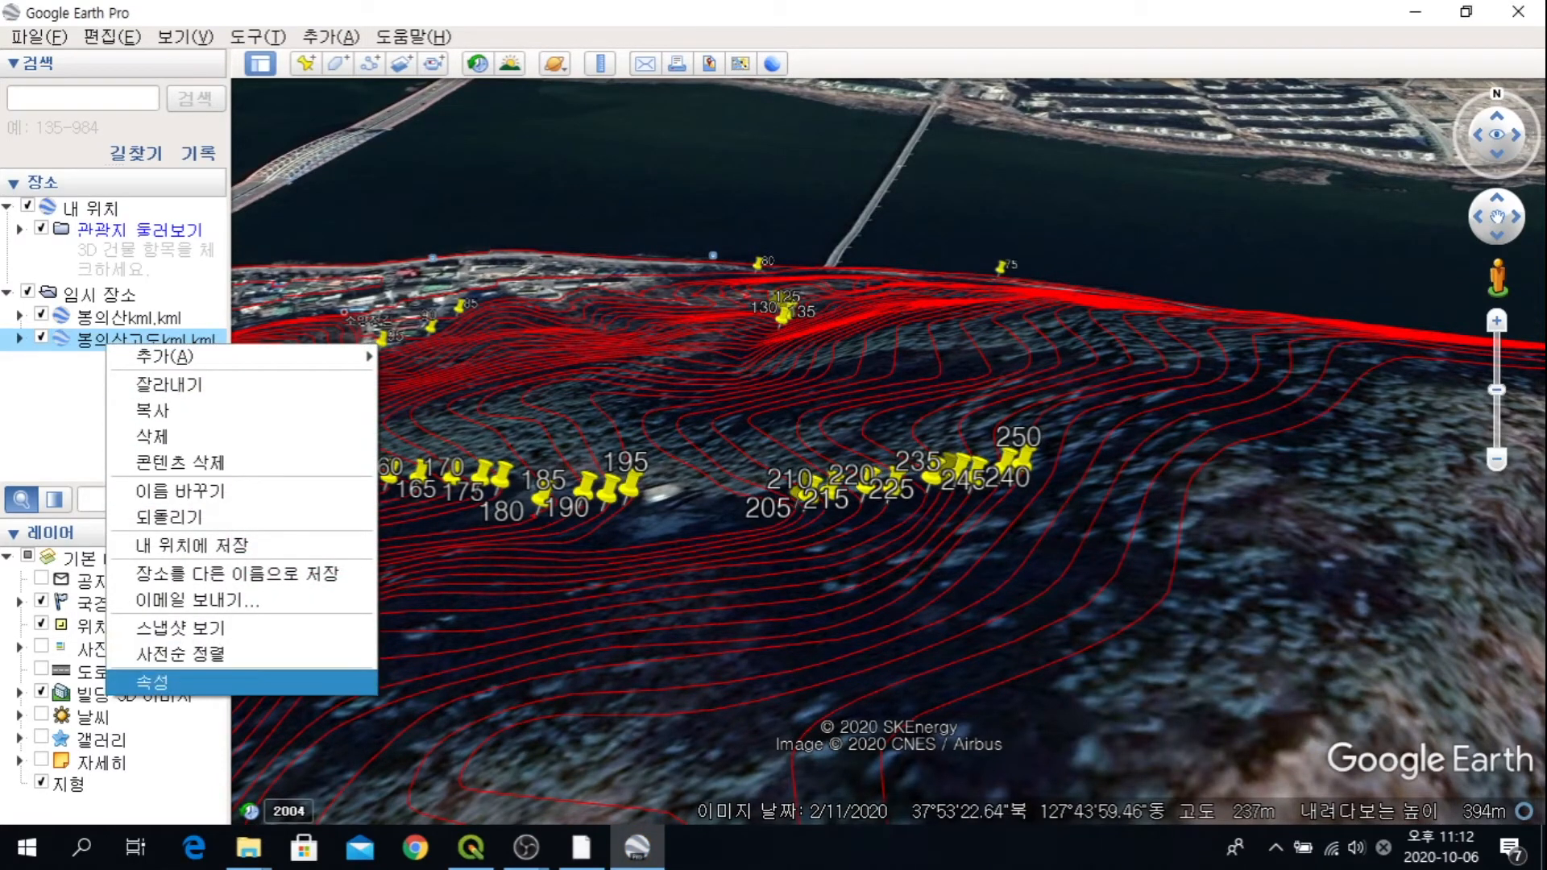
pyautogui.click(153, 683)
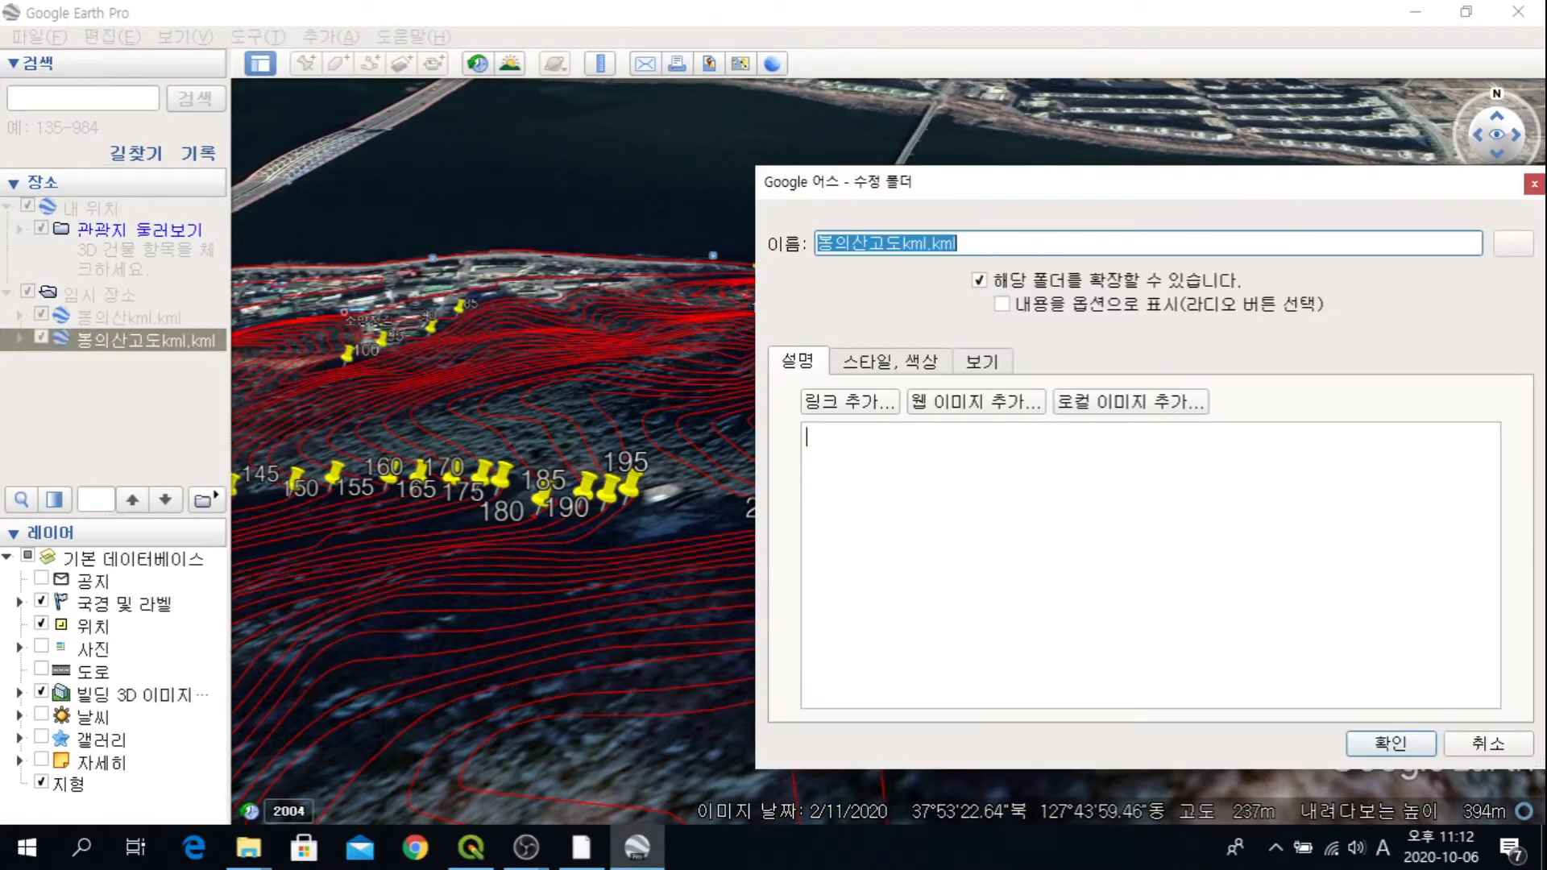
pyautogui.click(976, 402)
pyautogui.click(891, 362)
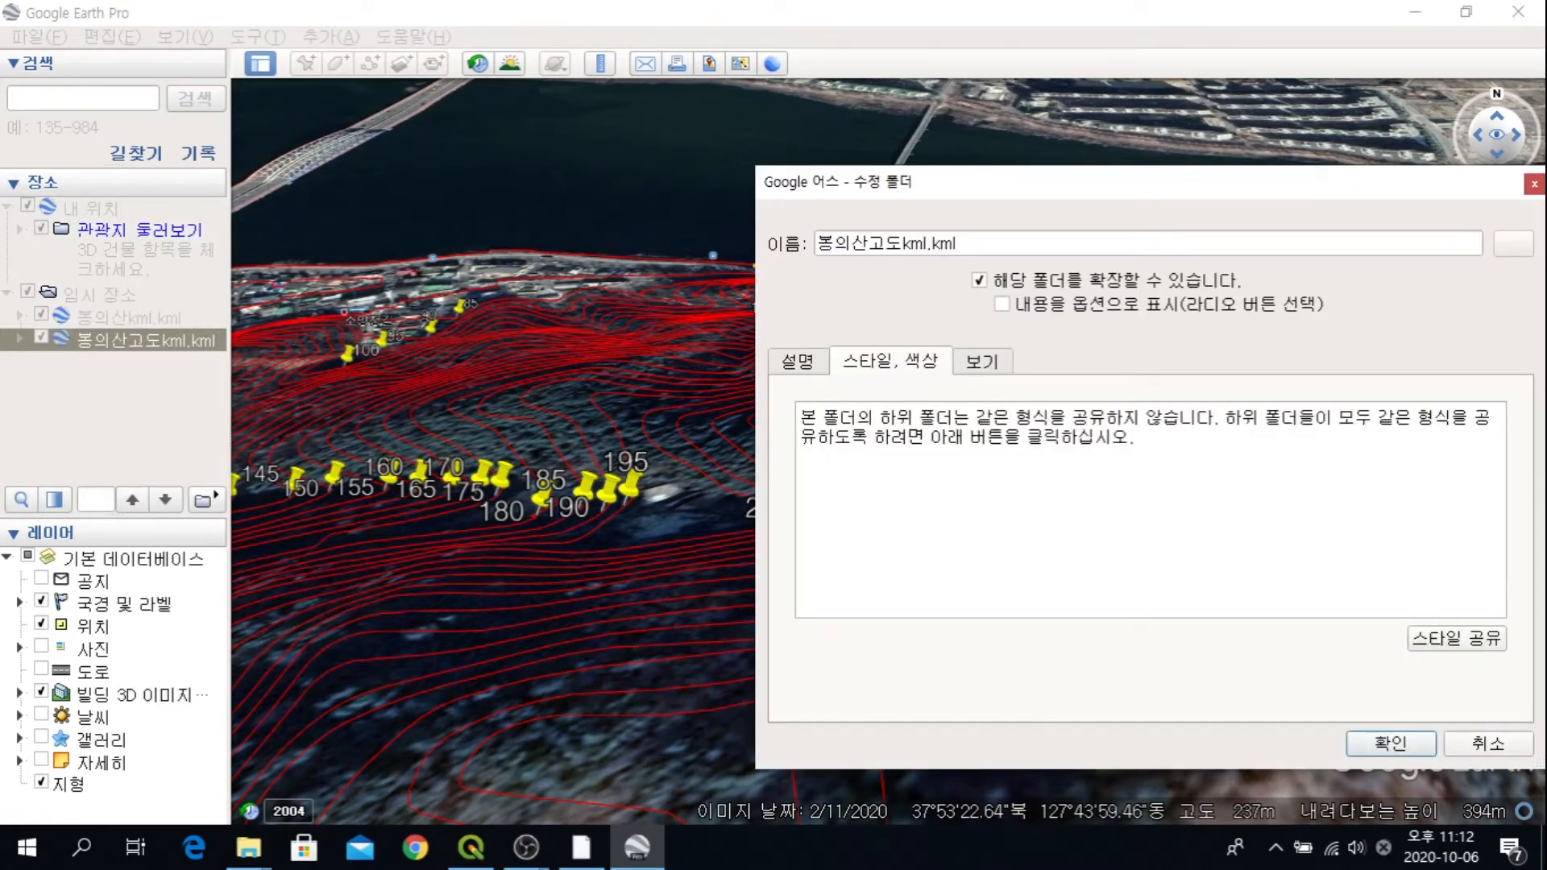
pyautogui.click(1456, 638)
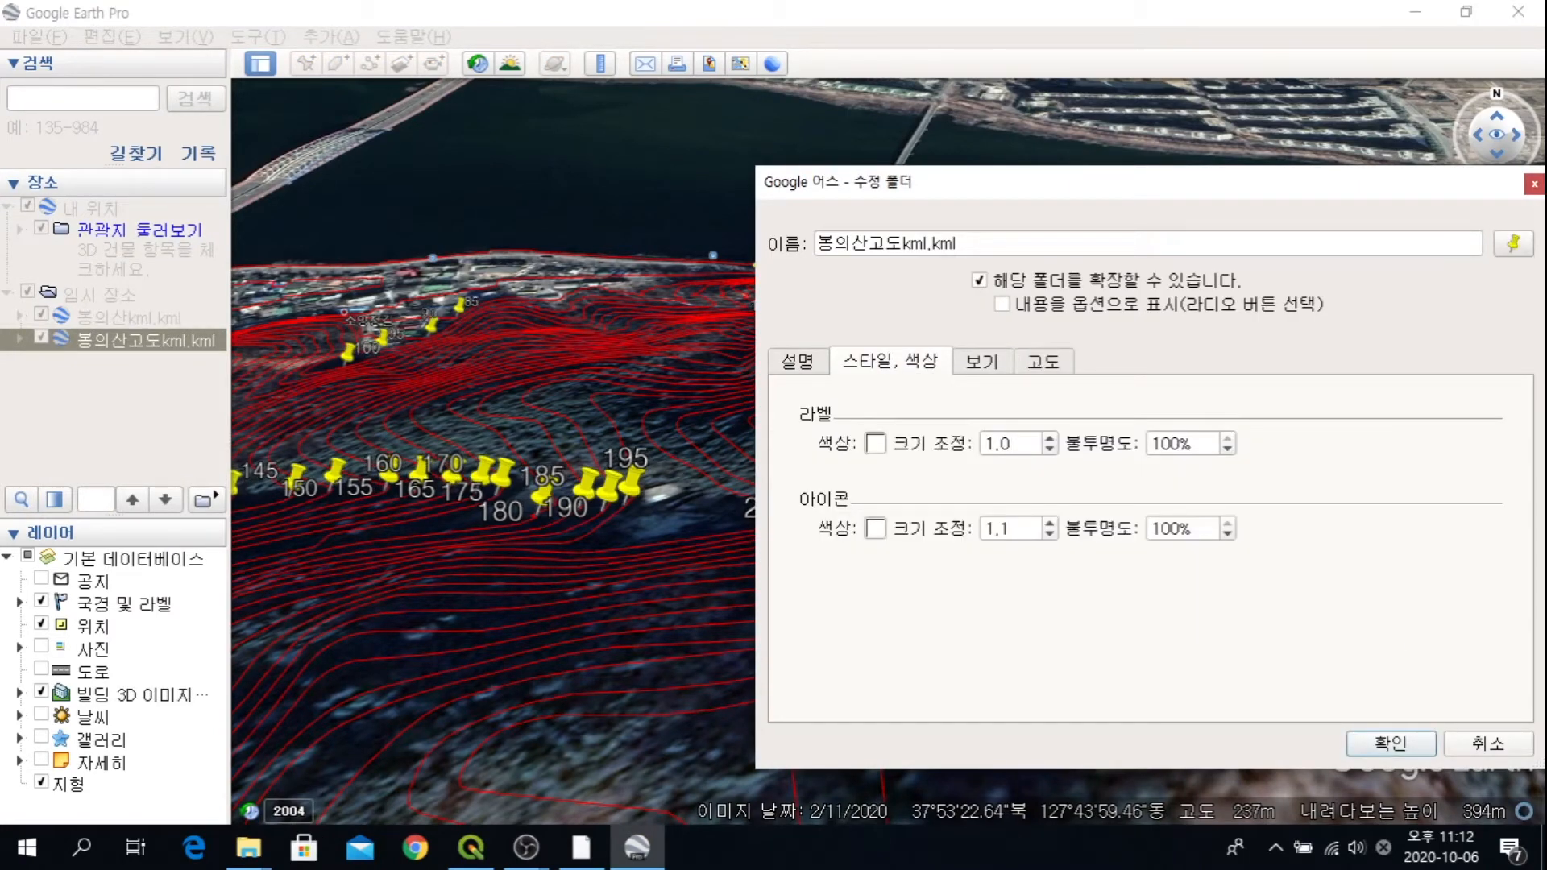
# Step: Reduce the icon scale of the 봉의산고도kml.kml elevation points to 0.5
pyautogui.moveTo(1286, 186); pyautogui.dragTo(1216, 191)
pyautogui.moveTo(1120, 186); pyautogui.dragTo(1153, 193)
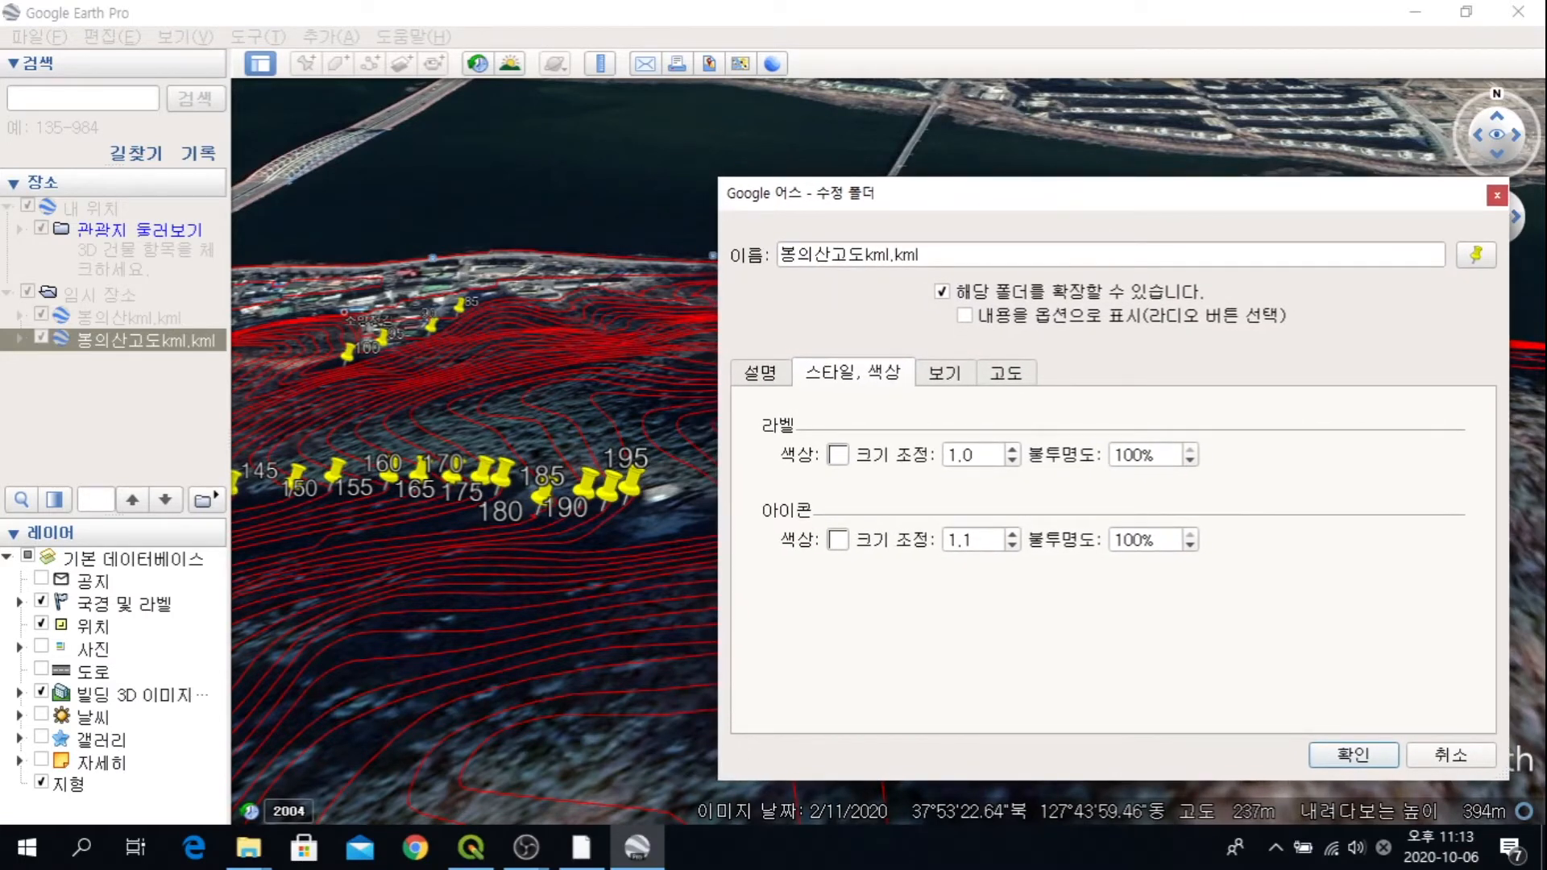
pyautogui.click(1013, 546)
pyautogui.click(1012, 546)
pyautogui.click(1012, 547)
pyautogui.click(1012, 546)
pyautogui.click(1012, 546)
pyautogui.click(1013, 547)
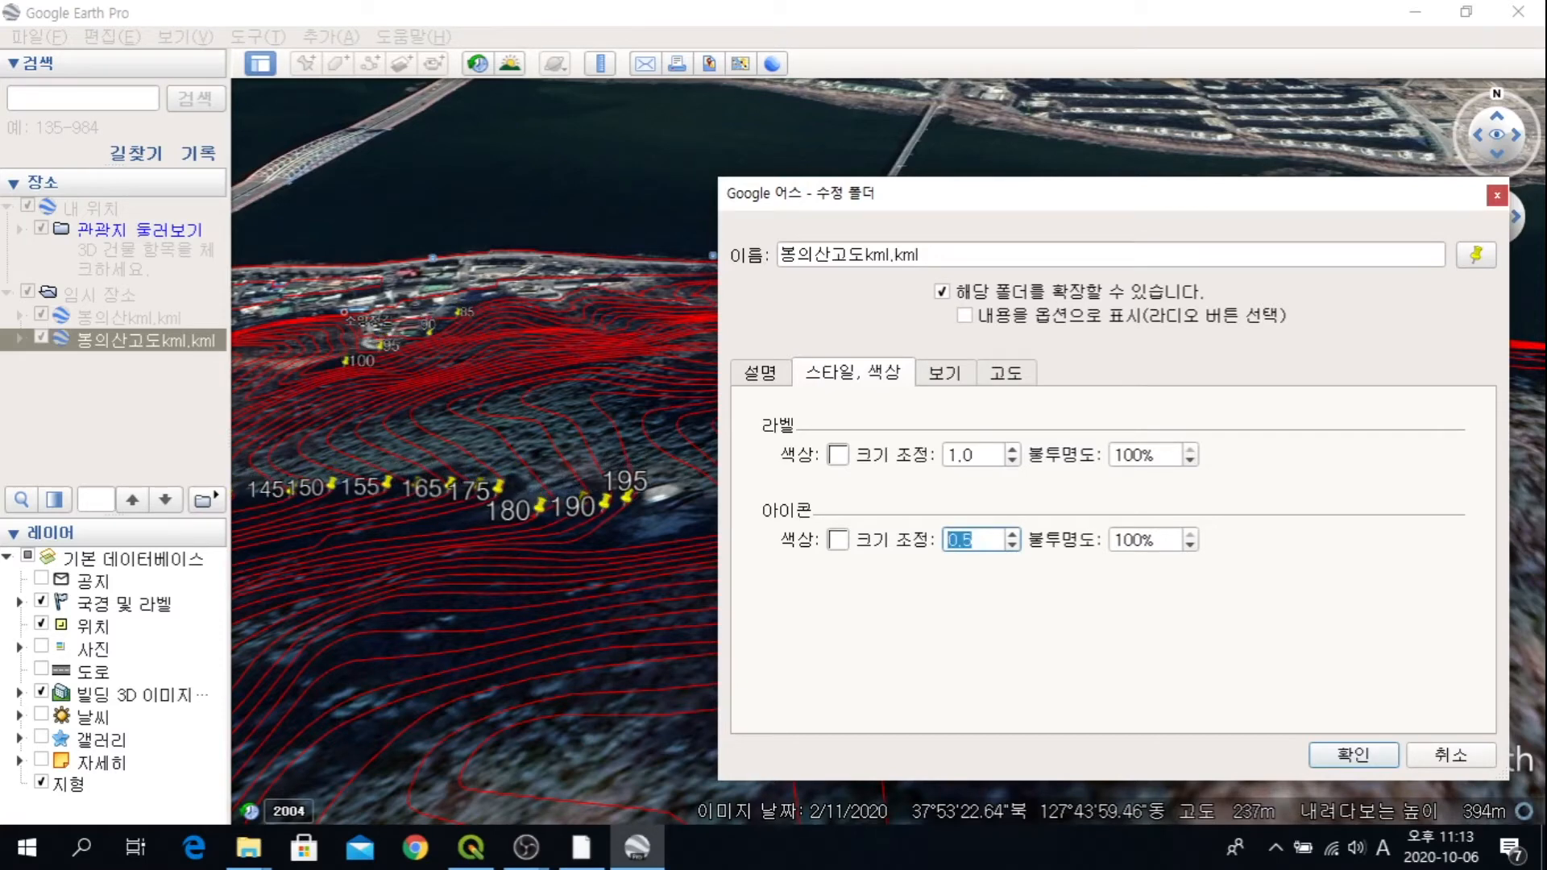
# Step: Set the elevation labels' colour to yellow (#ffff00) and their scale to 1.3
pyautogui.click(838, 455)
pyautogui.click(1029, 379)
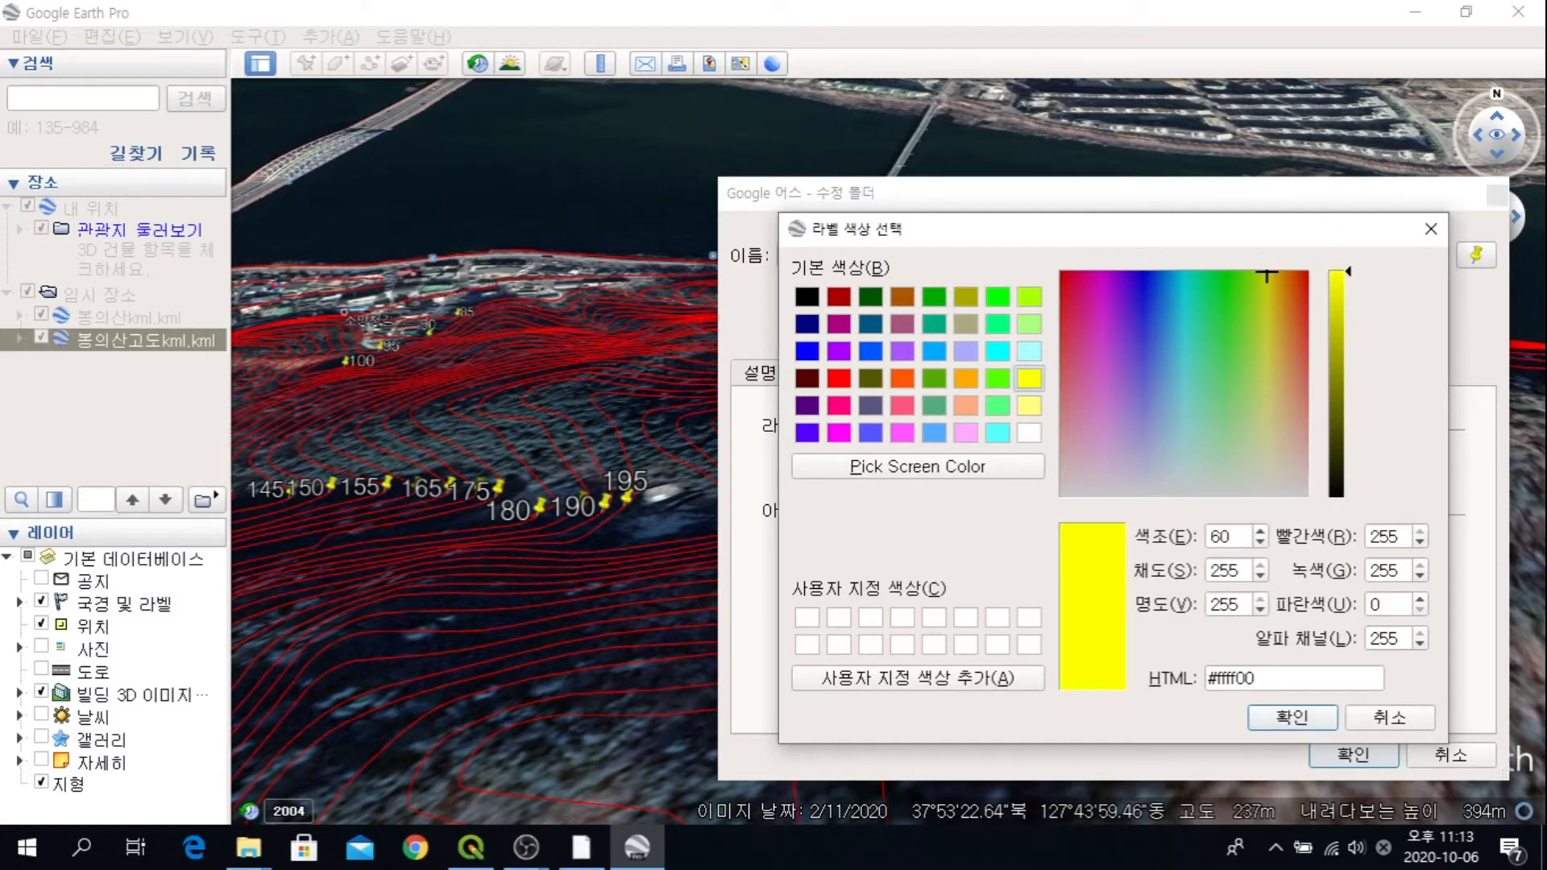
pyautogui.press('Return')
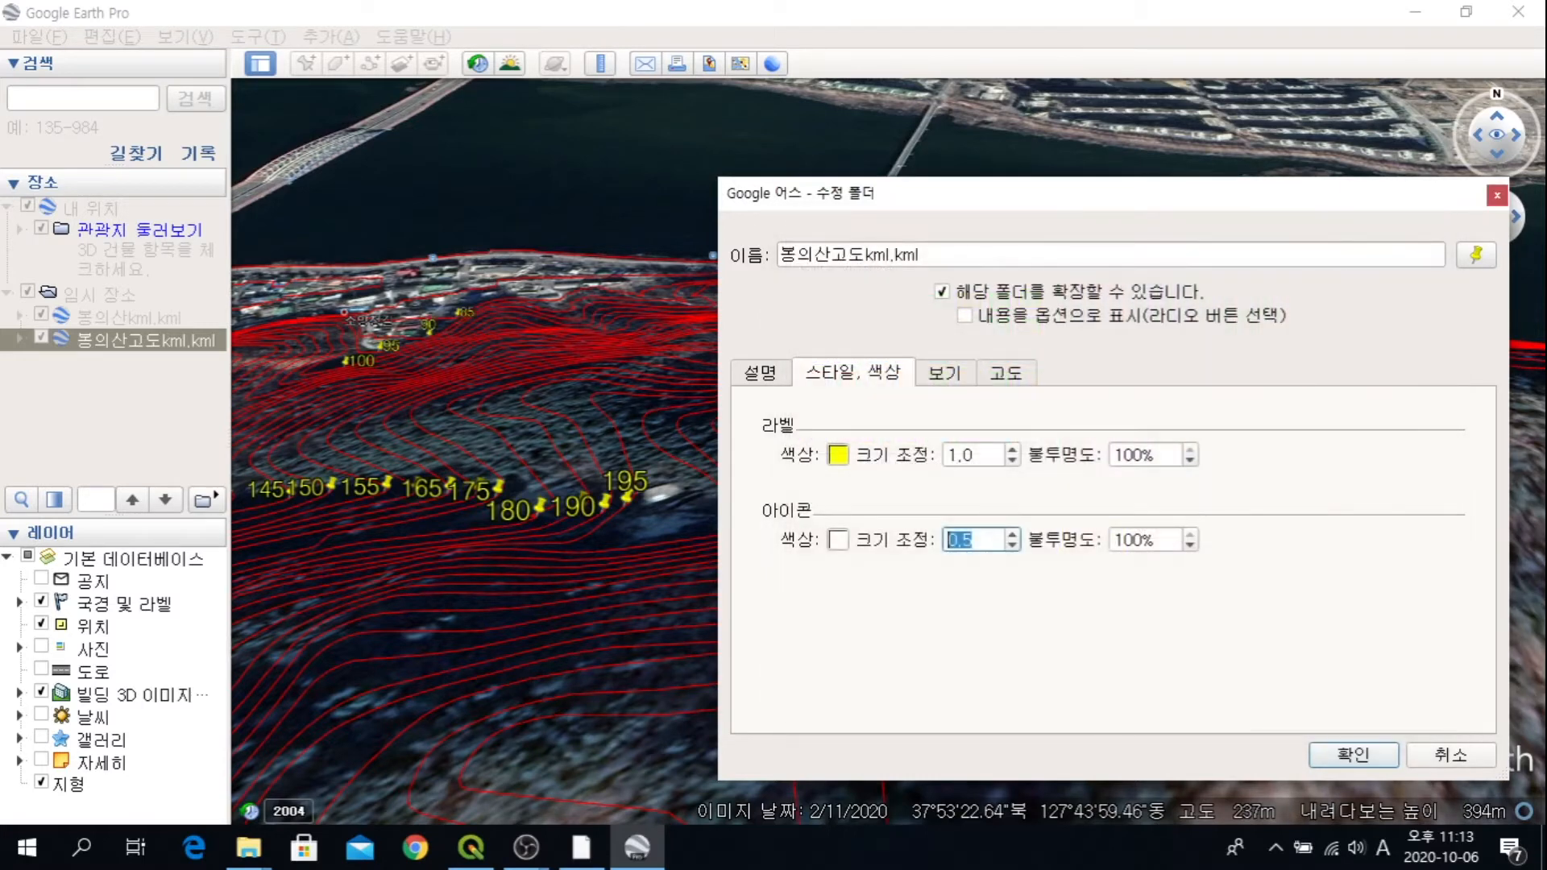
pyautogui.click(1012, 450)
pyautogui.click(1013, 449)
pyautogui.click(1013, 450)
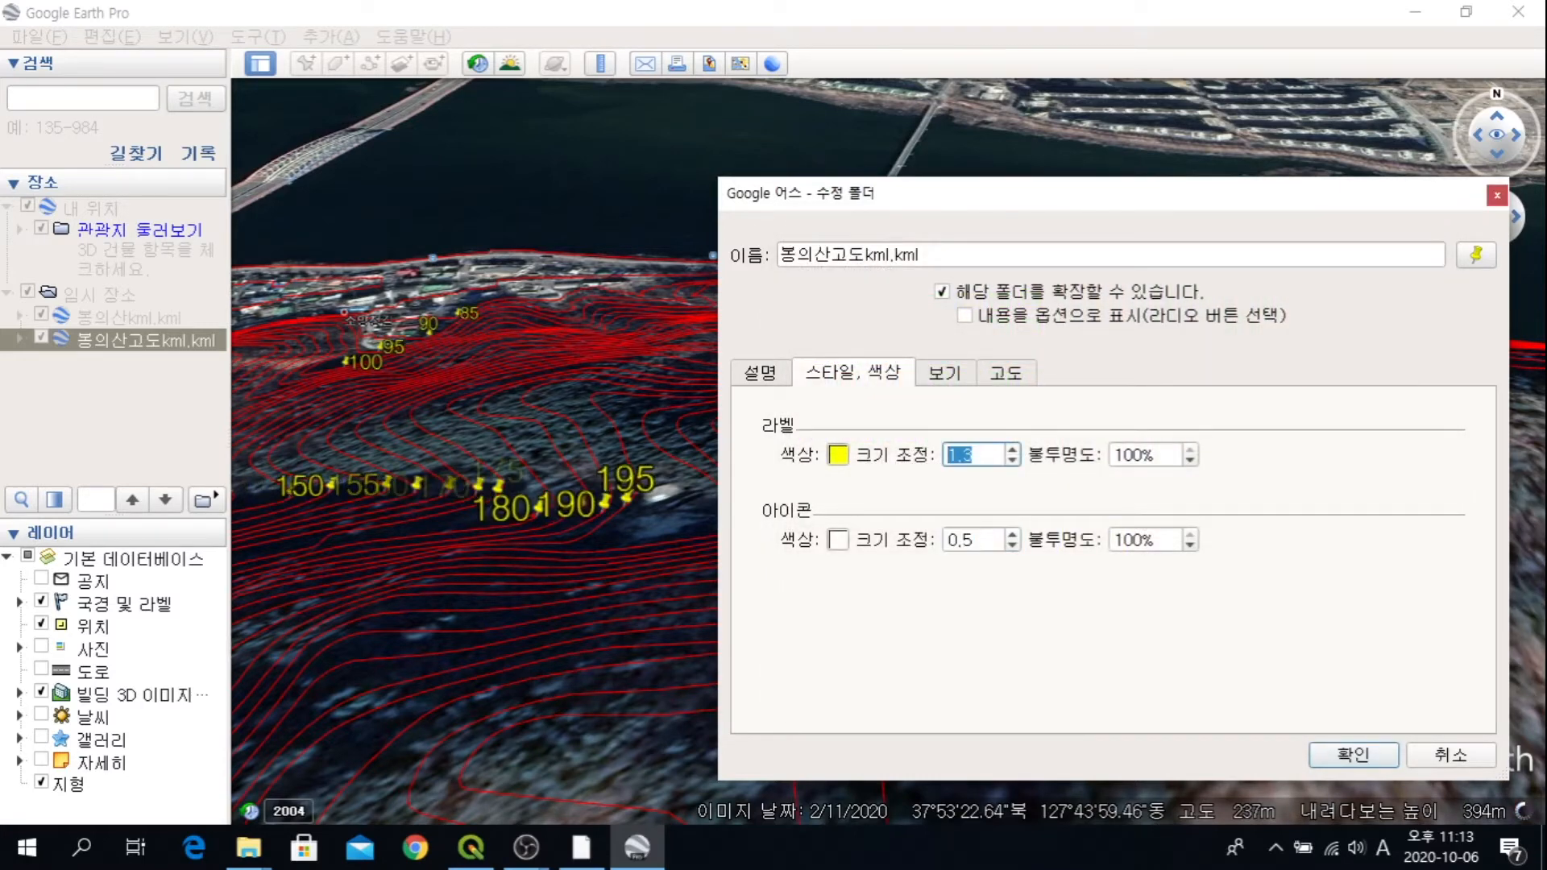
# Step: Apply the style settings to the 봉의산고도kml.kml folder and look over the elevation labels and contours around the mountain
pyautogui.click(1354, 755)
pyautogui.scroll(-4, 1091, 521)
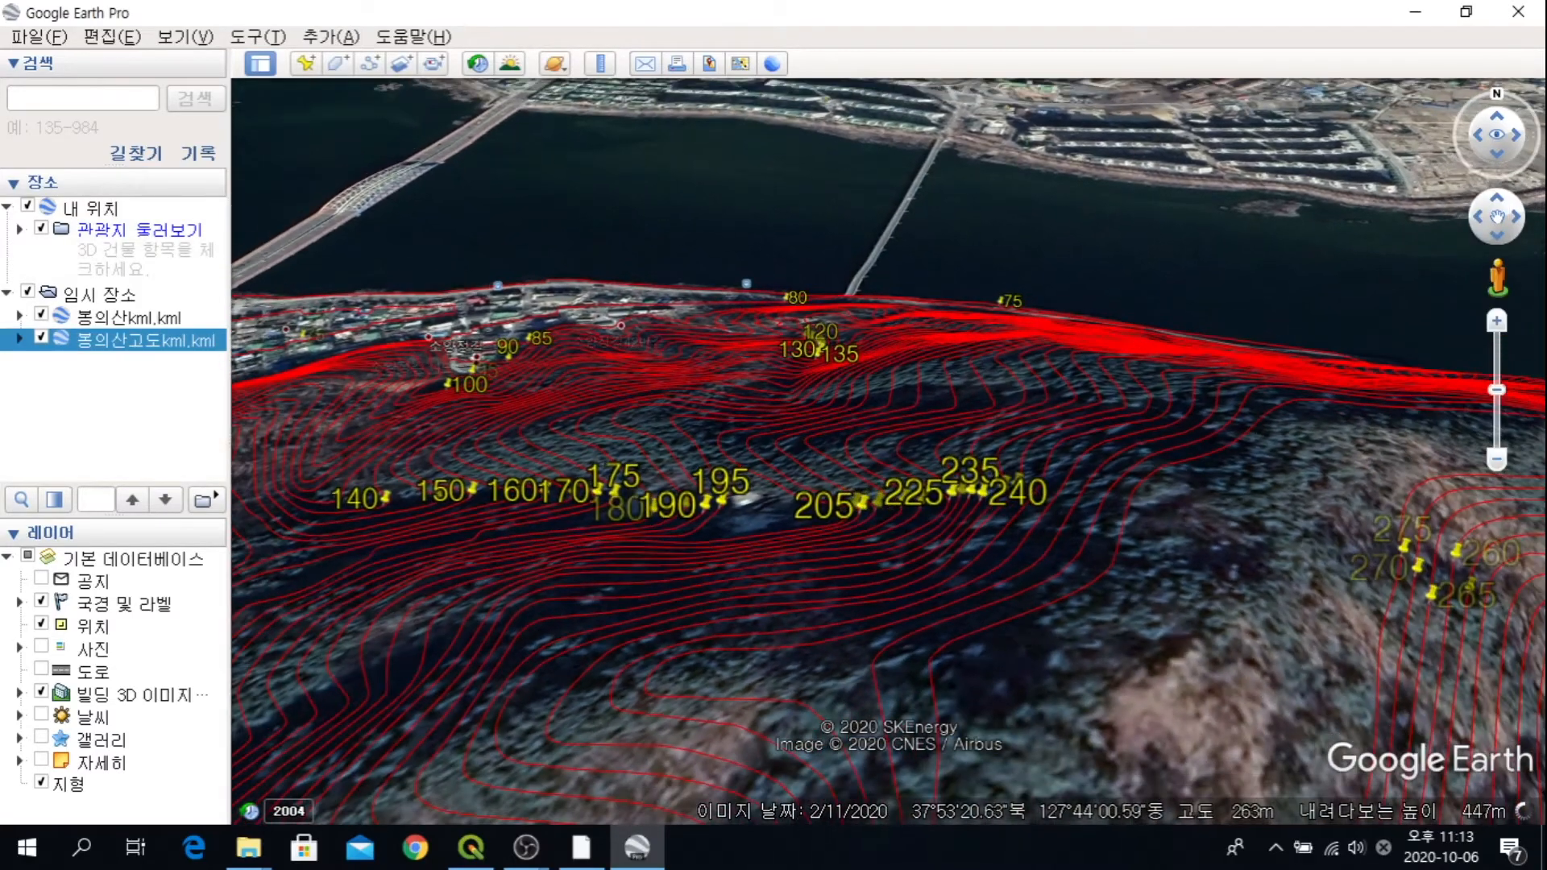
pyautogui.scroll(-5, 1081, 542)
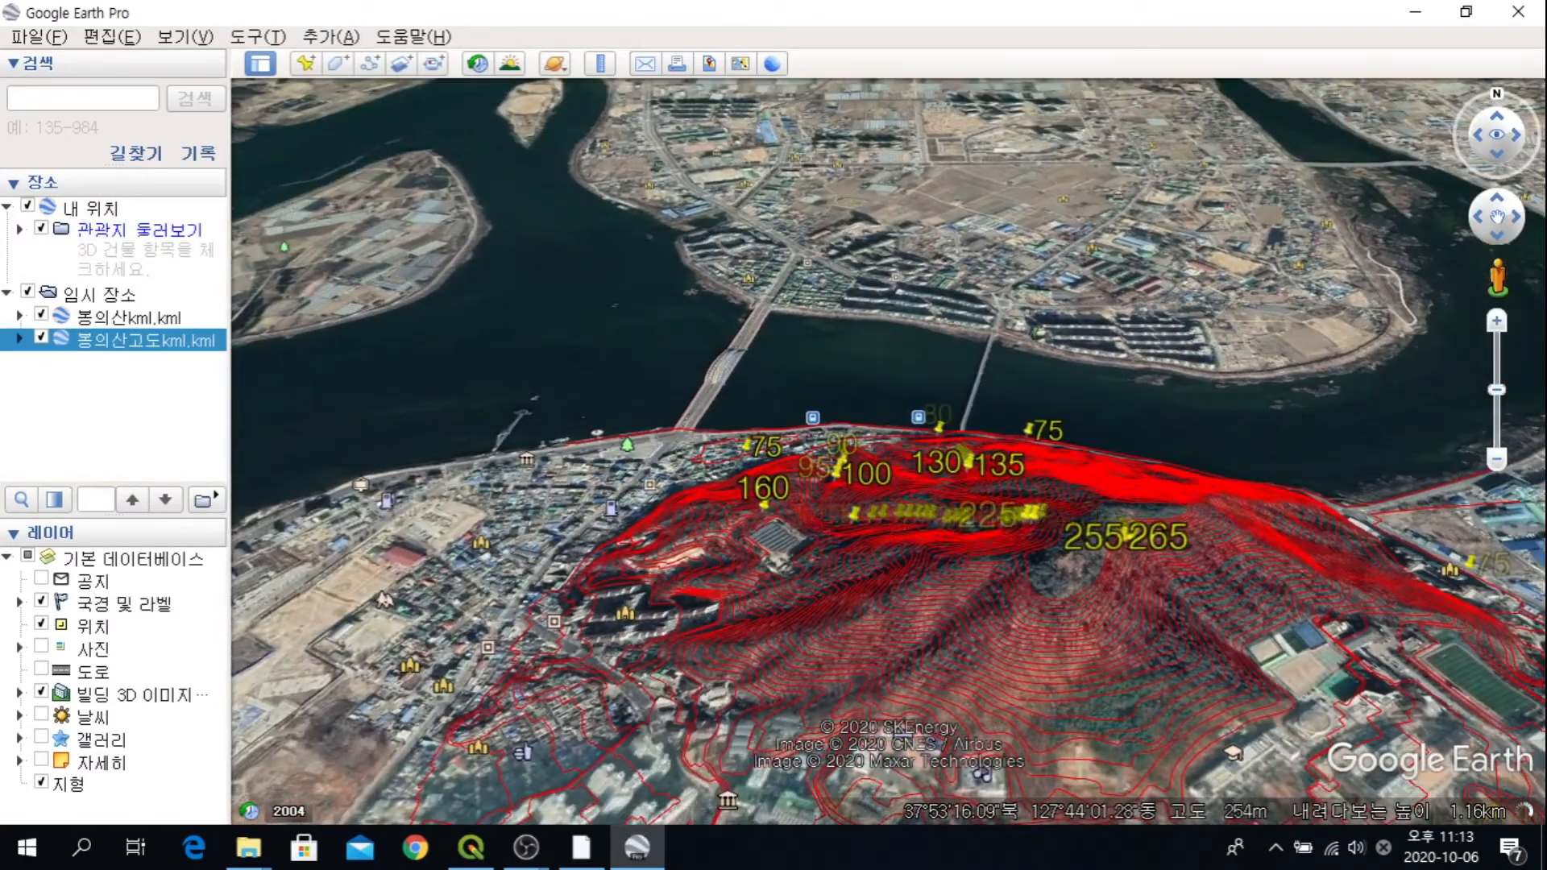
pyautogui.moveTo(1076, 548); pyautogui.dragTo(796, 364)
pyautogui.scroll(5, 773, 266)
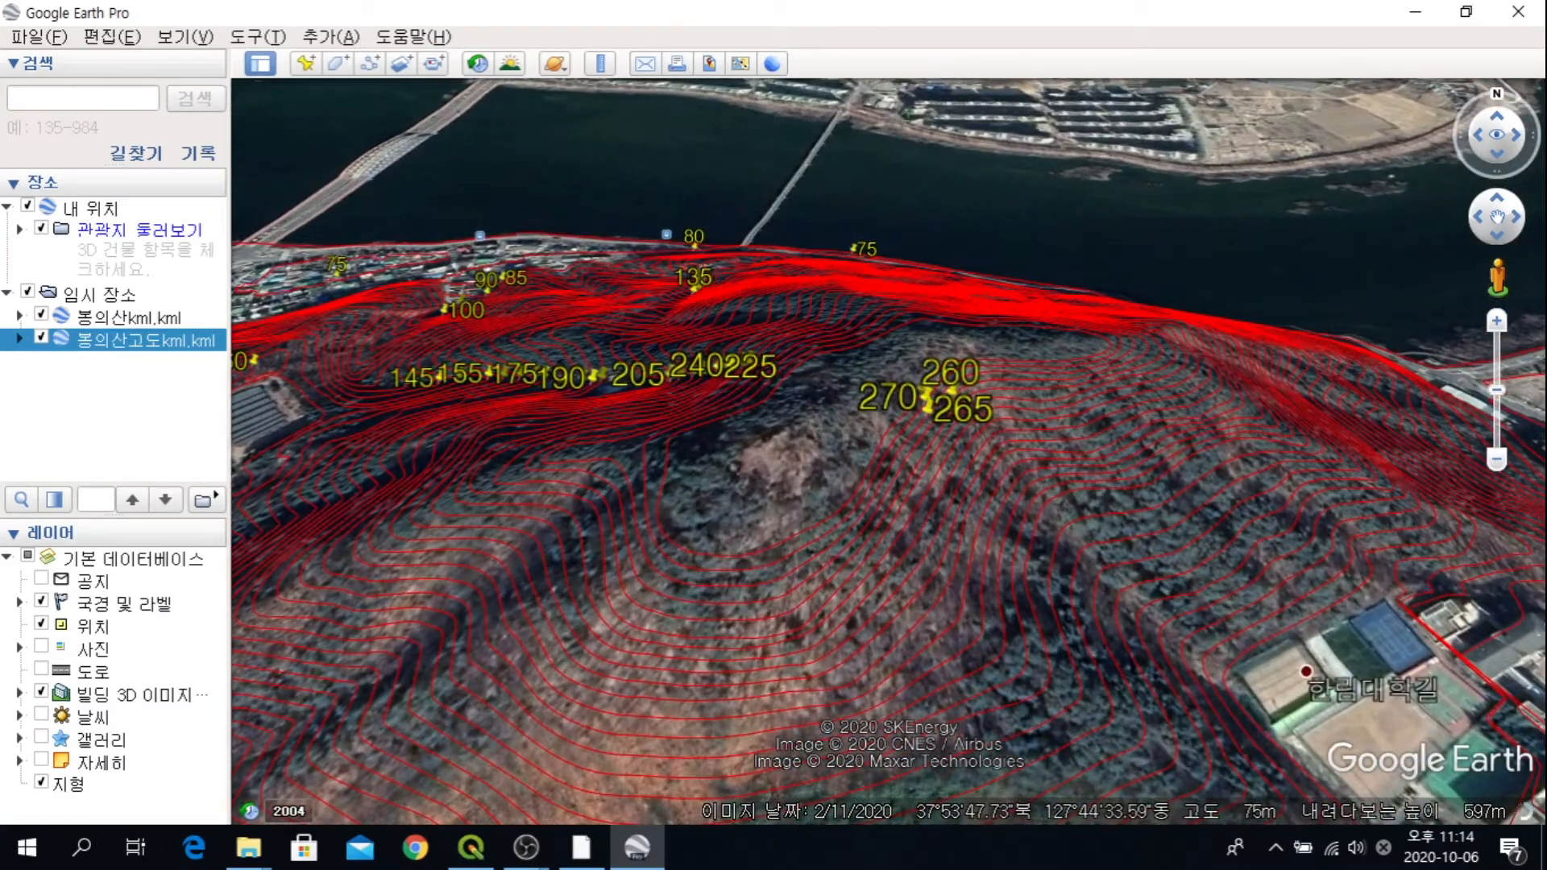
pyautogui.click(1479, 136)
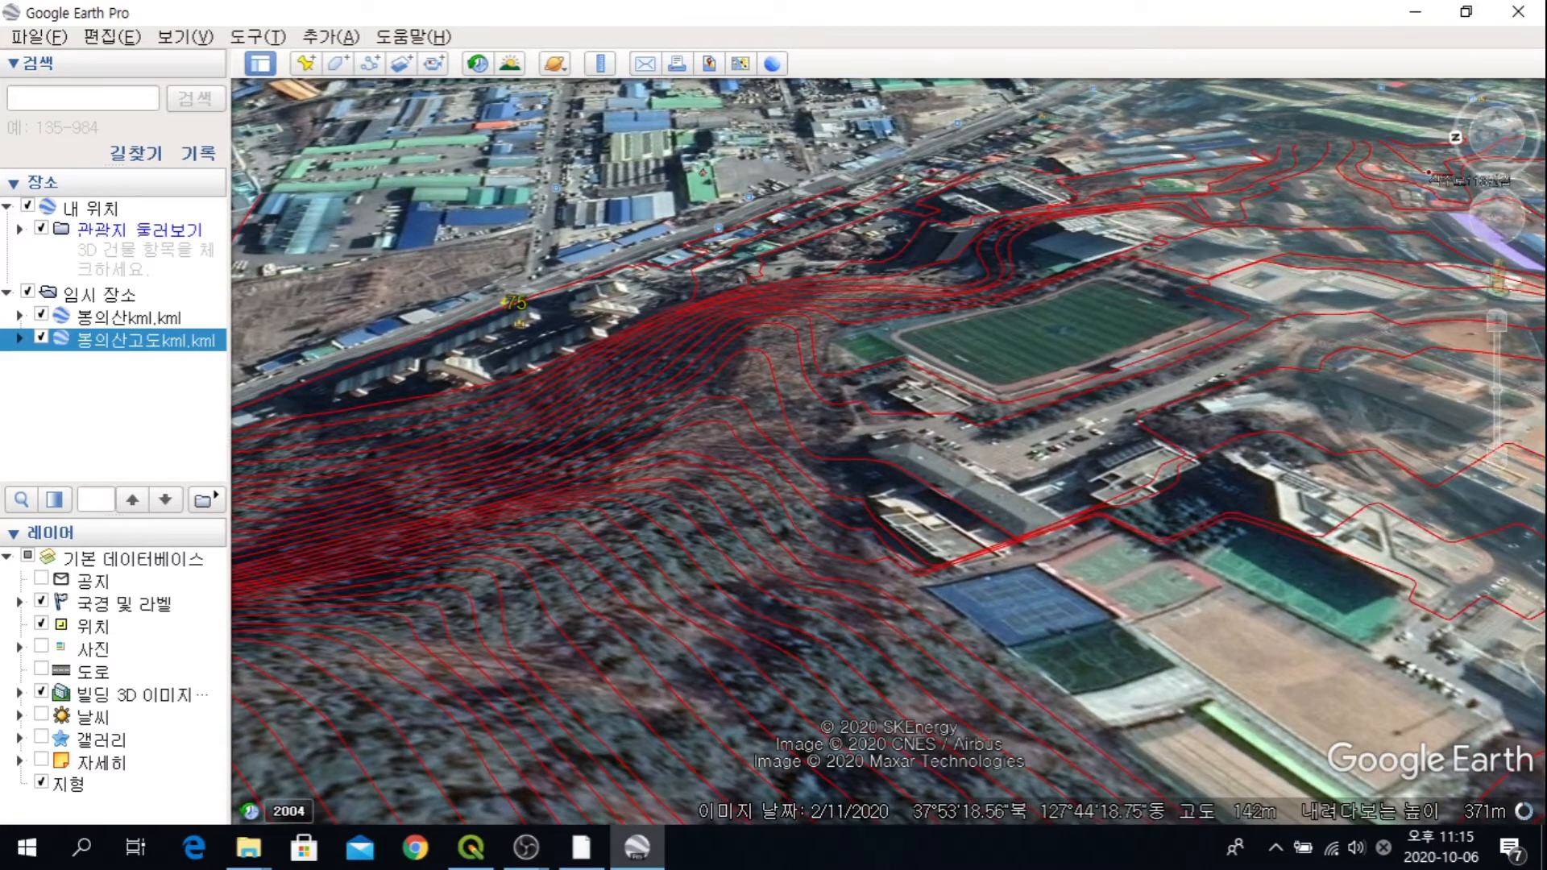
# Step: Close Google Earth Pro, and in QGIS show only the Z_NGII_N3L_F0010000_C contours over Kakao Satellite around the crescent-shaped river island
pyautogui.click(1519, 12)
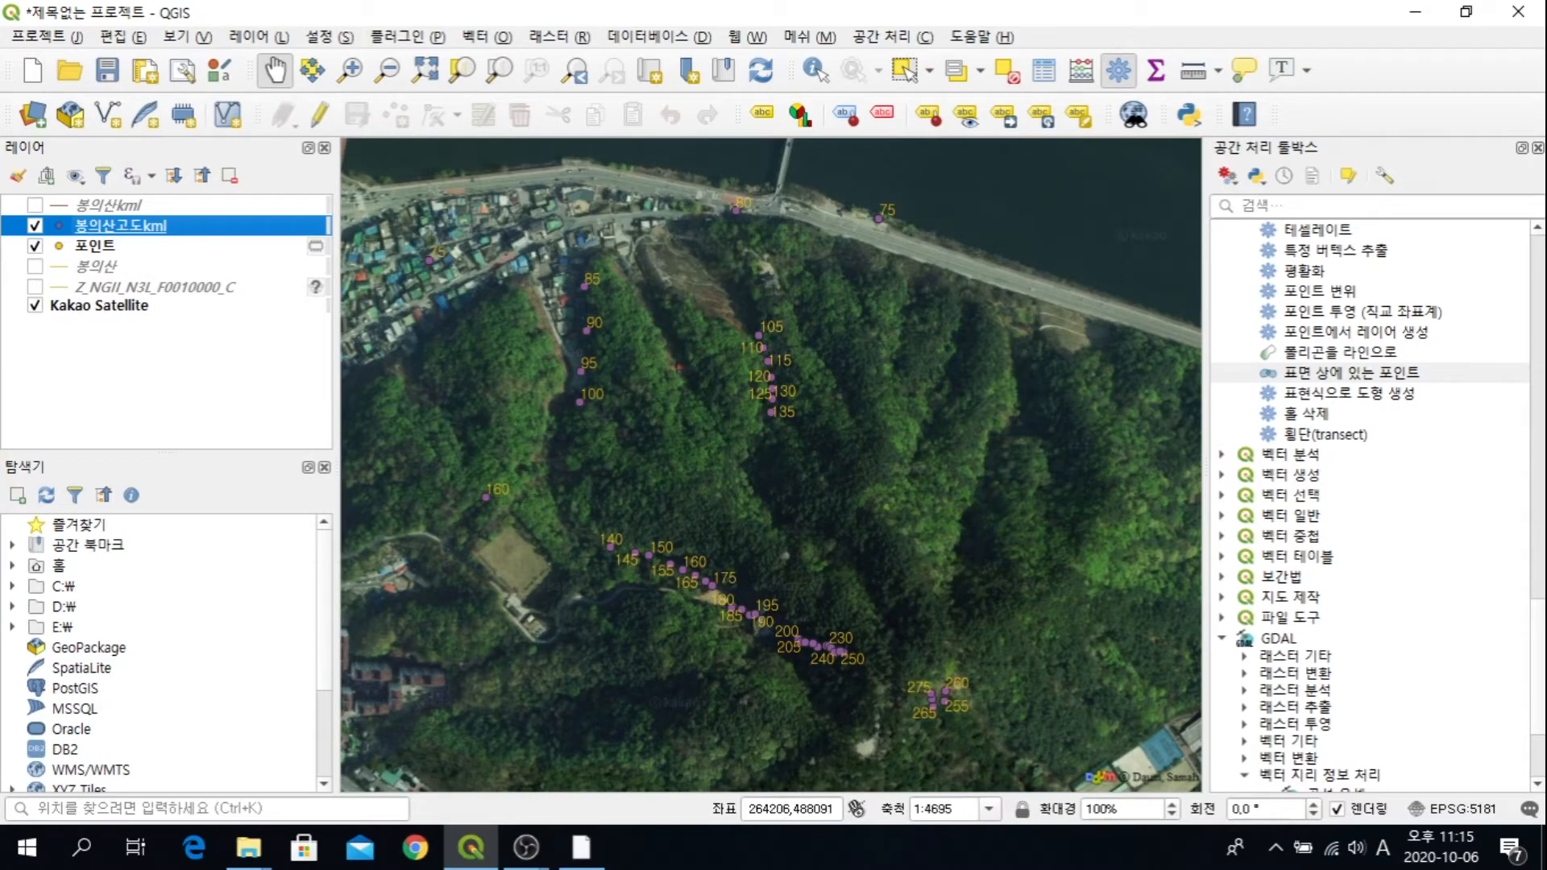
pyautogui.click(34, 287)
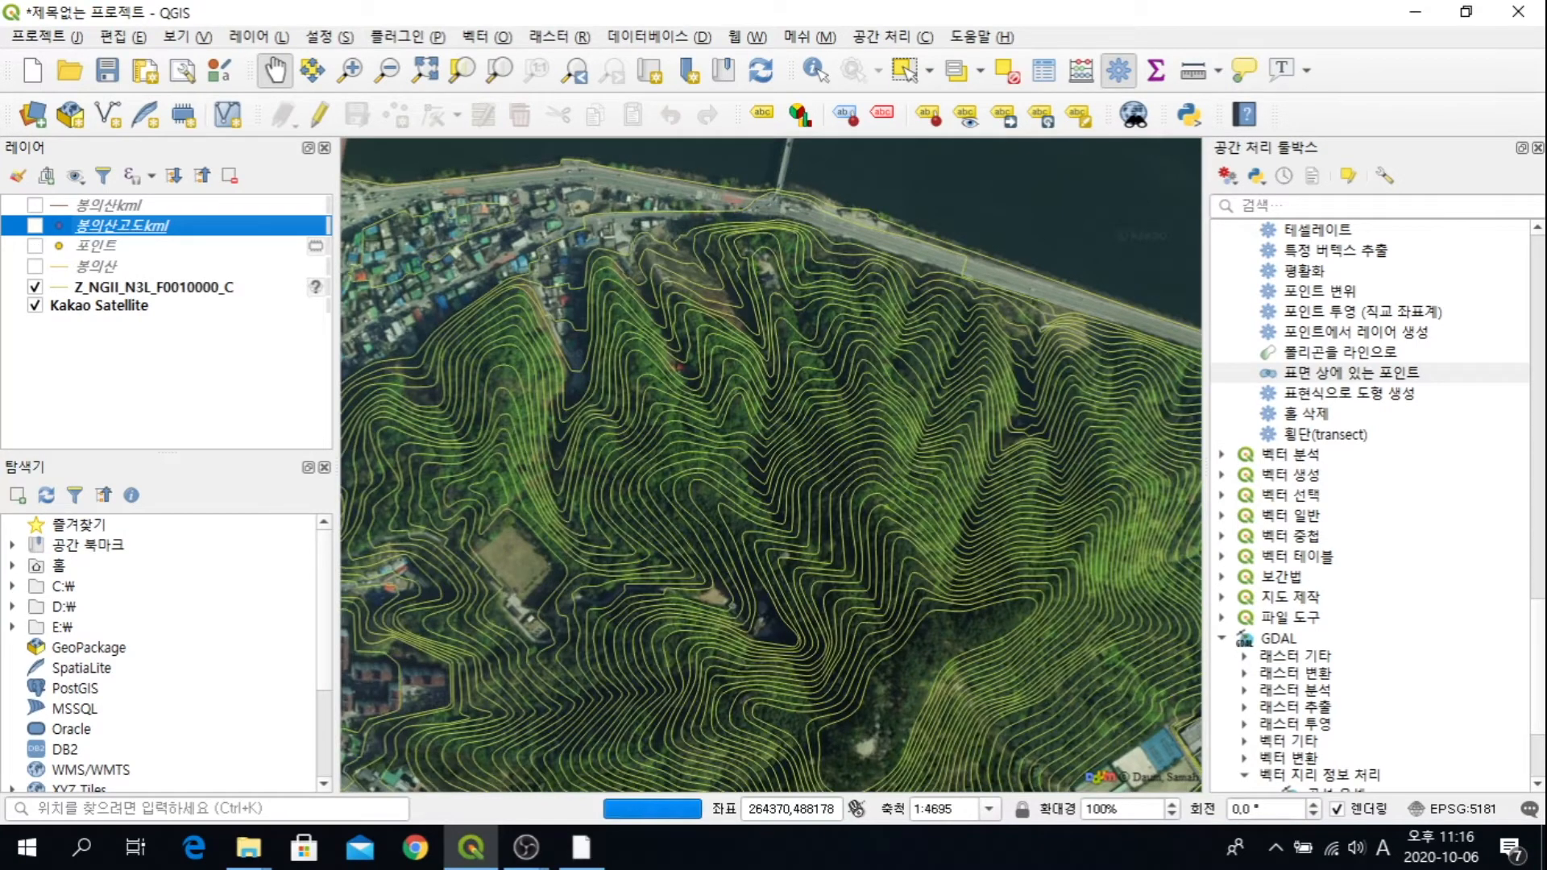
pyautogui.scroll(-4, 714, 463)
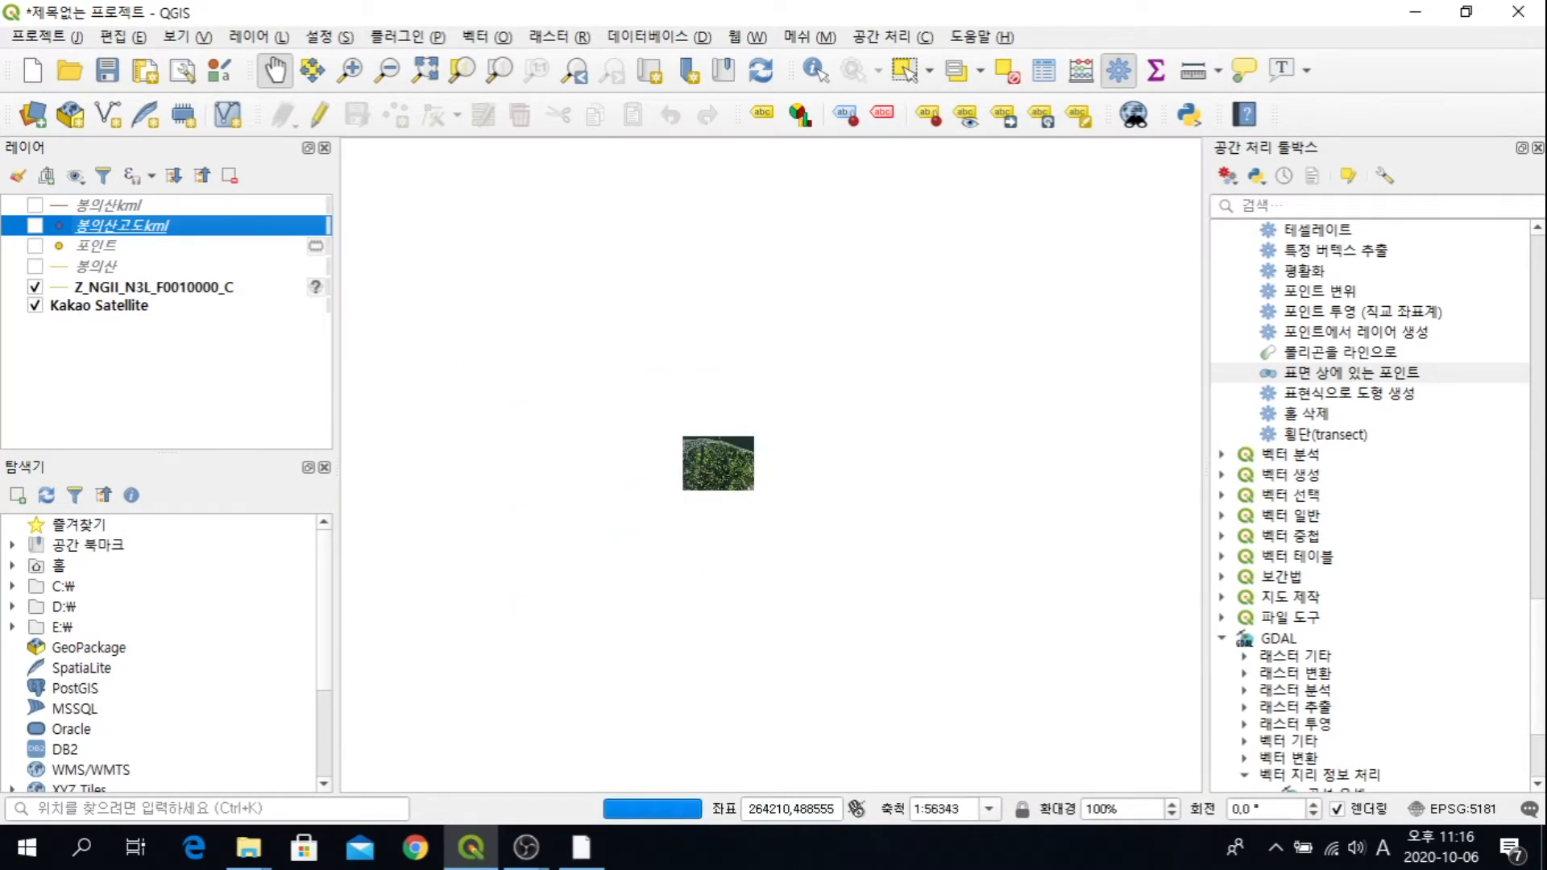
pyautogui.scroll(-2, 713, 456)
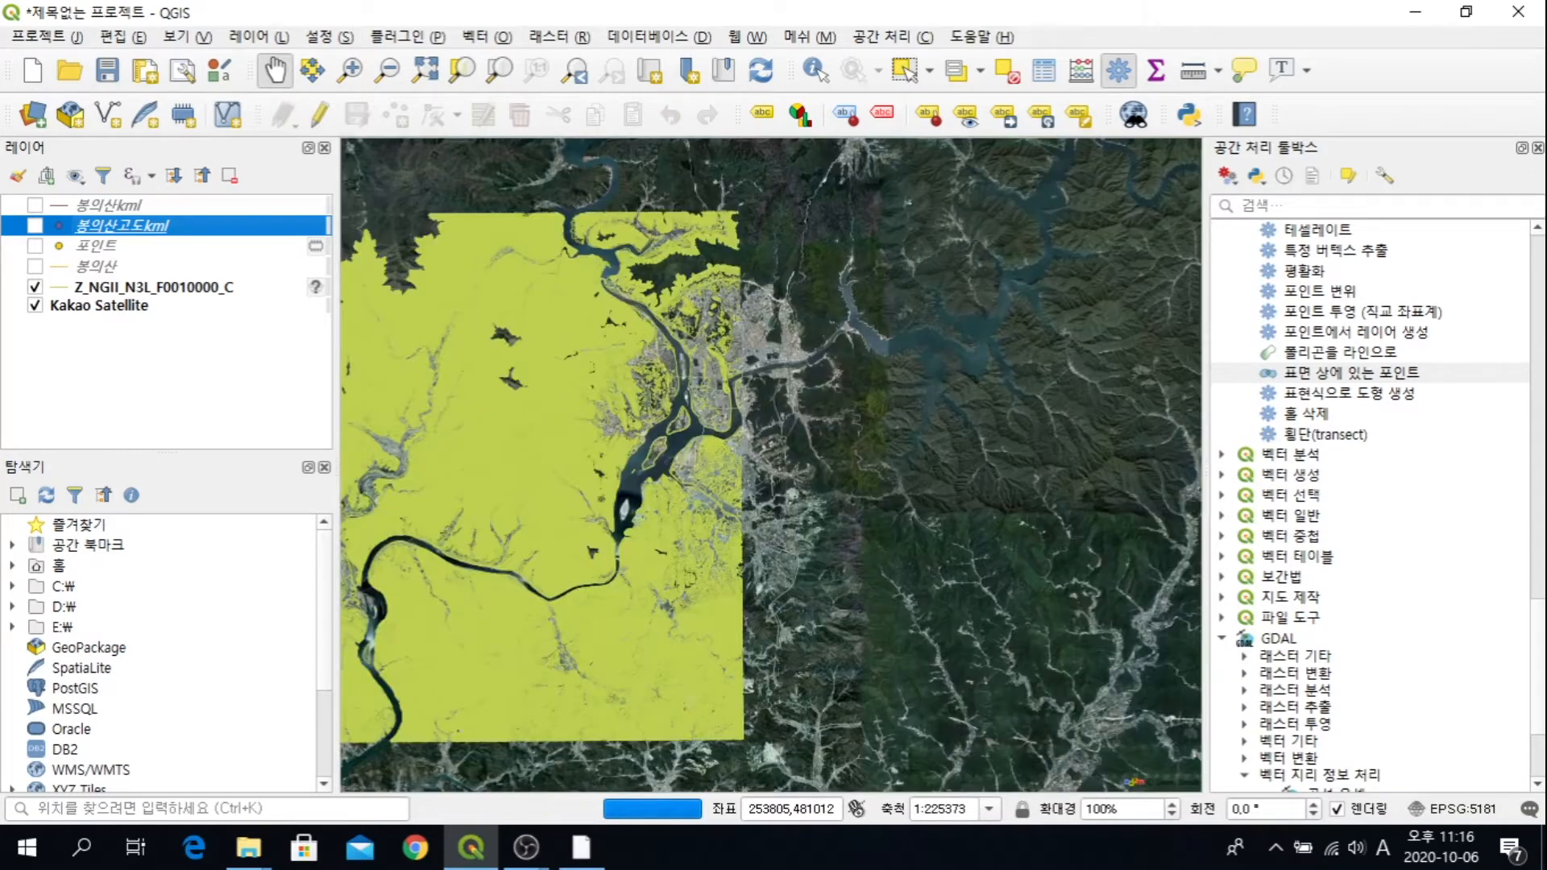
pyautogui.moveTo(508, 578); pyautogui.dragTo(818, 475)
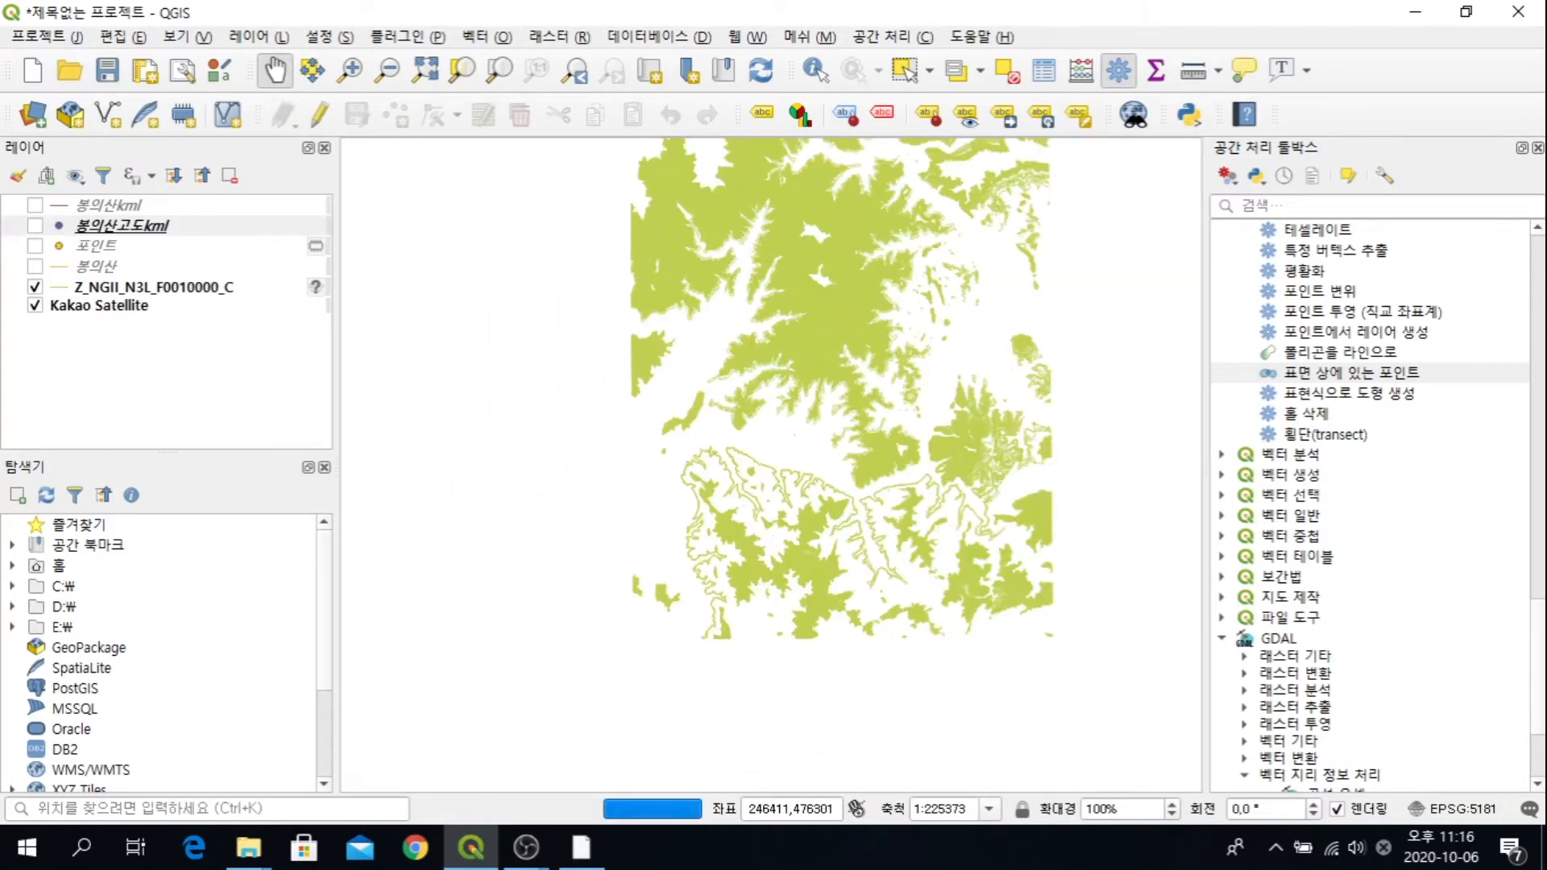
pyautogui.scroll(3, 763, 532)
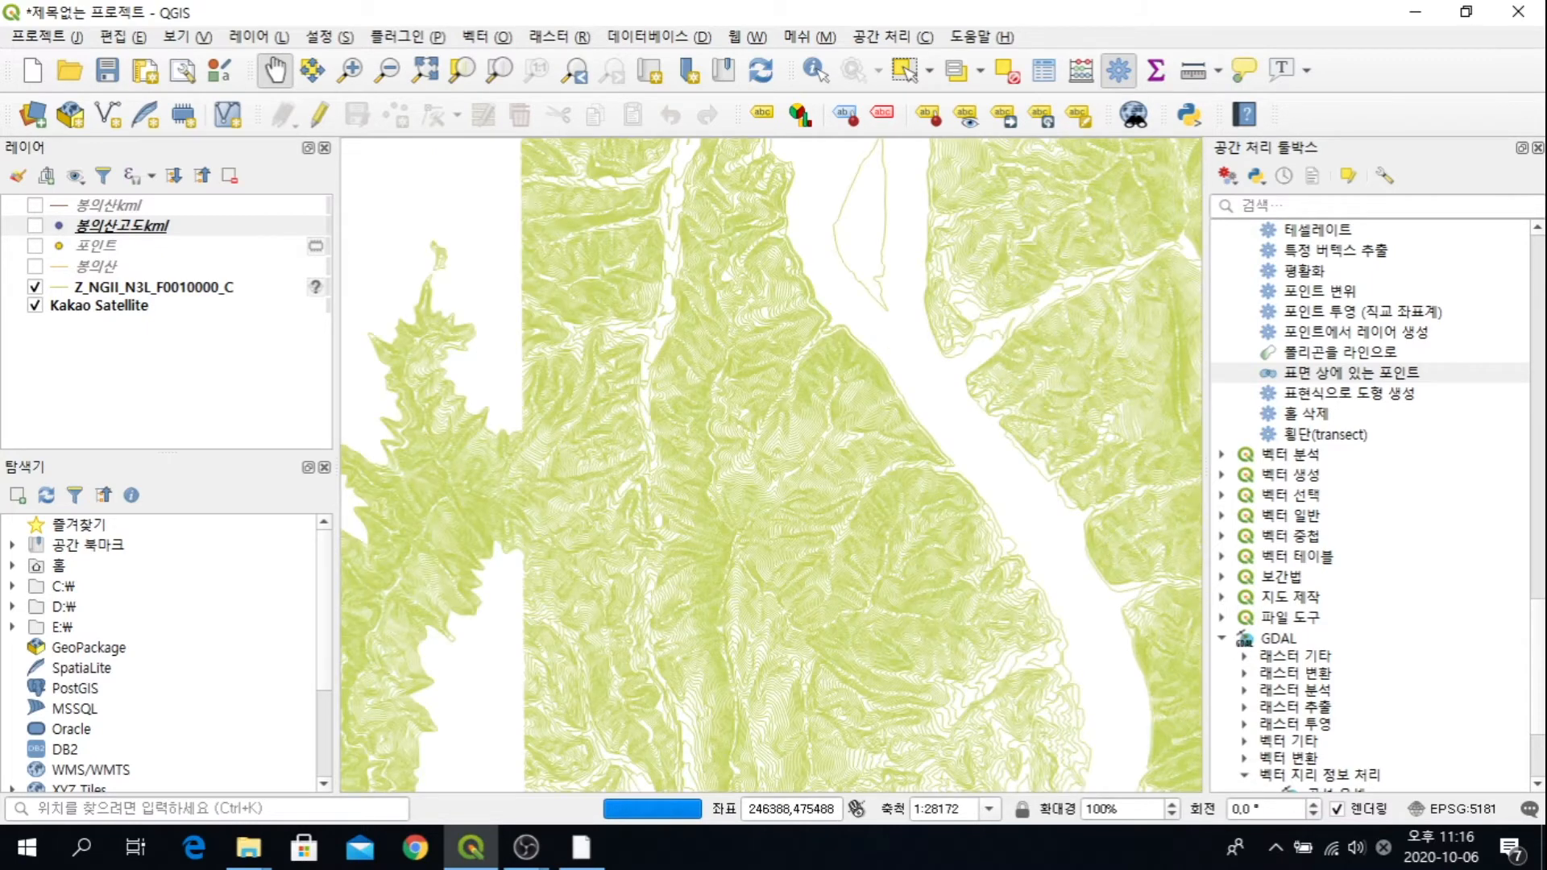
pyautogui.scroll(2, 762, 532)
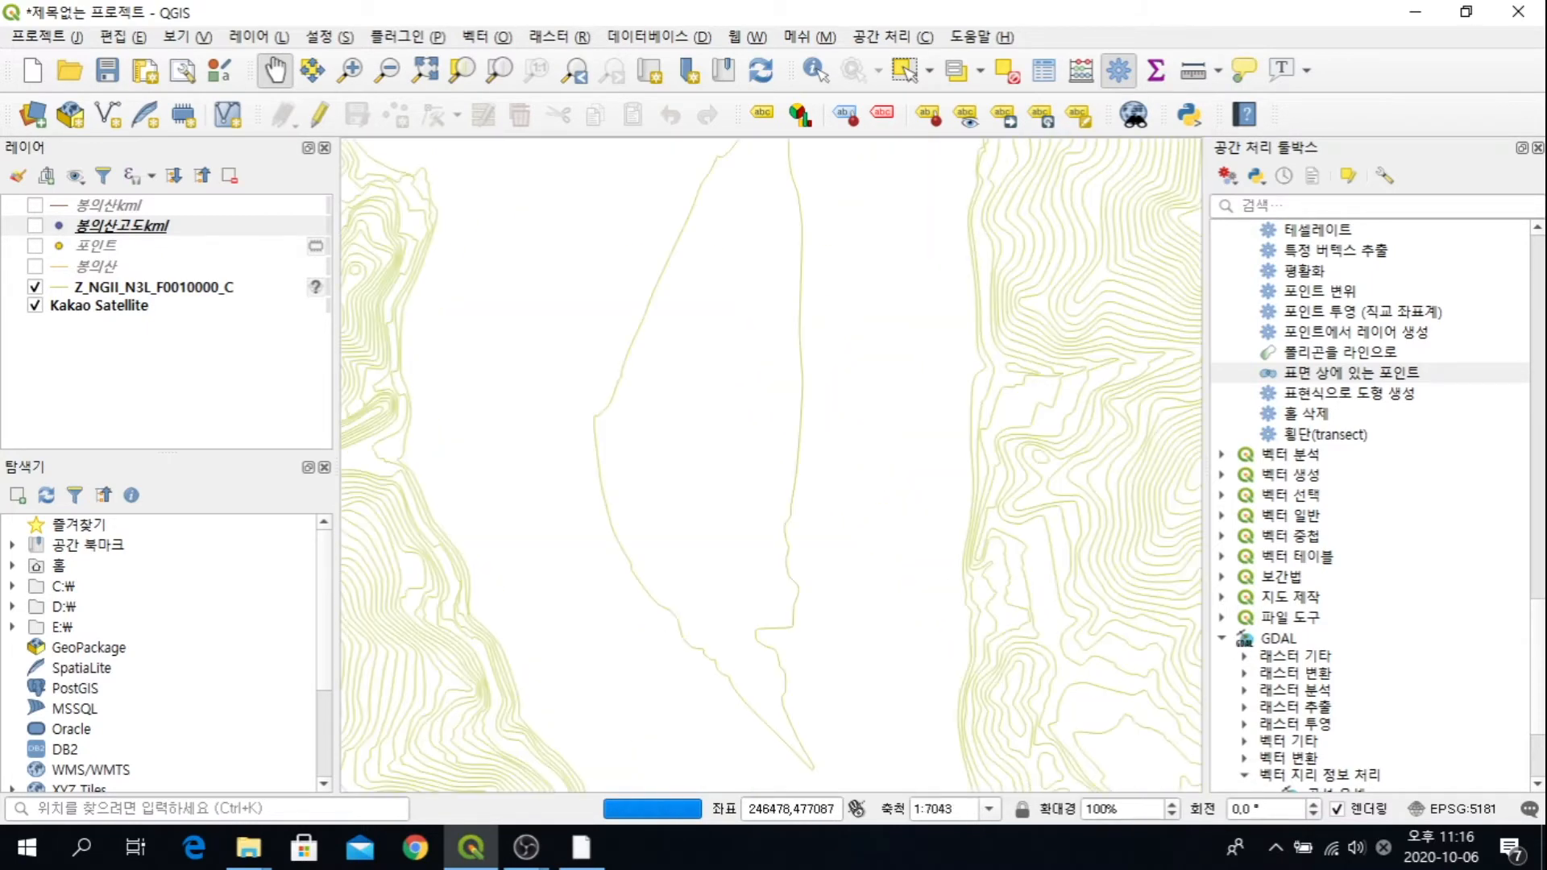
pyautogui.scroll(-1, 828, 364)
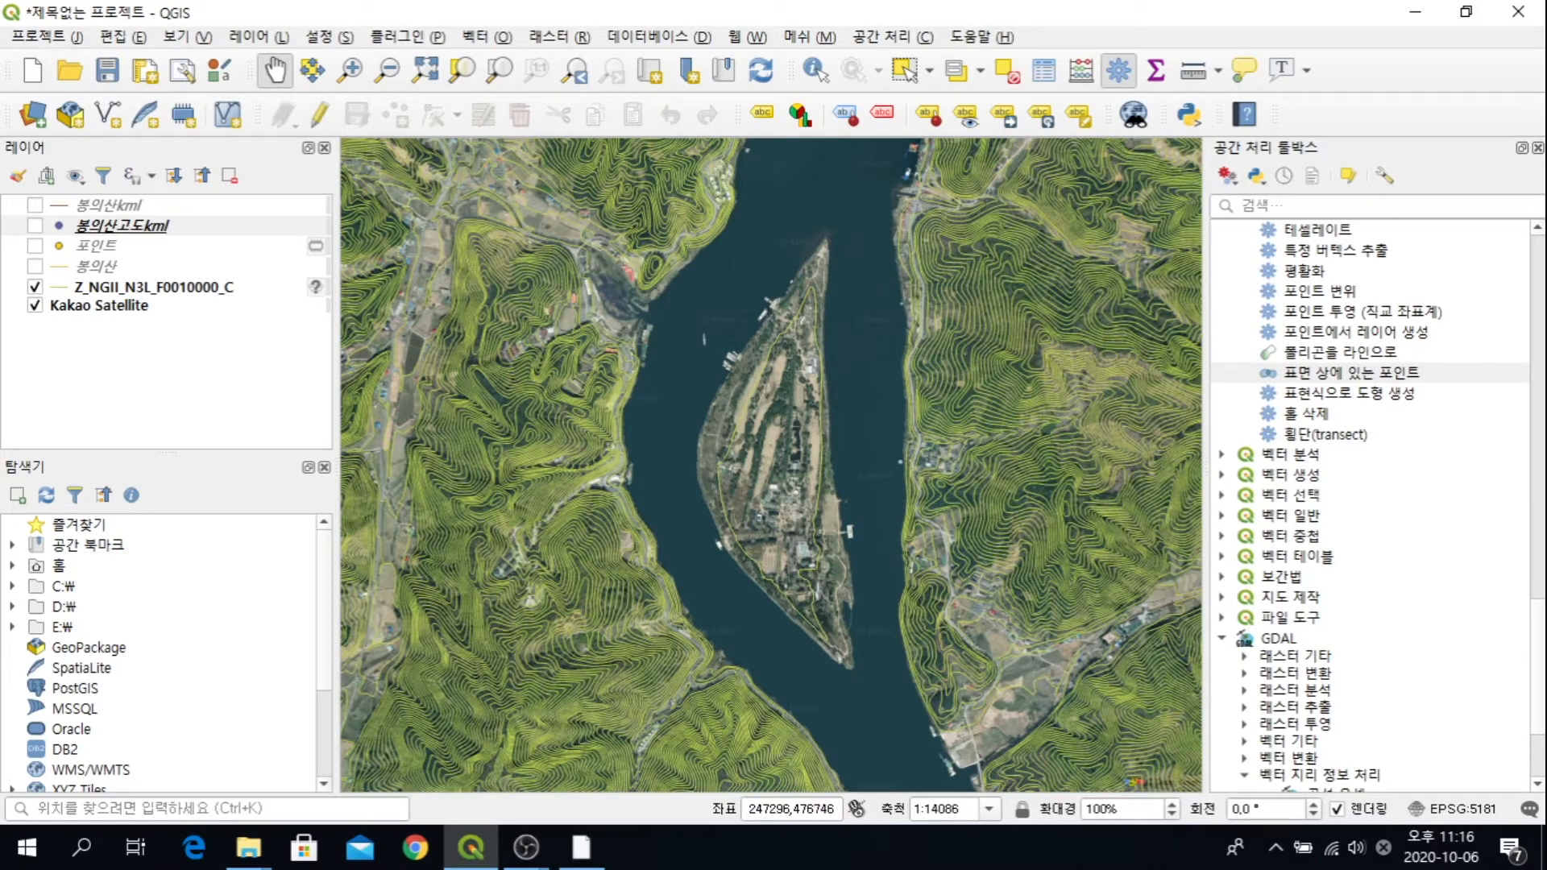
# Step: Set up 범위로 벡터 자르기 for Z_NGII_N3L_F0010000_C with a map-drawn extent around the island, x about 244951–247612, y about 476131–477957
pyautogui.scroll(-3, 1371, 500)
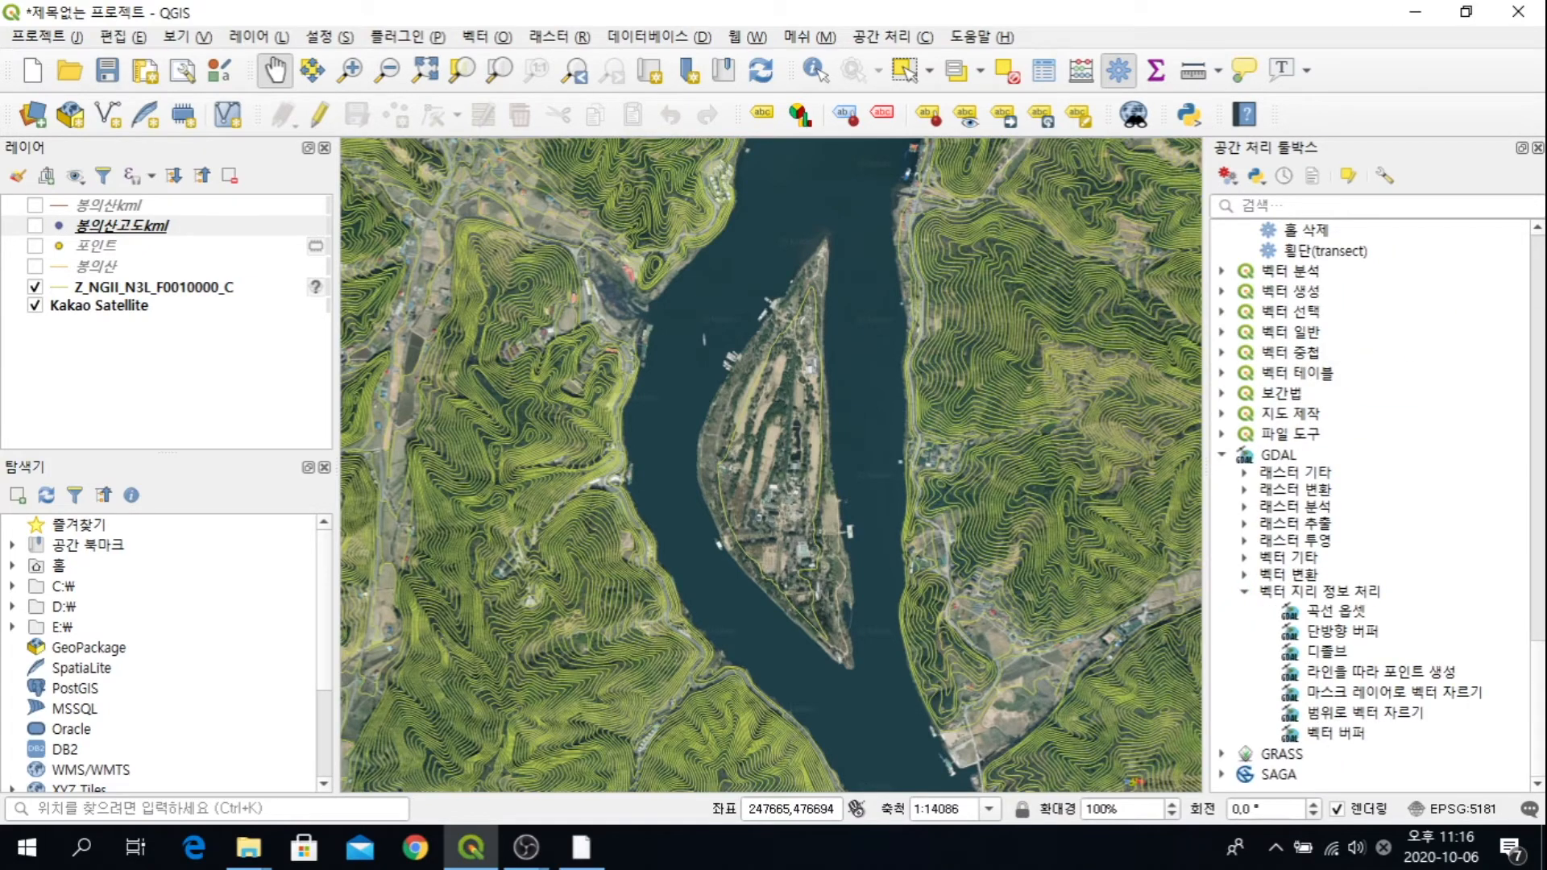
pyautogui.doubleClick(1364, 712)
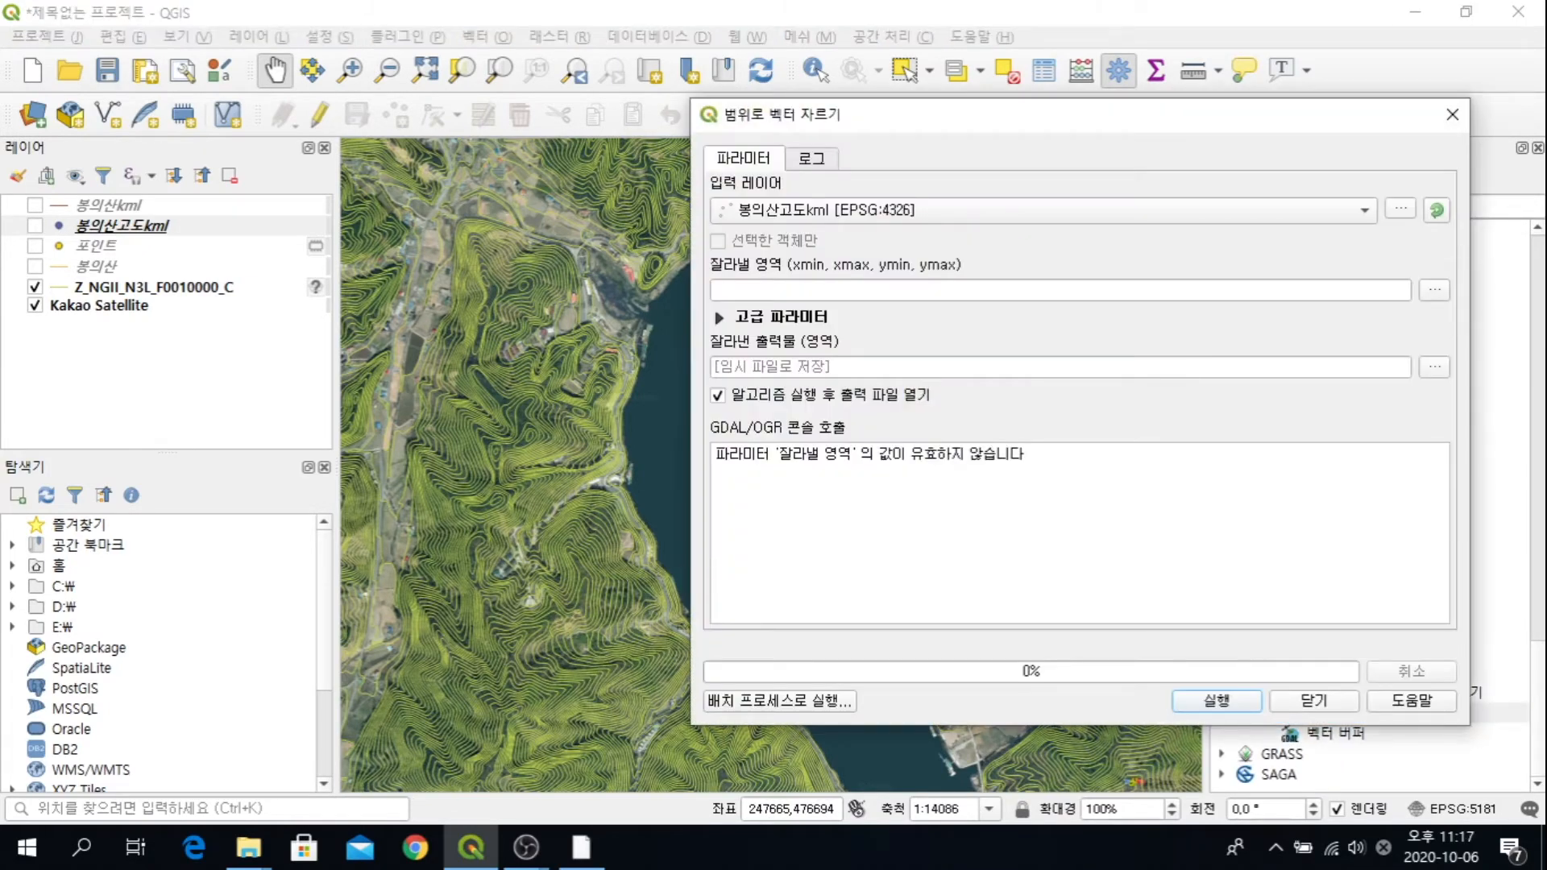
pyautogui.click(1007, 211)
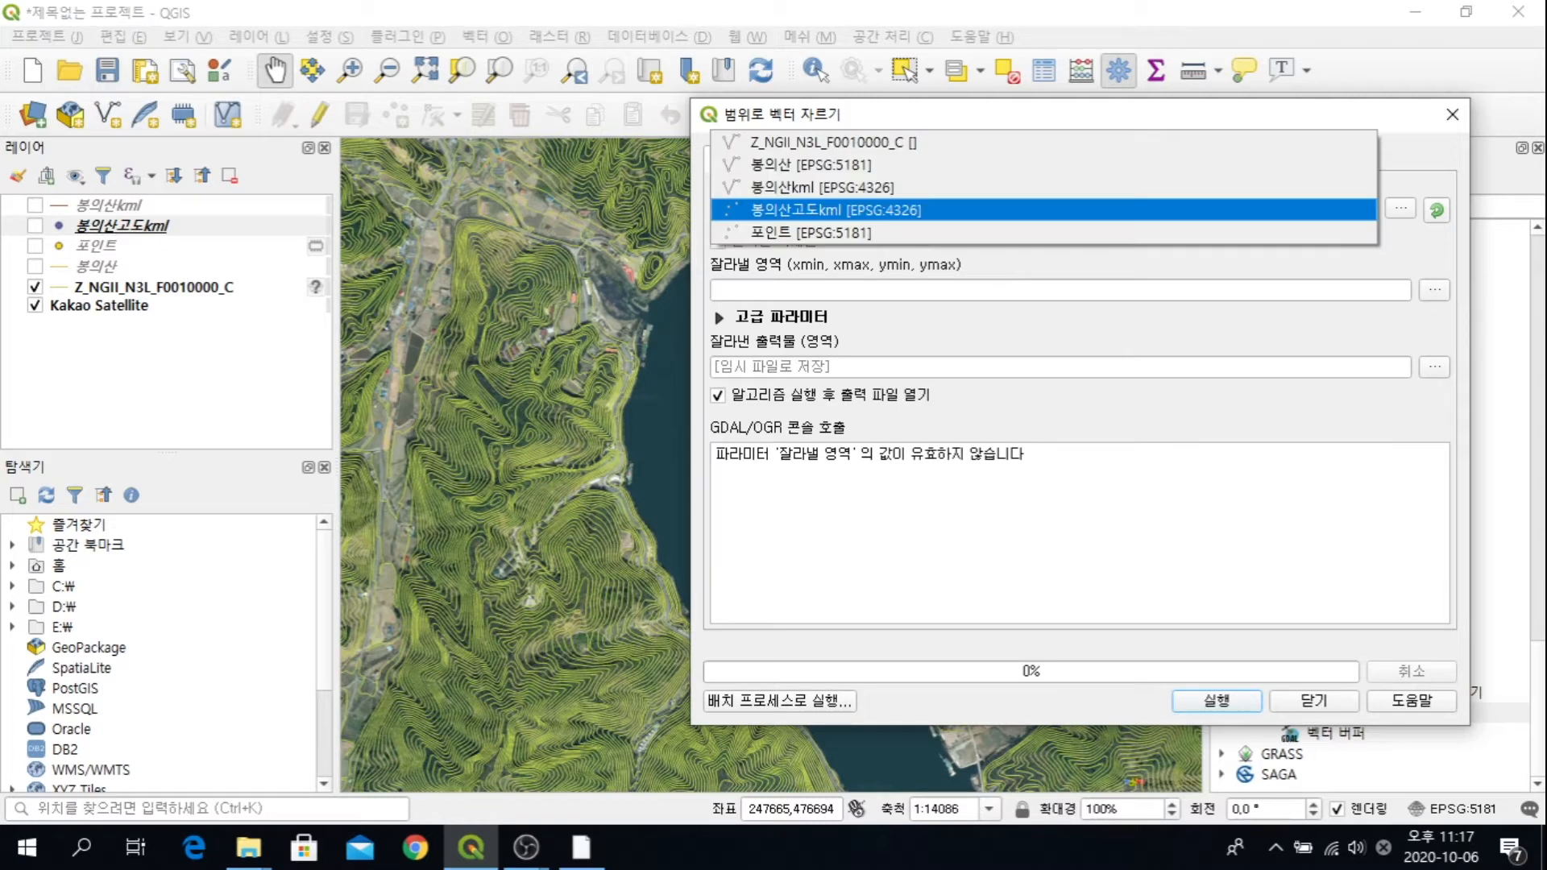
pyautogui.click(926, 141)
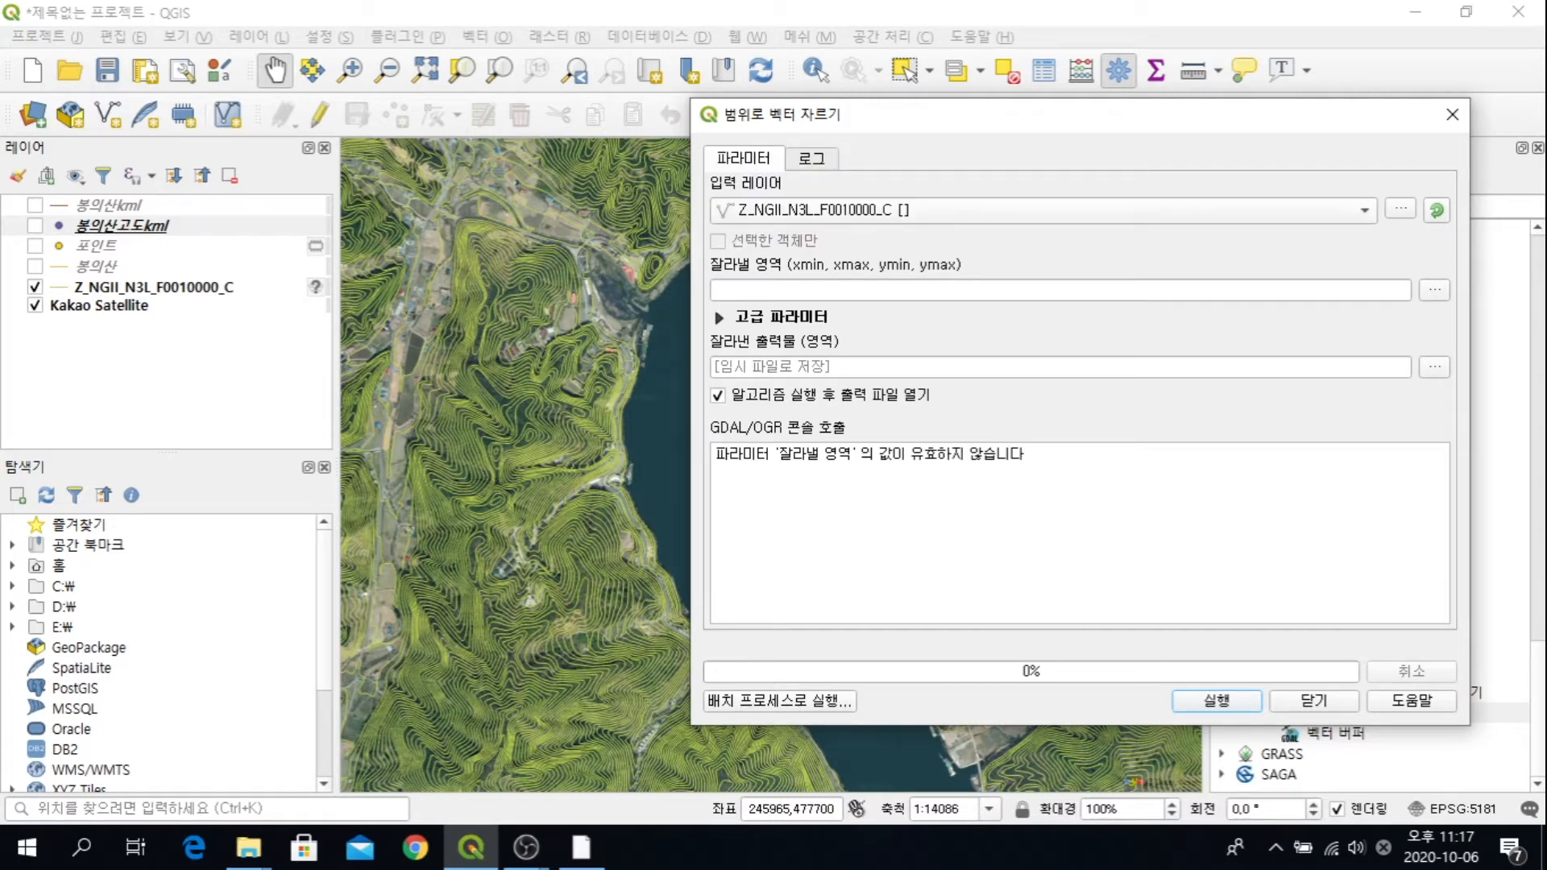
pyautogui.click(1435, 290)
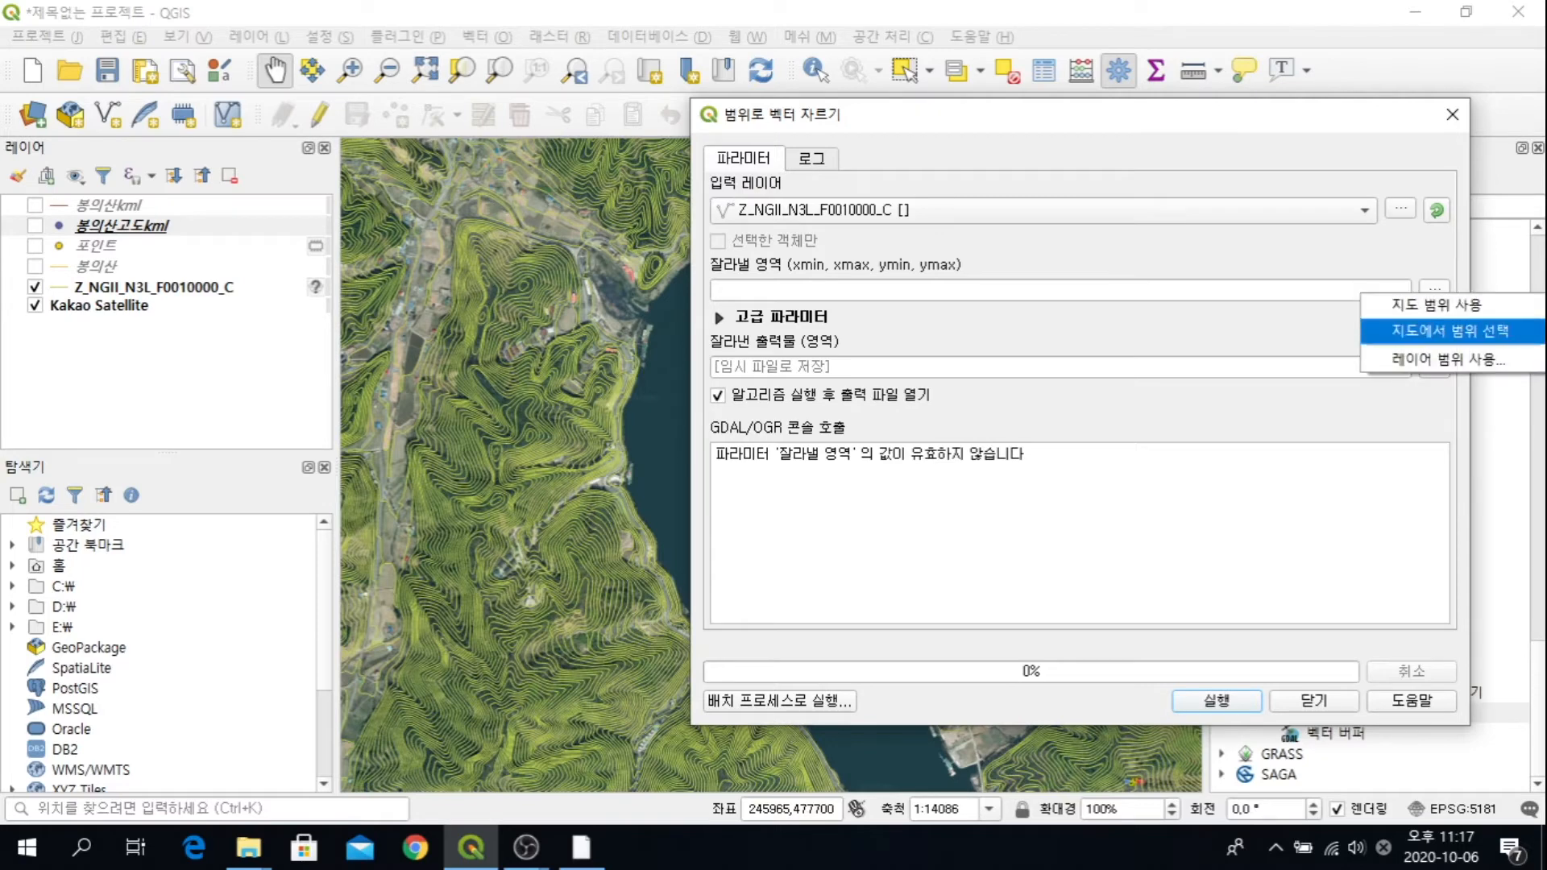
pyautogui.click(1451, 331)
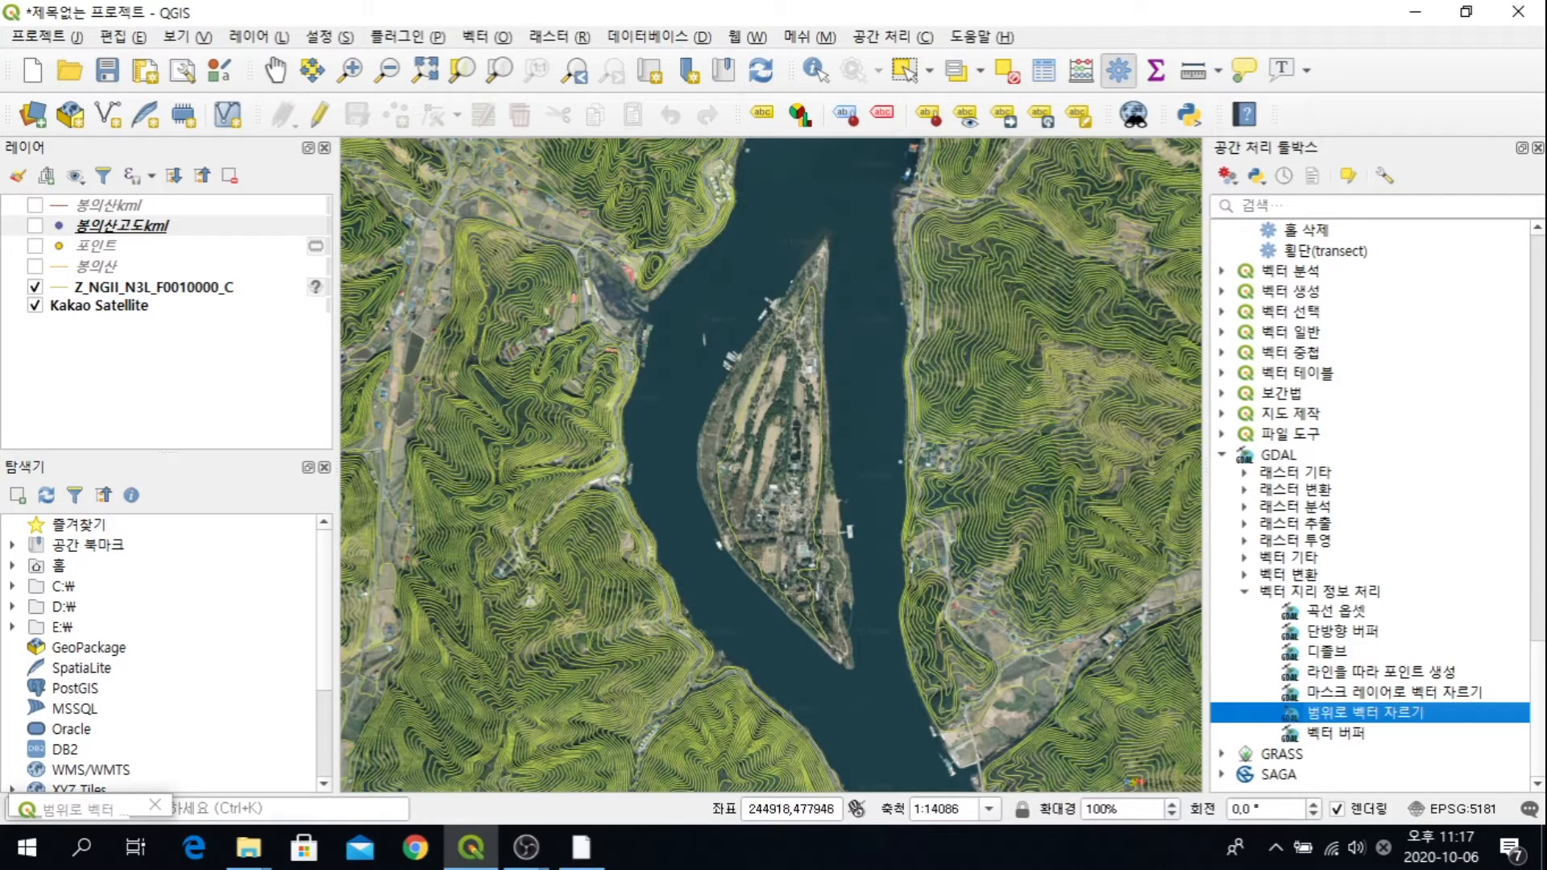
pyautogui.moveTo(369, 169); pyautogui.dragTo(1182, 728)
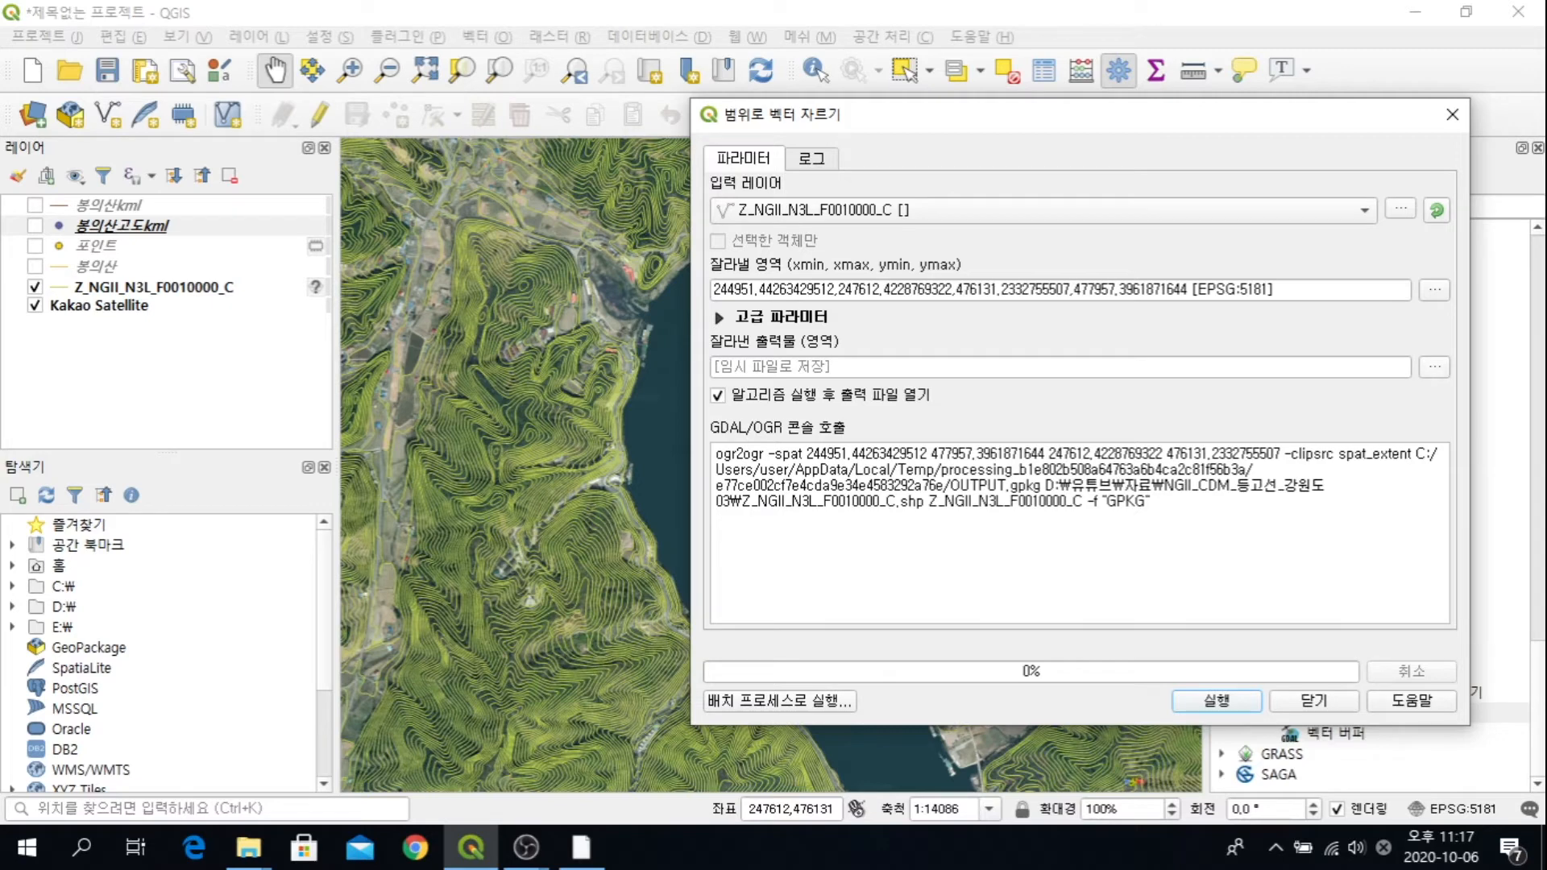
# Step: Run the clip with its output saved as the shapefile 남이섬 in the 연속28 folder, and close the tool
pyautogui.click(1434, 367)
pyautogui.click(1370, 400)
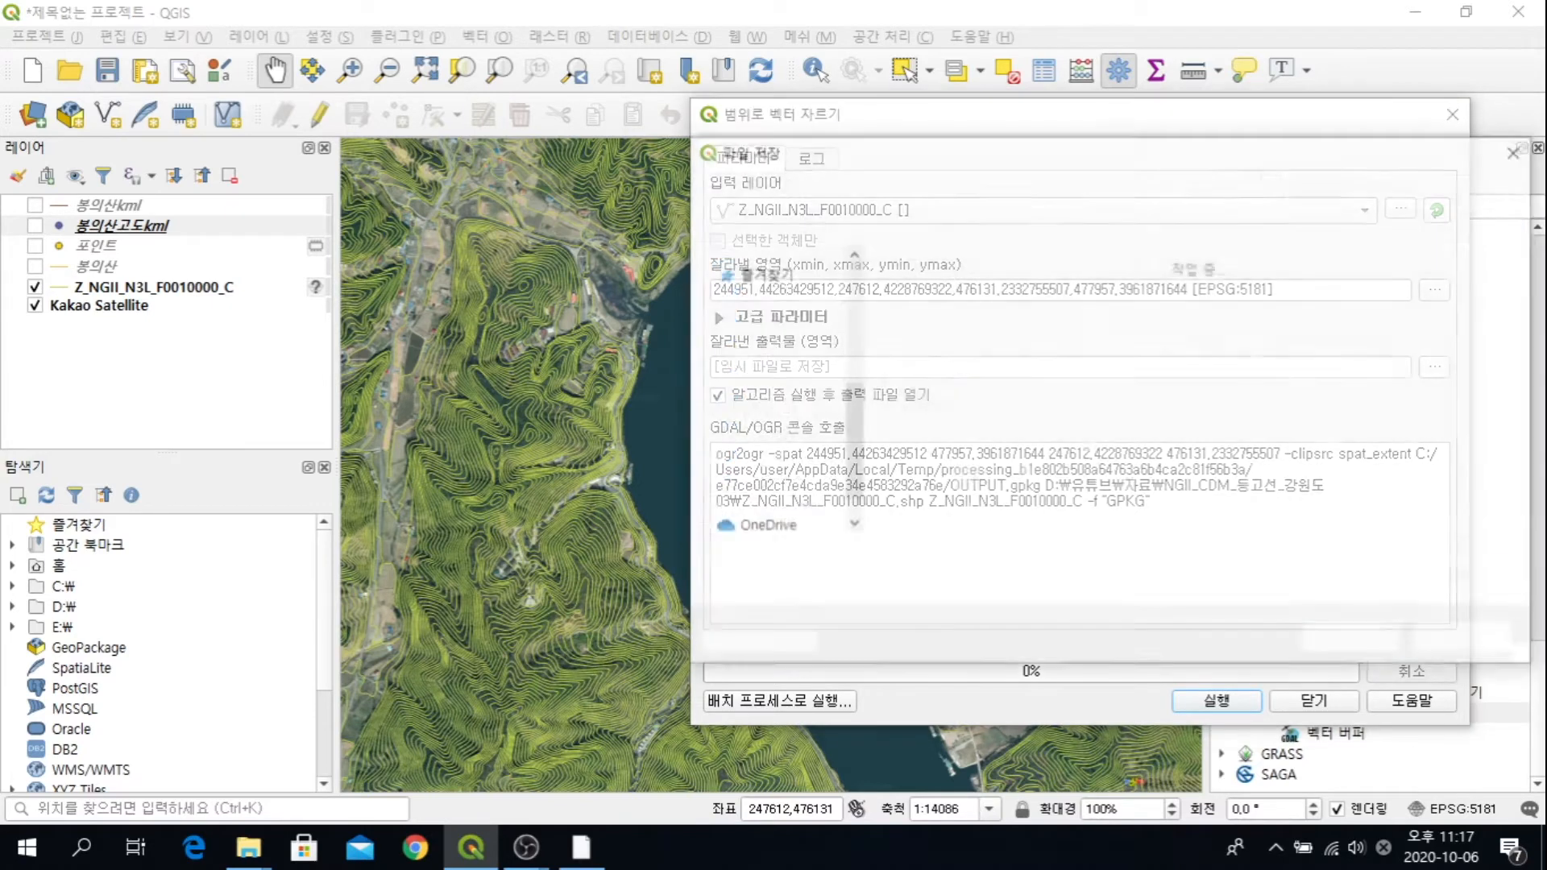
pyautogui.write('s')
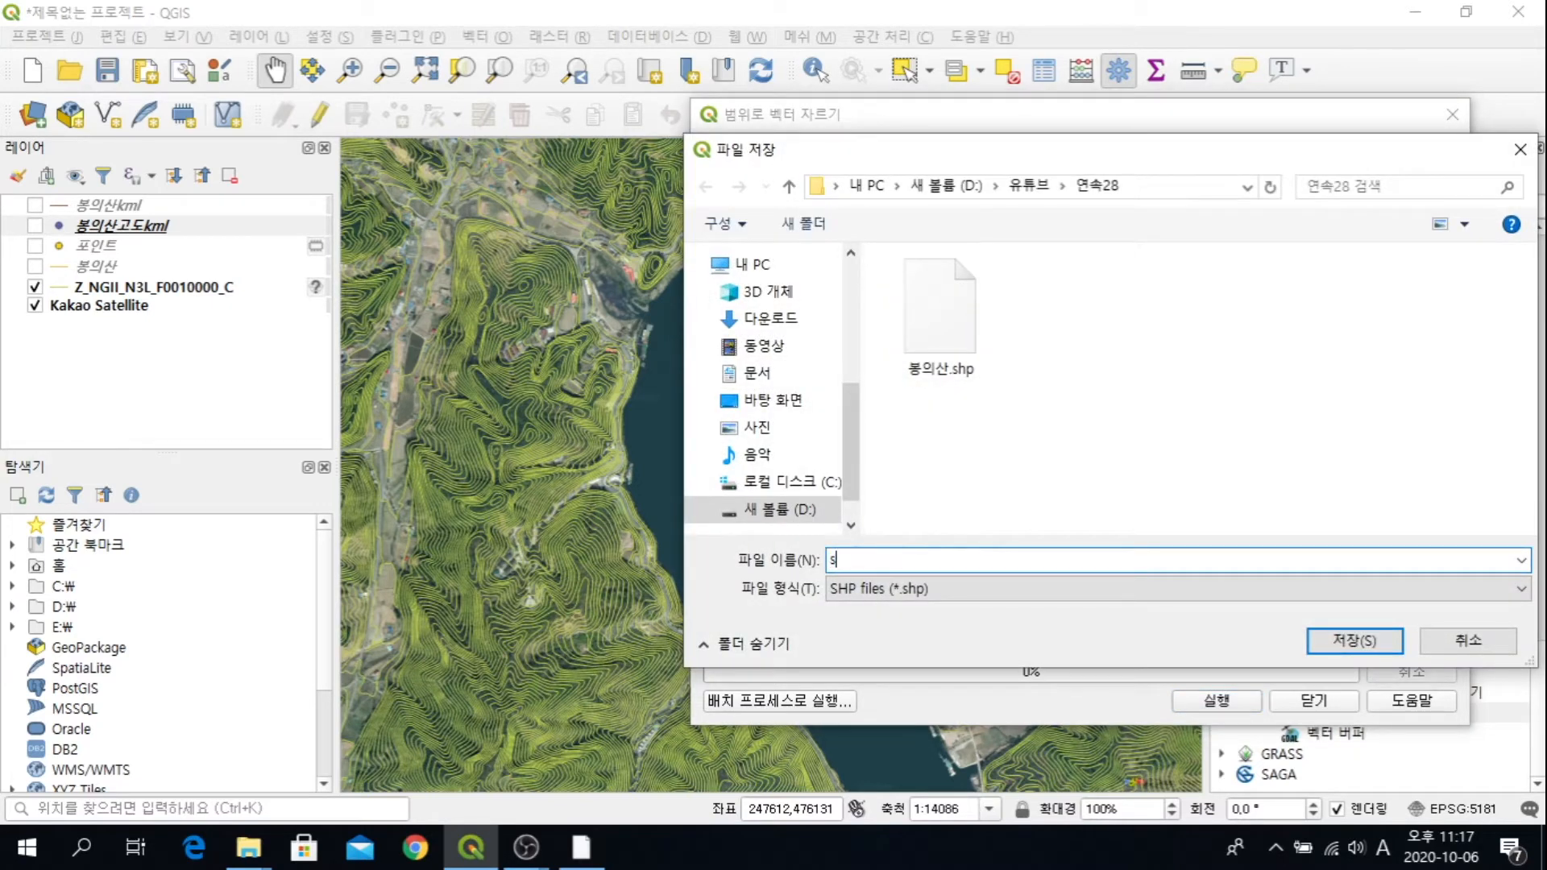
pyautogui.press('BackSpace')
pyautogui.press('Hangul')
pyautogui.write('남이섬')
pyautogui.press('Return')
pyautogui.press('Return')
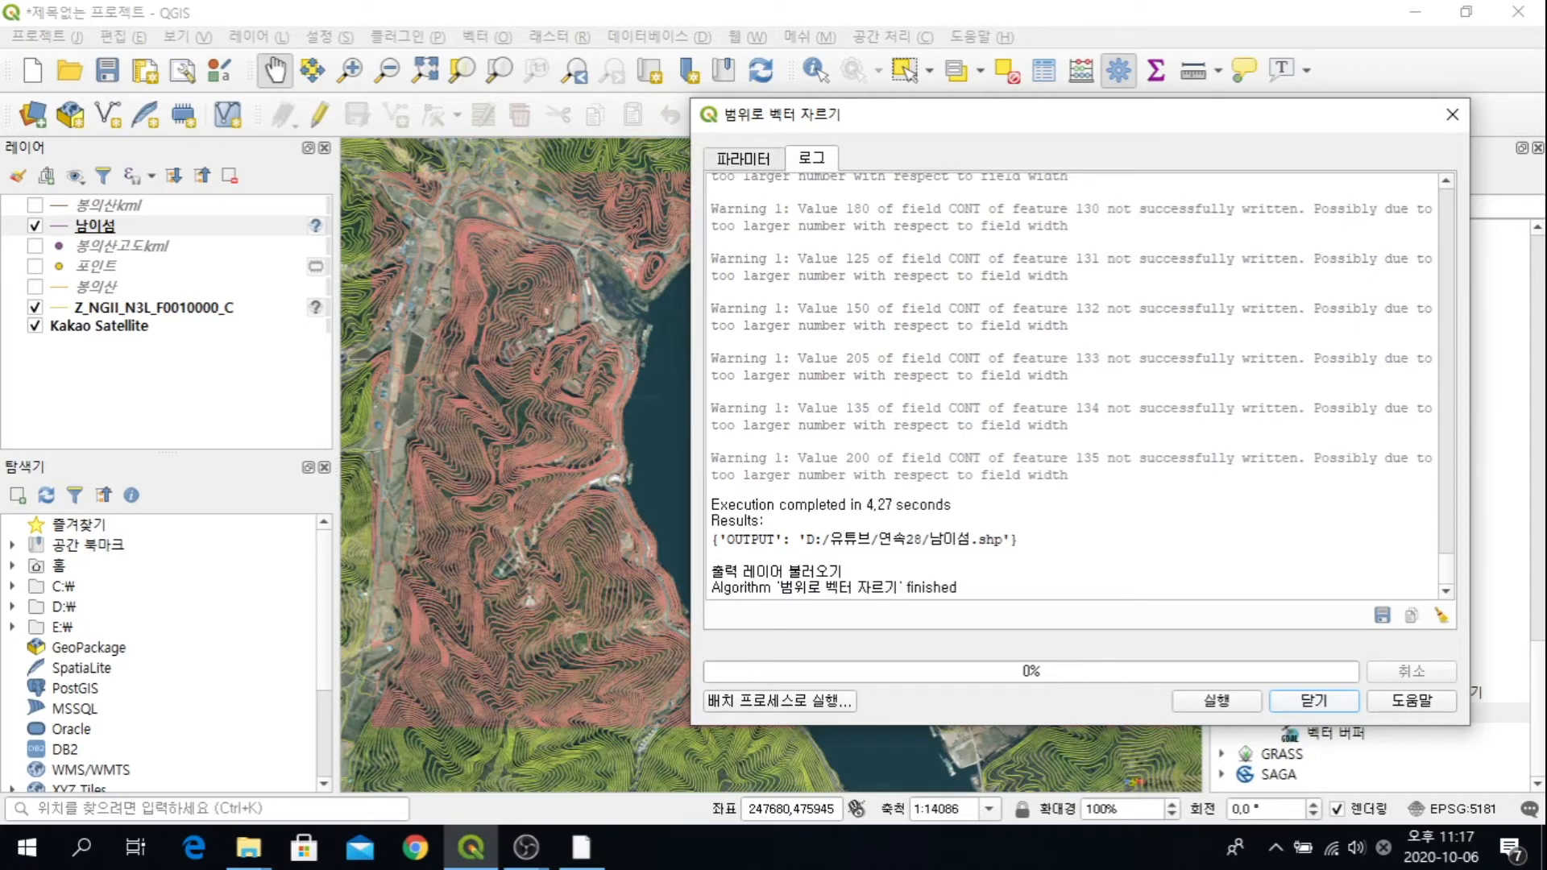
pyautogui.click(1315, 702)
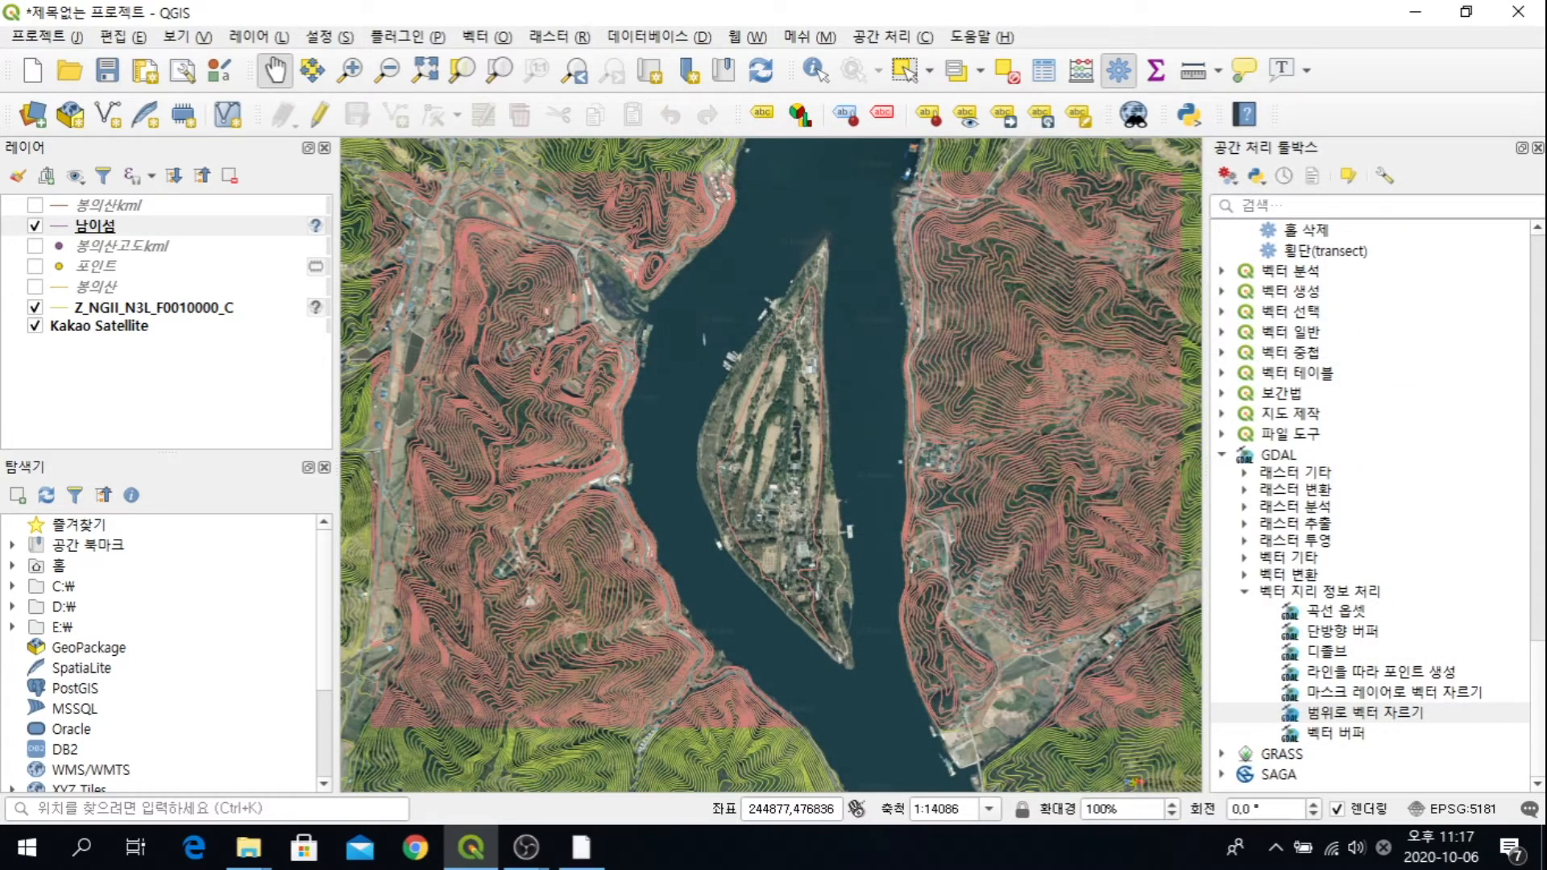
# Step: Hide the Z_NGII_N3L_F0010000_C layer and check the clipped 남이섬 contours over the satellite imagery
pyautogui.click(34, 307)
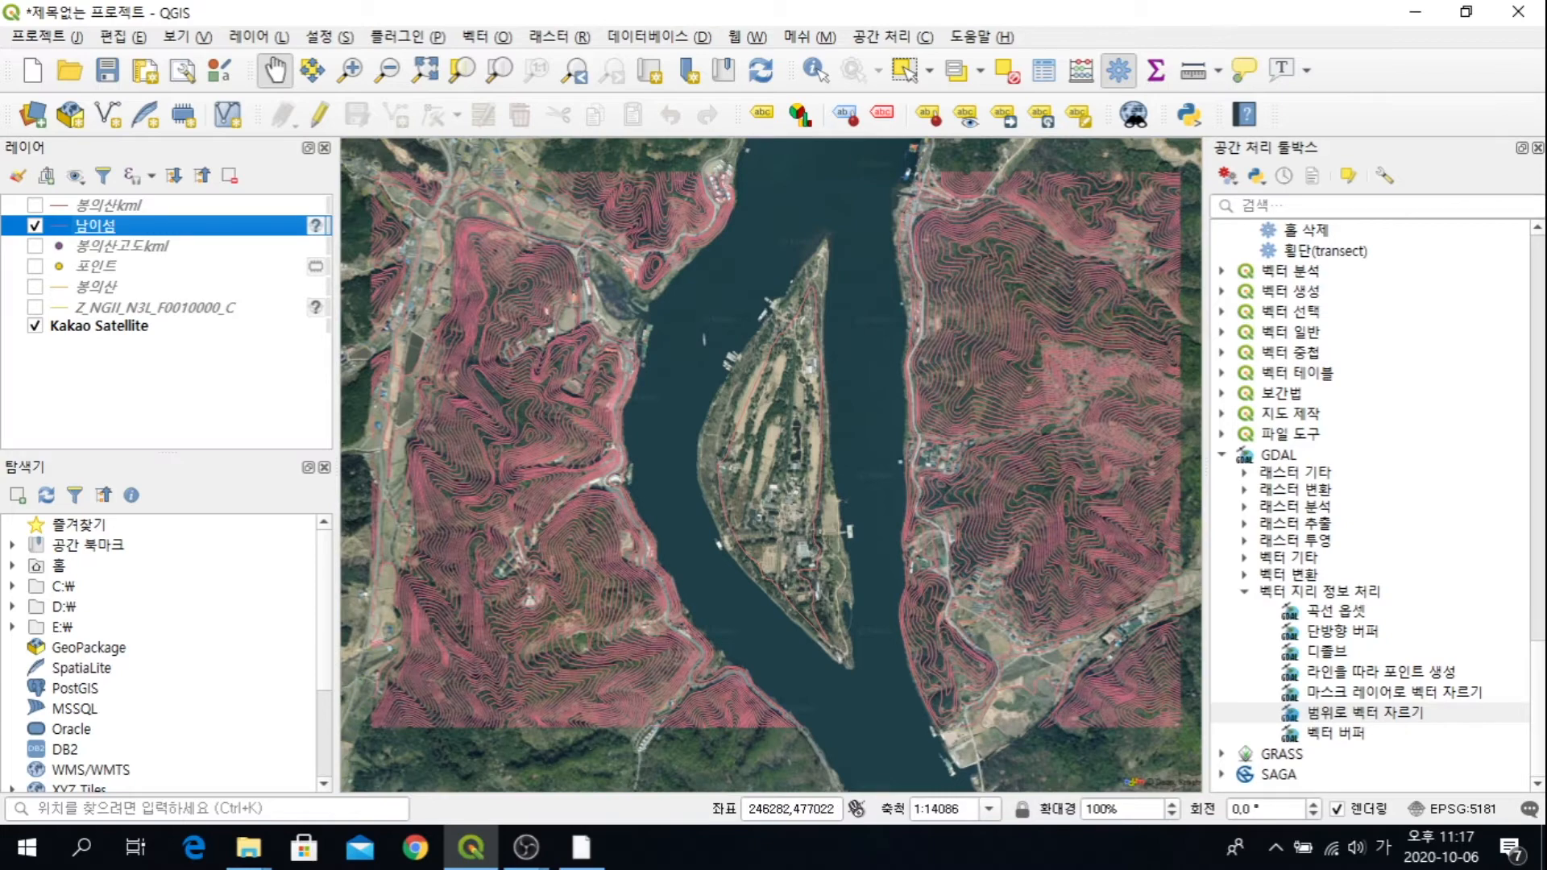
pyautogui.scroll(-2, 774, 457)
pyautogui.scroll(1, 838, 467)
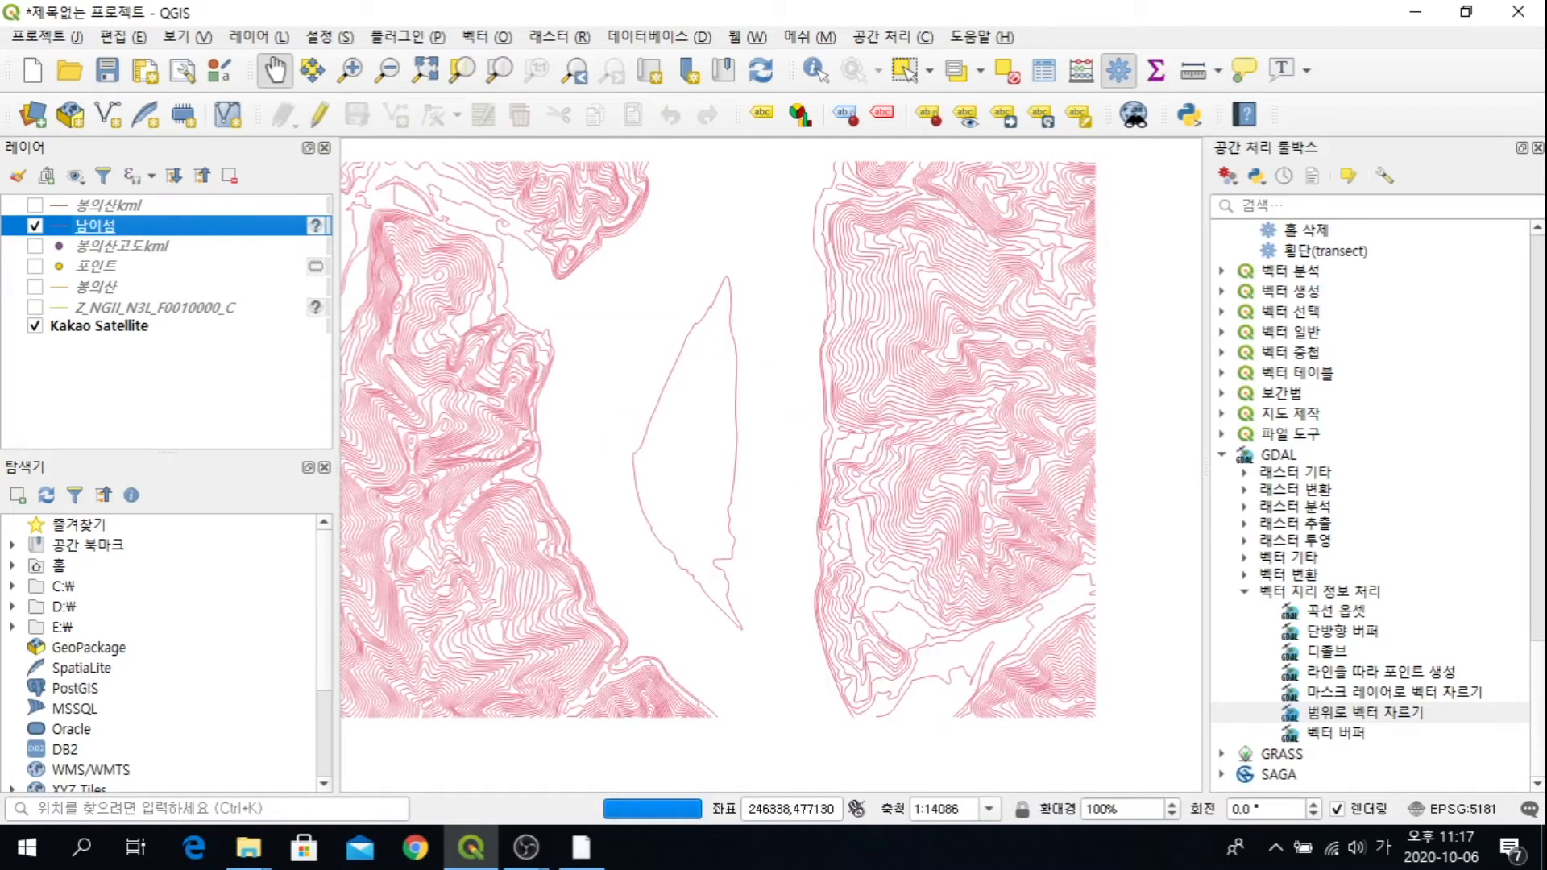
pyautogui.scroll(1, 637, 398)
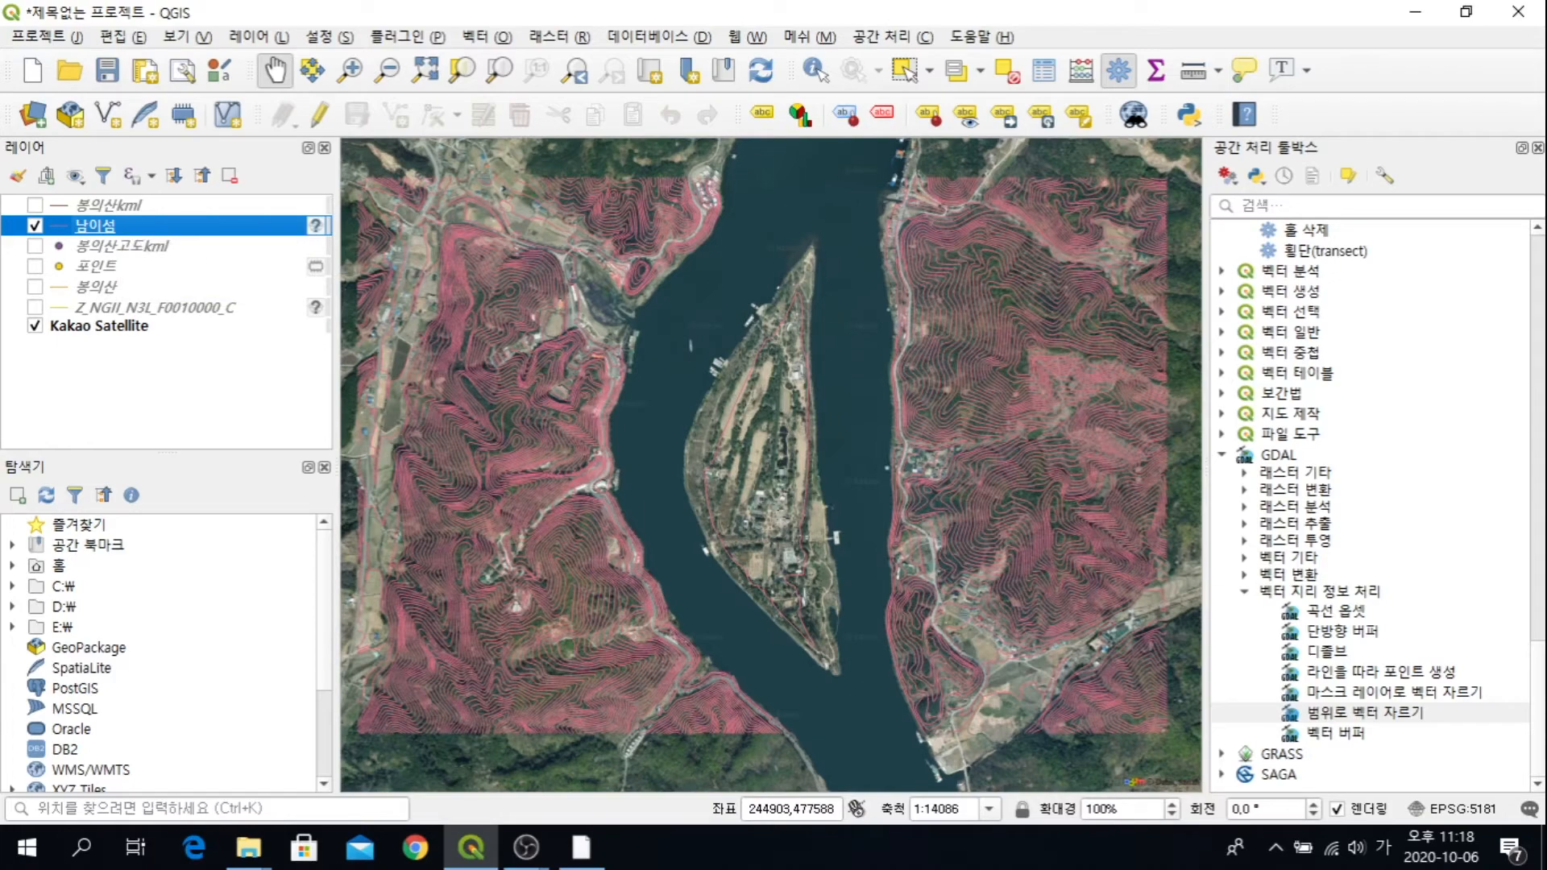
# Step: Assign the project coordinate system EPSG:5181 - Korea 2000 / Central Belt to the 남이섬 layer
pyautogui.doubleClick(95, 226)
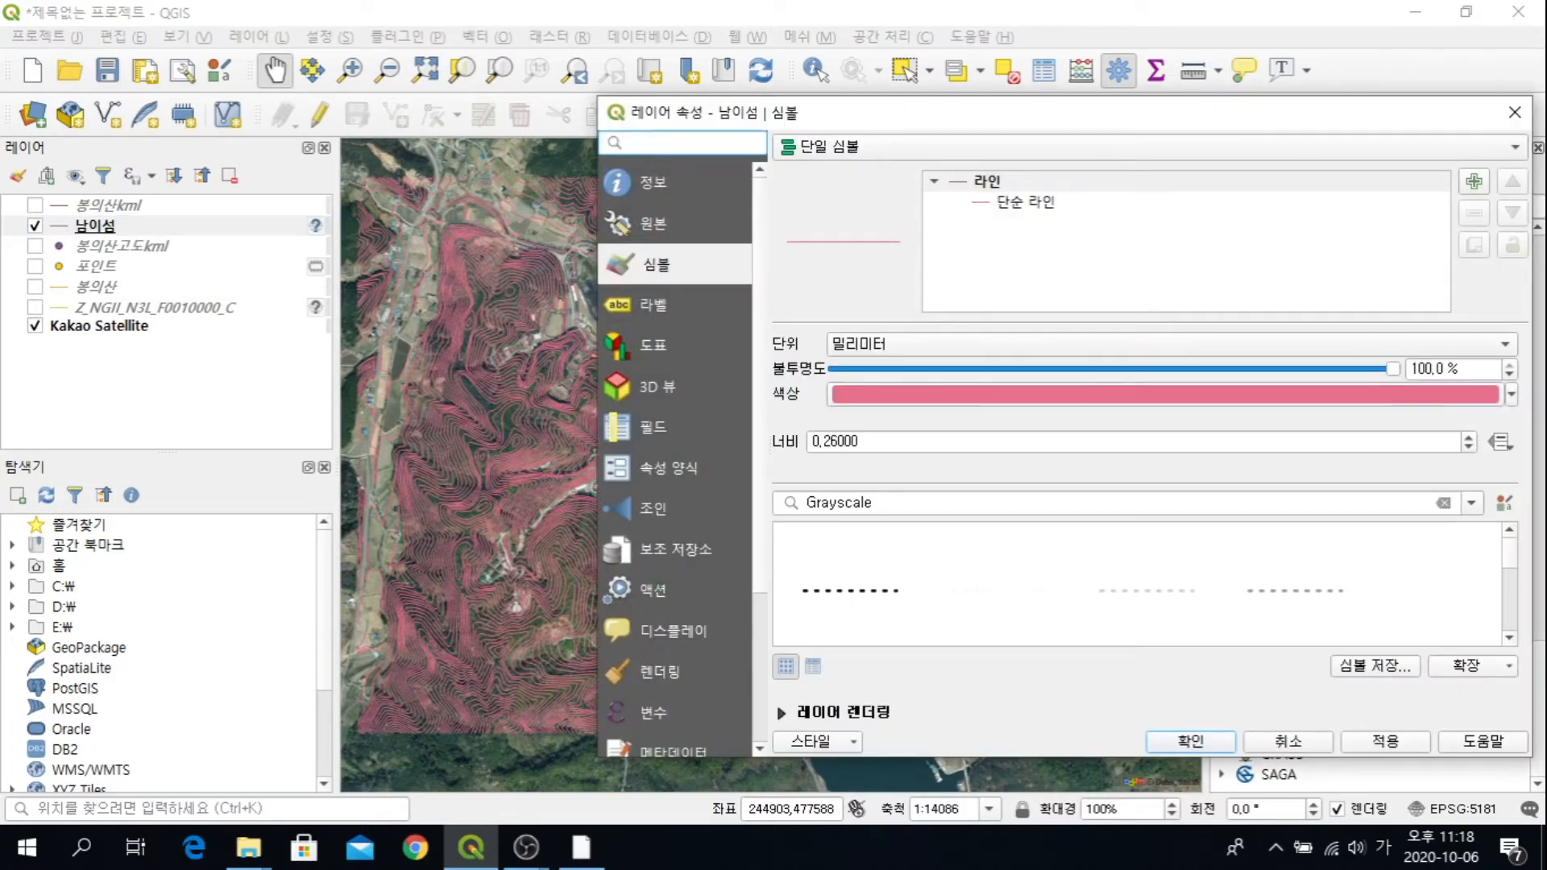
pyautogui.click(654, 224)
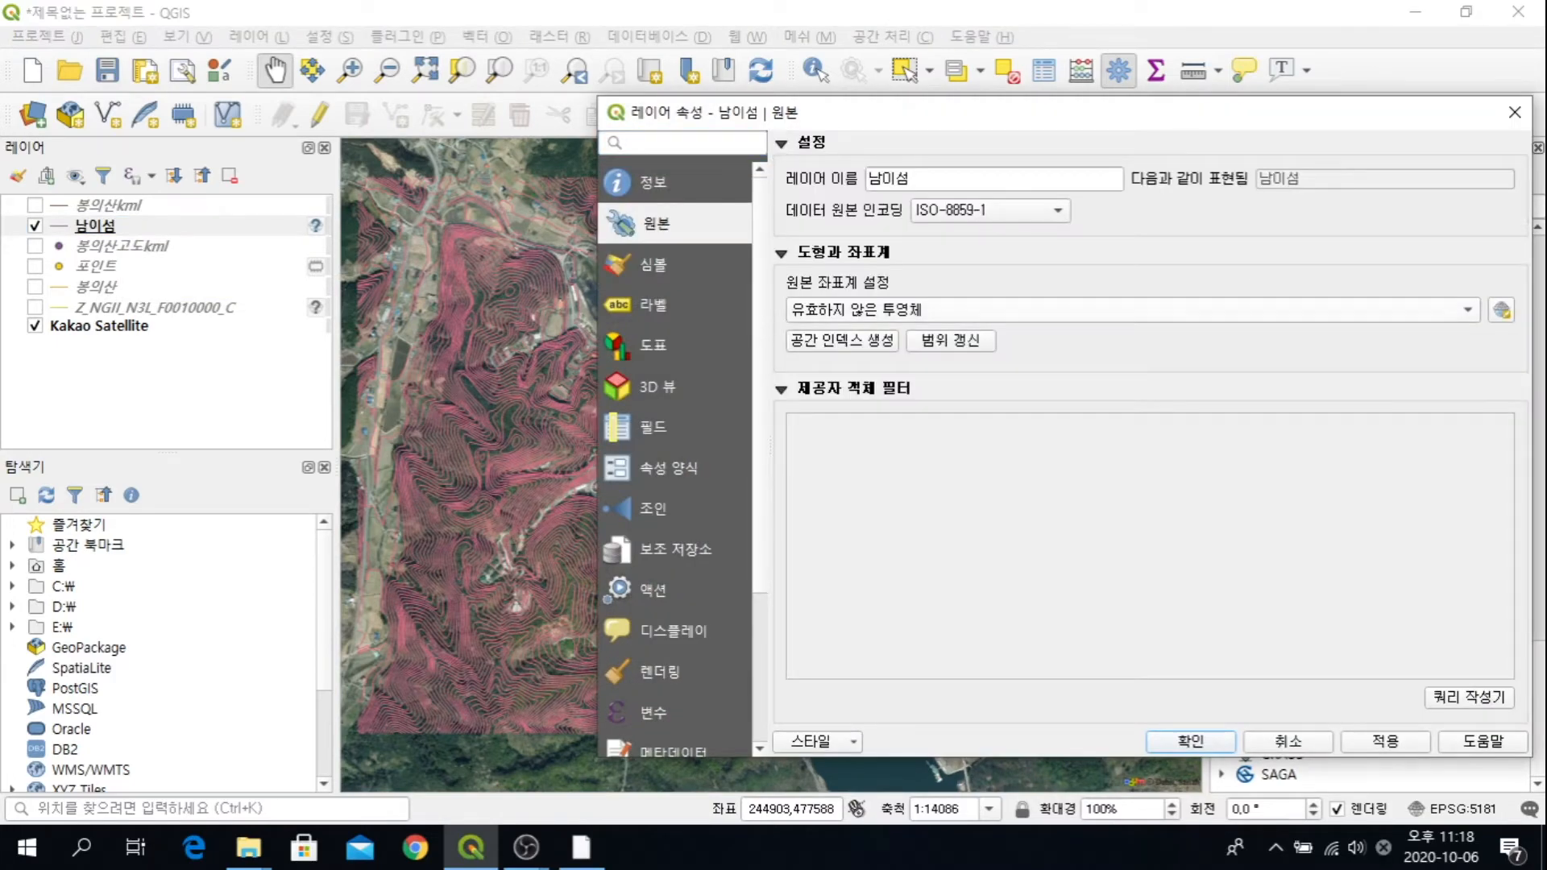
pyautogui.click(1133, 311)
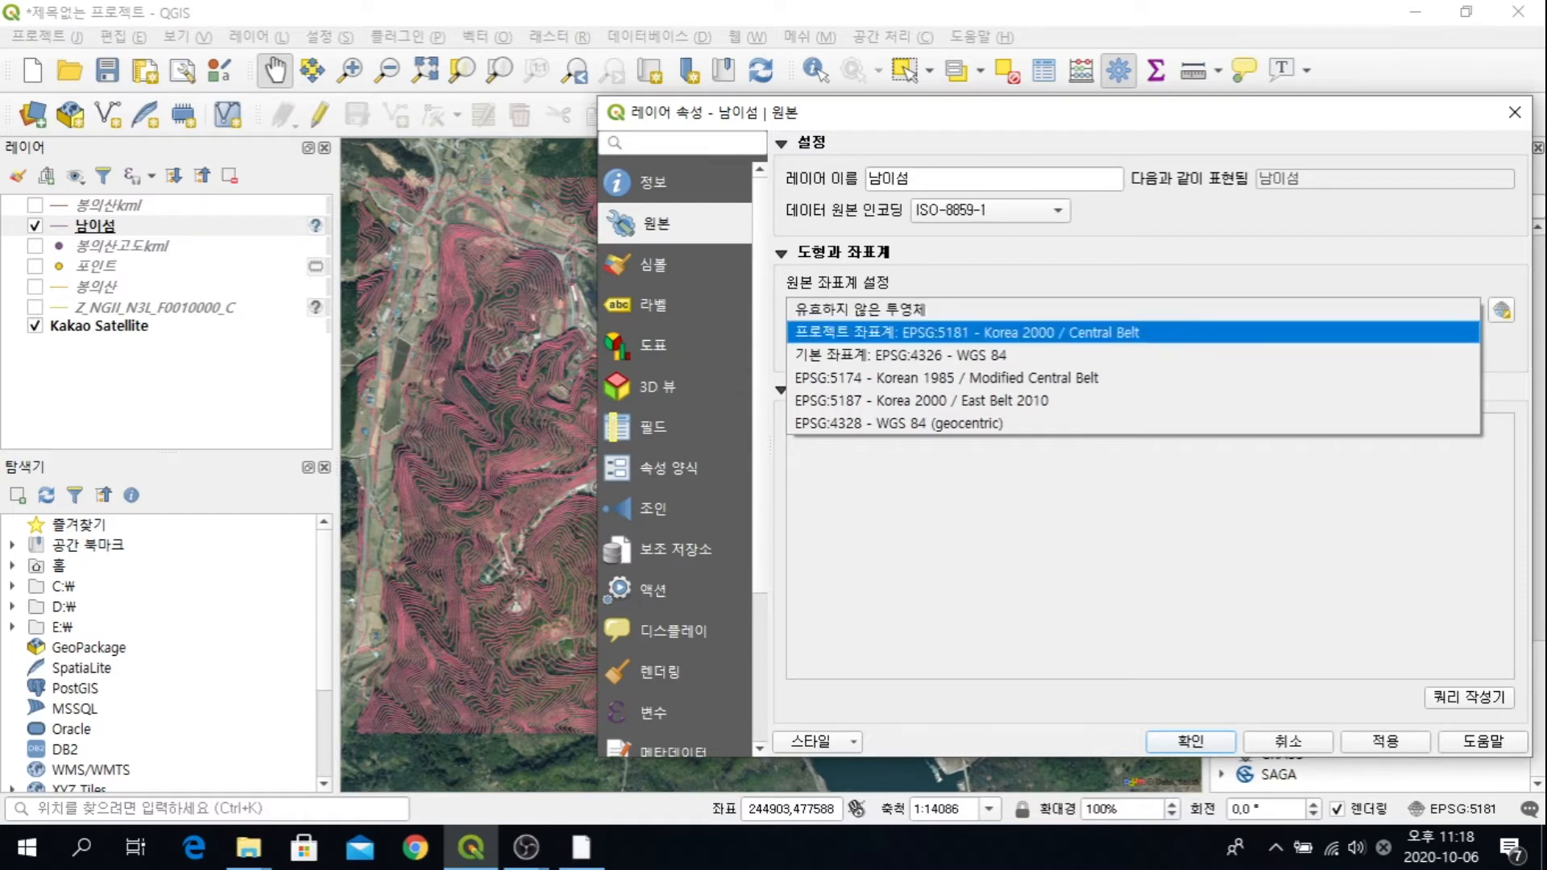
pyautogui.click(967, 333)
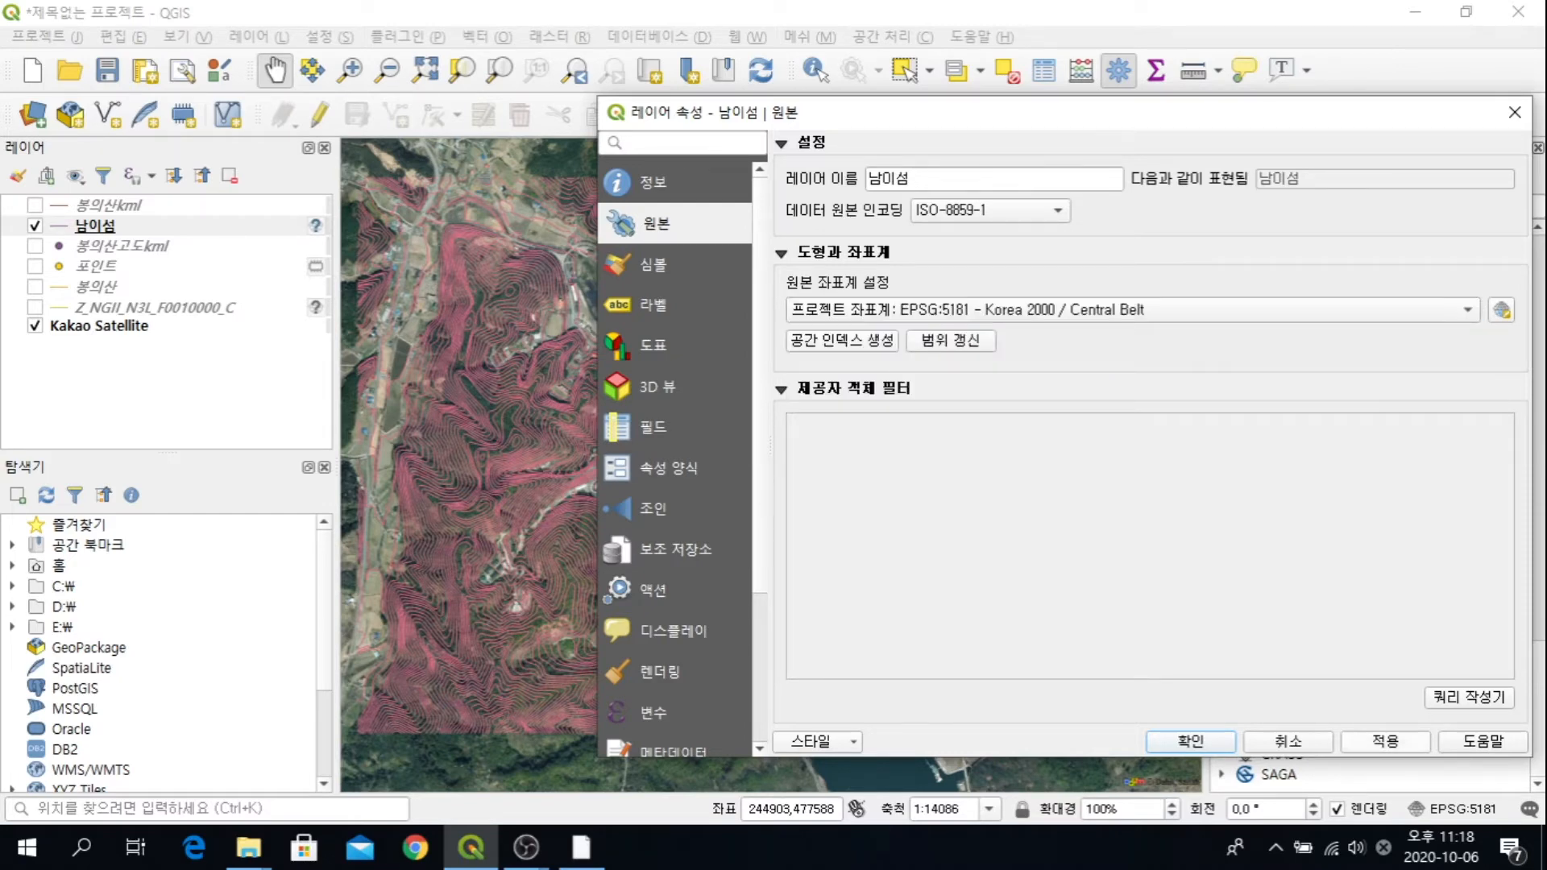
pyautogui.click(1191, 741)
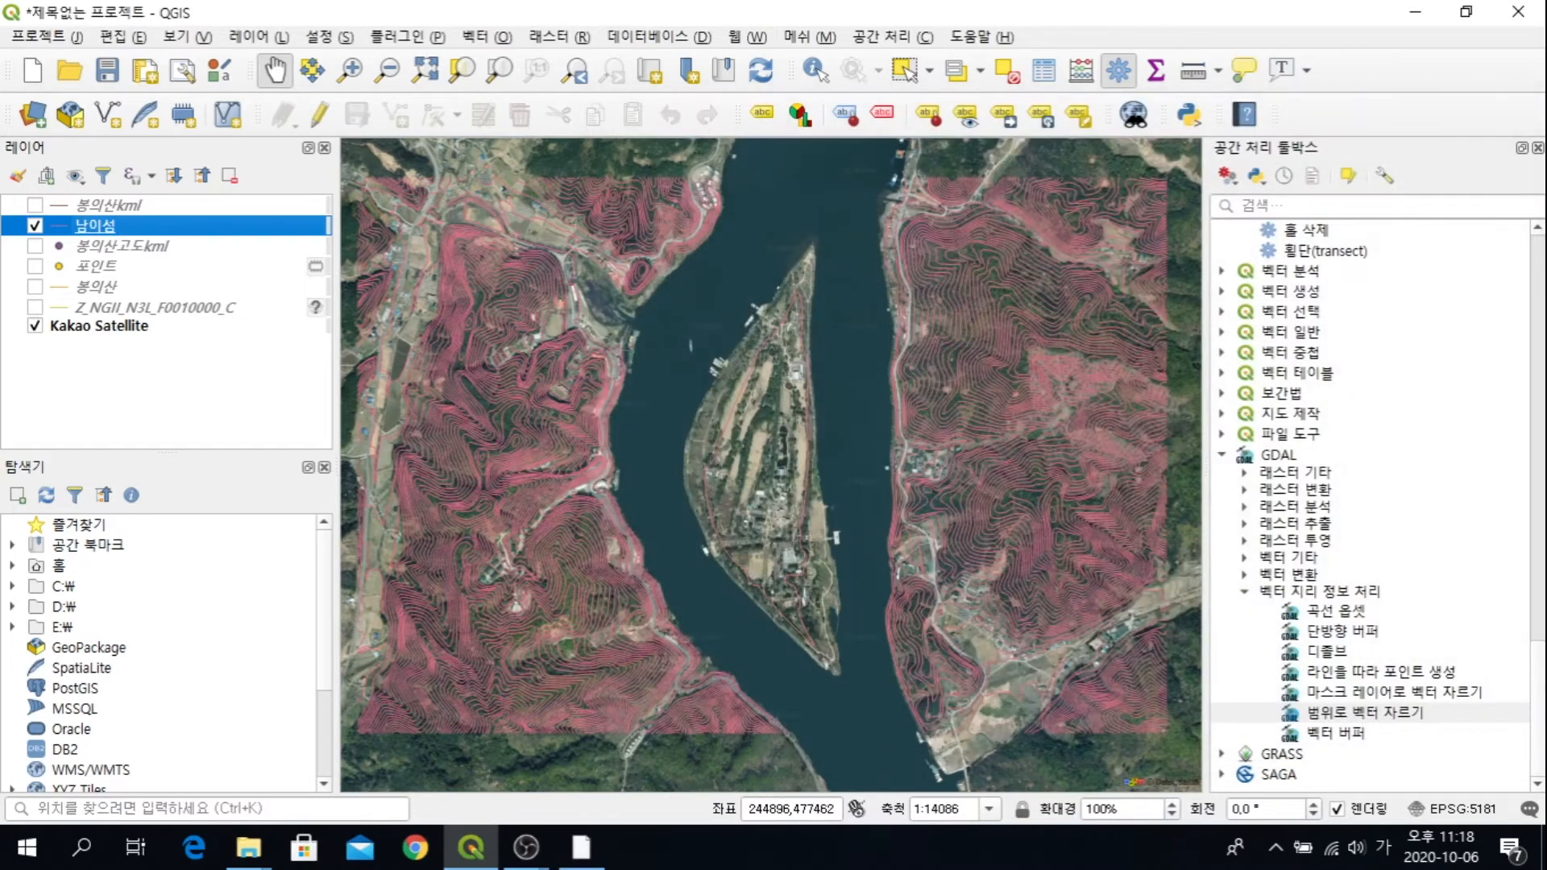
# Step: Export the clipped 남이섬 layer in KML format as 남이섬kml in the 연속28 folder, using EPSG:5181 - Korea 2000 / Central Belt
pyautogui.rightClick(186, 226)
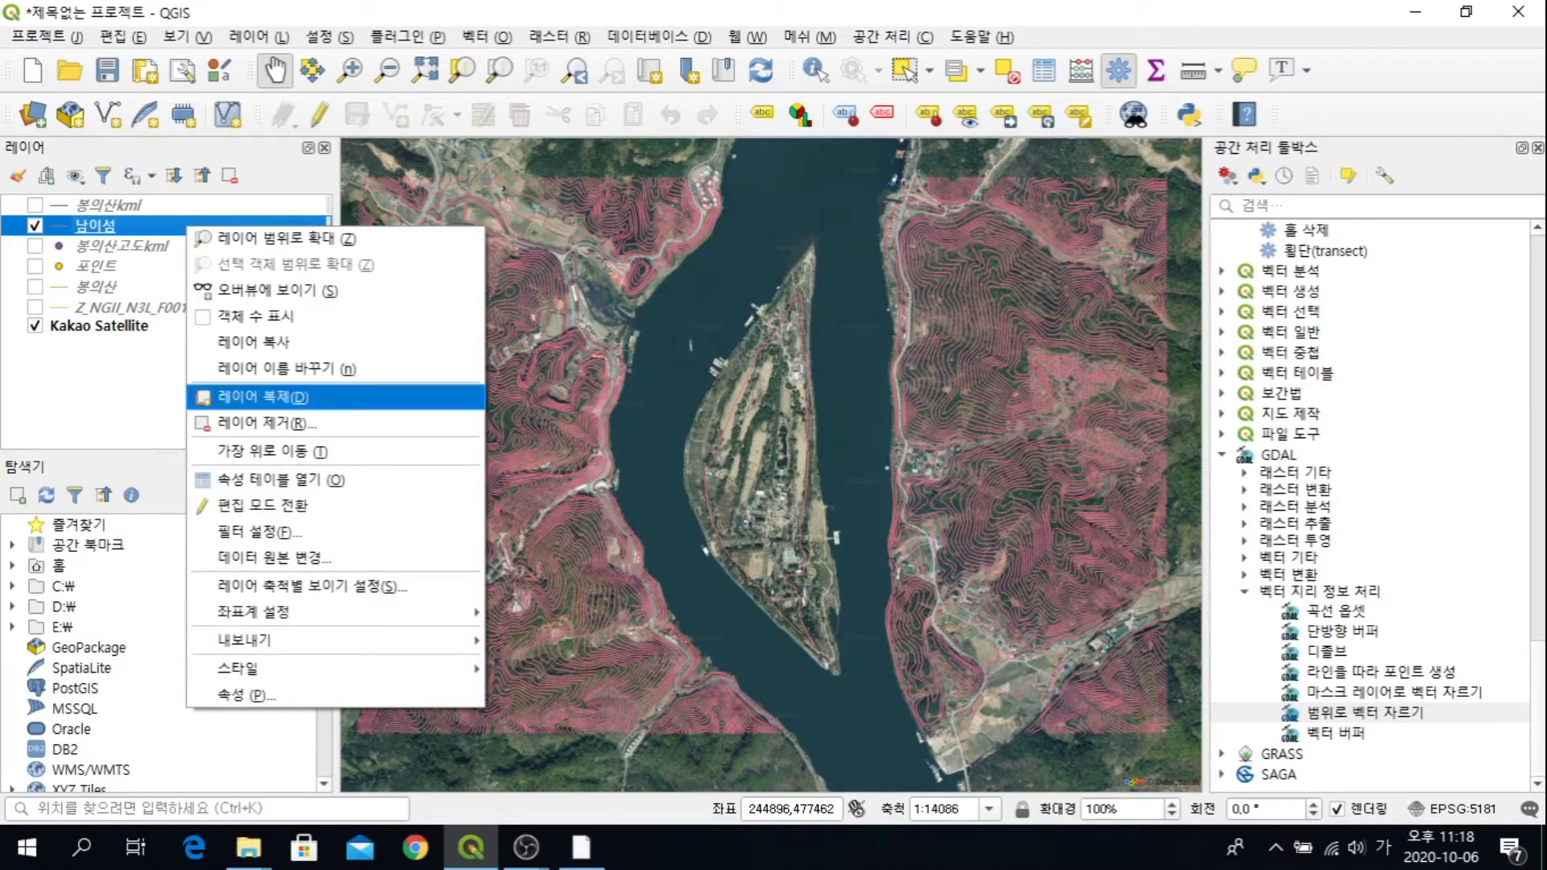
pyautogui.moveTo(250, 640)
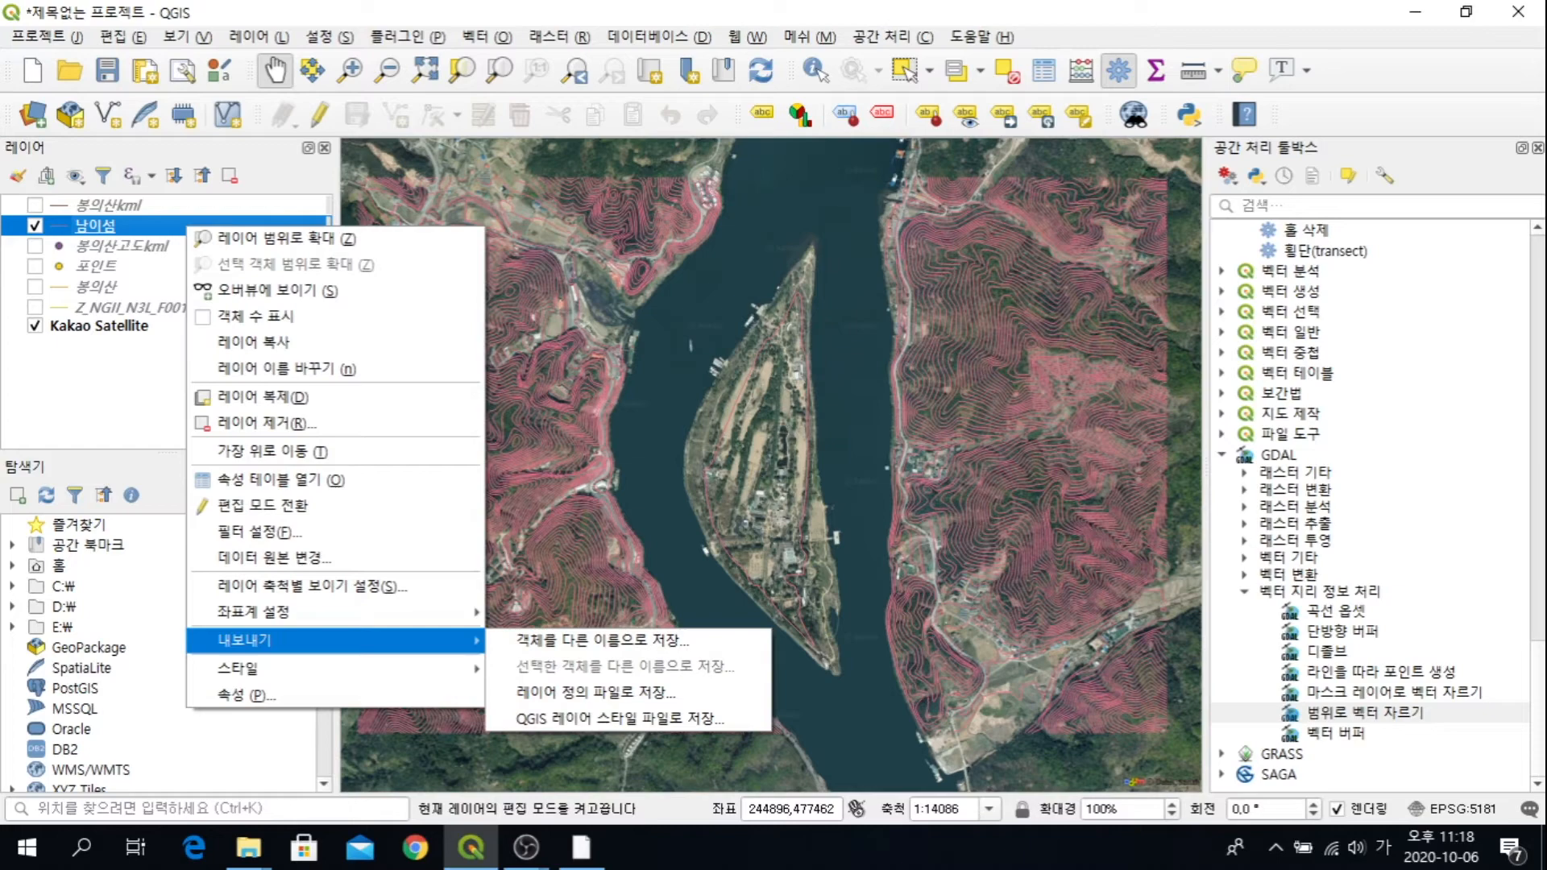
pyautogui.click(603, 639)
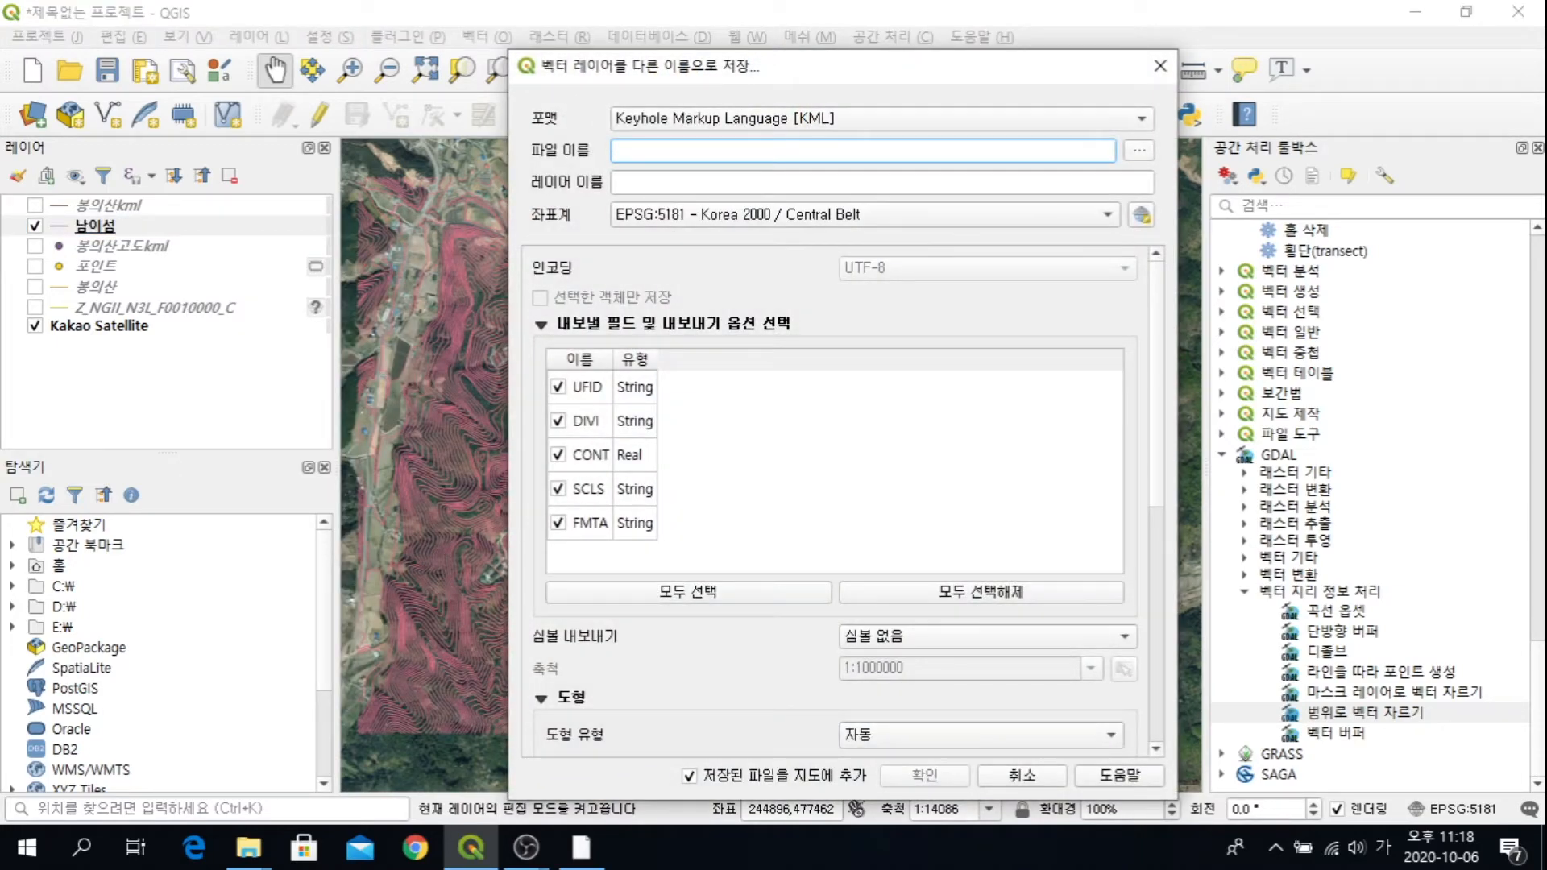
pyautogui.click(1139, 151)
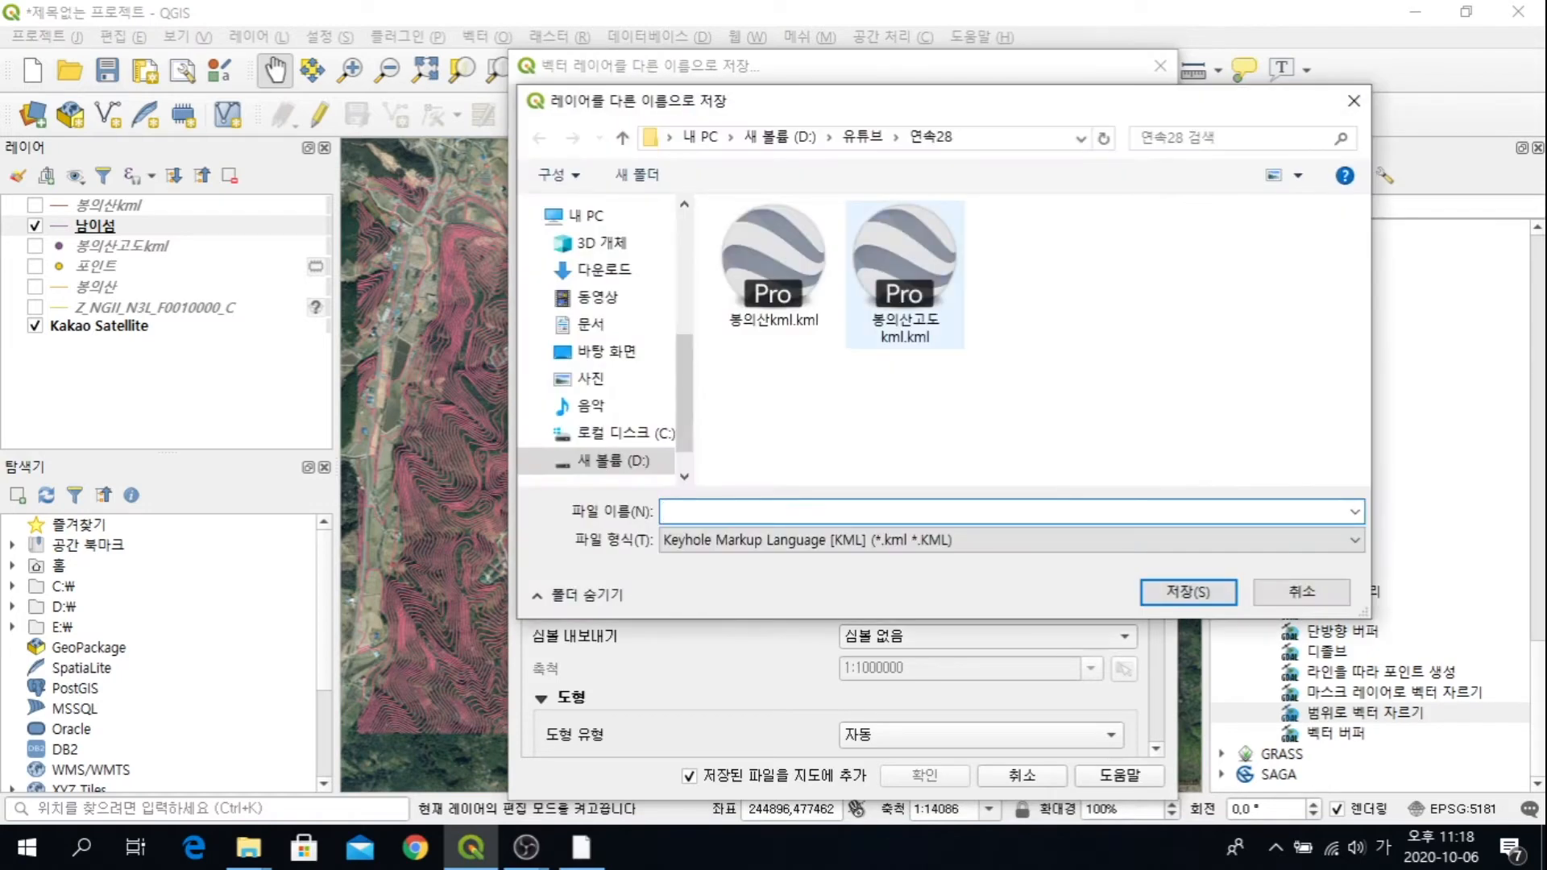
pyautogui.write('남이섬')
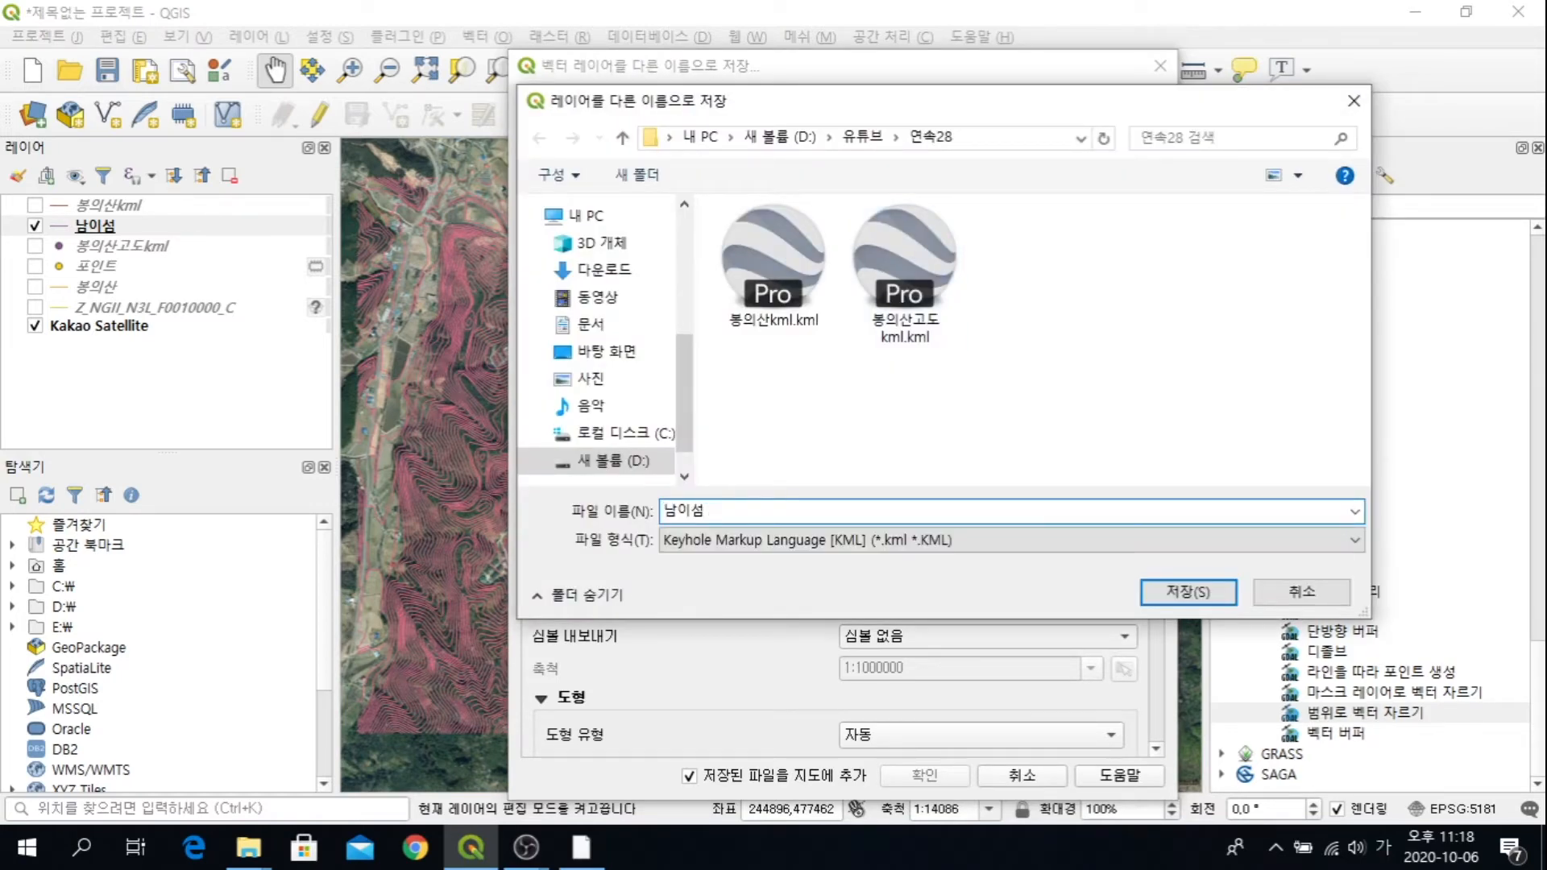
pyautogui.press('BackSpace')
pyautogui.press('Hangul')
pyautogui.write('kml')
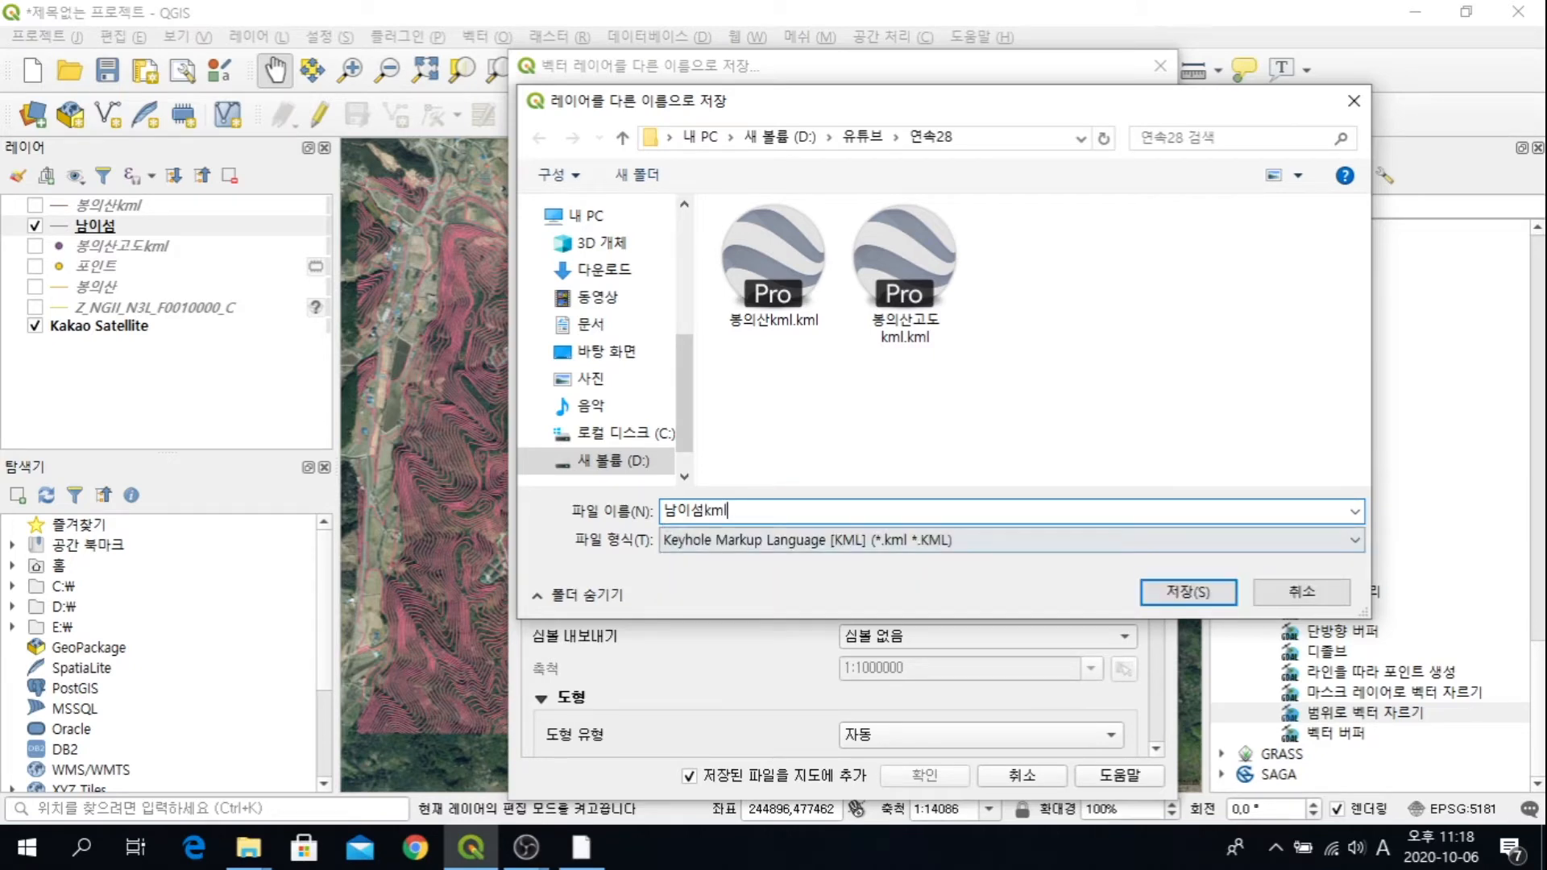
pyautogui.press('Return')
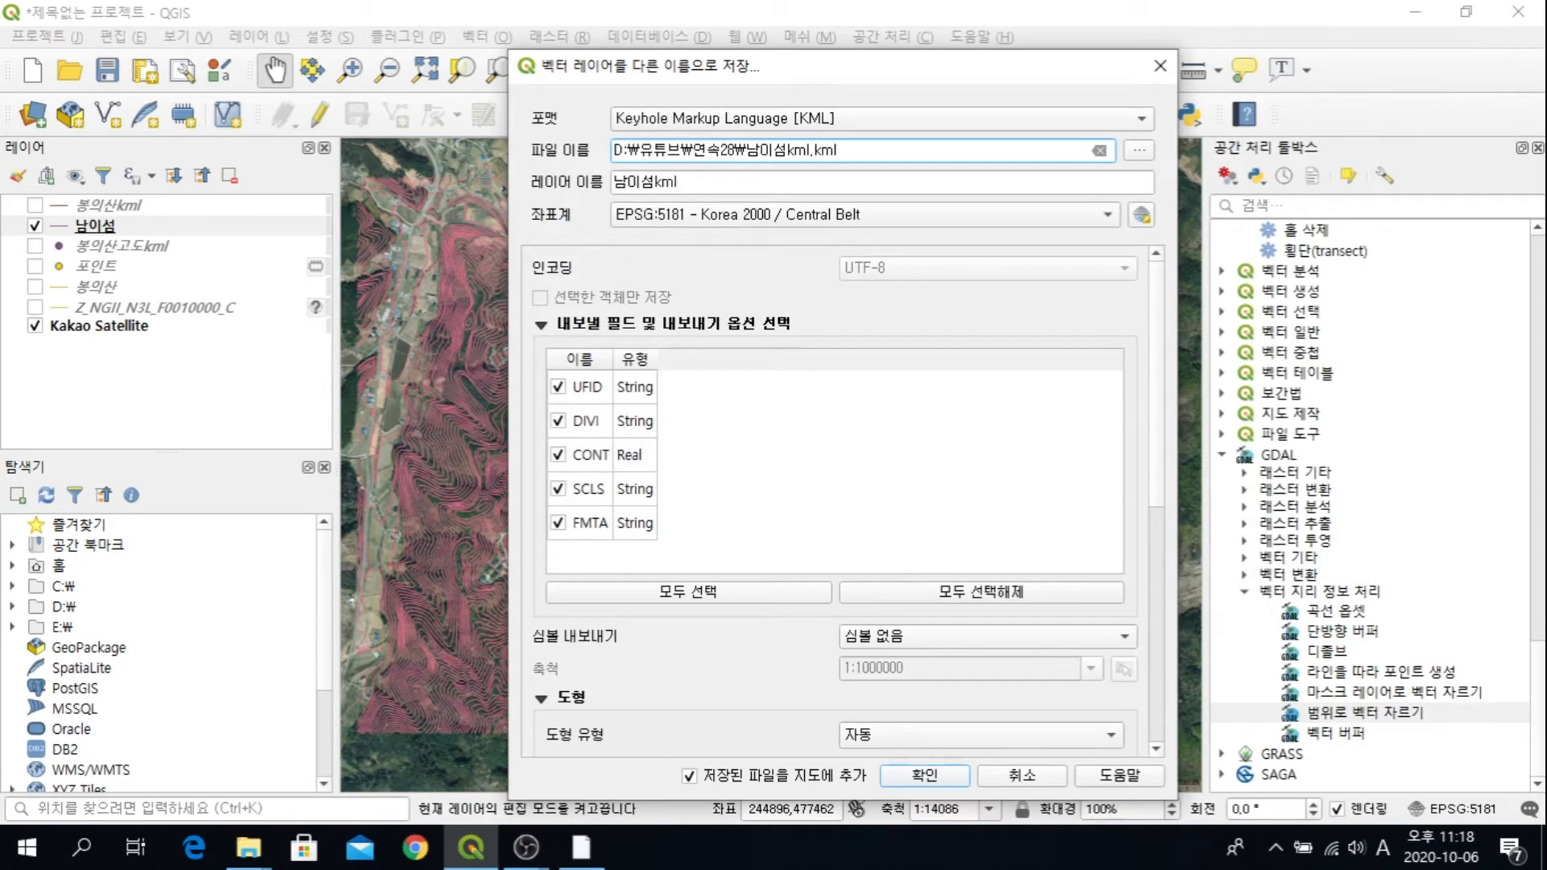
pyautogui.scroll(-10, 835, 499)
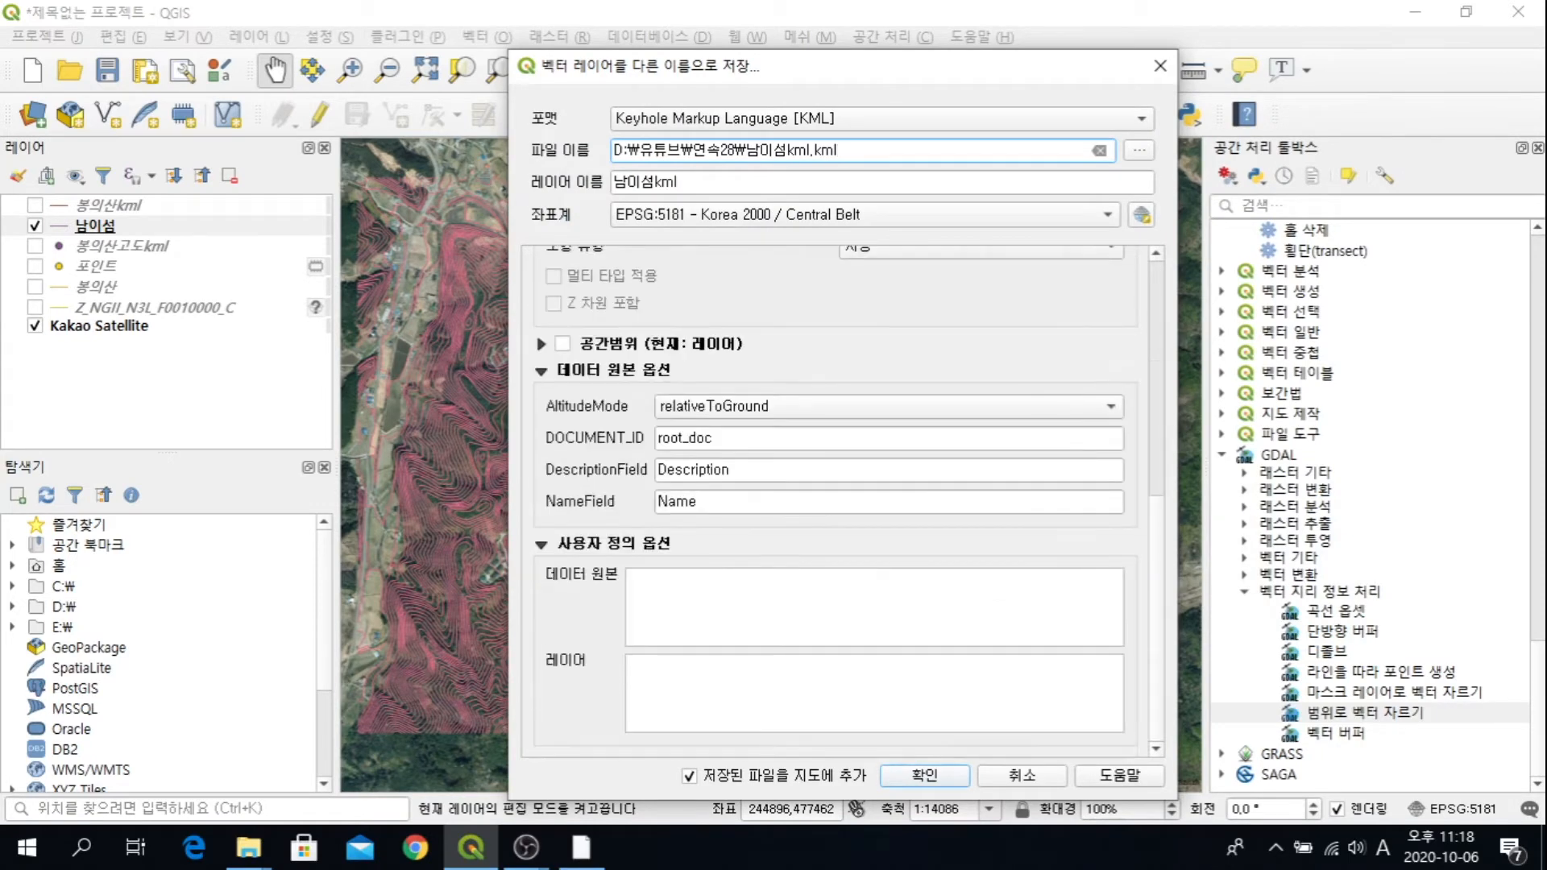
pyautogui.press('Return')
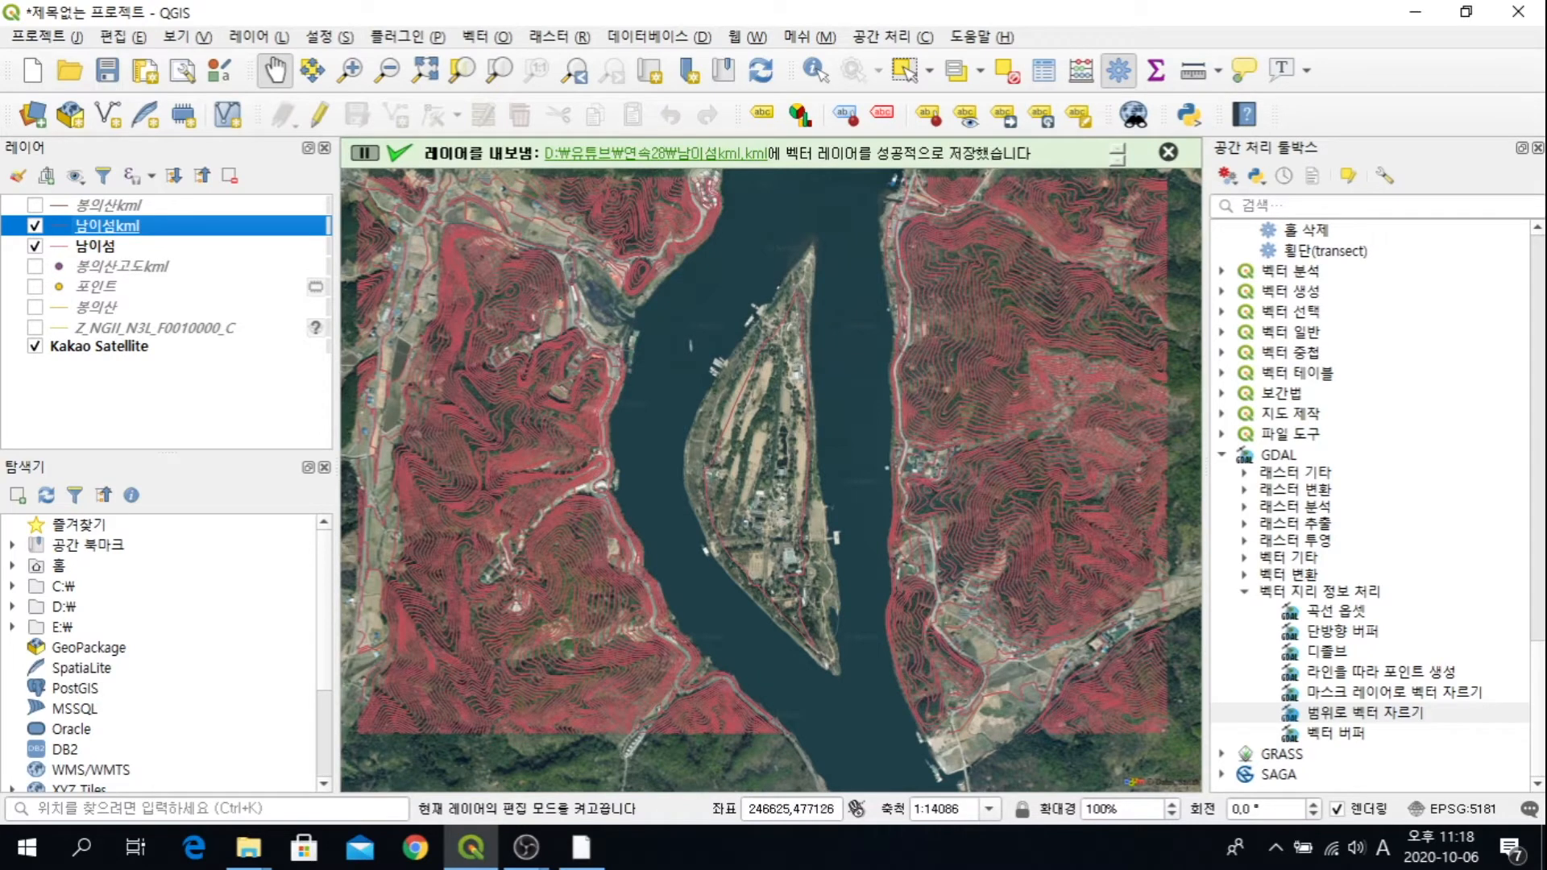
# Step: Hide the 남이섬kml layer and open the 남이섬 layer's attribute table in editing mode
pyautogui.click(95, 246)
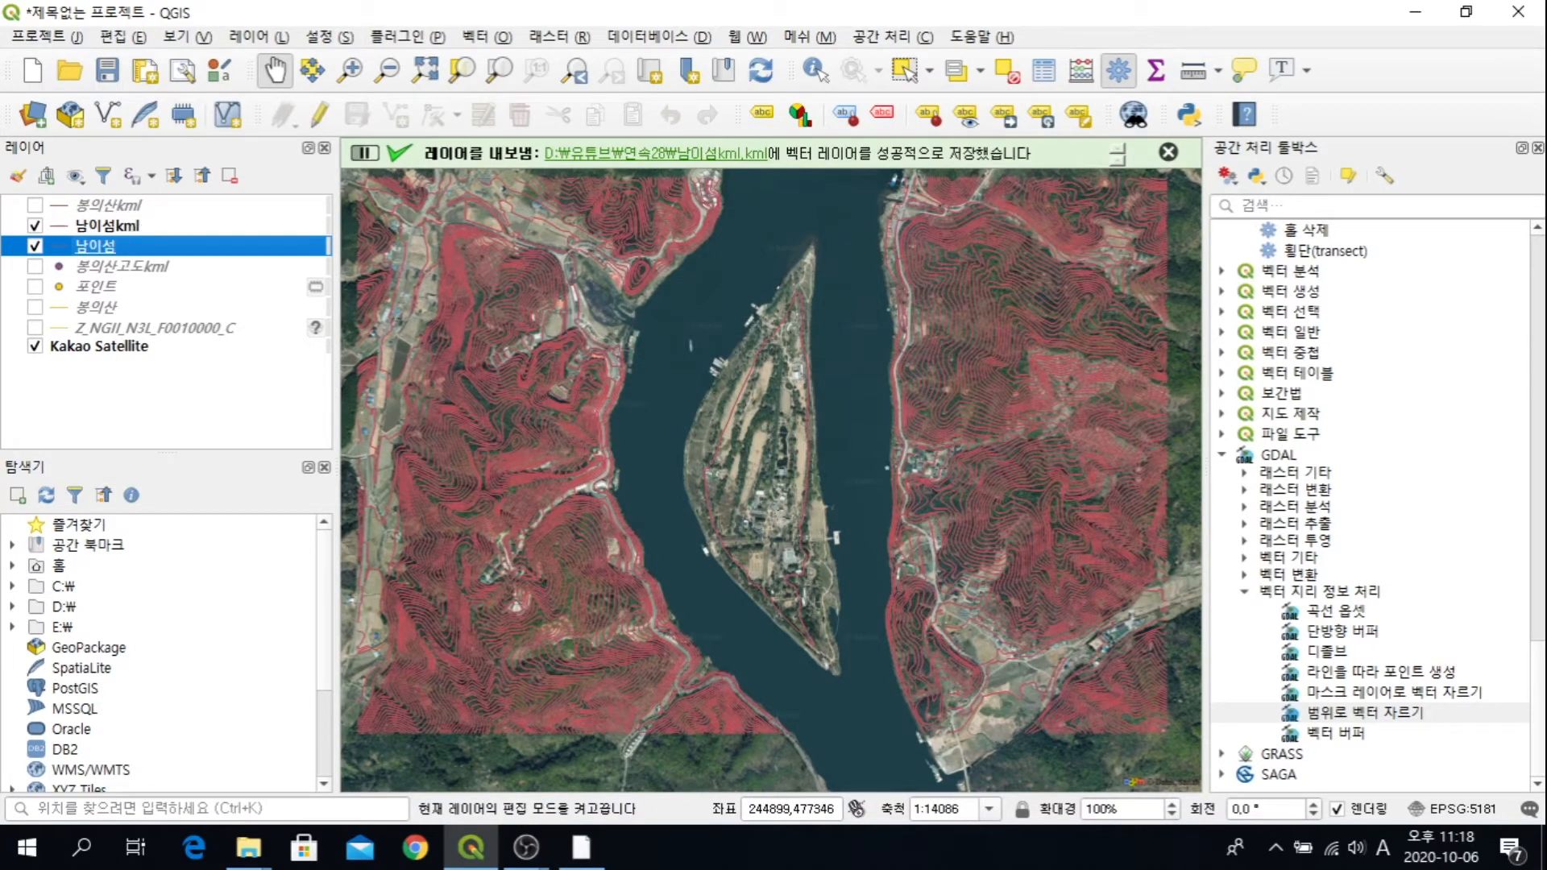
pyautogui.click(34, 226)
pyautogui.rightClick(108, 246)
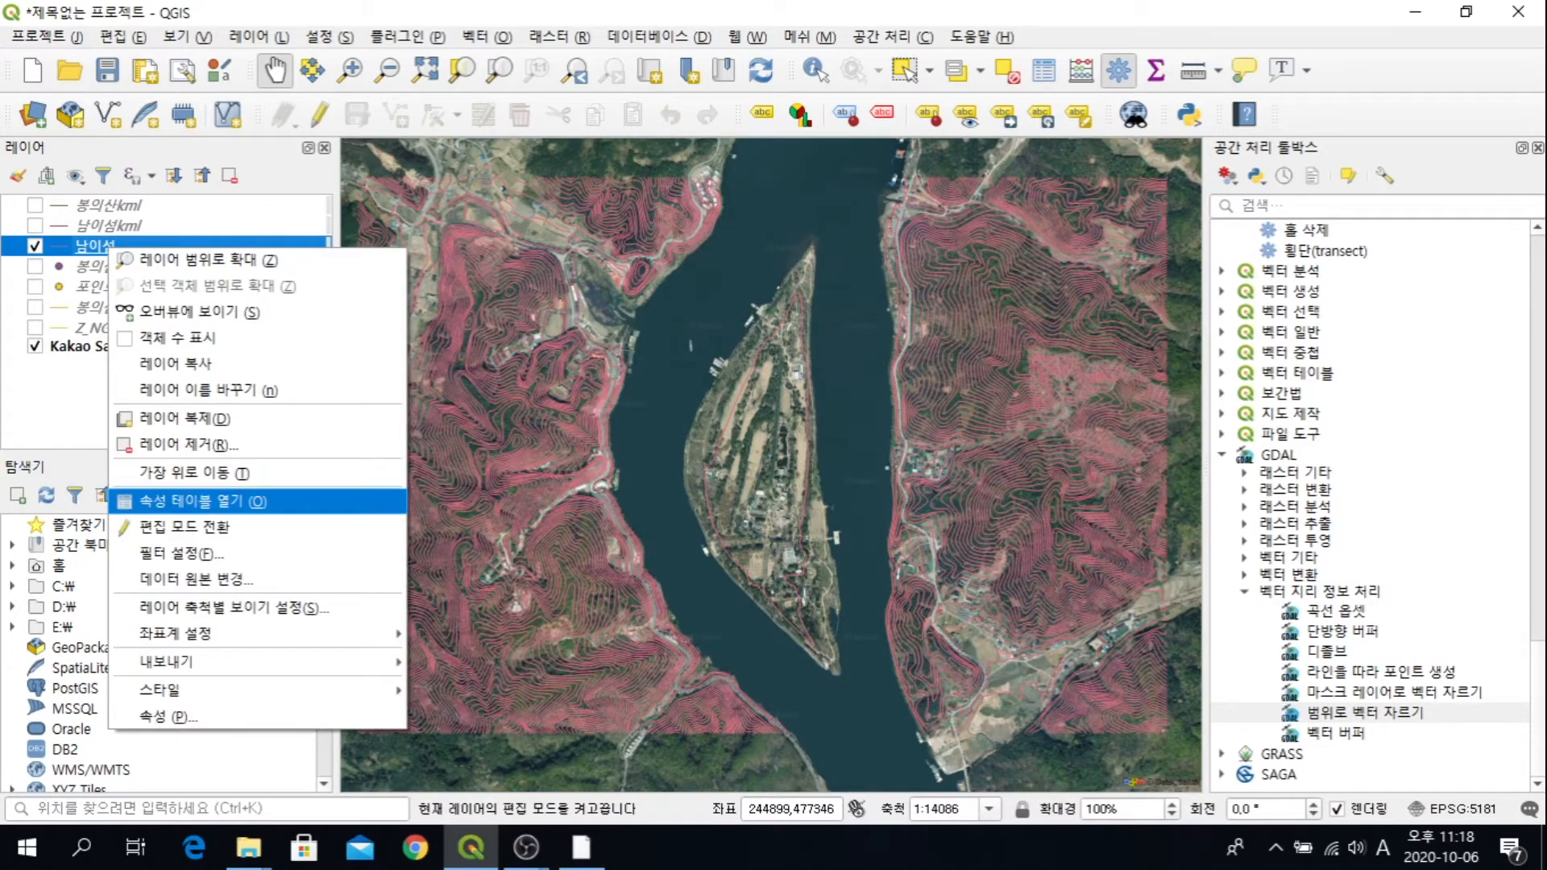
pyautogui.click(191, 501)
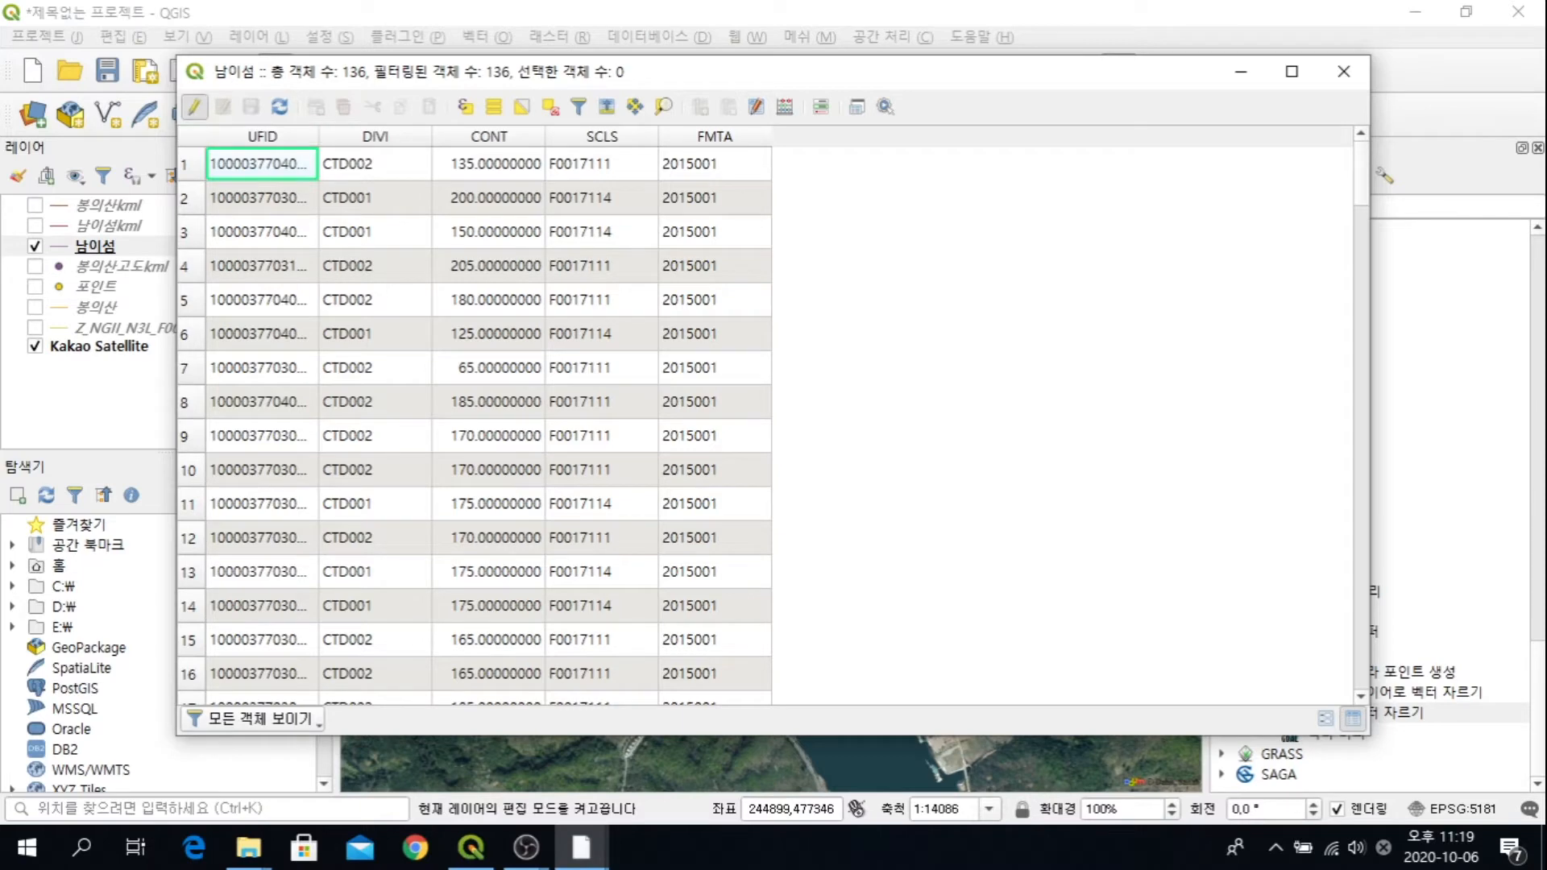
pyautogui.click(194, 107)
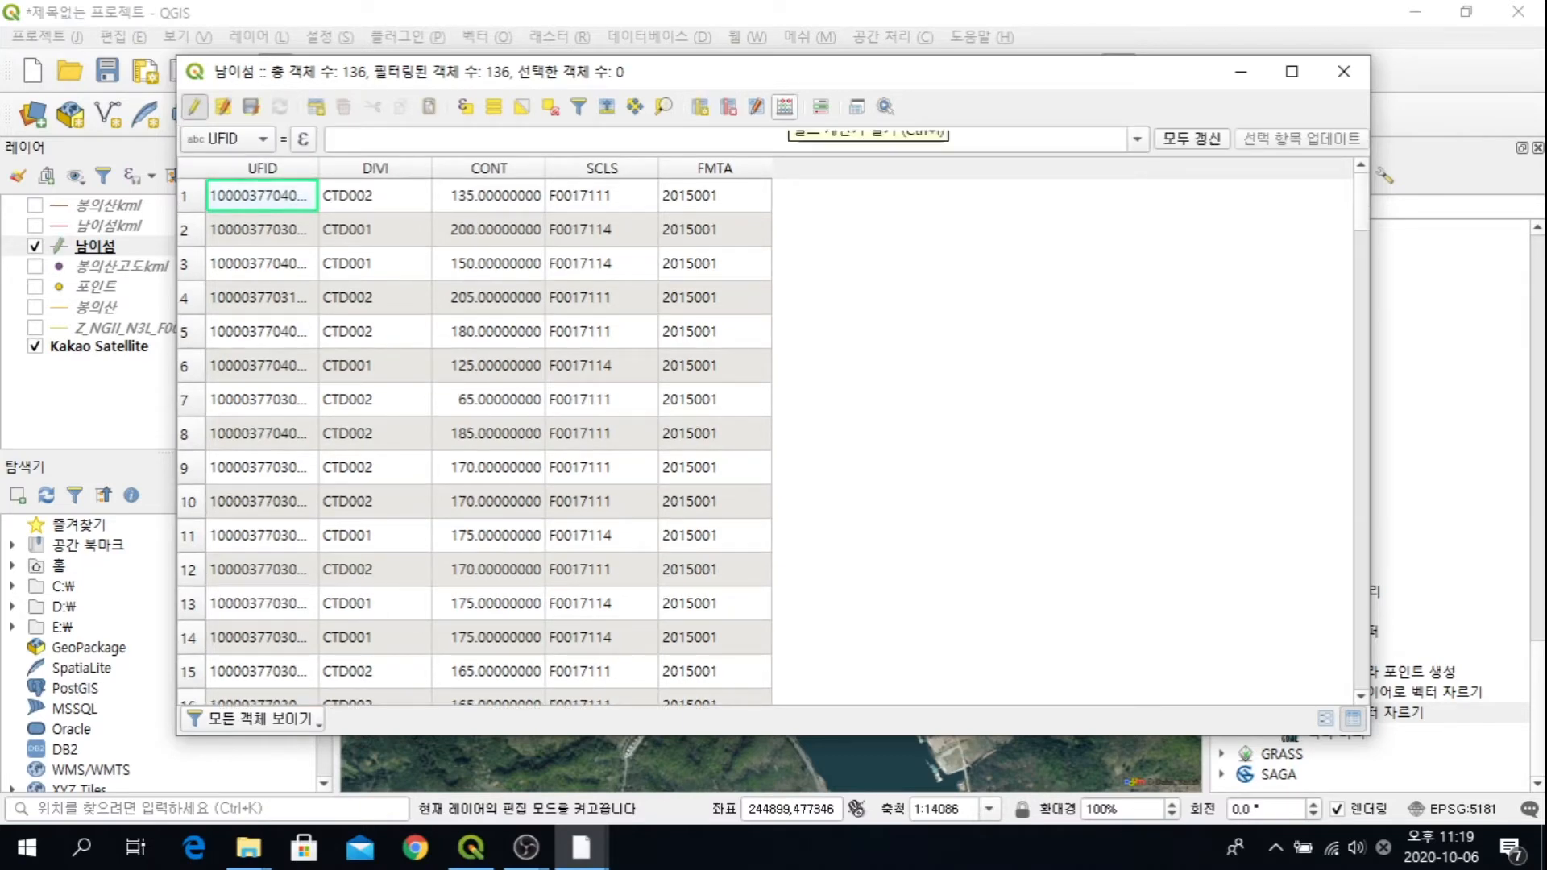
# Step: Create an integer field cont-int with the expression "CONT" in the field calculator, and save the 남이섬 table's edits
pyautogui.click(785, 106)
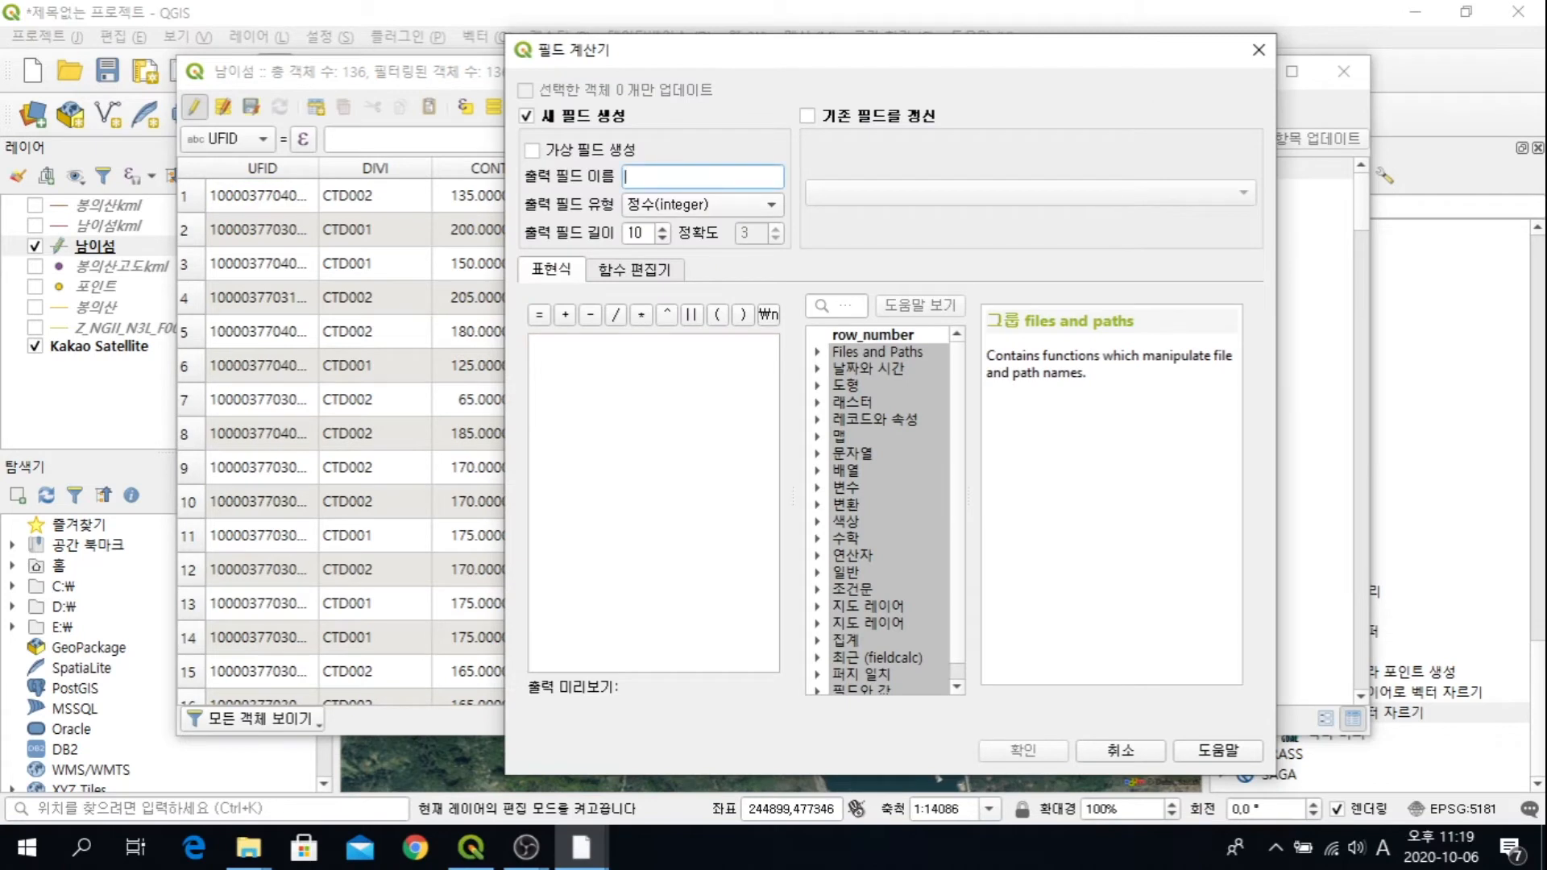
pyautogui.write('cont-int')
pyautogui.click(612, 346)
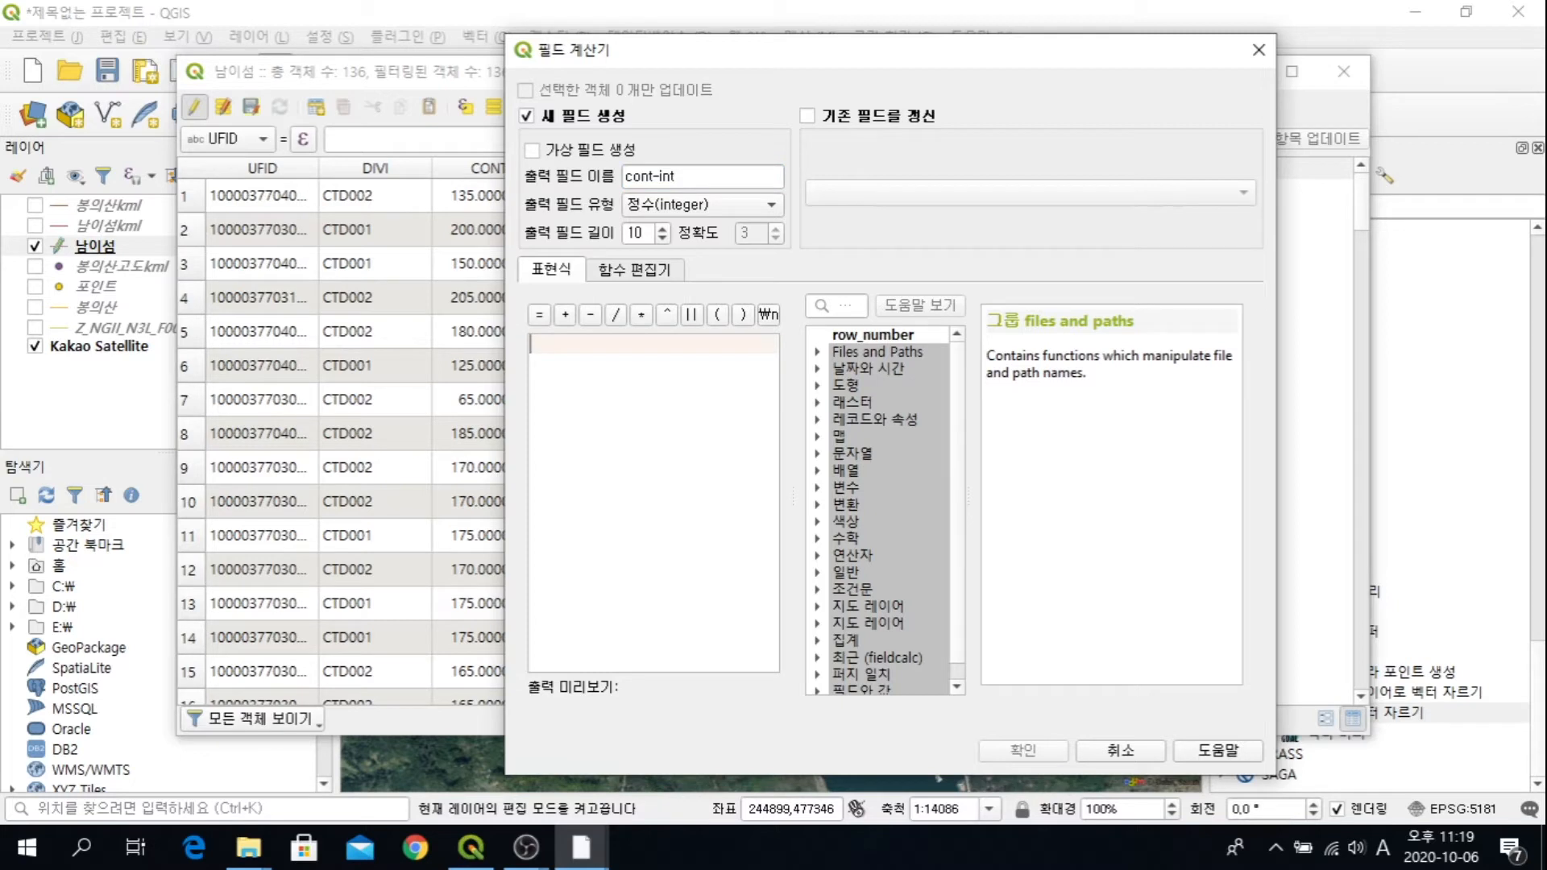
pyautogui.scroll(-1, 878, 512)
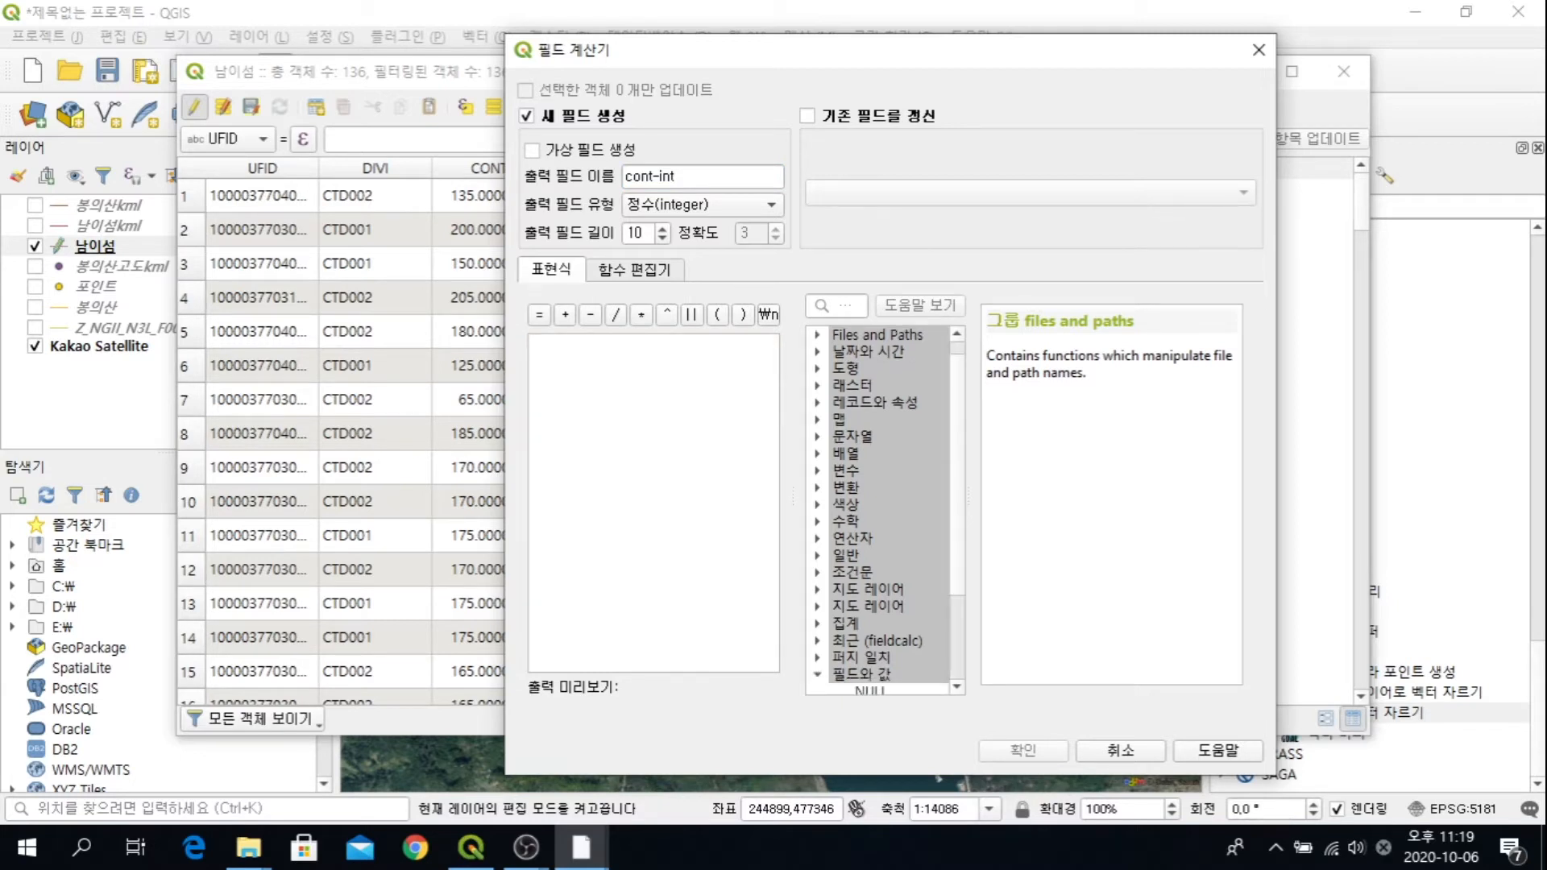
pyautogui.doubleClick(866, 675)
pyautogui.doubleClick(898, 633)
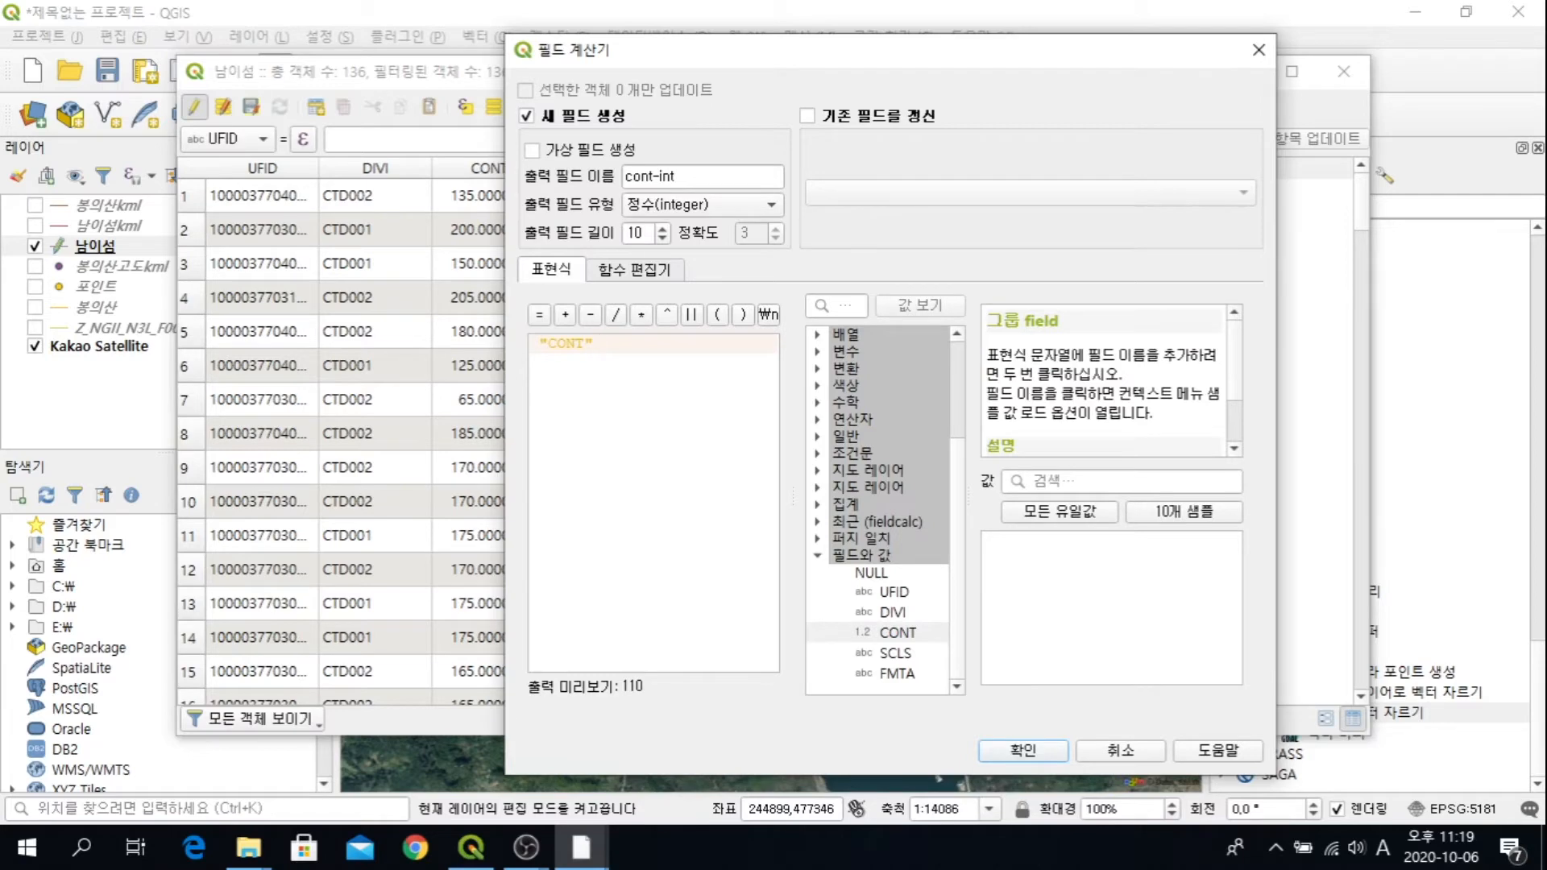
pyautogui.click(1023, 751)
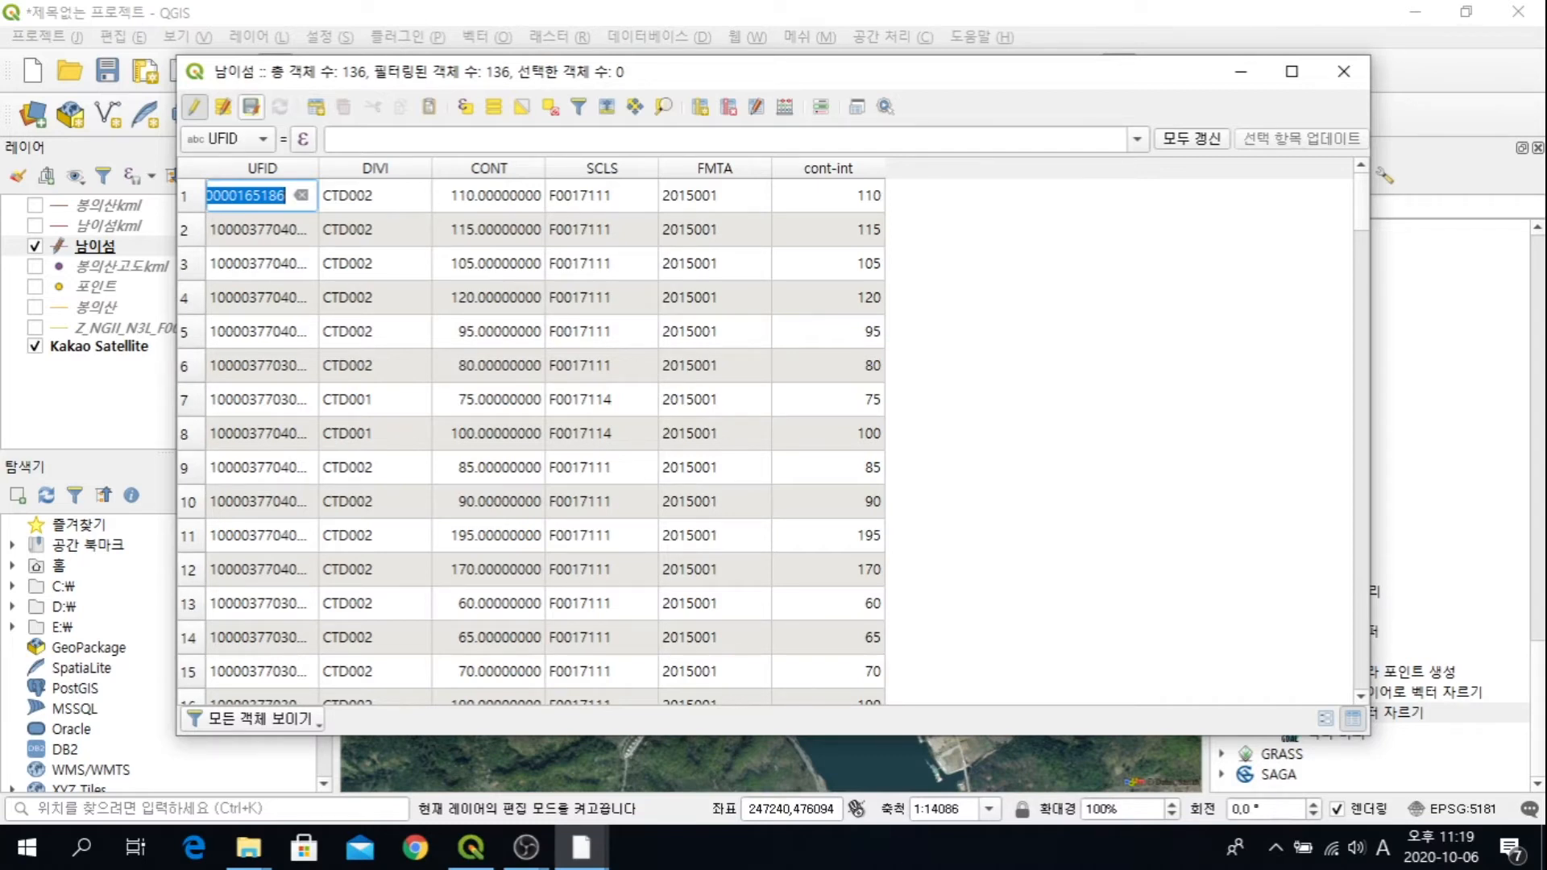
pyautogui.click(250, 106)
pyautogui.click(1343, 71)
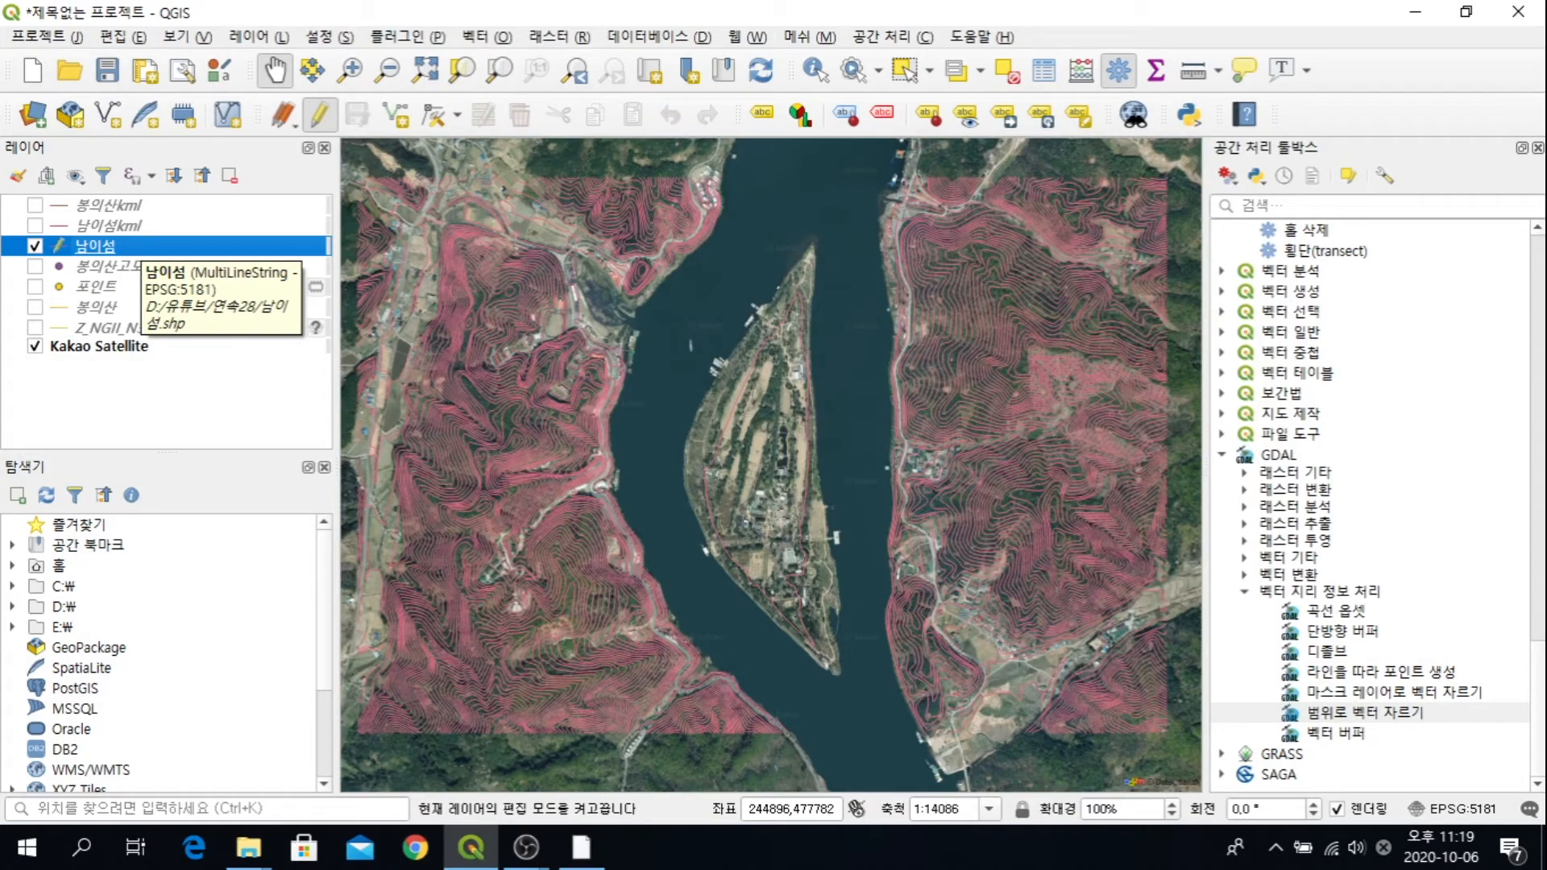
# Step: Run 표면 상에 있는 포인트 on the 남이섬 layer with a temporary output layer, and close the tool
pyautogui.scroll(10, 1370, 500)
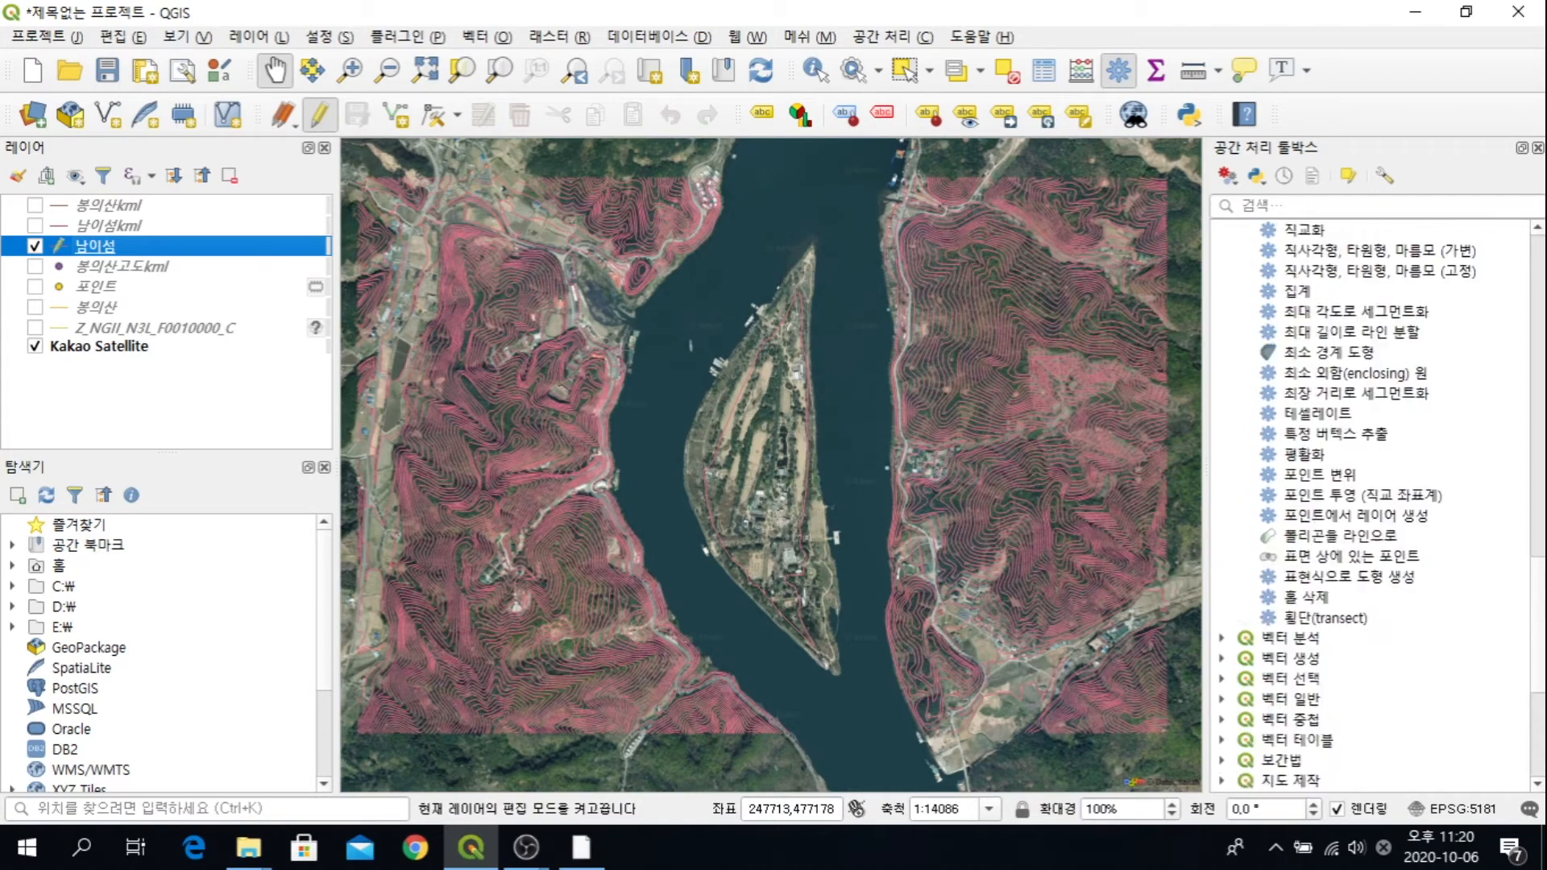
pyautogui.scroll(10, 1370, 500)
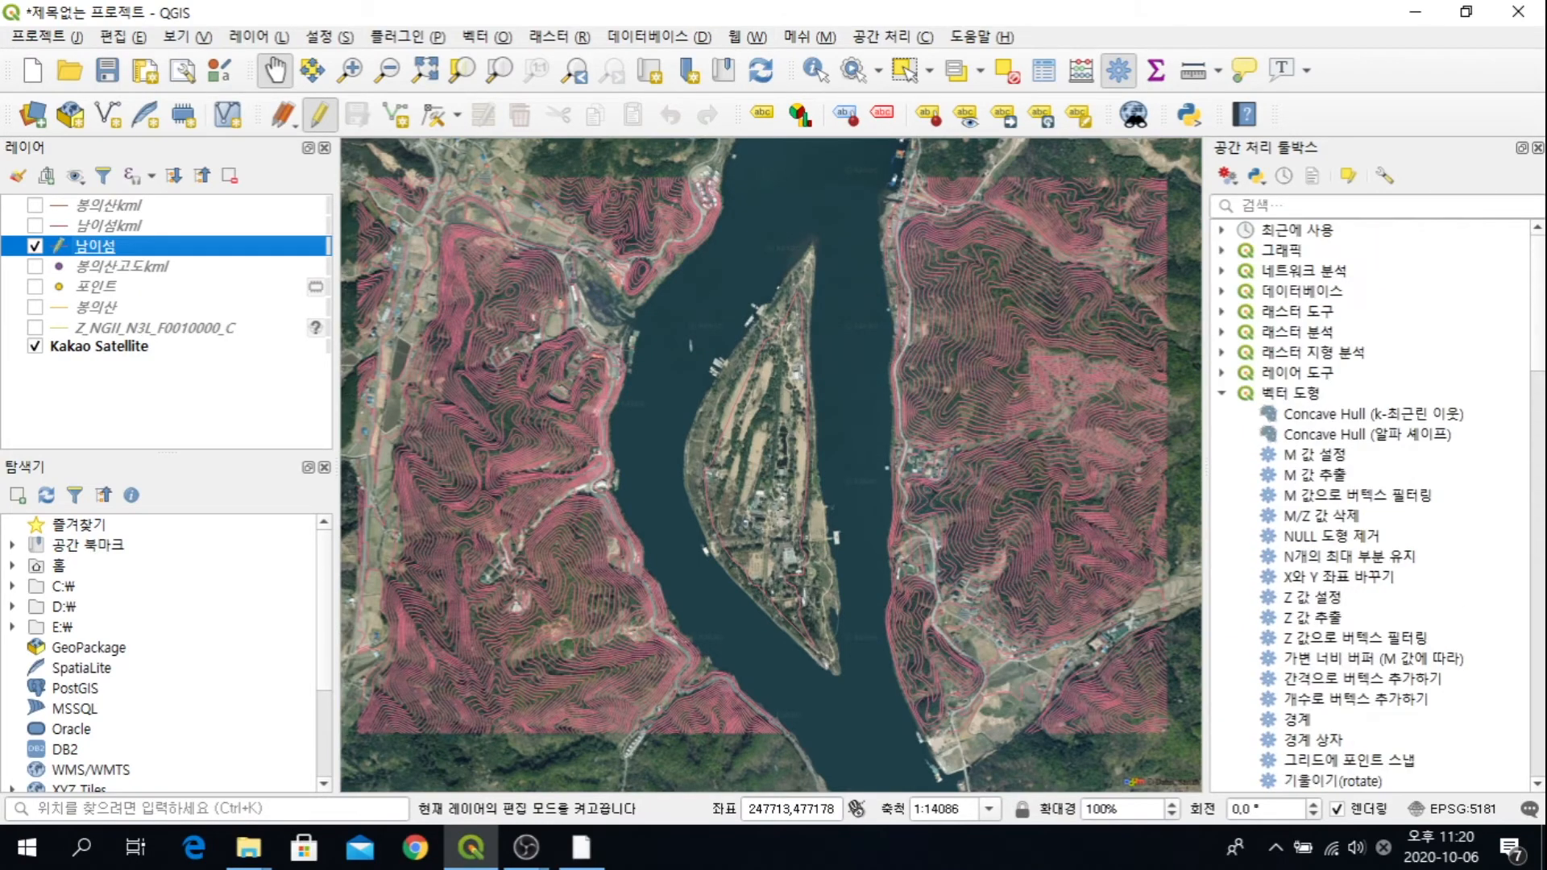
pyautogui.scroll(-12, 1370, 500)
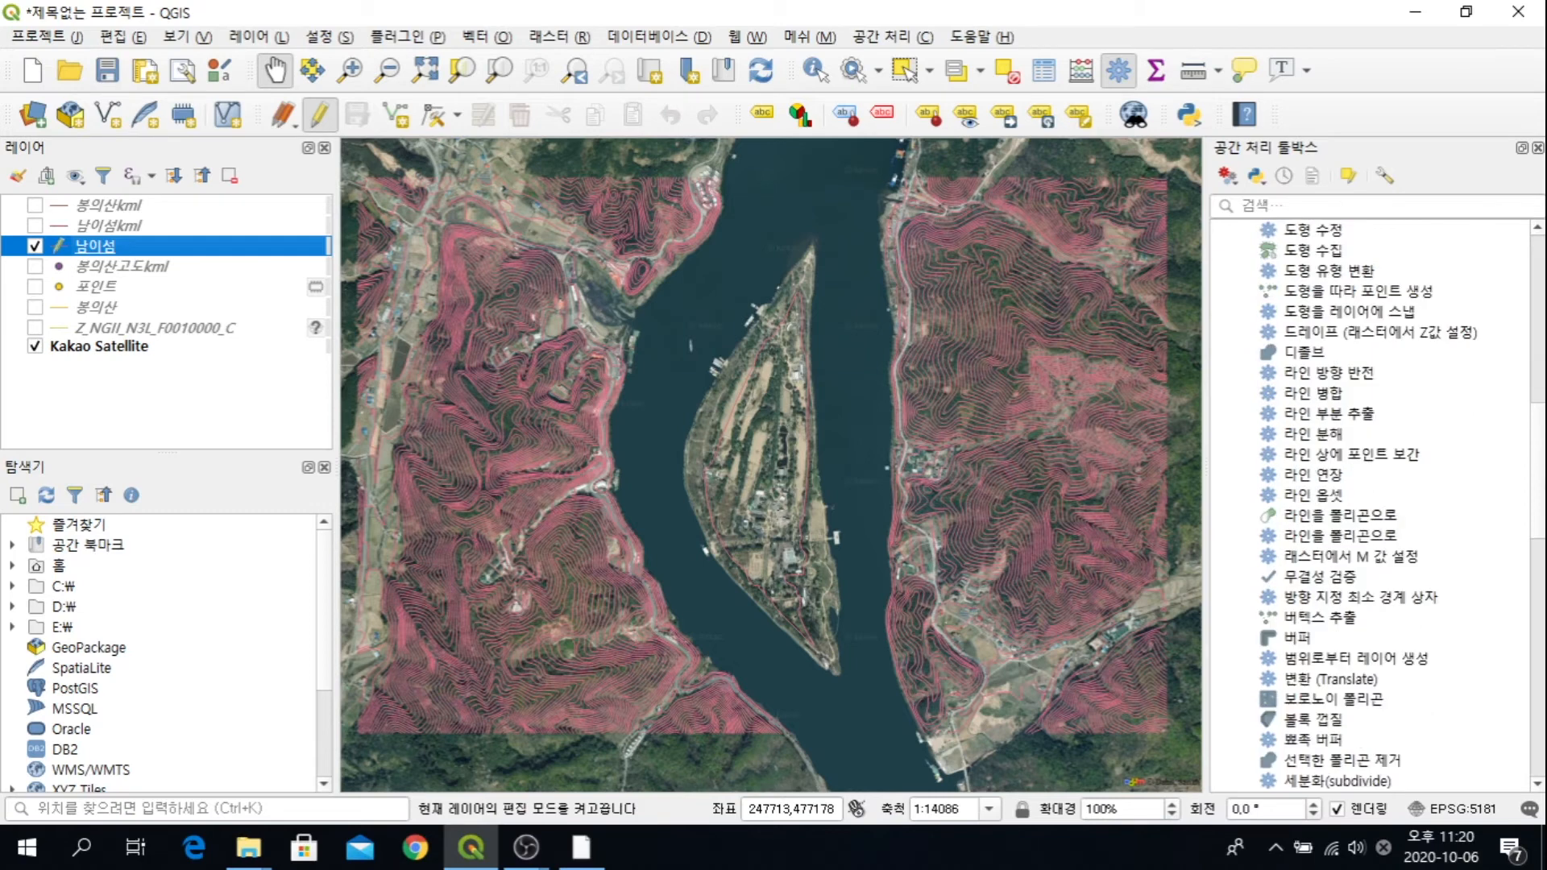
pyautogui.scroll(-8, 1370, 500)
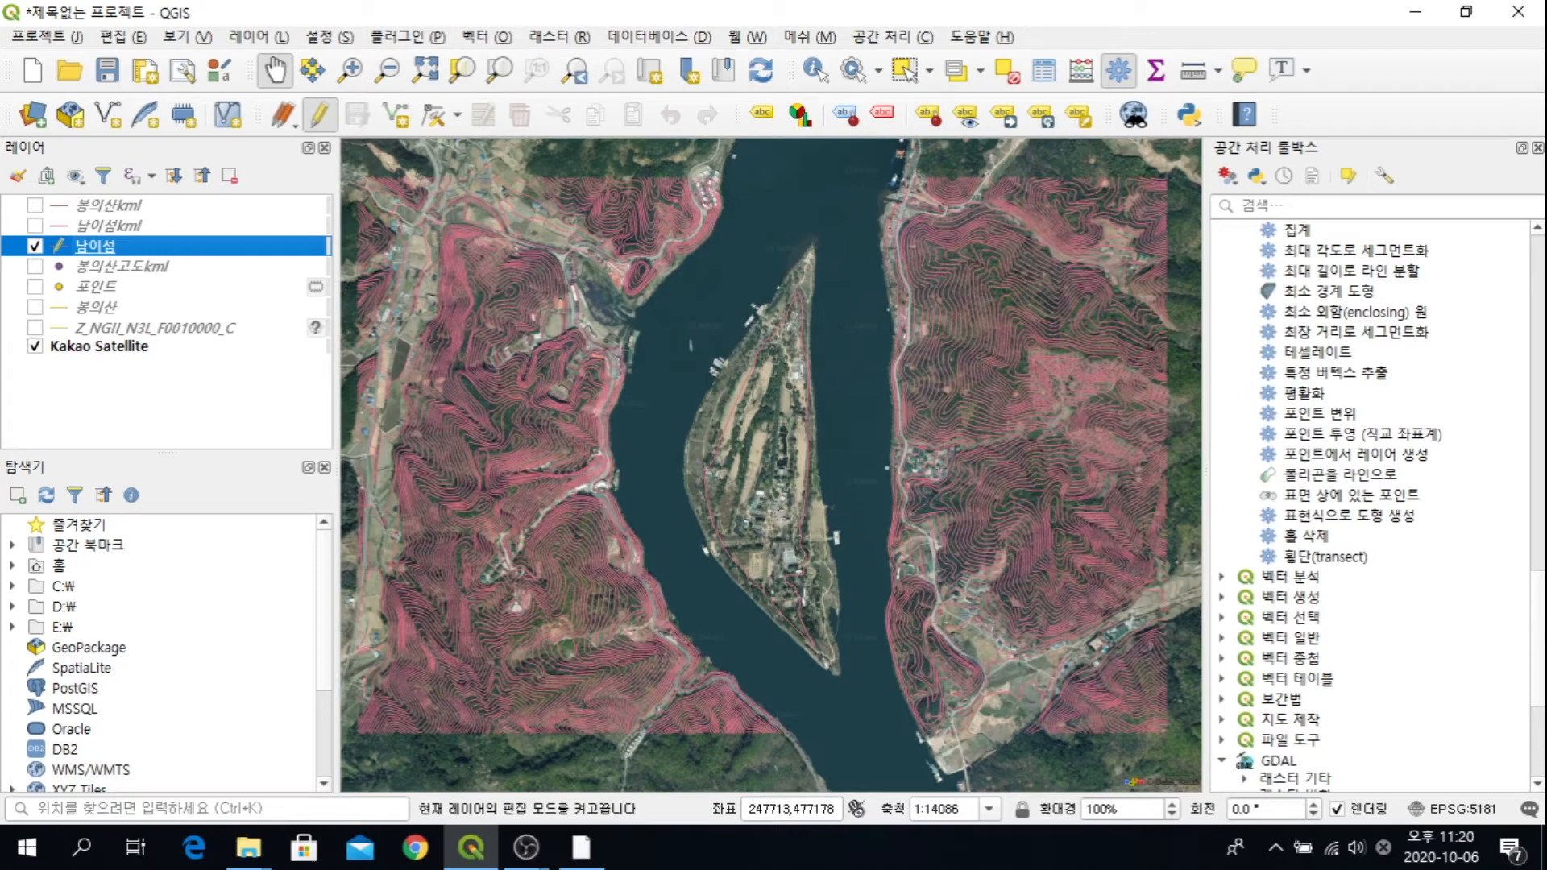
pyautogui.click(1351, 495)
pyautogui.doubleClick(1351, 496)
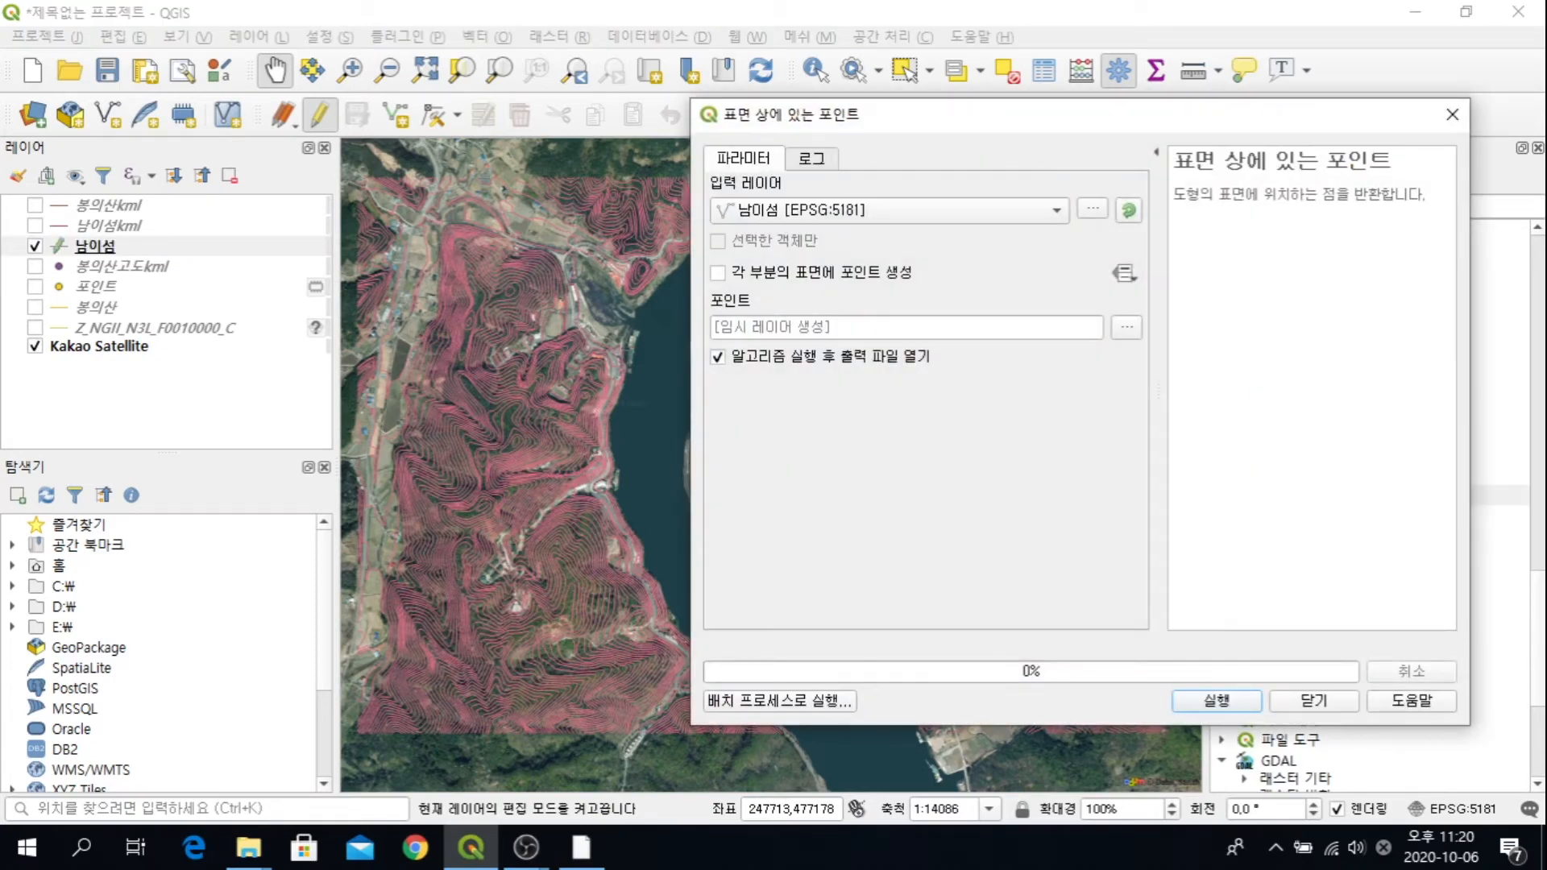
pyautogui.click(1217, 700)
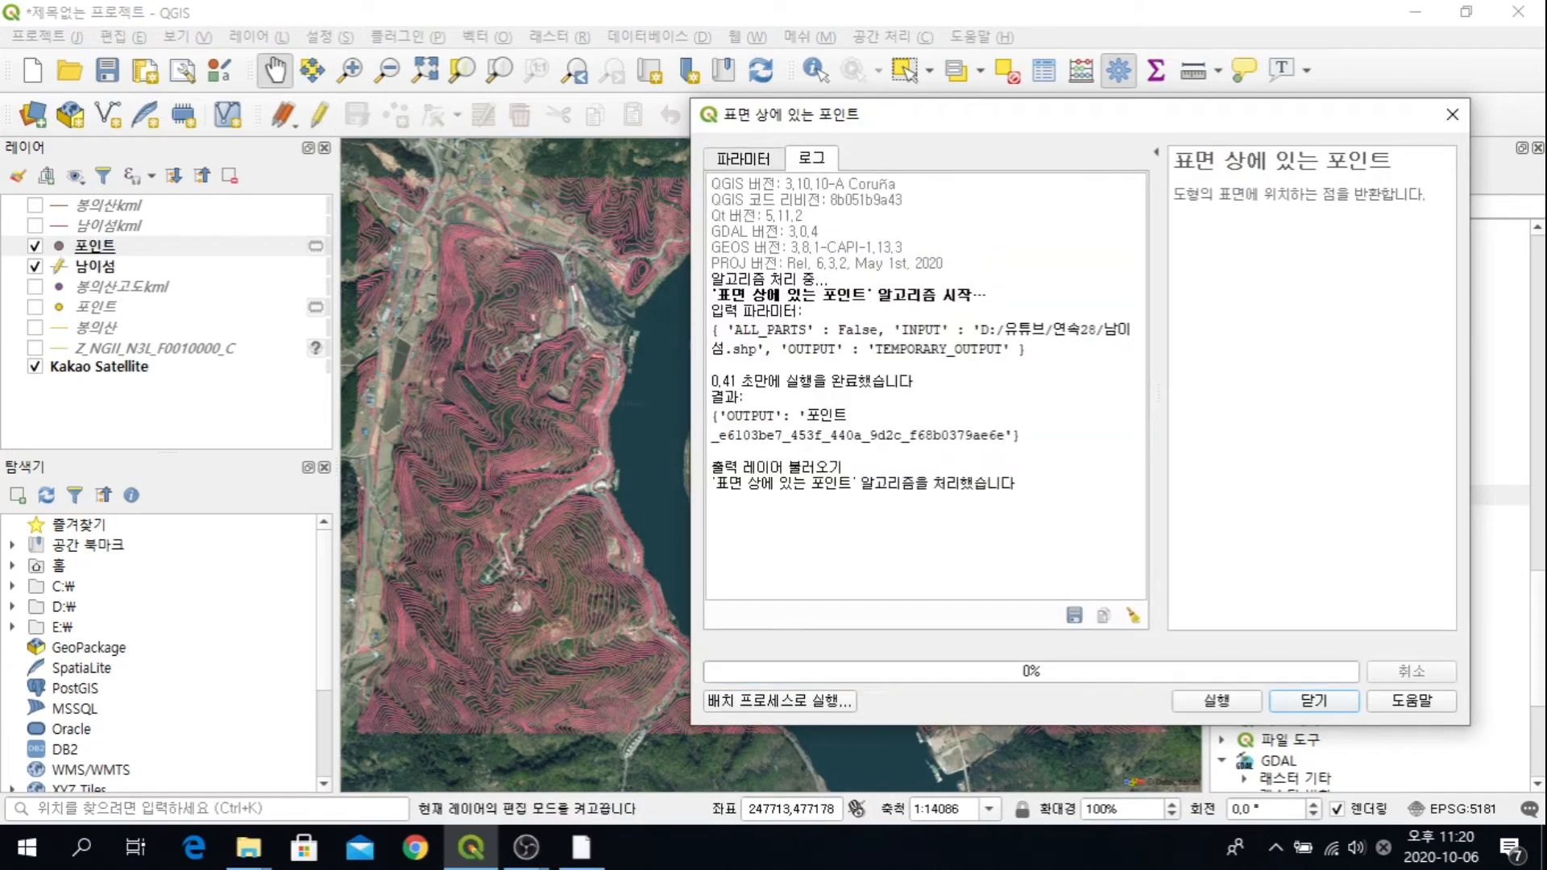
pyautogui.click(1314, 700)
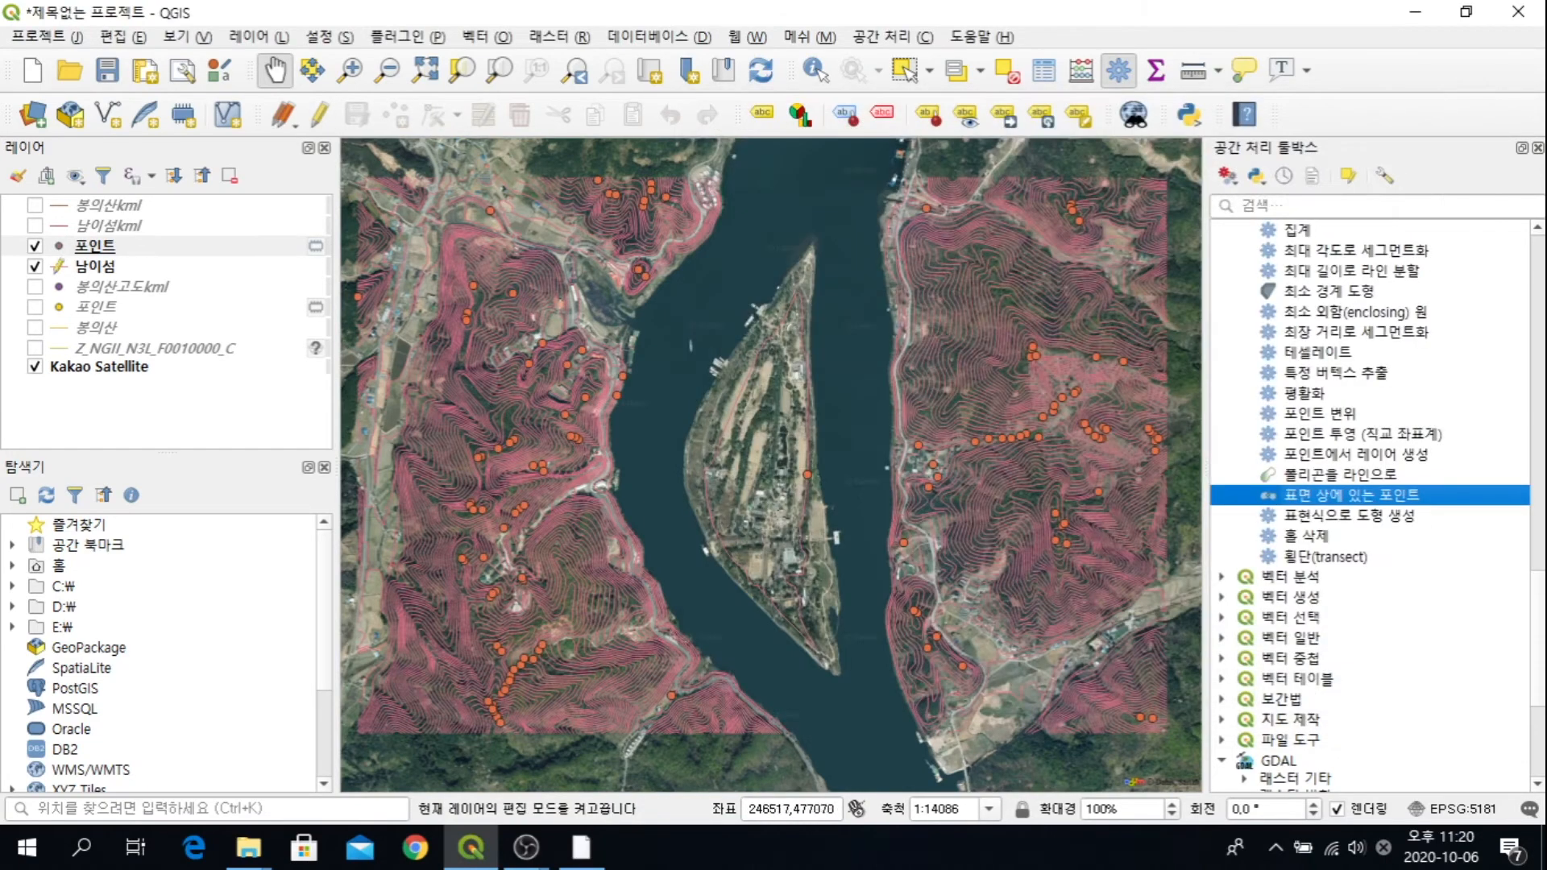
# Step: Examine the generated points along the contours and check the new 포인트 layer's source properties
pyautogui.scroll(2, 771, 465)
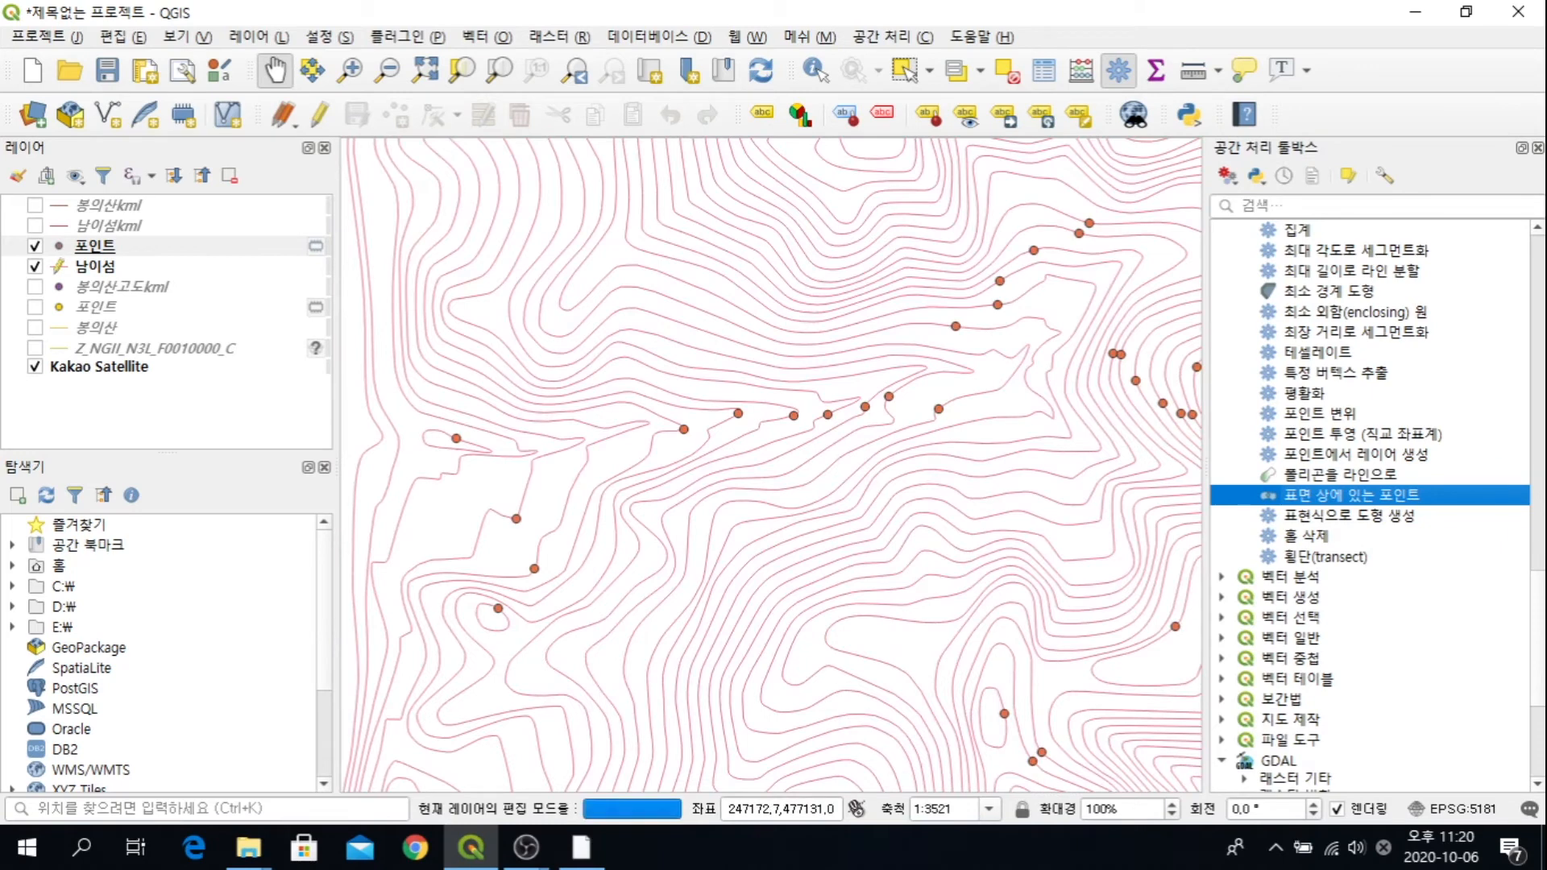
pyautogui.scroll(-3, 902, 394)
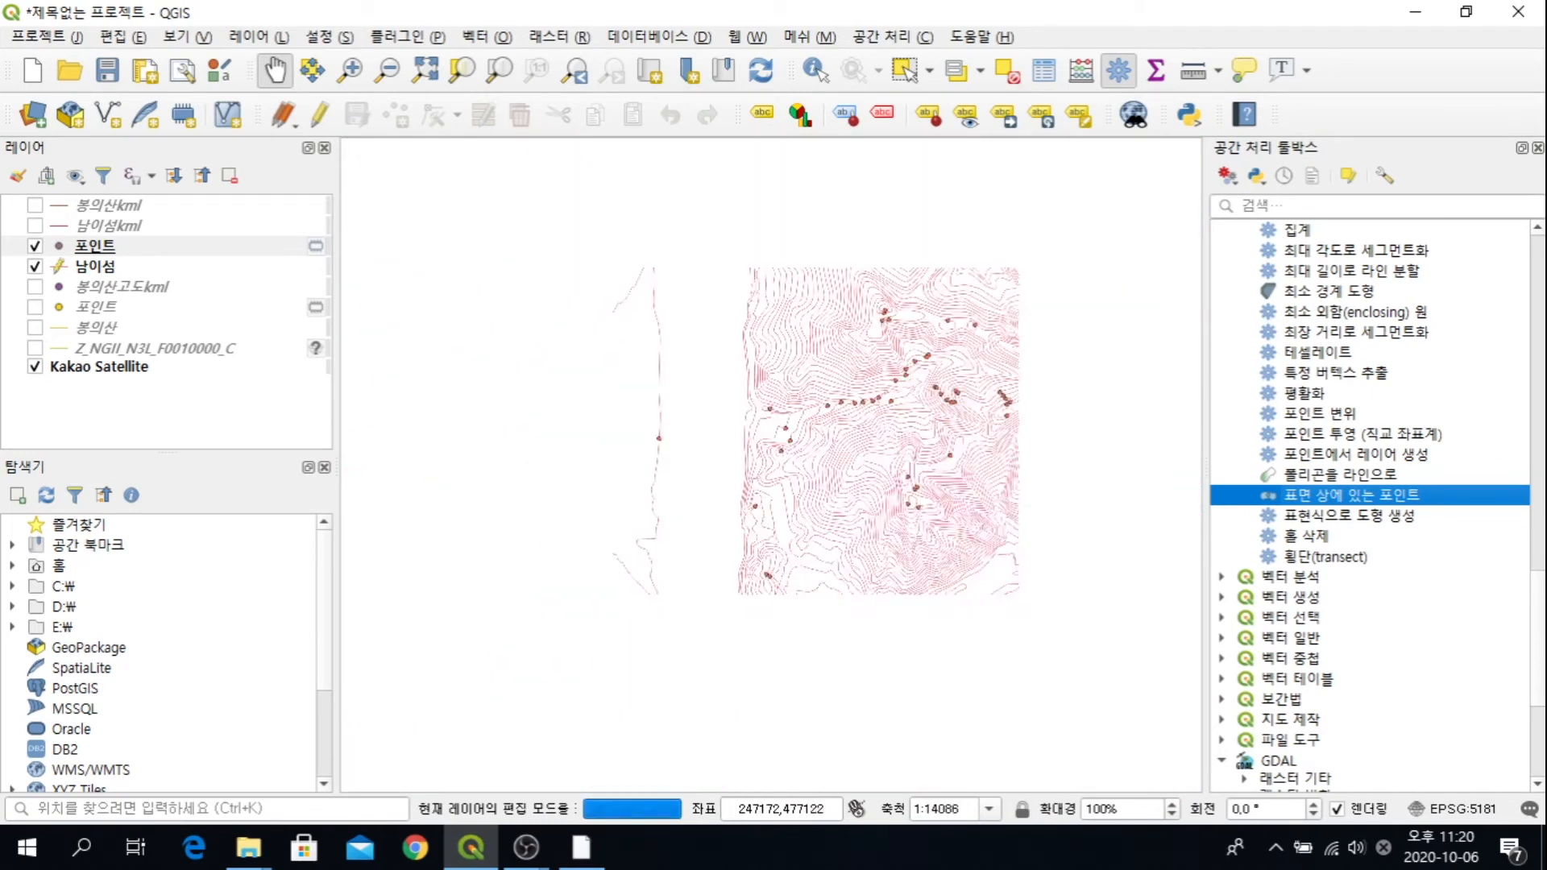
pyautogui.scroll(2, 854, 322)
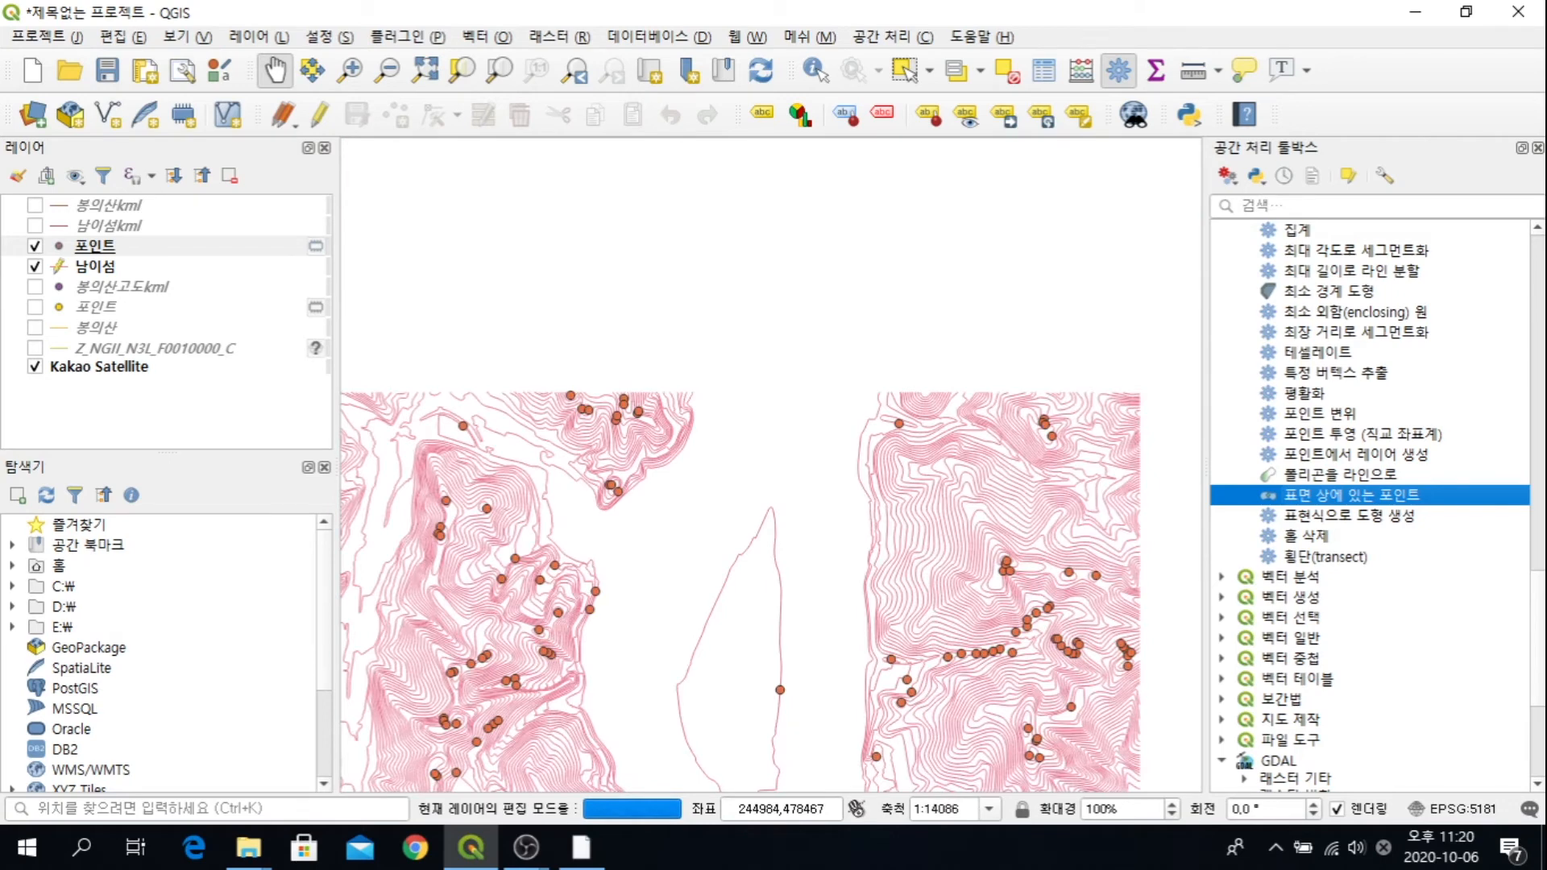
pyautogui.click(95, 247)
pyautogui.doubleClick(95, 246)
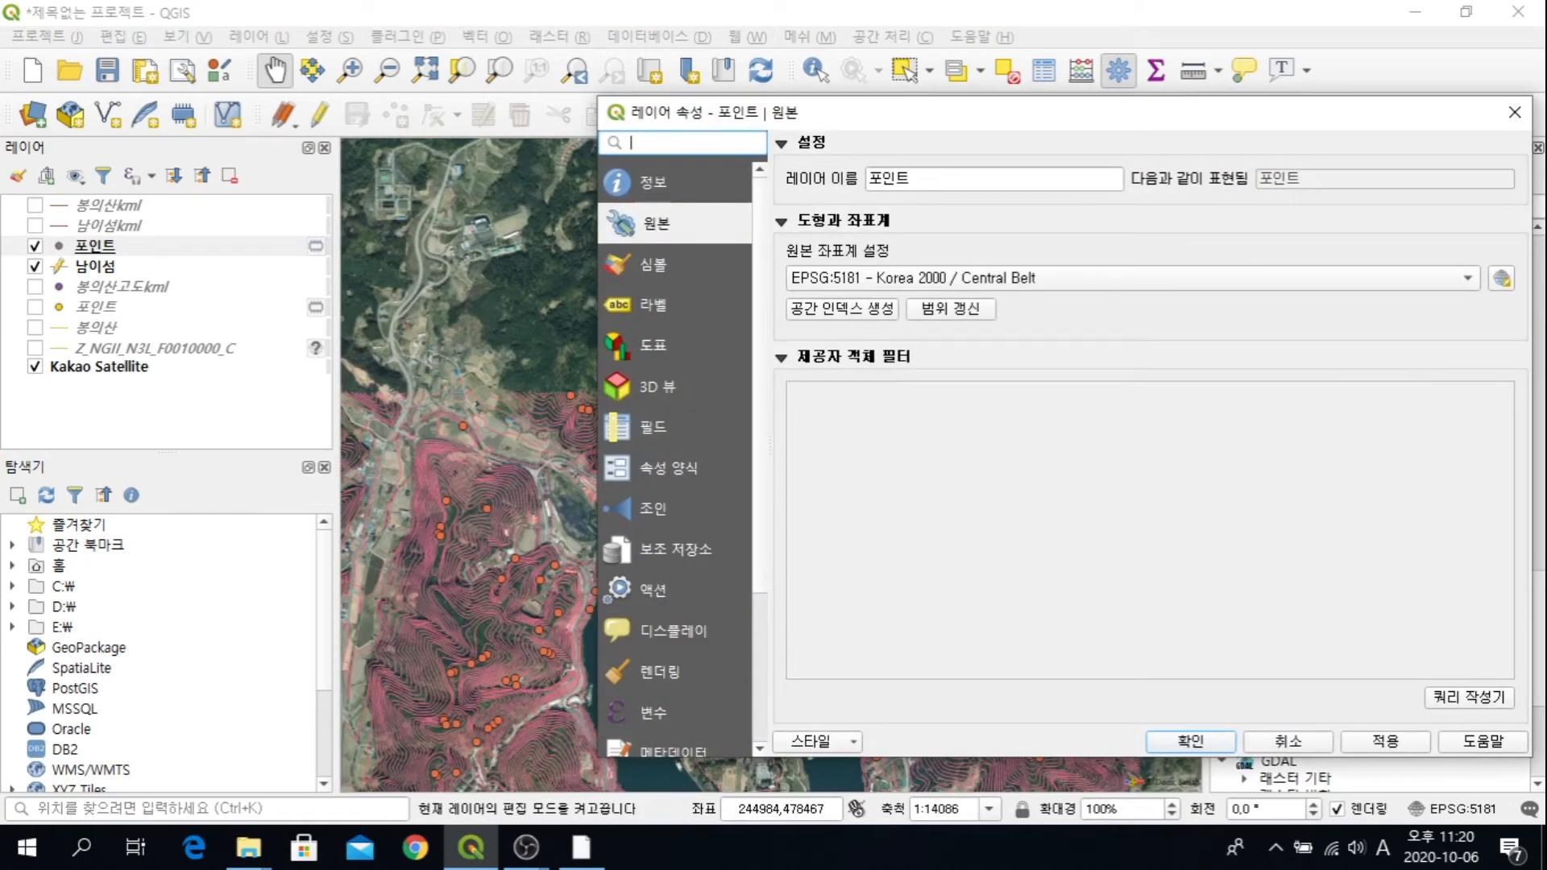
pyautogui.click(1516, 113)
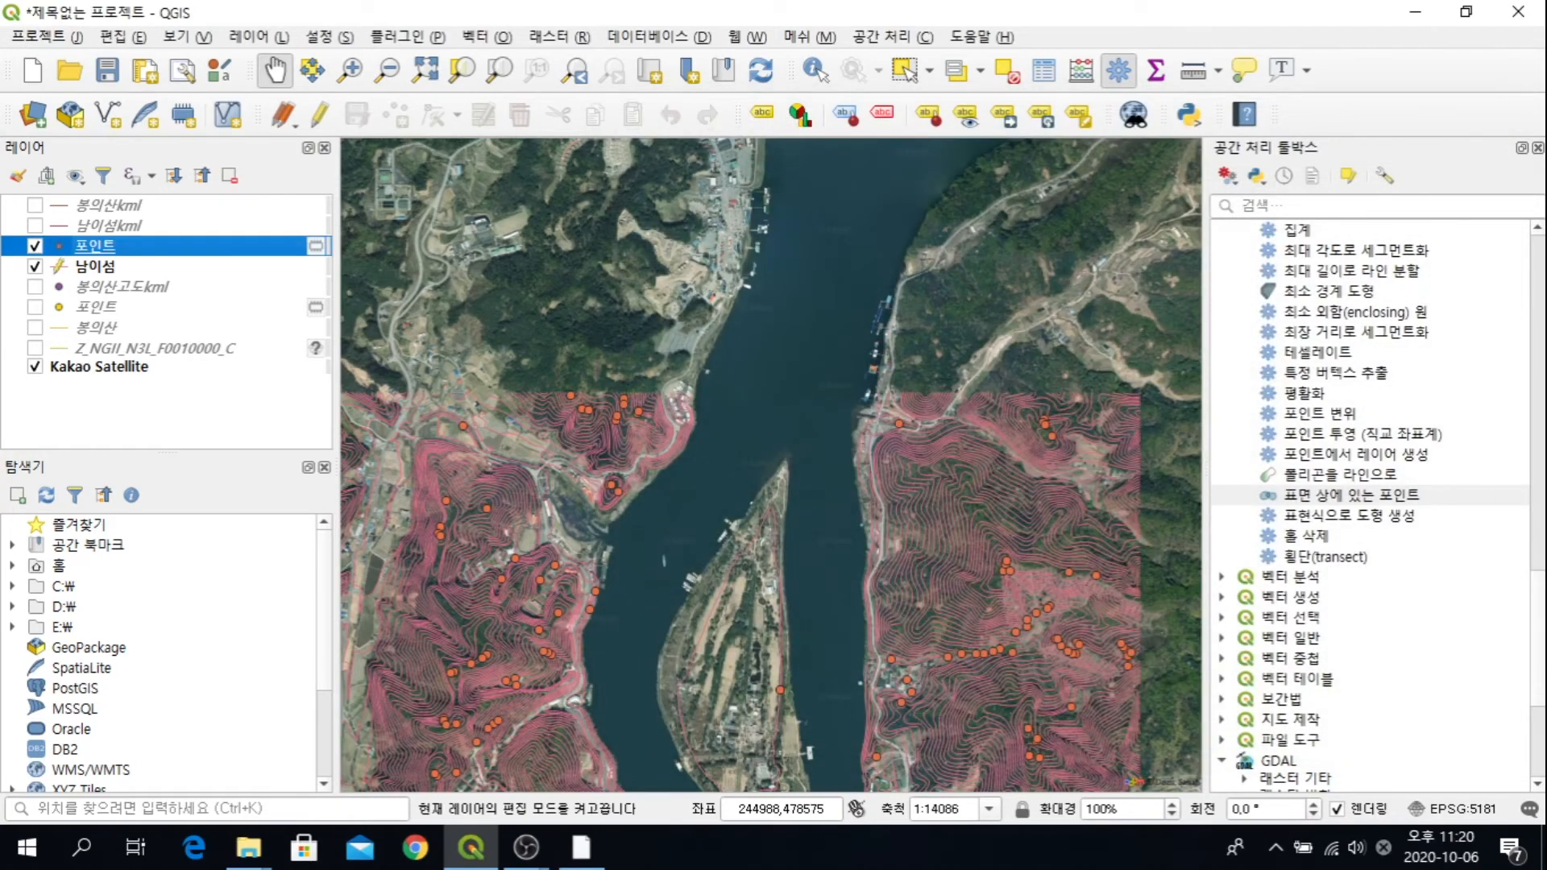
# Step: Start a KML export of the new 포인트 layer to the file 남이섬고도kml.kml in the 연속28 folder
pyautogui.rightClick(159, 247)
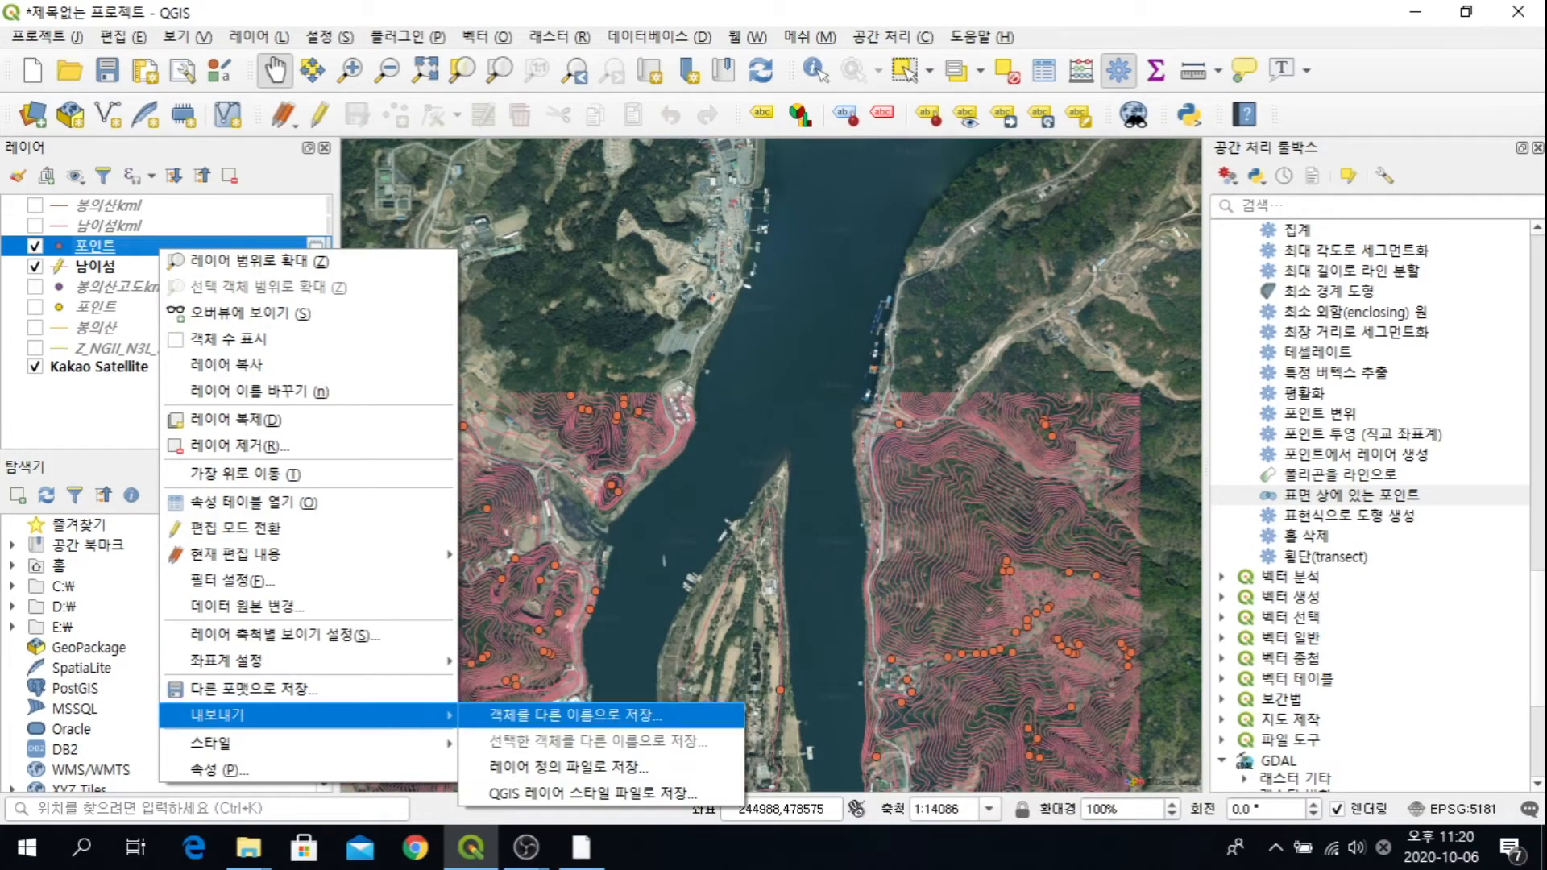
pyautogui.click(580, 715)
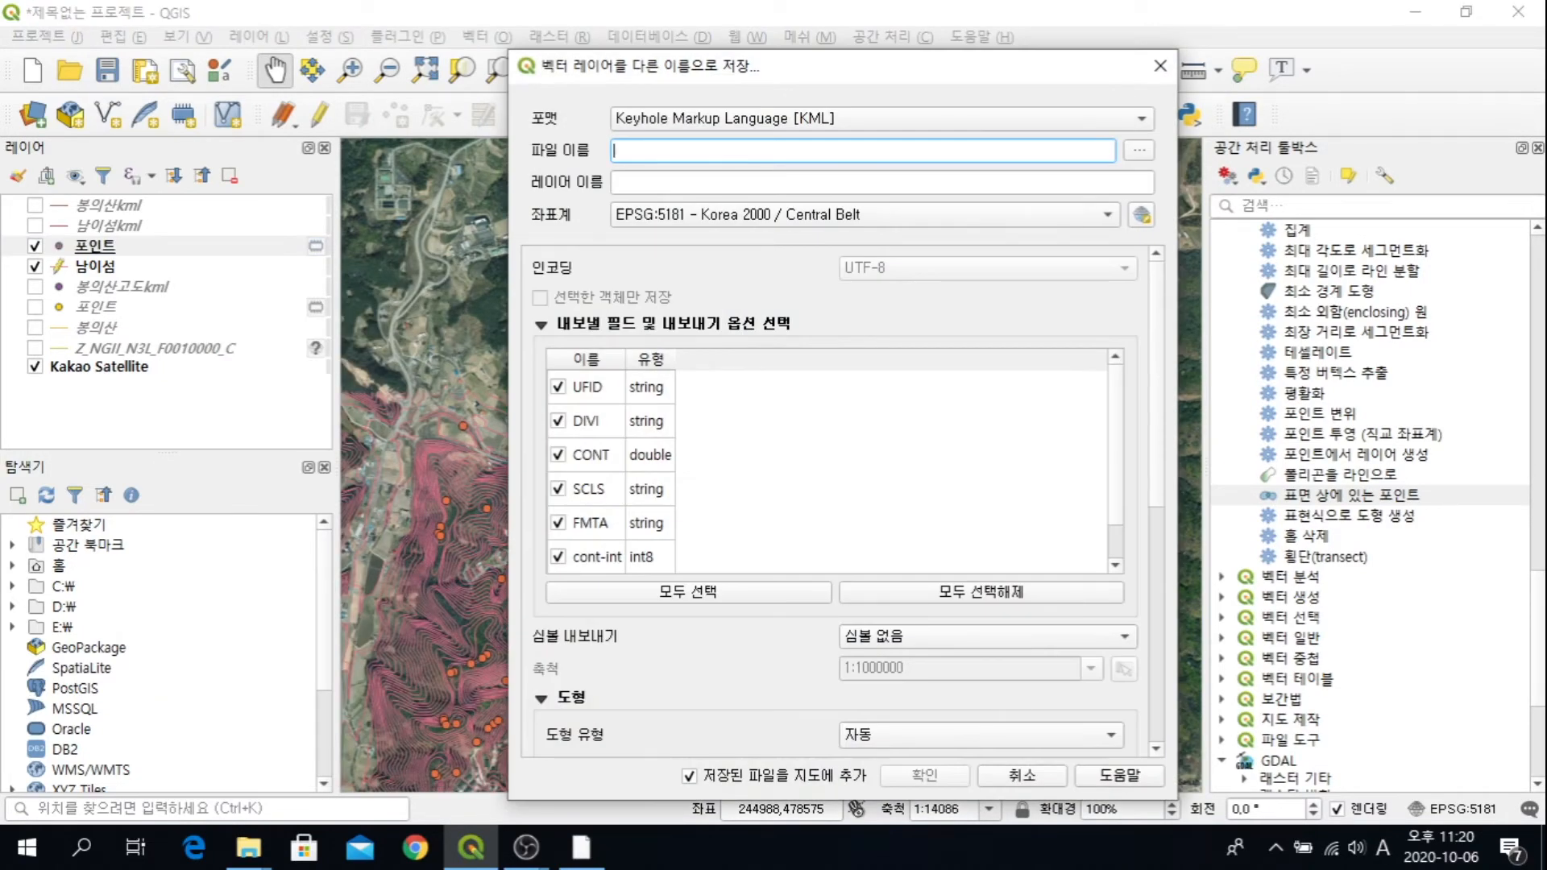
pyautogui.click(1139, 151)
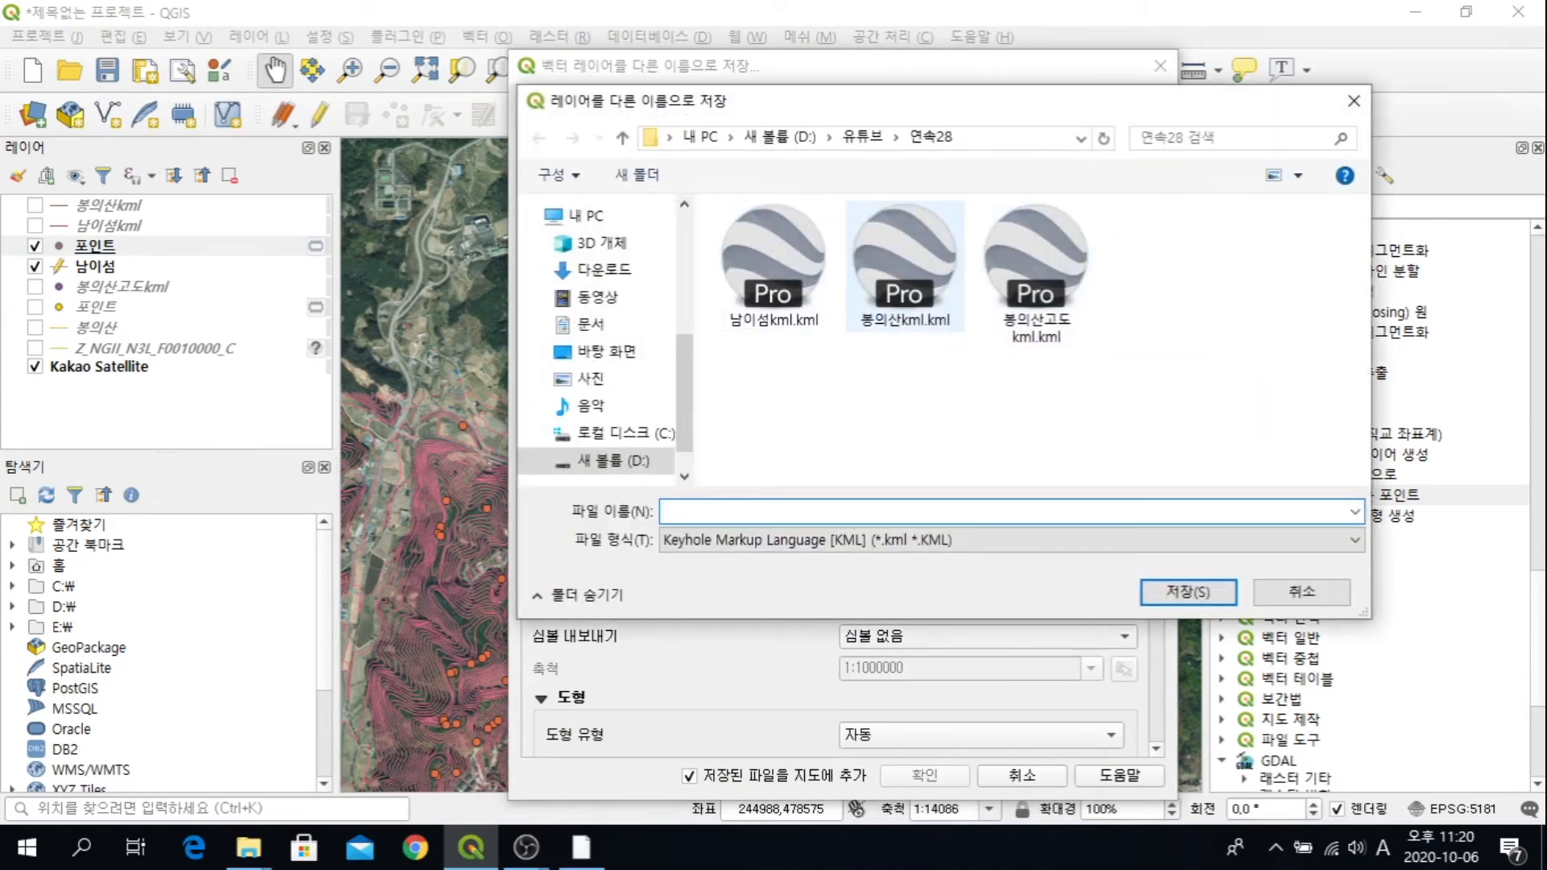
pyautogui.click(773, 266)
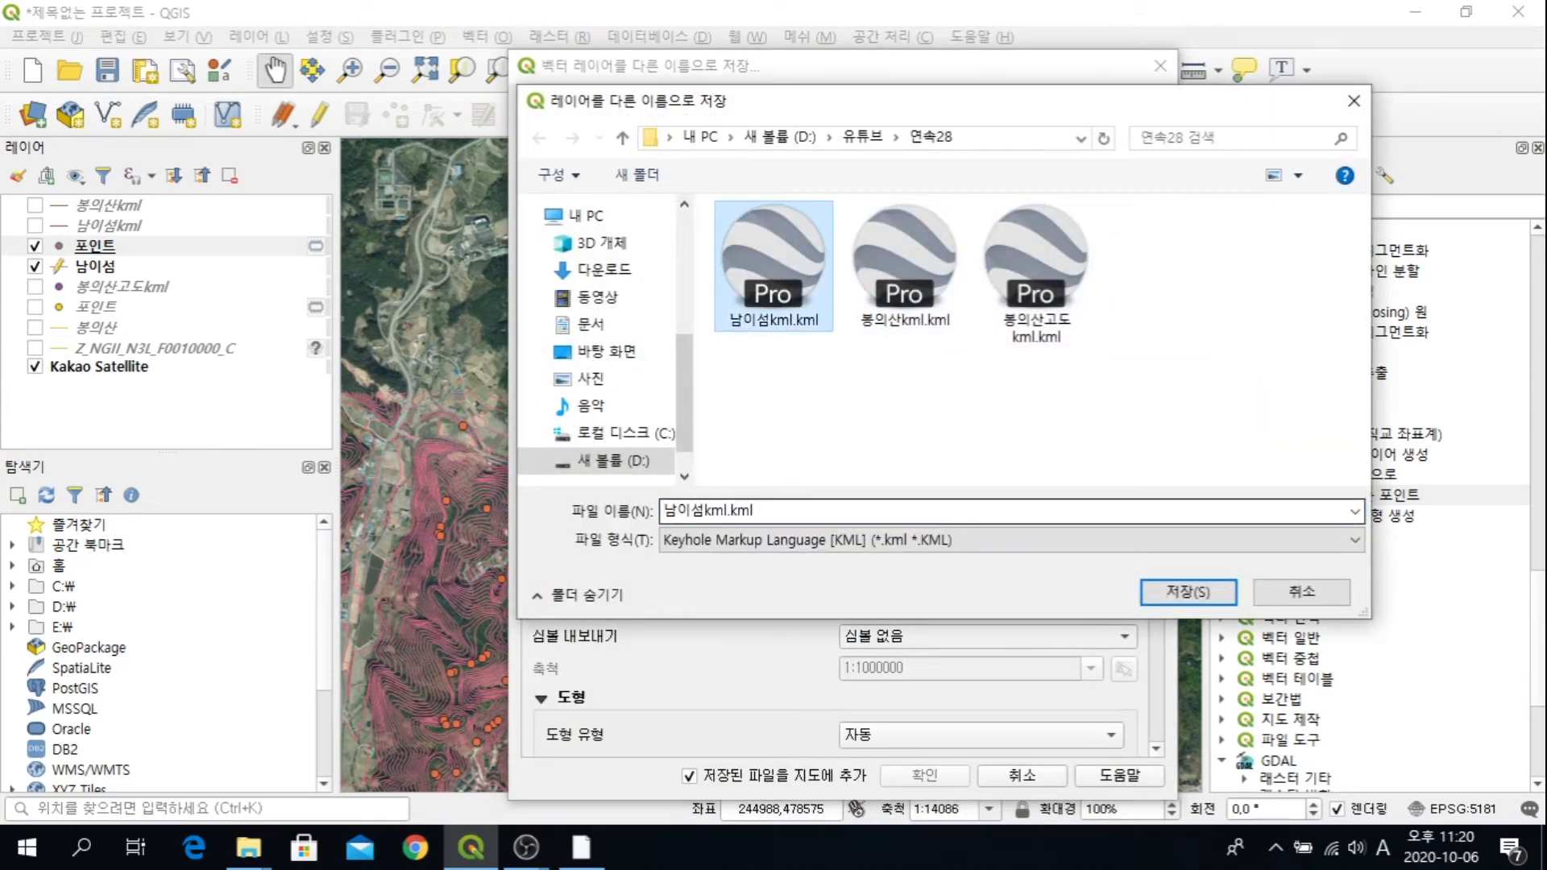
pyautogui.press('Tab')
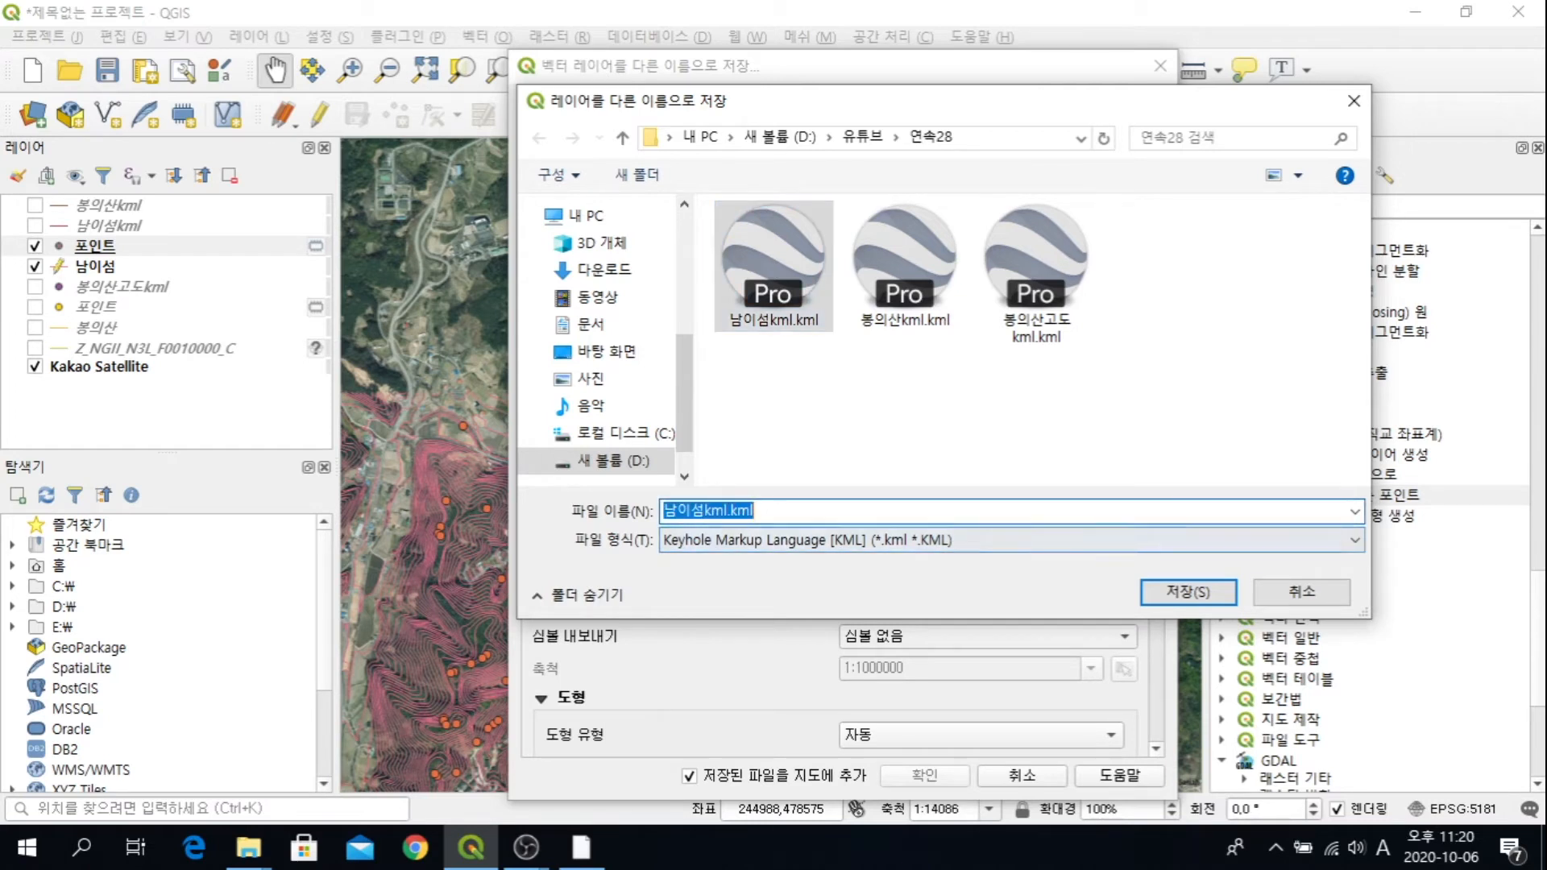
pyautogui.press('Tab')
pyautogui.write('r')
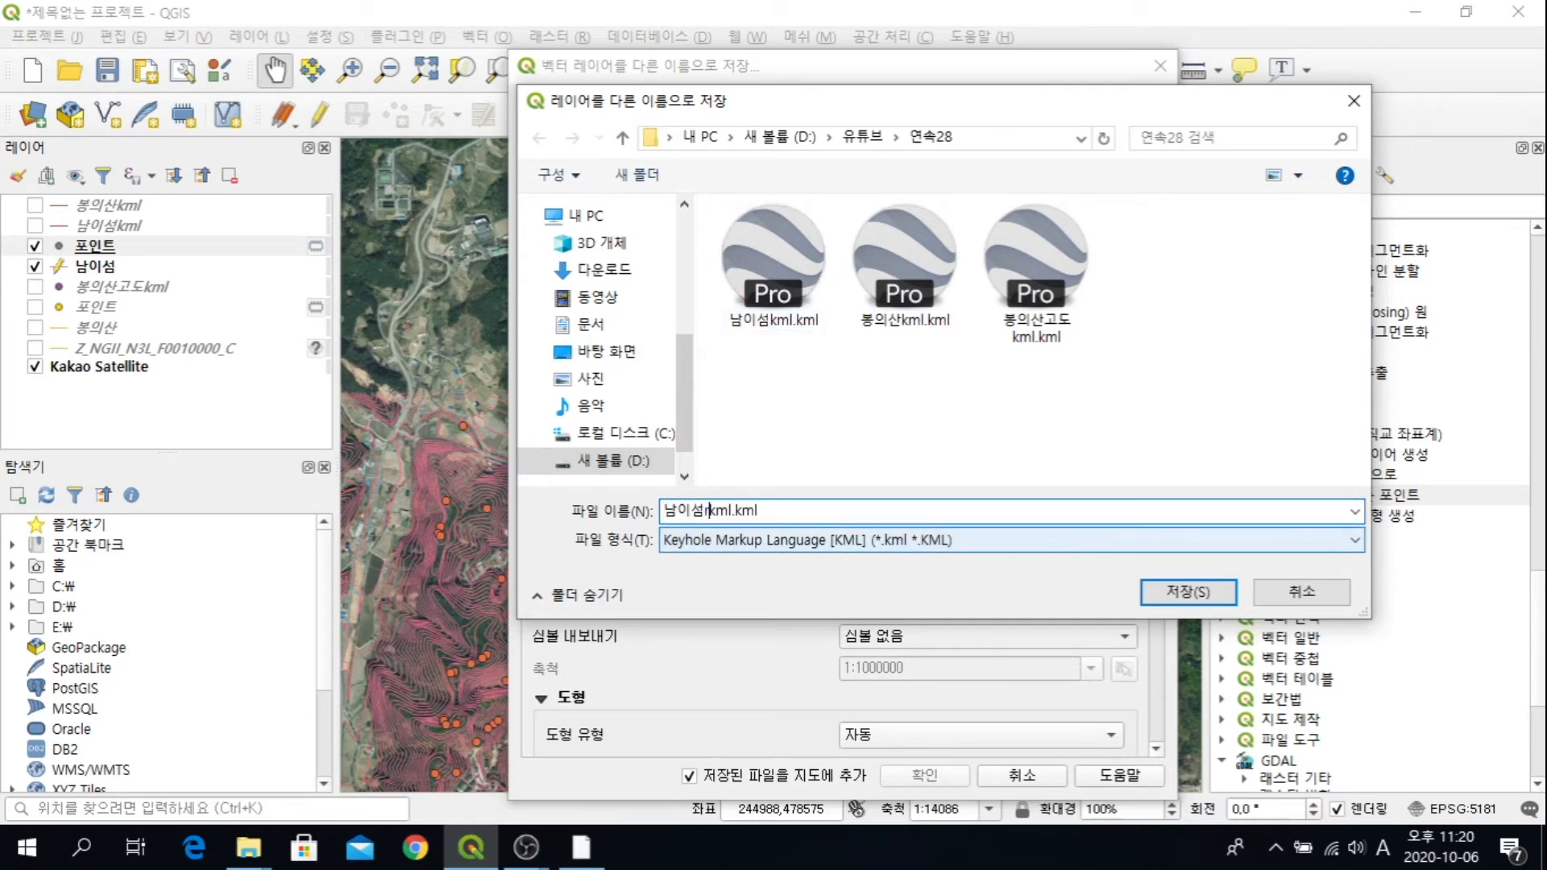
pyautogui.write('도')
pyautogui.press('Return')
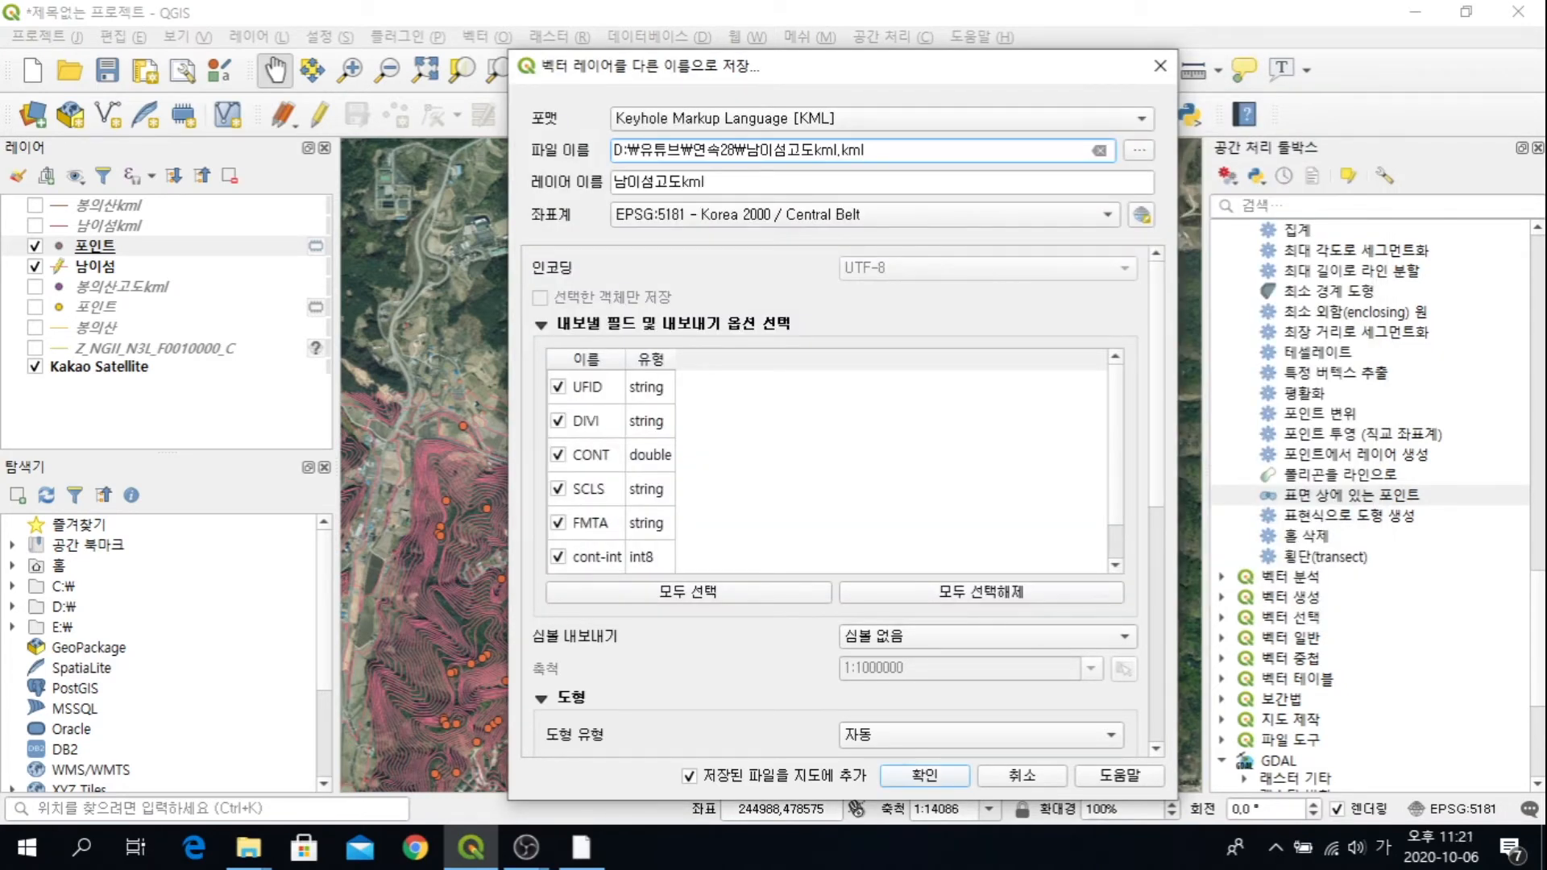
# Step: Export only the cont-int field, set NameField to cont-int, and save the KML
pyautogui.click(981, 592)
pyautogui.scroll(-3, 981, 591)
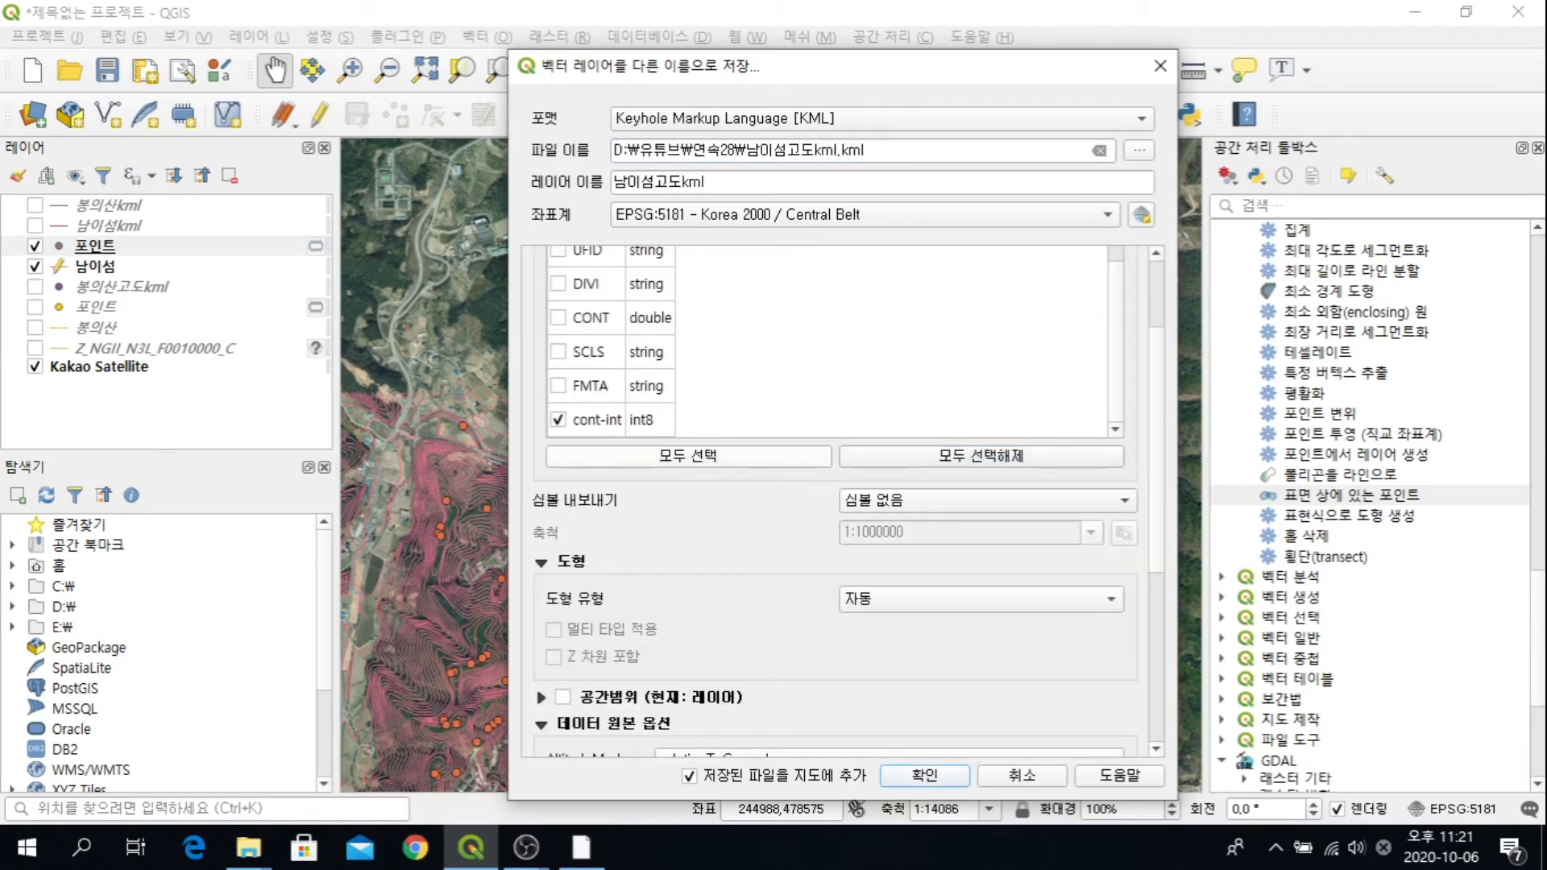
pyautogui.scroll(-3, 835, 499)
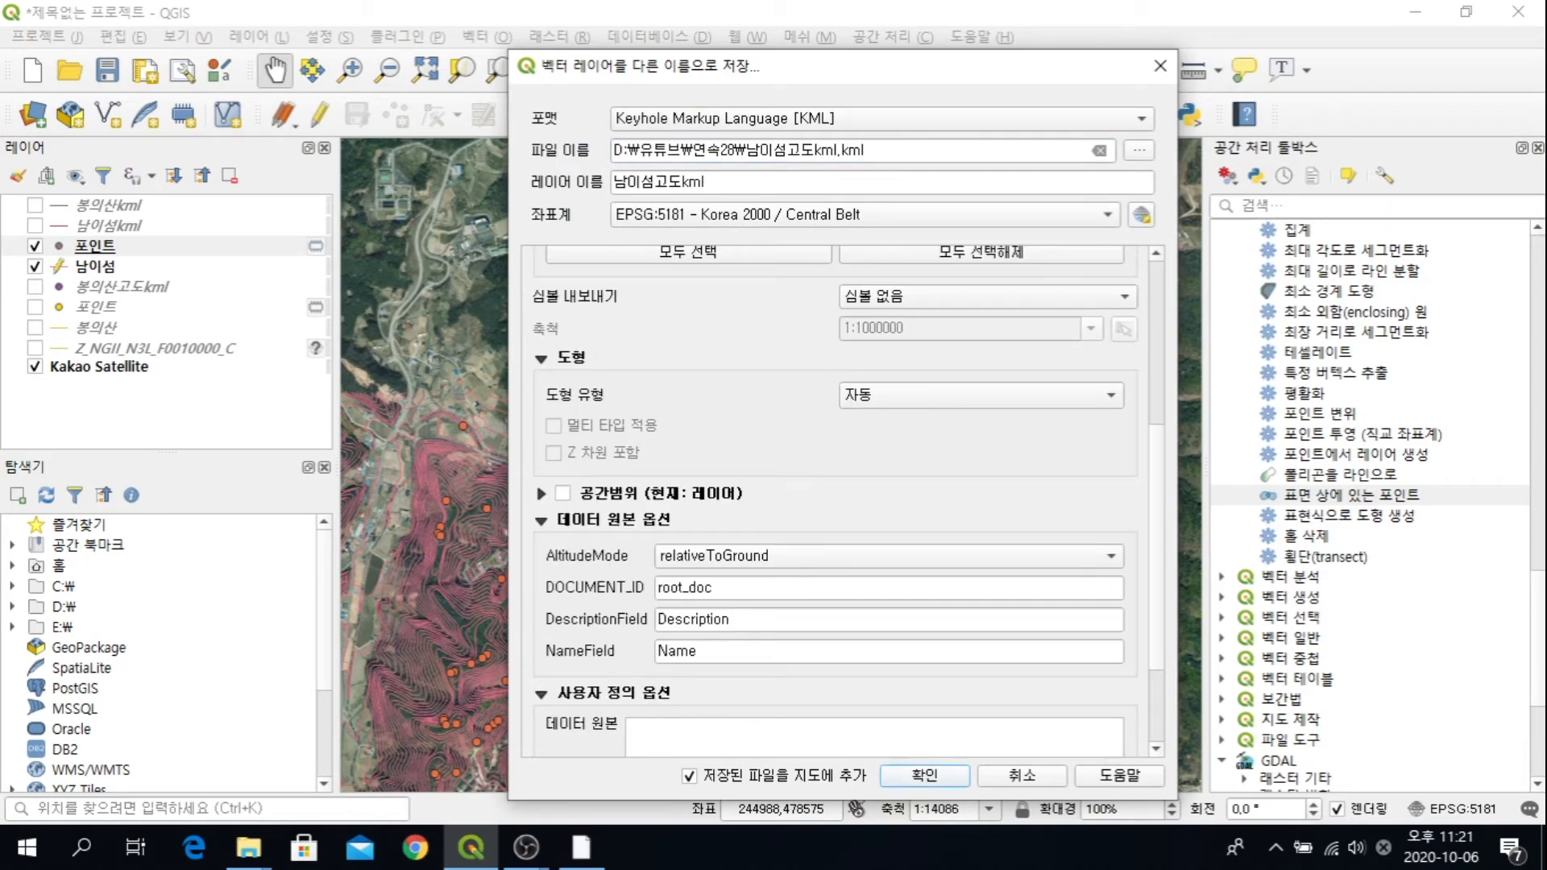
pyautogui.moveTo(720, 652); pyautogui.dragTo(661, 652)
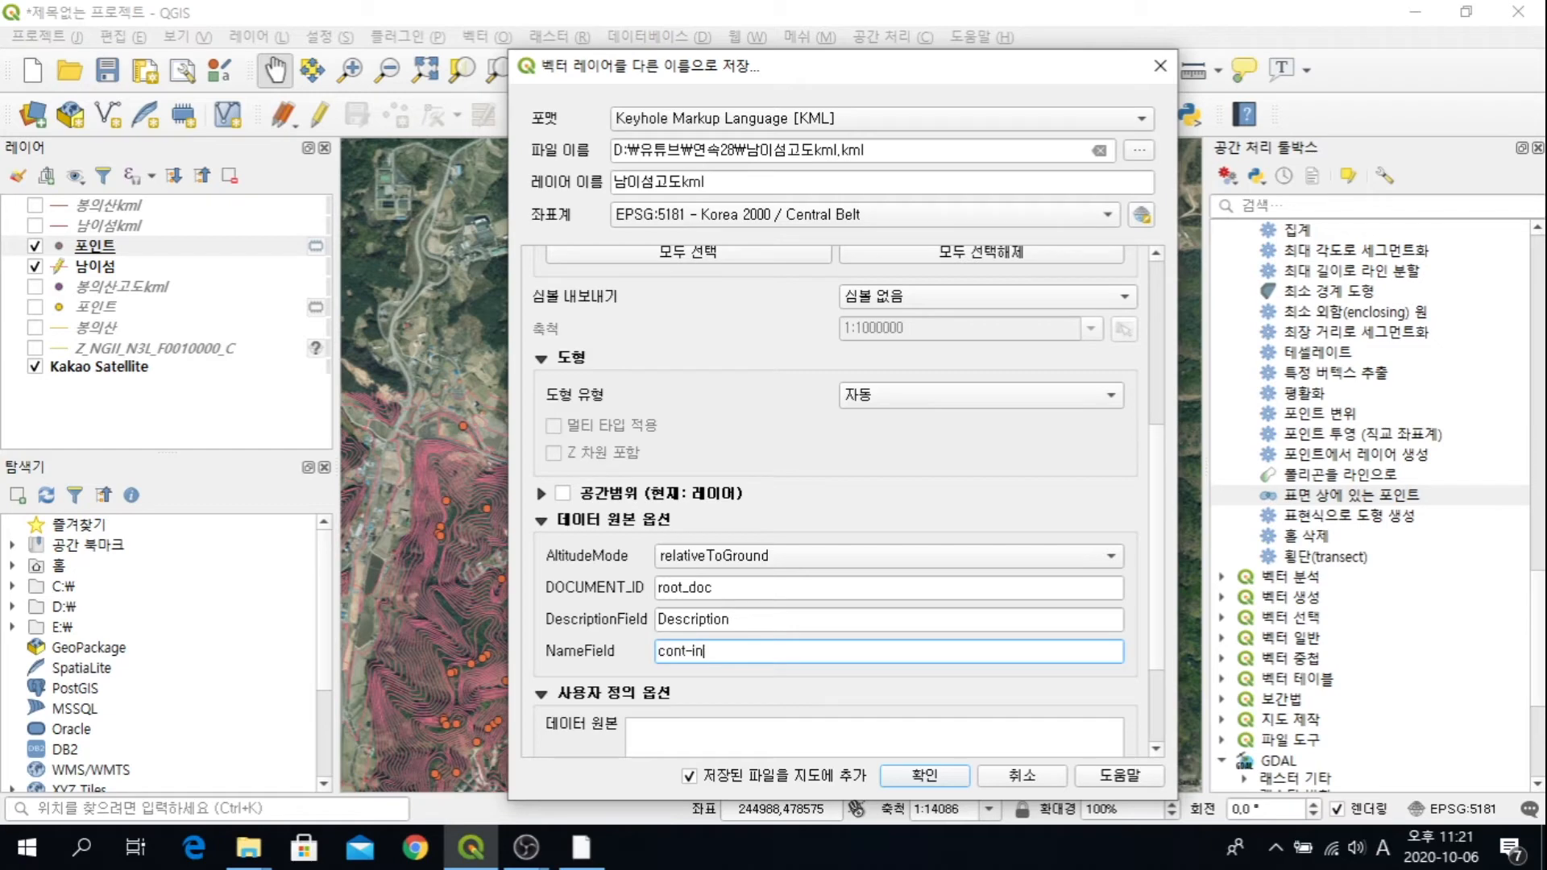
pyautogui.scroll(-3, 709, 502)
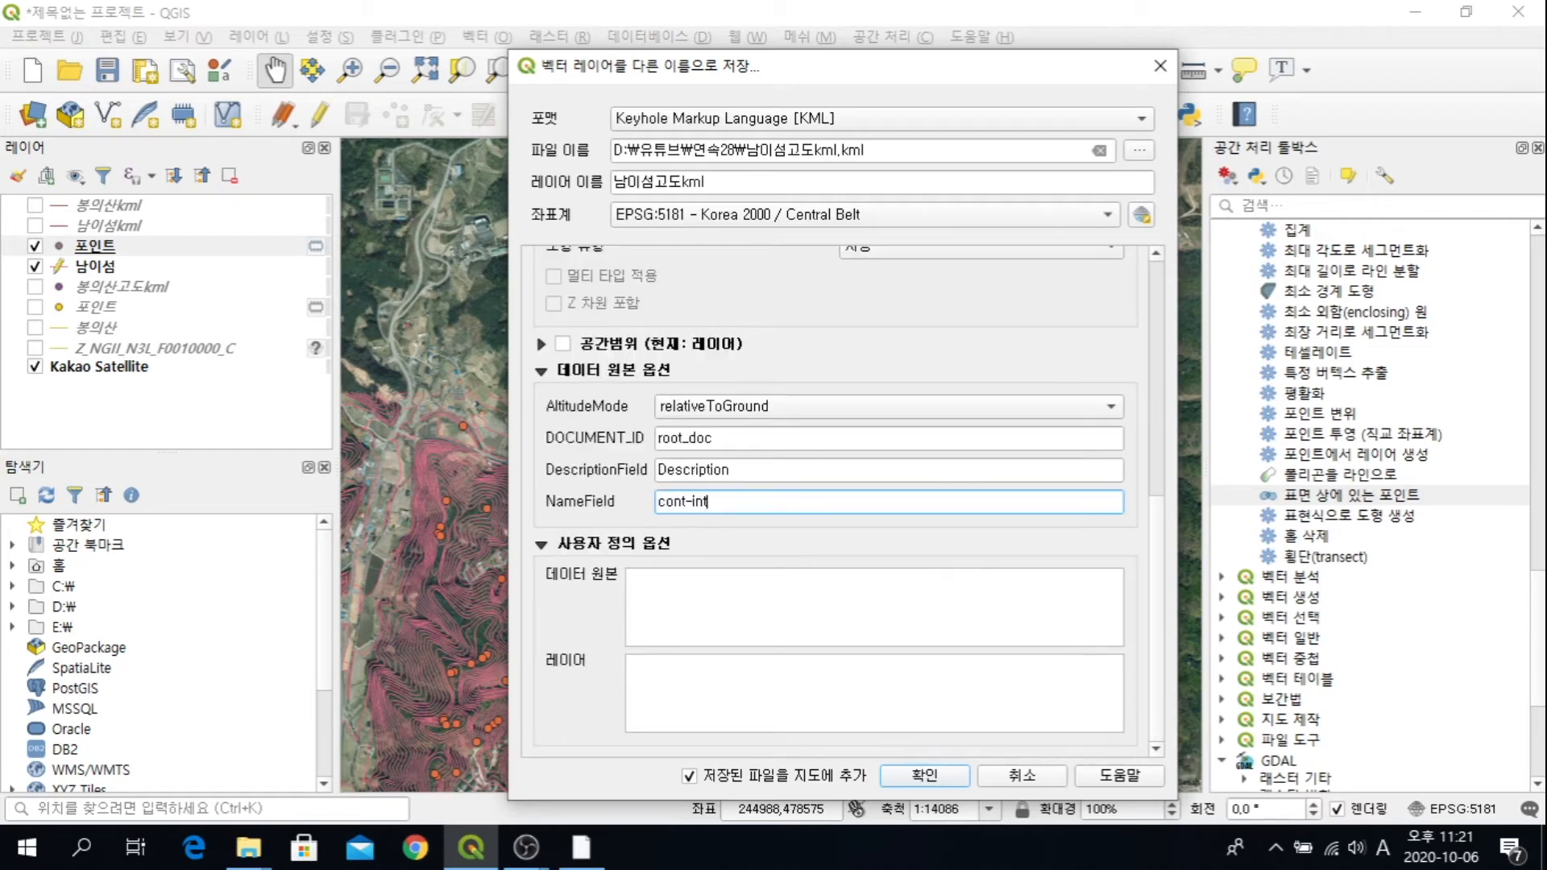
pyautogui.click(925, 775)
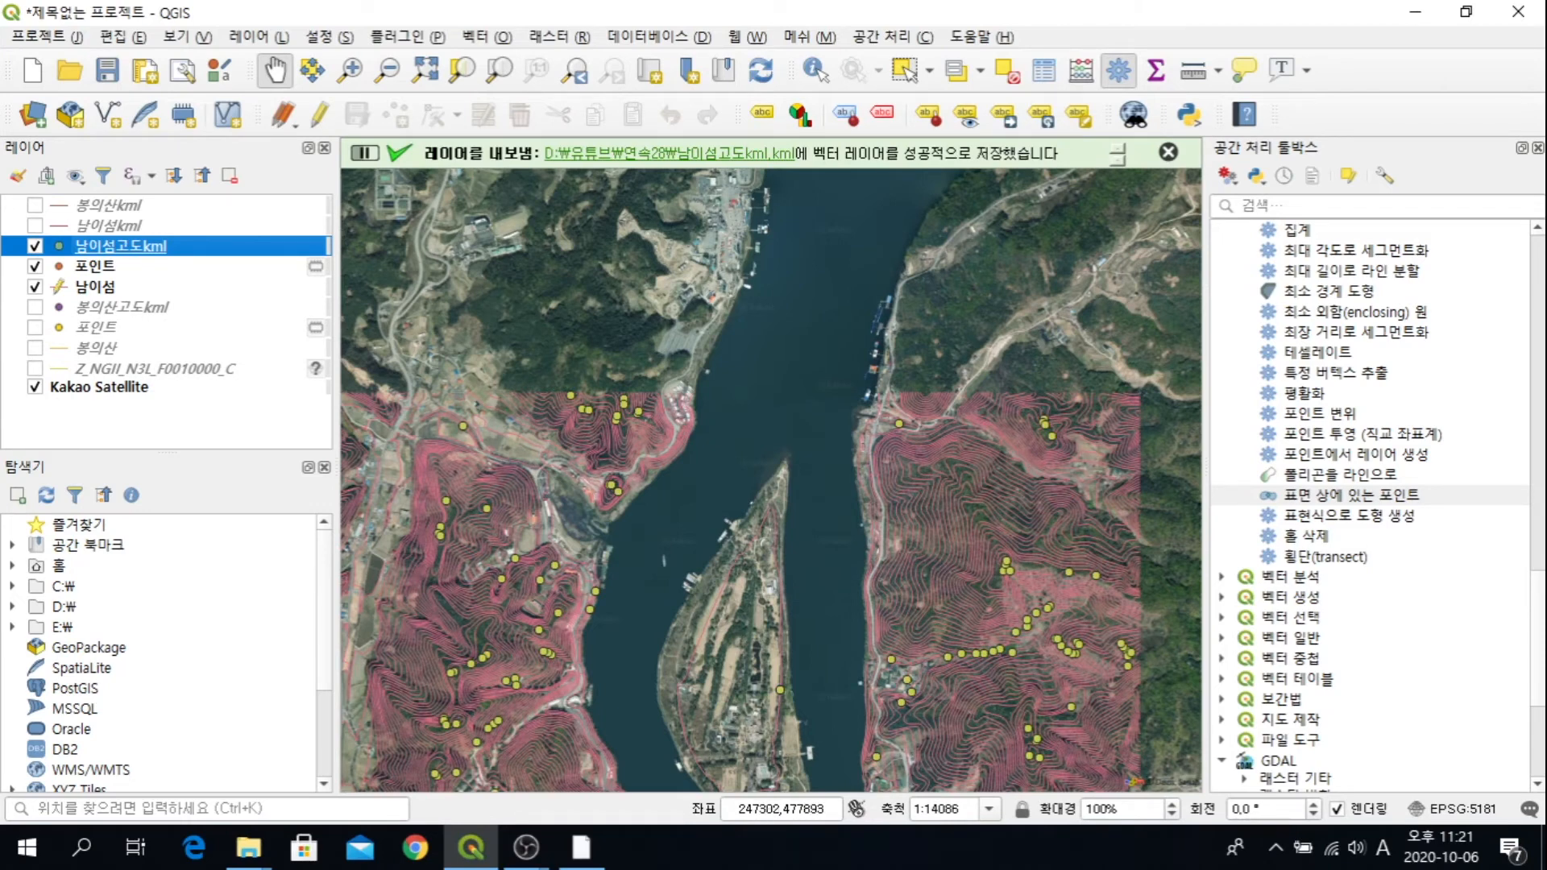
# Step: Open 봉의산kml.kml and 봉의산고도kml.kml from the 연속28 folder in Google Earth Pro
pyautogui.click(248, 846)
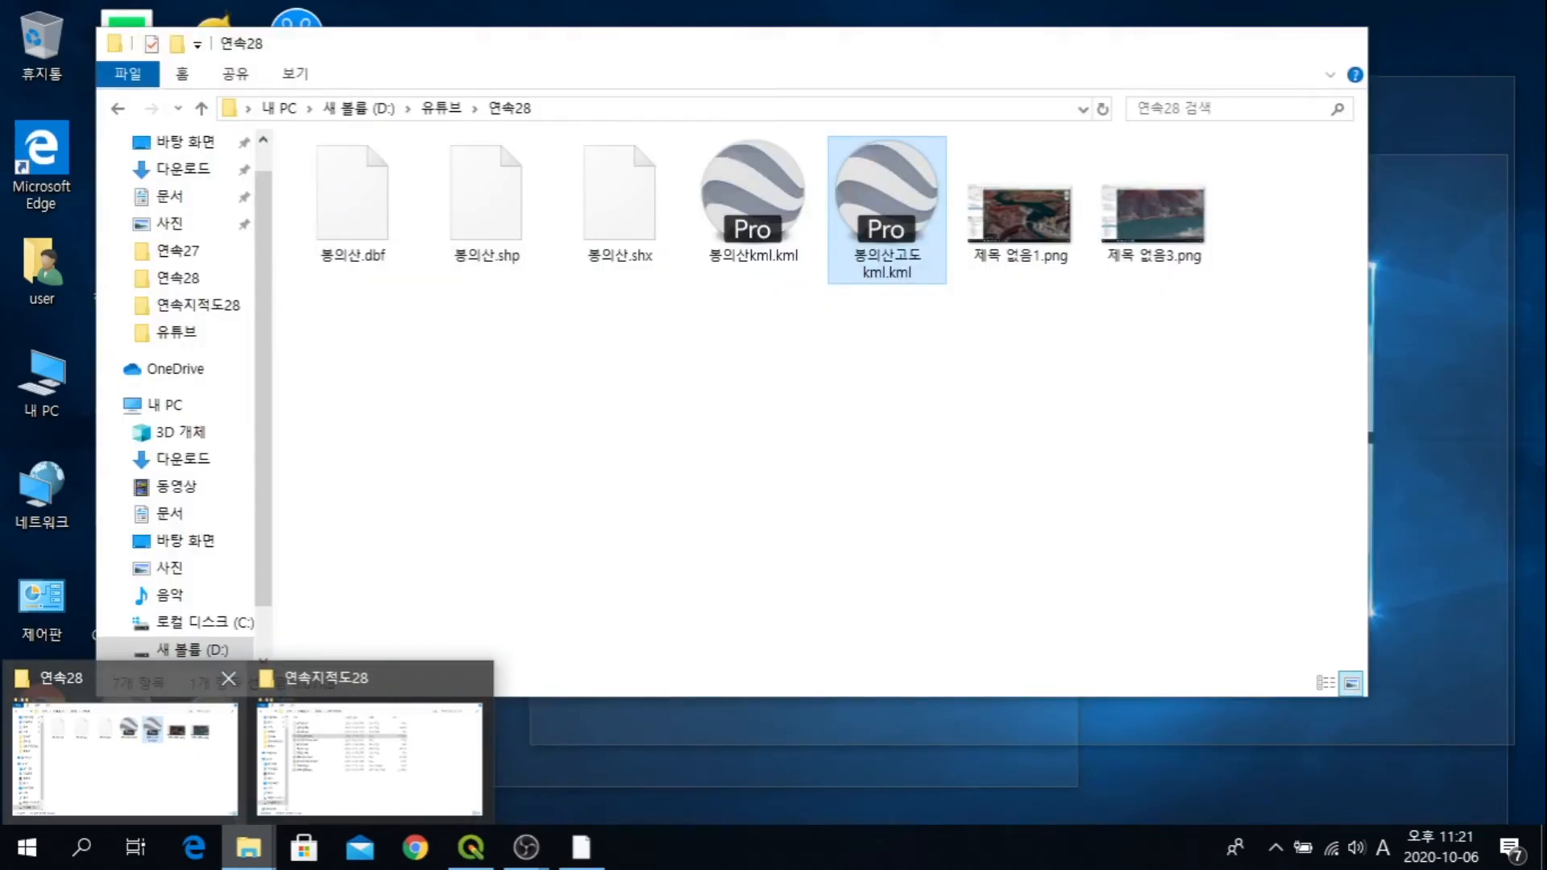
pyautogui.click(125, 753)
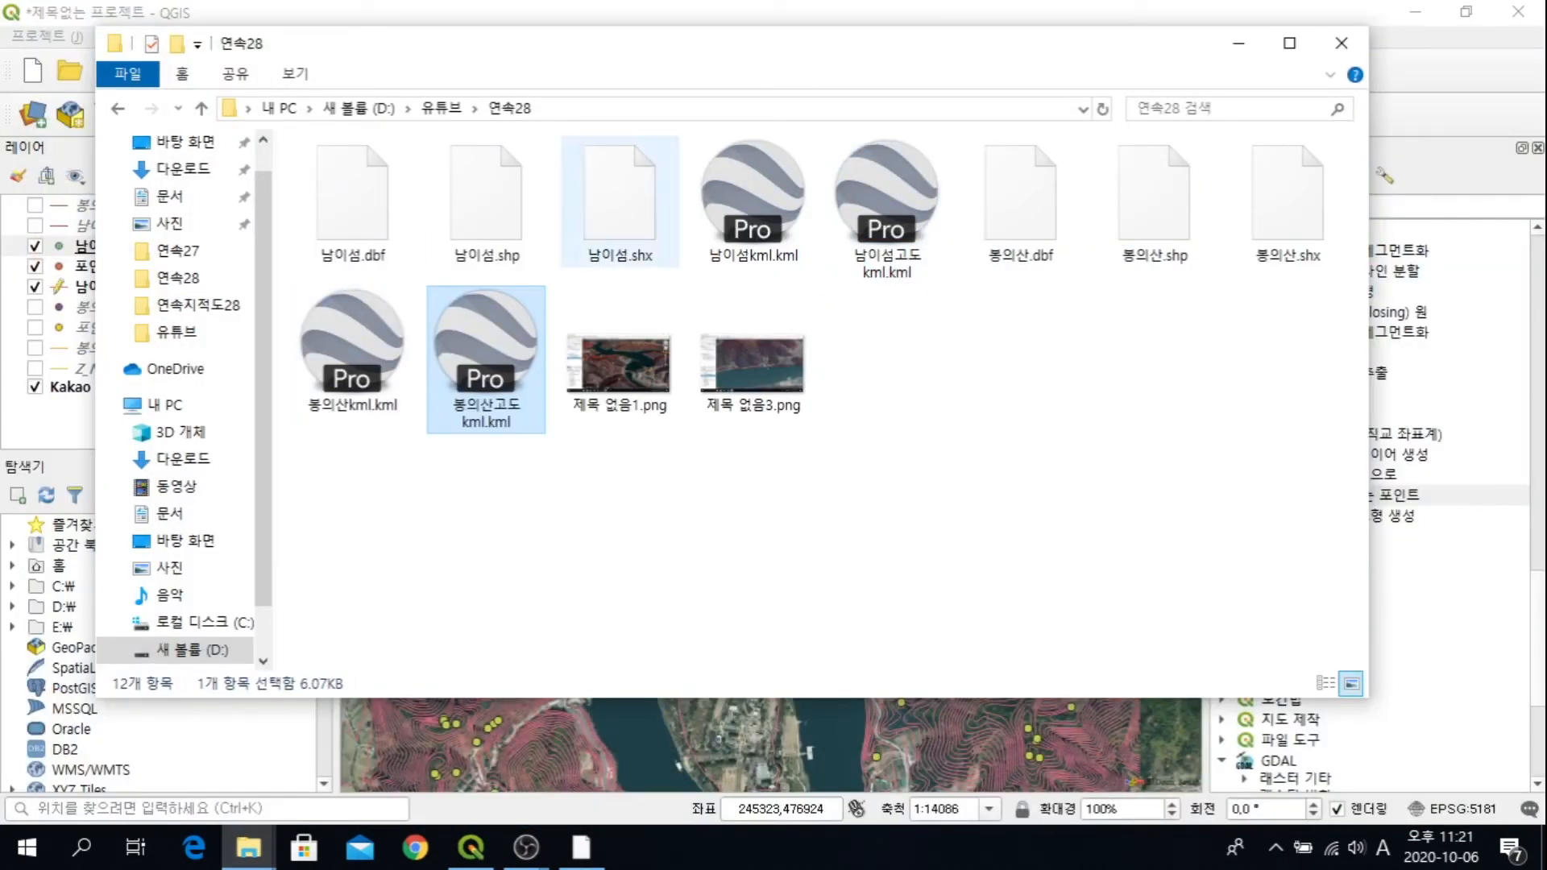
pyautogui.click(352, 351)
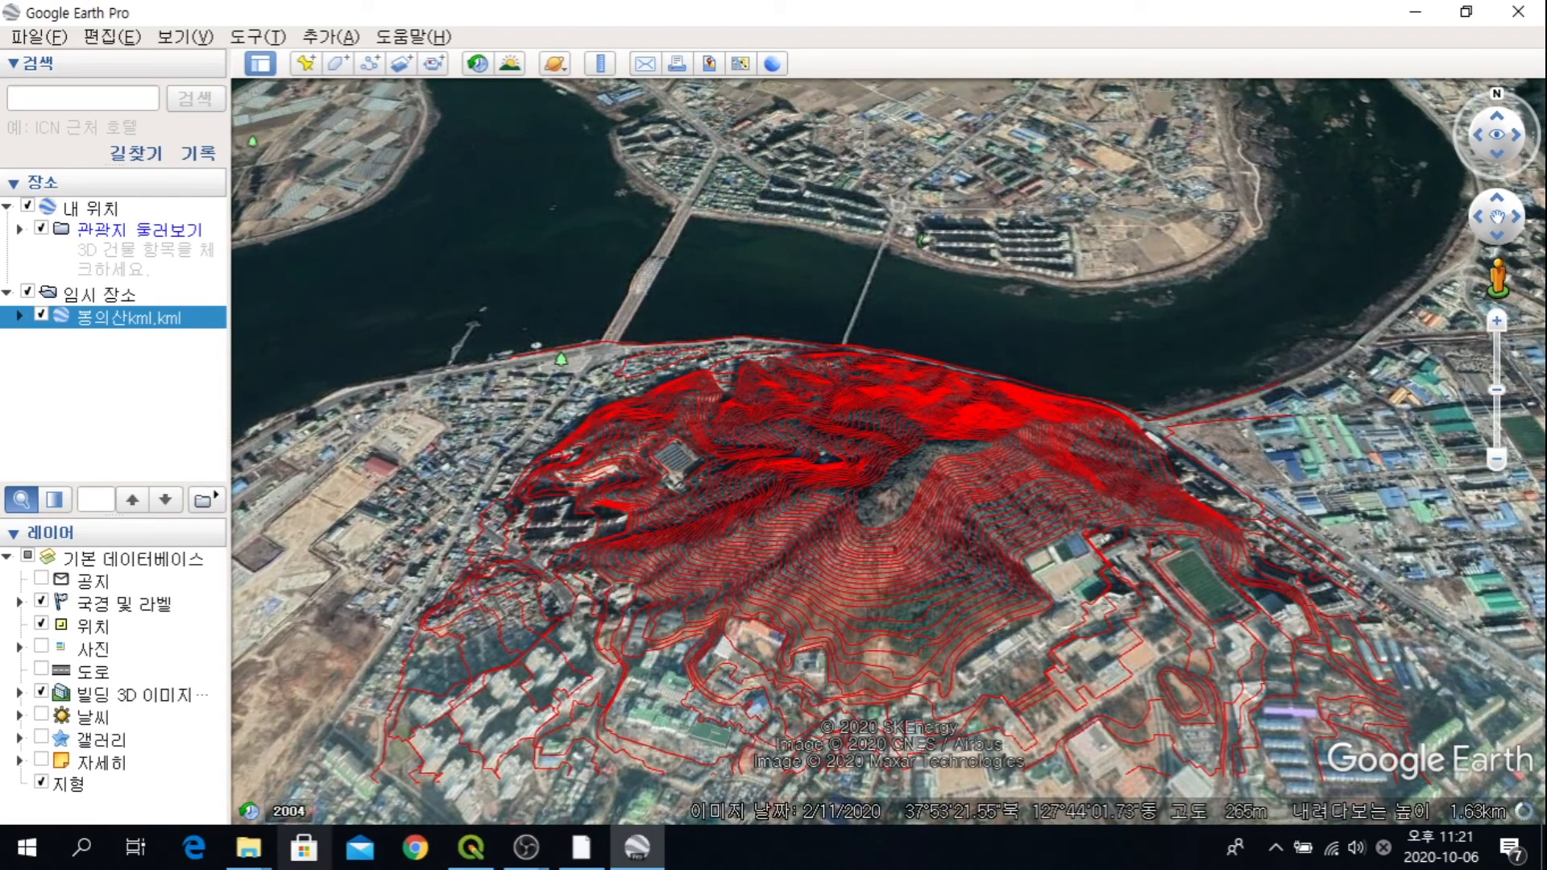
pyautogui.click(249, 847)
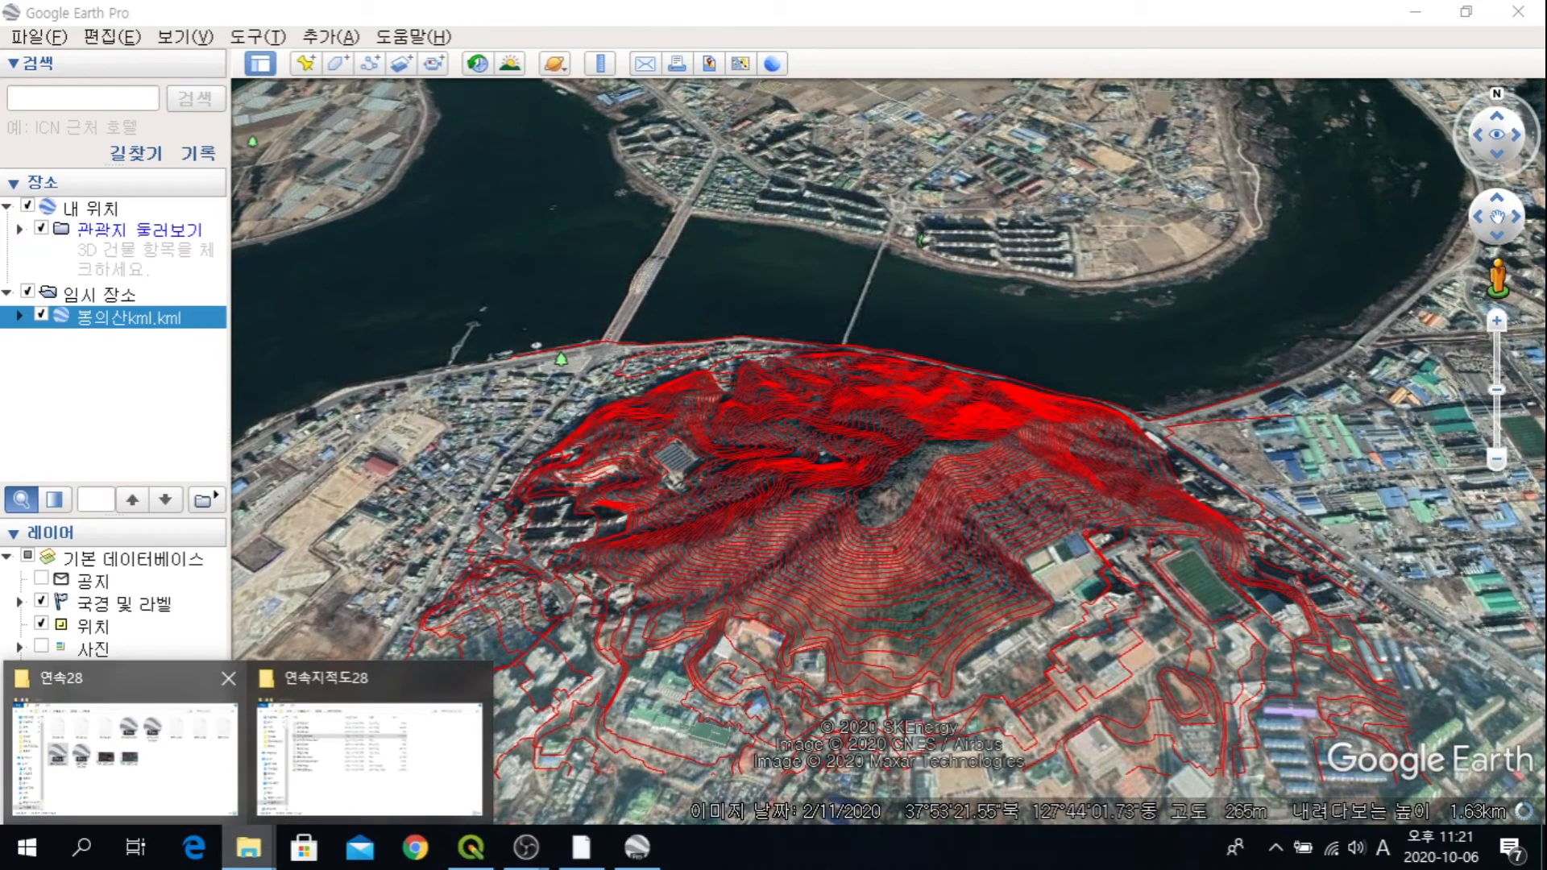
pyautogui.click(125, 749)
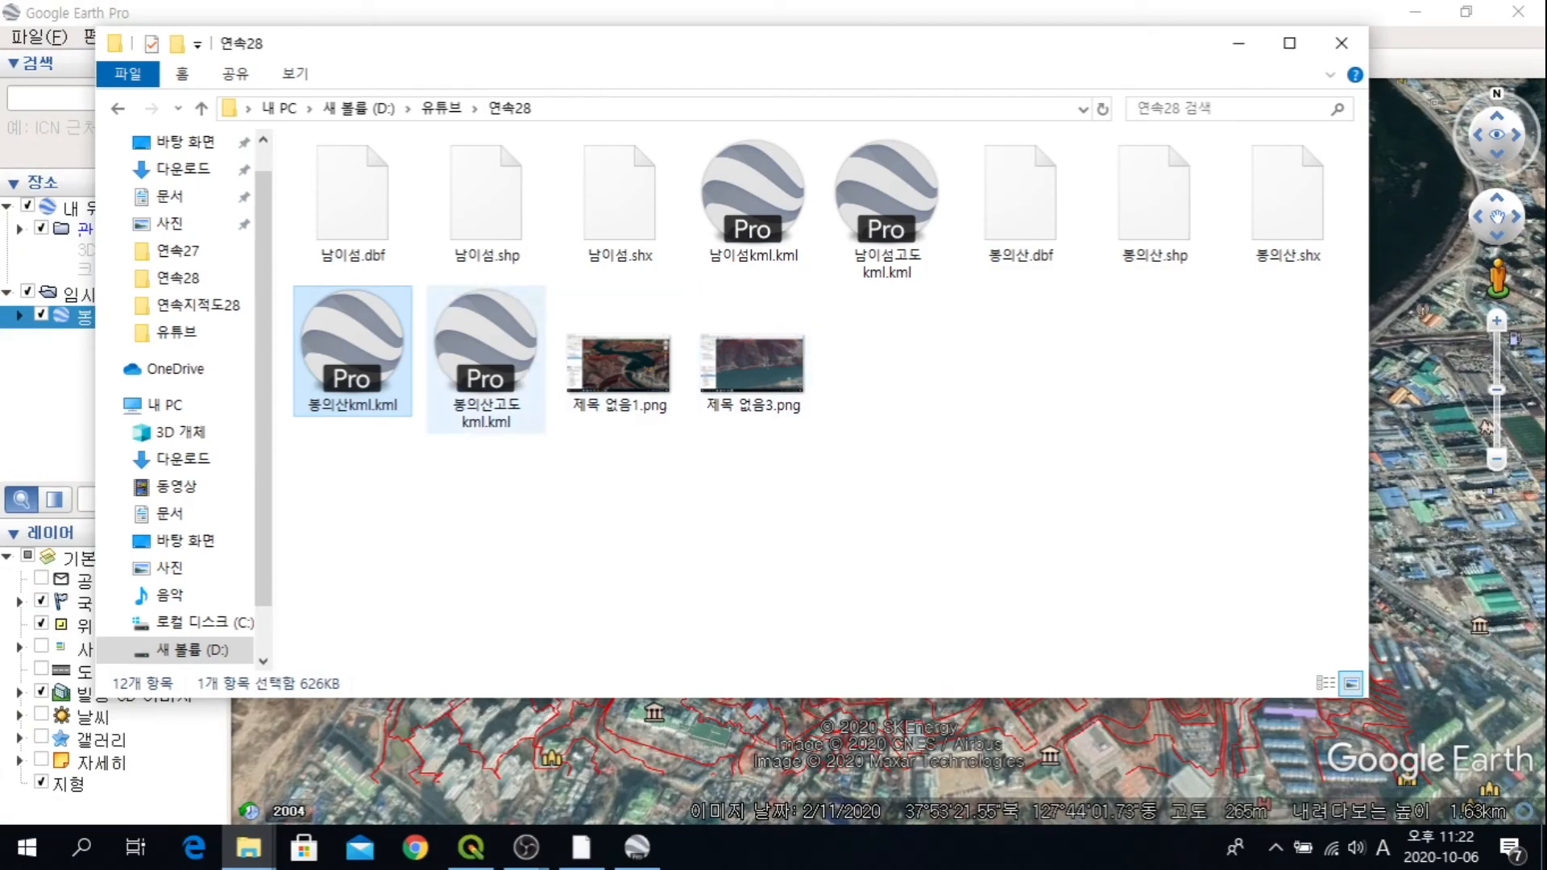
pyautogui.doubleClick(486, 359)
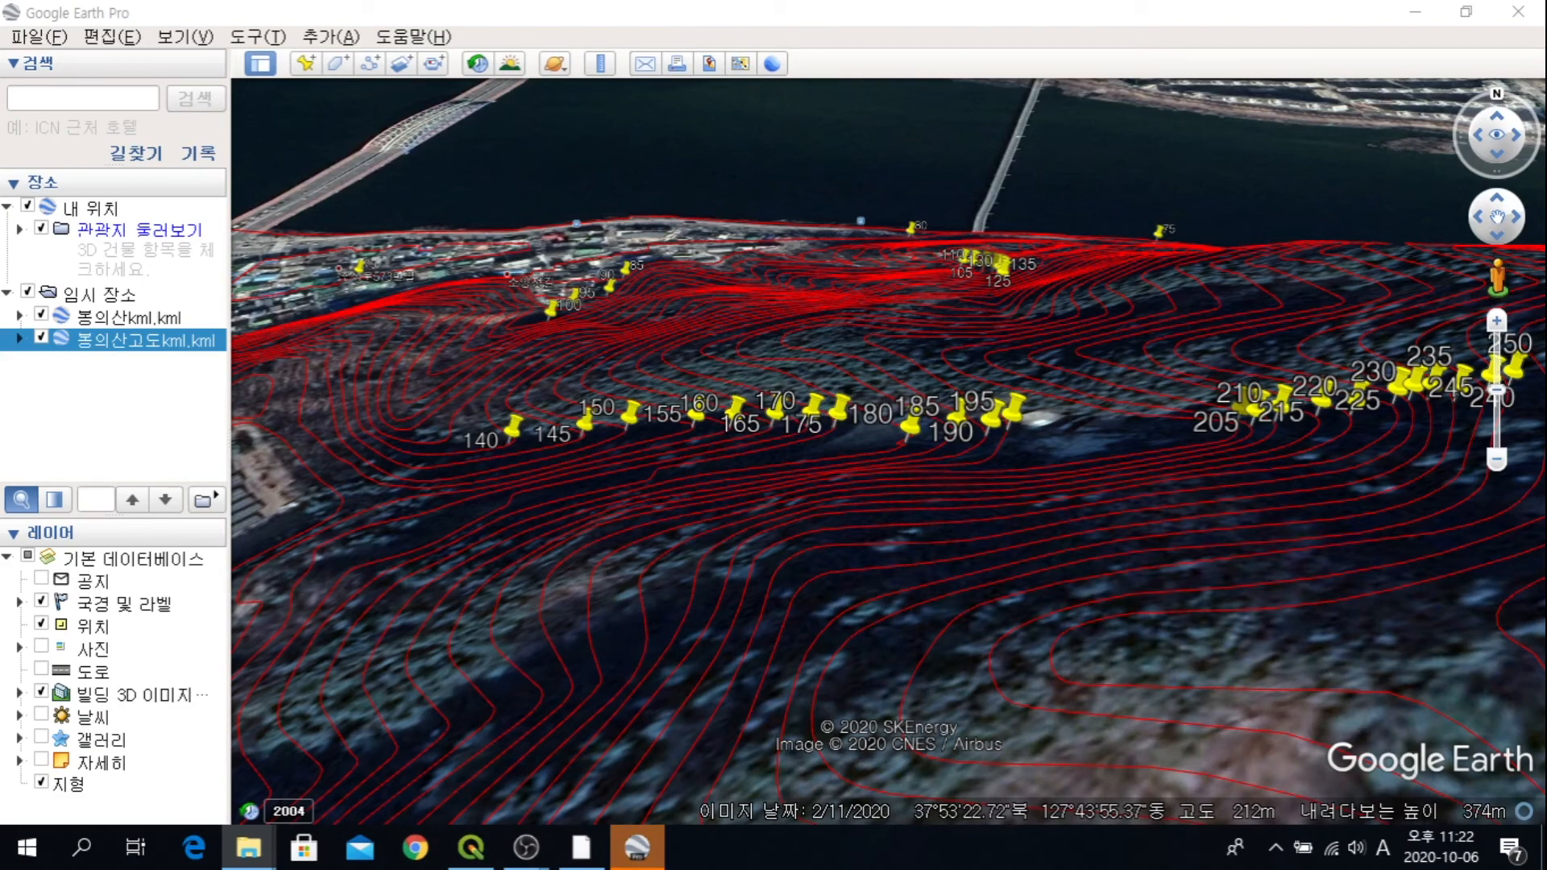
pyautogui.scroll(-1, 473, 349)
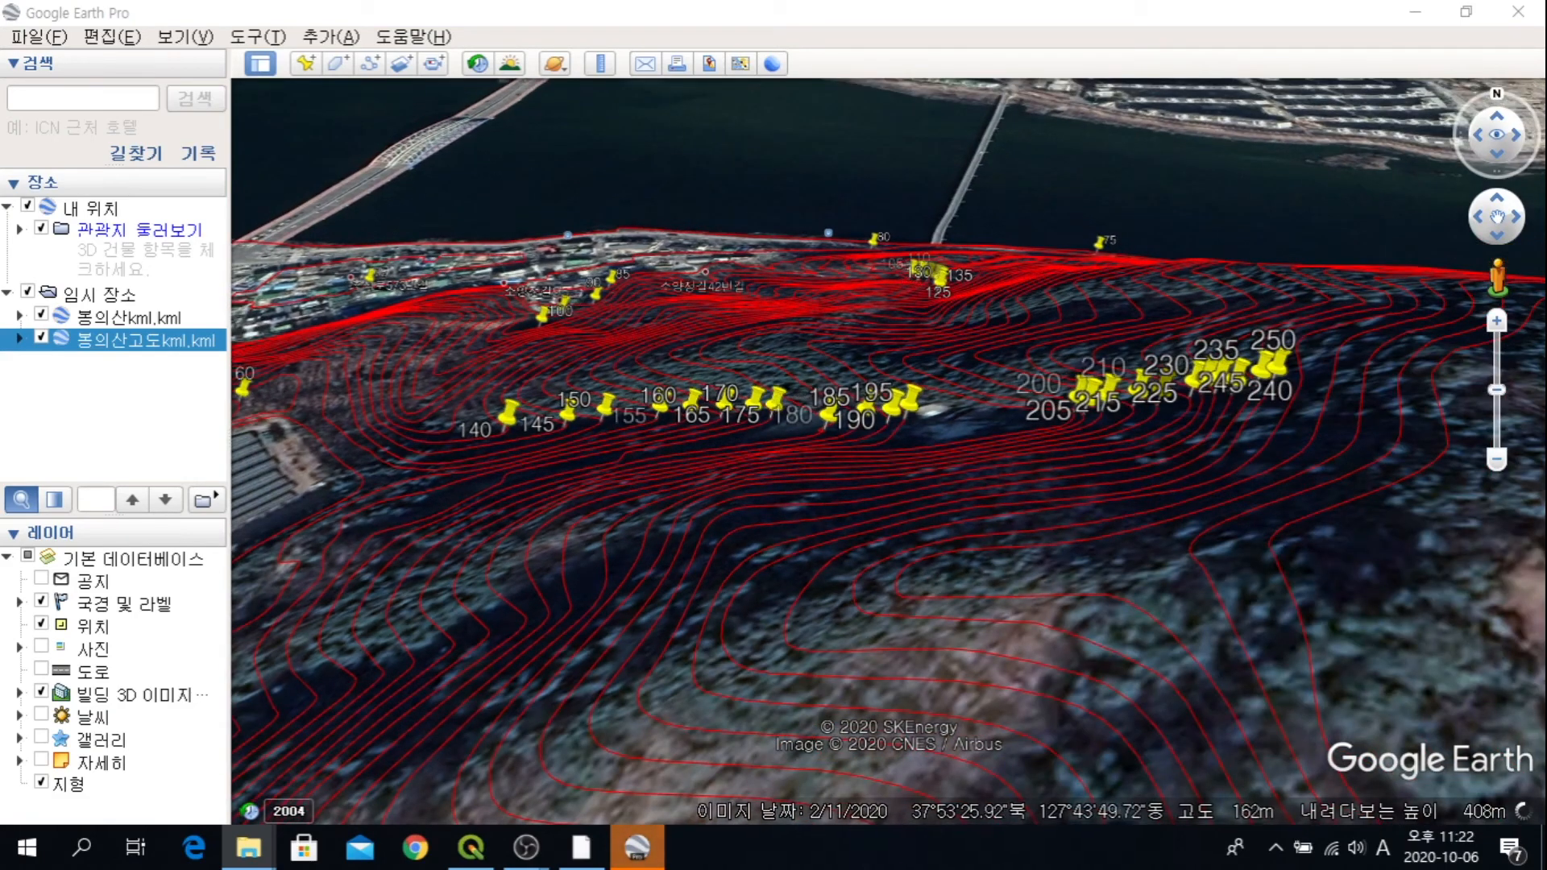
# Step: Open 남이섬kml.kml from the 연속28 folder in Google Earth Pro and view the contours around the island
pyautogui.moveTo(249, 846)
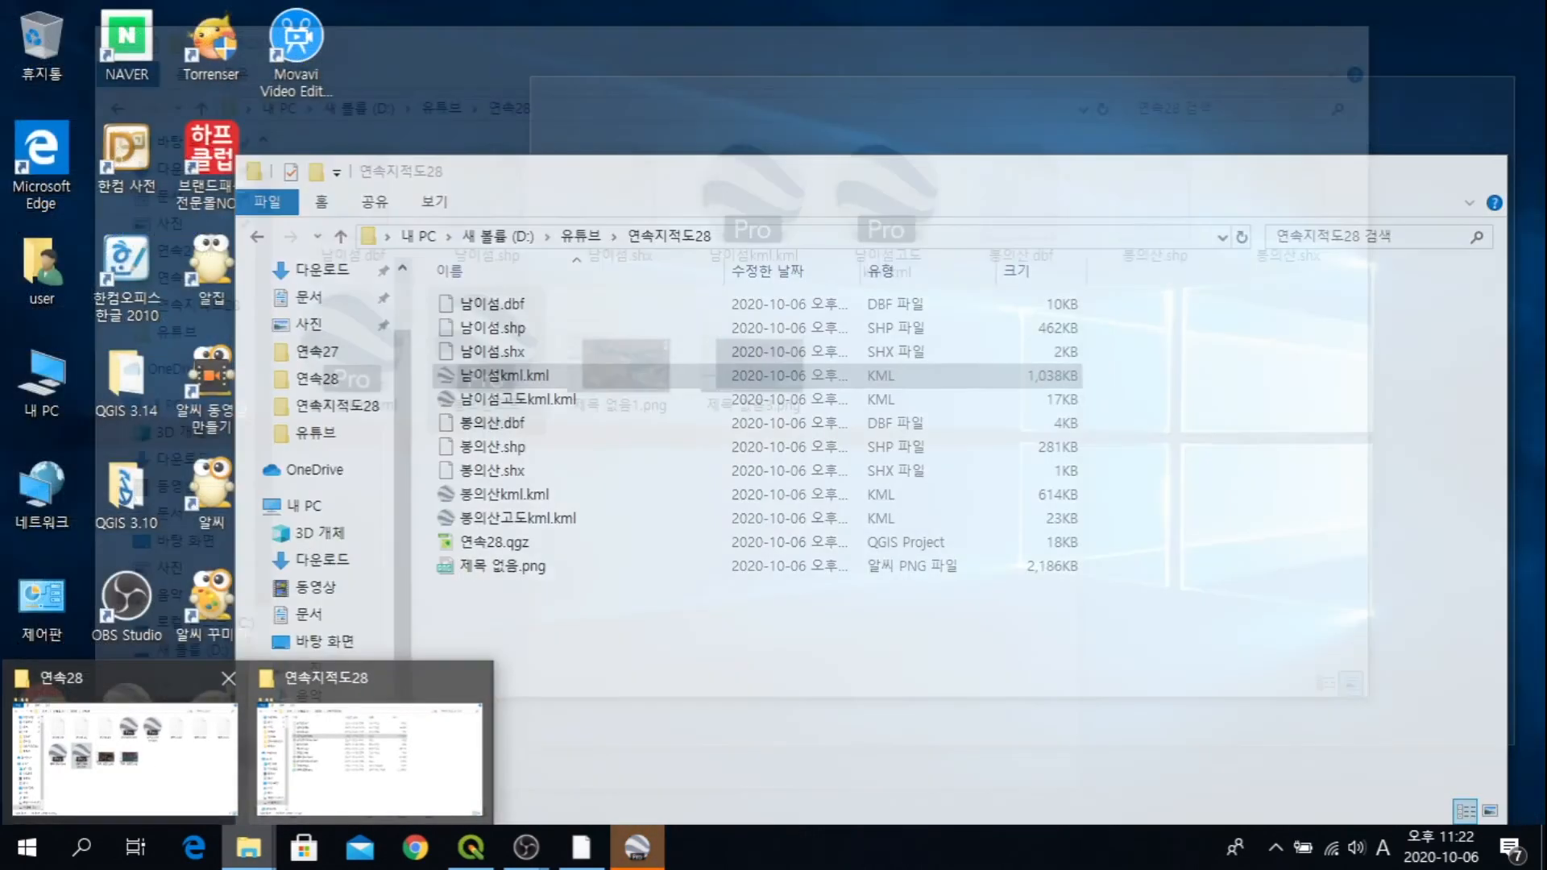
pyautogui.click(125, 758)
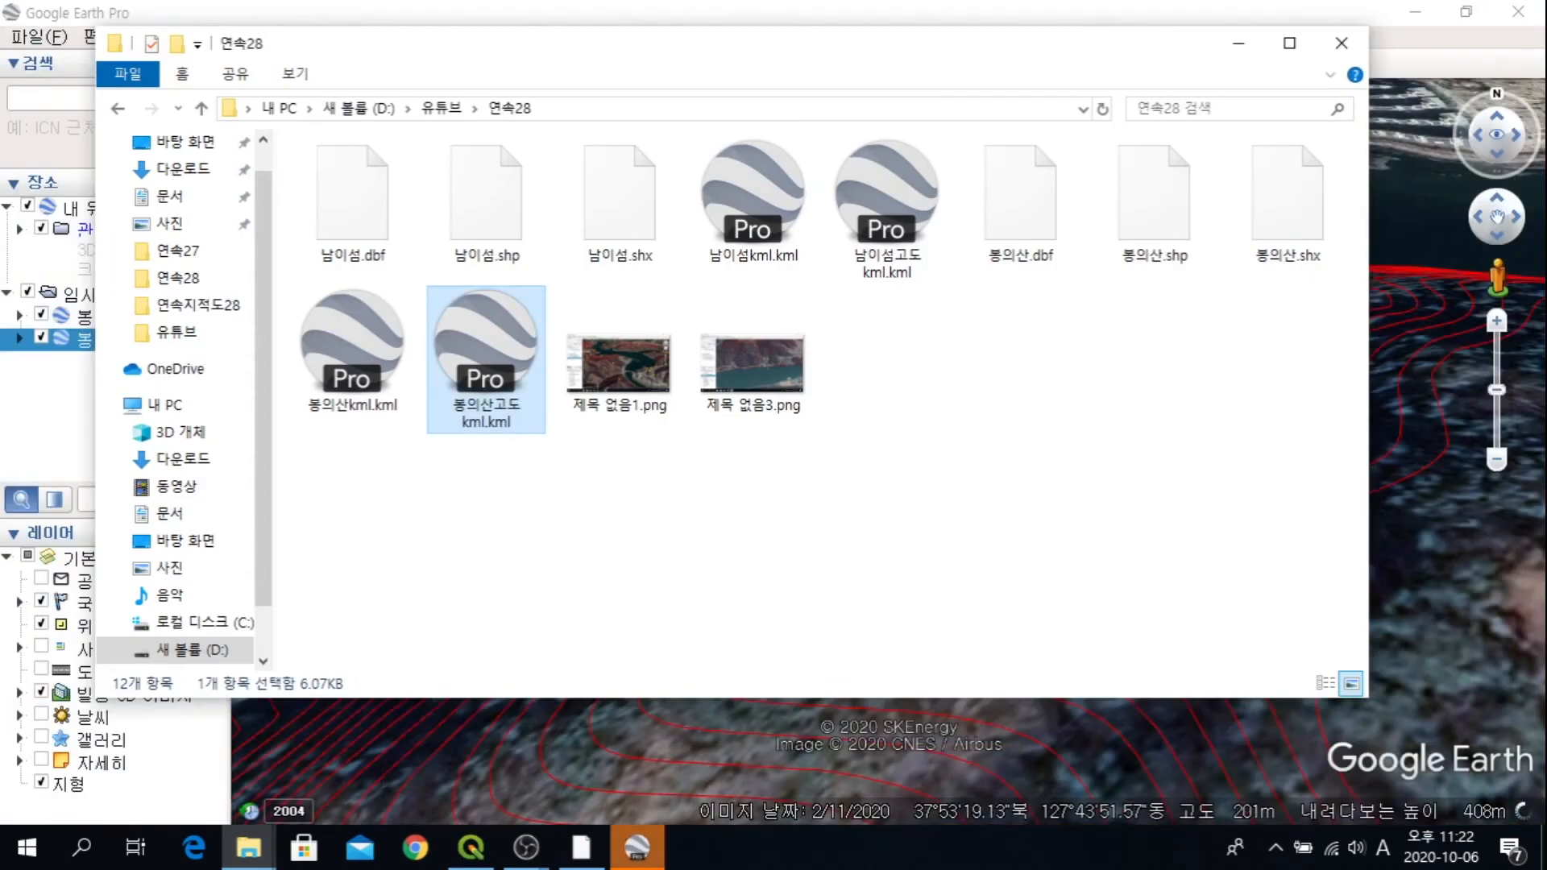
pyautogui.click(751, 515)
pyautogui.click(753, 201)
pyautogui.press('Return')
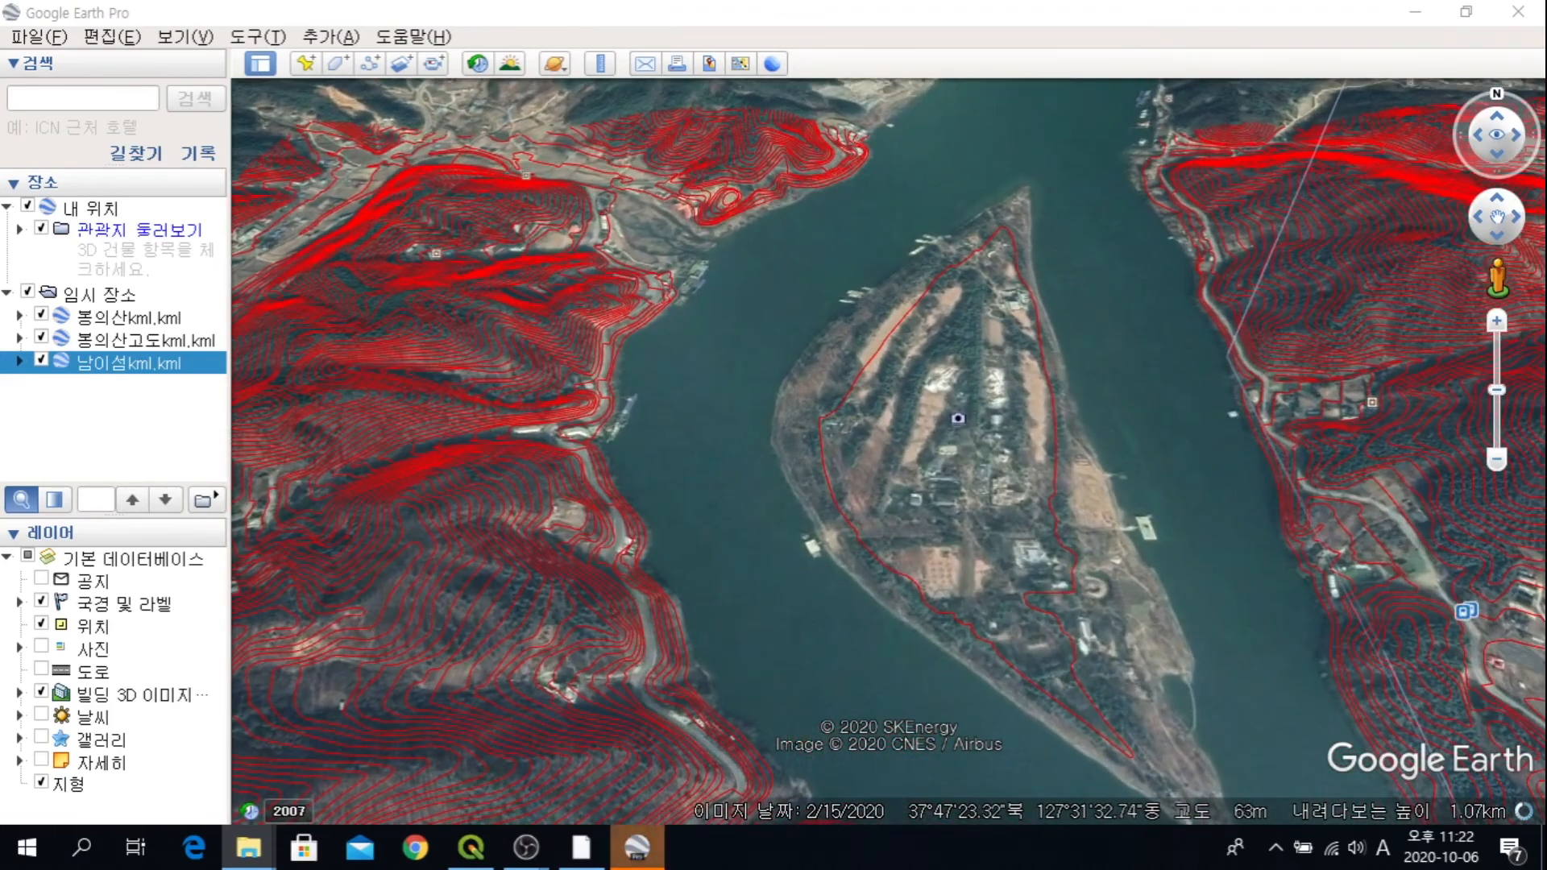
pyautogui.scroll(-2, 698, 473)
pyautogui.scroll(3, 699, 473)
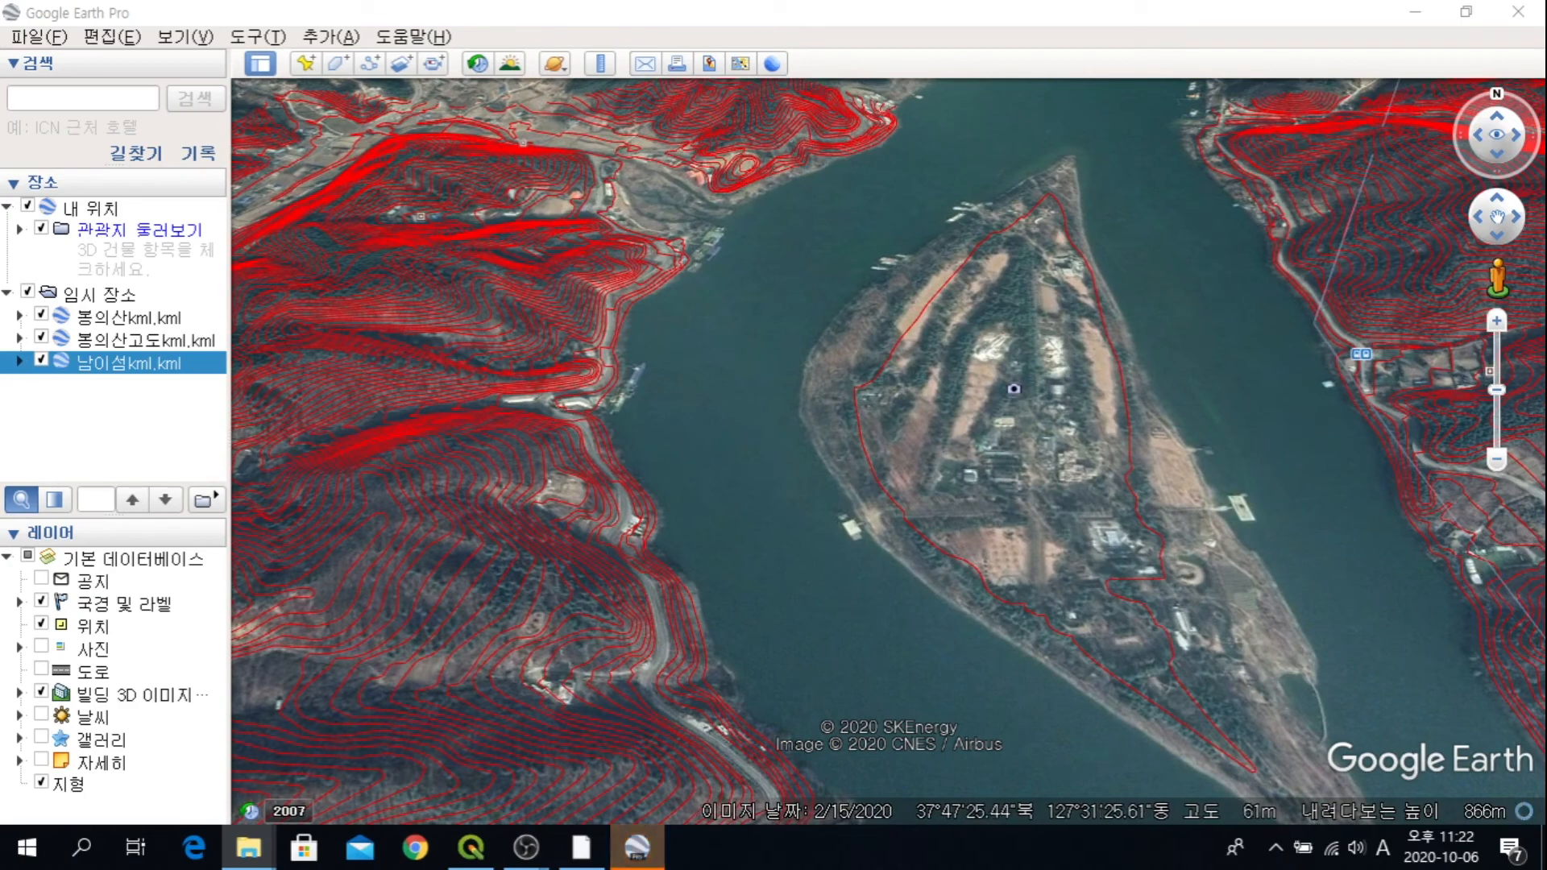
# Step: Add the elevation points by opening 남이섬고도kml.kml from the 연속28 folder in Google Earth Pro
pyautogui.moveTo(248, 848)
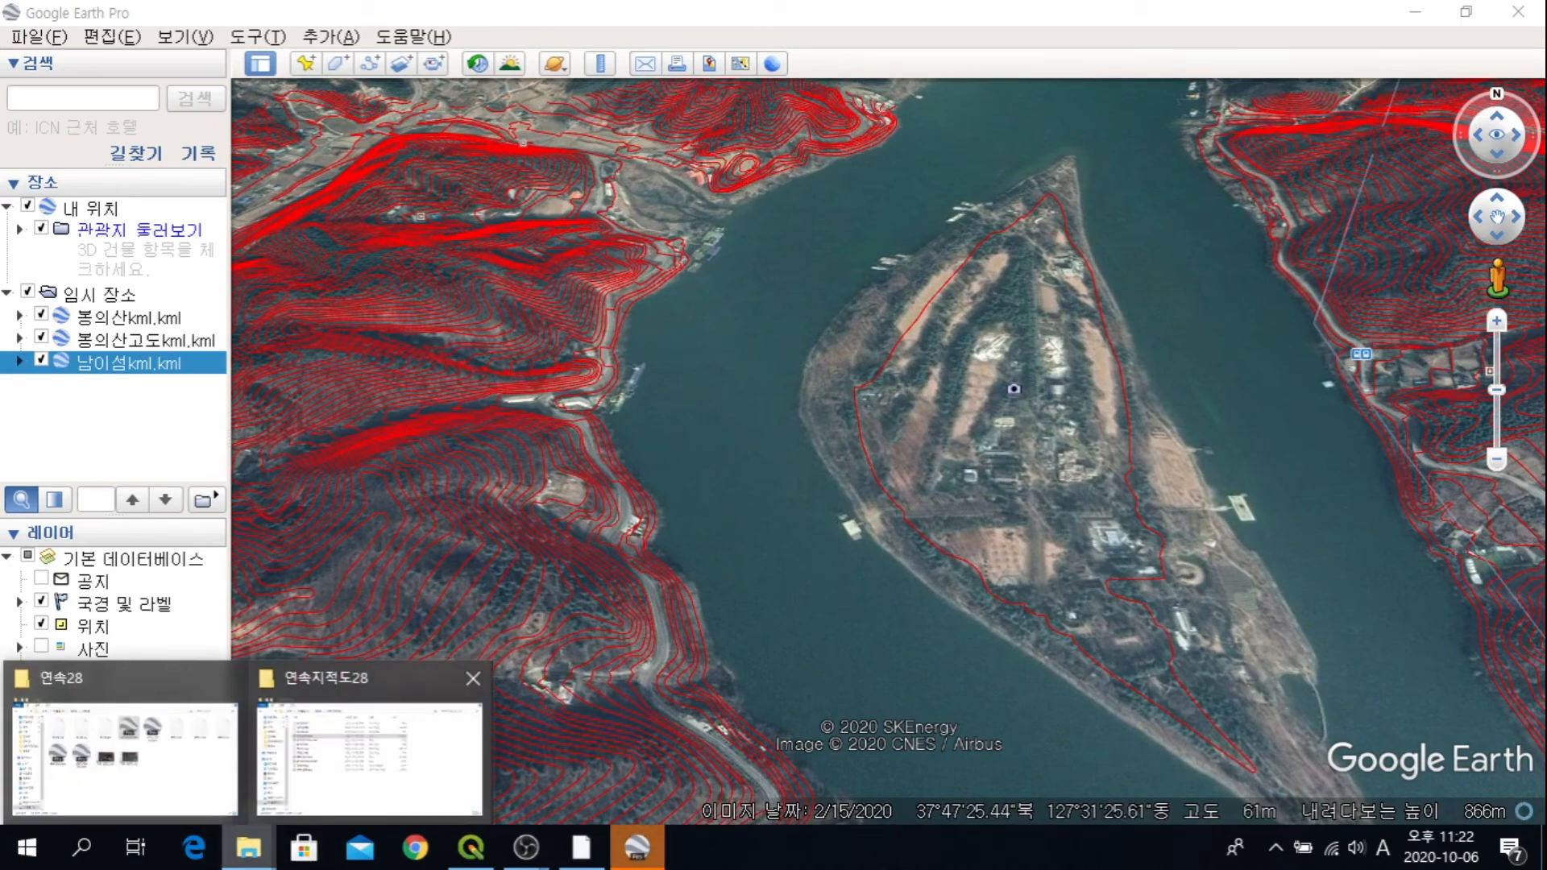
pyautogui.click(125, 758)
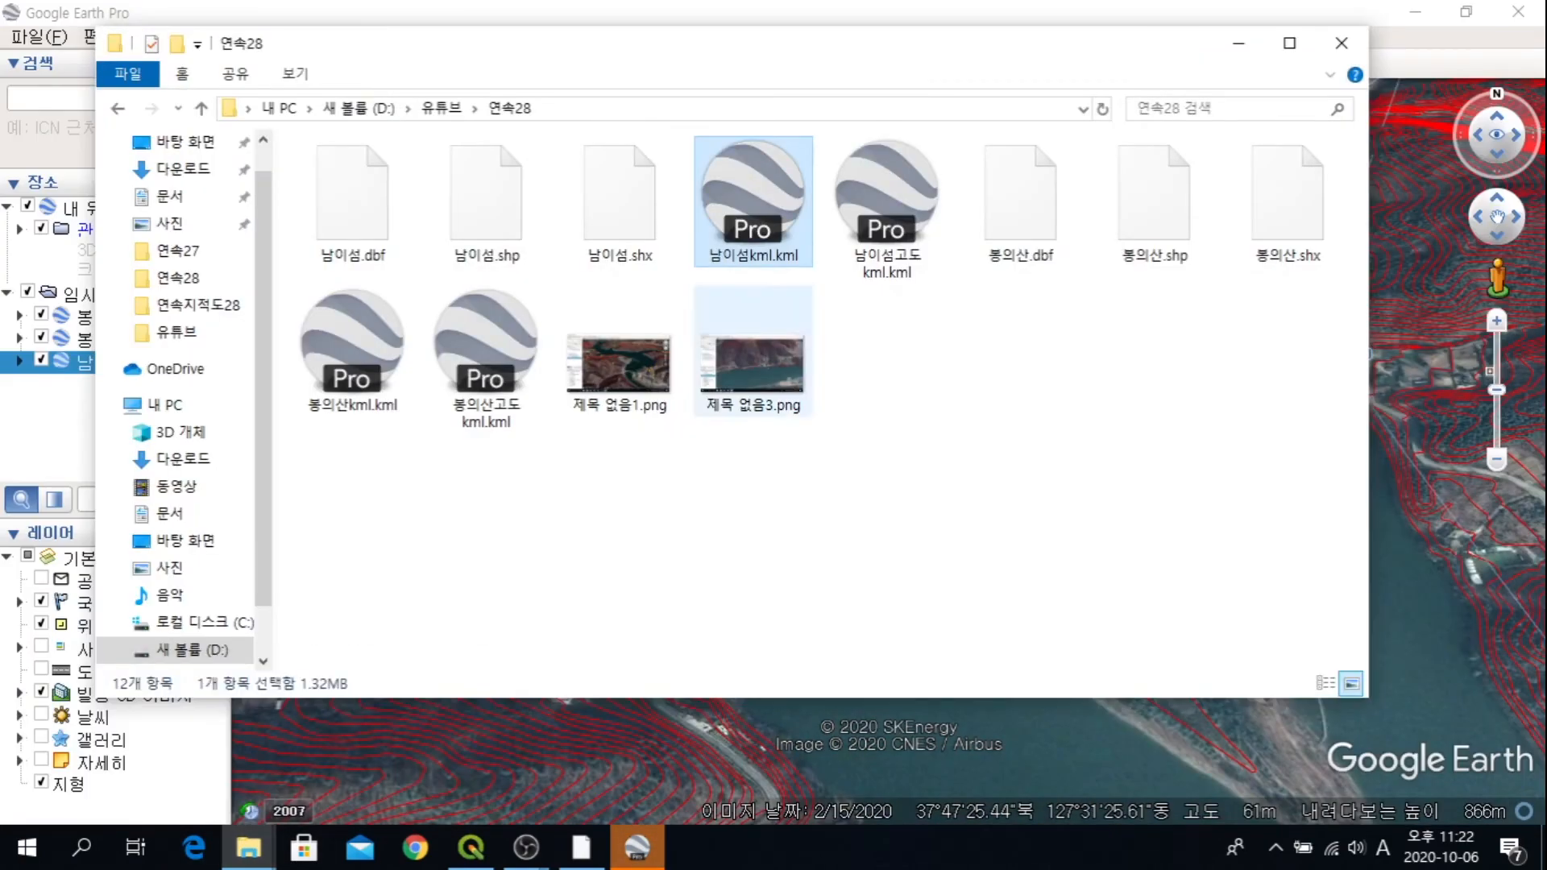
pyautogui.click(886, 209)
pyautogui.press('Return')
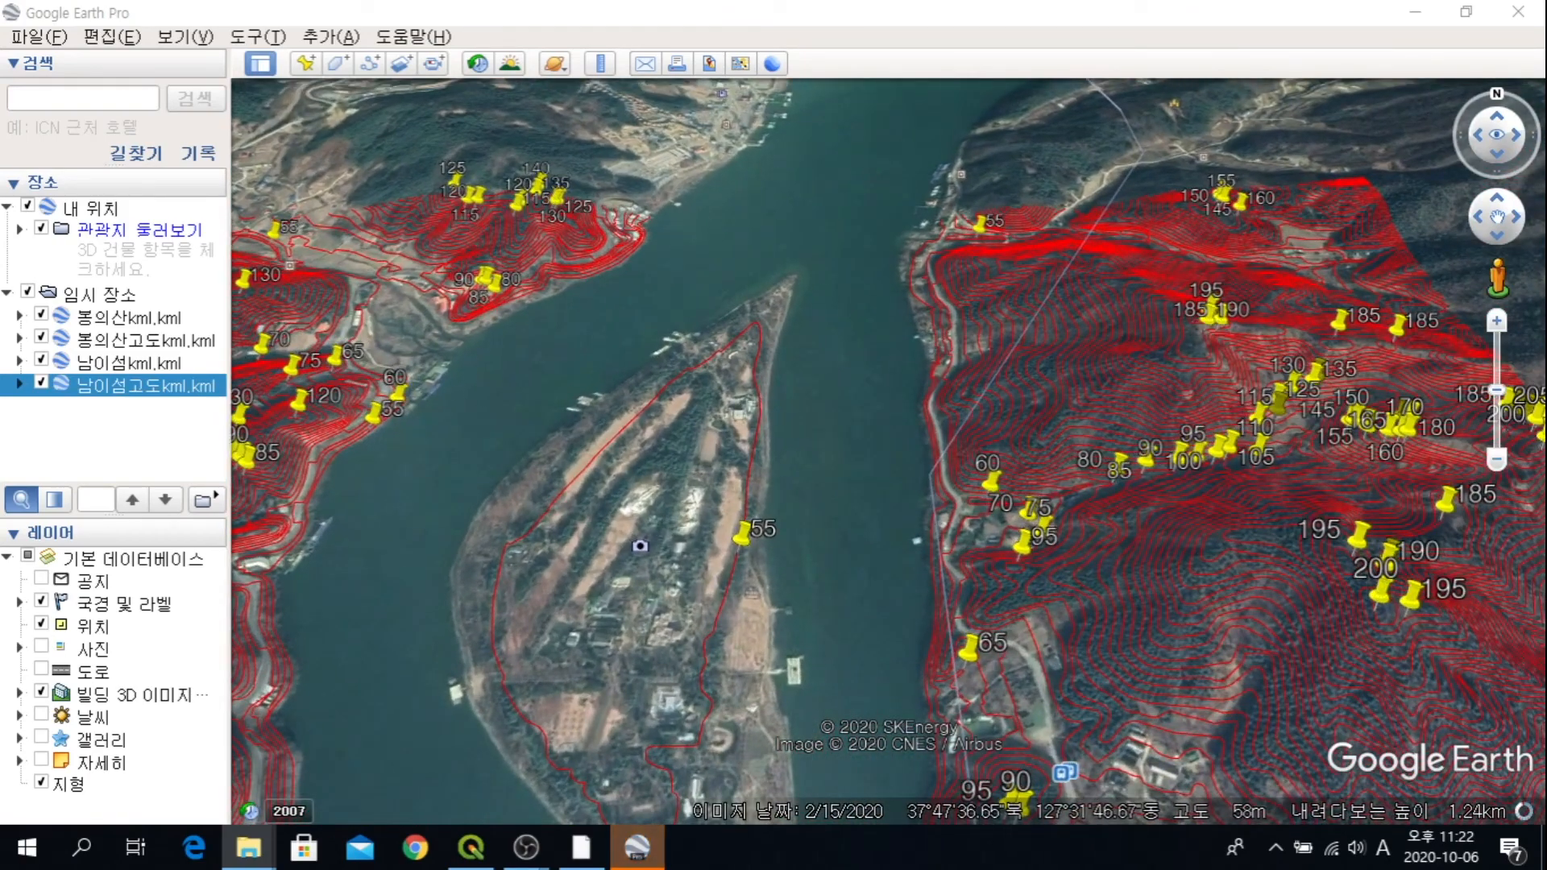
# Step: Open the style properties of 남이섬고도kml.kml and set the icon scale to 0.4
pyautogui.rightClick(173, 387)
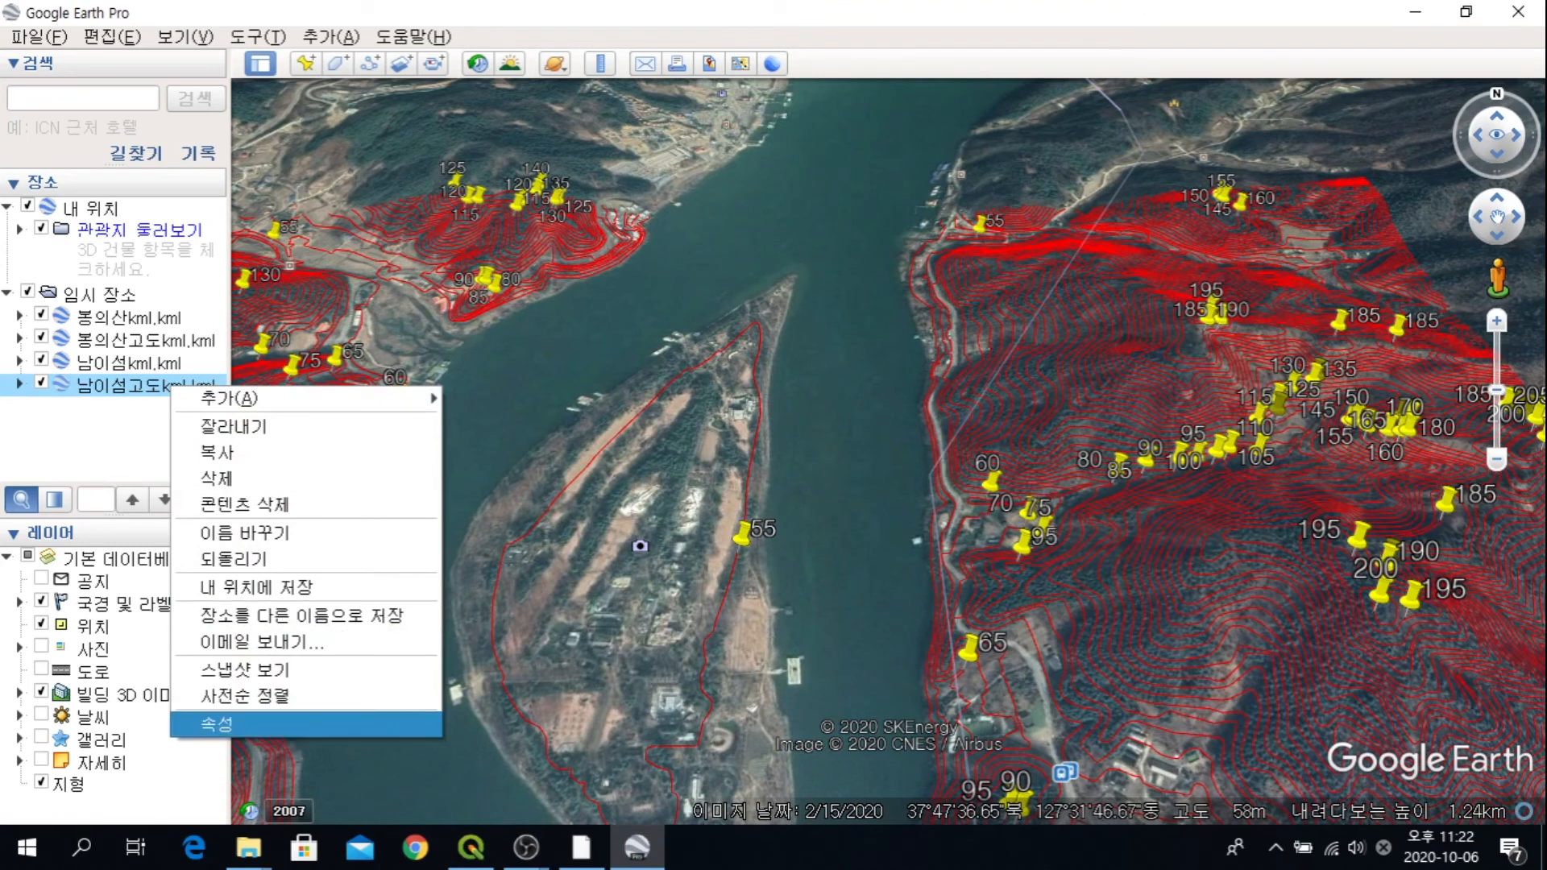
pyautogui.click(216, 724)
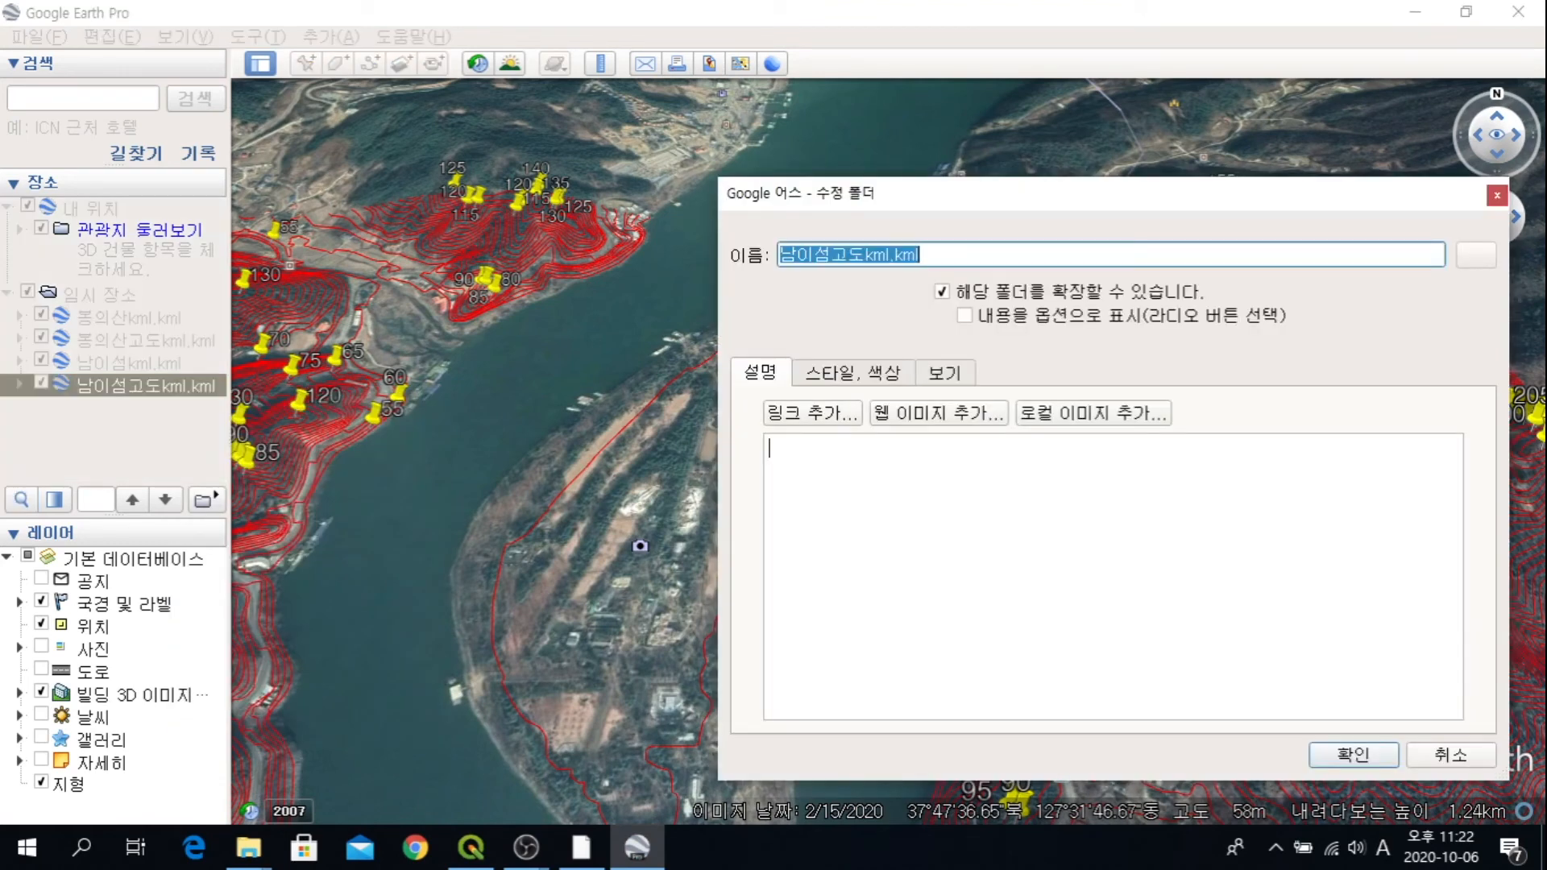
pyautogui.click(854, 373)
pyautogui.click(1420, 650)
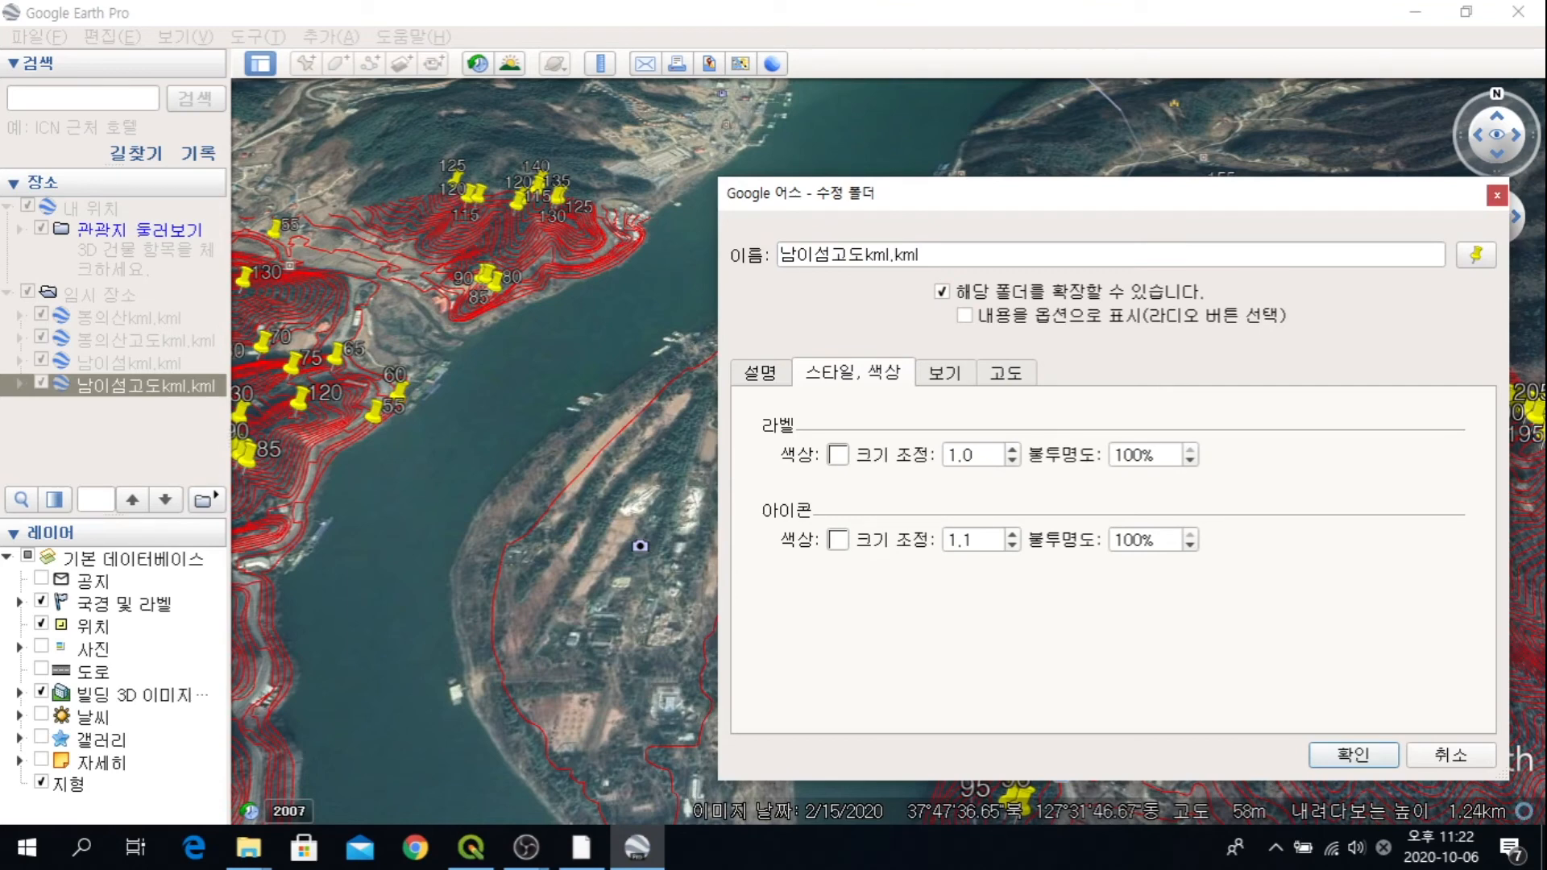
pyautogui.click(1013, 547)
pyautogui.click(1013, 547)
pyautogui.click(1013, 547)
pyautogui.click(1013, 546)
pyautogui.click(1013, 546)
pyautogui.click(1013, 547)
pyautogui.click(1013, 546)
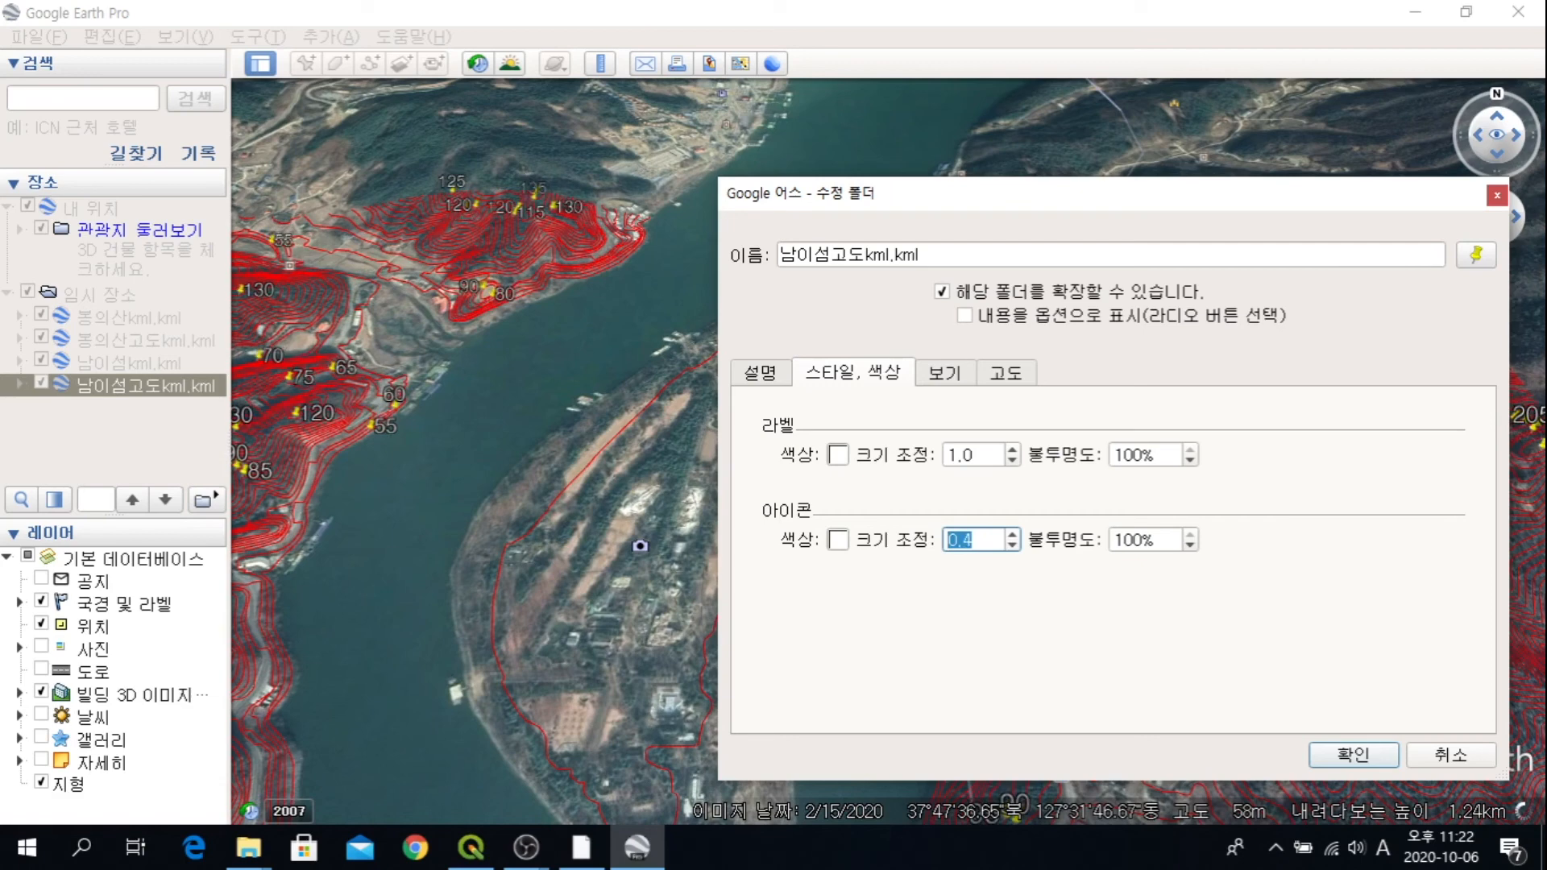
# Step: Set the label scale to 1.2 and the label colour to yellow, and apply the style changes
pyautogui.click(1013, 450)
pyautogui.click(1013, 450)
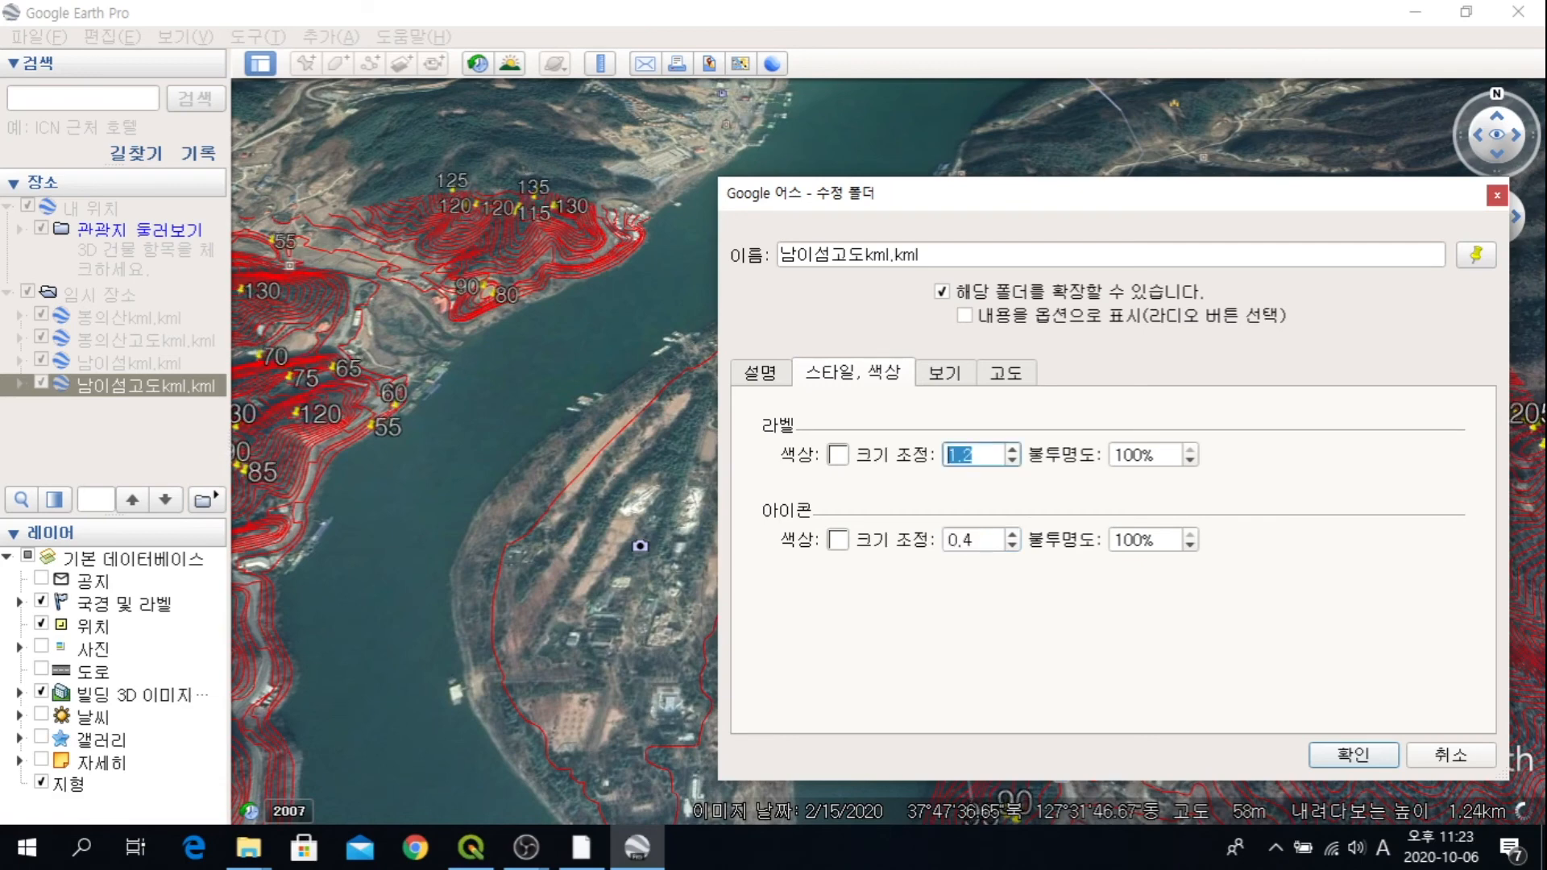
pyautogui.click(838, 455)
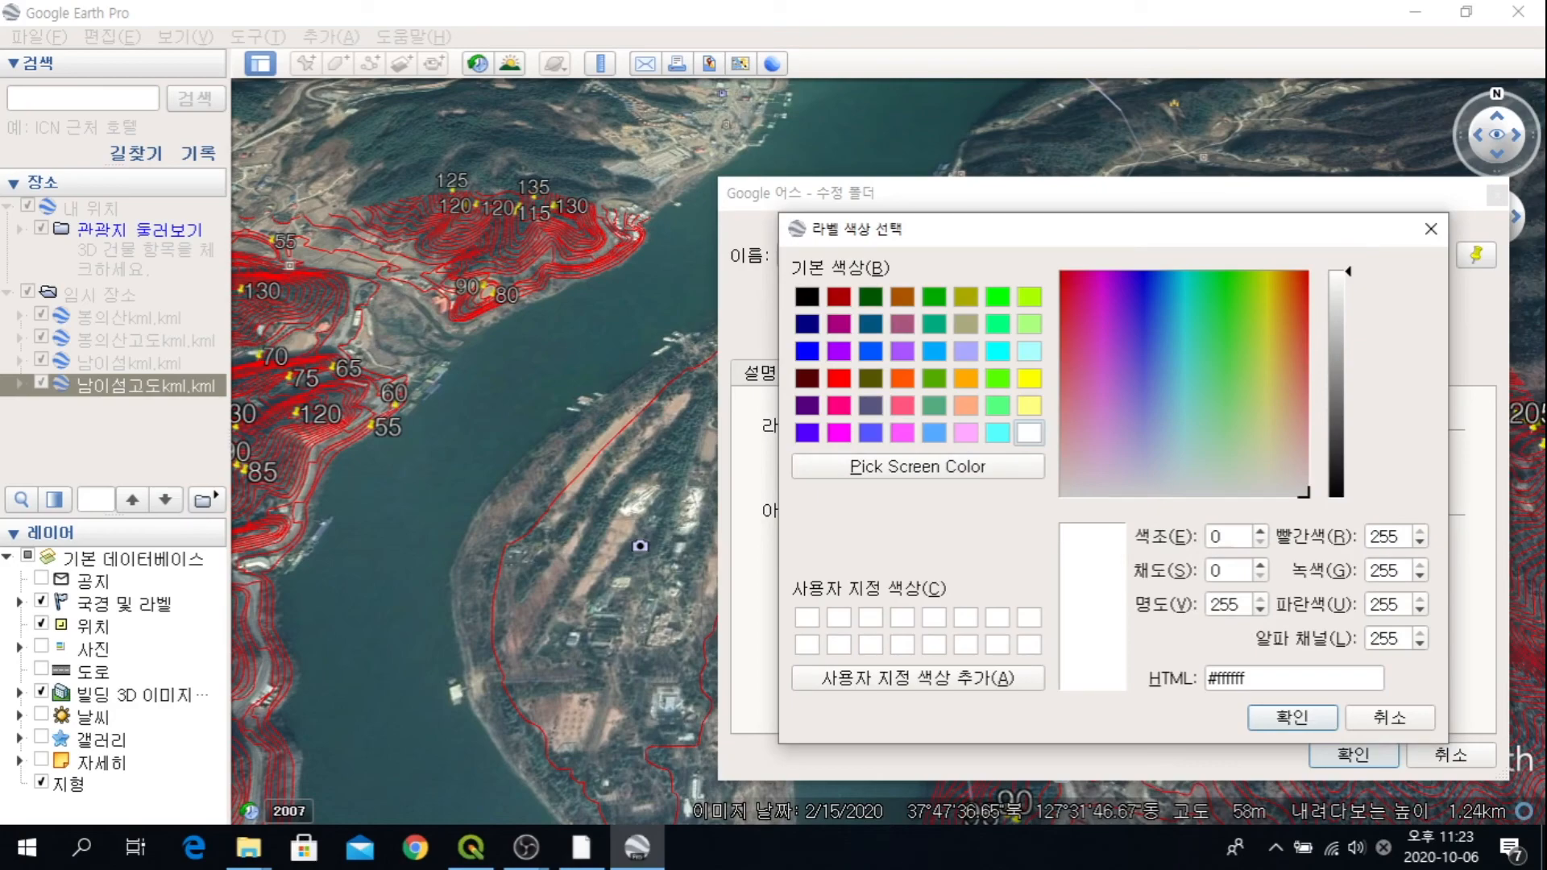
pyautogui.click(1029, 378)
pyautogui.click(1292, 717)
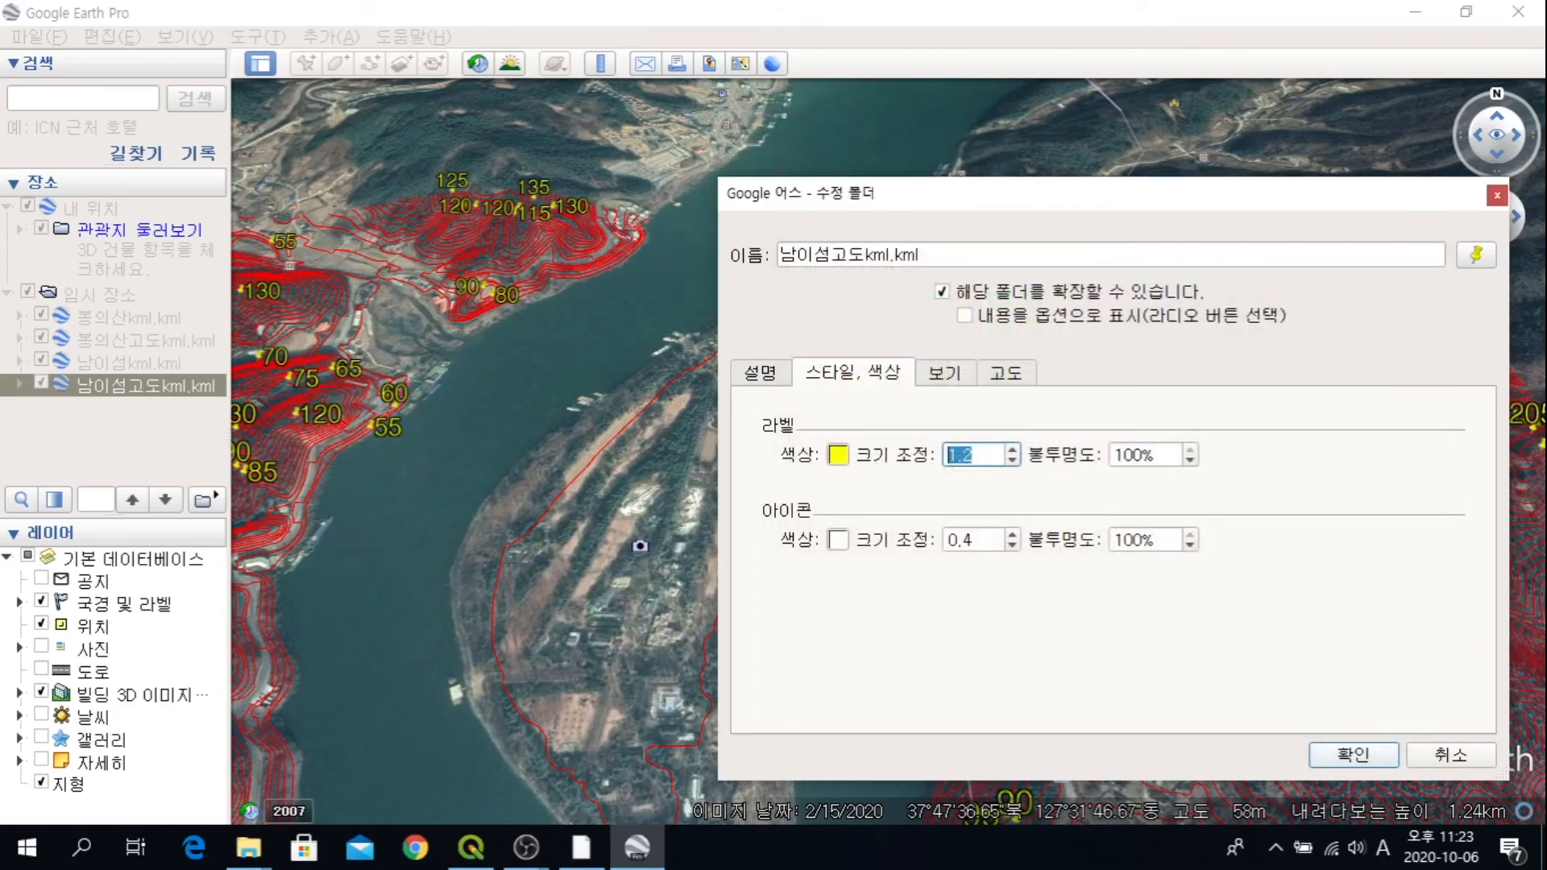
pyautogui.click(1354, 755)
# Step: Examine the contours and elevation labels on the island and the surrounding slopes from several angles
pyautogui.scroll(2, 1144, 483)
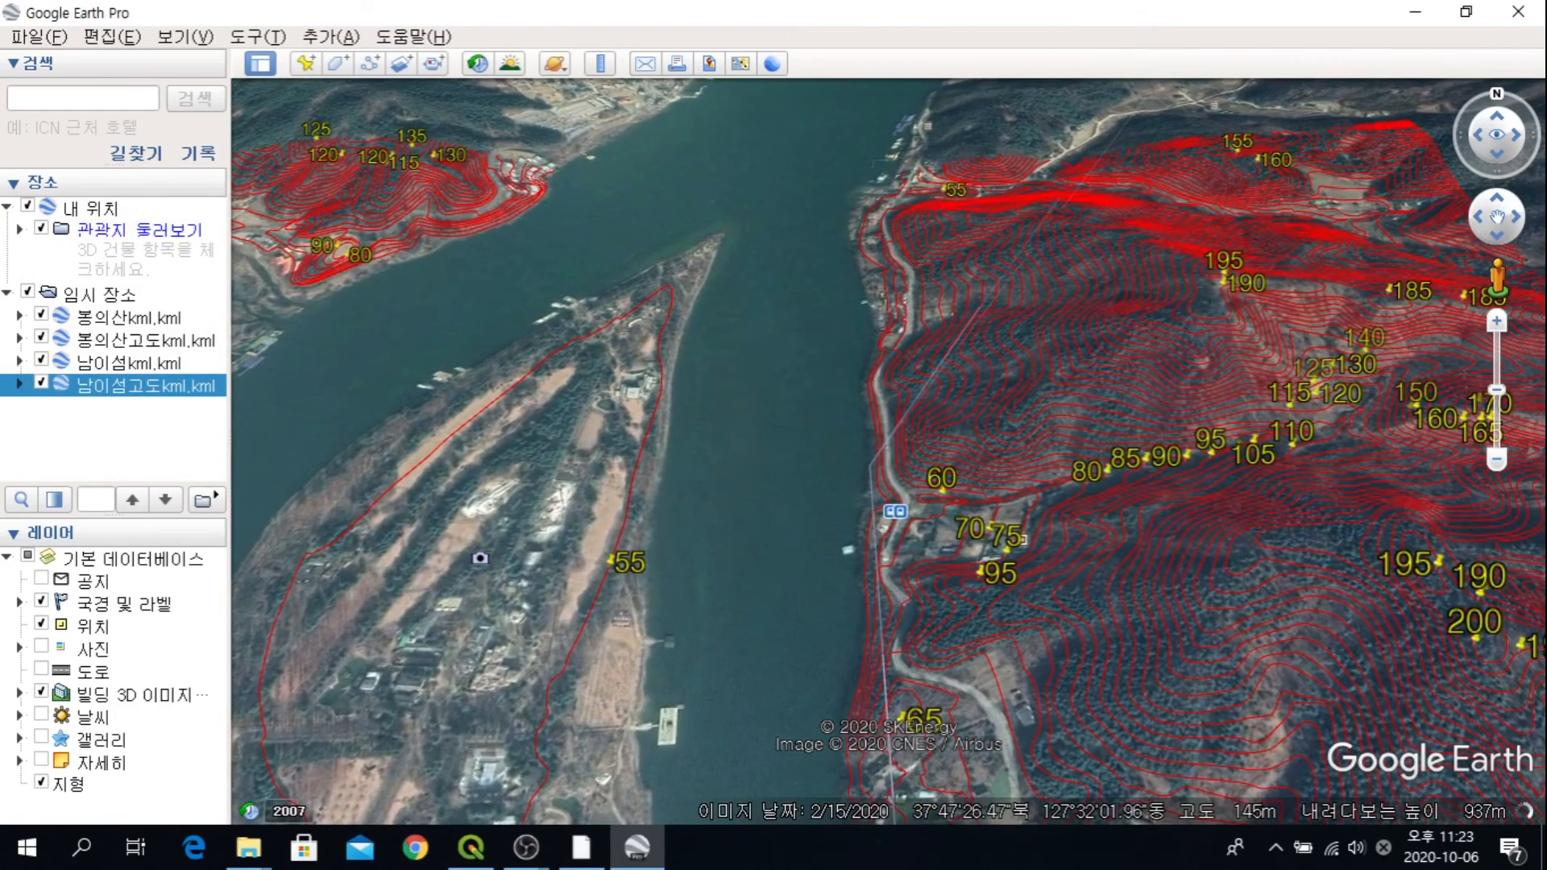
pyautogui.scroll(1, 1164, 432)
pyautogui.scroll(-1, 1164, 432)
pyautogui.scroll(-1, 1129, 420)
pyautogui.moveTo(738, 405); pyautogui.dragTo(1003, 303)
pyautogui.scroll(1, 1003, 378)
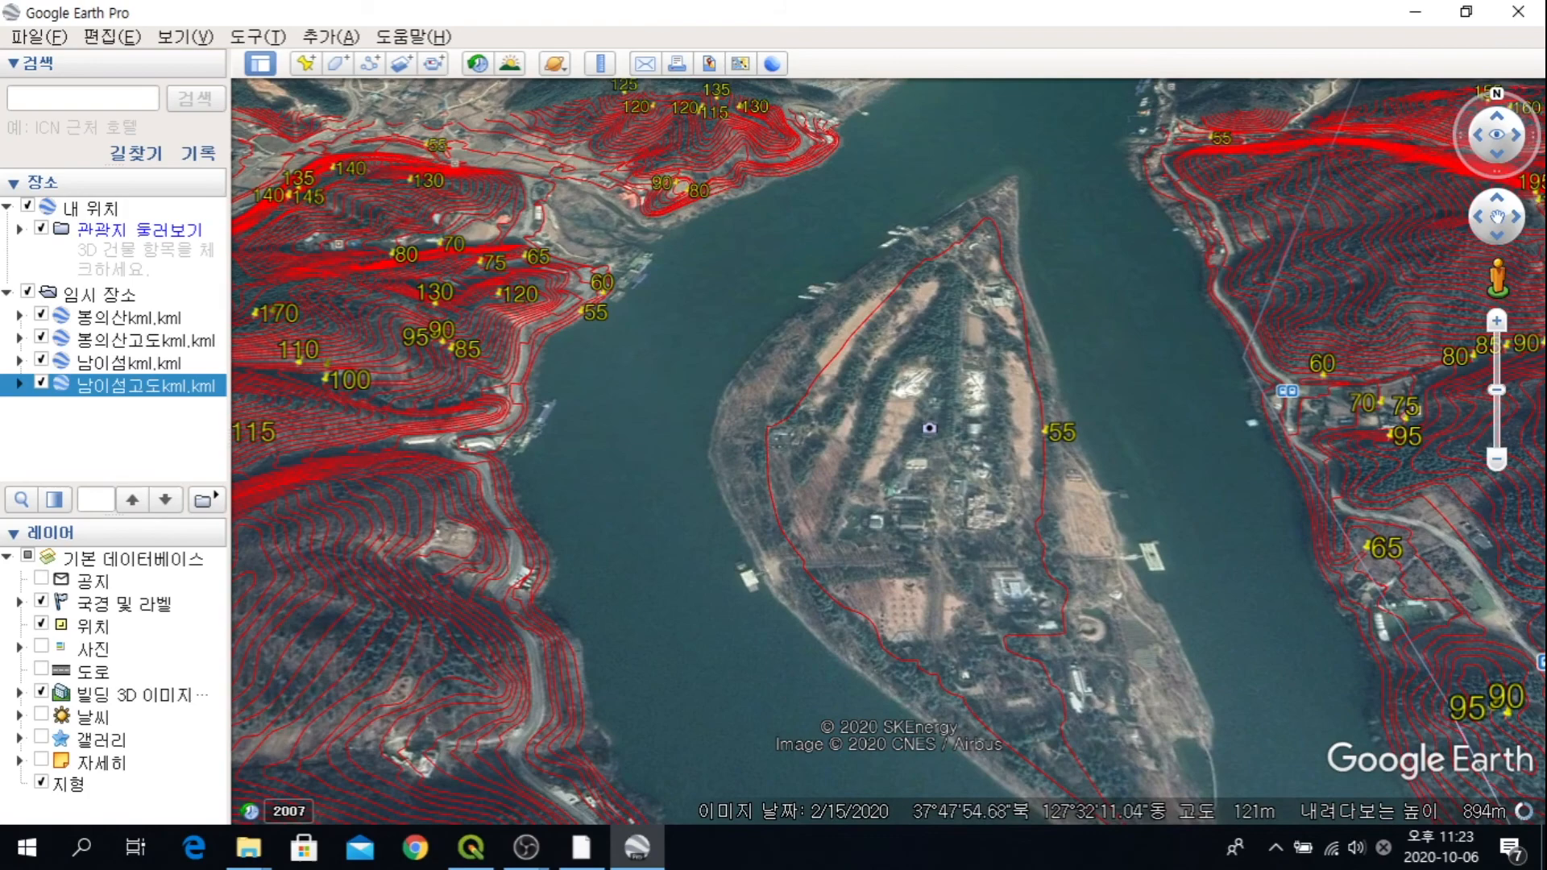
pyautogui.moveTo(929, 428); pyautogui.dragTo(1100, 447)
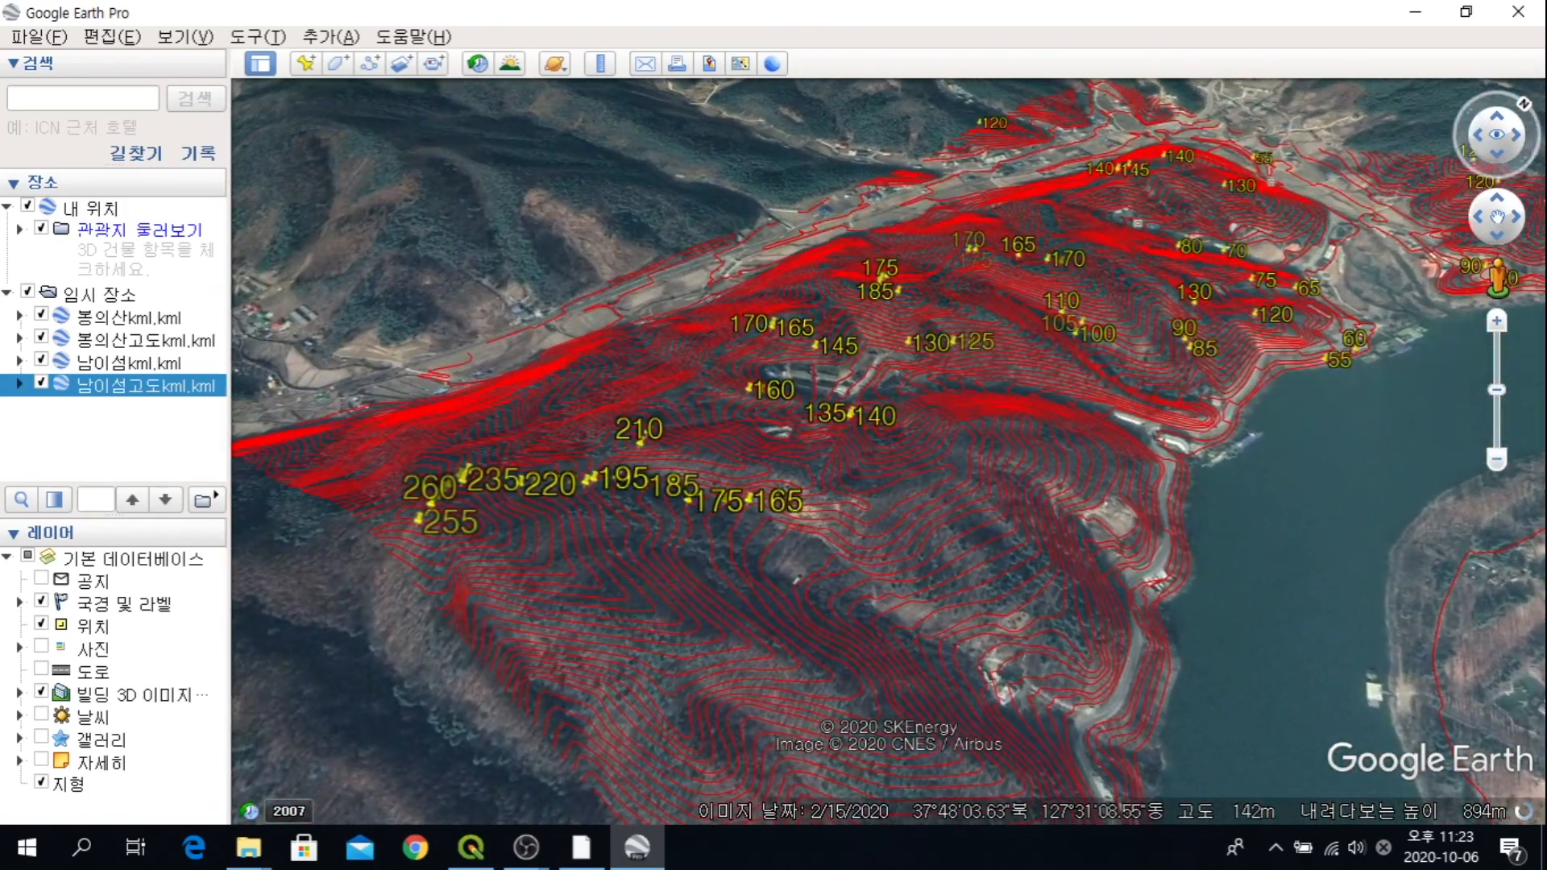
pyautogui.moveTo(774, 693); pyautogui.dragTo(456, 694)
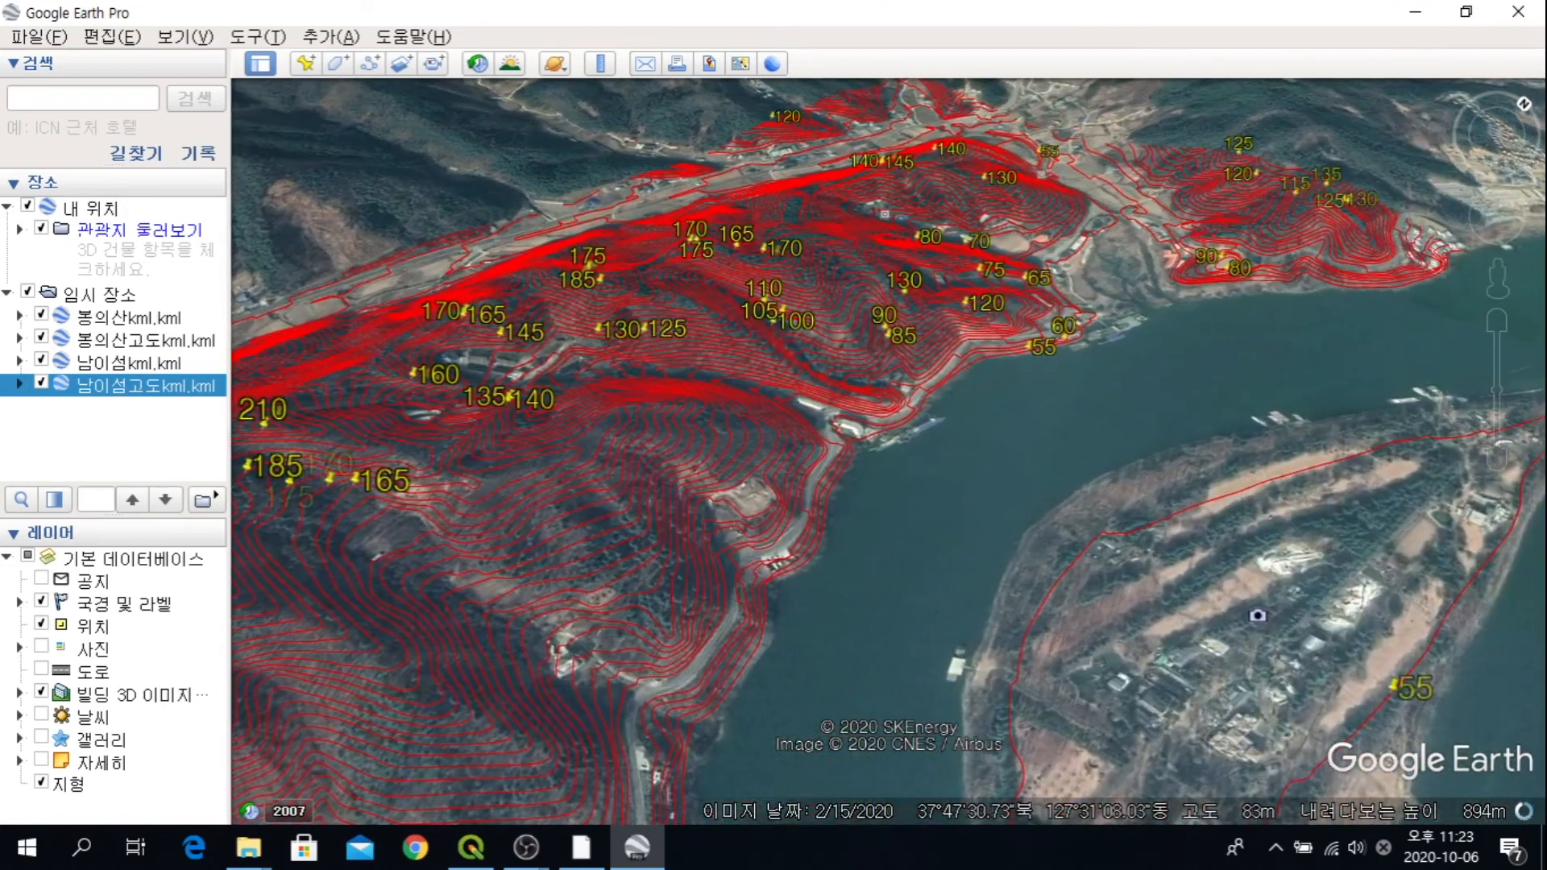
pyautogui.moveTo(644, 403); pyautogui.dragTo(854, 226)
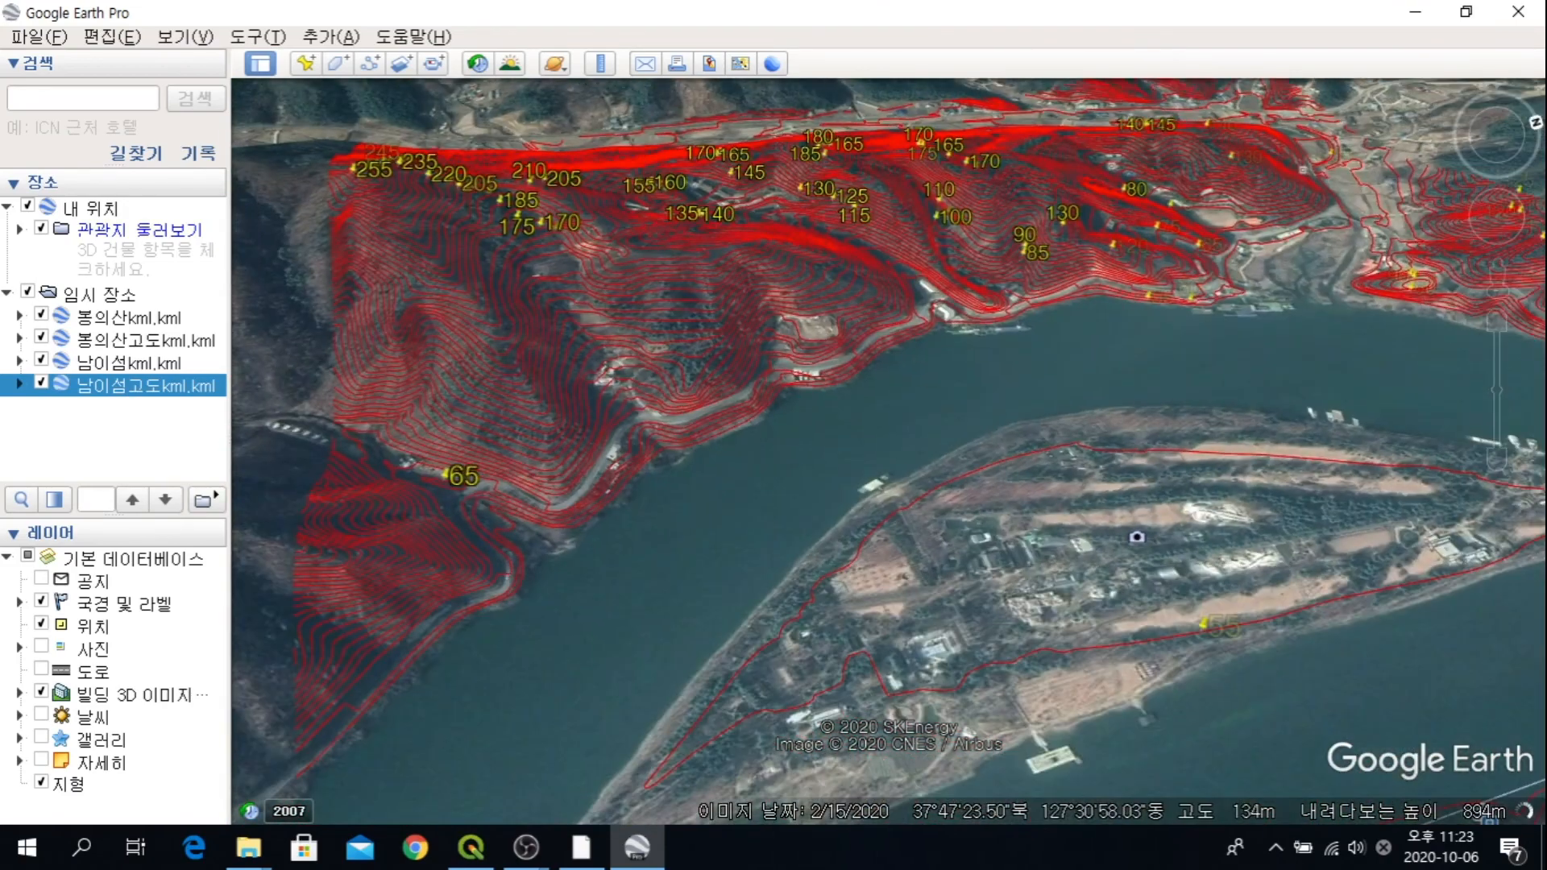
pyautogui.moveTo(999, 282); pyautogui.dragTo(814, 286)
pyautogui.scroll(3, 791, 241)
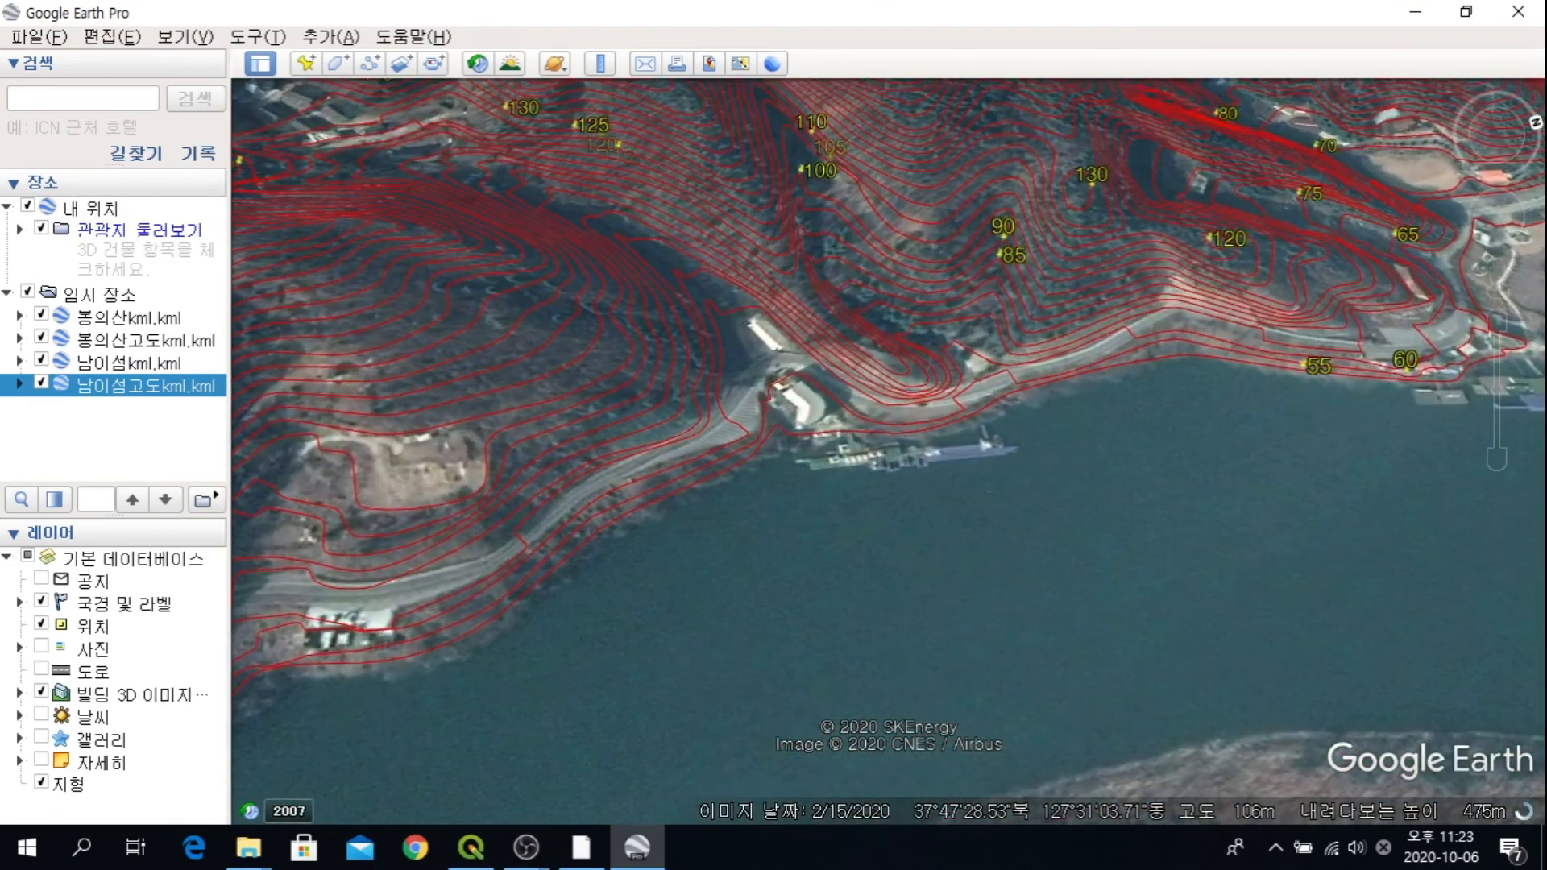